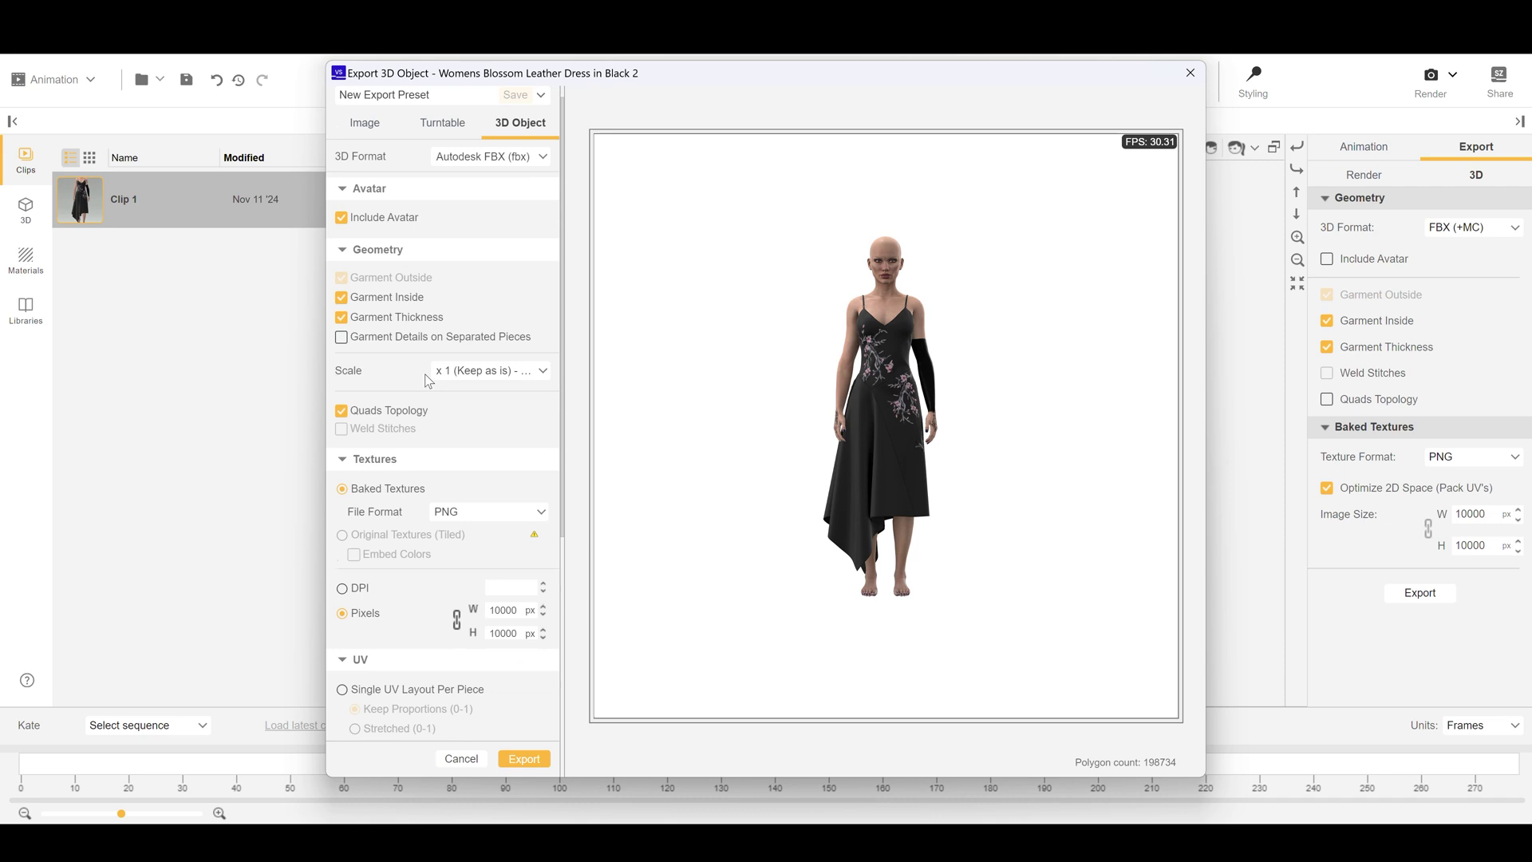
- Scroll to the Advanced Settings in the FBX export dialog and show, then hide, them
{"action": "scroll", "coordinate": [447, 399], "scroll_direction": "down", "scroll_amount": 3}
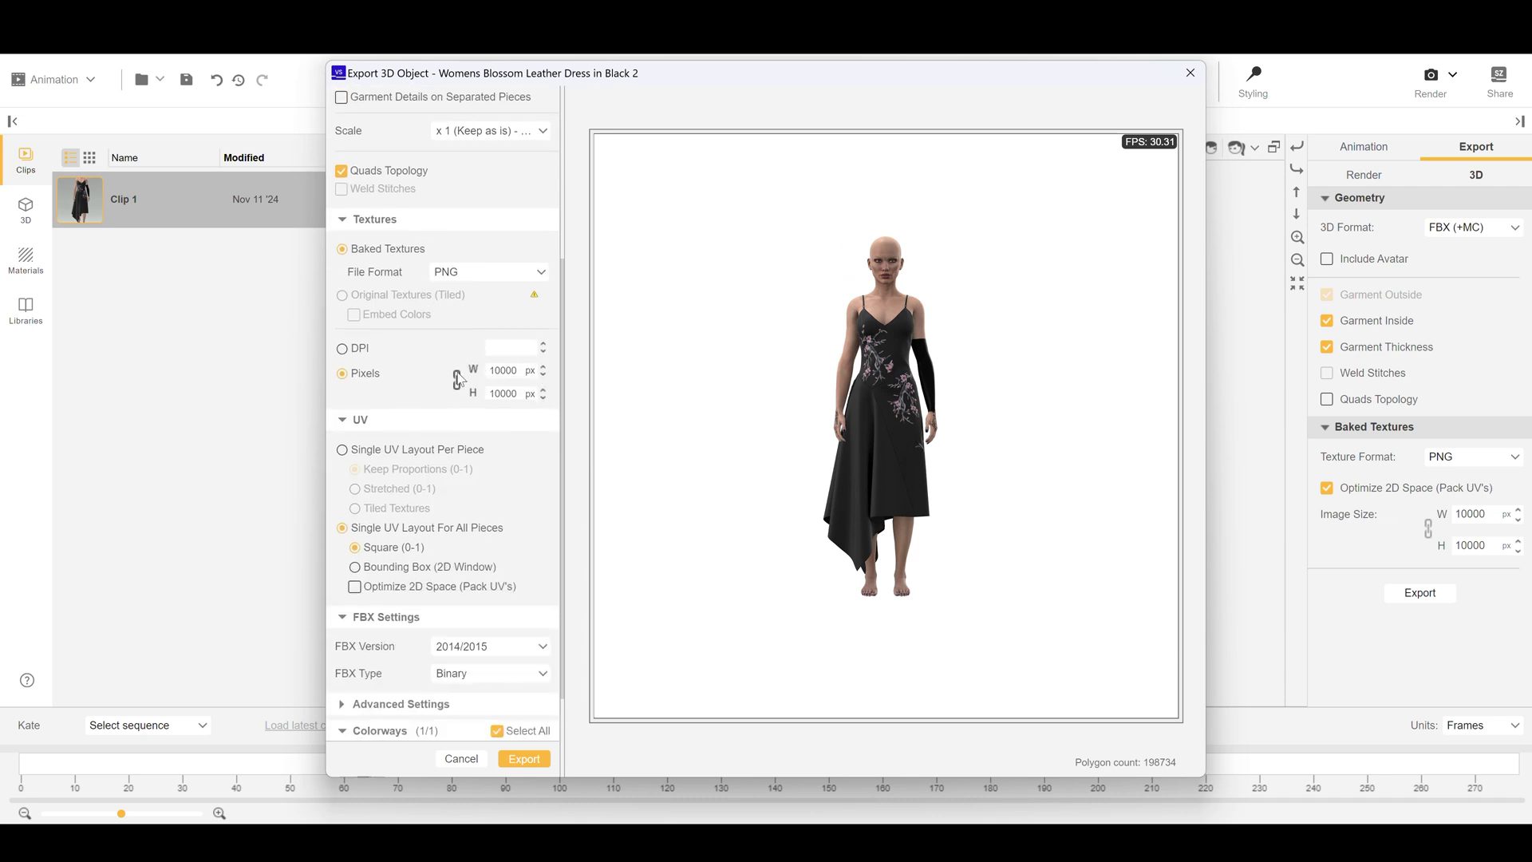
{"action": "scroll", "coordinate": [438, 391], "scroll_direction": "down", "scroll_amount": 2}
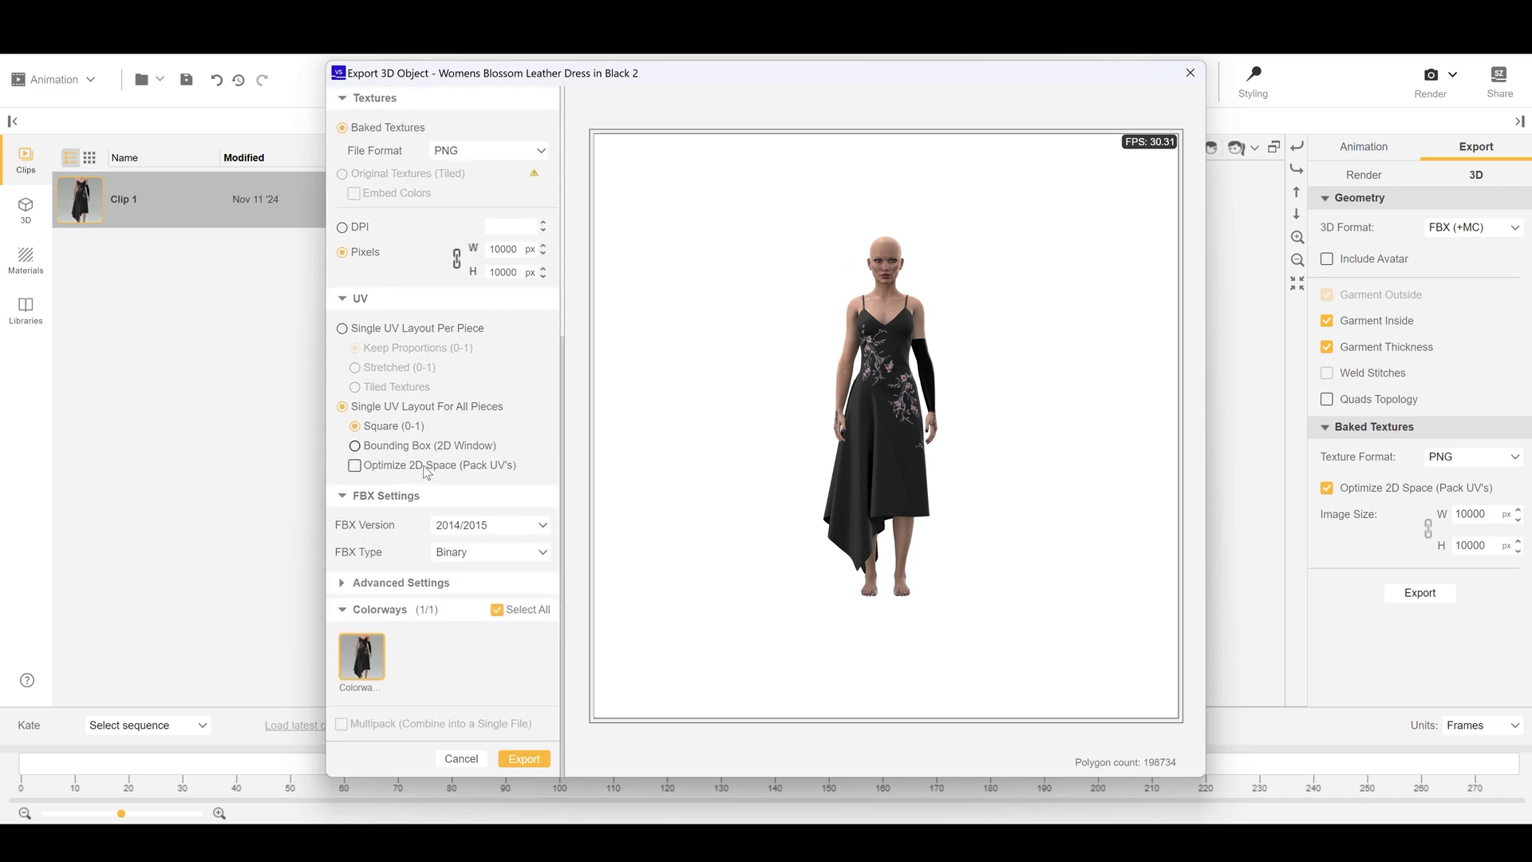
{"action": "left_click", "coordinate": [385, 586]}
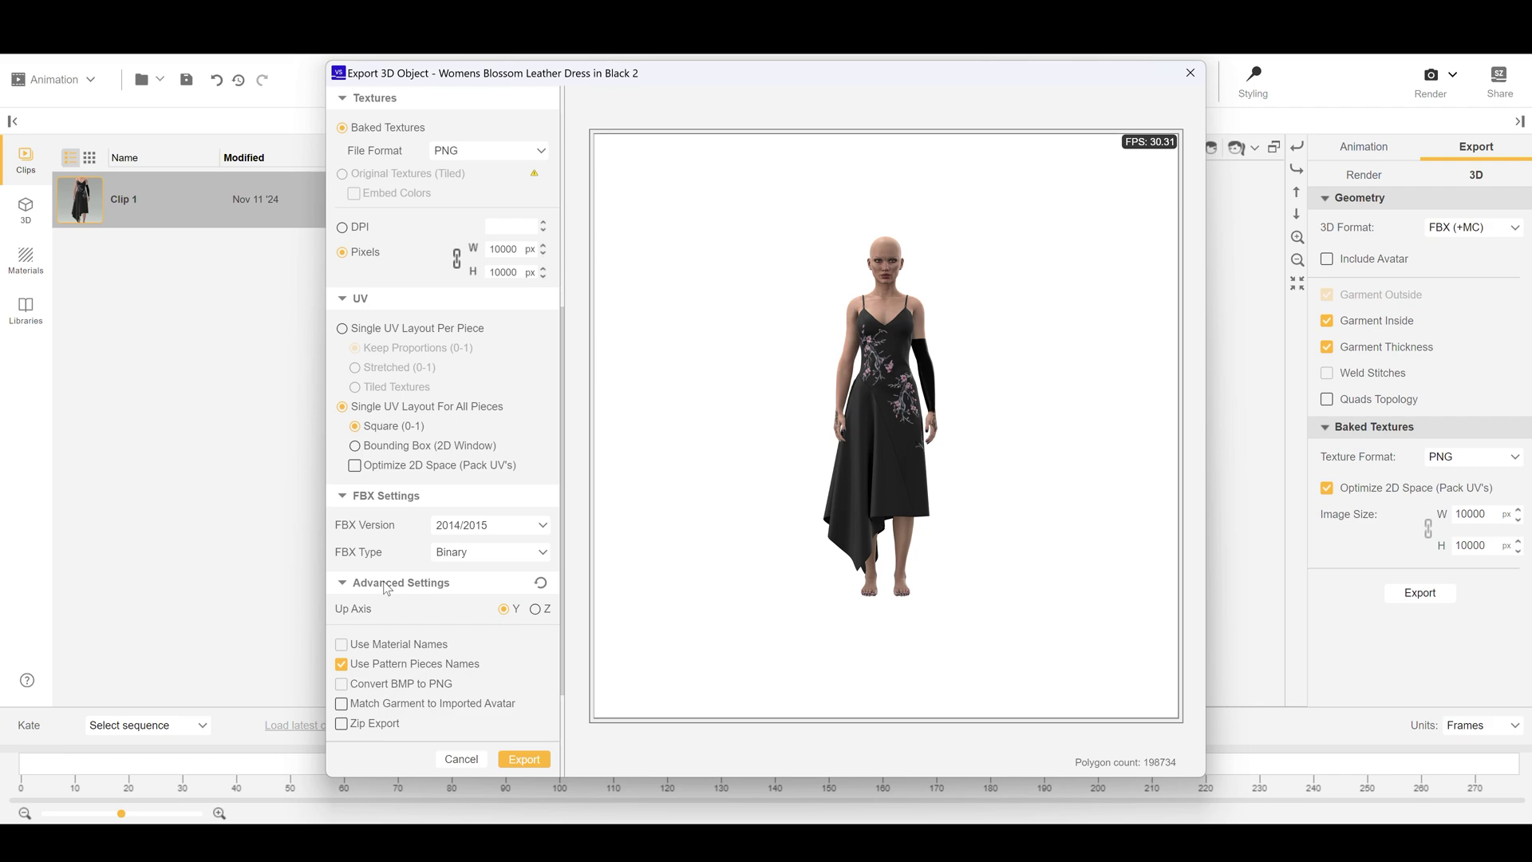
{"action": "left_click", "coordinate": [385, 585]}
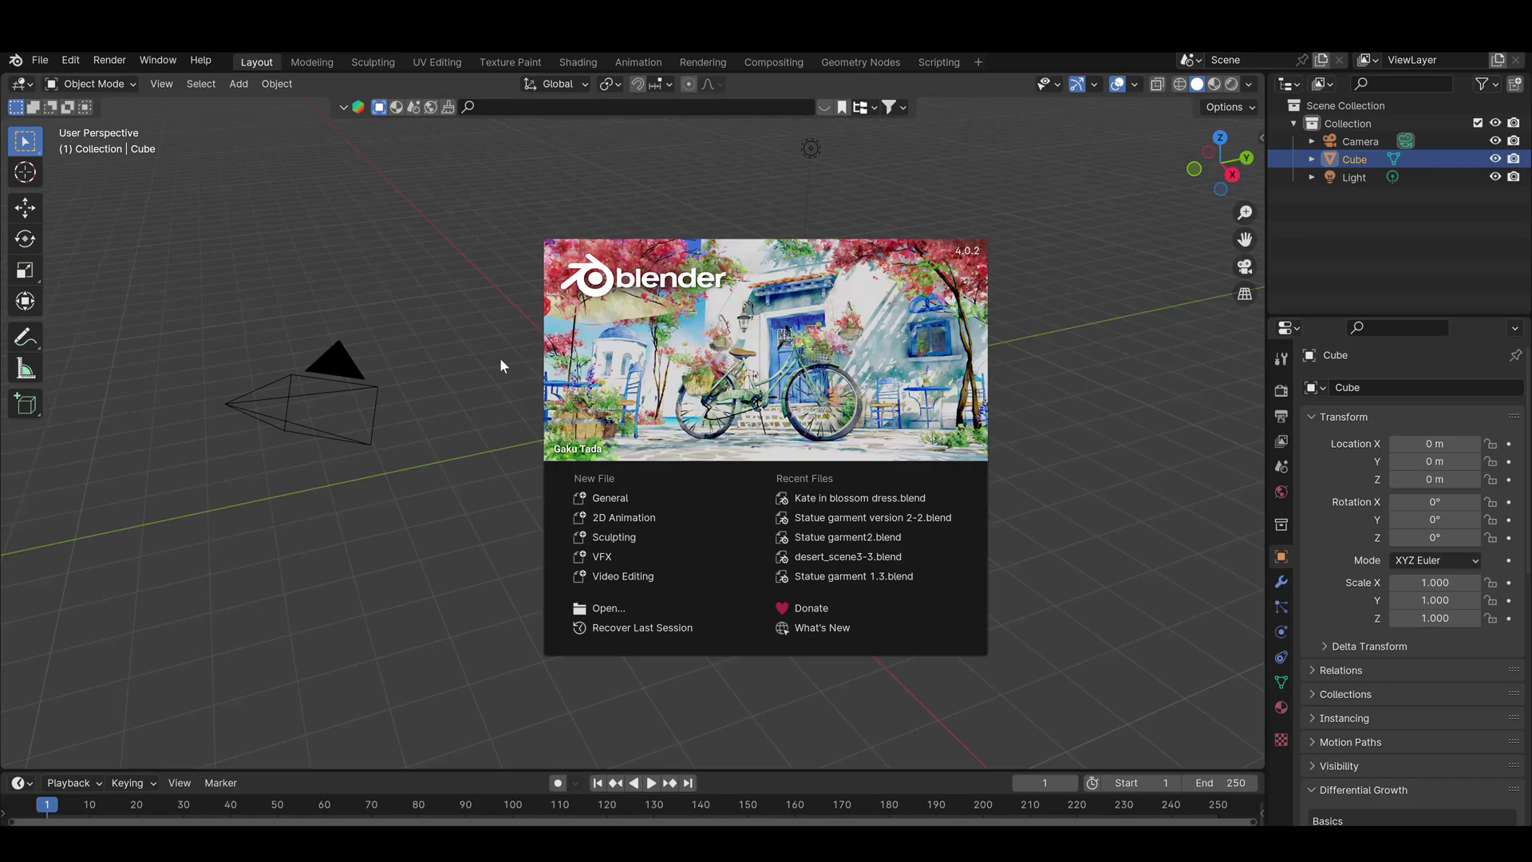
- Dismiss the splash screen and delete the default cube
{"action": "left_click", "coordinate": [479, 359]}
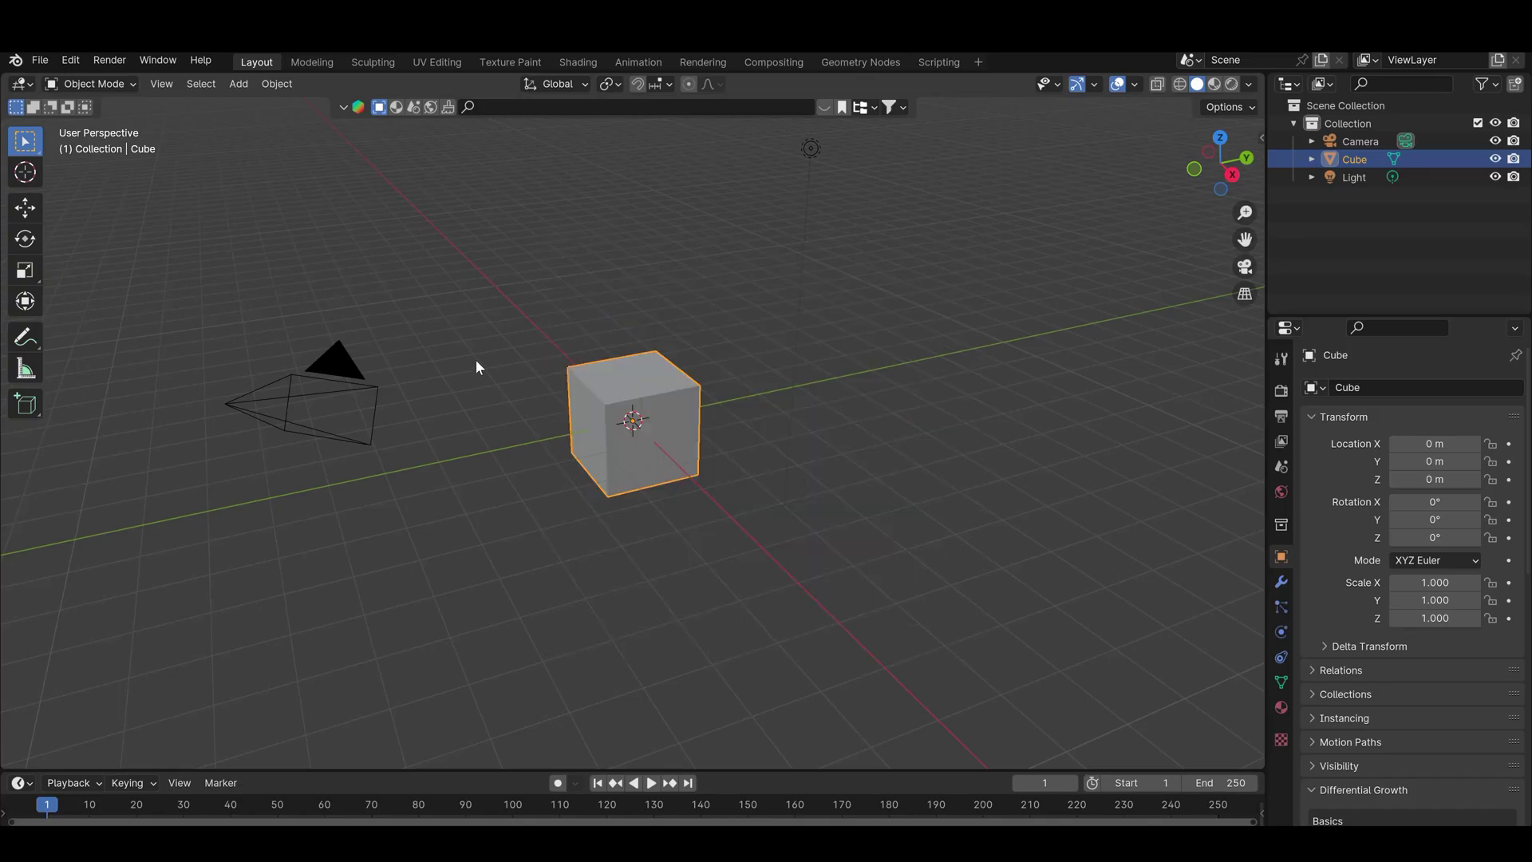
{"action": "right_click", "coordinate": [627, 395]}
{"action": "left_click", "coordinate": [559, 704]}
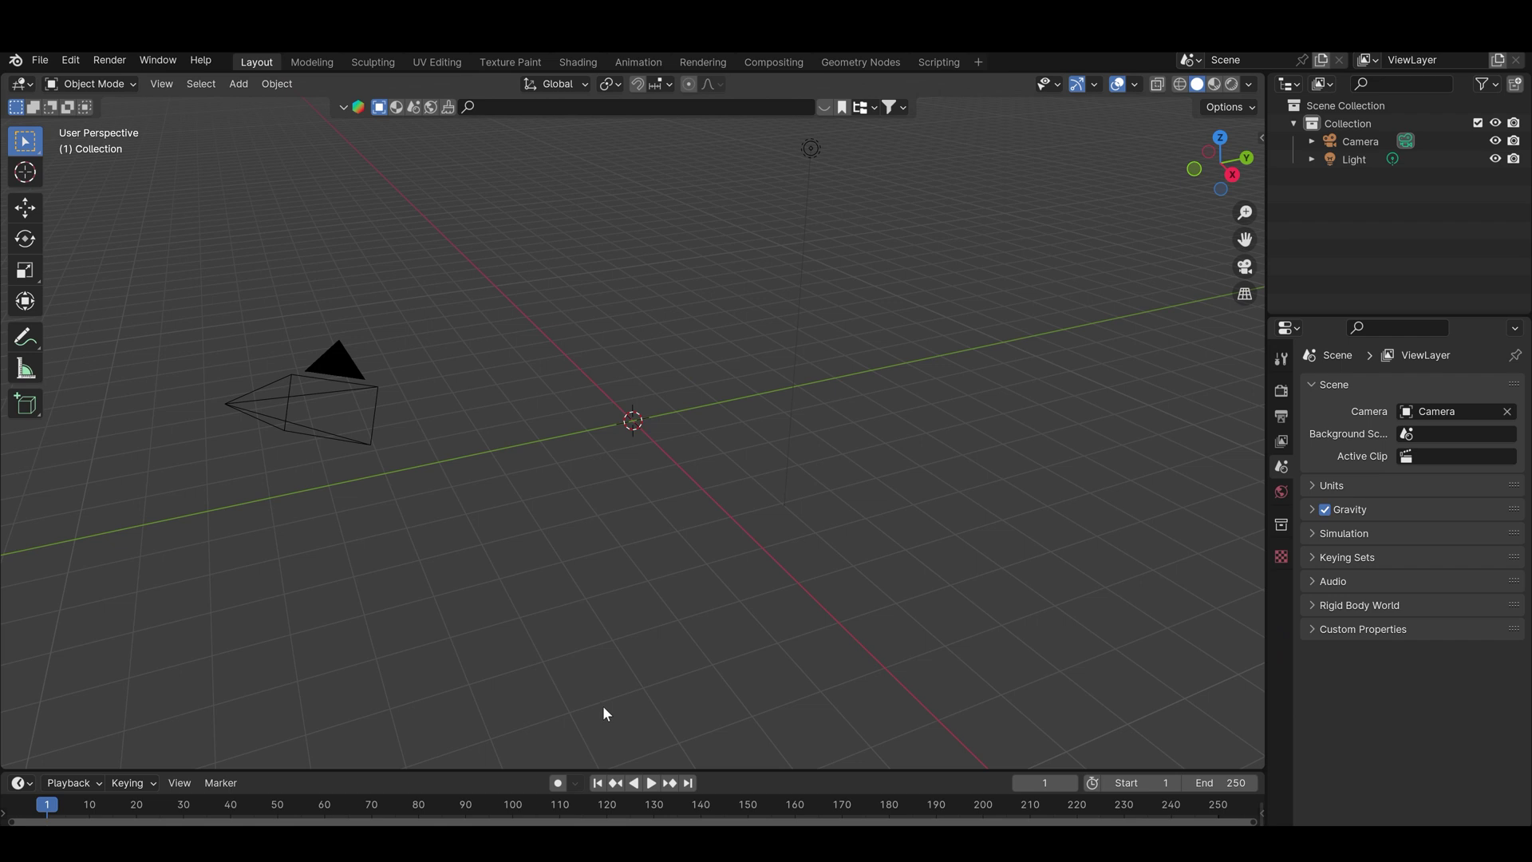
- Switch the render engine to Cycles with GPU Compute as the device
{"action": "left_click", "coordinate": [1281, 360]}
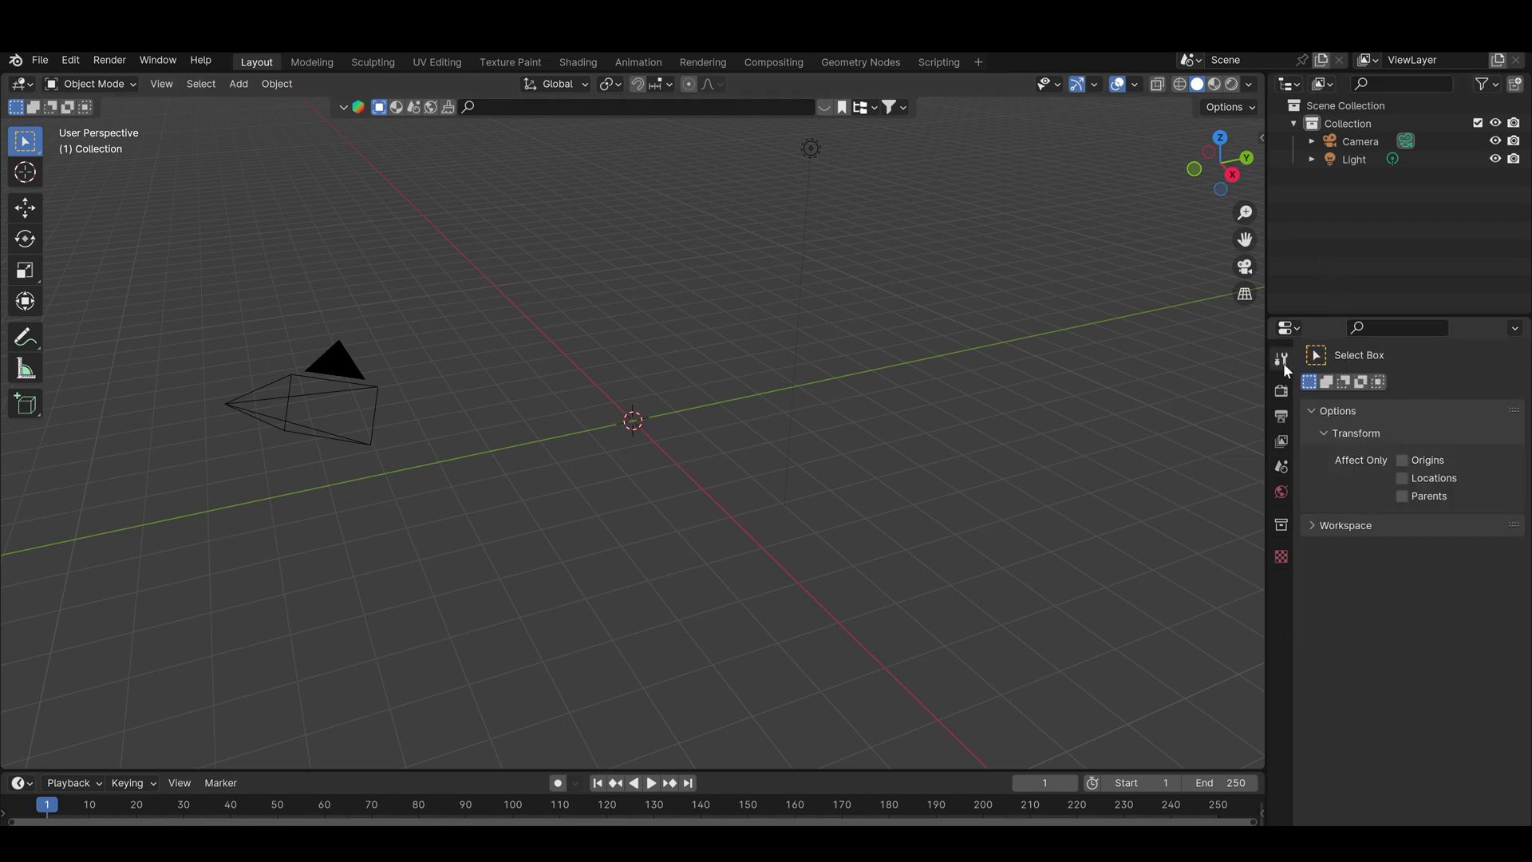
{"action": "left_click", "coordinate": [1281, 391]}
{"action": "left_click", "coordinate": [1438, 387]}
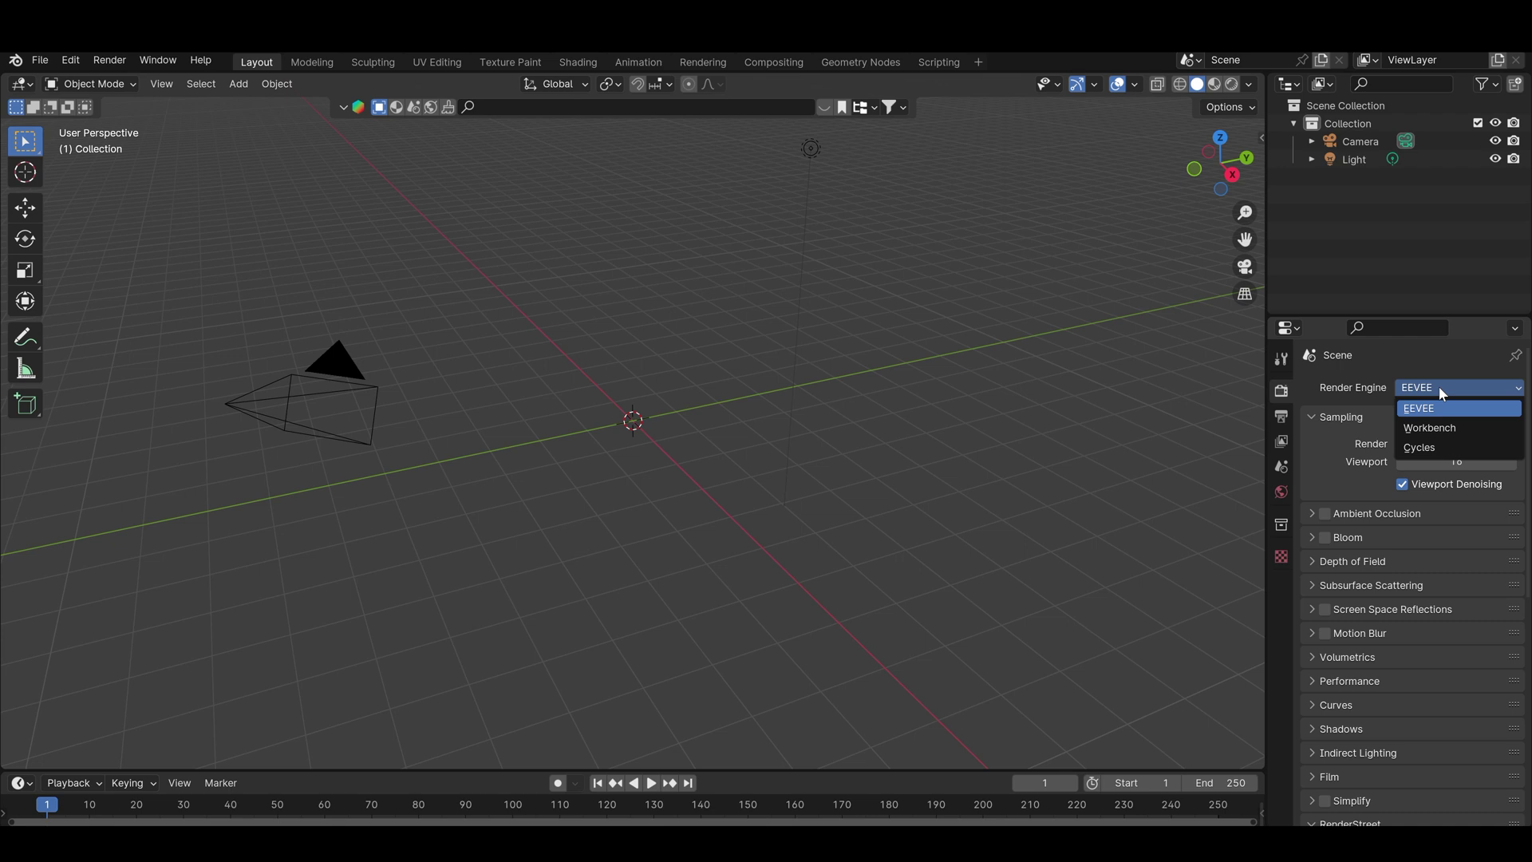
{"action": "left_click", "coordinate": [1433, 447]}
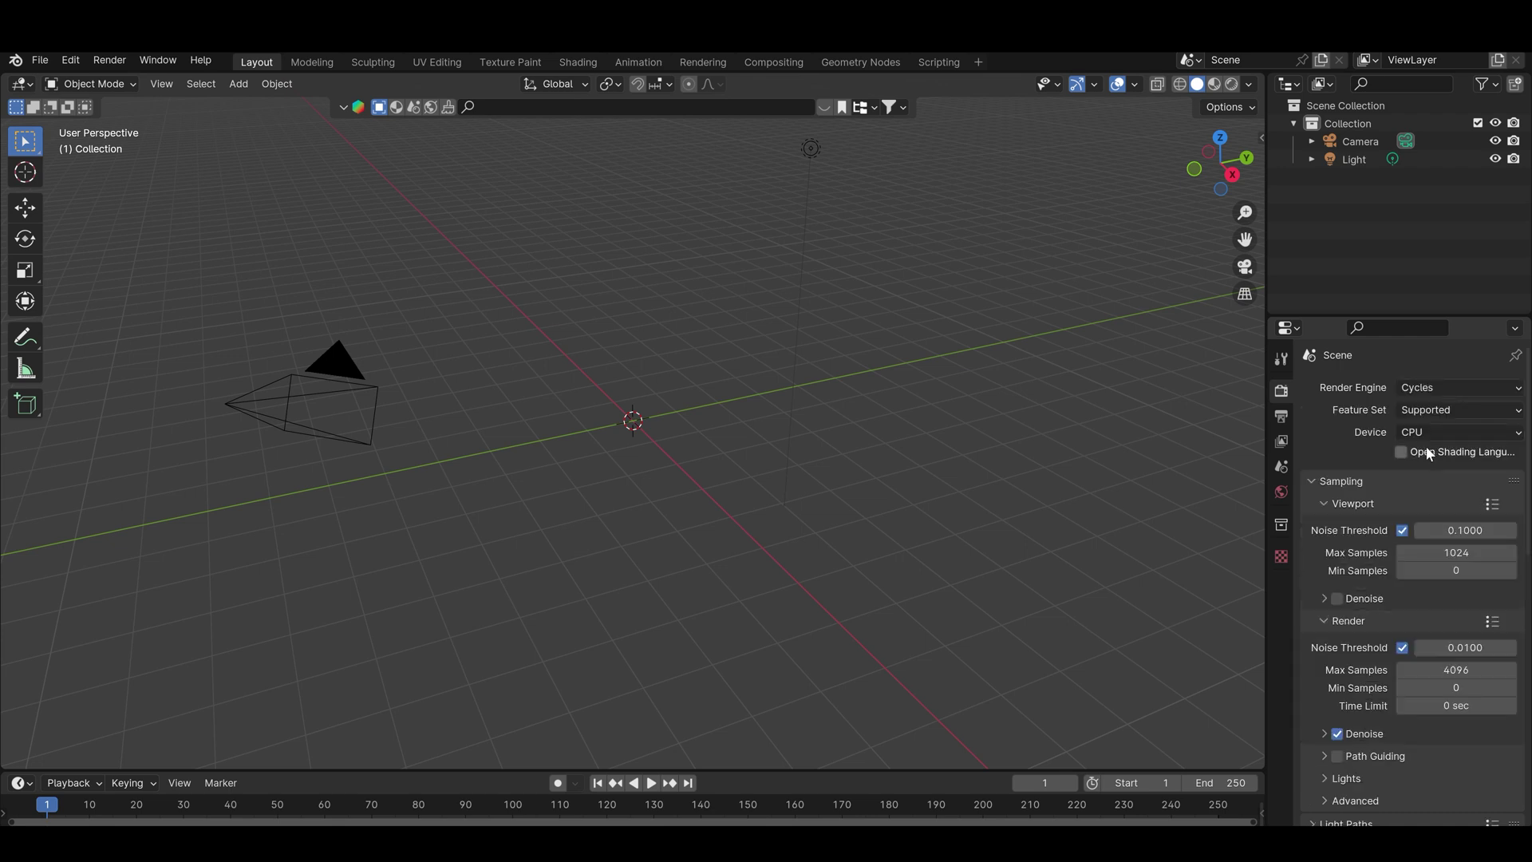
{"action": "left_click", "coordinate": [1420, 433]}
{"action": "left_click", "coordinate": [1429, 471]}
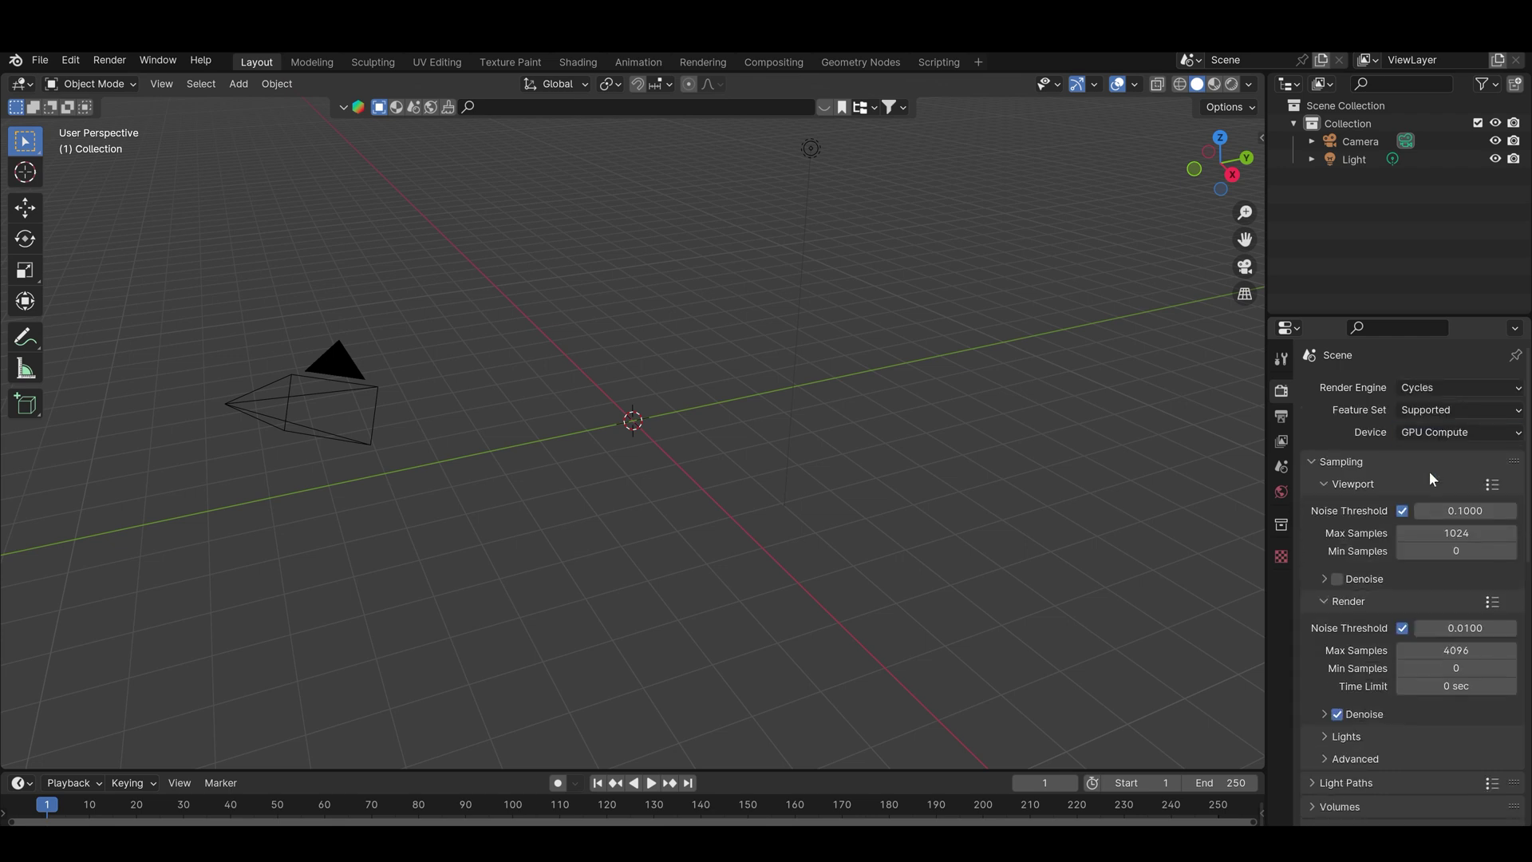
- Set max samples to 50 for the viewport and 150 for final renders
{"action": "left_click", "coordinate": [1445, 534]}
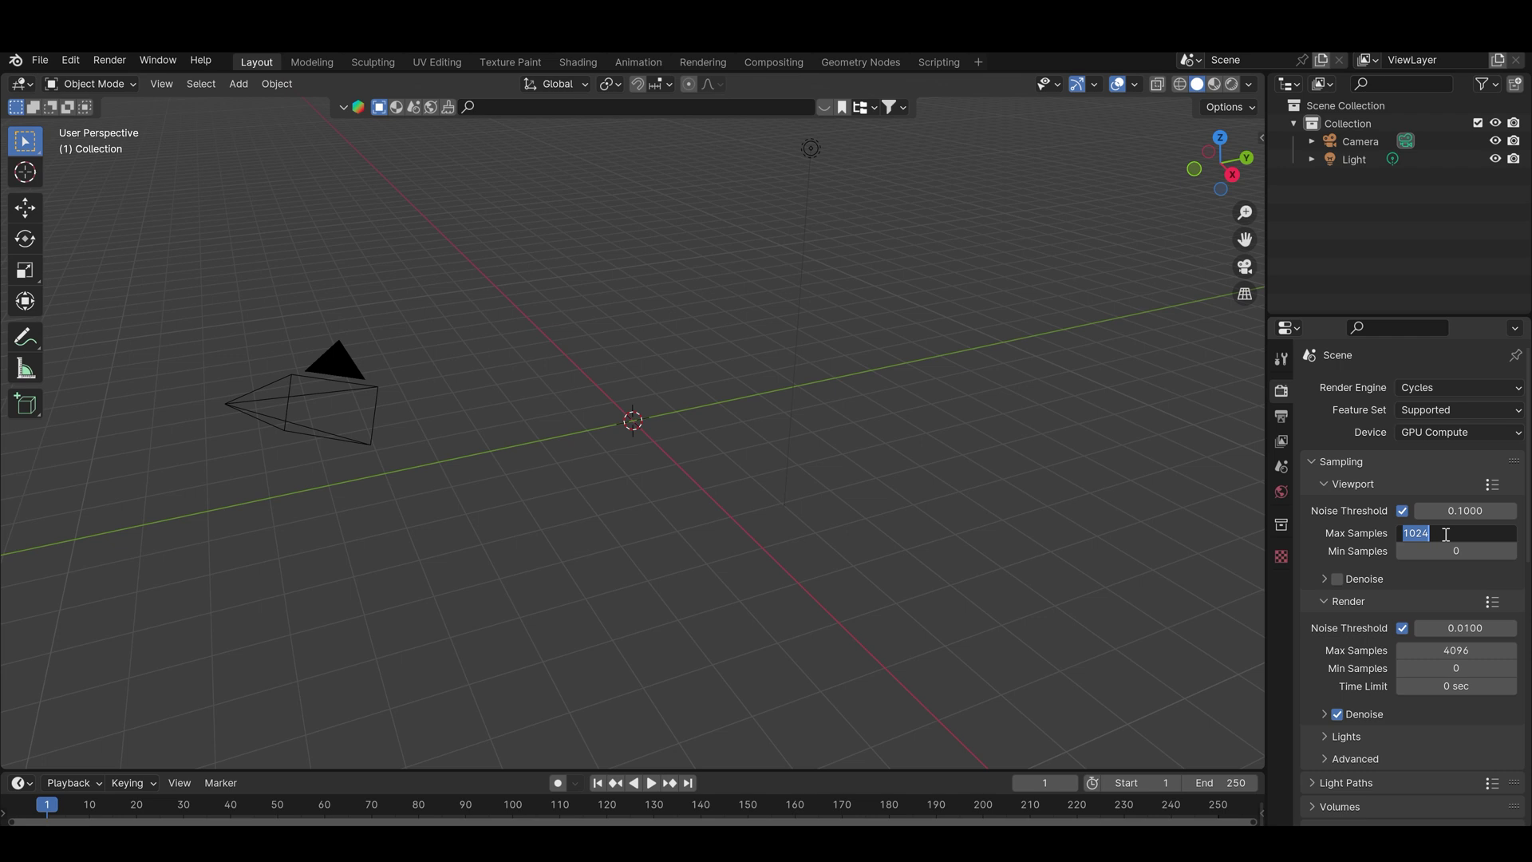
{"action": "type", "text": "50"}
{"action": "key", "text": "Return"}
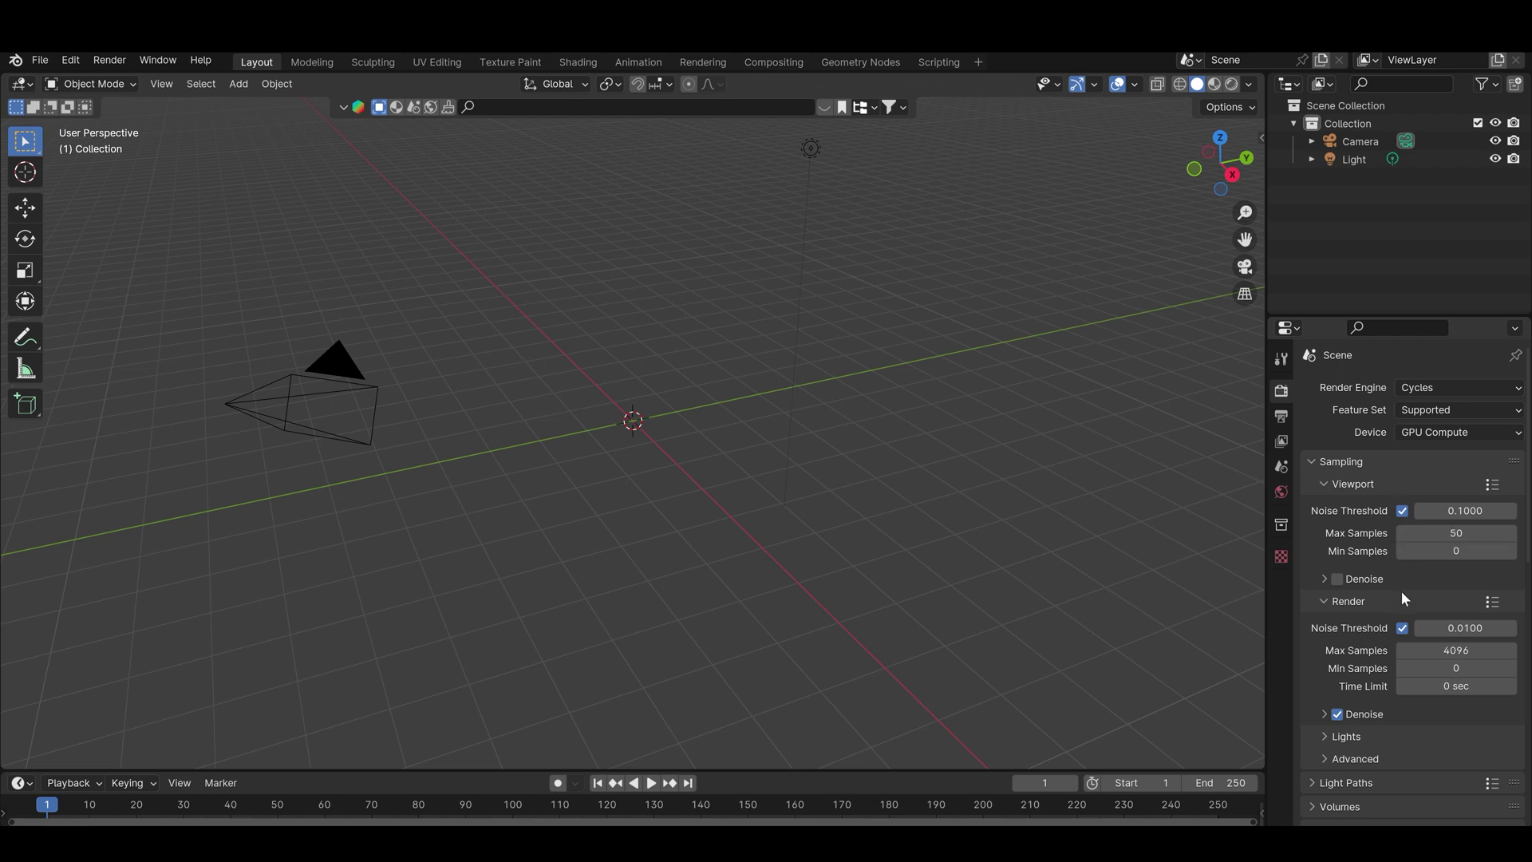
{"action": "left_click", "coordinate": [1439, 649]}
{"action": "type", "text": "150"}
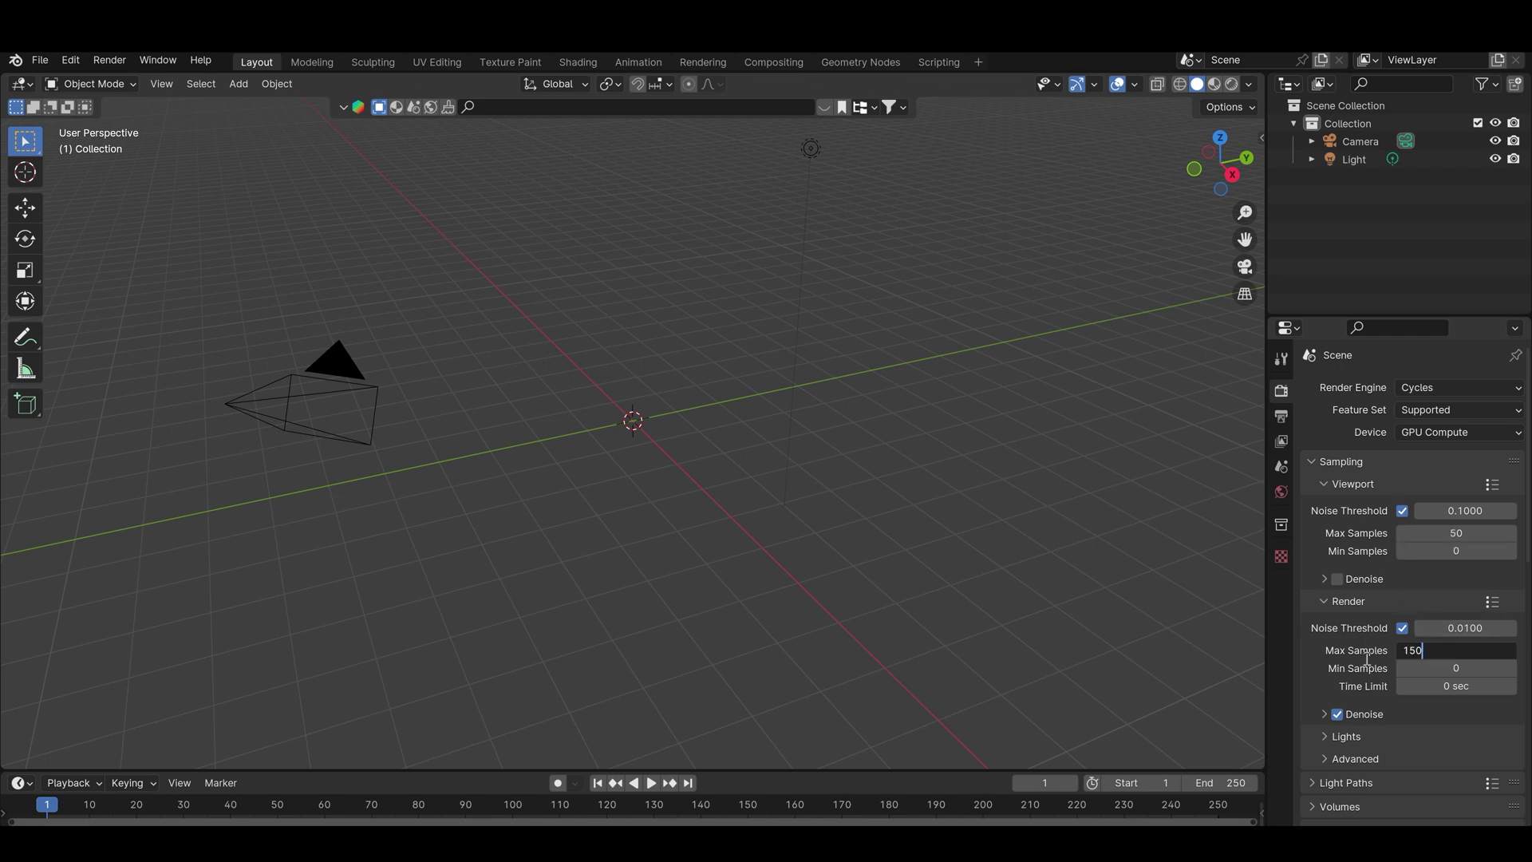
{"action": "key", "text": "Return"}
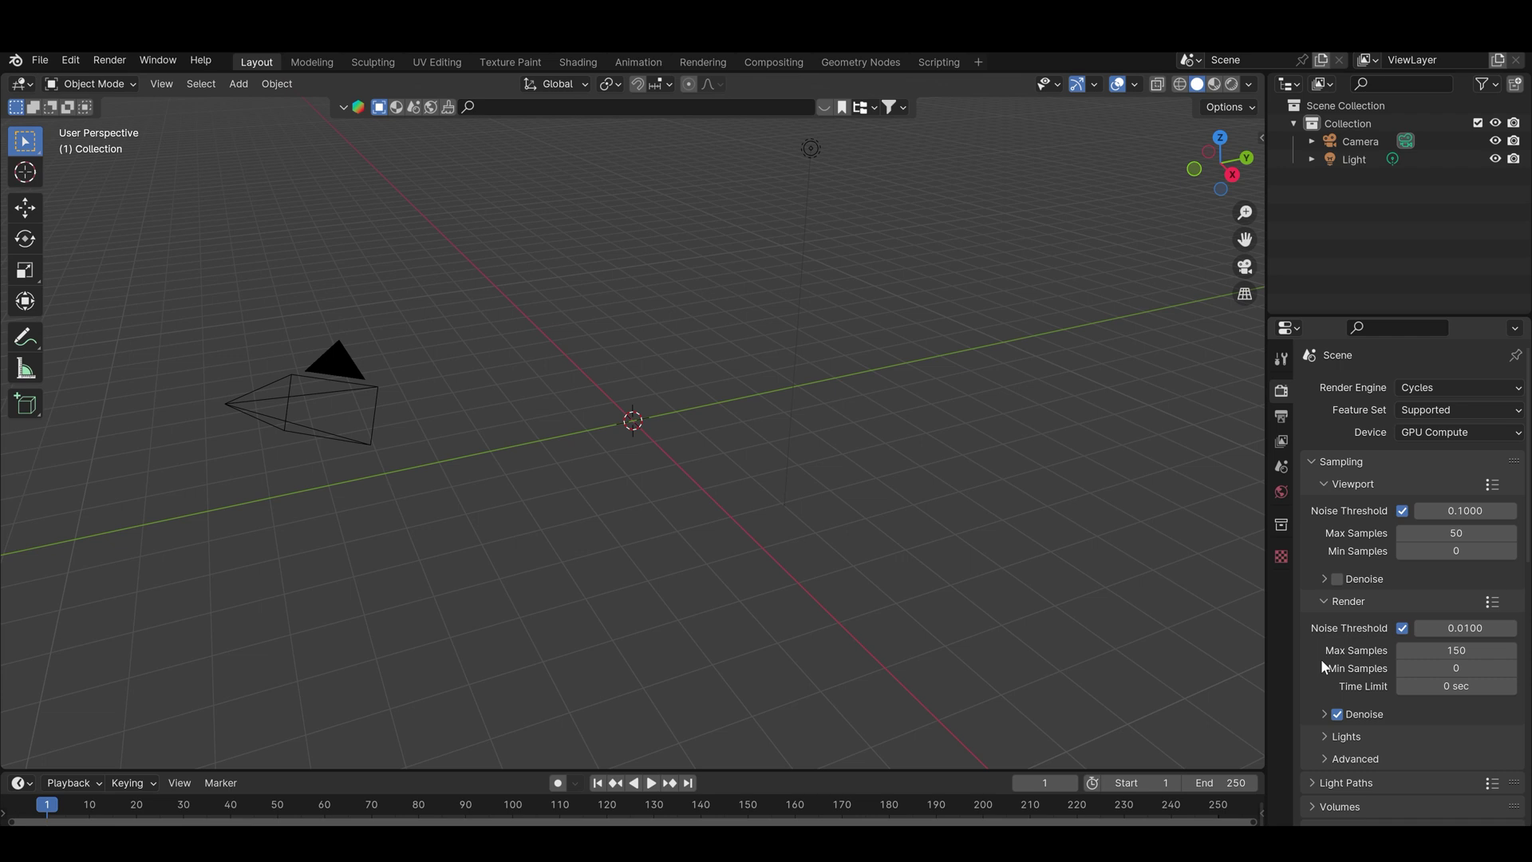
{"action": "scroll", "coordinate": [1319, 658], "scroll_direction": "down", "scroll_amount": 3}
{"action": "left_click", "coordinate": [1338, 627]}
{"action": "left_click", "coordinate": [1327, 635]}
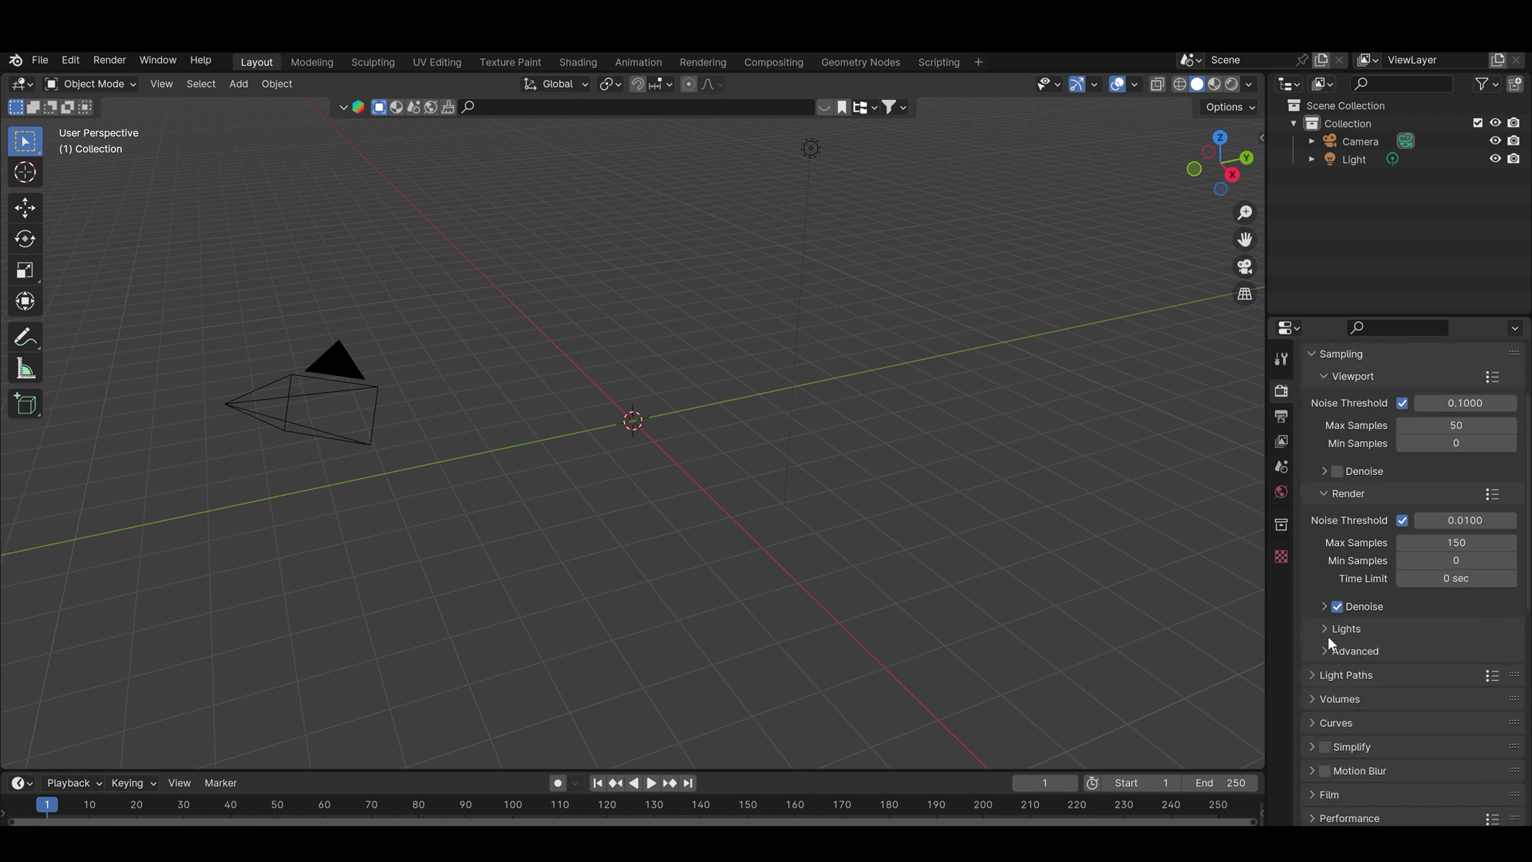
- Cap the total max light bounces at 6 under Light Paths
{"action": "scroll", "coordinate": [1327, 637], "scroll_direction": "down", "scroll_amount": 3}
{"action": "left_click", "coordinate": [1323, 567]}
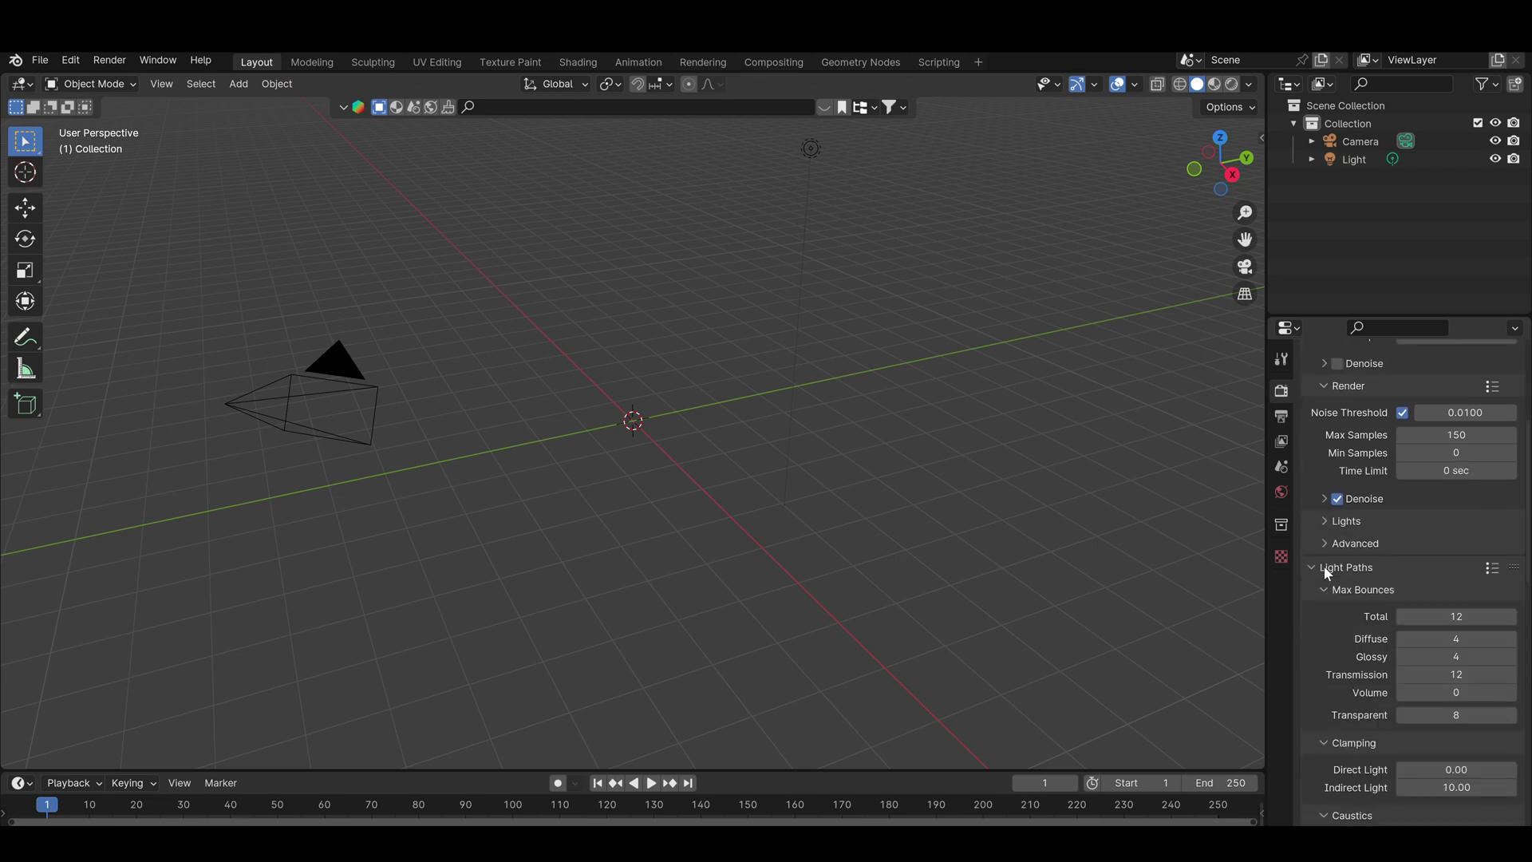
{"action": "left_click", "coordinate": [1456, 616]}
{"action": "type", "text": "6"}
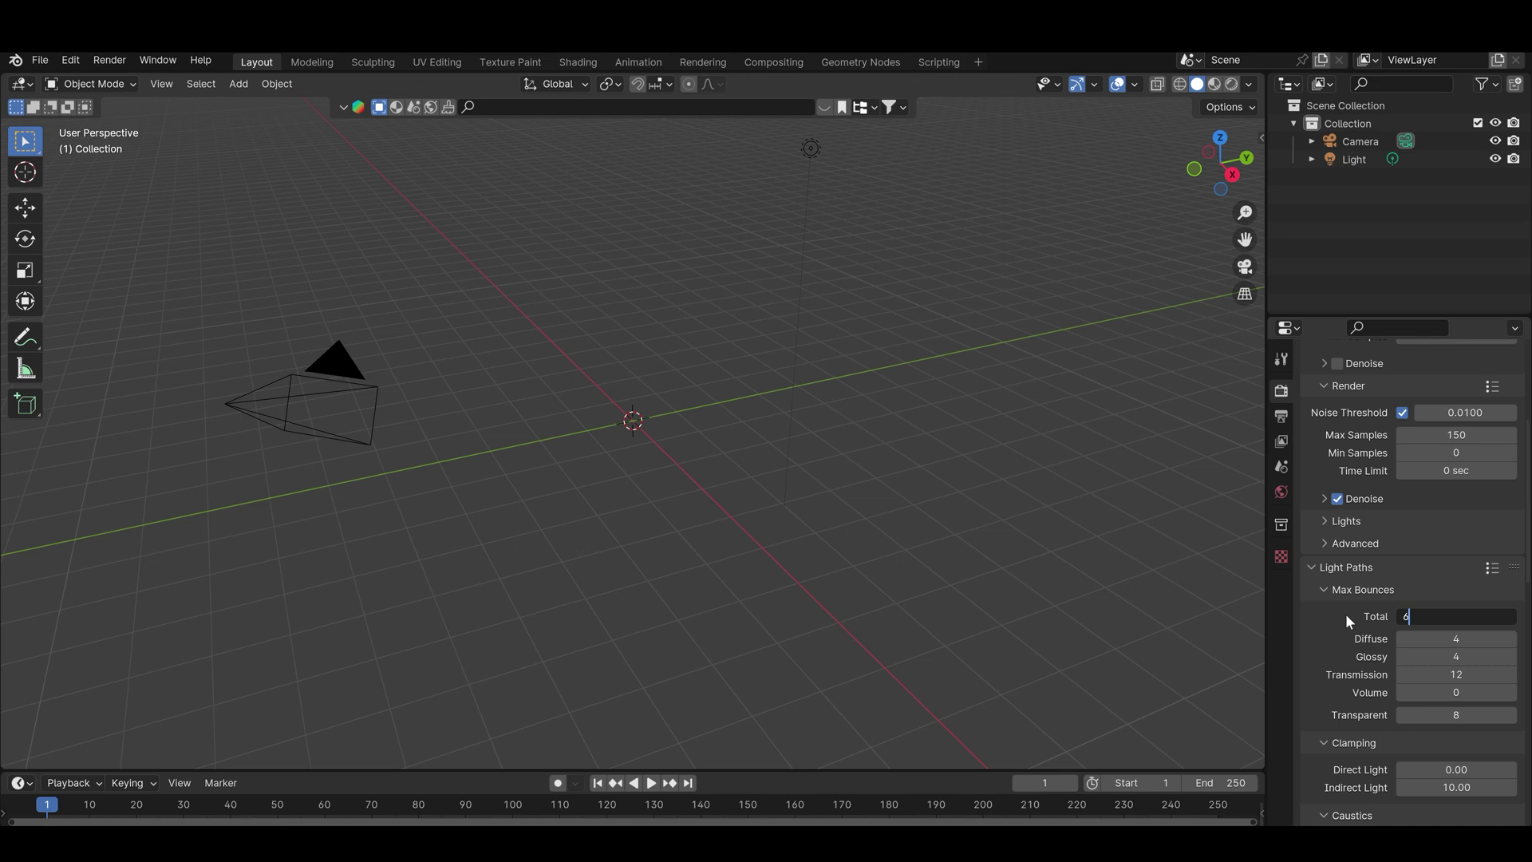
{"action": "key", "text": "Return"}
{"action": "left_click", "coordinate": [1335, 589]}
- Review the Film settings, including the Transparent background option
{"action": "scroll", "coordinate": [1336, 611], "scroll_direction": "down", "scroll_amount": 1}
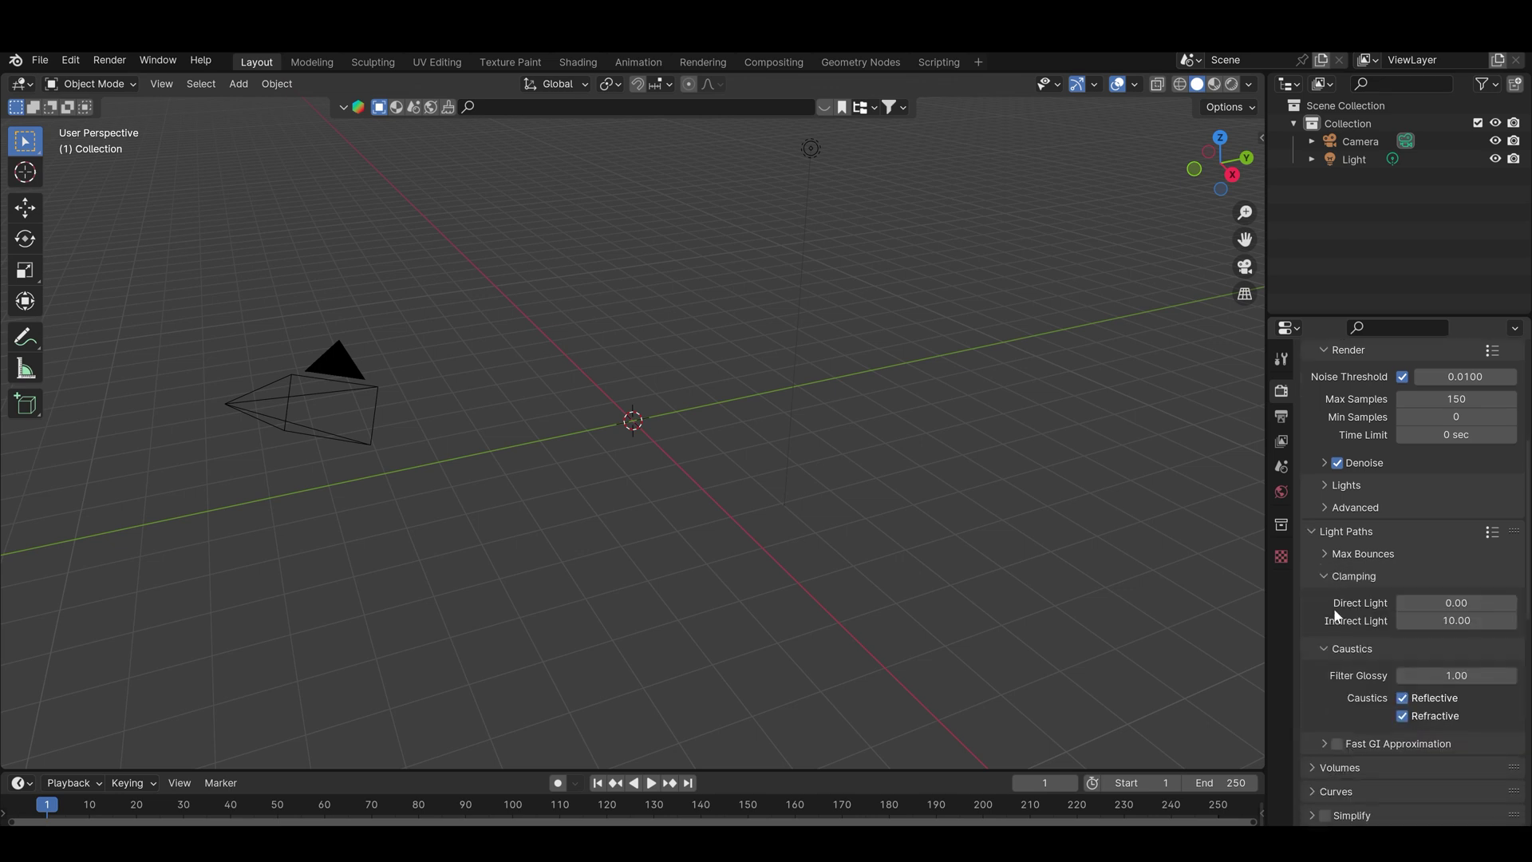
{"action": "scroll", "coordinate": [1336, 615], "scroll_direction": "down", "scroll_amount": 3}
{"action": "scroll", "coordinate": [1334, 607], "scroll_direction": "down", "scroll_amount": 2}
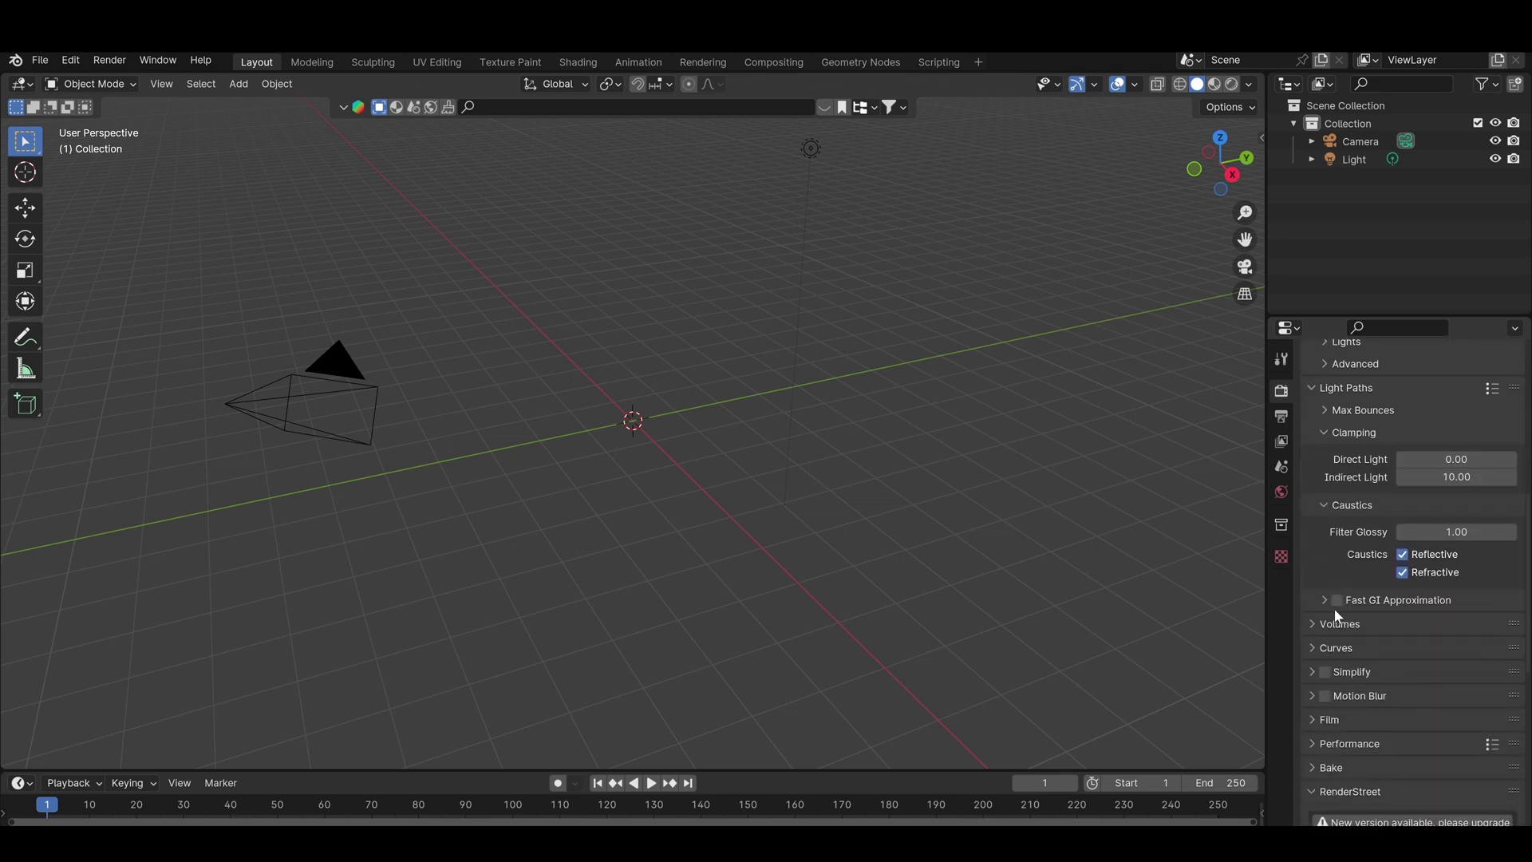
{"action": "scroll", "coordinate": [1356, 684], "scroll_direction": "down", "scroll_amount": 1}
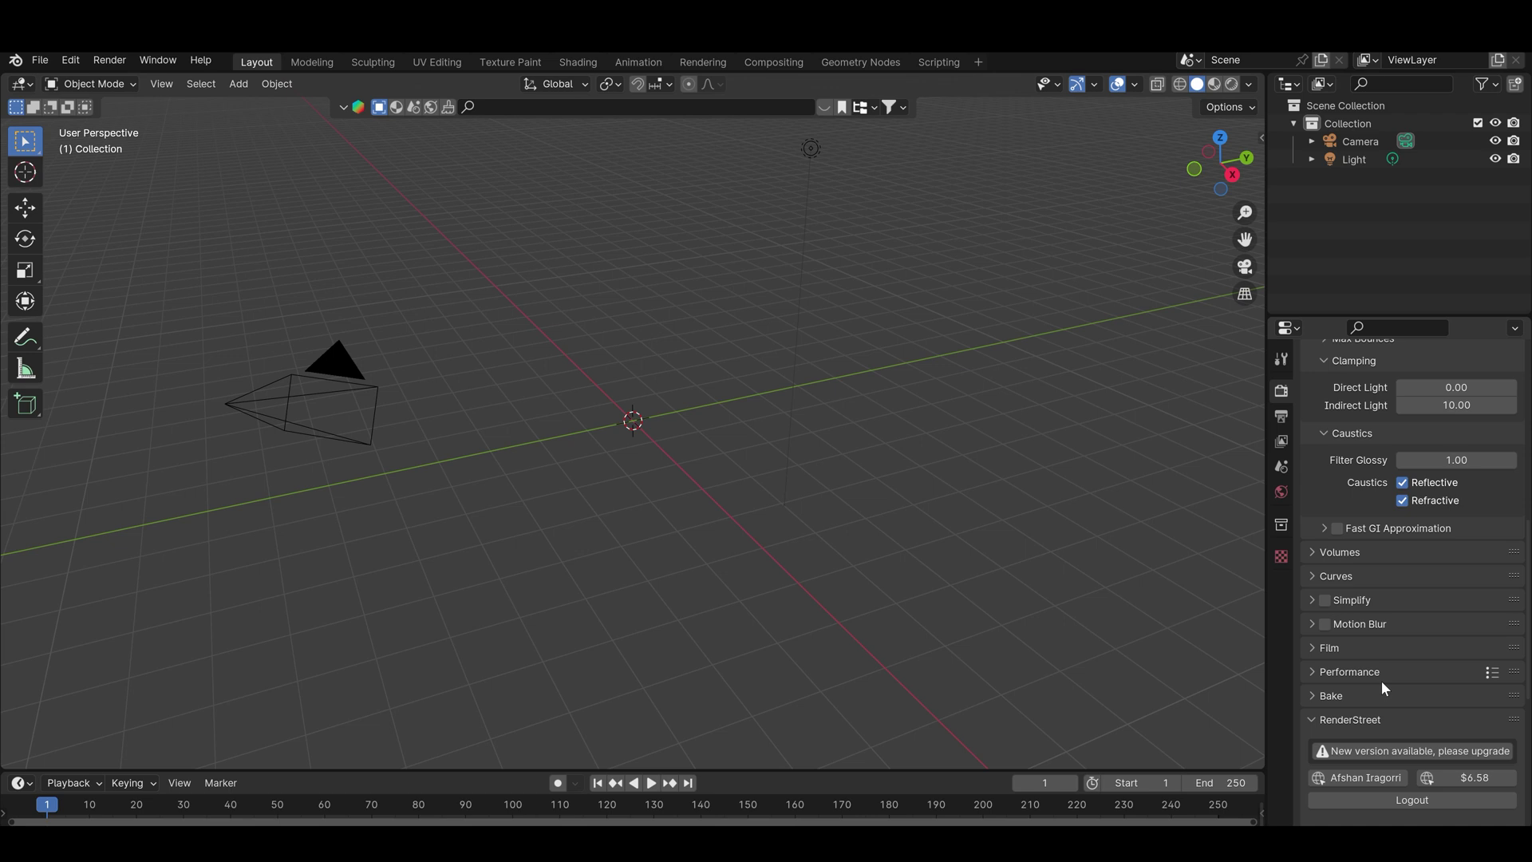
{"action": "left_click", "coordinate": [1339, 647]}
{"action": "scroll", "coordinate": [1372, 648], "scroll_direction": "down", "scroll_amount": 2}
{"action": "left_click", "coordinate": [1375, 705]}
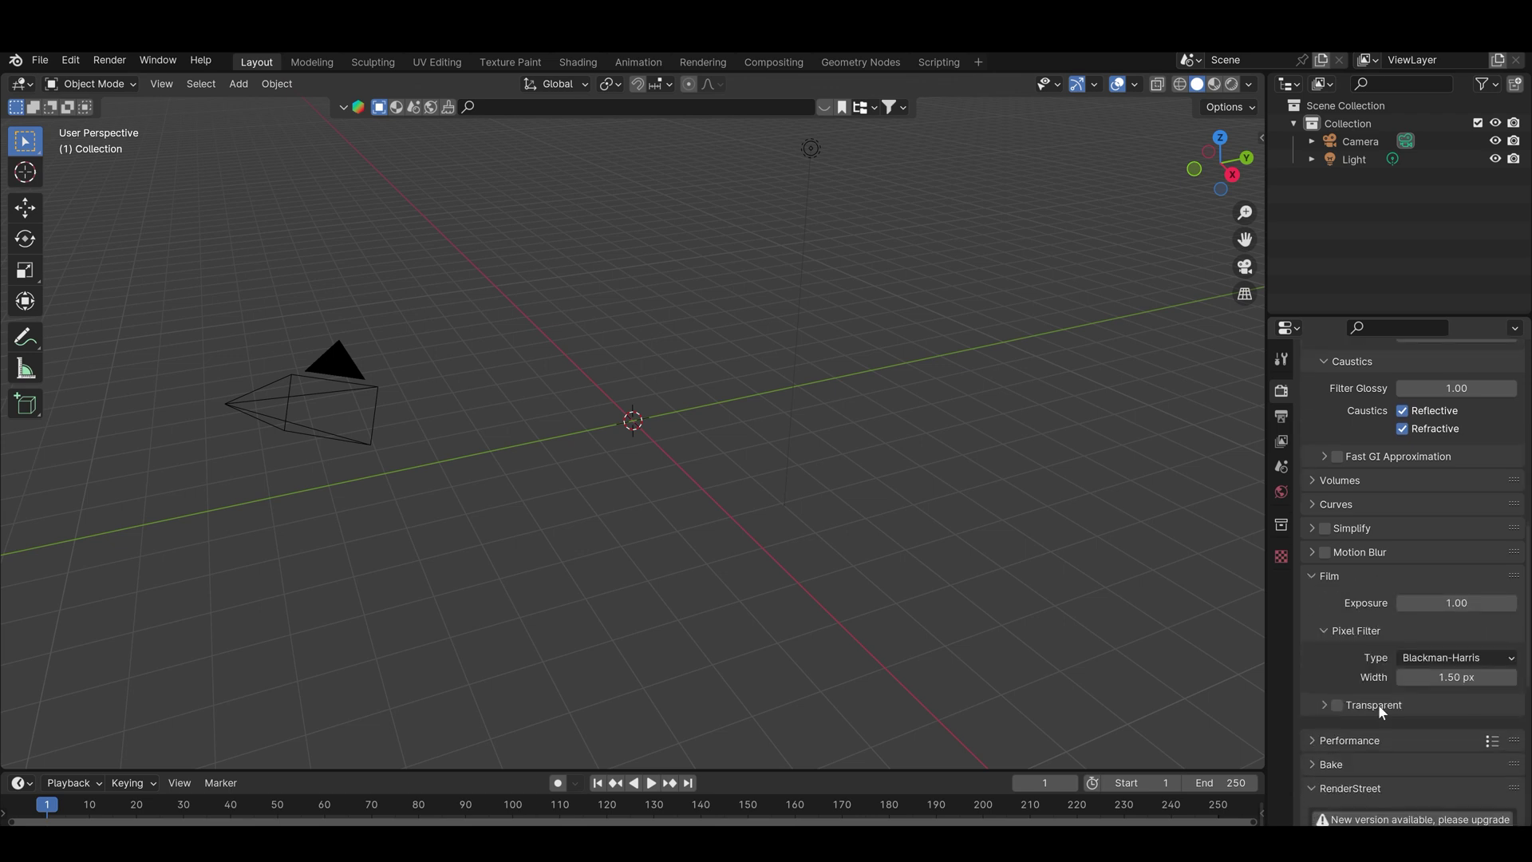
{"action": "left_click", "coordinate": [1334, 706]}
{"action": "left_click", "coordinate": [1339, 579]}
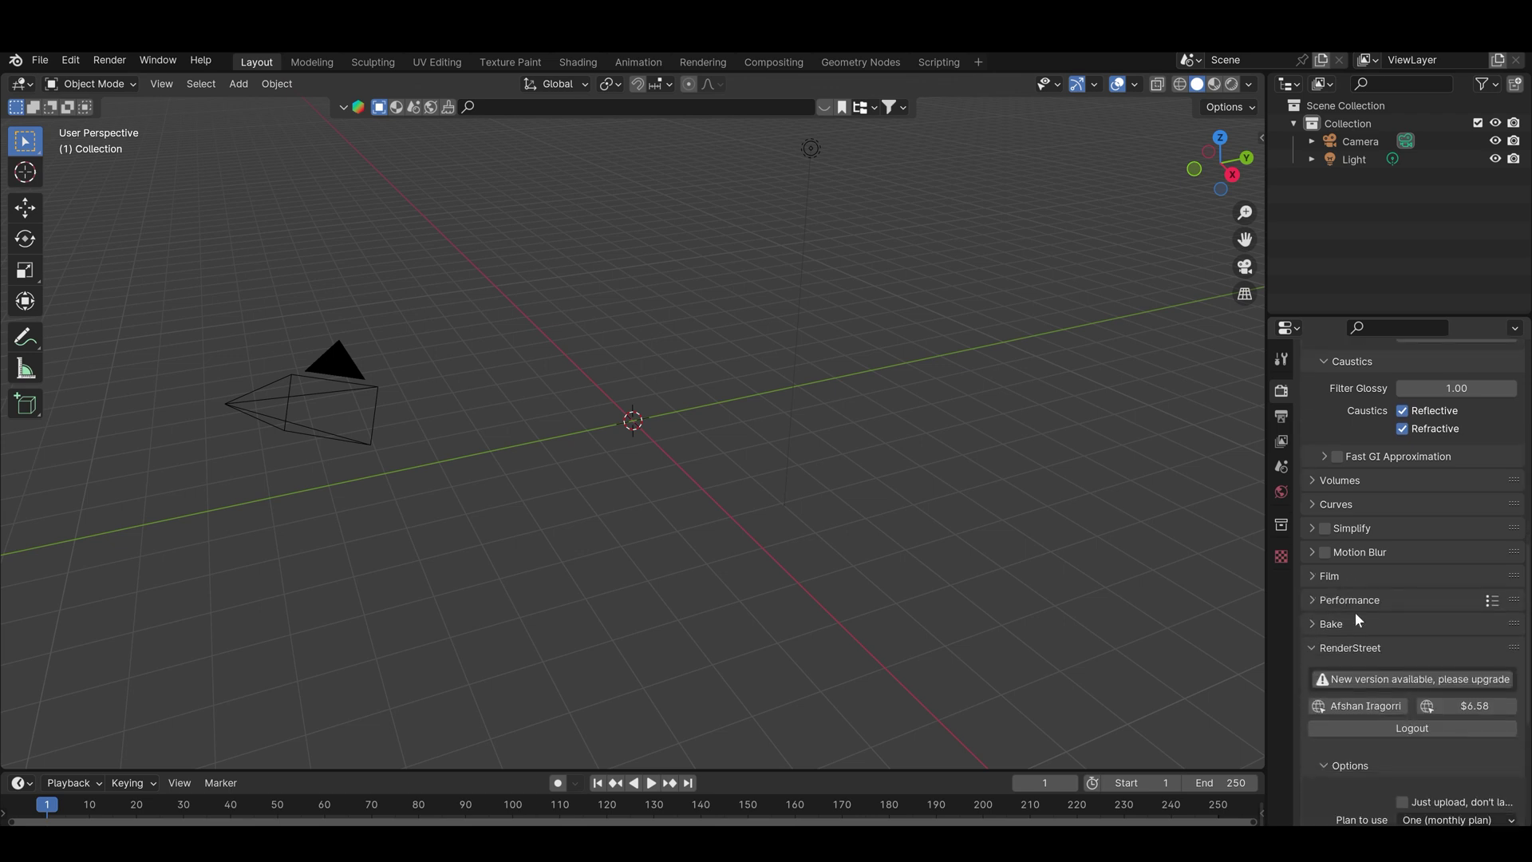
- Set the Performance tile size to 256
{"action": "scroll", "coordinate": [1355, 612], "scroll_direction": "down", "scroll_amount": 1}
{"action": "left_click", "coordinate": [1317, 567]}
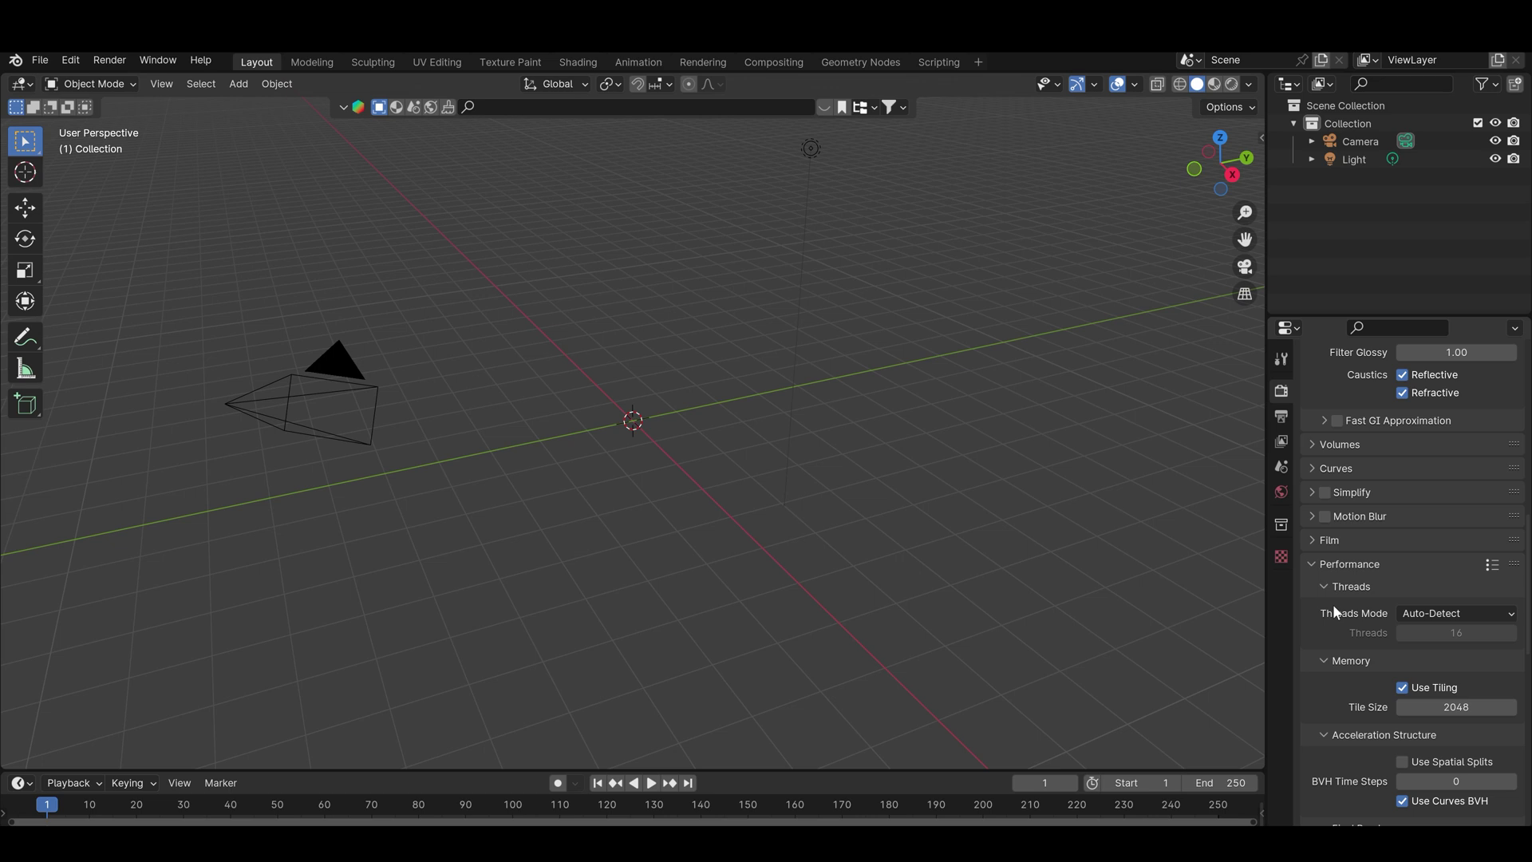
{"action": "scroll", "coordinate": [1340, 619], "scroll_direction": "down", "scroll_amount": 3}
{"action": "left_click", "coordinate": [1445, 604]}
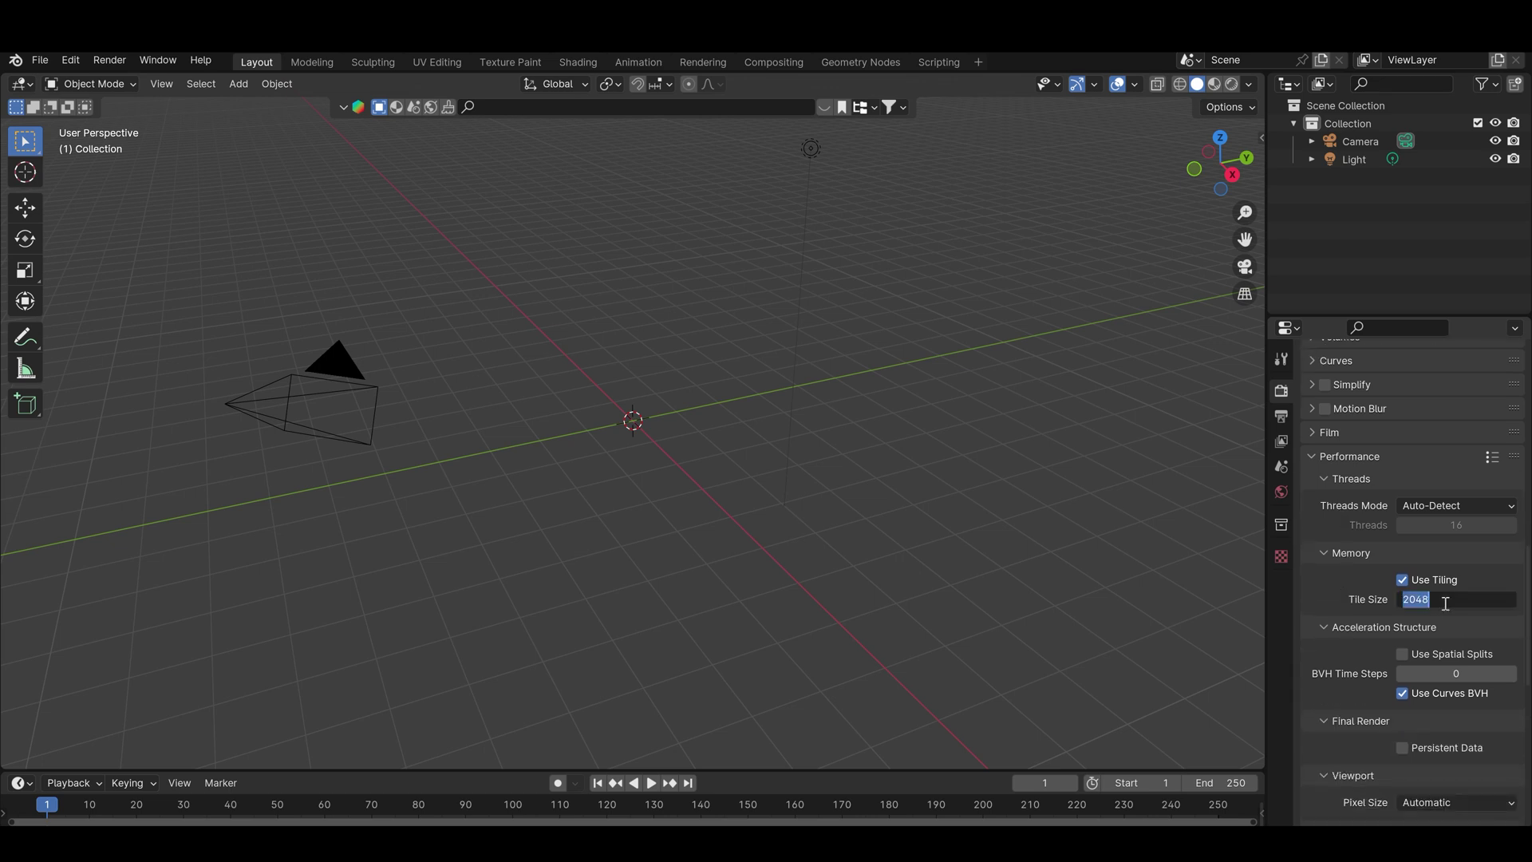
{"action": "type", "text": "256"}
{"action": "key", "text": "Return"}
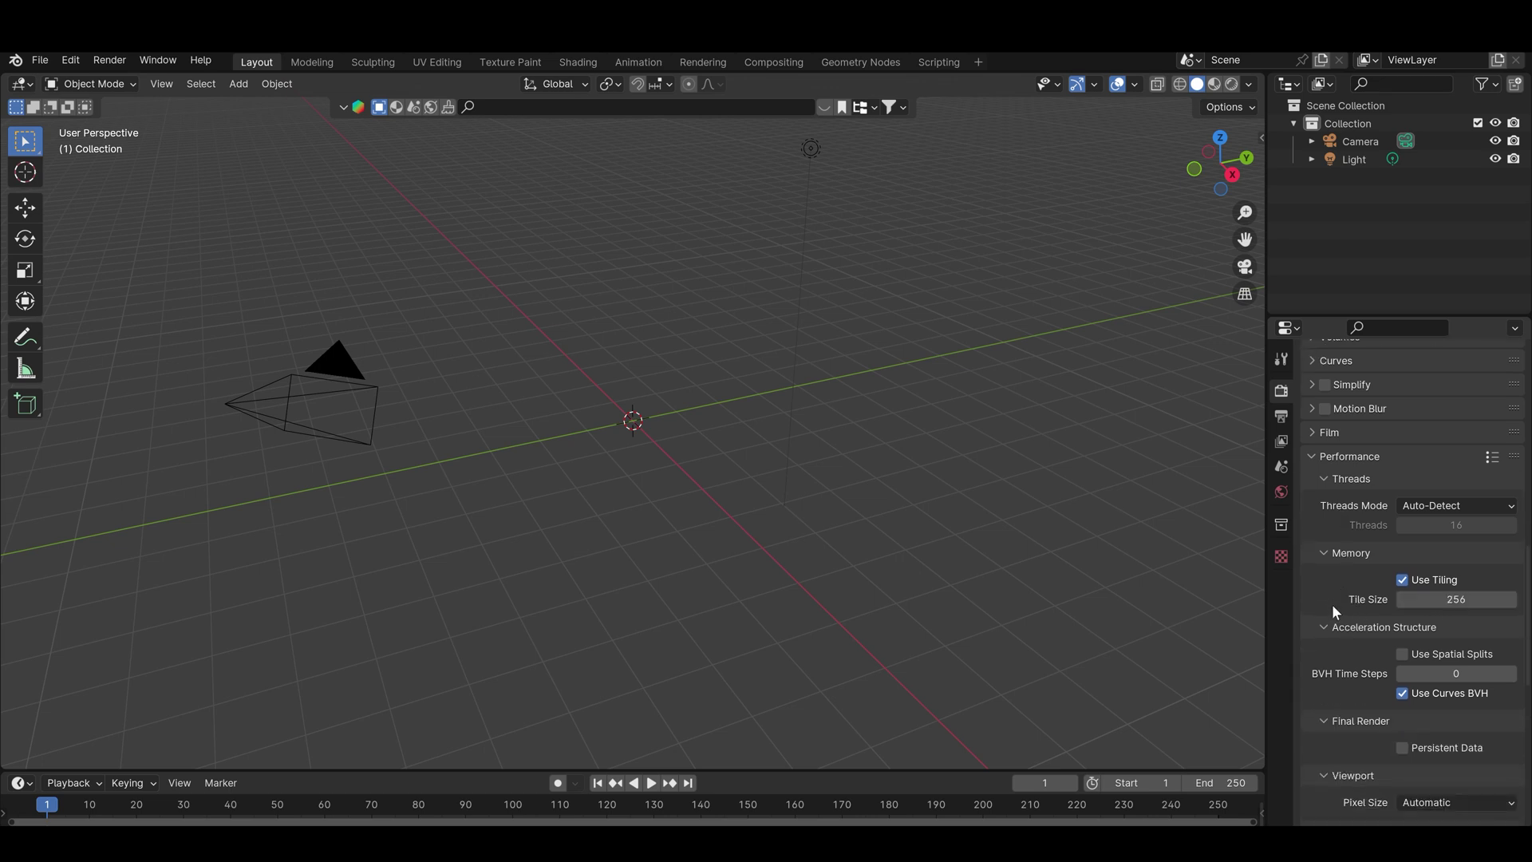
- Enable Persistent Data for final renders
{"action": "scroll", "coordinate": [1321, 585], "scroll_direction": "down", "scroll_amount": 3}
{"action": "left_click", "coordinate": [1402, 639]}
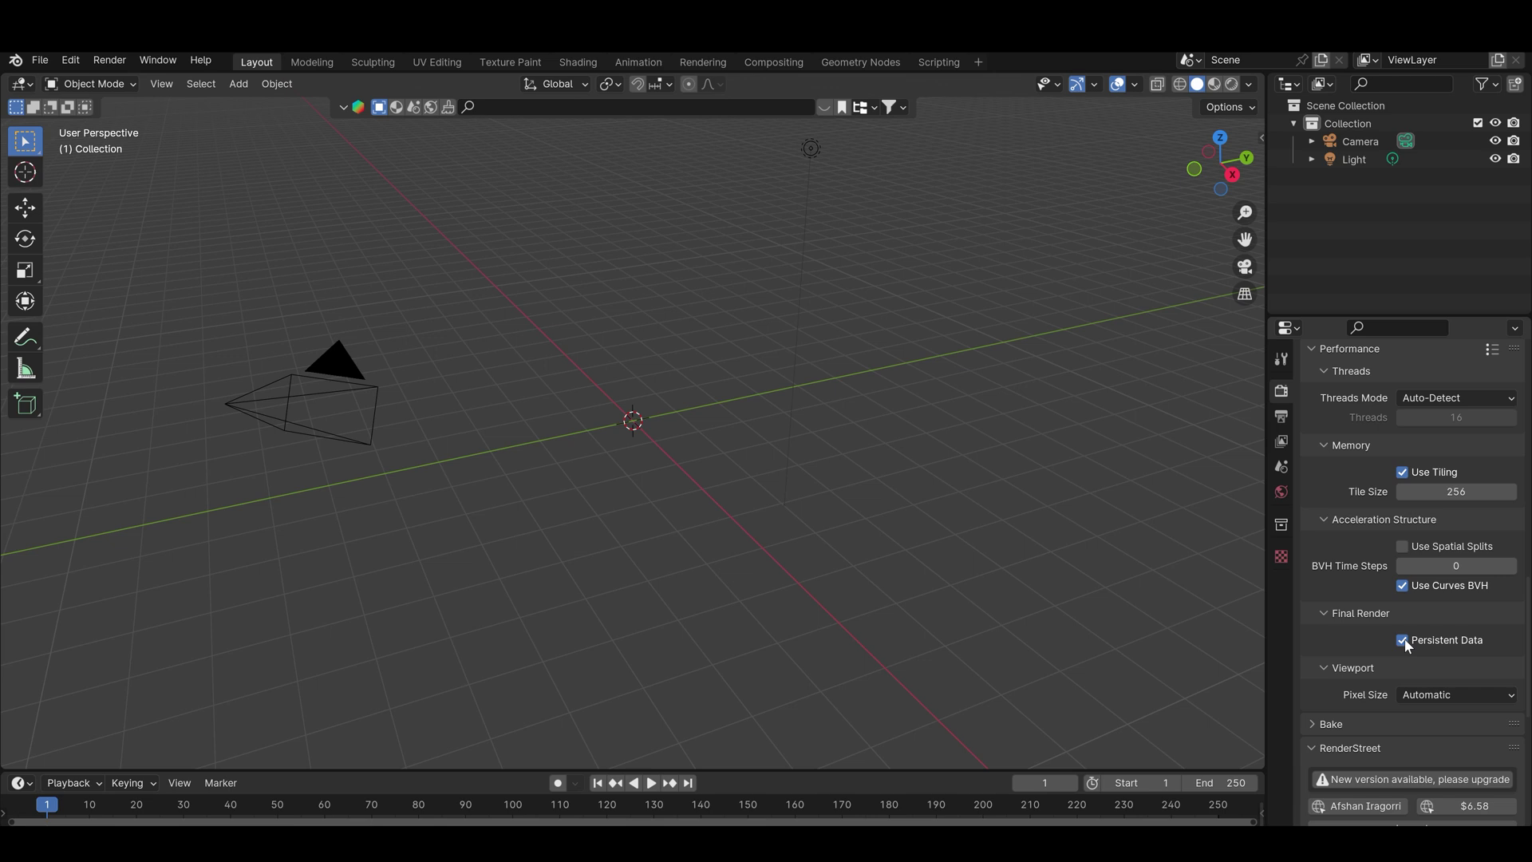
{"action": "scroll", "coordinate": [1342, 638], "scroll_direction": "down", "scroll_amount": 7}
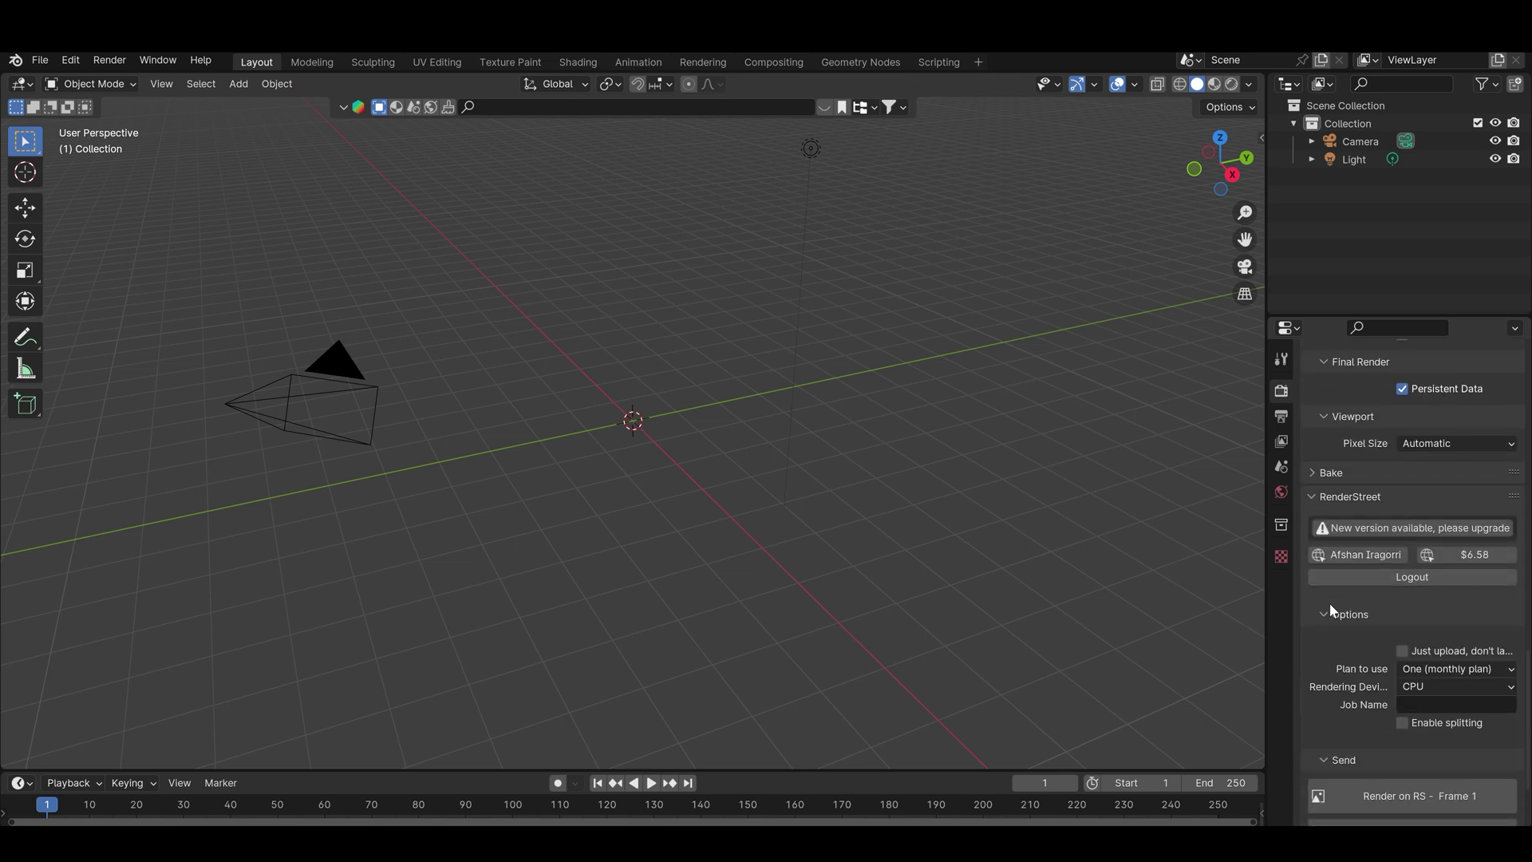
{"action": "scroll", "coordinate": [1330, 610], "scroll_direction": "down", "scroll_amount": 3}
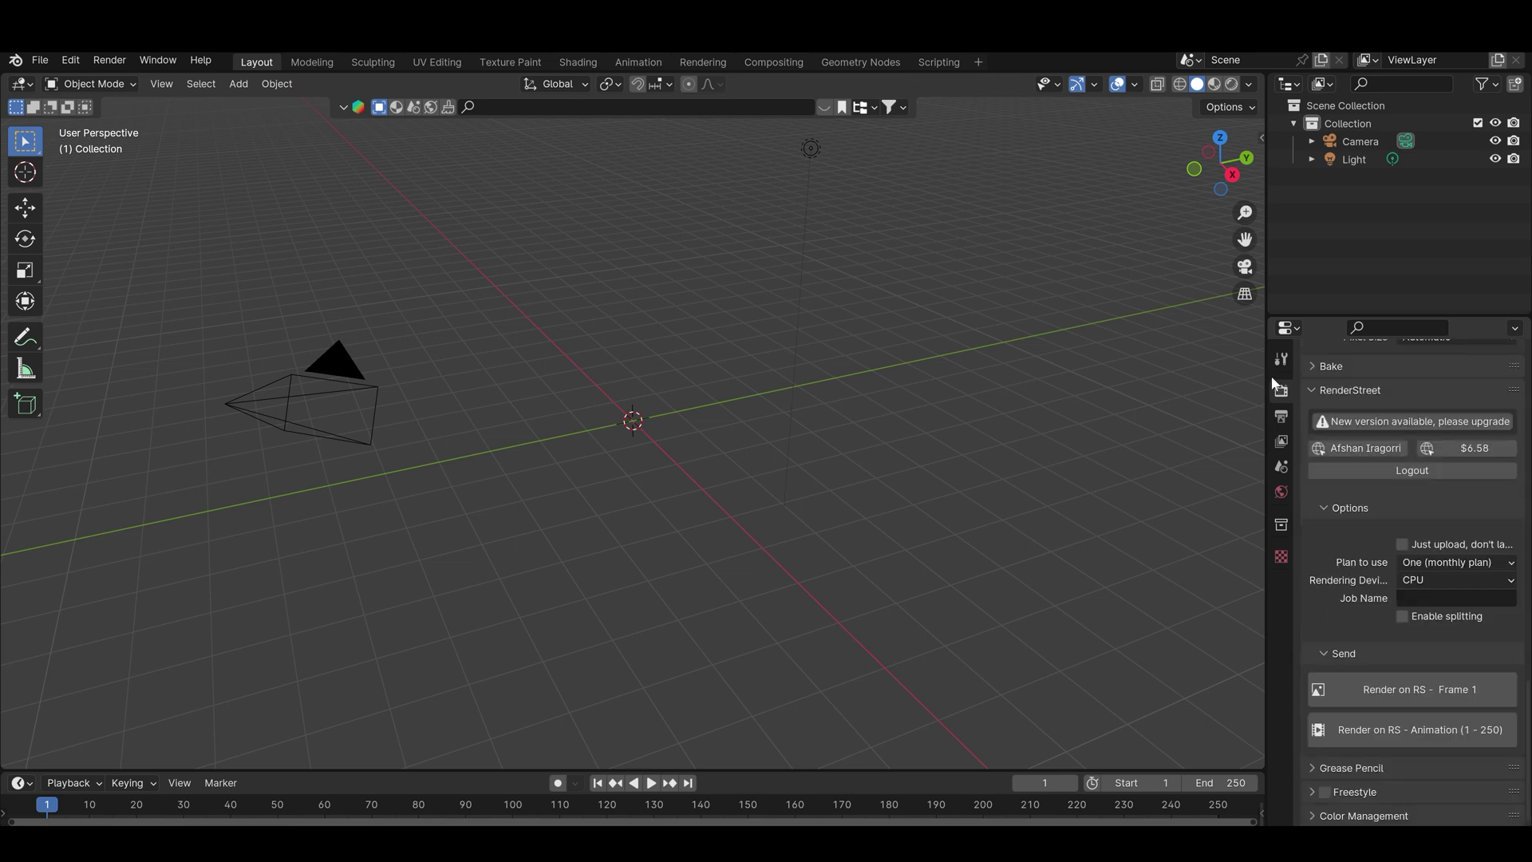
- Set the output frame rate to 30 fps
{"action": "left_click", "coordinate": [1279, 418]}
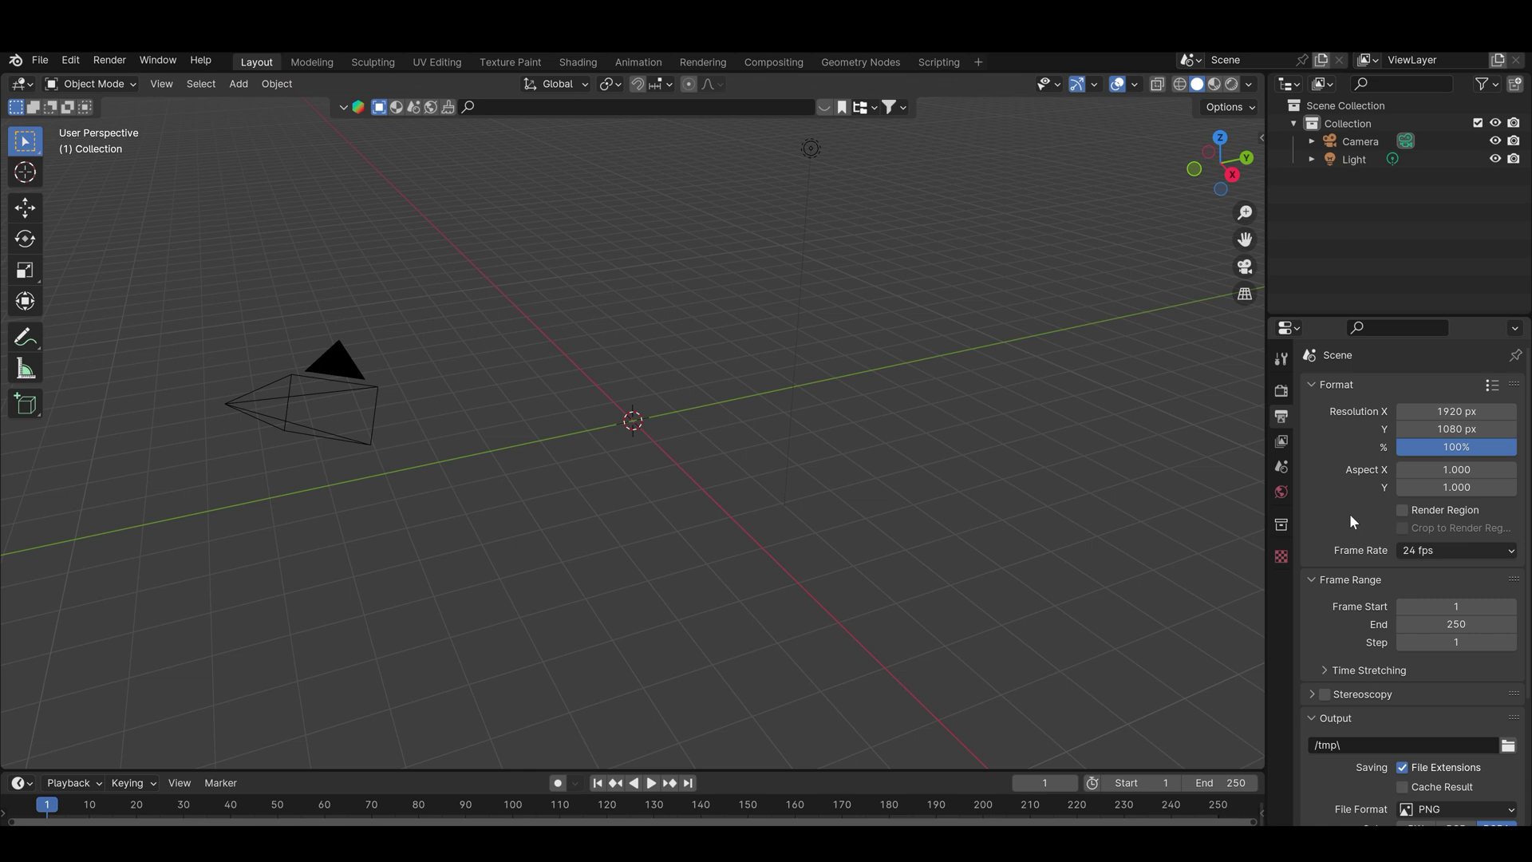
{"action": "left_click", "coordinate": [1428, 551]}
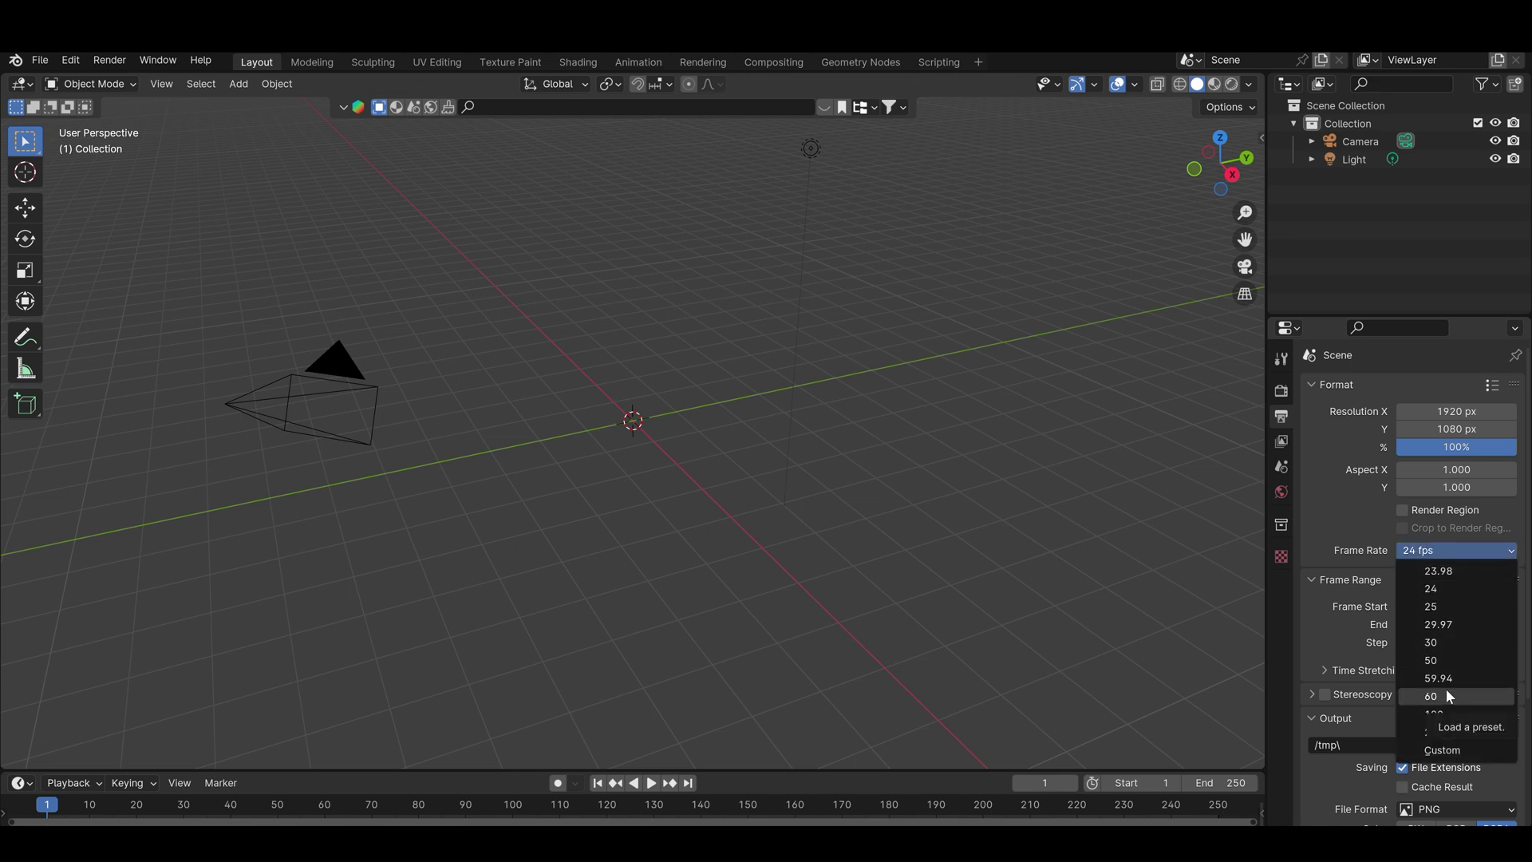
{"action": "left_click", "coordinate": [1445, 641]}
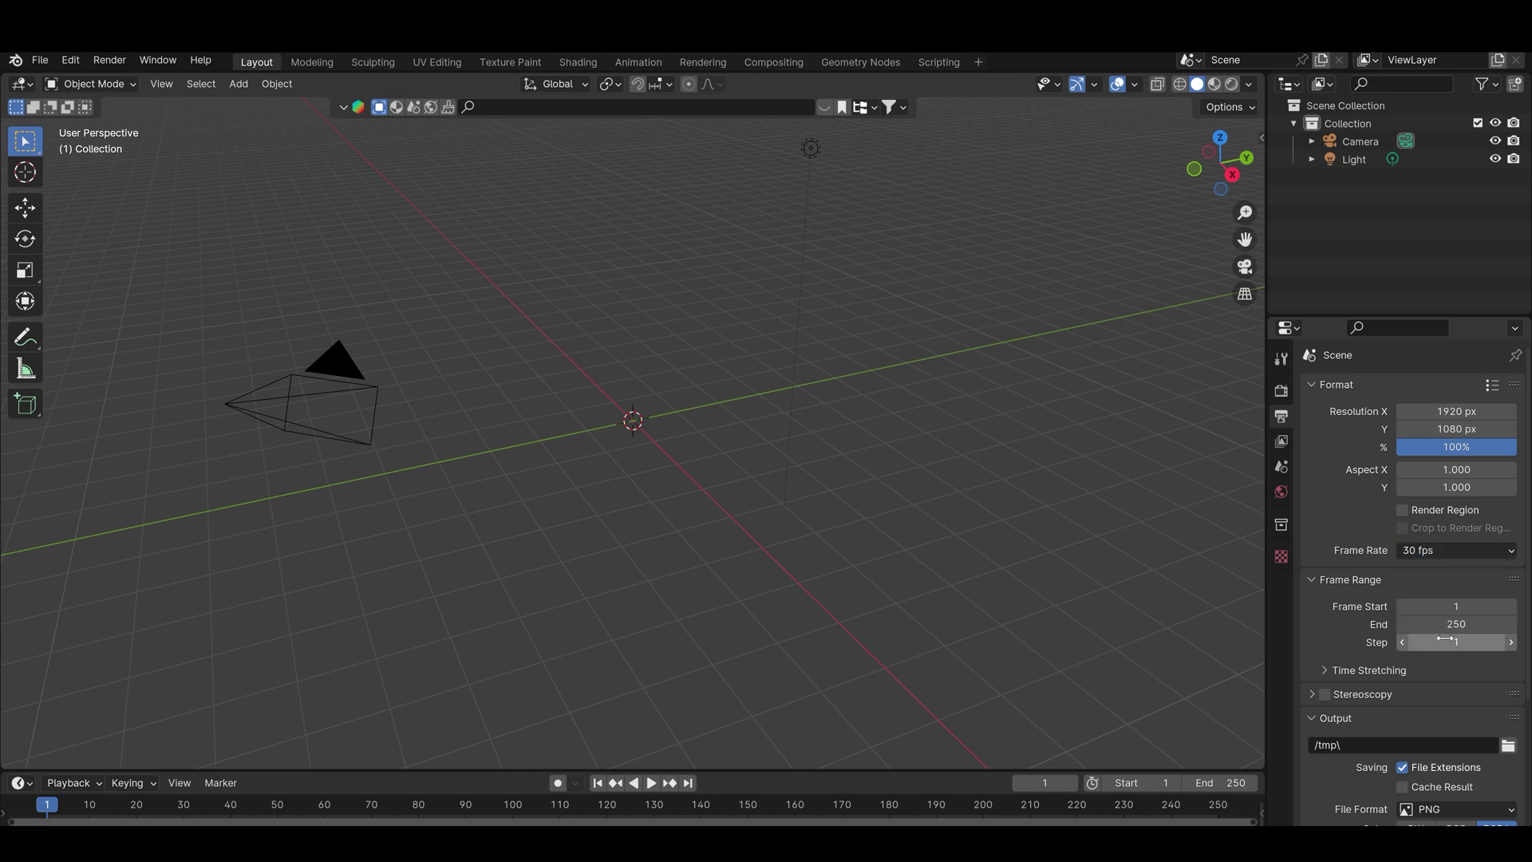
- Set the output resolution to 1080 × 1920 px at 200% scale
{"action": "left_click", "coordinate": [1448, 411]}
{"action": "type", "text": "1"}
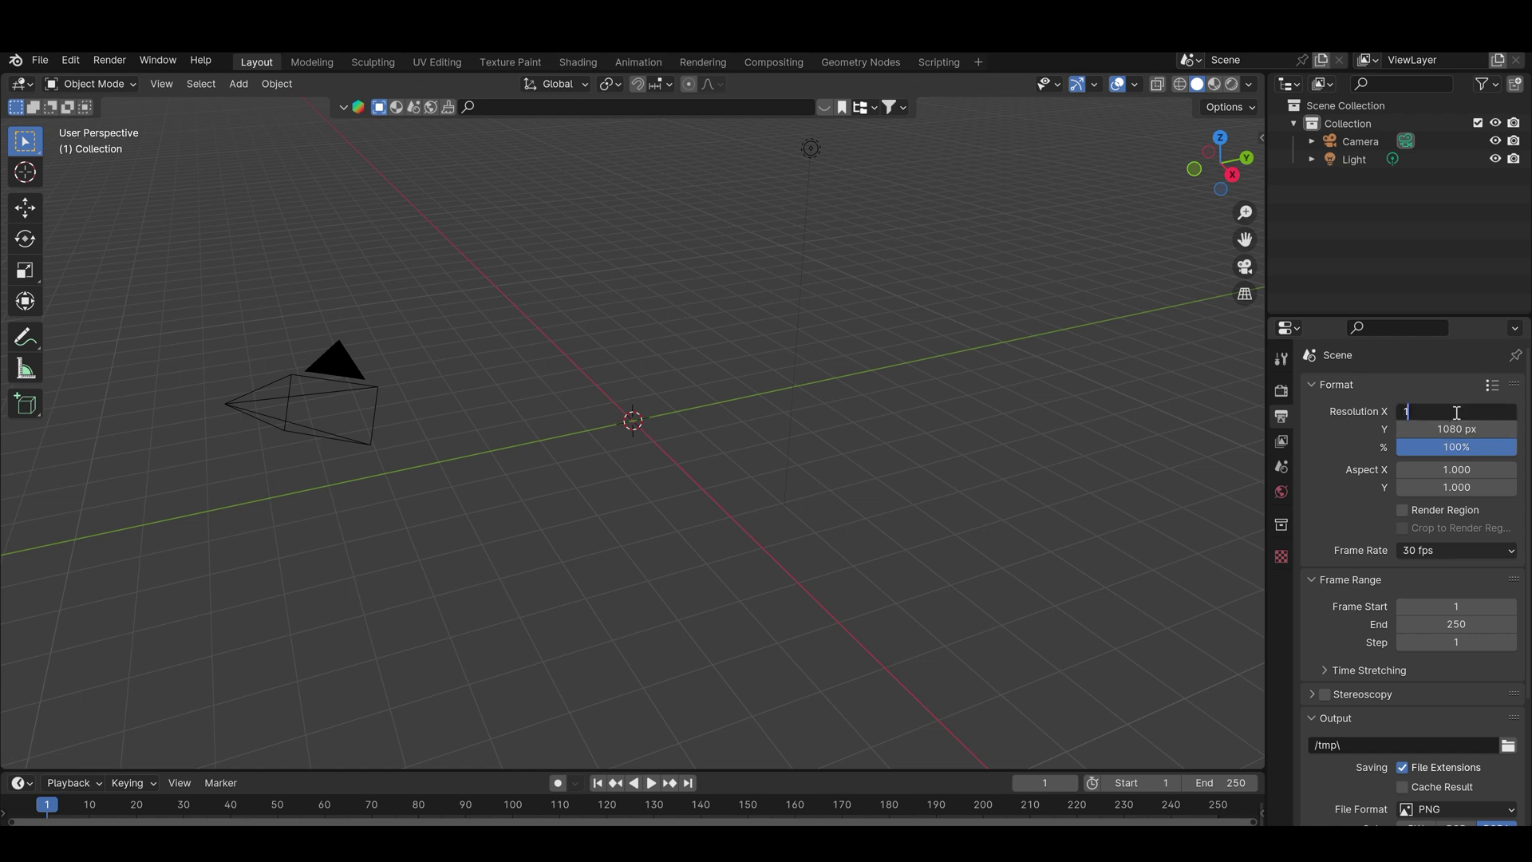
{"action": "type", "text": "080"}
{"action": "key", "text": "Return"}
{"action": "left_click", "coordinate": [1453, 424]}
{"action": "type", "text": "1"}
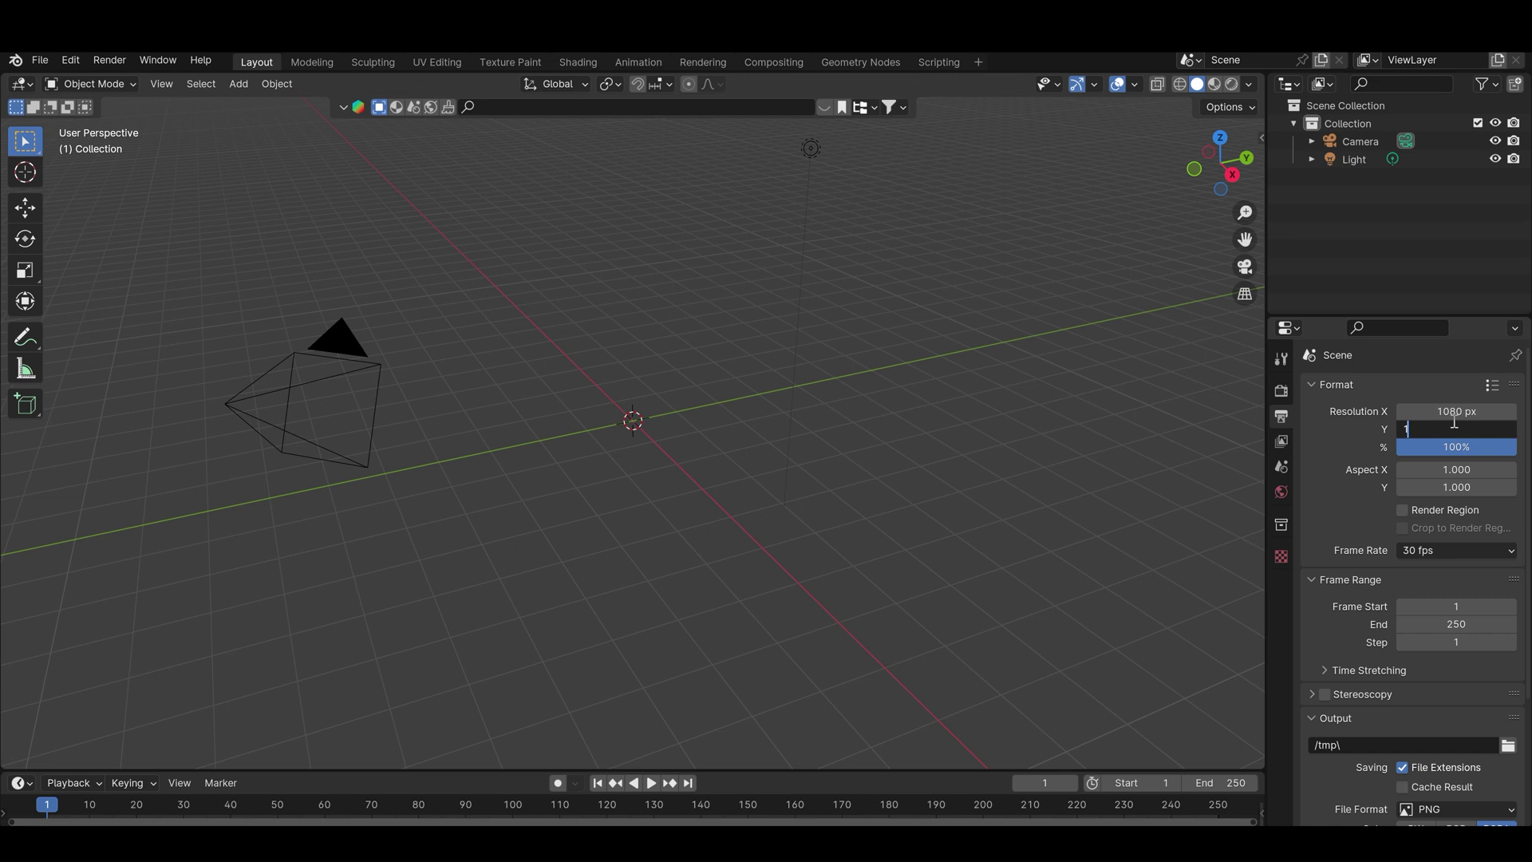
{"action": "type", "text": "920"}
{"action": "key", "text": "Return"}
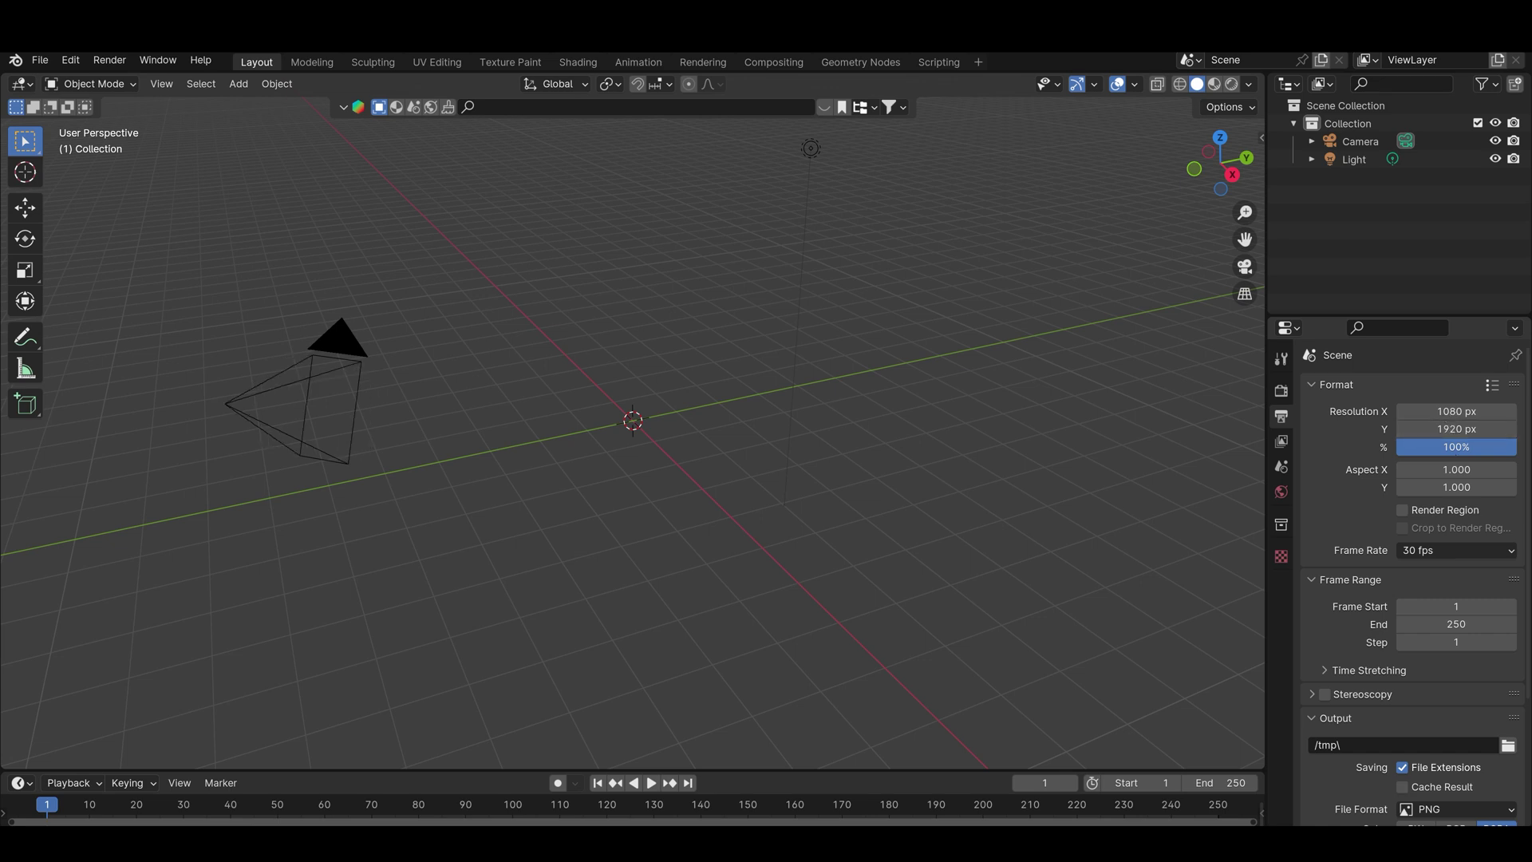
{"action": "left_click", "coordinate": [1446, 447]}
{"action": "type", "text": "200"}
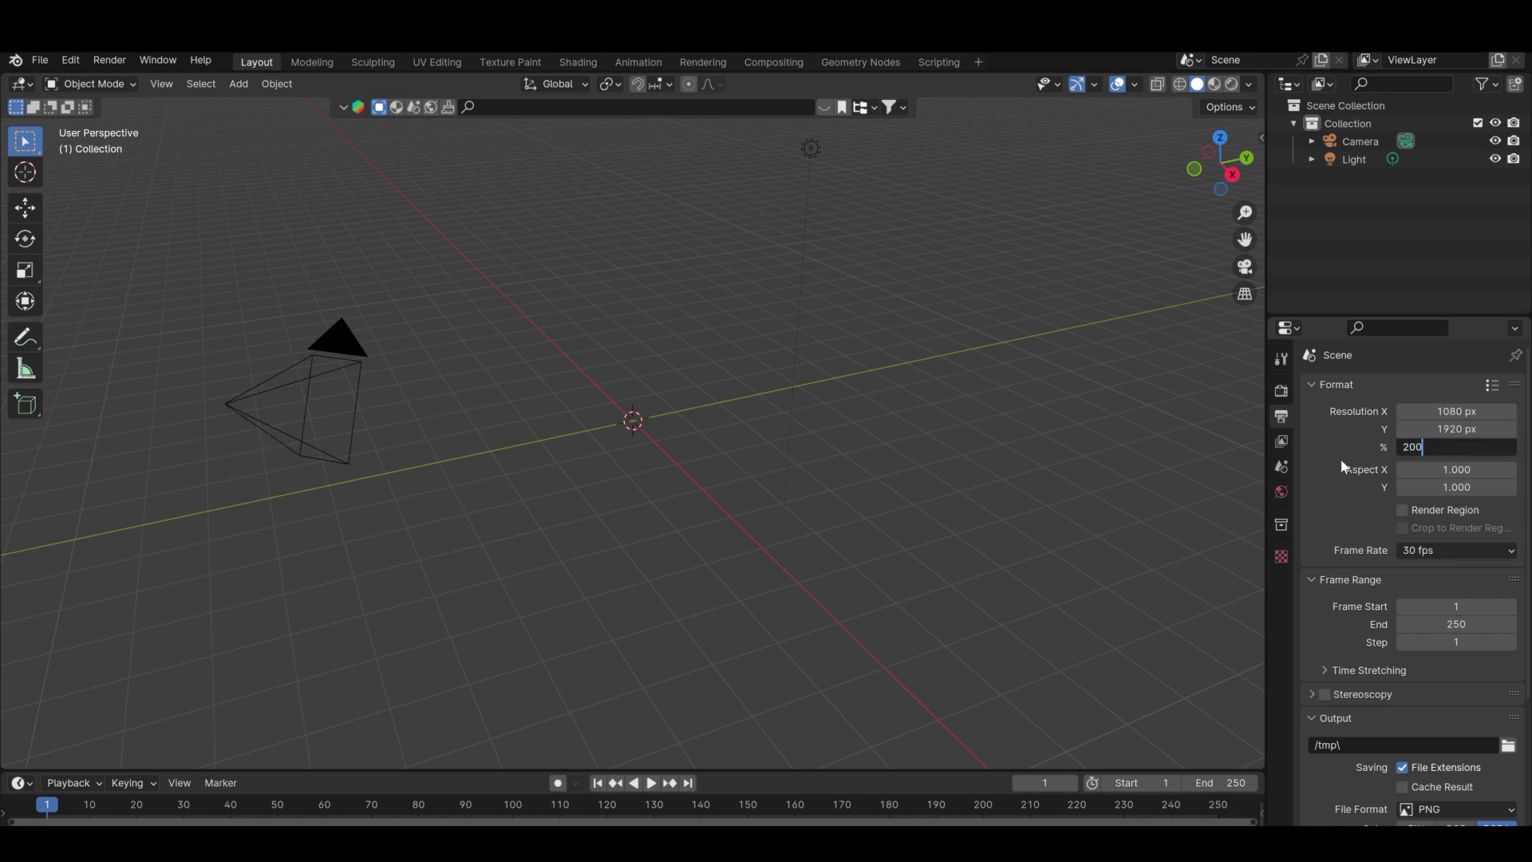
{"action": "key", "text": "Return"}
{"action": "scroll", "coordinate": [1343, 466], "scroll_direction": "down", "scroll_amount": 5}
{"action": "scroll", "coordinate": [1340, 483], "scroll_direction": "up", "scroll_amount": 1}
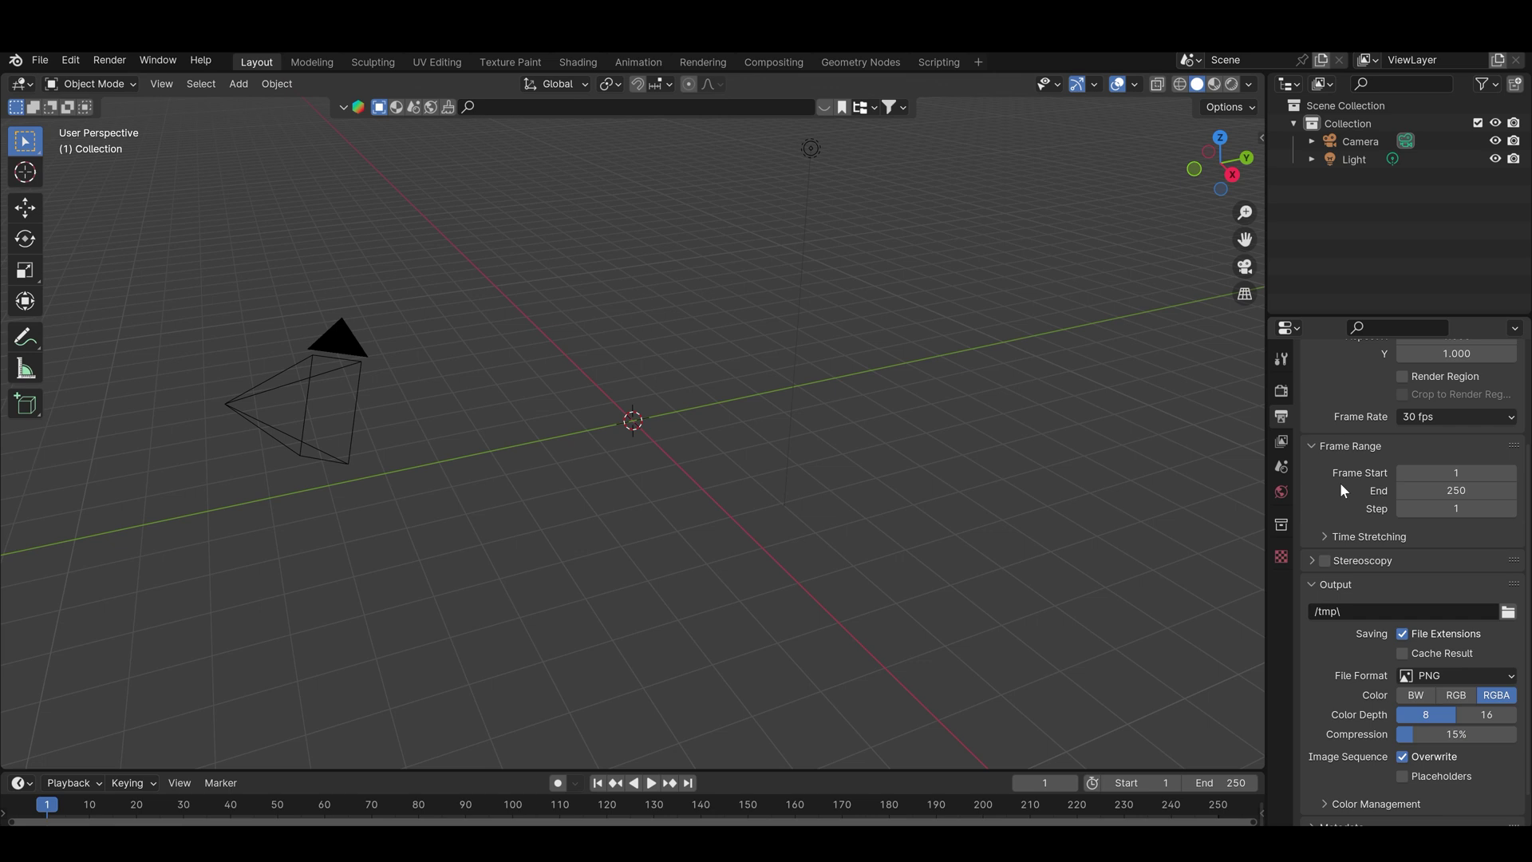
{"action": "scroll", "coordinate": [1338, 482], "scroll_direction": "up", "scroll_amount": 1}
{"action": "left_click", "coordinate": [337, 350]}
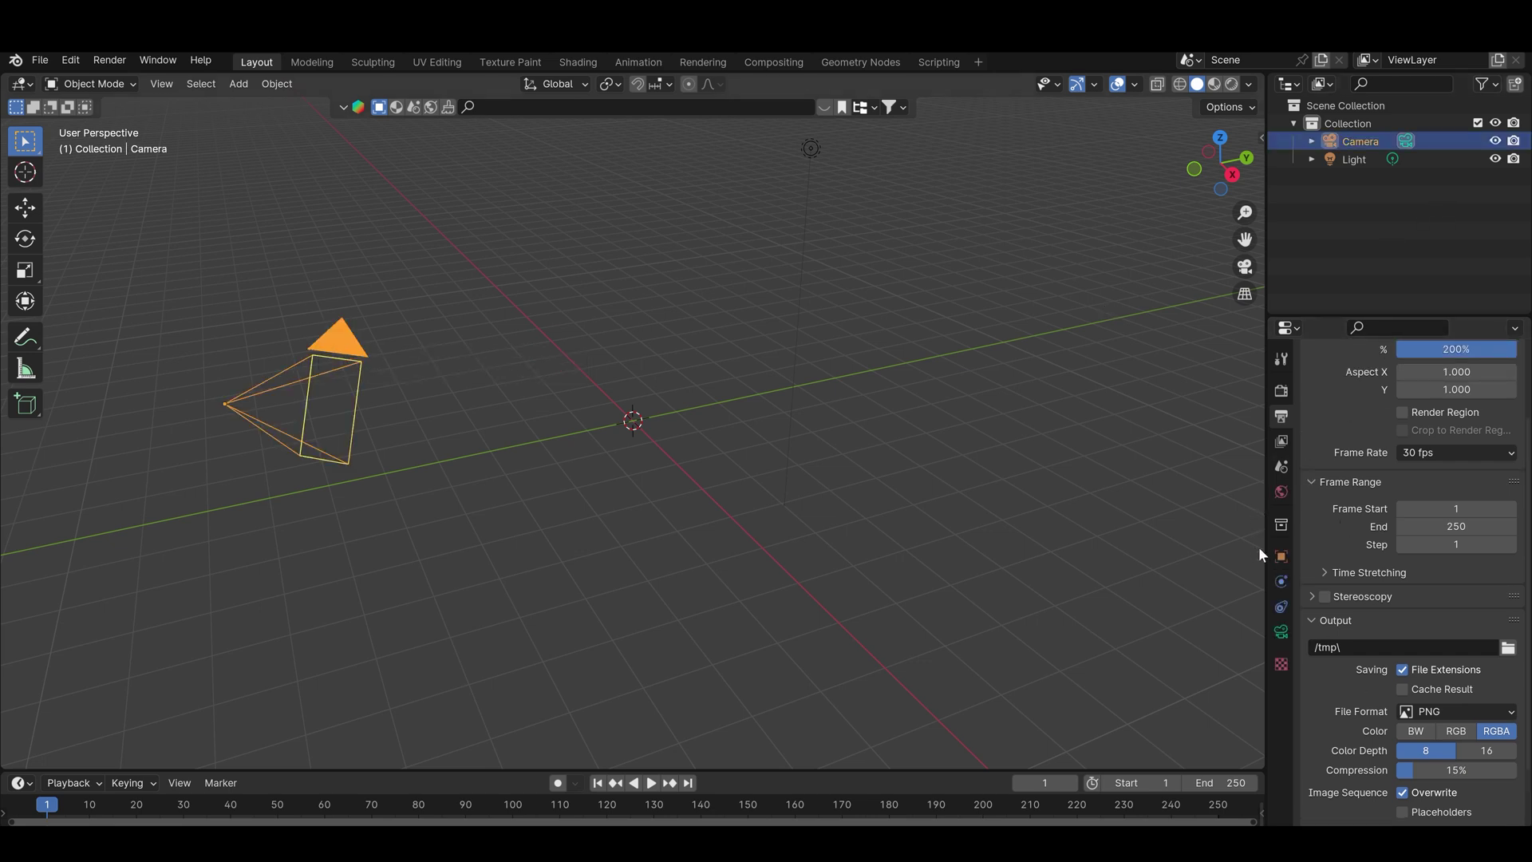
- Reset the camera's location and rotation to 0 on all axes
{"action": "left_click", "coordinate": [1281, 556]}
{"action": "scroll", "coordinate": [1419, 423], "scroll_direction": "up", "scroll_amount": 3}
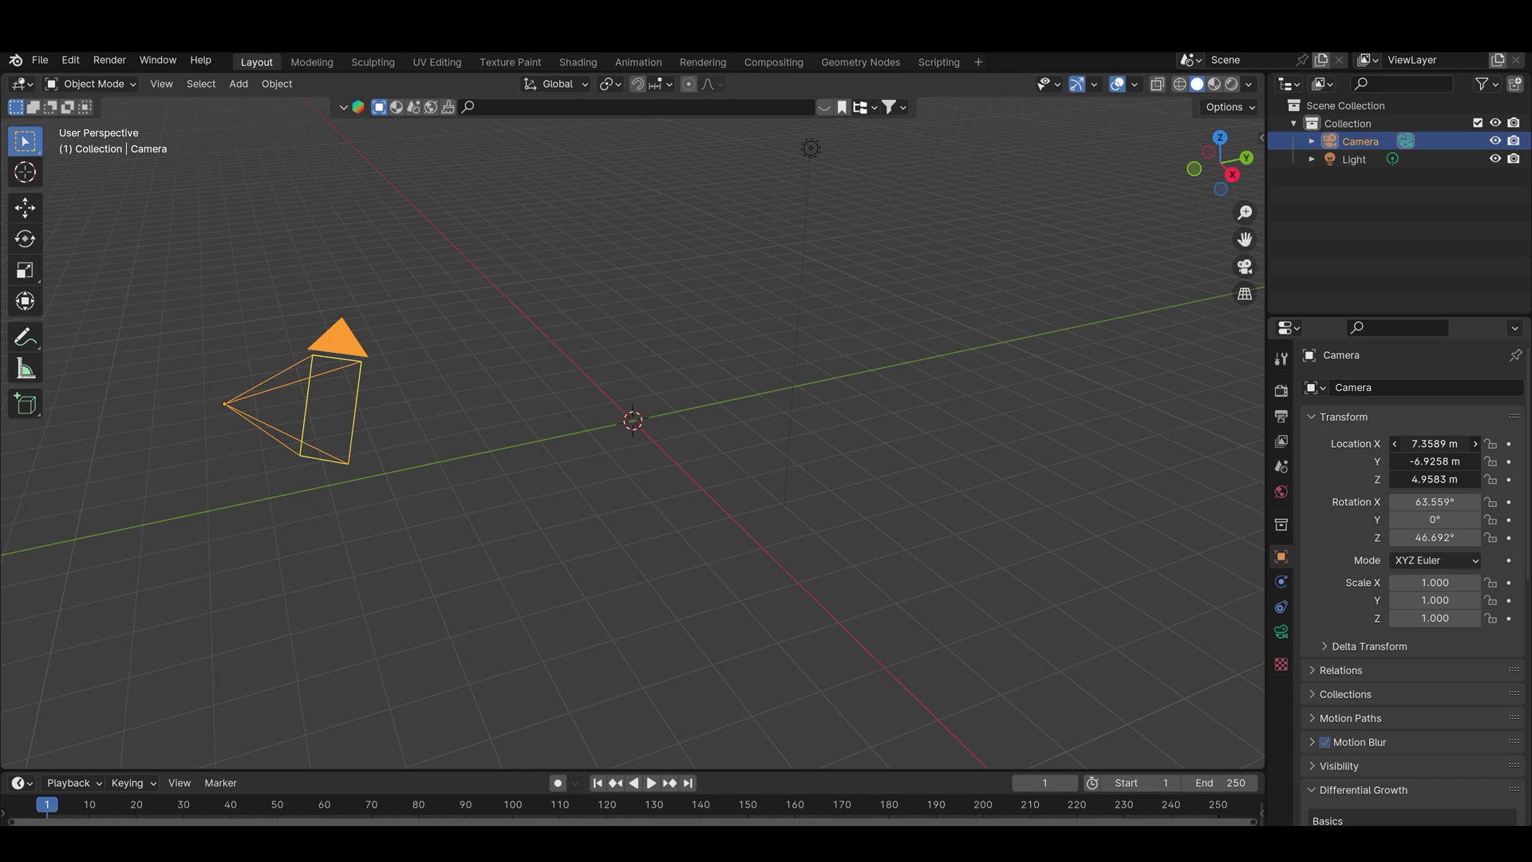
{"action": "left_click_drag", "start_coordinate": [1420, 444], "coordinate": [1413, 538]}
{"action": "type", "text": "0"}
{"action": "key", "text": "Return"}
{"action": "type", "text": "0"}
{"action": "key", "text": "Return"}
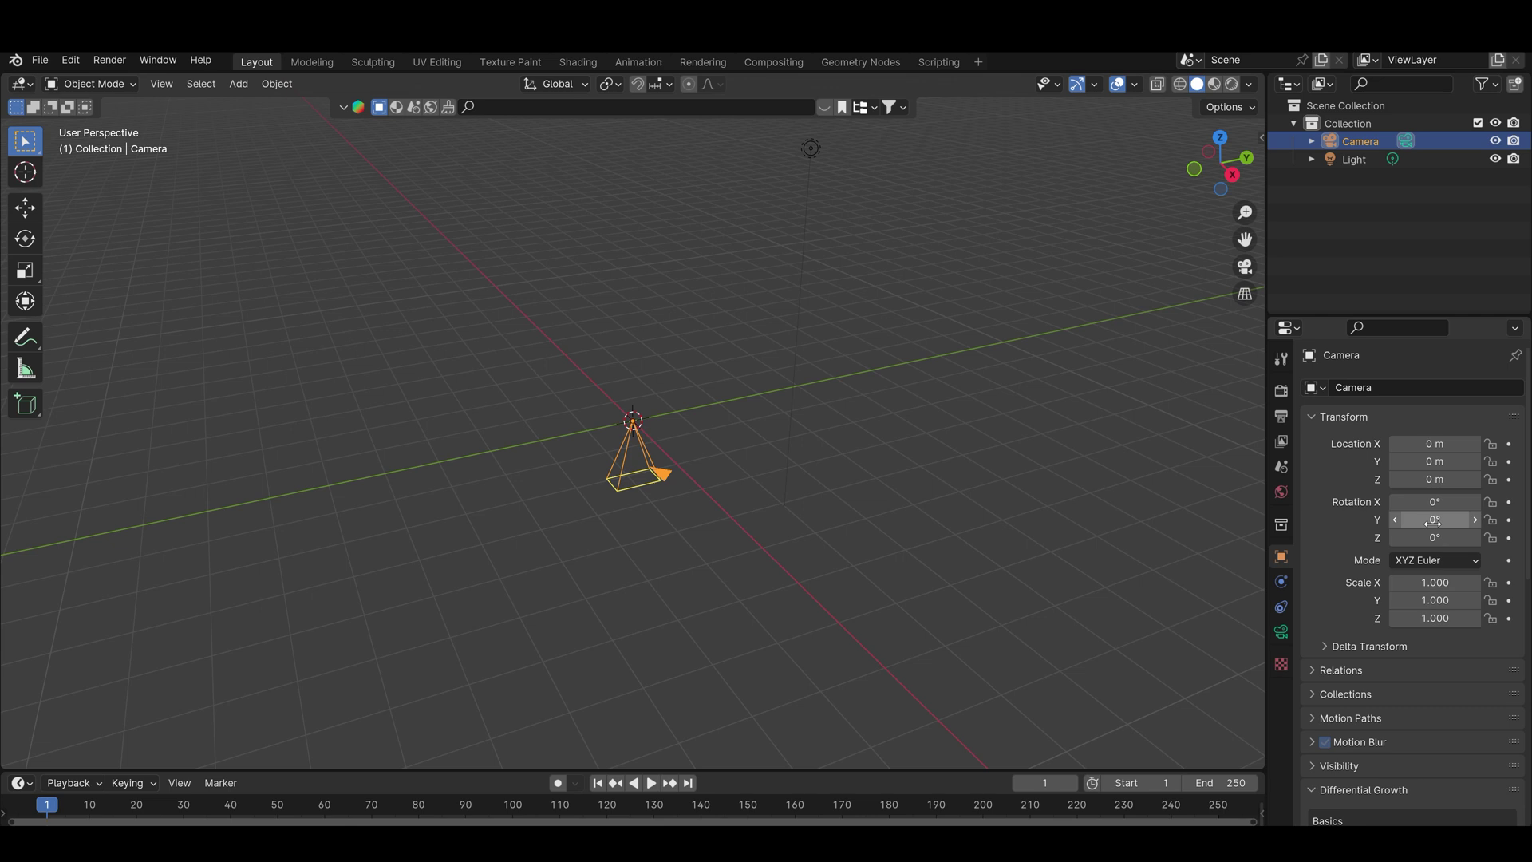
- Rotate the camera 90° on X and pull it back to Y -4.83 m
{"action": "left_click_drag", "start_coordinate": [1431, 520], "coordinate": [1404, 520]}
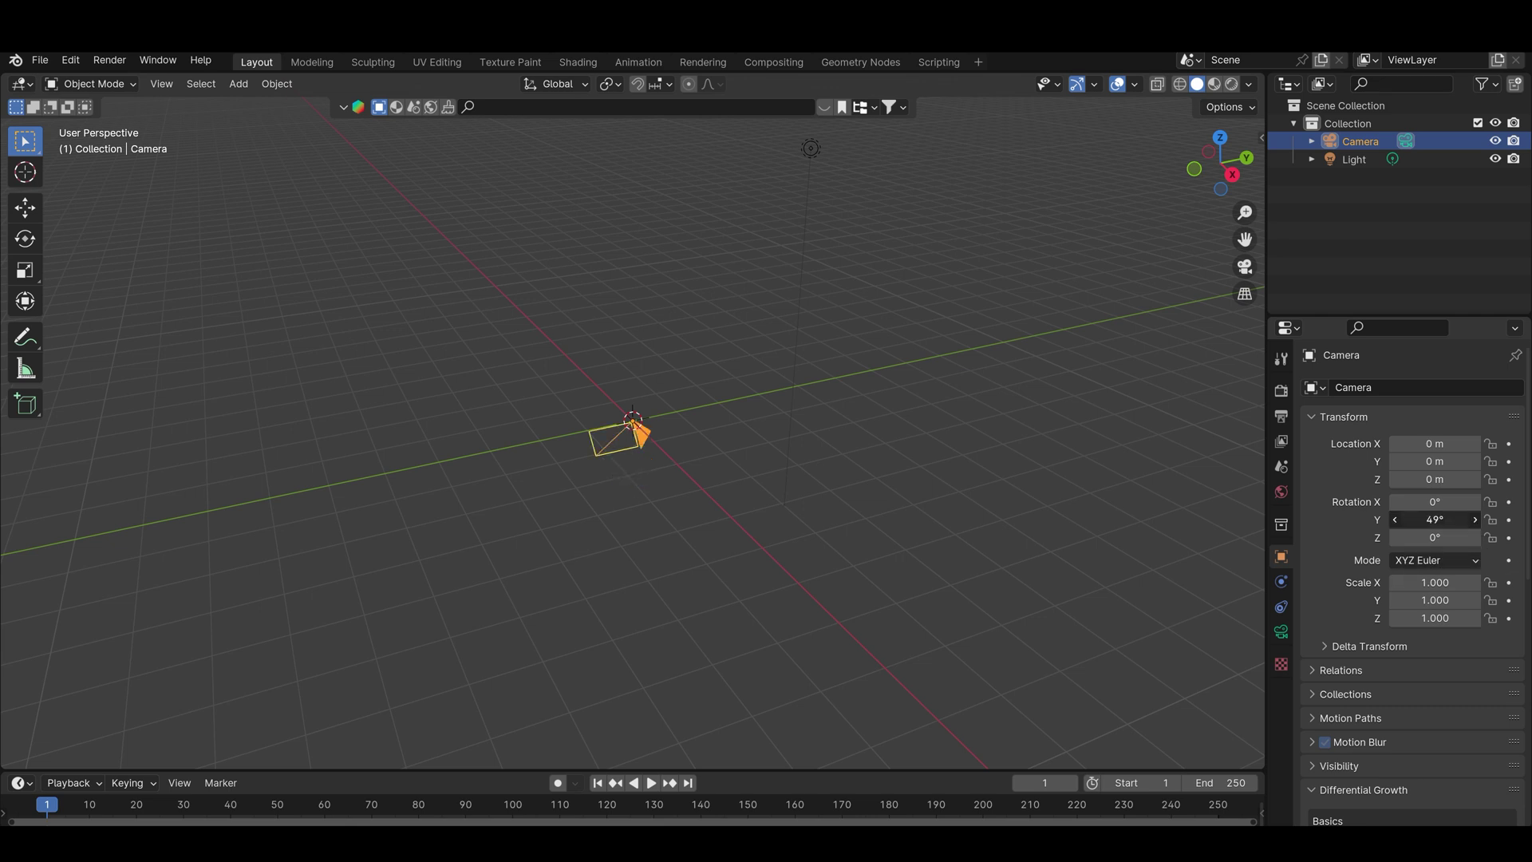
{"action": "key", "text": "ctrl+z"}
{"action": "left_click", "coordinate": [1423, 502]}
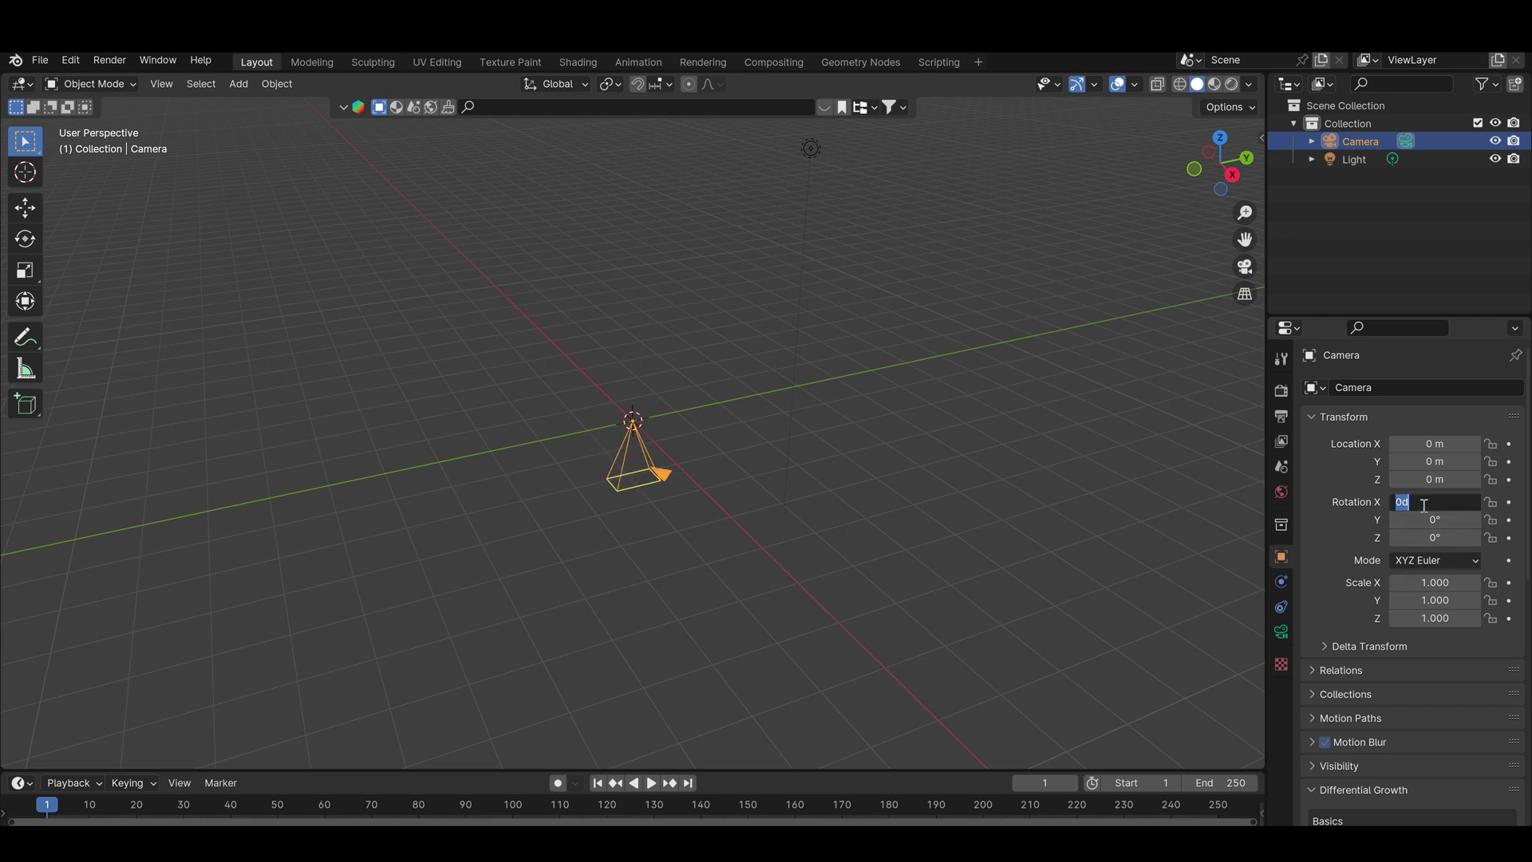
{"action": "type", "text": "90"}
{"action": "key", "text": "Return"}
{"action": "left_click_drag", "start_coordinate": [1432, 461], "coordinate": [1340, 461]}
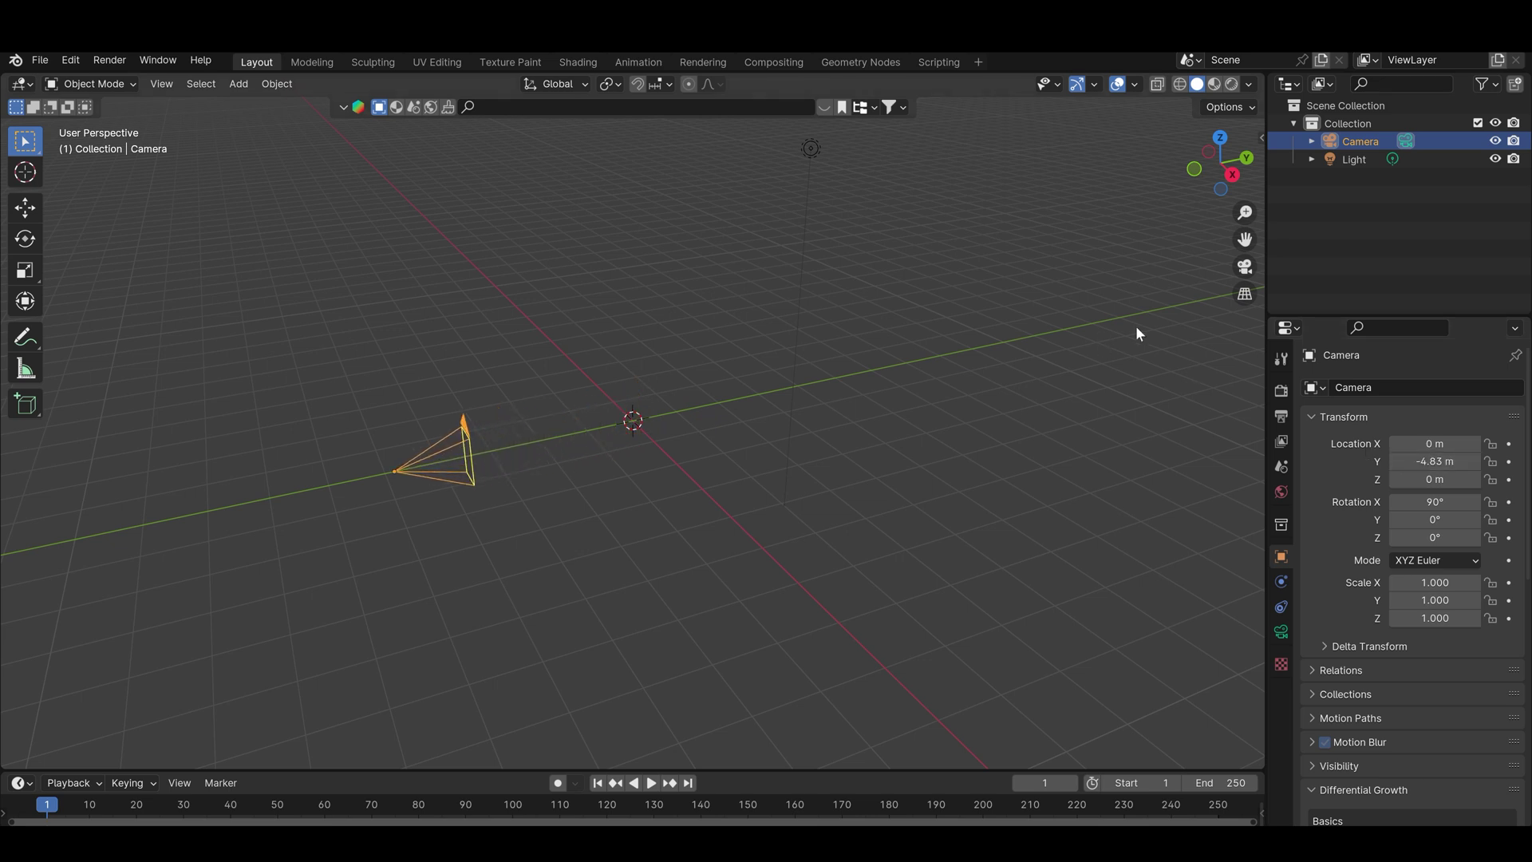
- Create a new collection under Scene Collection named Garment
{"action": "left_click", "coordinate": [1340, 193]}
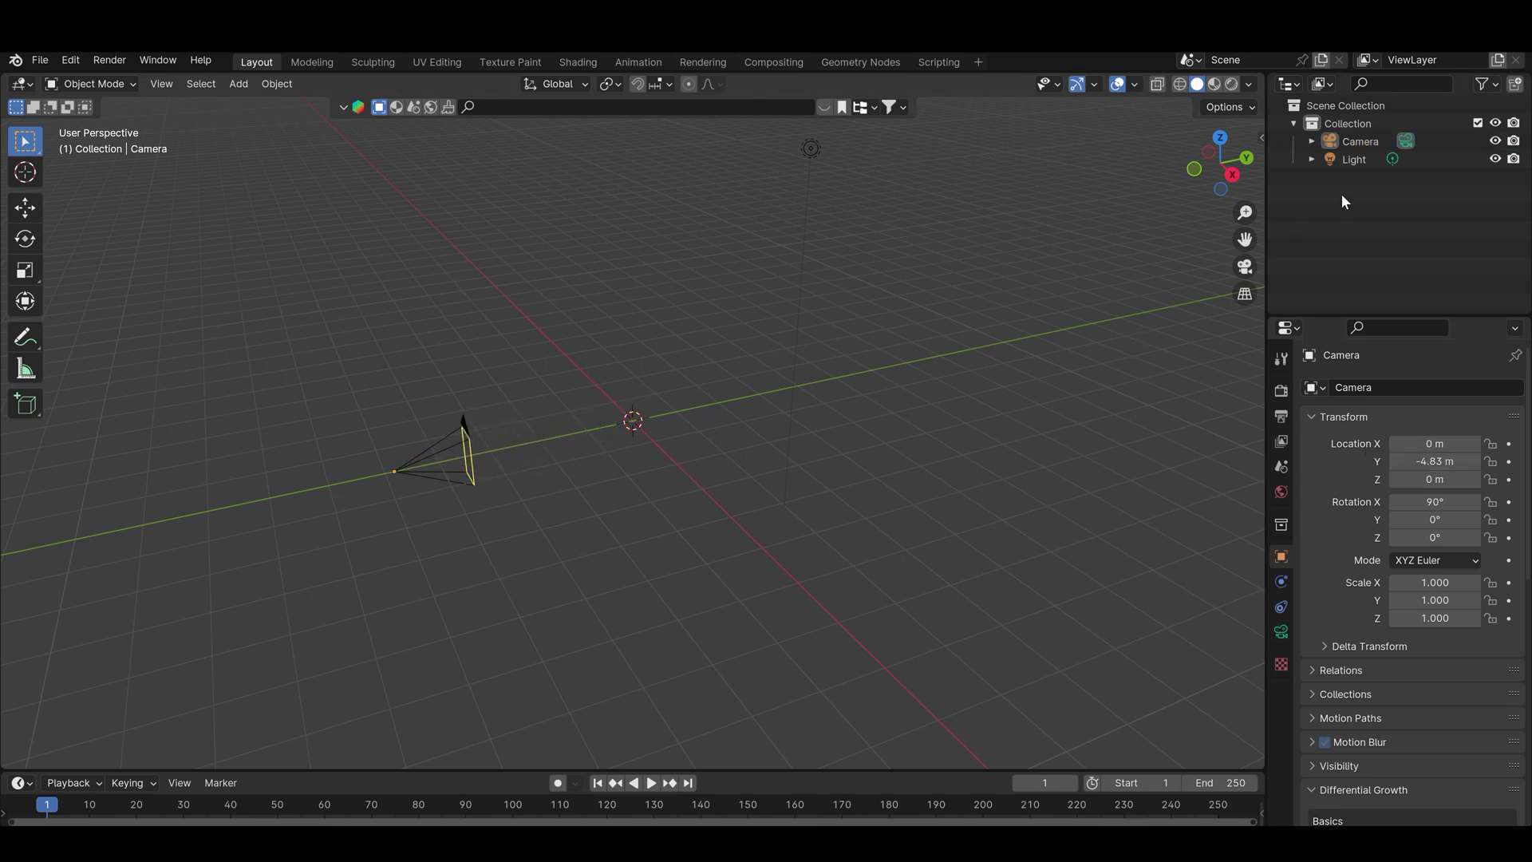
{"action": "right_click", "coordinate": [1350, 122]}
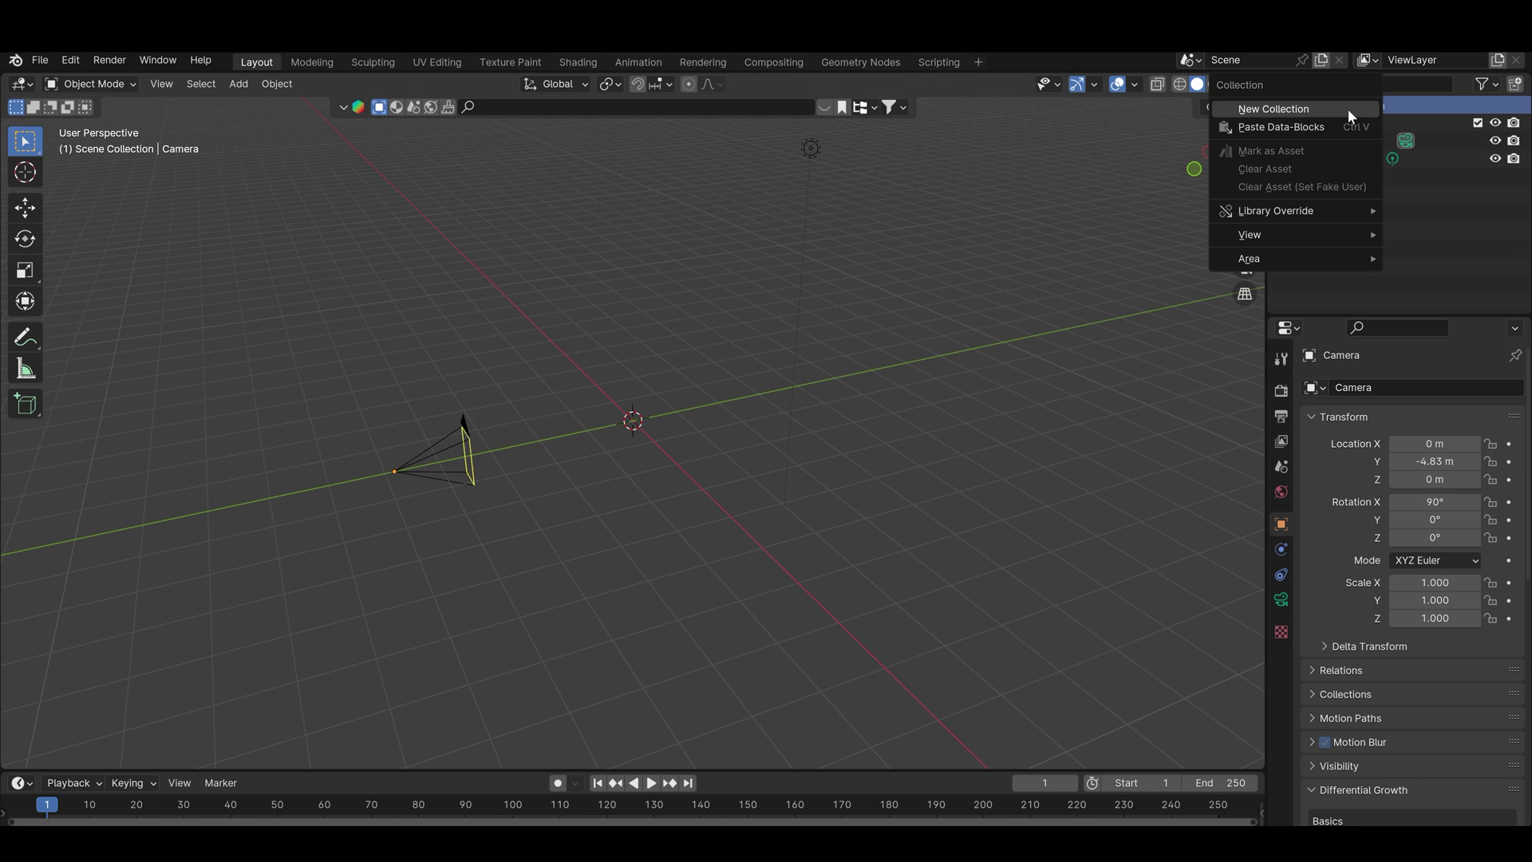
{"action": "left_click", "coordinate": [1348, 109]}
{"action": "double_click", "coordinate": [1366, 178]}
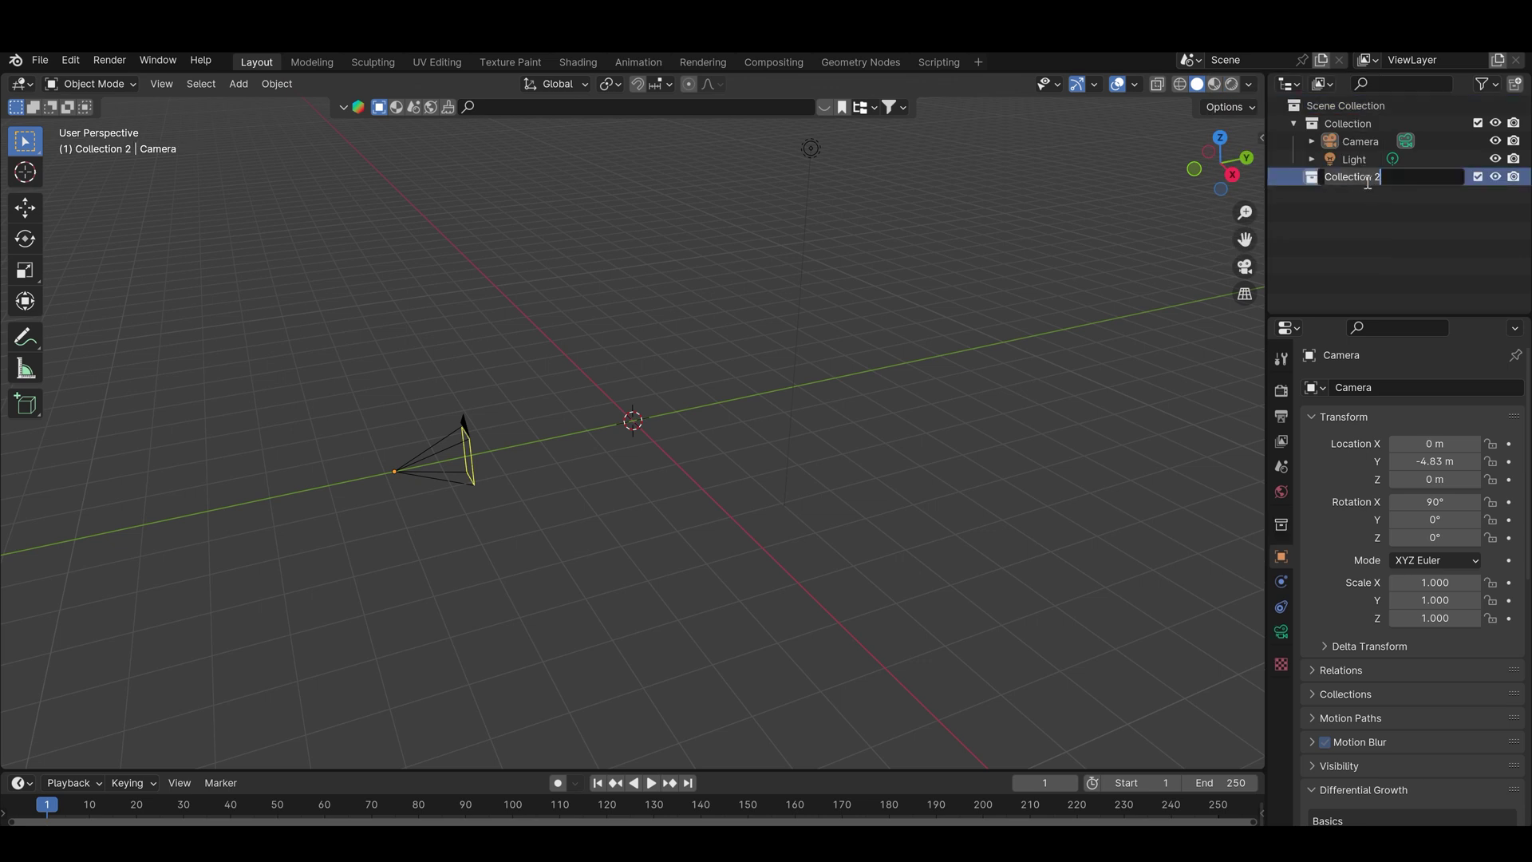
{"action": "type", "text": "Garment"}
{"action": "key", "text": "Return"}
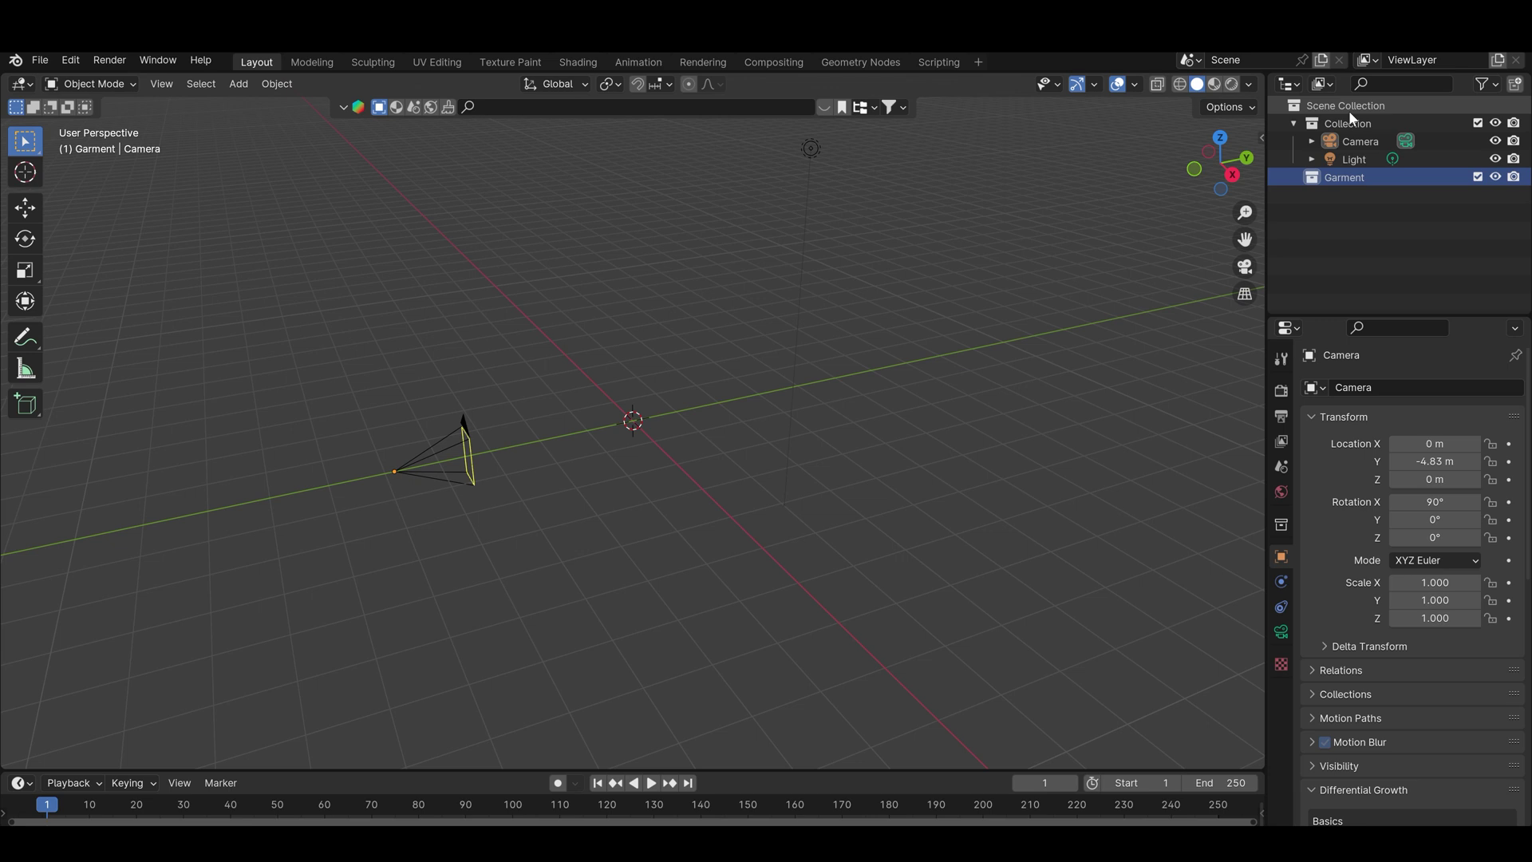
- Create a second collection named Avatar, then make Garment active
{"action": "right_click", "coordinate": [1348, 110]}
{"action": "left_click", "coordinate": [1350, 111]}
{"action": "left_click", "coordinate": [1363, 196]}
{"action": "double_click", "coordinate": [1362, 196]}
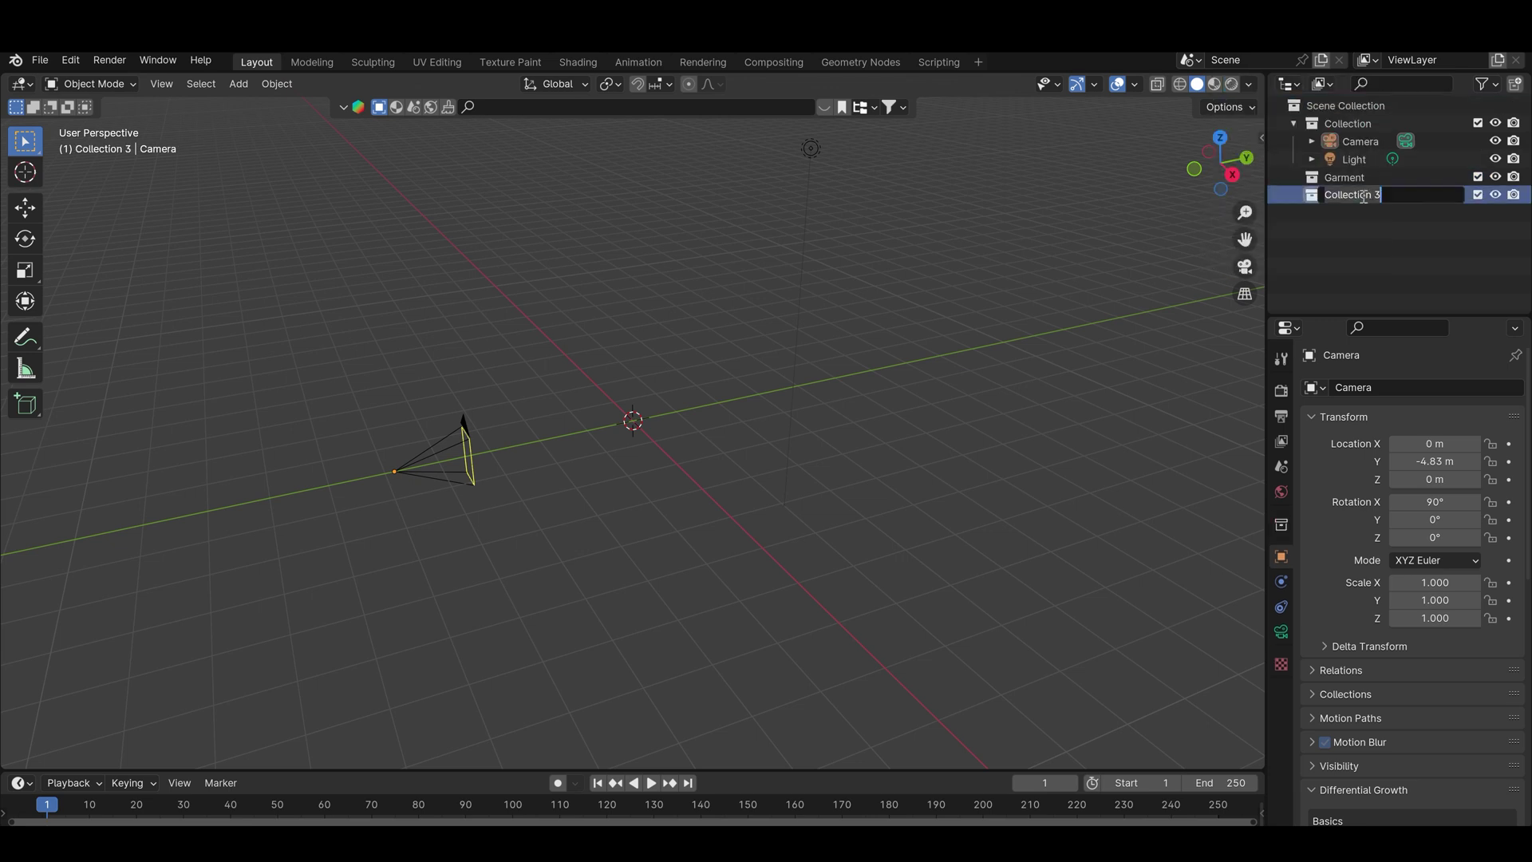
{"action": "type", "text": "Avatar"}
{"action": "key", "text": "Return"}
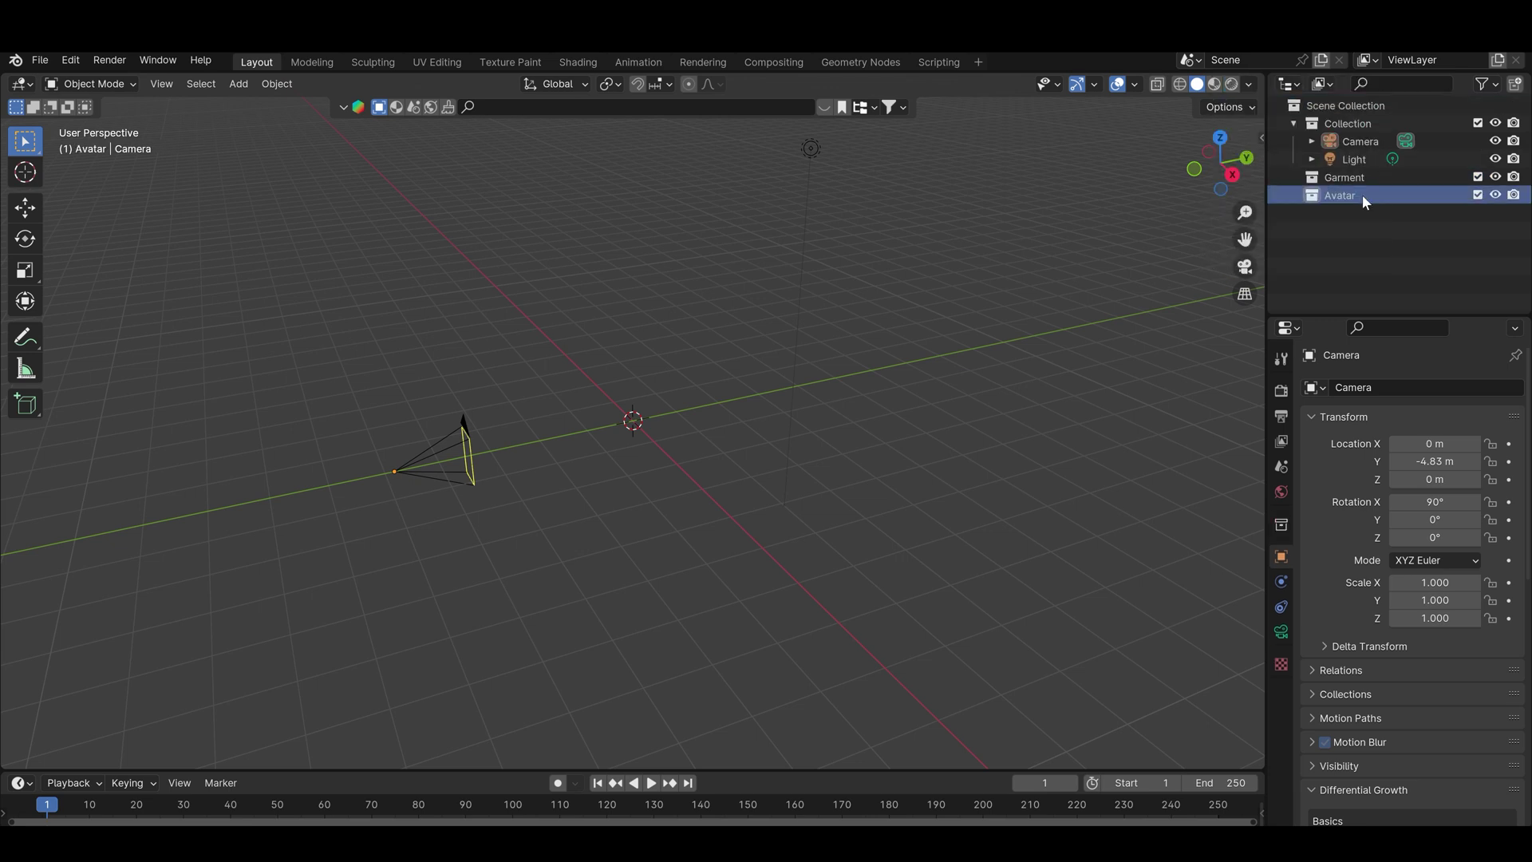
{"action": "left_click", "coordinate": [1356, 177]}
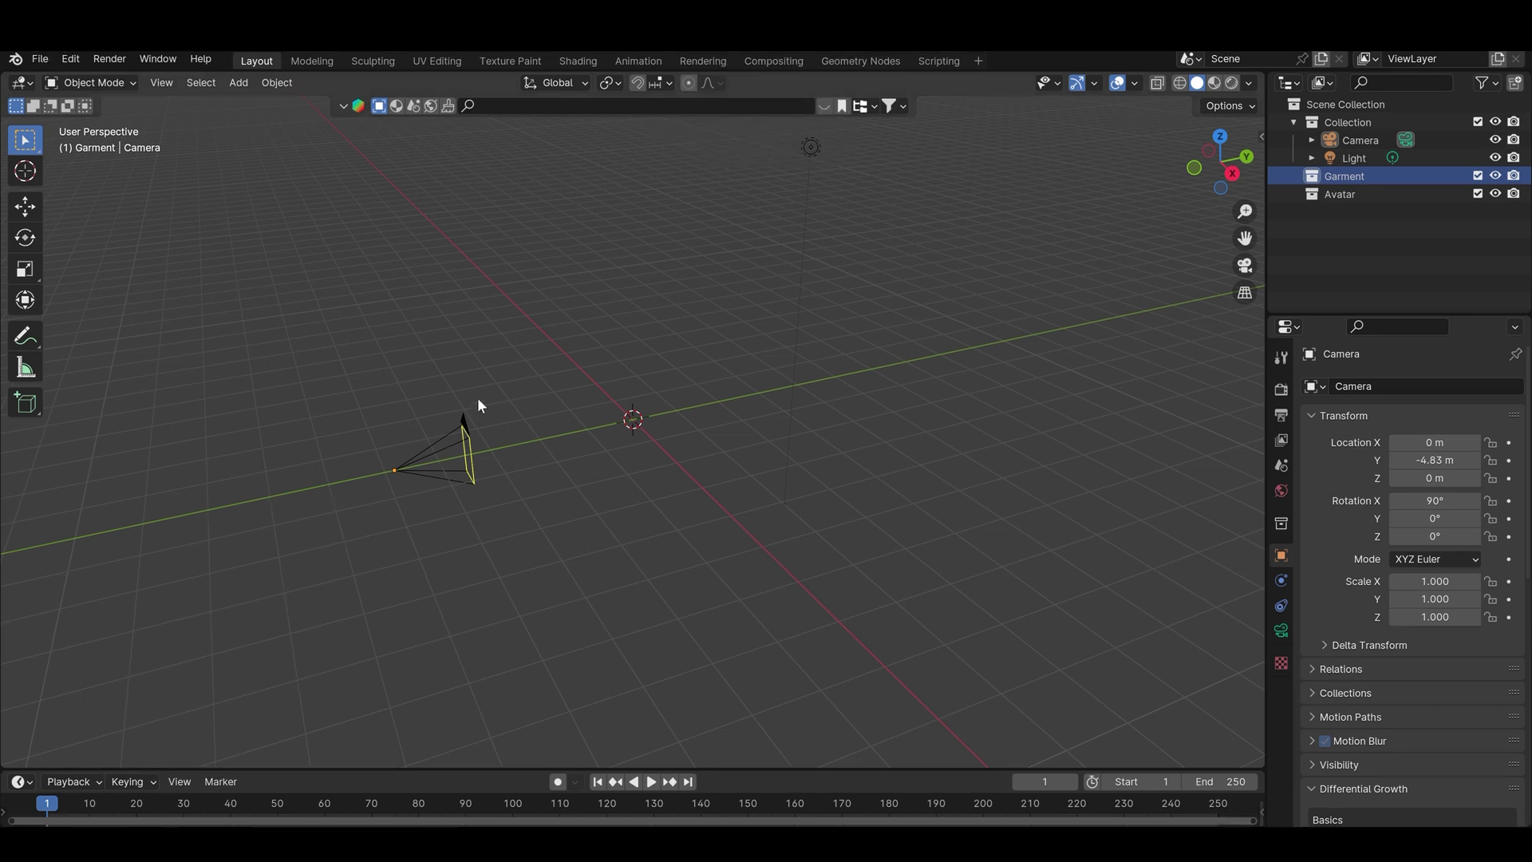
- Import the exported avatar and leather dress FBX file
{"action": "left_click", "coordinate": [41, 63]}
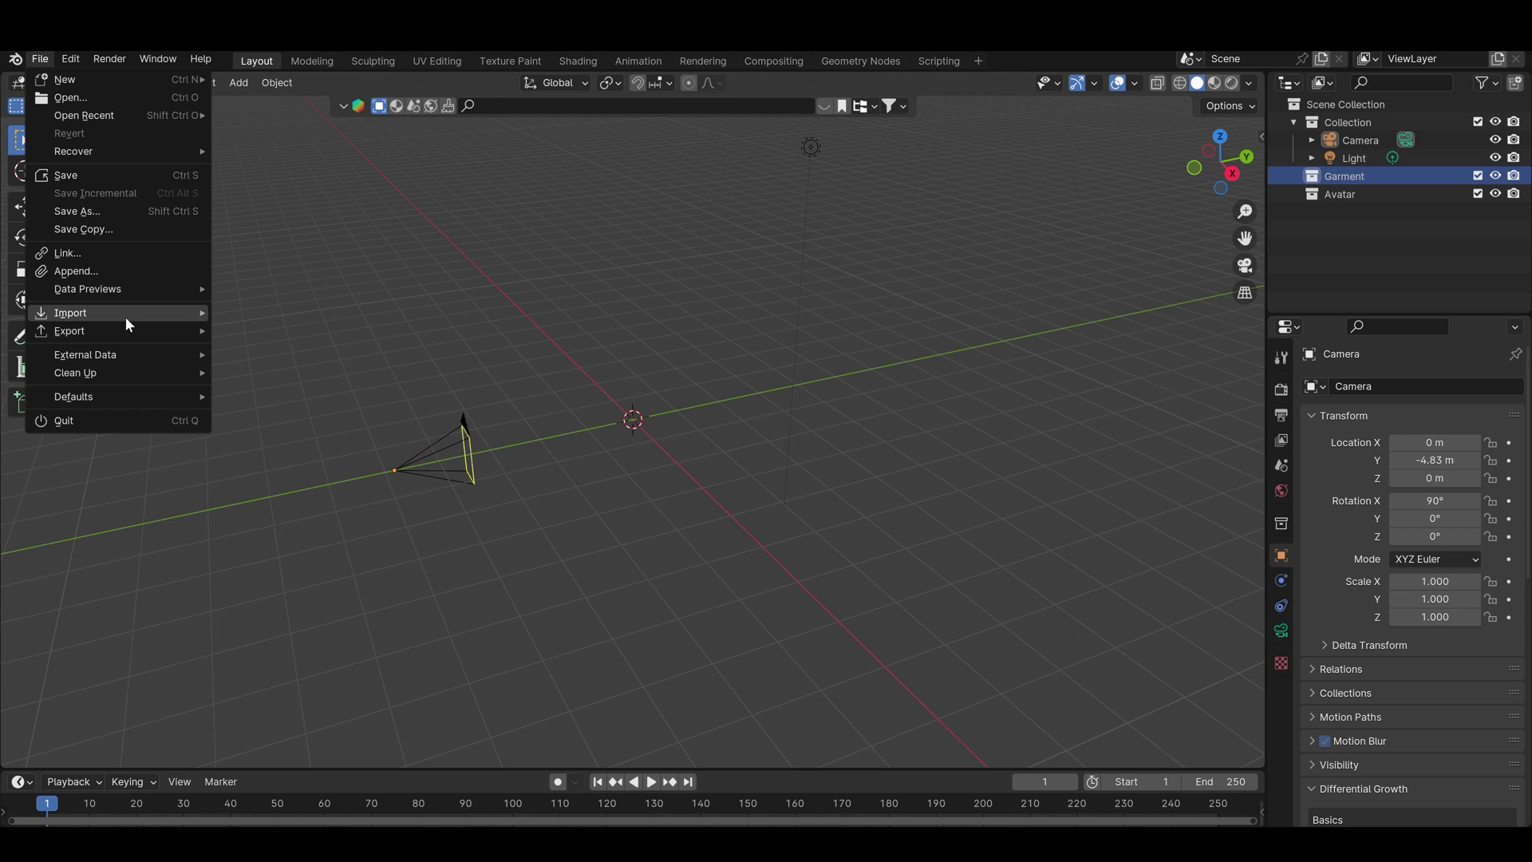
{"action": "mouse_move", "coordinate": [126, 318]}
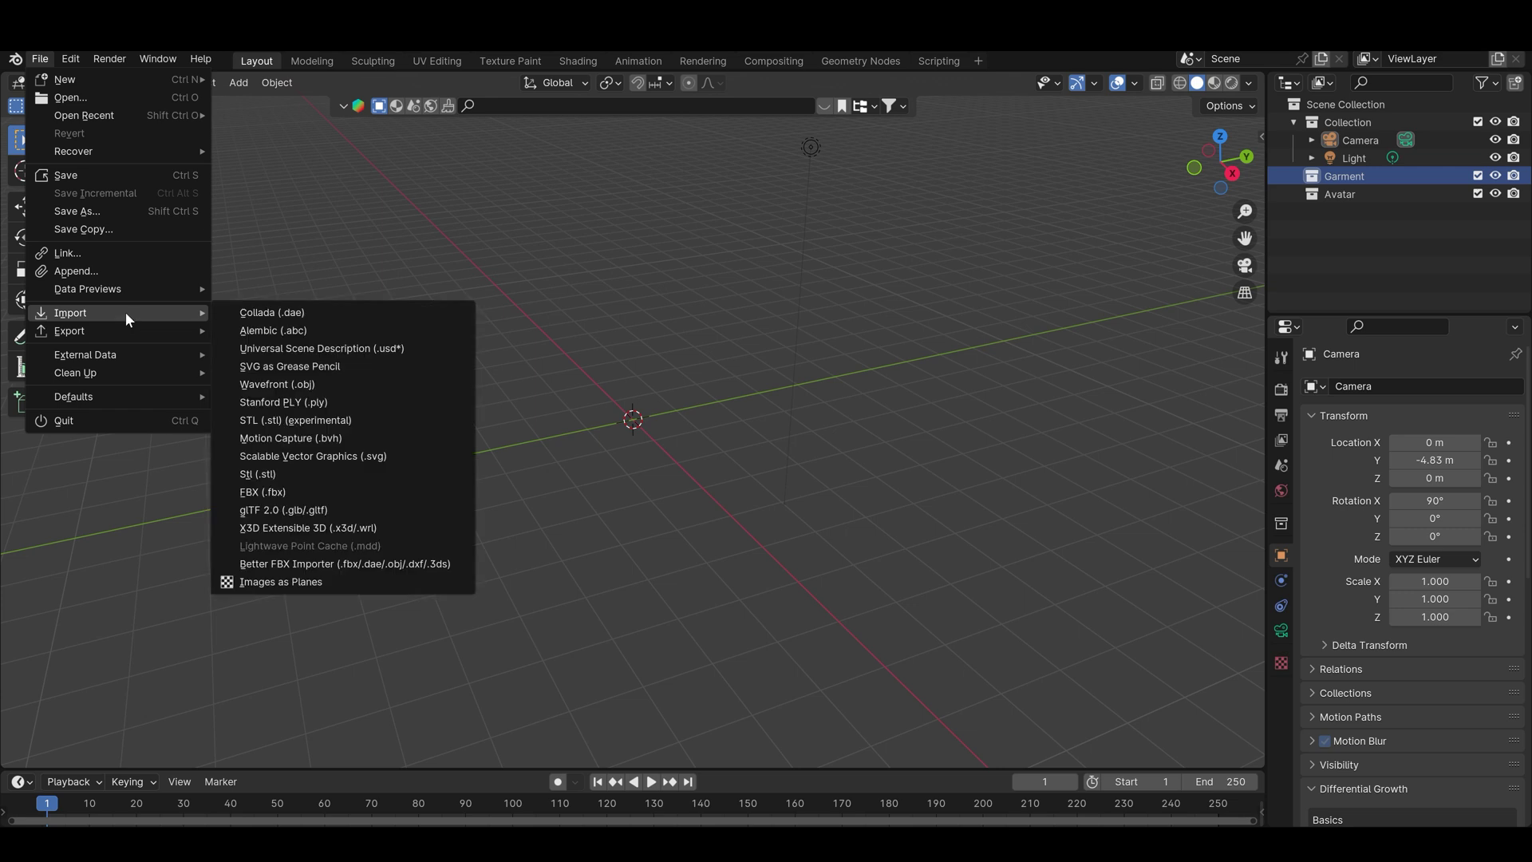
{"action": "left_click", "coordinate": [289, 495]}
{"action": "double_click", "coordinate": [558, 397]}
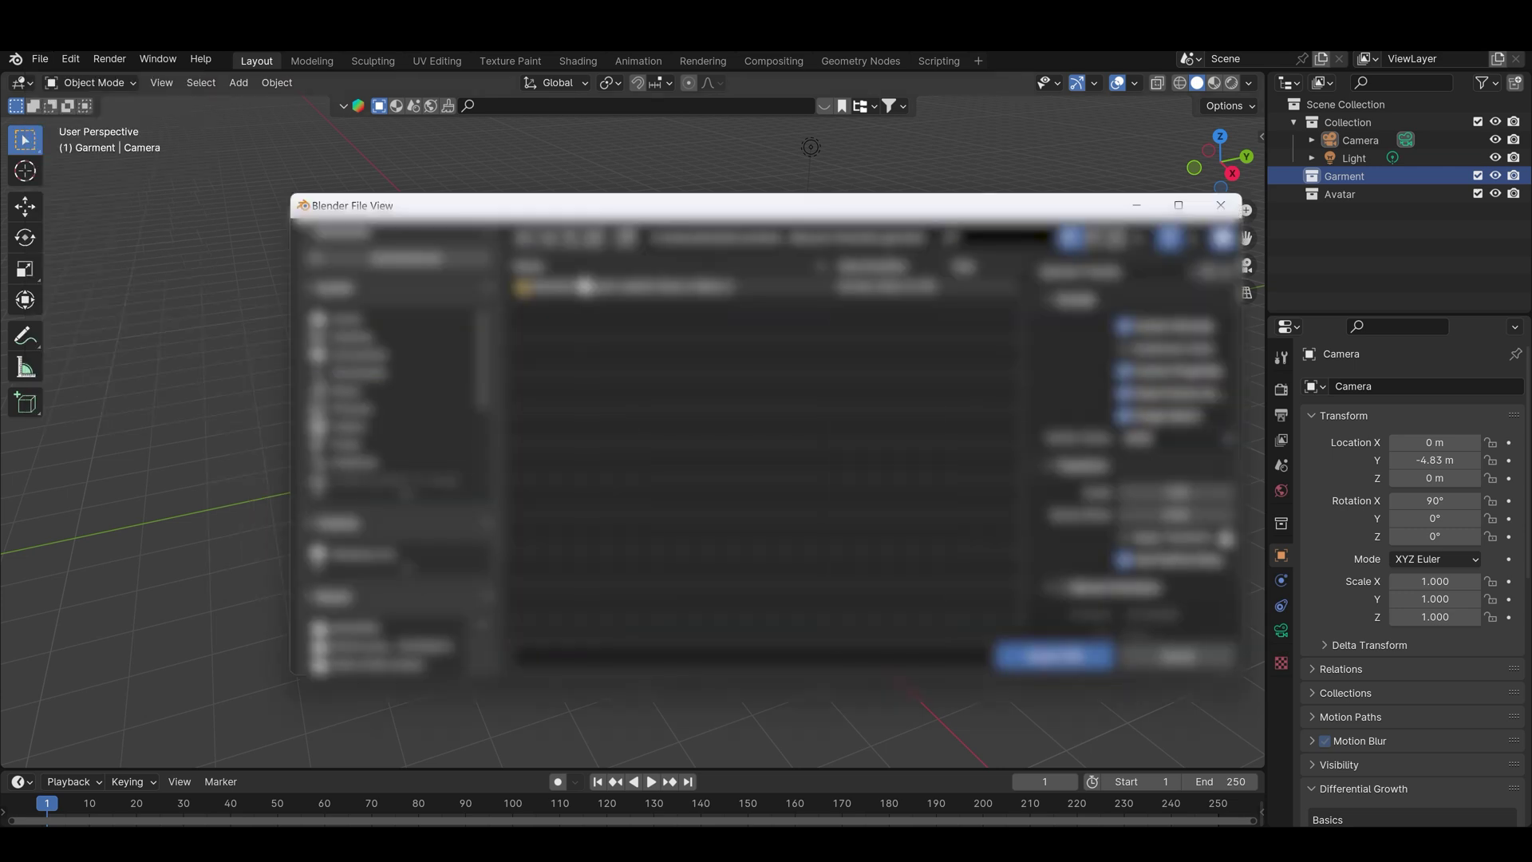
{"action": "left_click", "coordinate": [596, 304]}
{"action": "double_click", "coordinate": [597, 305]}
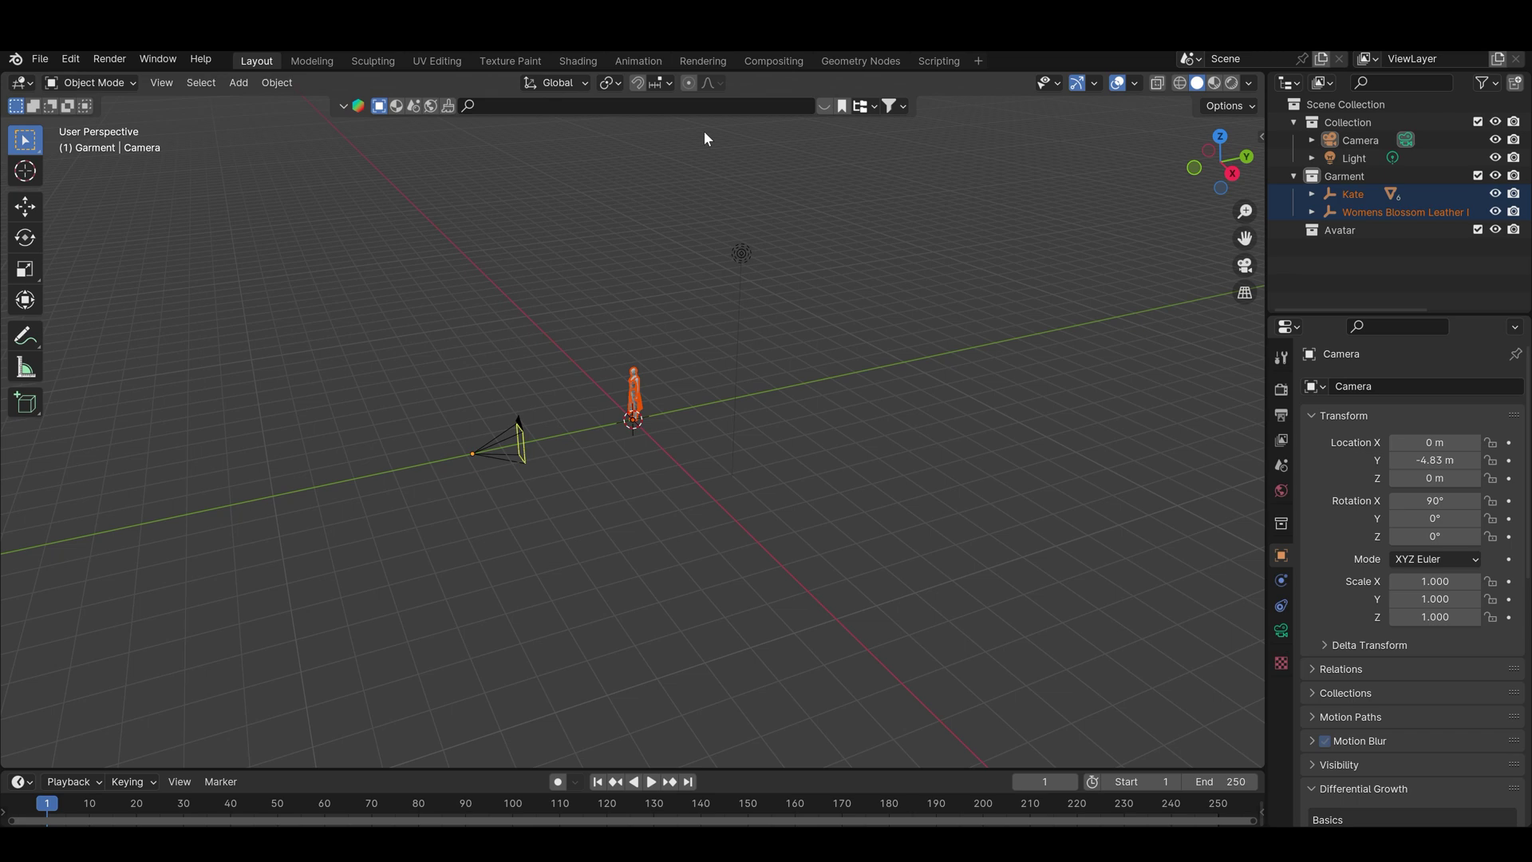
- View the figure from the front, zoom in, then look through the scene camera
{"action": "left_click", "coordinate": [1189, 166]}
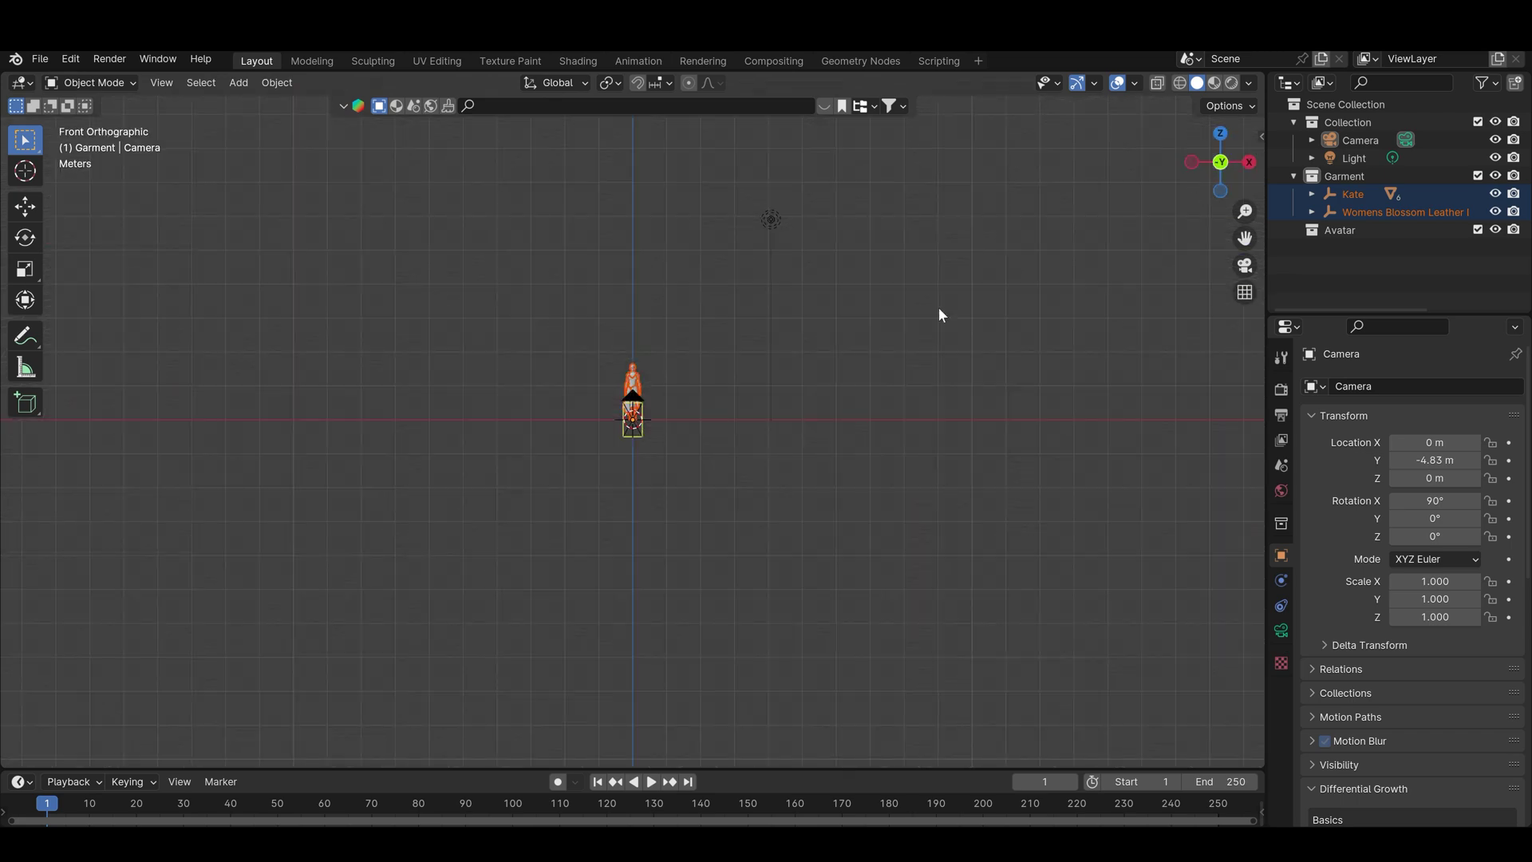
{"action": "scroll", "coordinate": [908, 323], "scroll_direction": "up", "scroll_amount": 5}
{"action": "scroll", "coordinate": [908, 323], "scroll_direction": "up", "scroll_amount": 2}
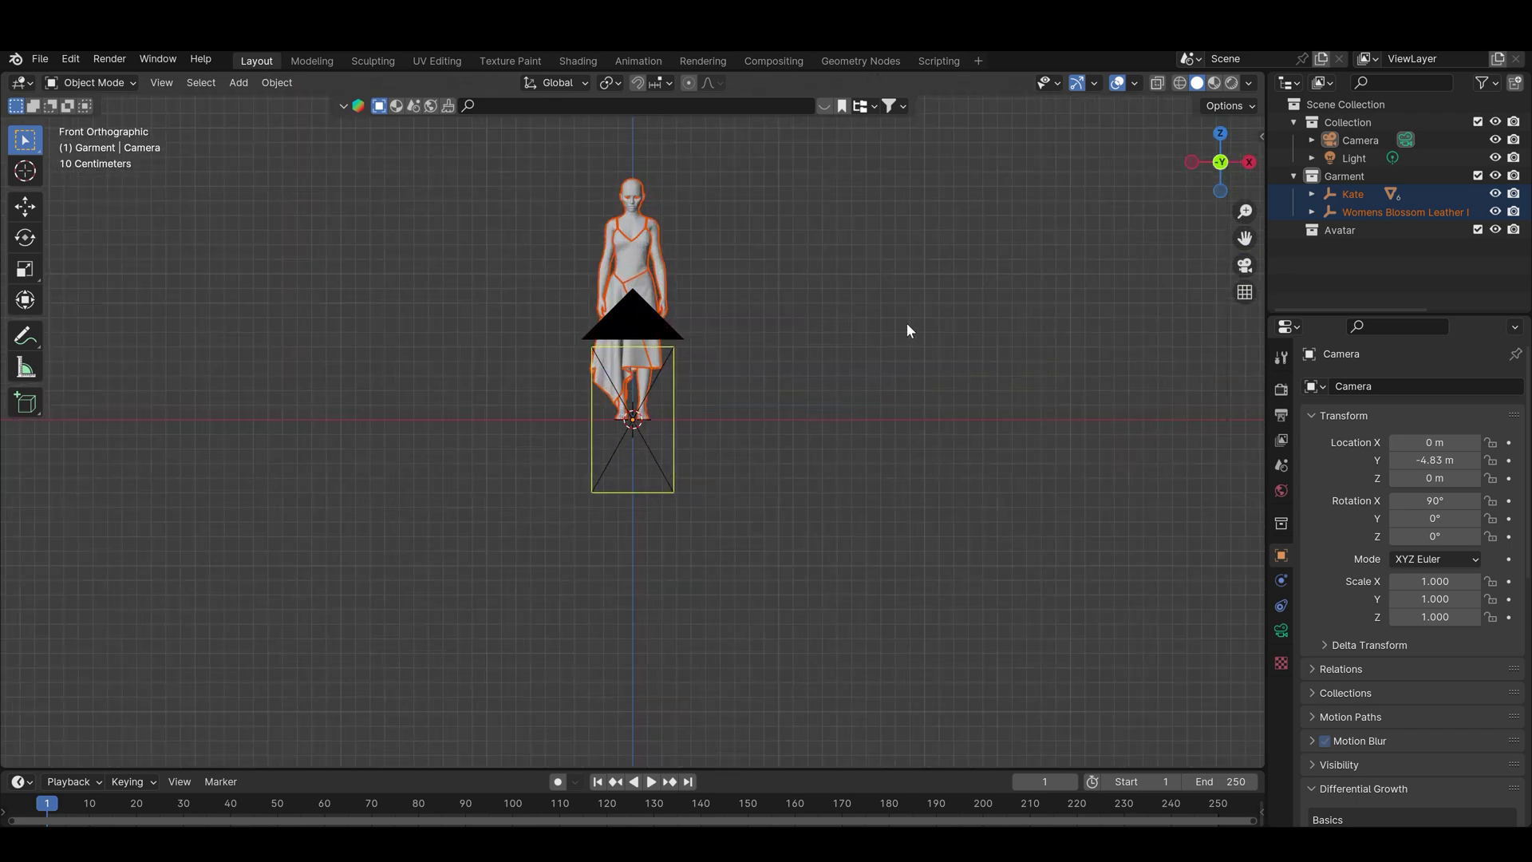
{"action": "left_click", "coordinate": [1242, 269]}
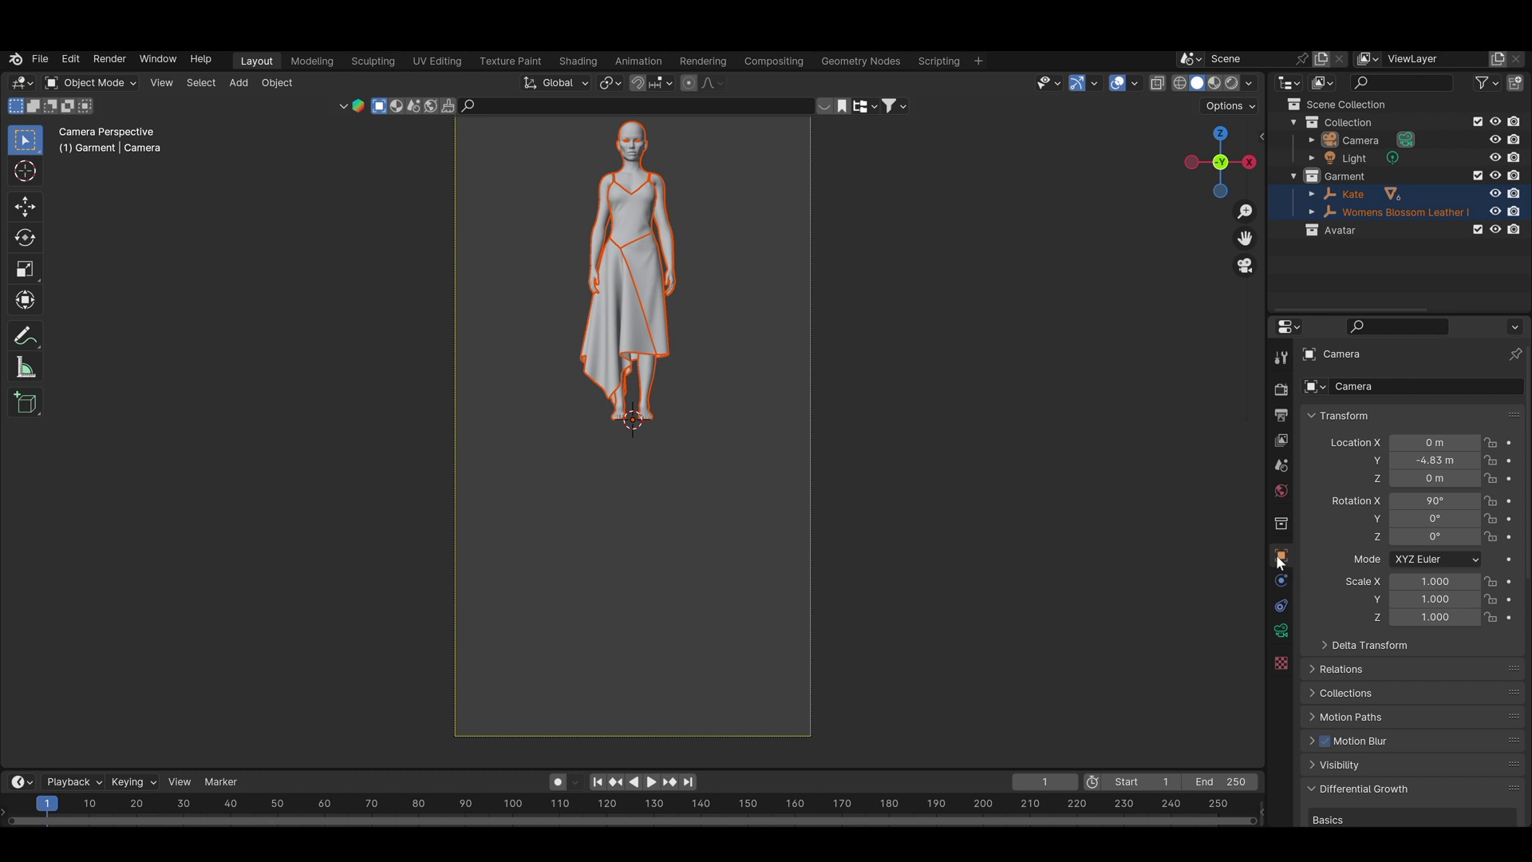
- Raise the camera to frame the whole figure
{"action": "left_click", "coordinate": [1366, 139]}
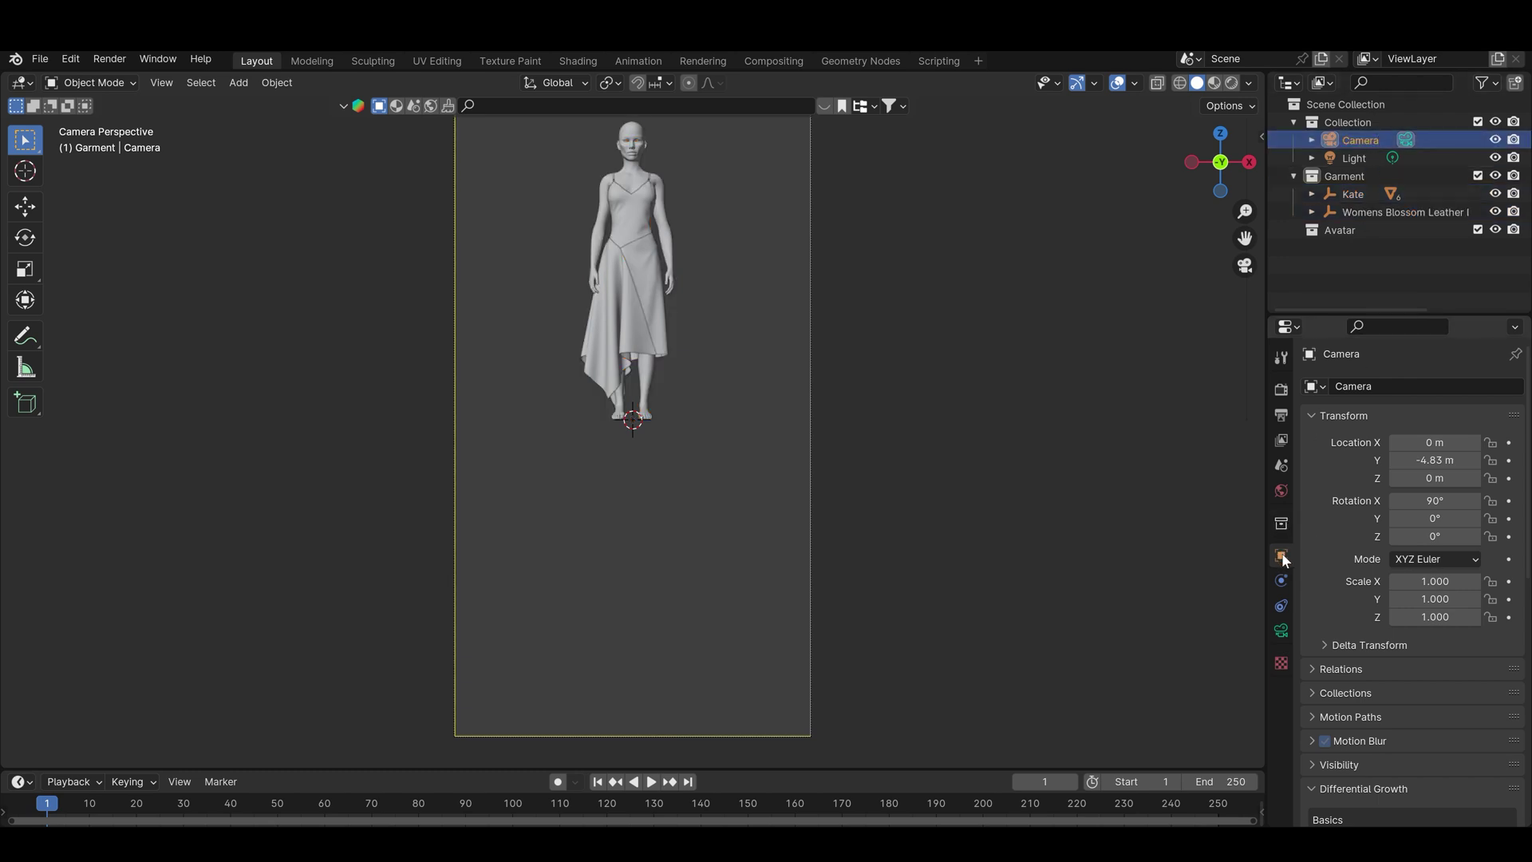
{"action": "mouse_move", "coordinate": [1435, 478]}
{"action": "left_mouse_down"}
{"action": "mouse_move", "coordinate": [1508, 477]}
{"action": "mouse_move", "coordinate": [1460, 460]}
{"action": "mouse_move", "coordinate": [1496, 460]}
{"action": "mouse_move", "coordinate": [1456, 478]}
{"action": "left_mouse_up"}
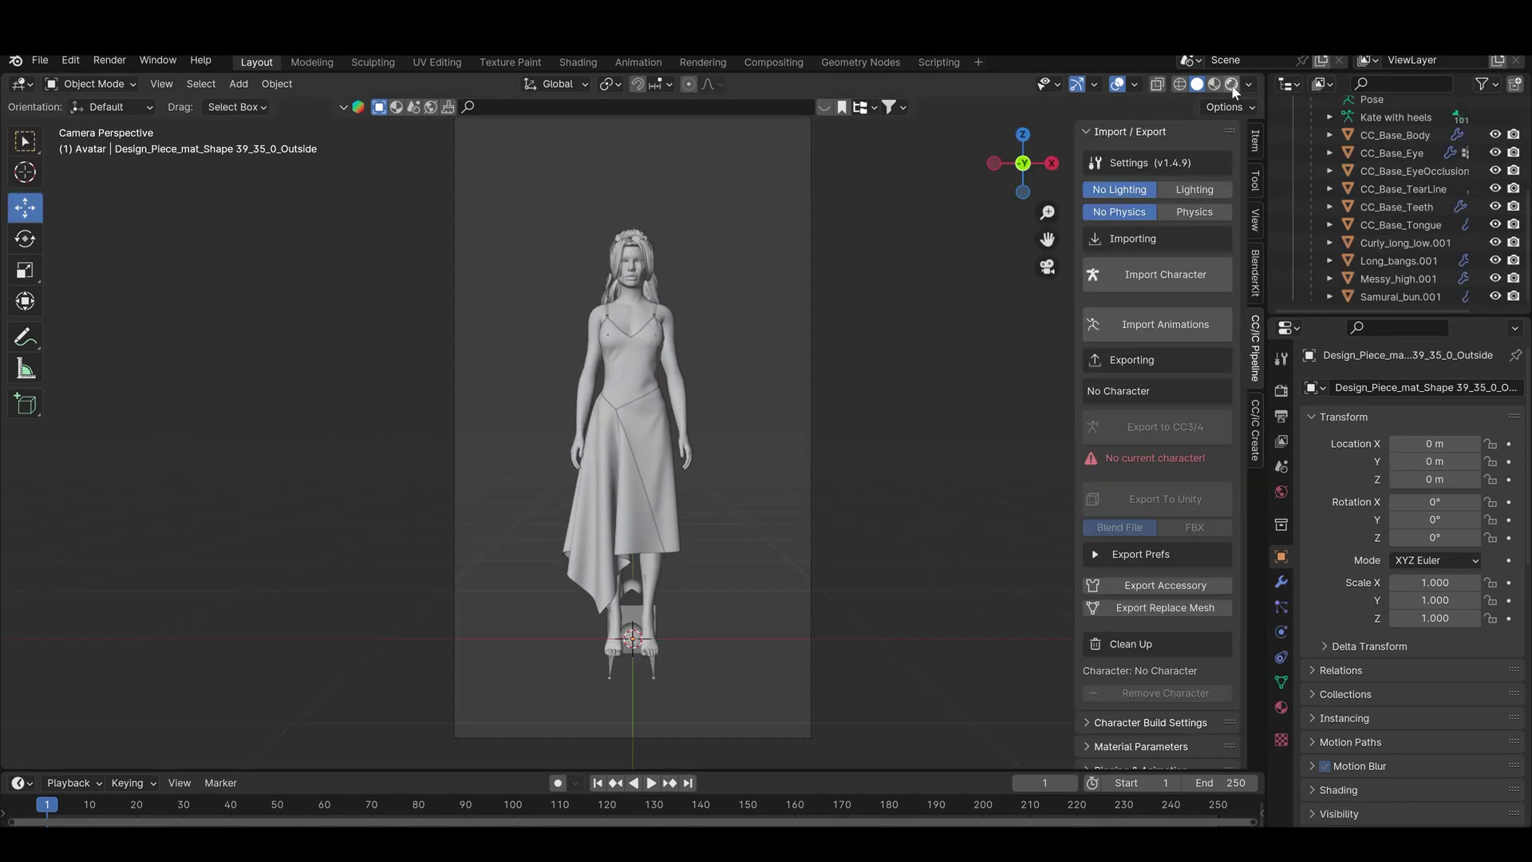
{"action": "left_click", "coordinate": [1232, 85]}
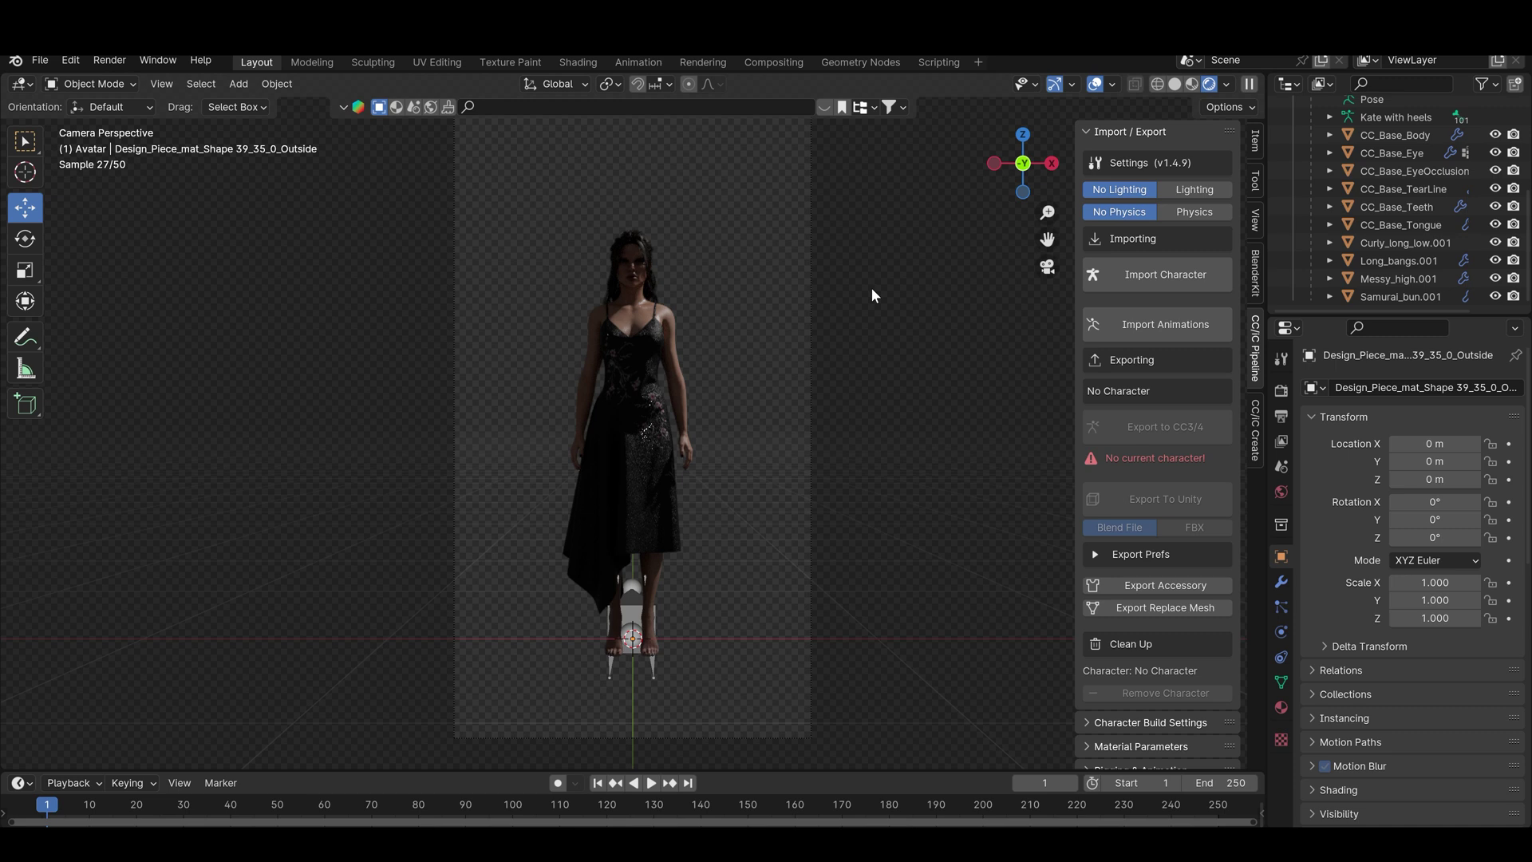
- Switch the viewport to Solid shading
{"action": "scroll", "coordinate": [783, 438], "scroll_direction": "up", "scroll_amount": 4}
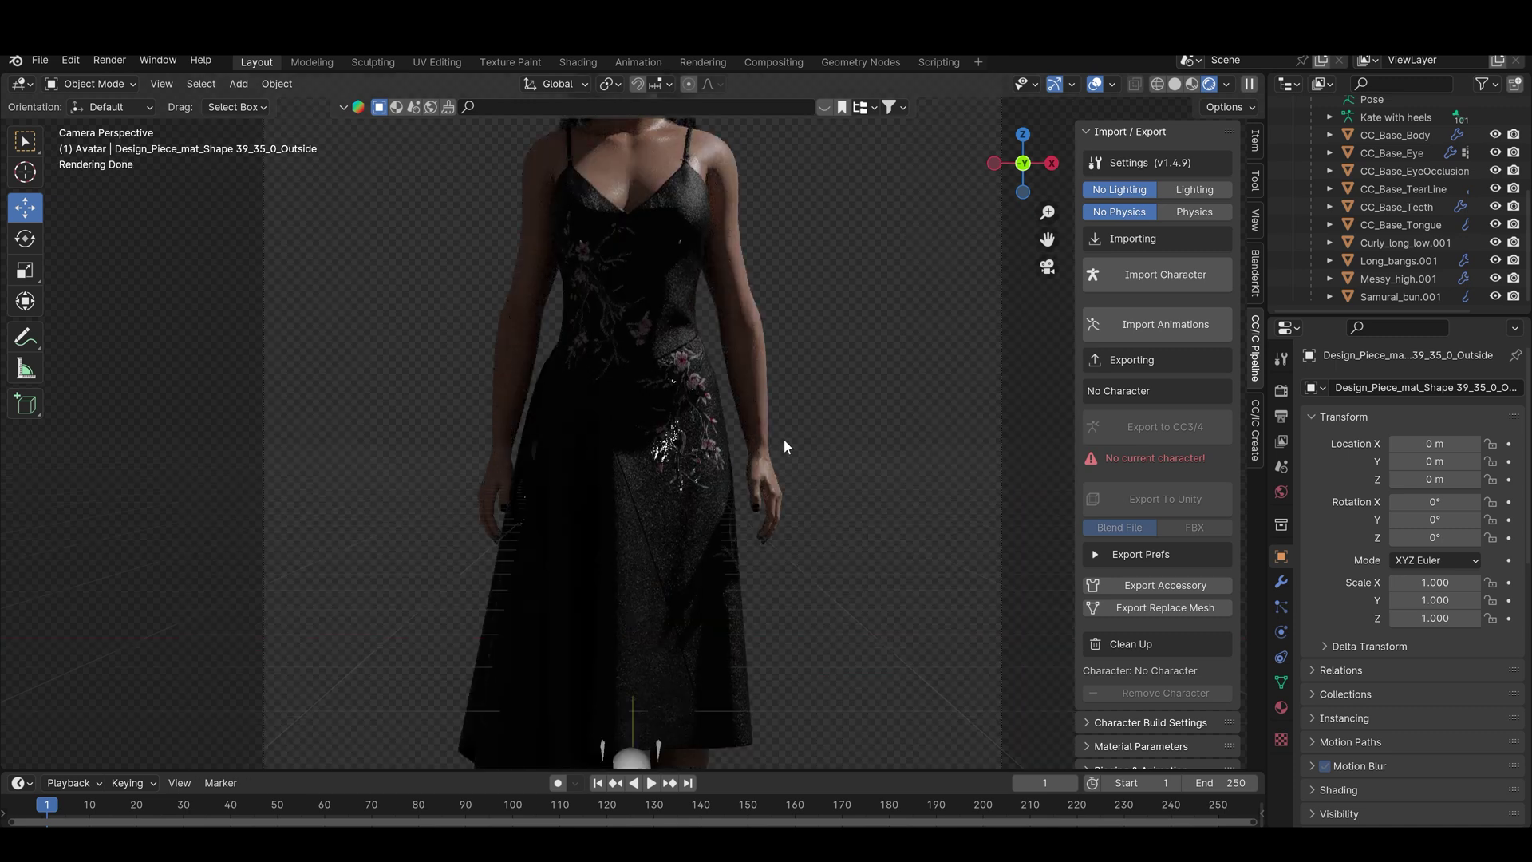
{"action": "scroll", "coordinate": [782, 438], "scroll_direction": "down", "scroll_amount": 2}
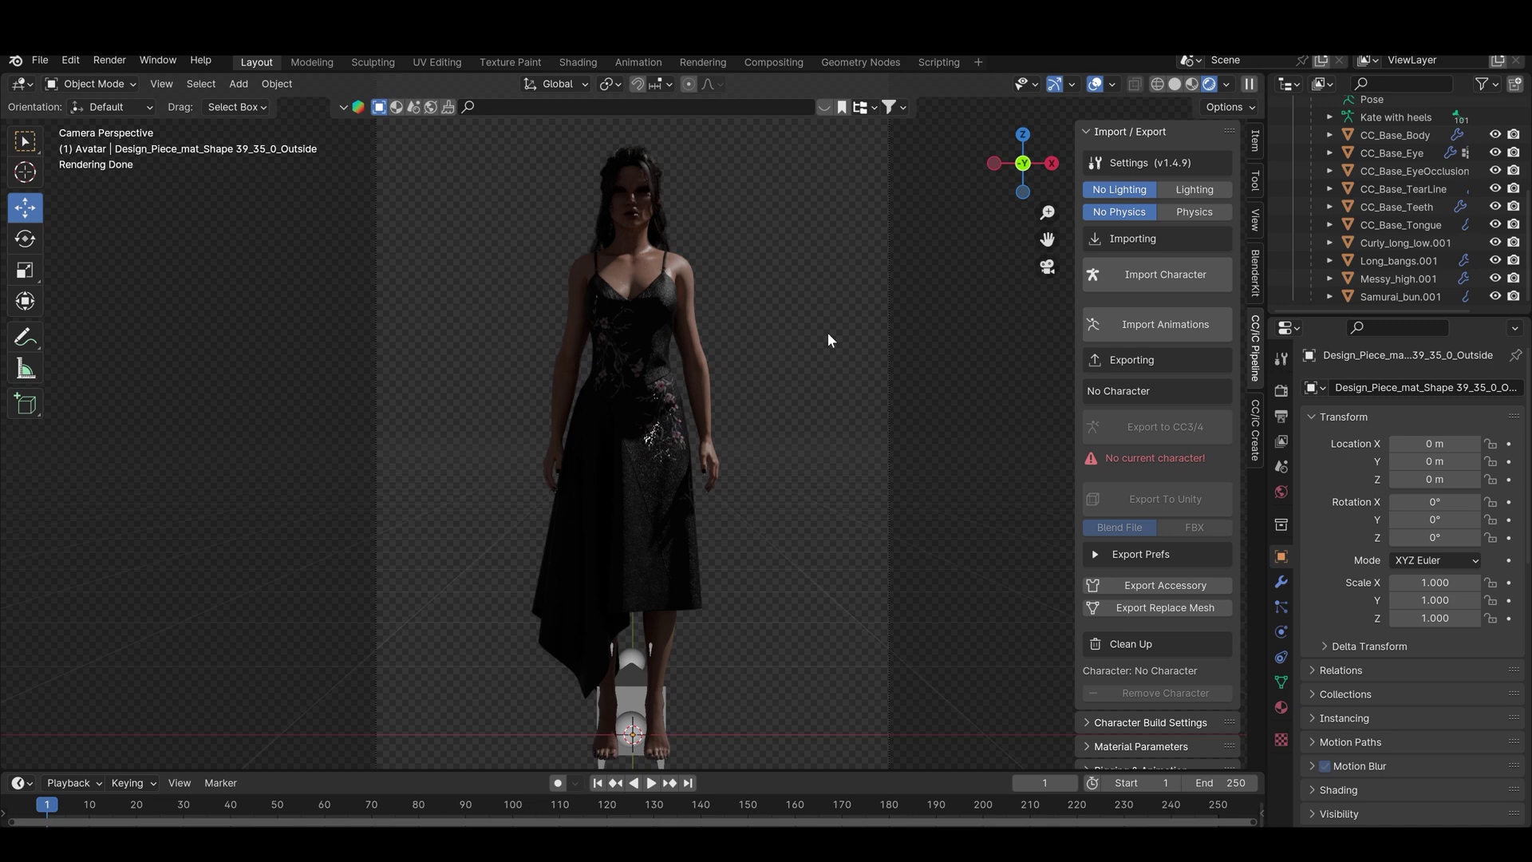
{"action": "left_click", "coordinate": [1174, 84]}
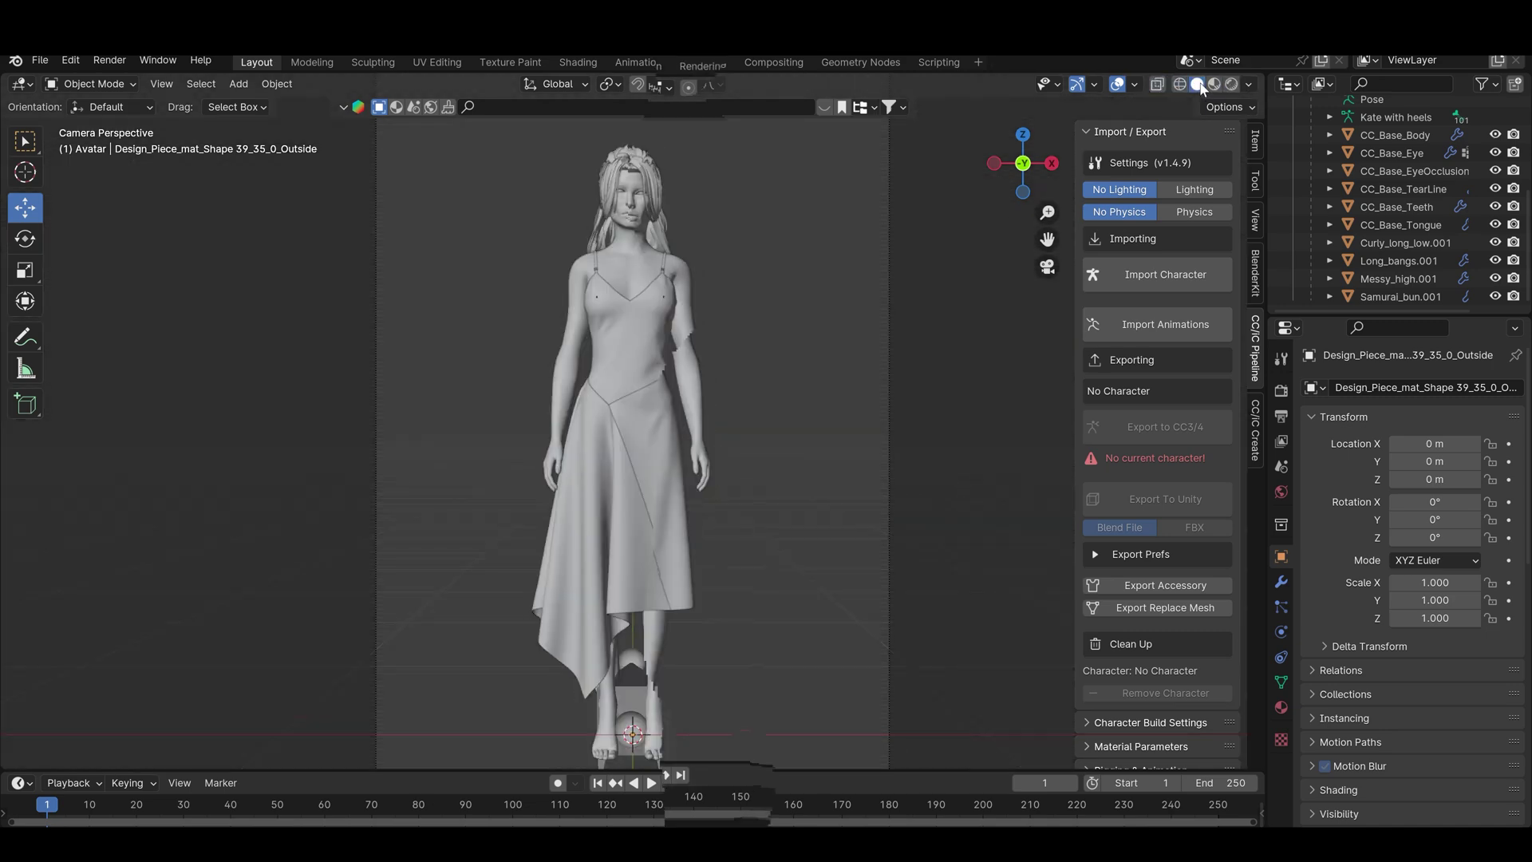
- Add a plane at the origin and scale it up to 4.104
{"action": "scroll", "coordinate": [762, 457], "scroll_direction": "down", "scroll_amount": 3}
{"action": "middle_click_drag", "start_coordinate": [763, 457], "coordinate": [701, 525]}
{"action": "key", "text": "shift+a"}
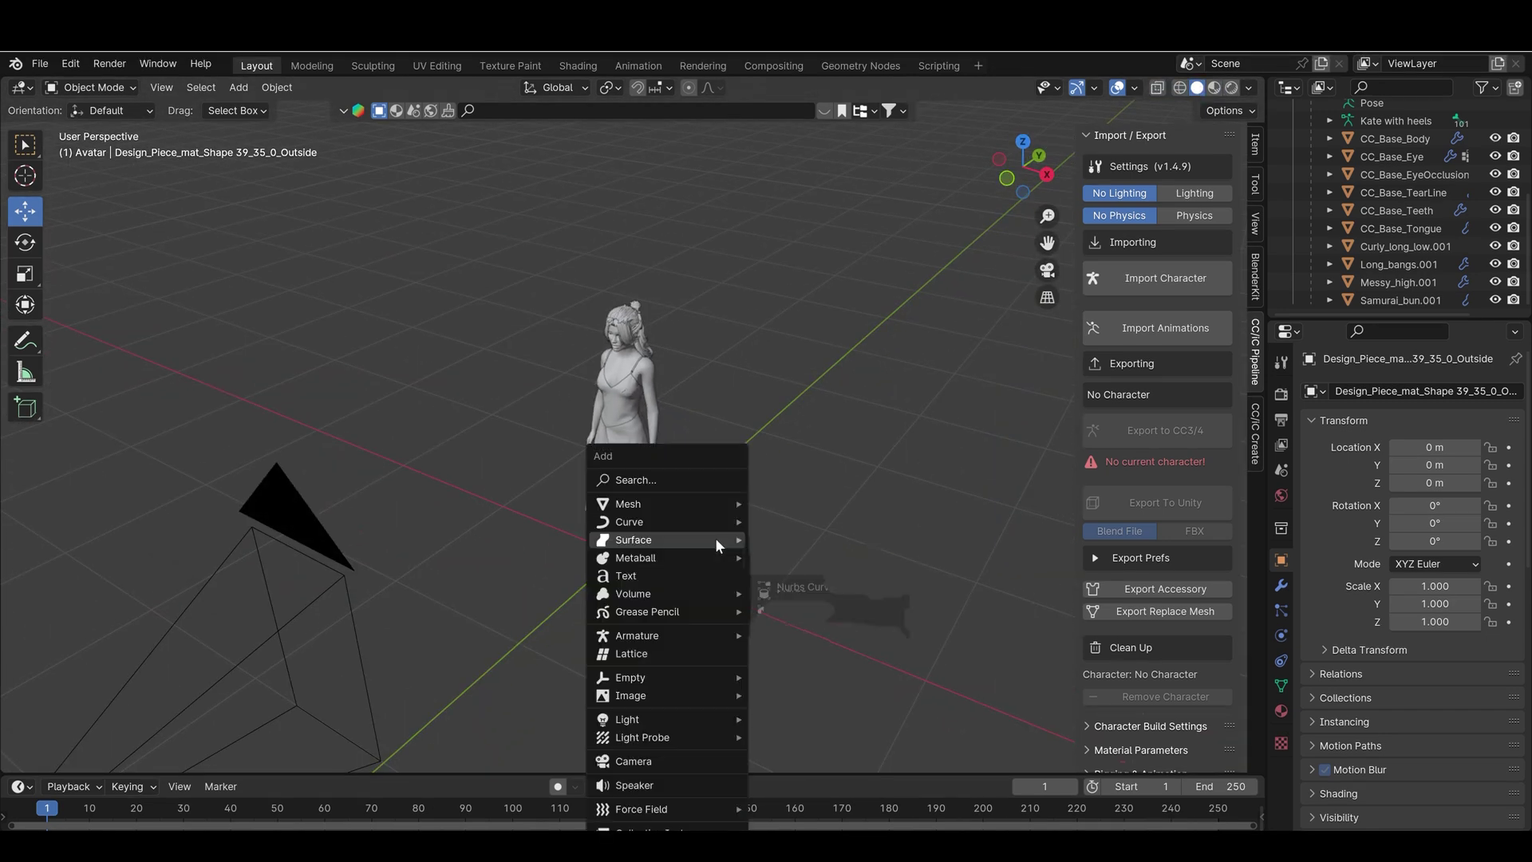
{"action": "mouse_move", "coordinate": [652, 501]}
{"action": "left_click", "coordinate": [850, 120]}
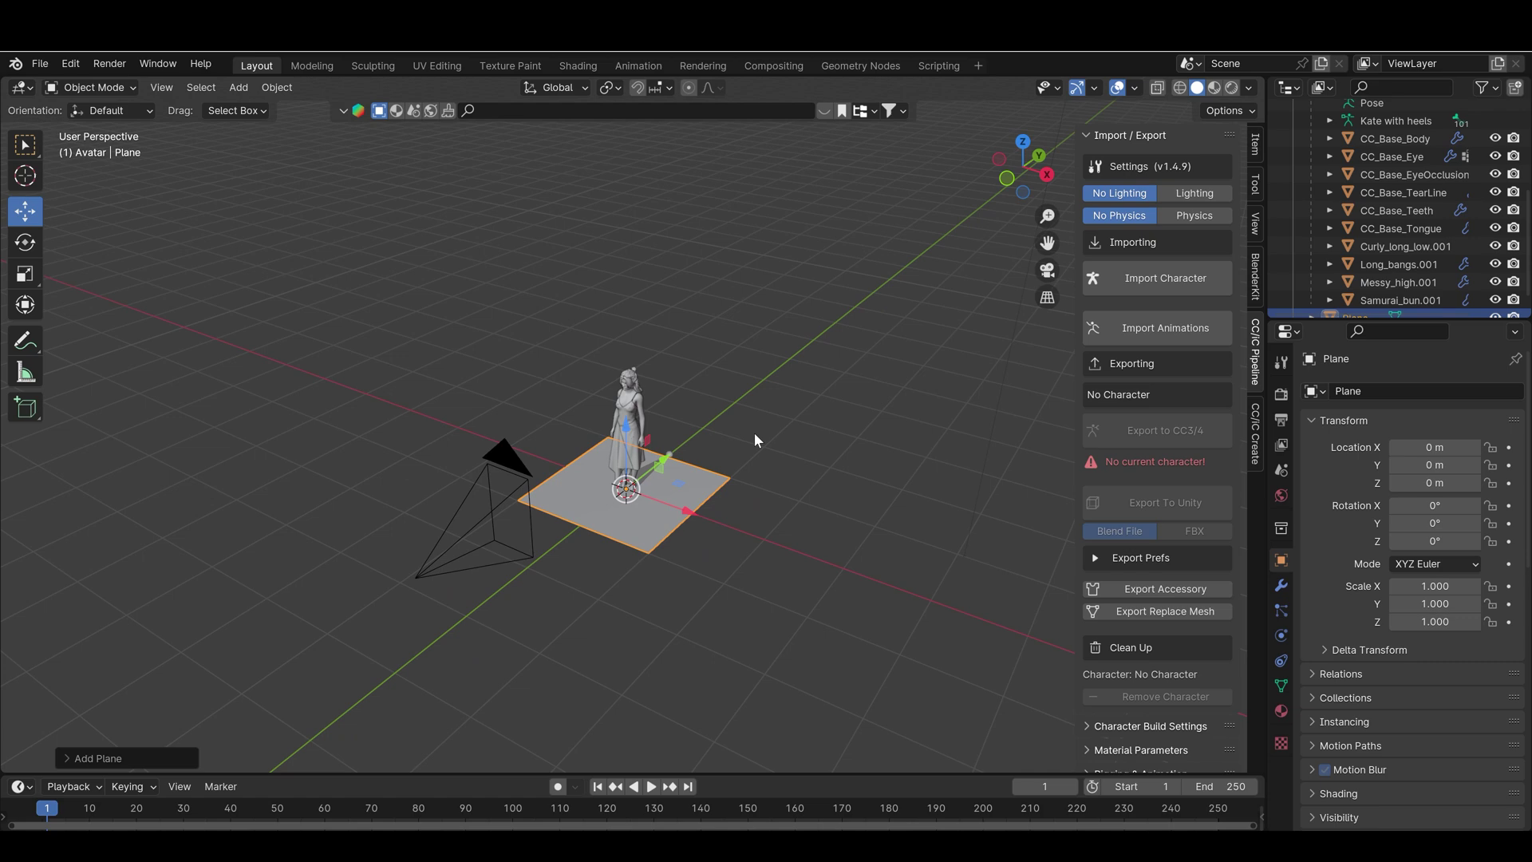
{"action": "key", "text": "s"}
{"action": "left_click", "coordinate": [1047, 276]}
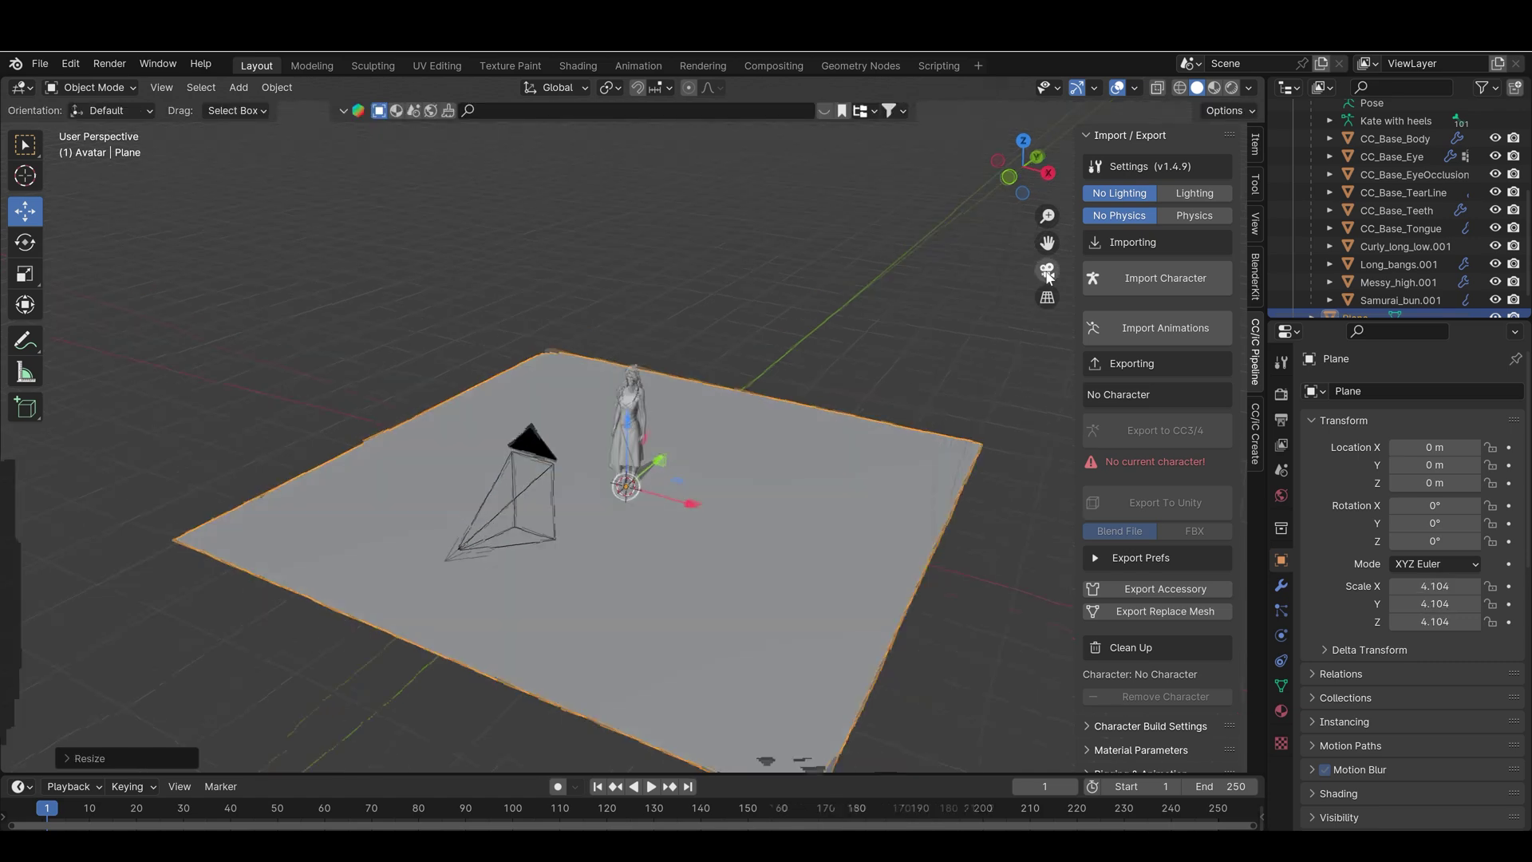
{"action": "left_click", "coordinate": [1047, 276]}
{"action": "left_click", "coordinate": [1047, 275]}
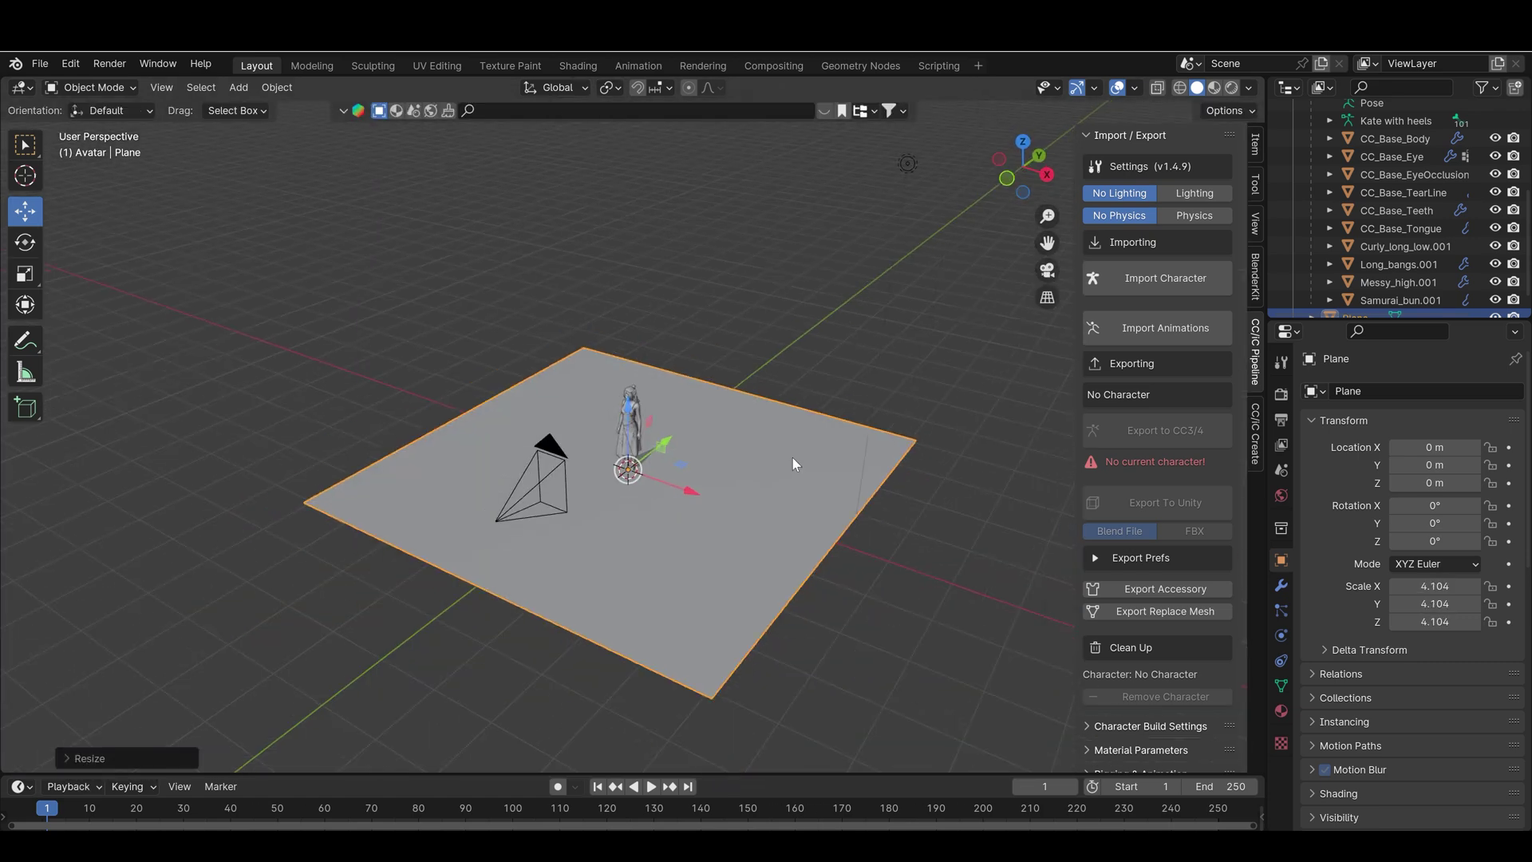
- In Edit Mode, select the plane's back edge in edge select mode
{"action": "key", "text": "Tab"}
{"action": "left_click", "coordinate": [759, 393]}
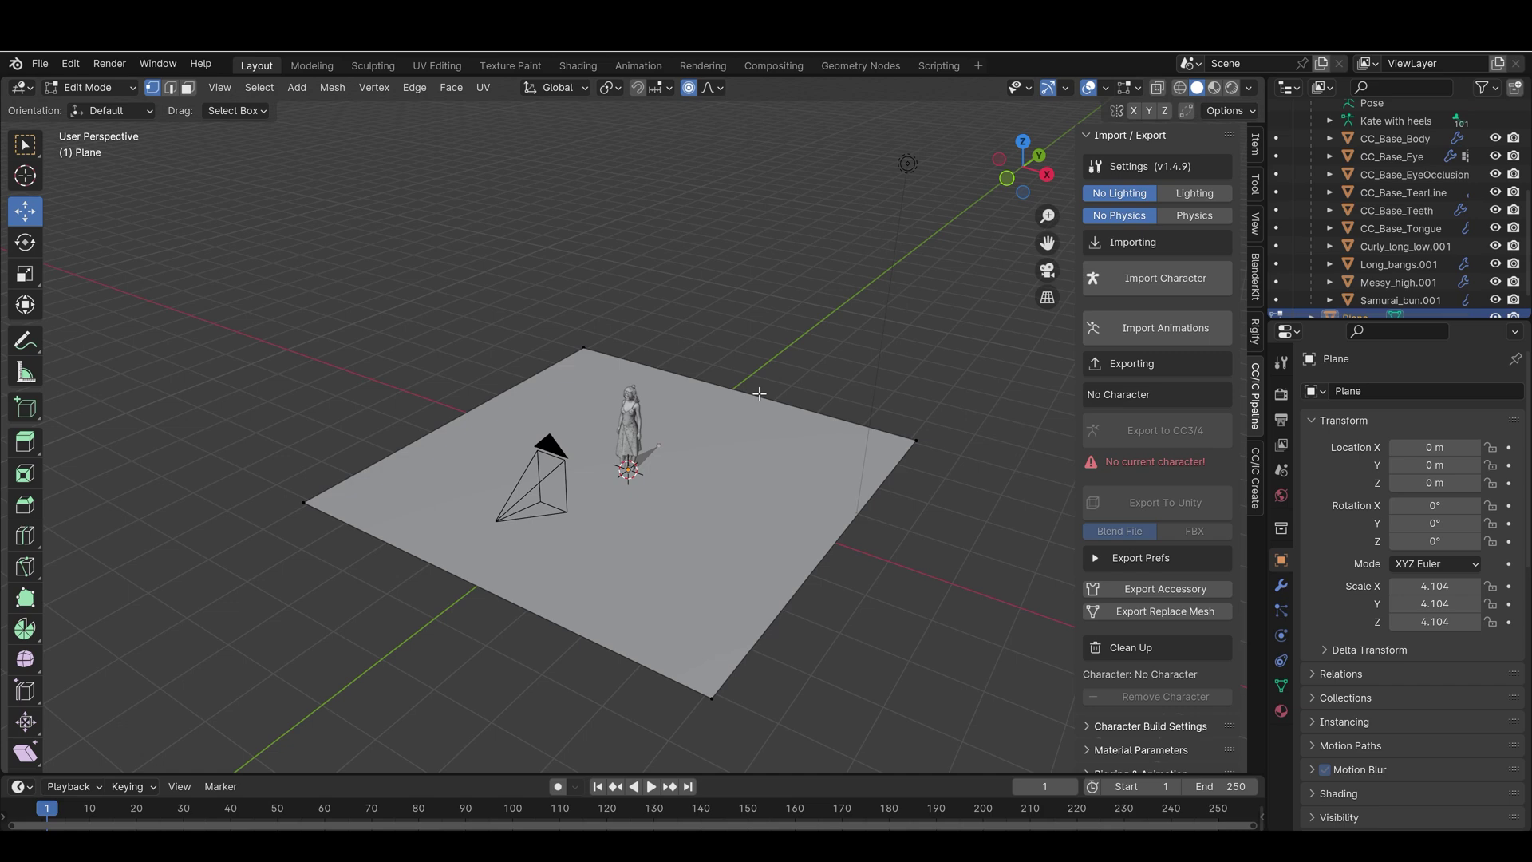
{"action": "key", "text": "2"}
{"action": "left_click", "coordinate": [733, 389]}
{"action": "left_click_drag", "start_coordinate": [1012, 171], "coordinate": [998, 184]}
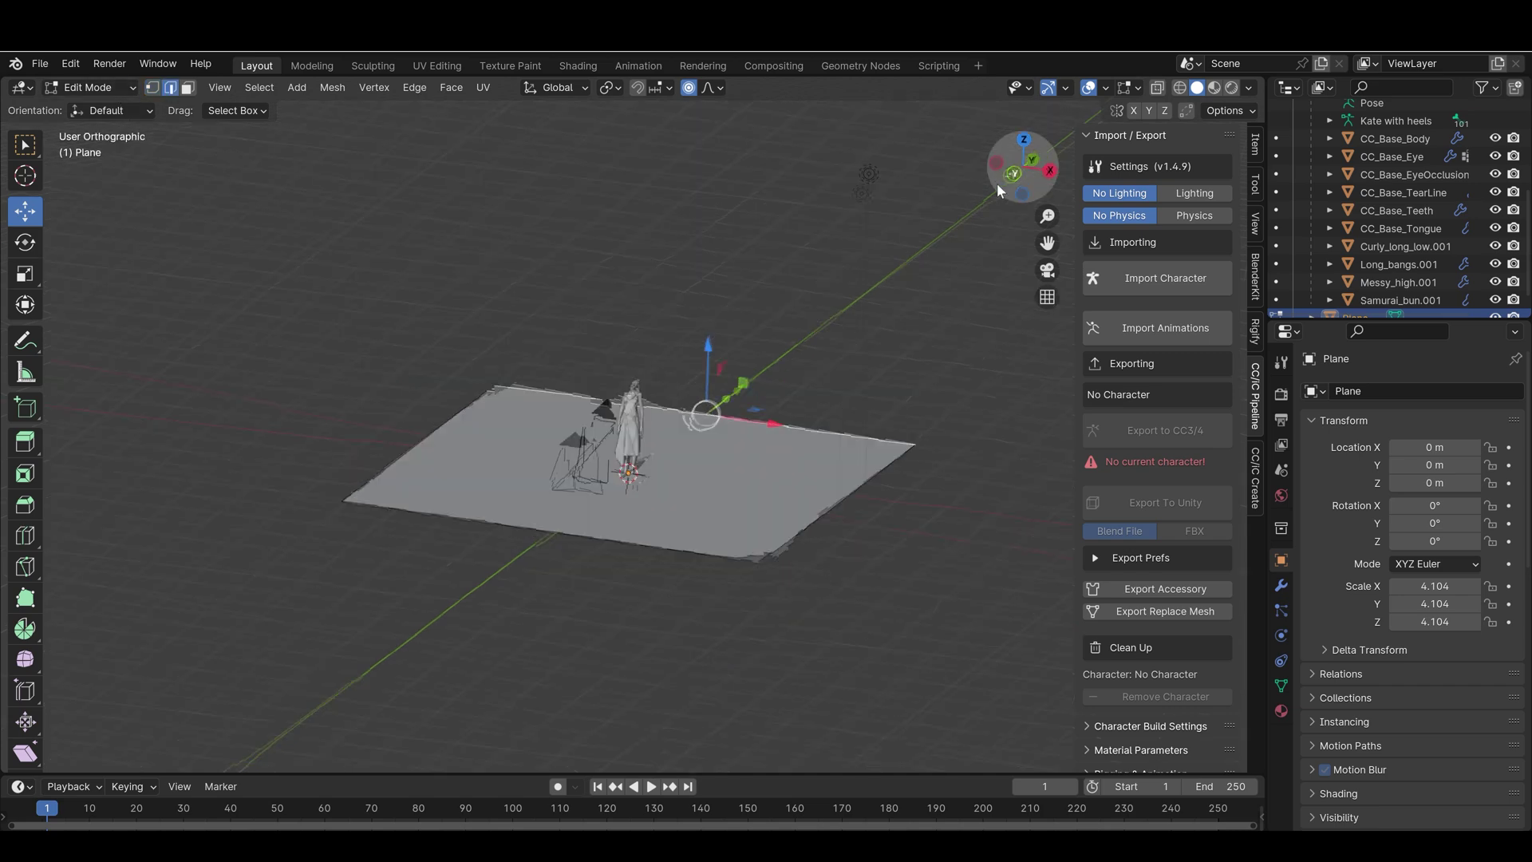
{"action": "left_click", "coordinate": [1013, 173]}
{"action": "scroll", "coordinate": [639, 415], "scroll_direction": "up", "scroll_amount": 3}
- Extrude the back edge upward twice into a tall backdrop wall
{"action": "left_click_drag", "start_coordinate": [643, 412], "coordinate": [642, 368]}
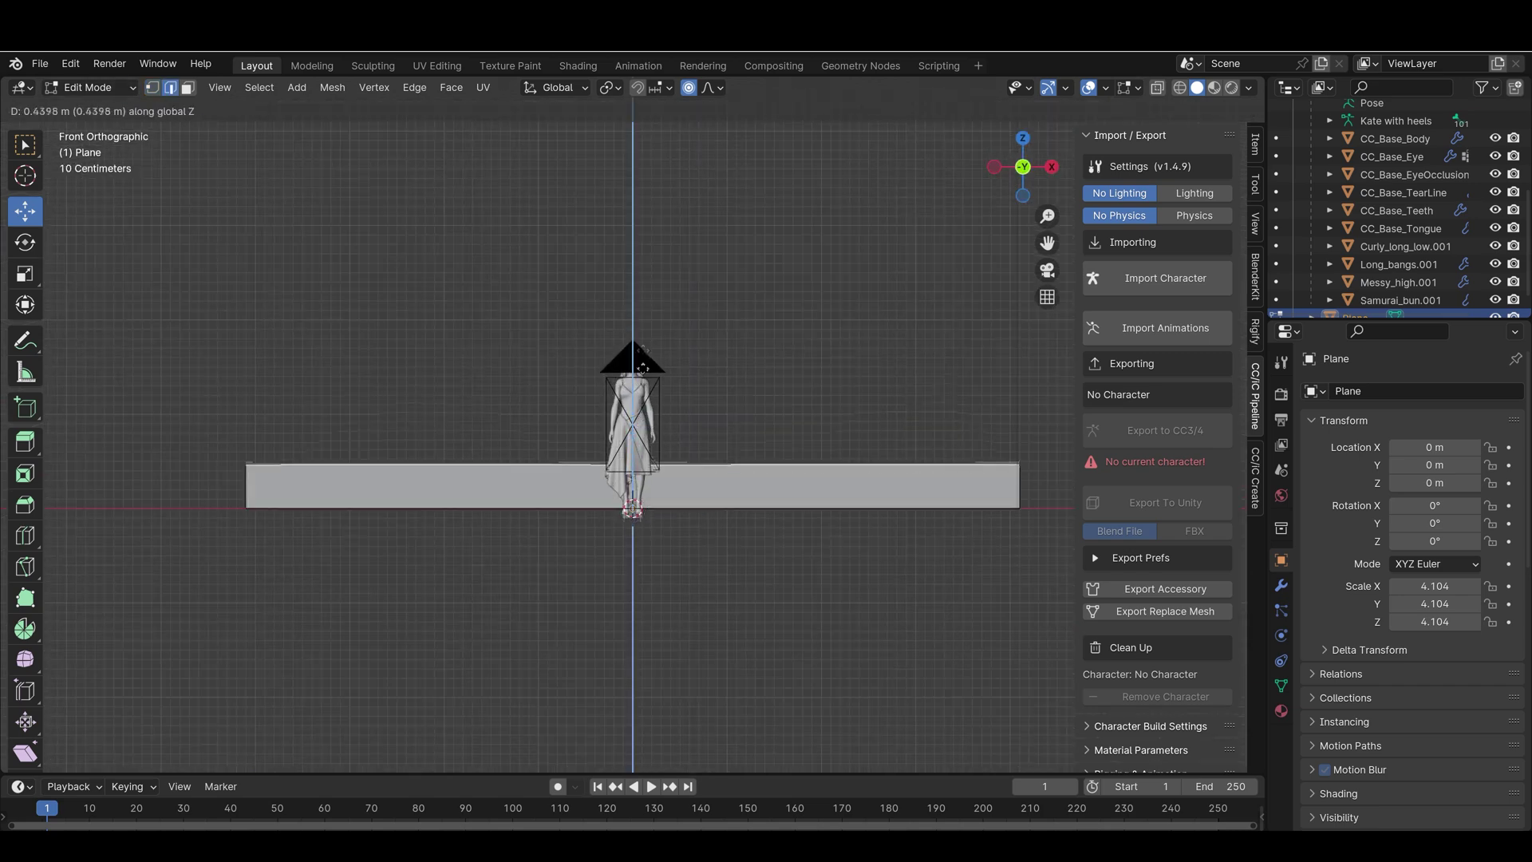
{"action": "left_click", "coordinate": [641, 185]}
{"action": "left_click", "coordinate": [1047, 296]}
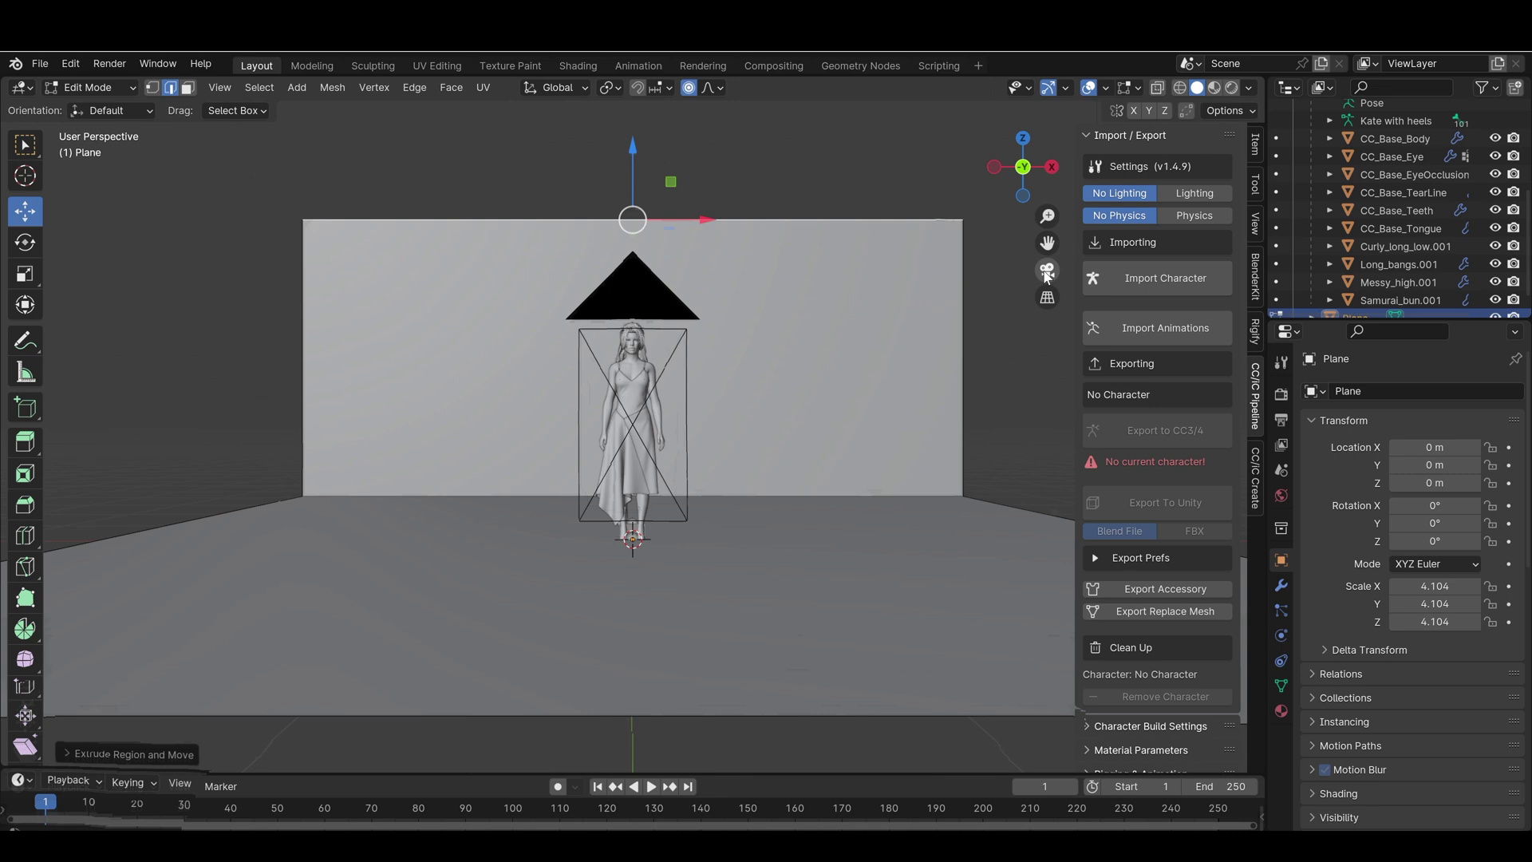
{"action": "left_click", "coordinate": [1047, 272]}
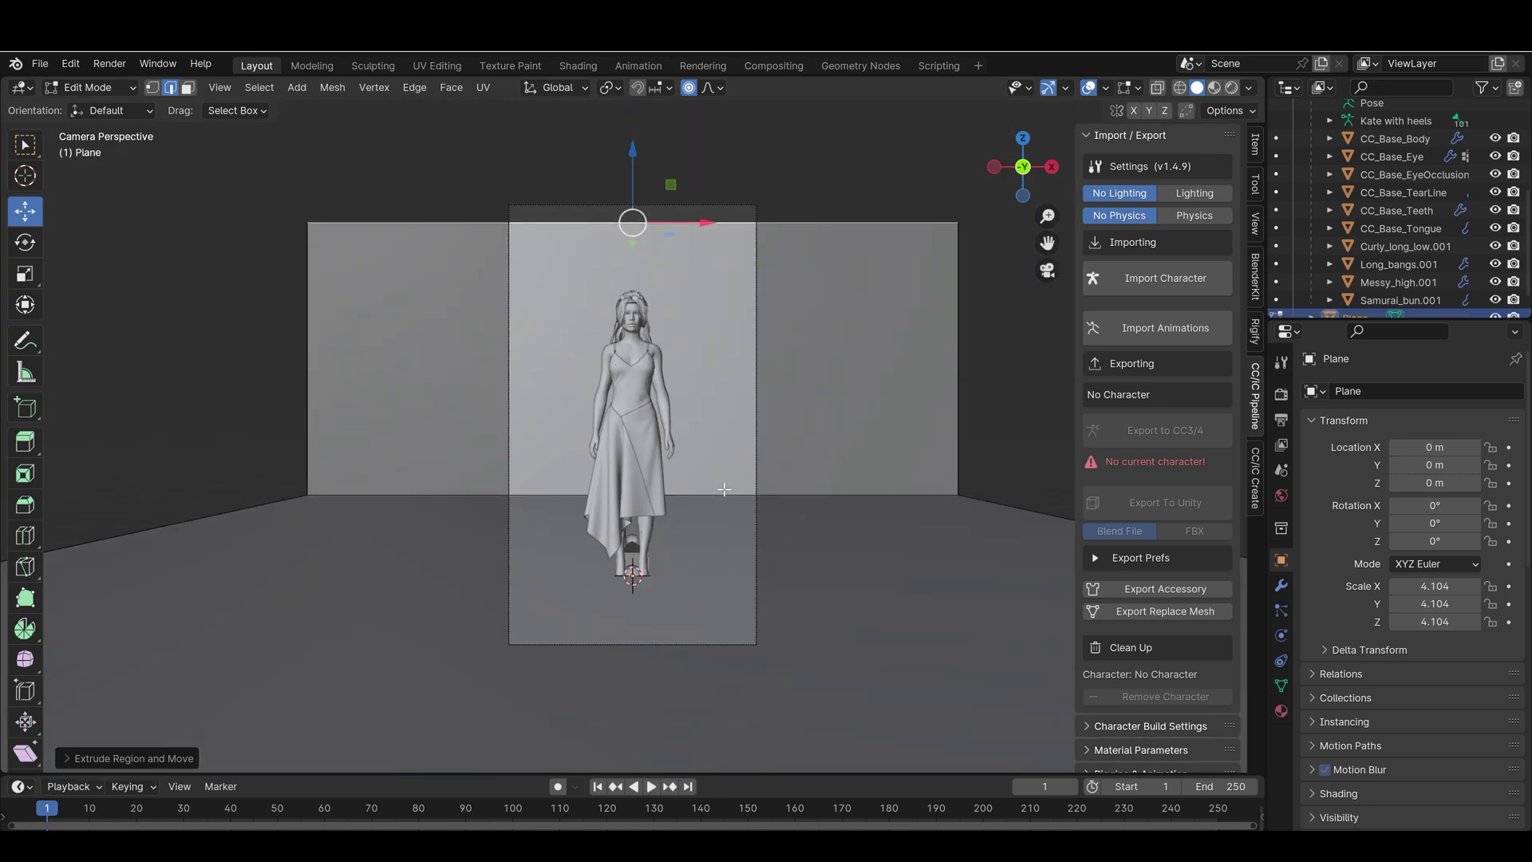
{"action": "key", "text": "e"}
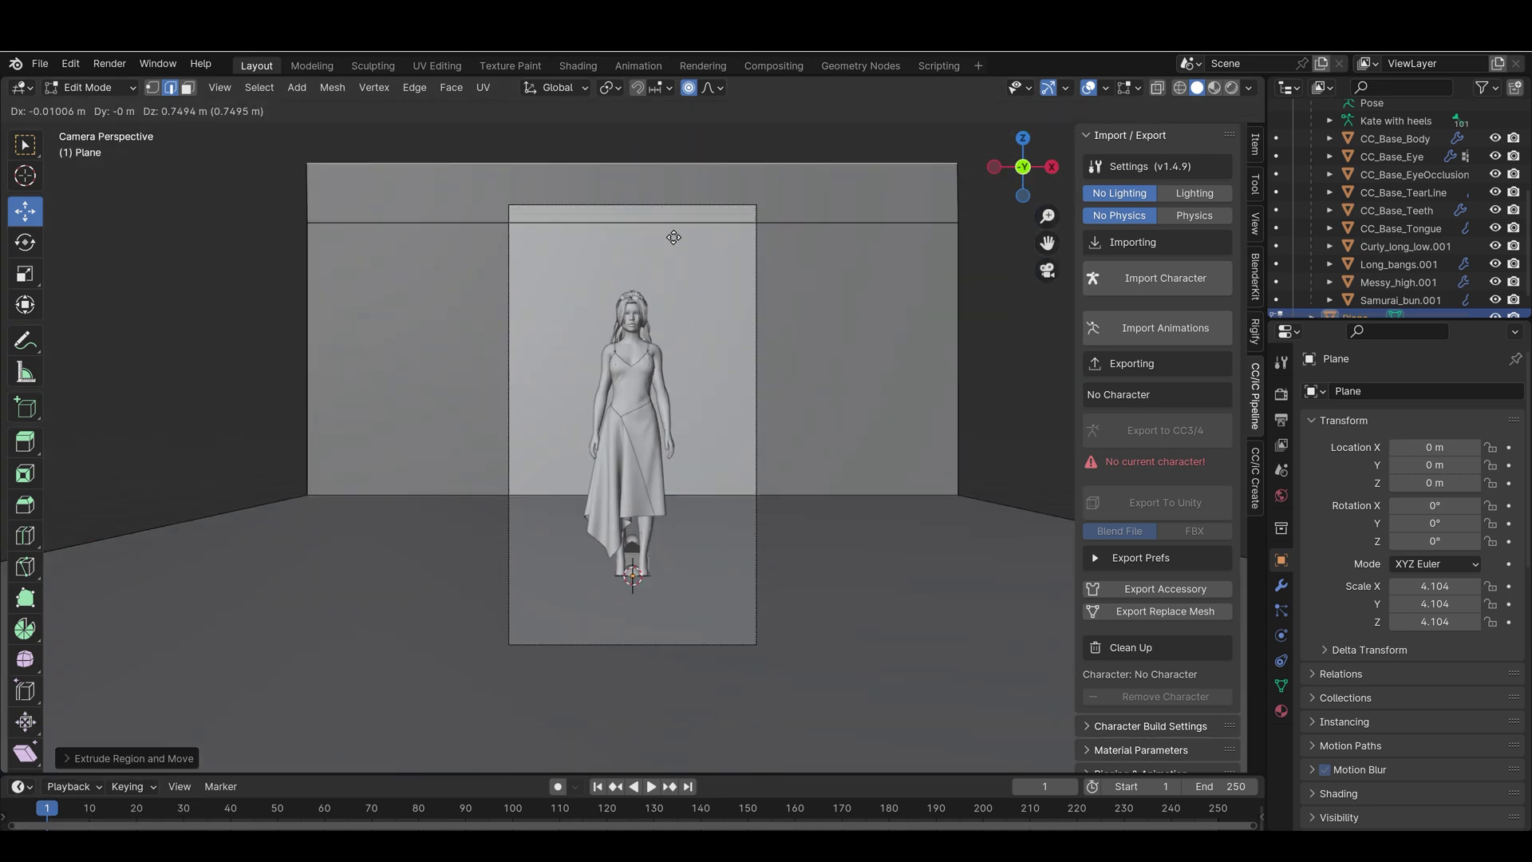
{"action": "left_click", "coordinate": [674, 237]}
- Return to Edit Mode on the backdrop and select only the floor-wall corner edge
{"action": "key", "text": "Tab"}
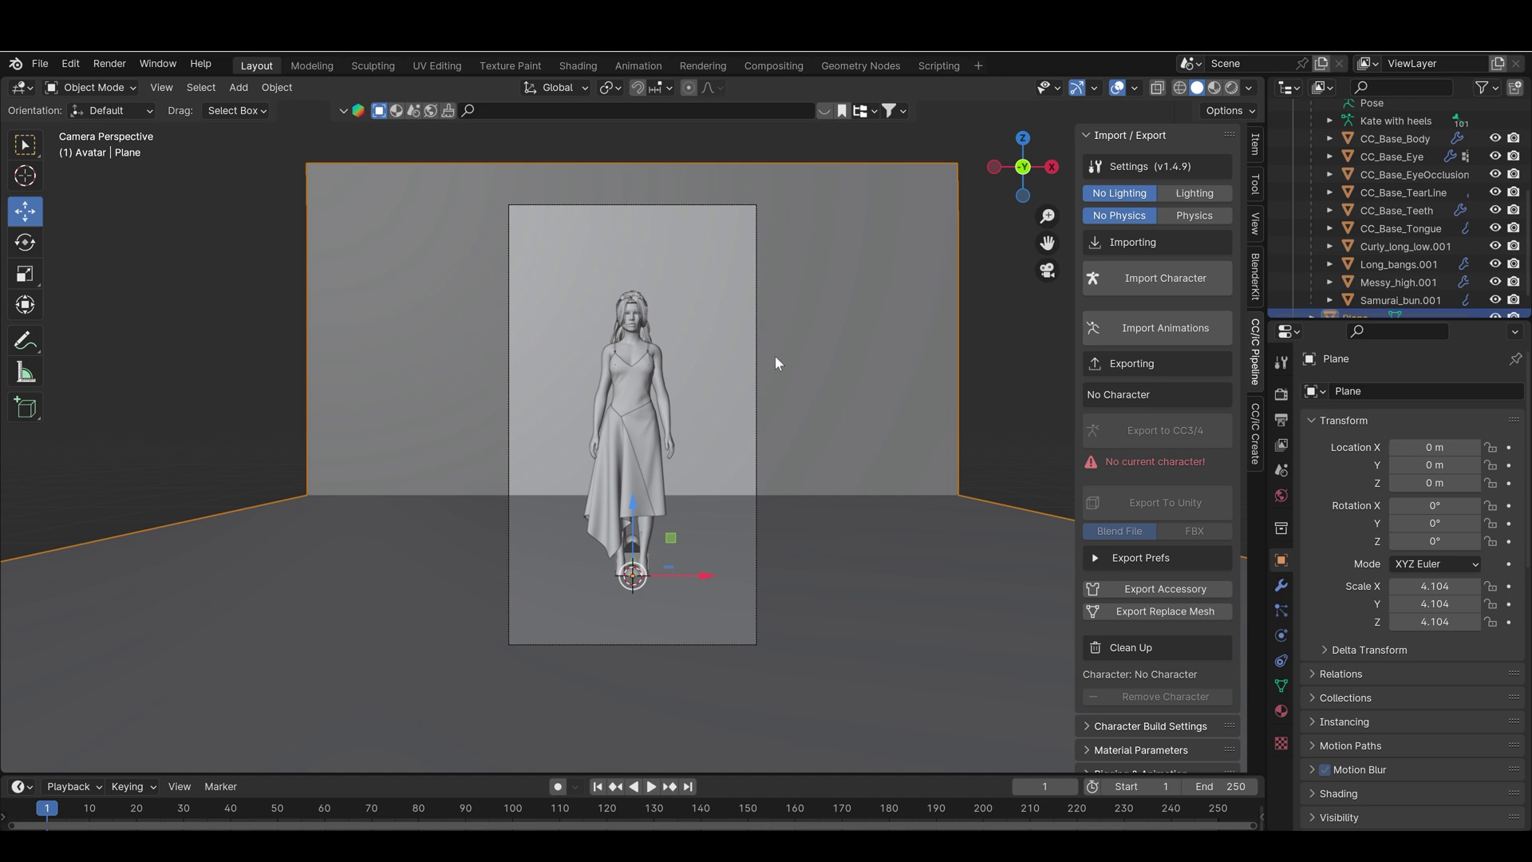
{"action": "scroll", "coordinate": [783, 462], "scroll_direction": "up", "scroll_amount": 1}
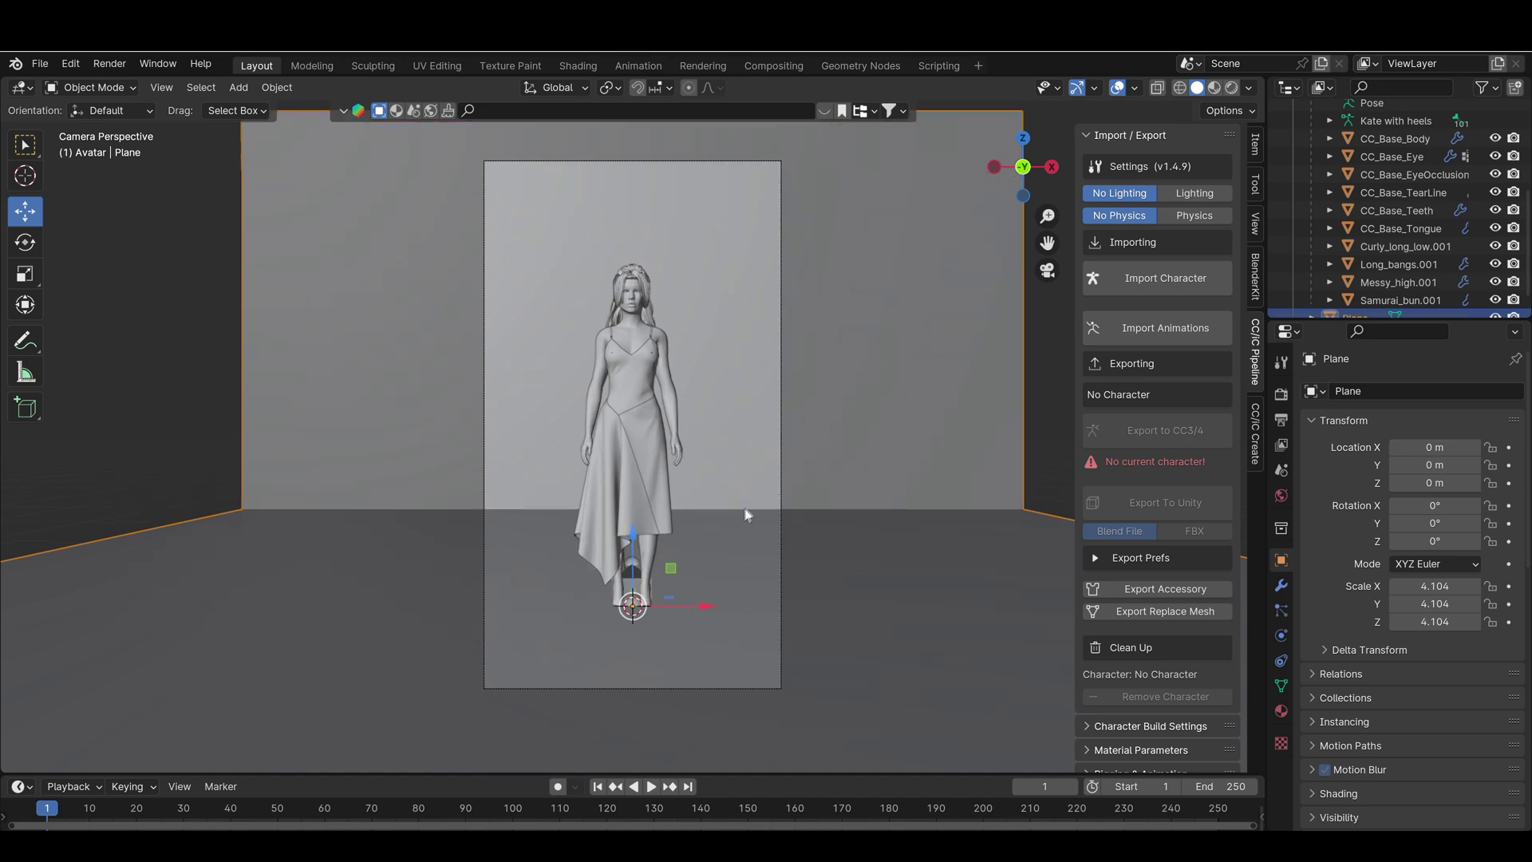
{"action": "left_click", "coordinate": [91, 87]}
{"action": "left_click", "coordinate": [102, 125]}
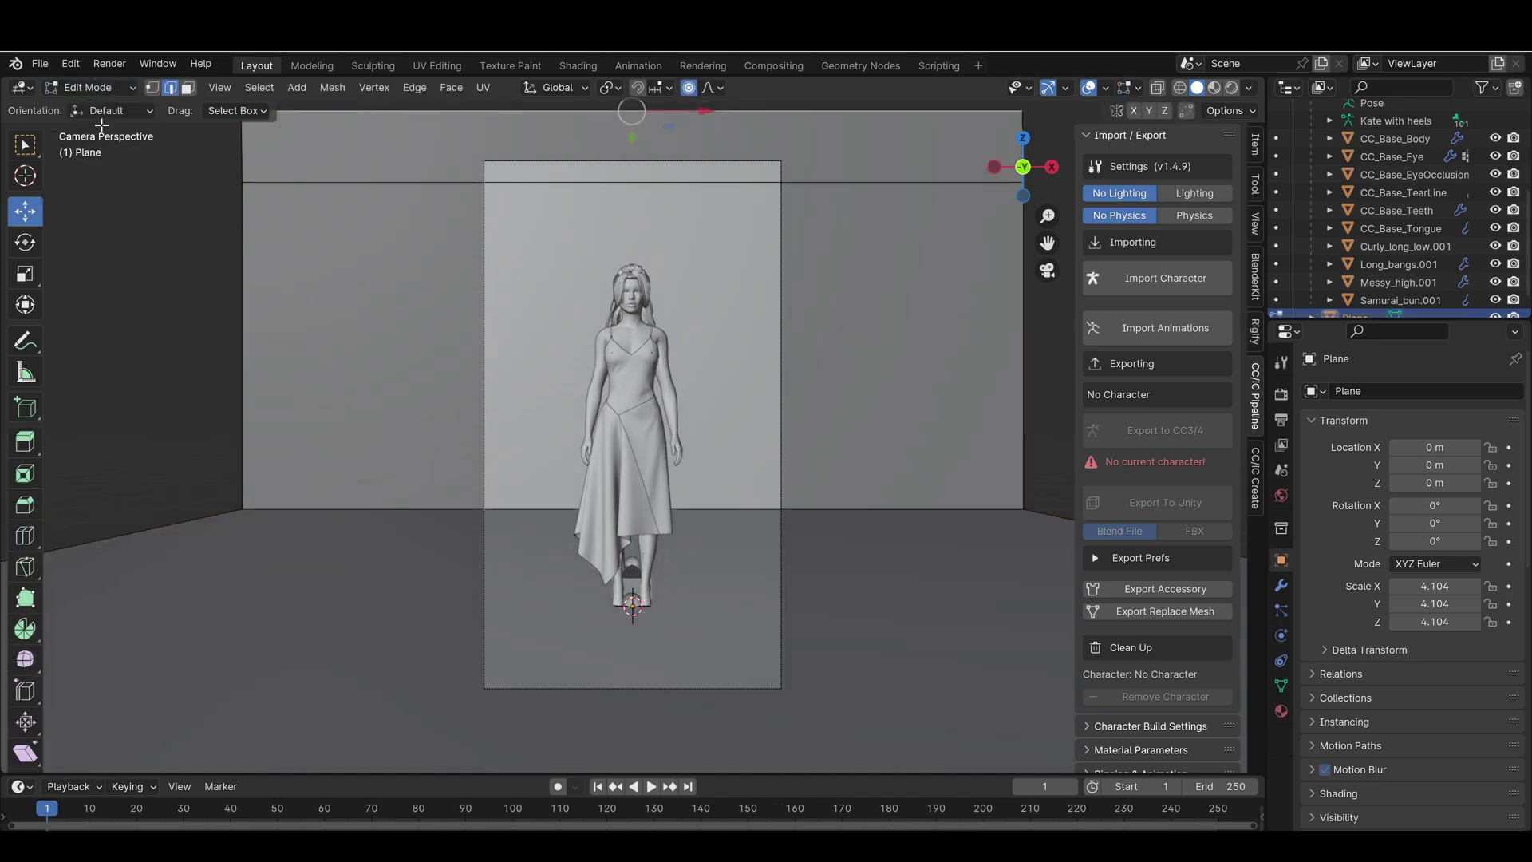
{"action": "left_click", "coordinate": [518, 510]}
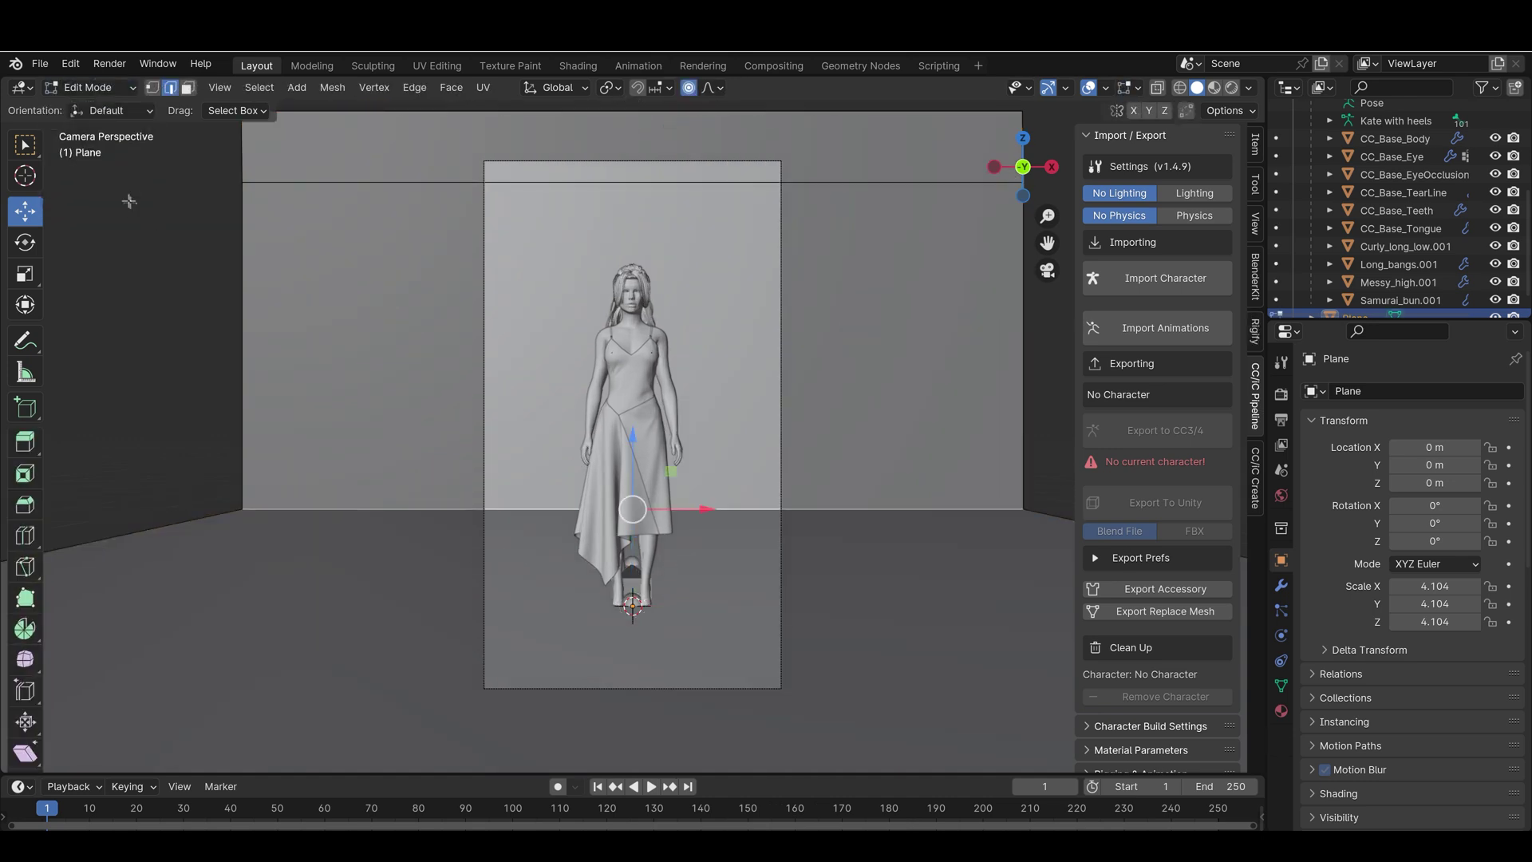
{"action": "left_click", "coordinate": [187, 88]}
{"action": "key", "text": "a"}
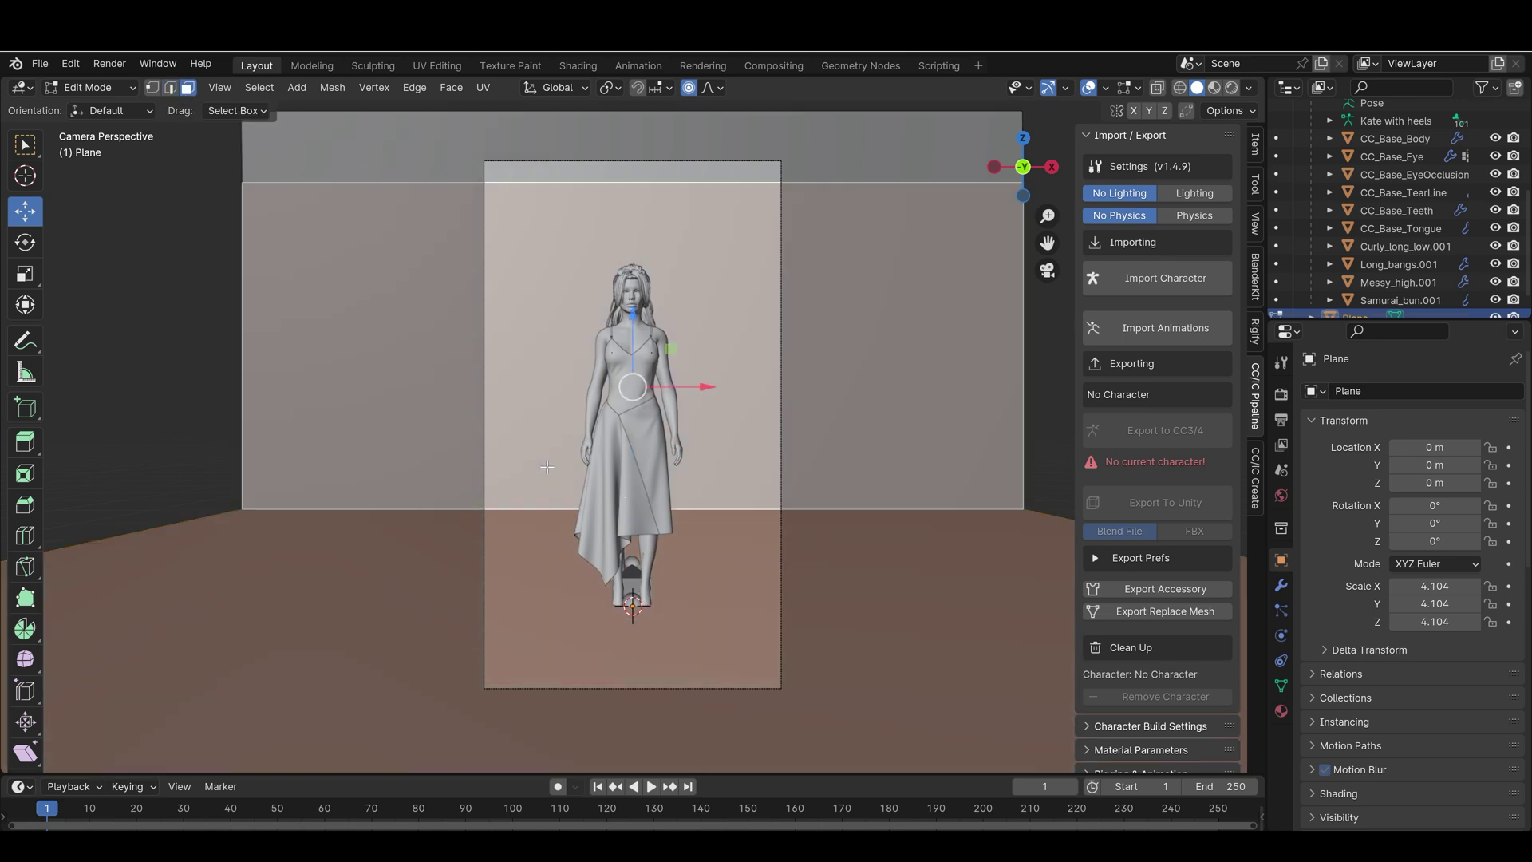
{"action": "key", "text": "2"}
{"action": "left_click", "coordinate": [556, 510]}
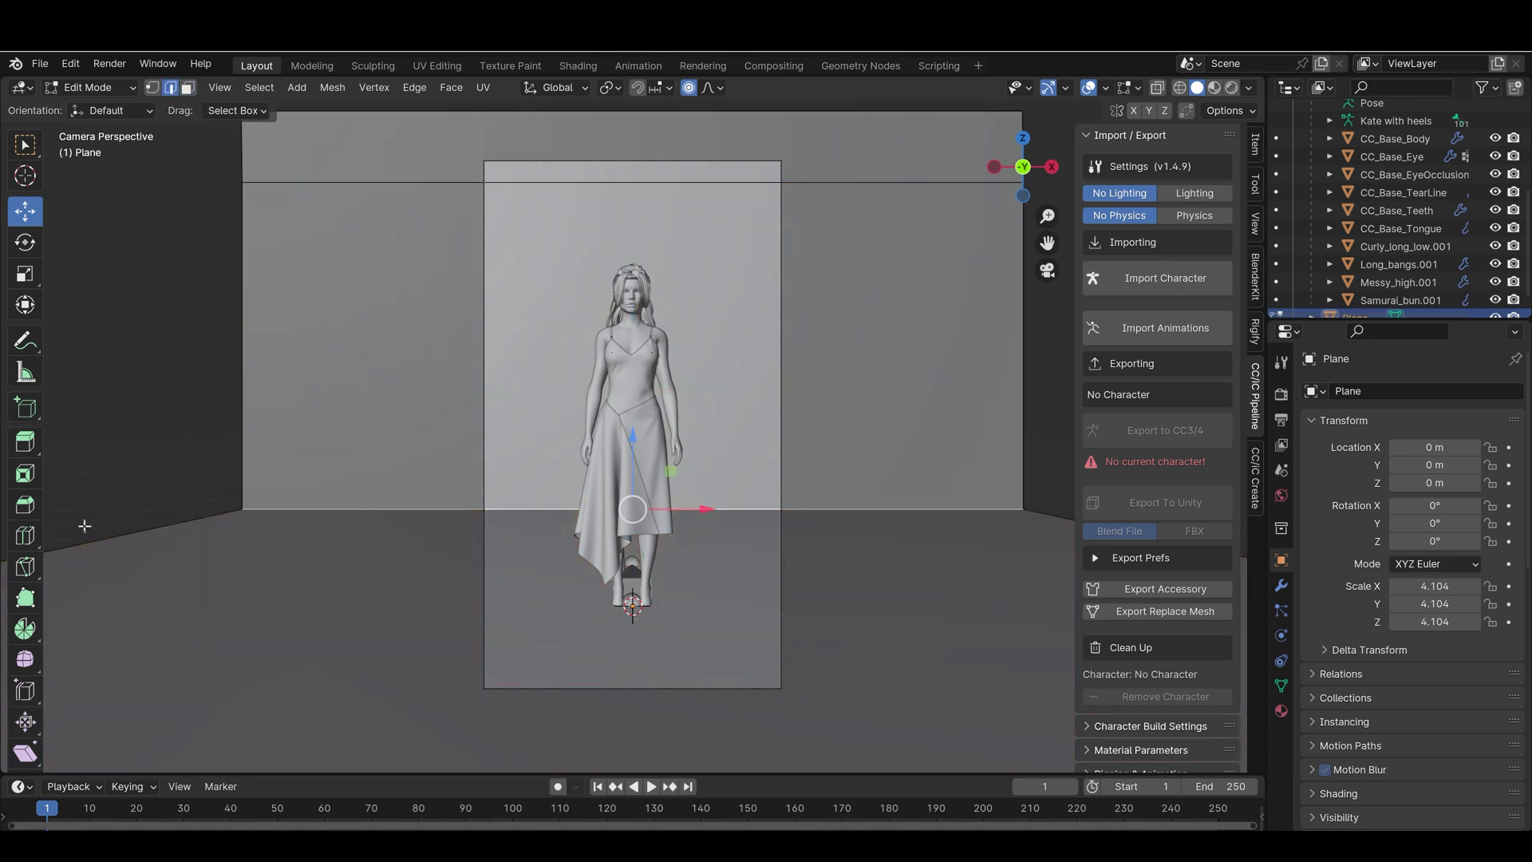
- Bevel the floor-wall corner edge into a wide curve with 24 segments
{"action": "left_click", "coordinate": [25, 505]}
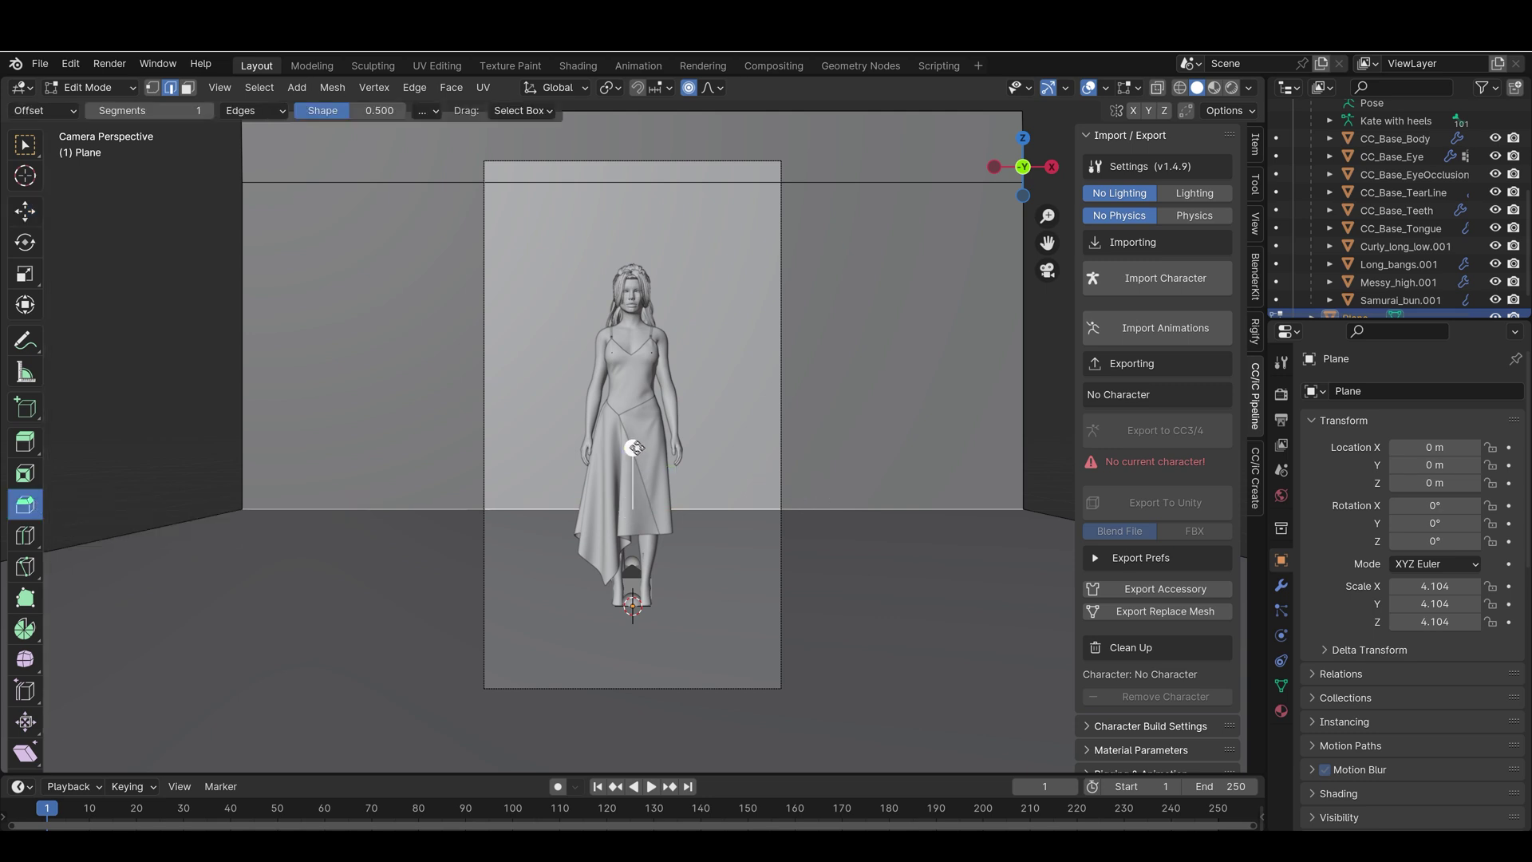
{"action": "left_click_drag", "start_coordinate": [636, 447], "coordinate": [698, 437]}
{"action": "left_click", "coordinate": [90, 758]}
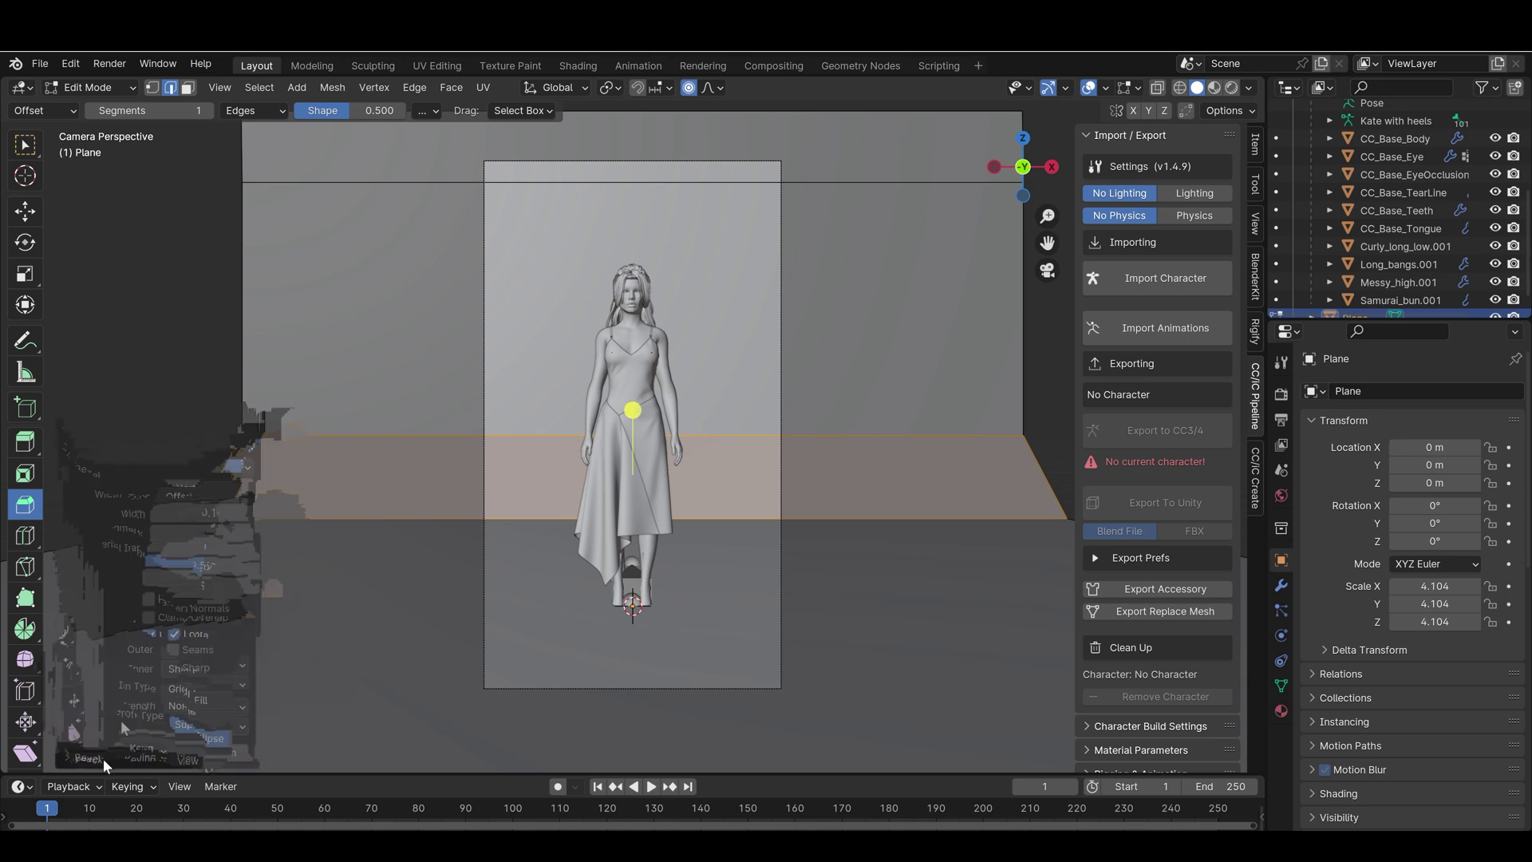
{"action": "left_click_drag", "start_coordinate": [236, 503], "coordinate": [288, 504]}
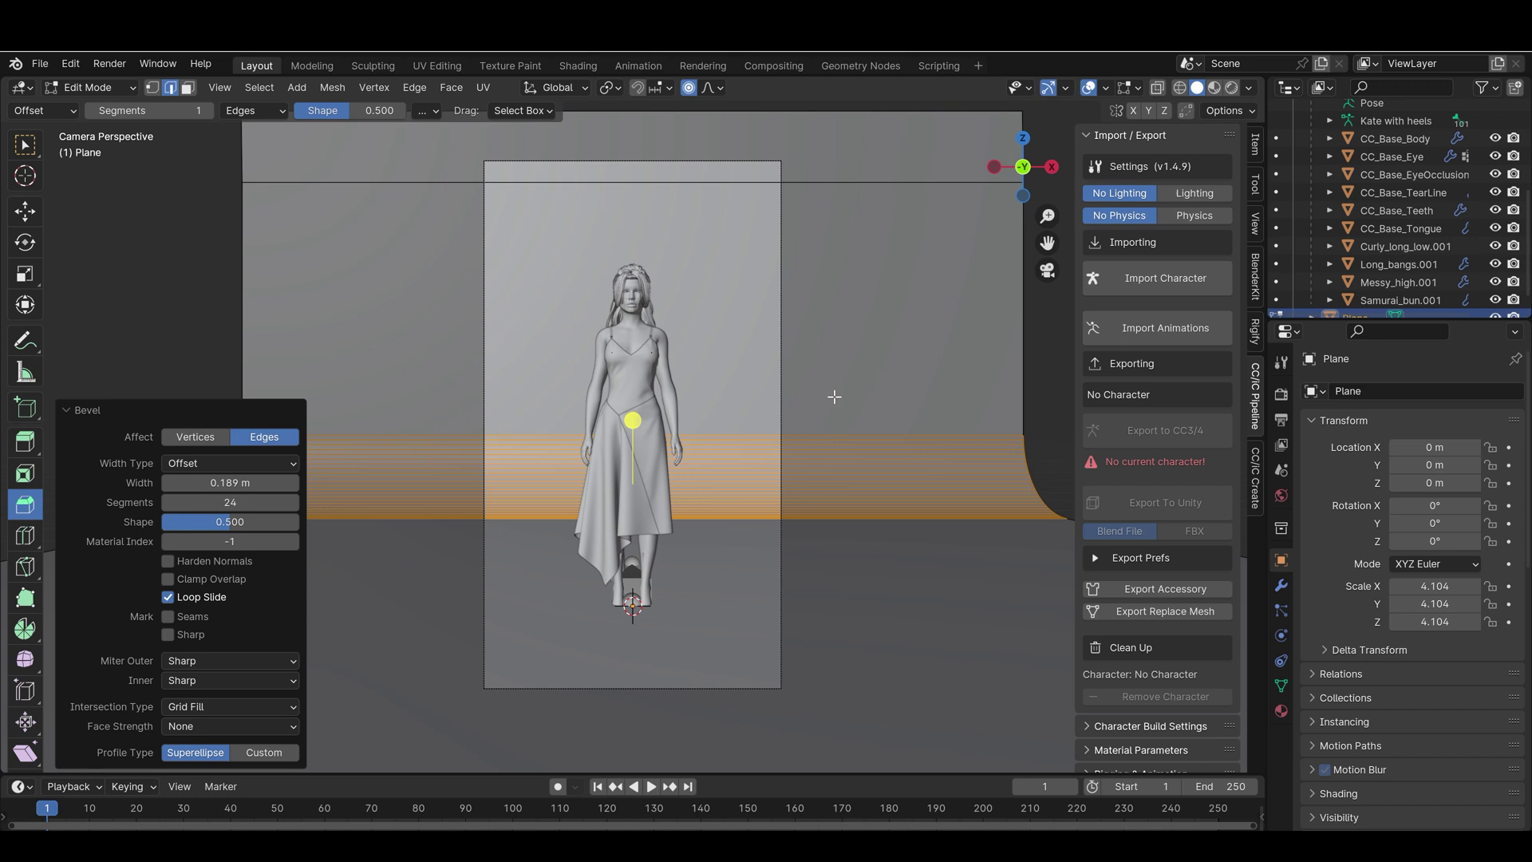
- Shade the backdrop smooth and preview the scene in Rendered shading
{"action": "key", "text": "Tab"}
{"action": "scroll", "coordinate": [766, 515], "scroll_direction": "up", "scroll_amount": 2}
{"action": "right_click", "coordinate": [755, 424]}
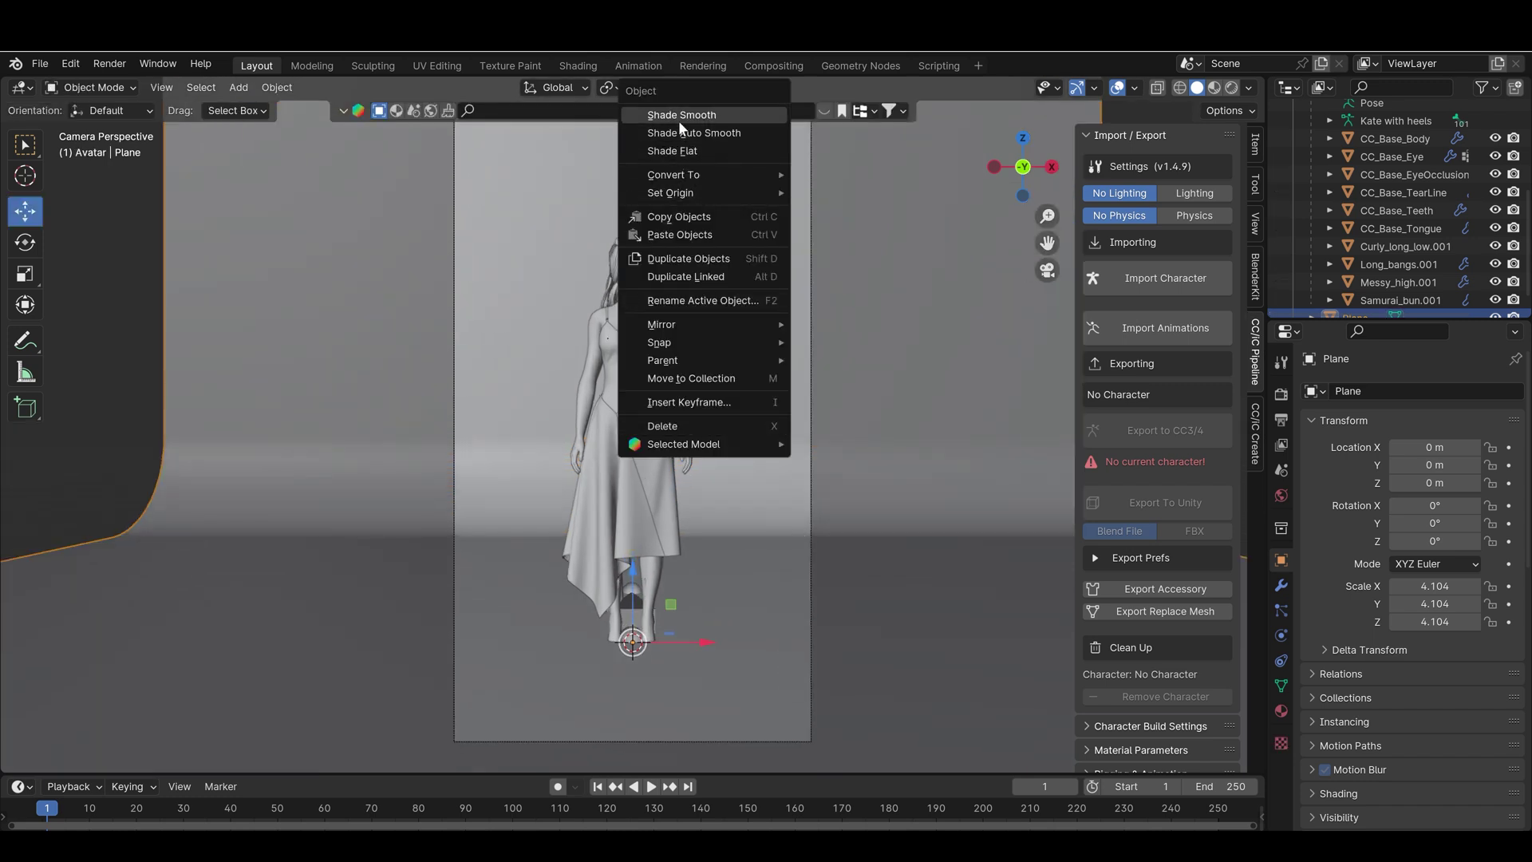
{"action": "left_click", "coordinate": [679, 116]}
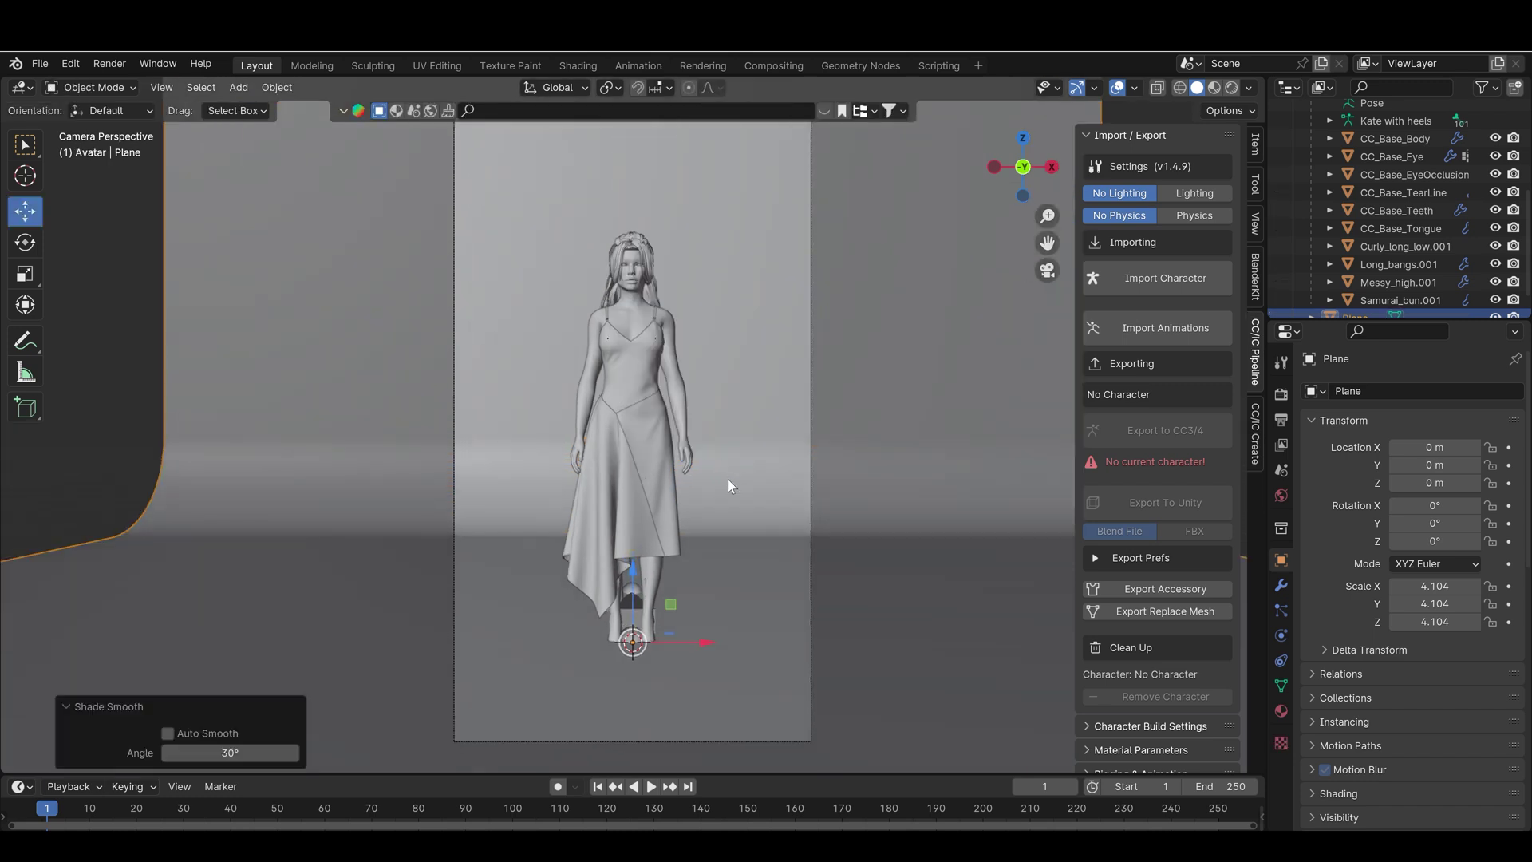
{"action": "left_click", "coordinate": [1281, 713]}
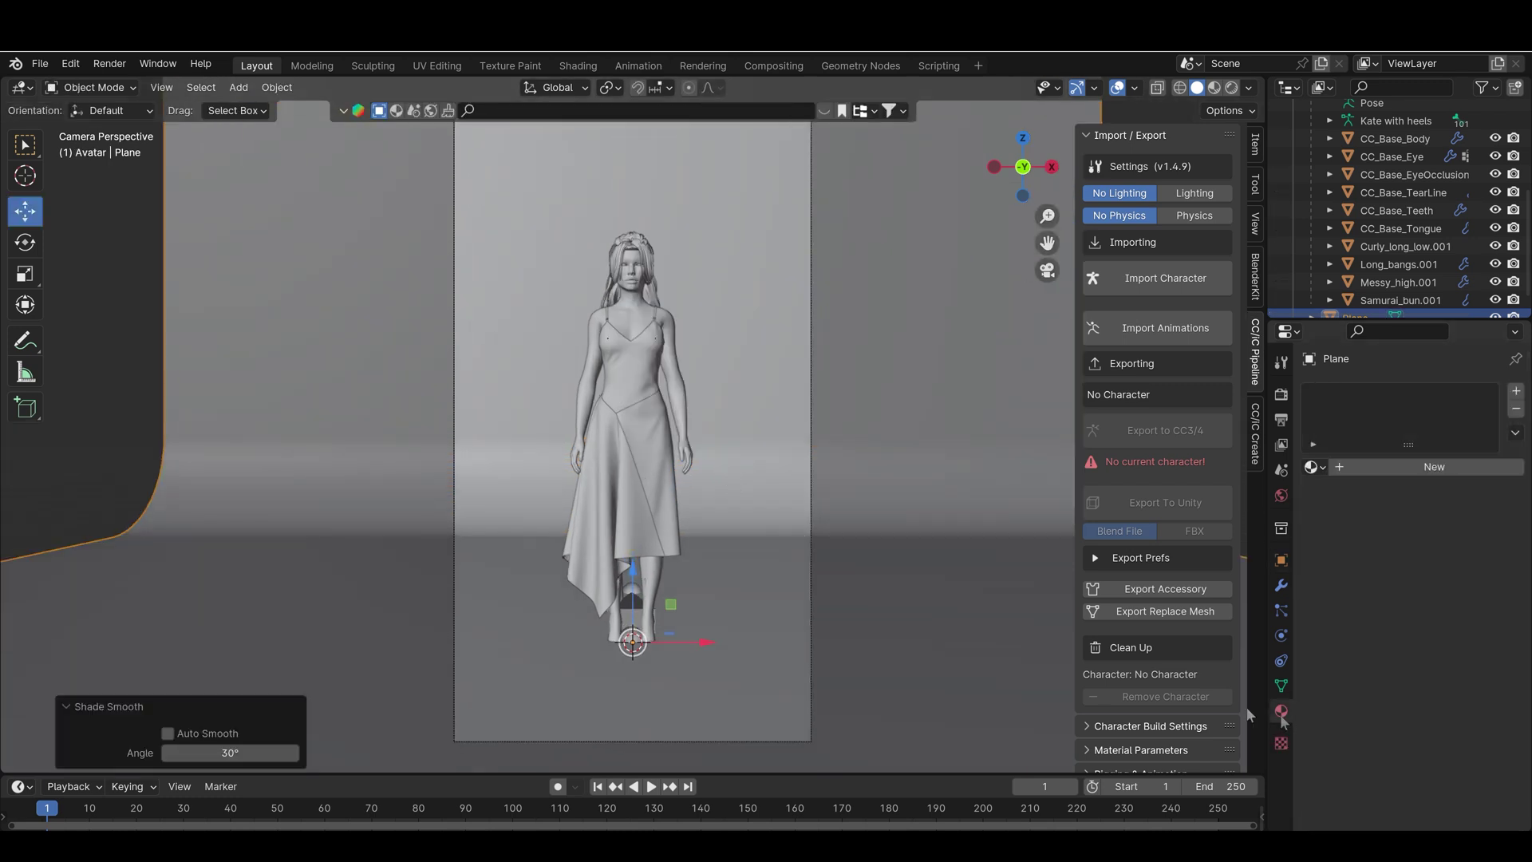
{"action": "left_click", "coordinate": [1231, 94]}
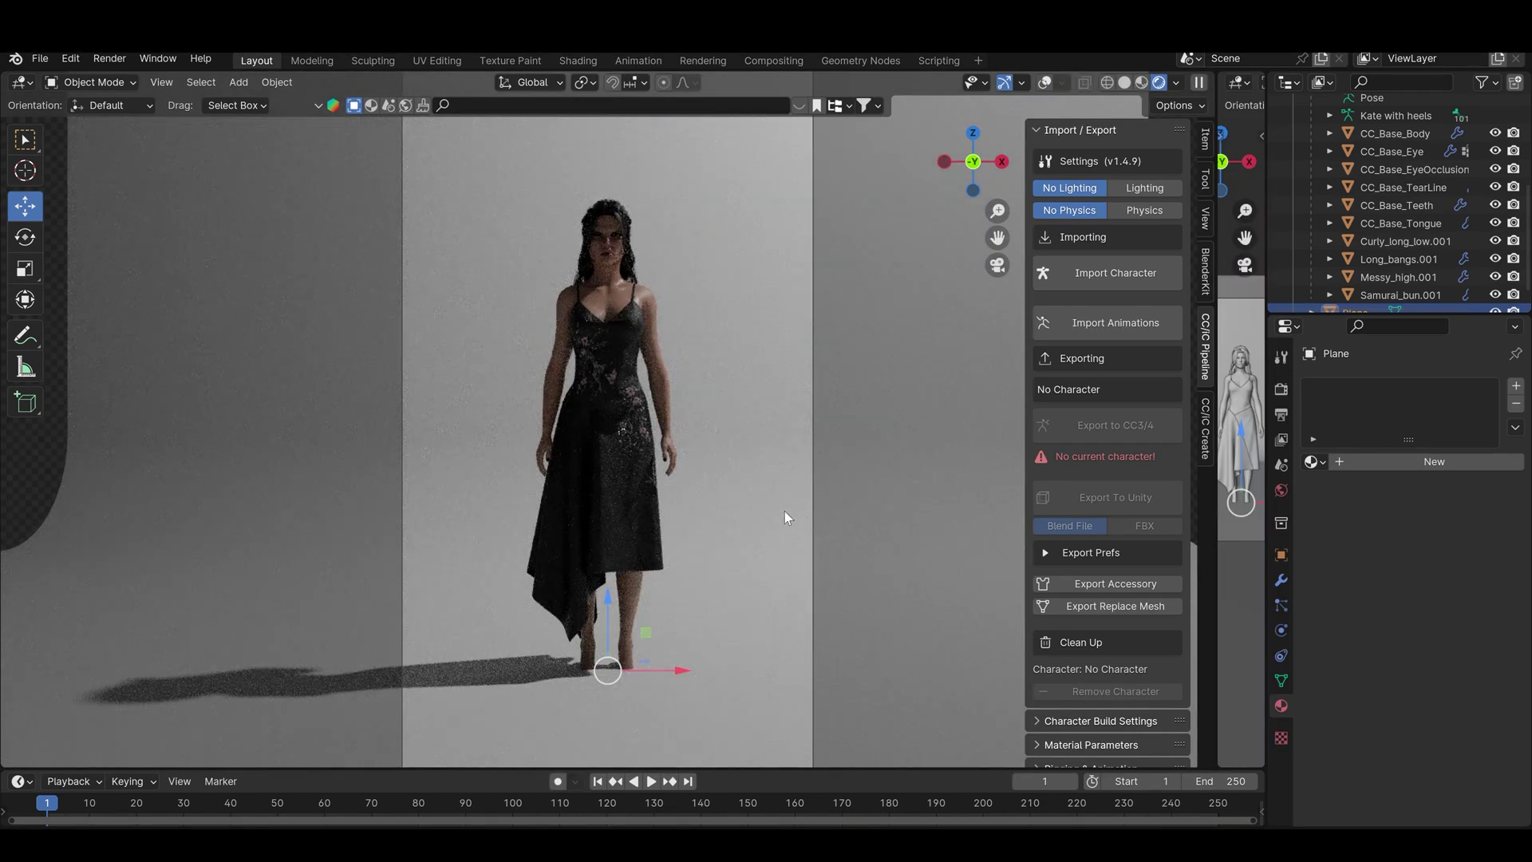
{"action": "scroll", "coordinate": [820, 419], "scroll_direction": "up", "scroll_amount": 2}
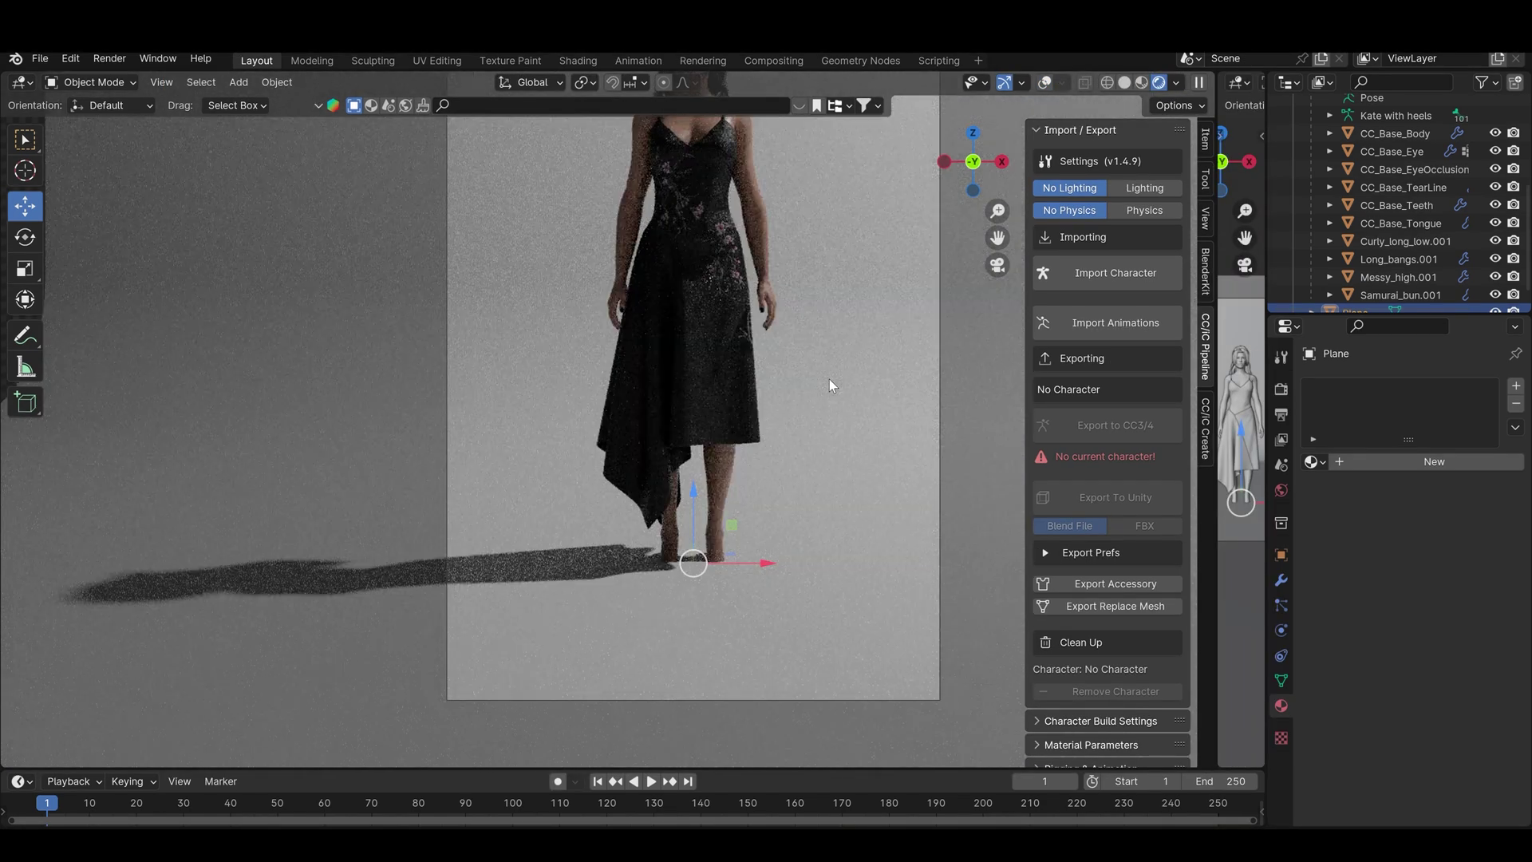
- Lower the backdrop plane about 0.0226 m along Z, checked from the front view, to meet the heels
{"action": "left_click", "coordinate": [1042, 82]}
{"action": "scroll", "coordinate": [849, 540], "scroll_direction": "up", "scroll_amount": 1}
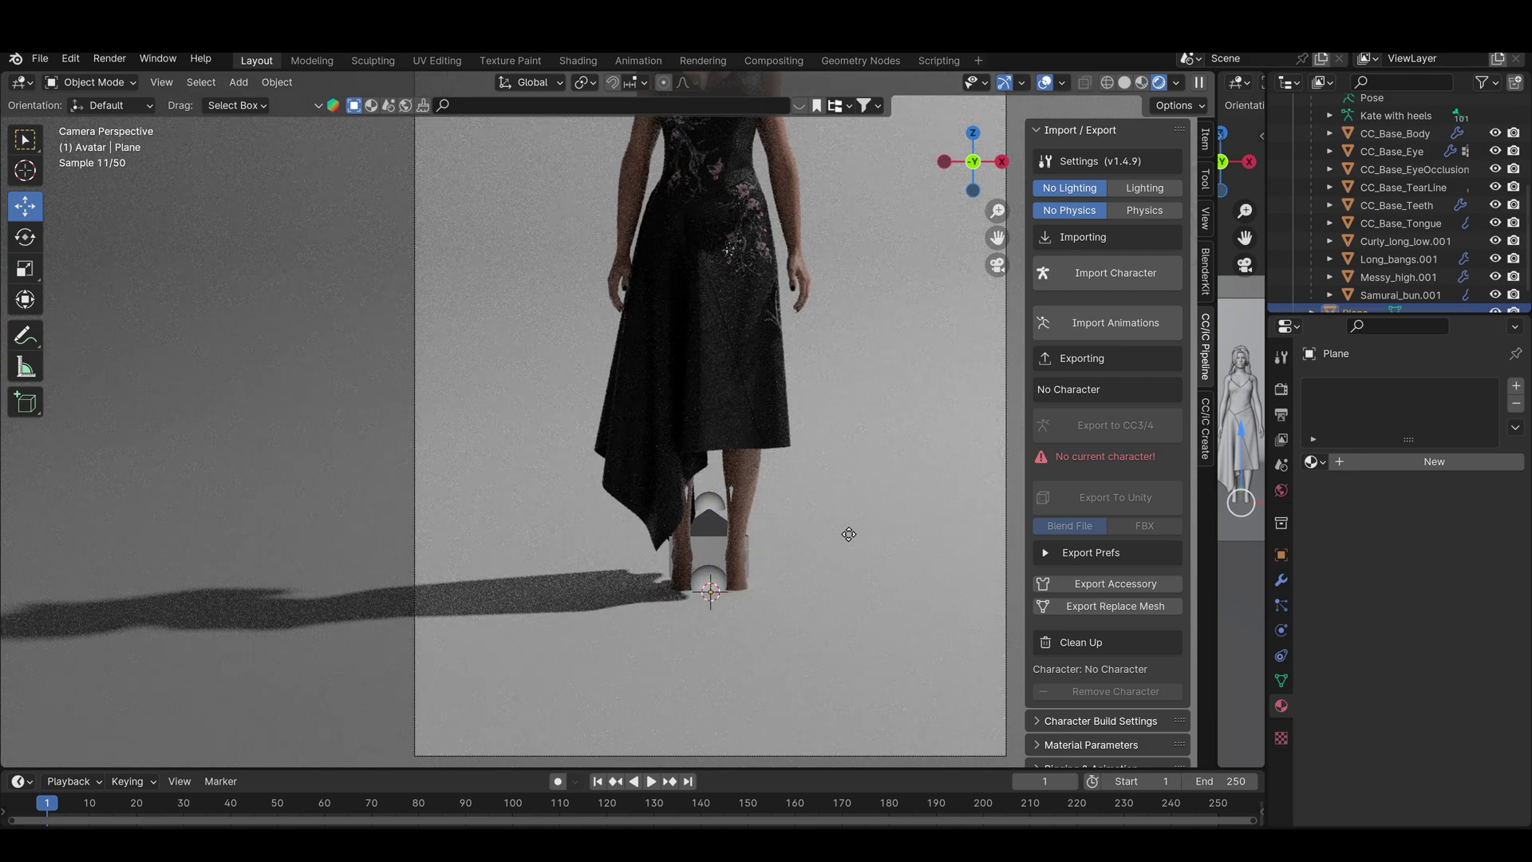
{"action": "key", "text": "g"}
{"action": "key", "text": "z"}
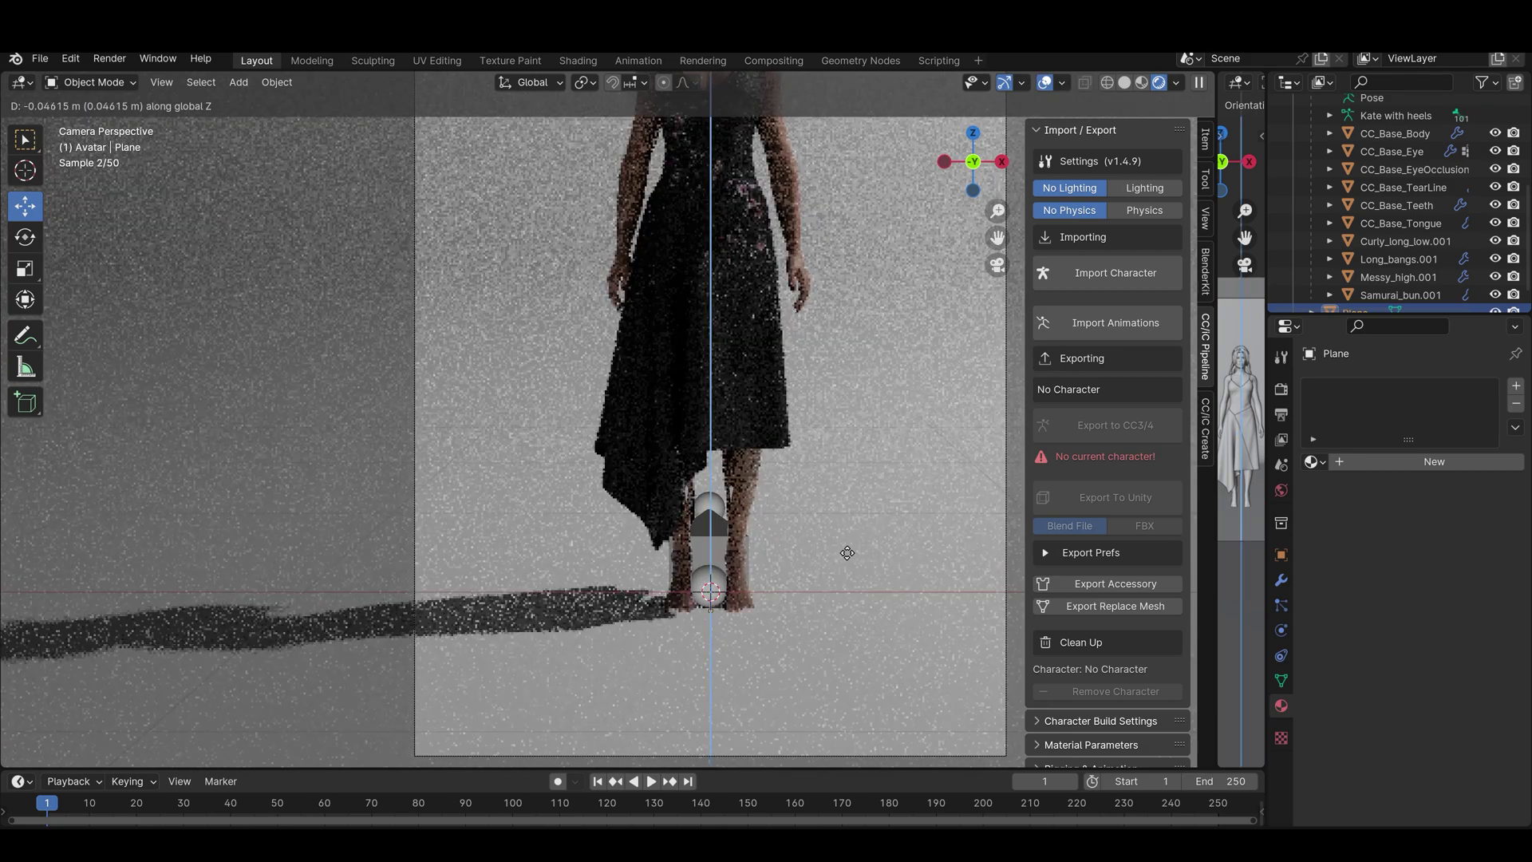
{"action": "left_click", "coordinate": [847, 553]}
{"action": "left_click", "coordinate": [972, 161]}
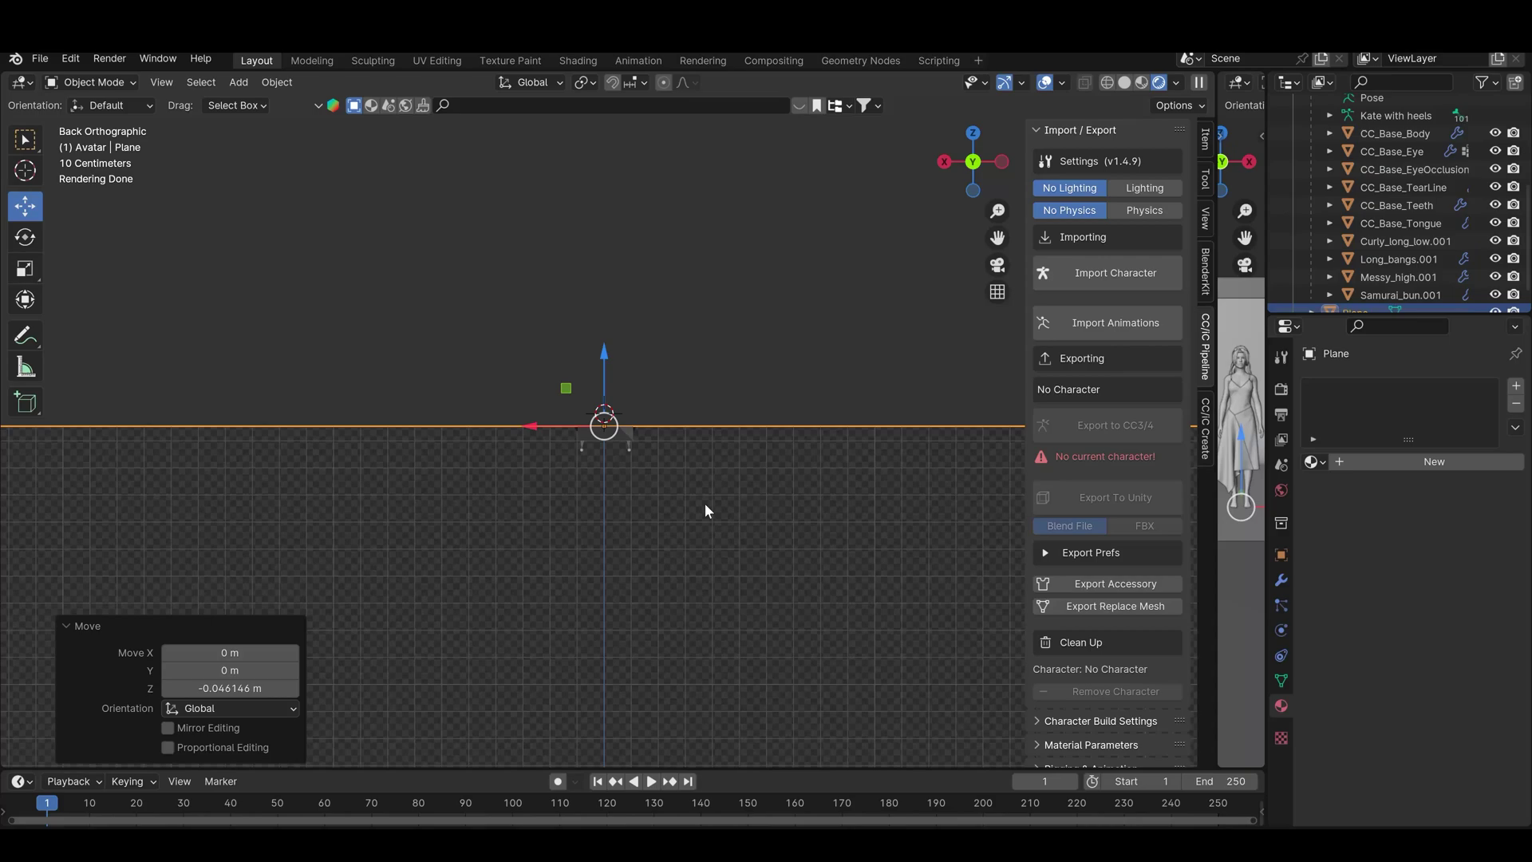
{"action": "left_click", "coordinate": [973, 161]}
{"action": "scroll", "coordinate": [654, 413], "scroll_direction": "up", "scroll_amount": 4}
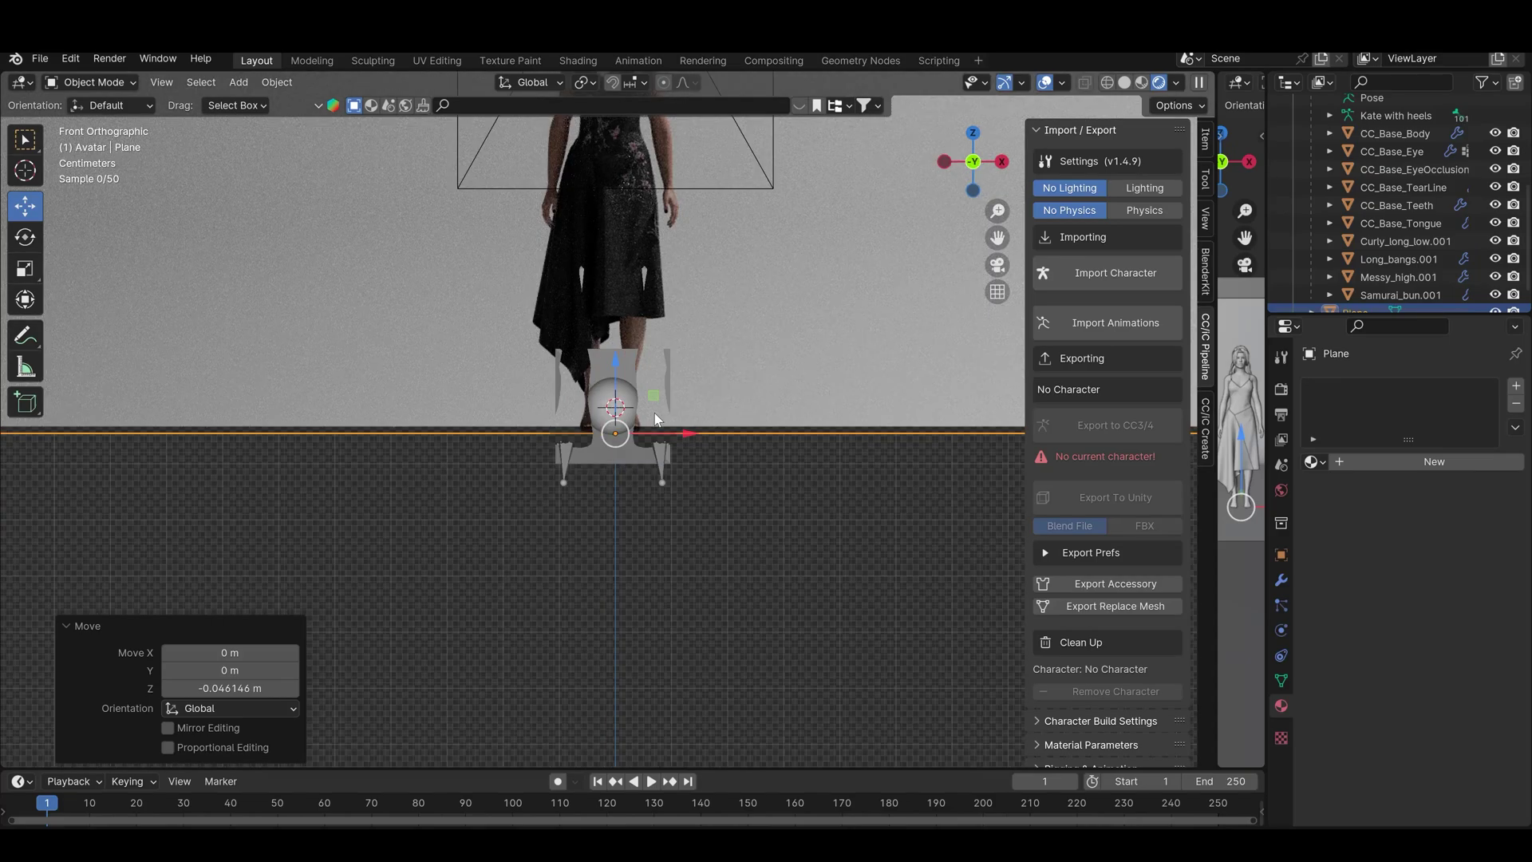
{"action": "key", "text": "g"}
{"action": "key", "text": "z"}
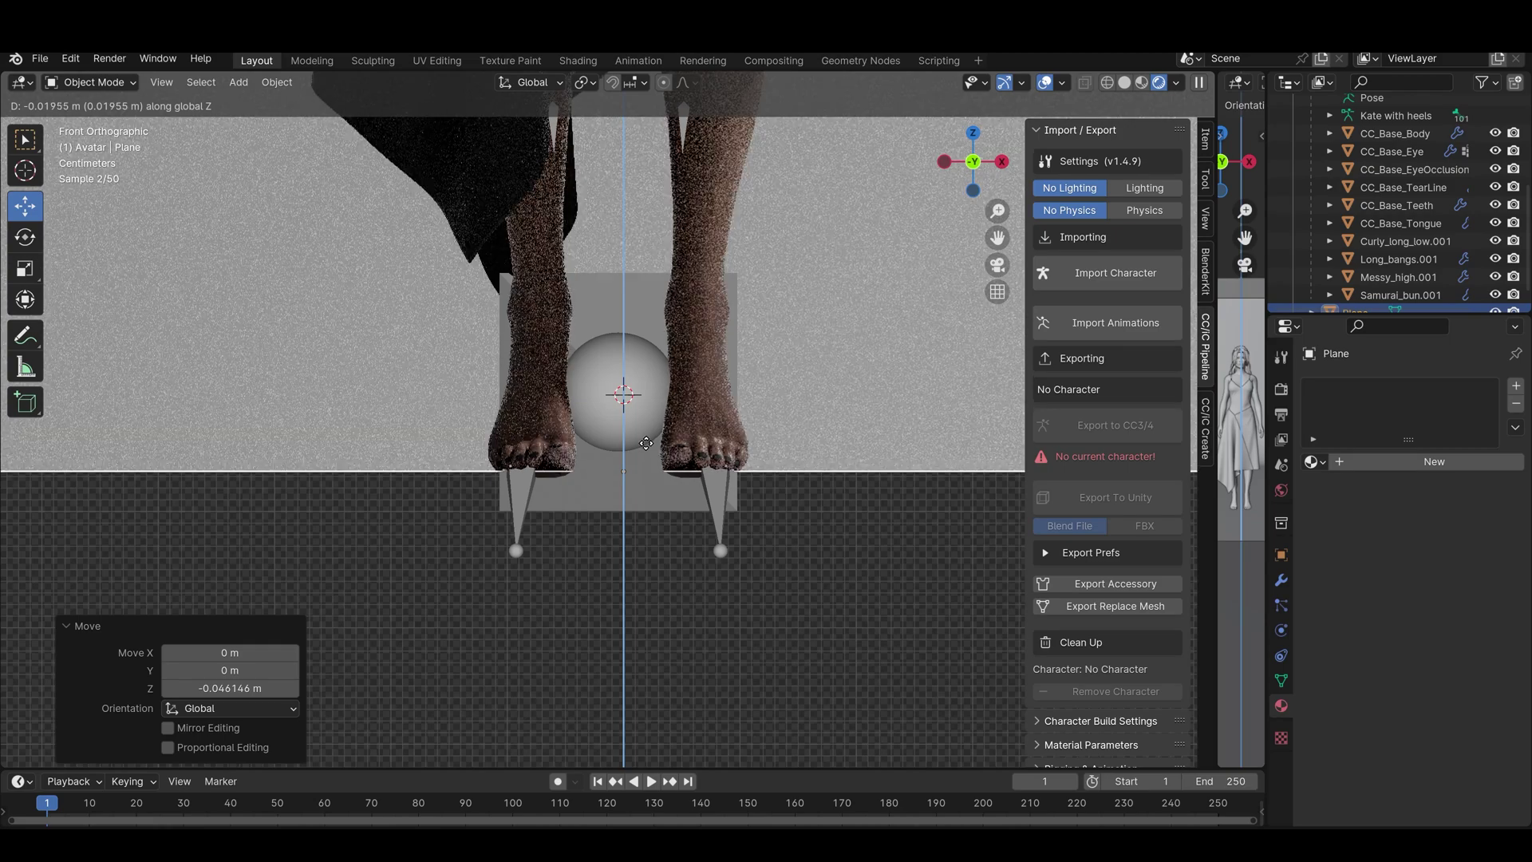
{"action": "left_click", "coordinate": [644, 447]}
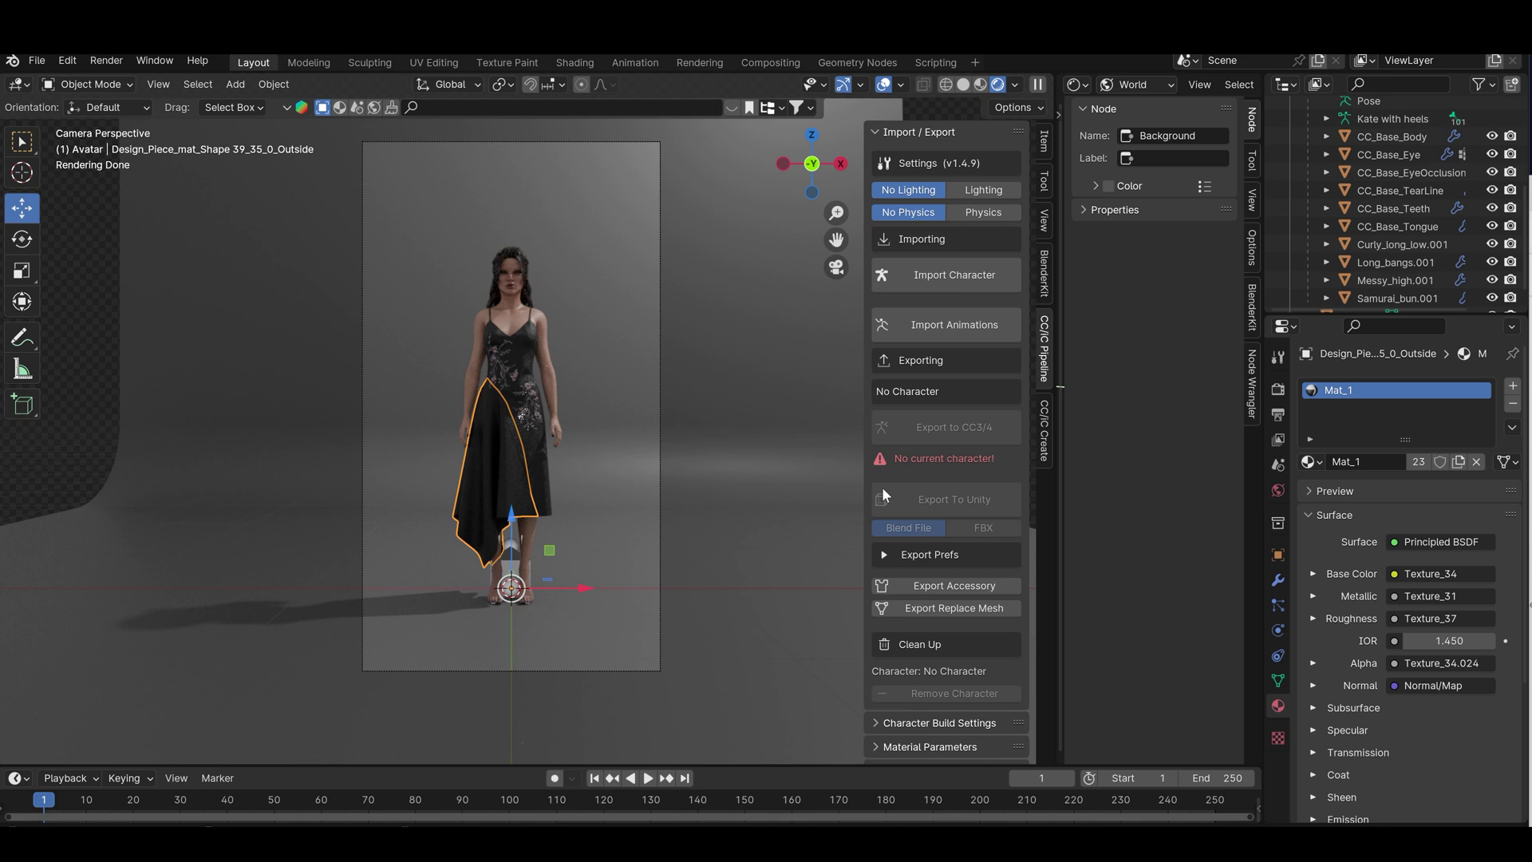
- Select the dress's front side panel and show its Object material nodes in the Shader Editor
{"action": "left_click", "coordinate": [538, 438]}
{"action": "left_click_drag", "start_coordinate": [1064, 228], "coordinate": [1273, 286]}
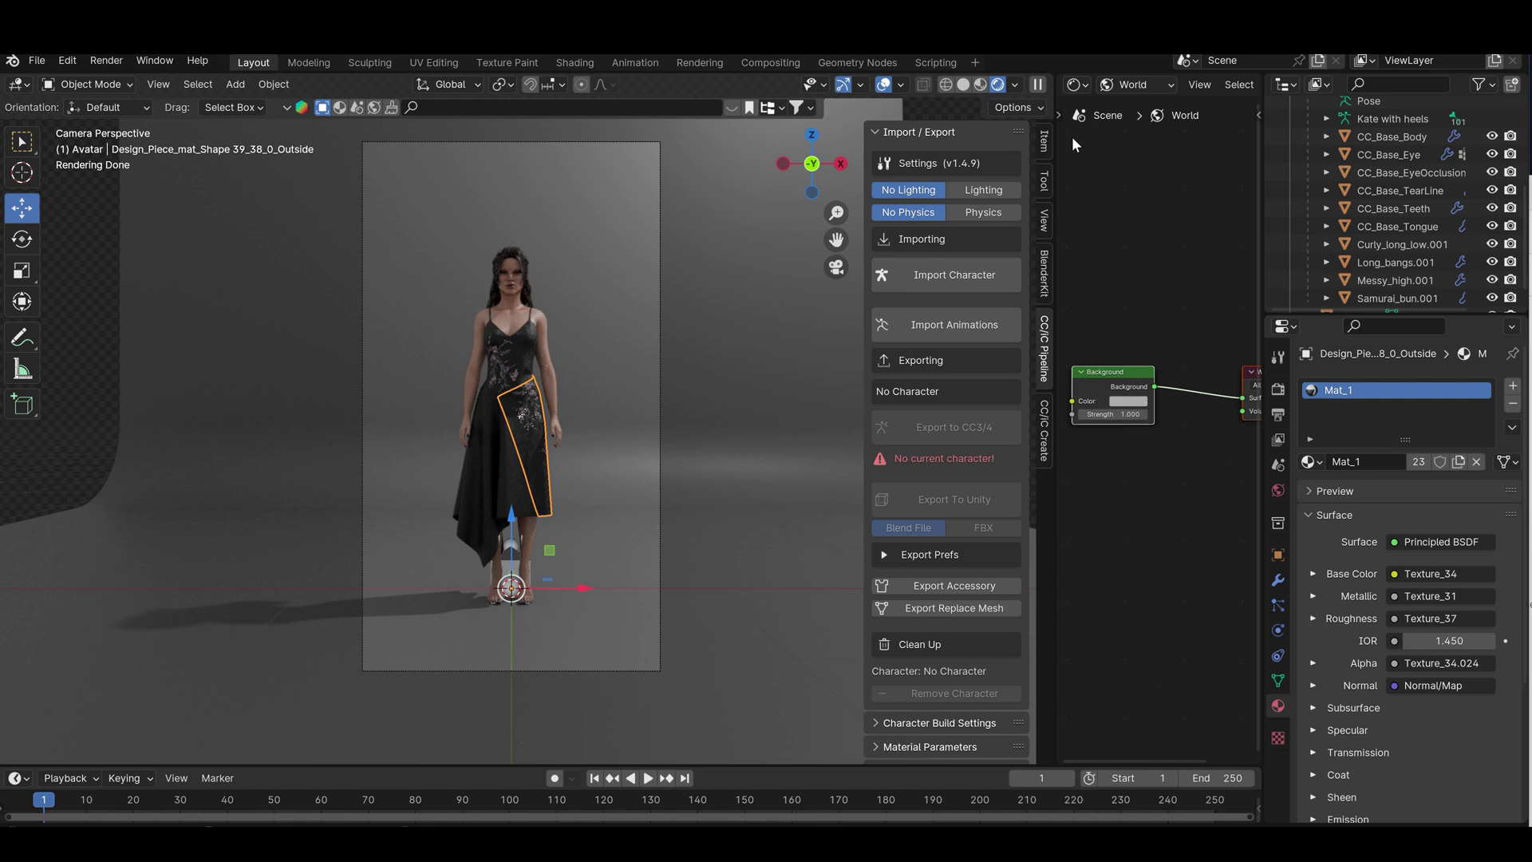
{"action": "left_click", "coordinate": [1109, 85]}
{"action": "left_click", "coordinate": [1133, 128]}
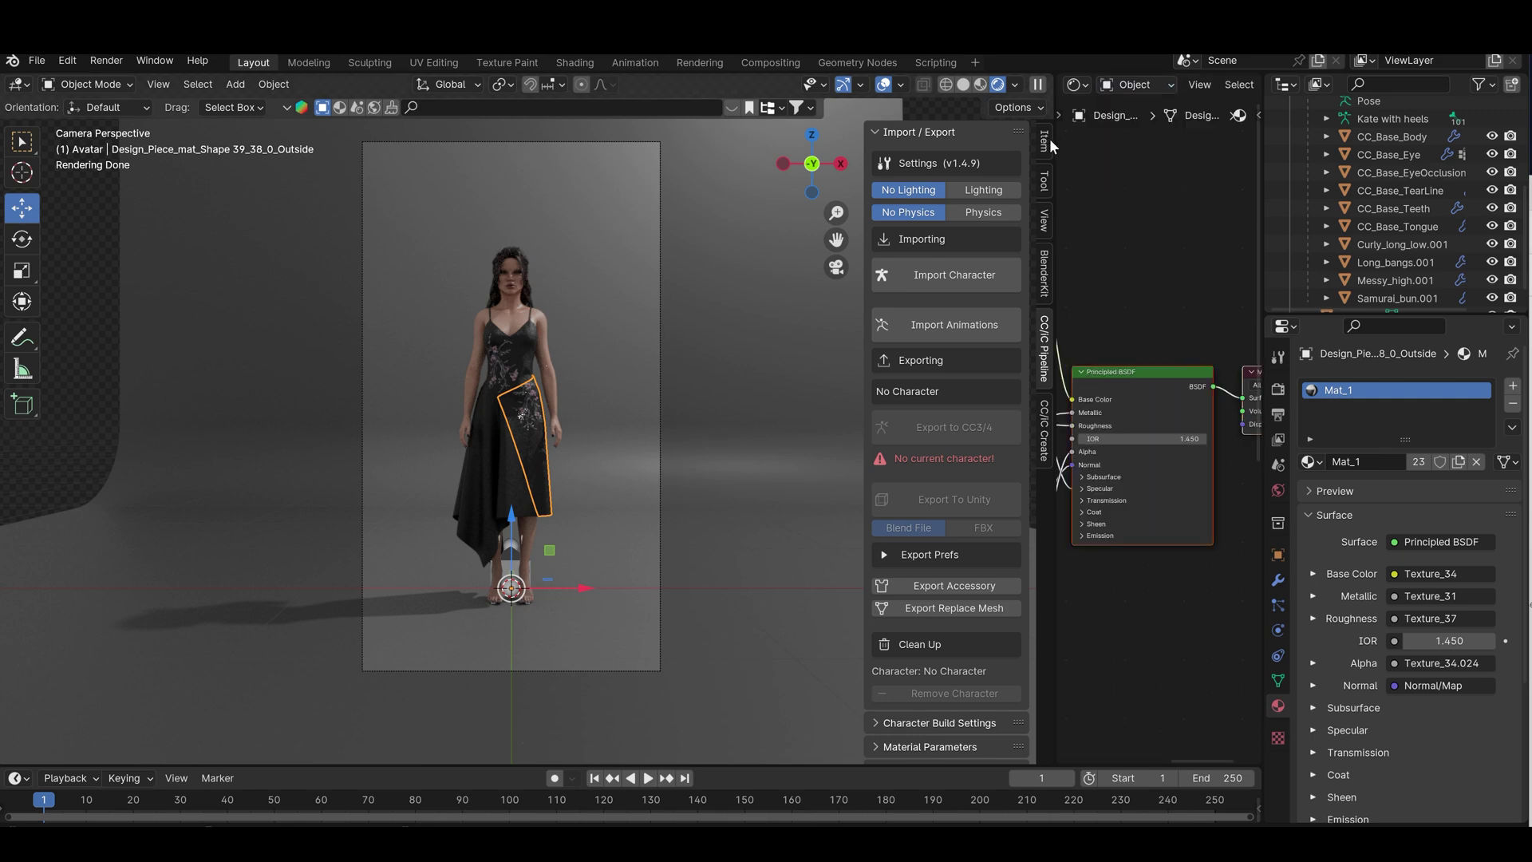
{"action": "left_click_drag", "start_coordinate": [1050, 137], "coordinate": [784, 191]}
{"action": "scroll", "coordinate": [958, 399], "scroll_direction": "up", "scroll_amount": 3}
{"action": "scroll", "coordinate": [383, 407], "scroll_direction": "up", "scroll_amount": 6}
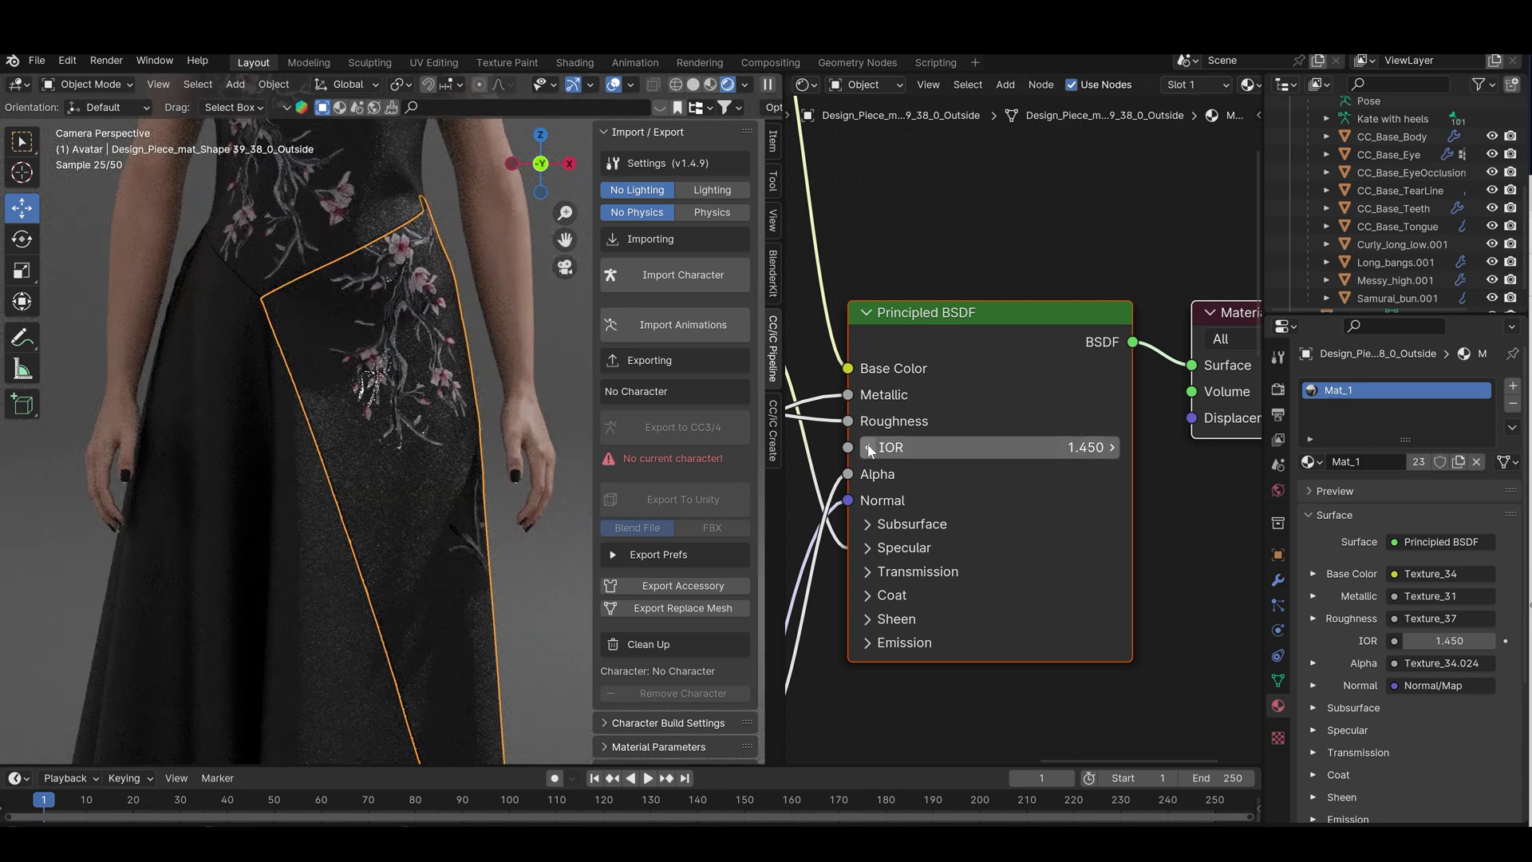
- Unlink the roughness texture and set the Principled BSDF Roughness to a fixed 0.324
{"action": "left_click_drag", "start_coordinate": [848, 421], "coordinate": [842, 437]}
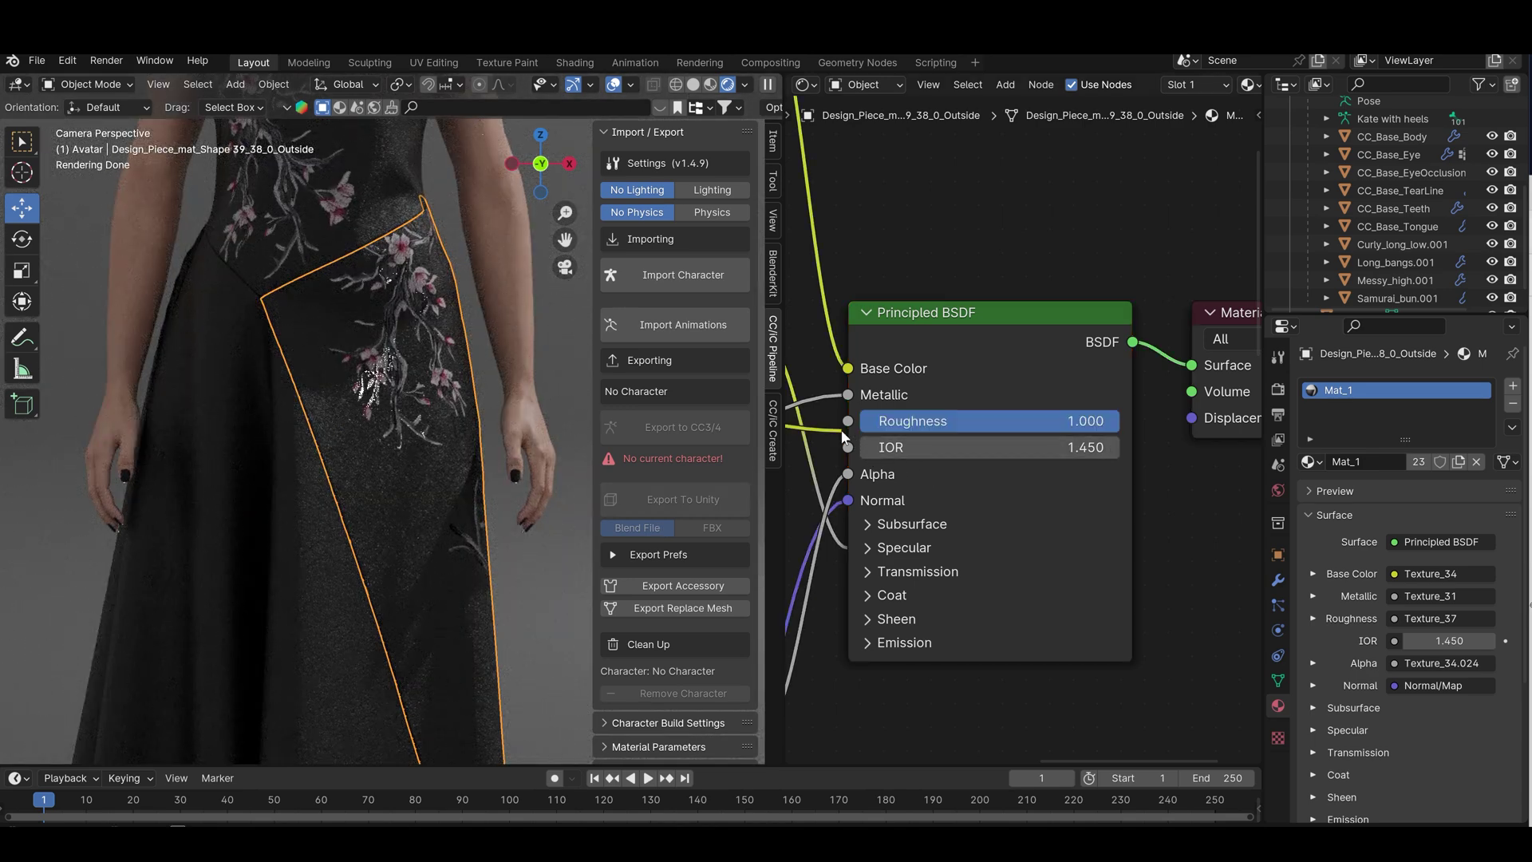
{"action": "left_click", "coordinate": [974, 416]}
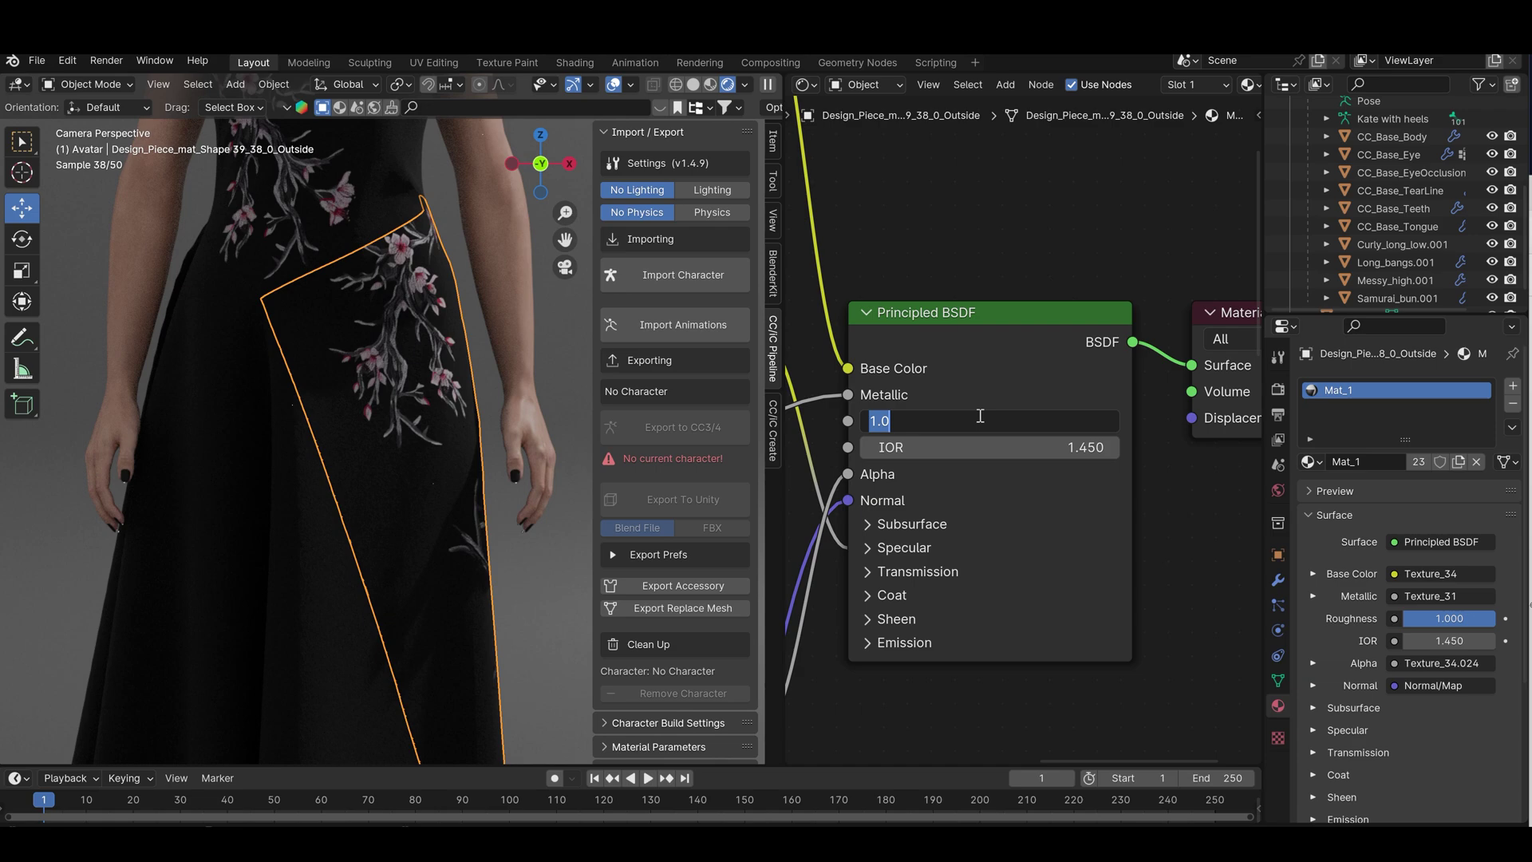
{"action": "type", "text": "0.5"}
{"action": "key", "text": "Return"}
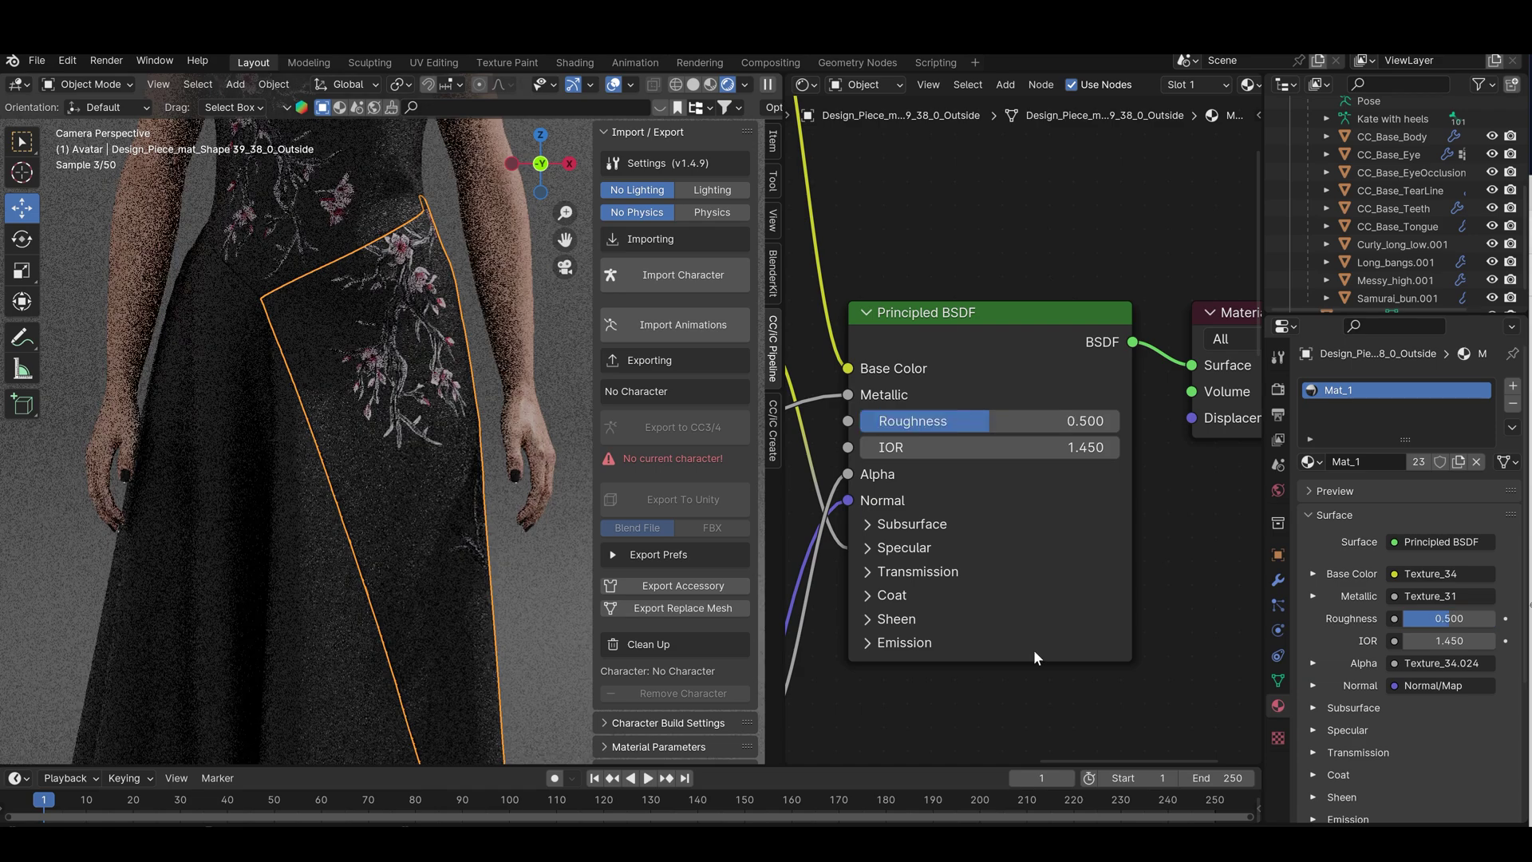
{"action": "left_click_drag", "start_coordinate": [988, 420], "coordinate": [943, 421]}
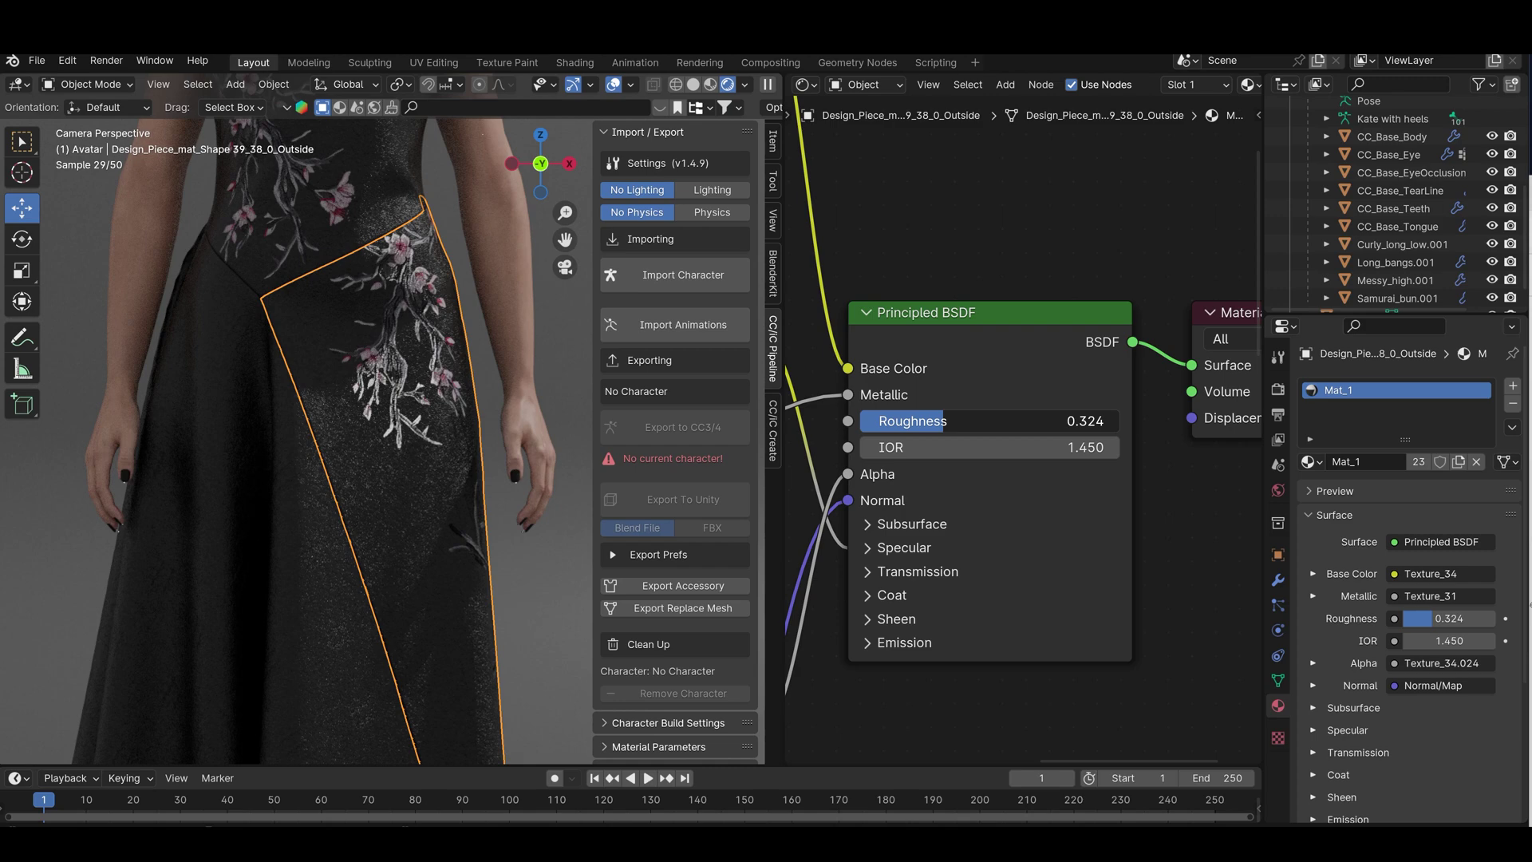
{"action": "scroll", "coordinate": [992, 601], "scroll_direction": "down", "scroll_amount": 3}
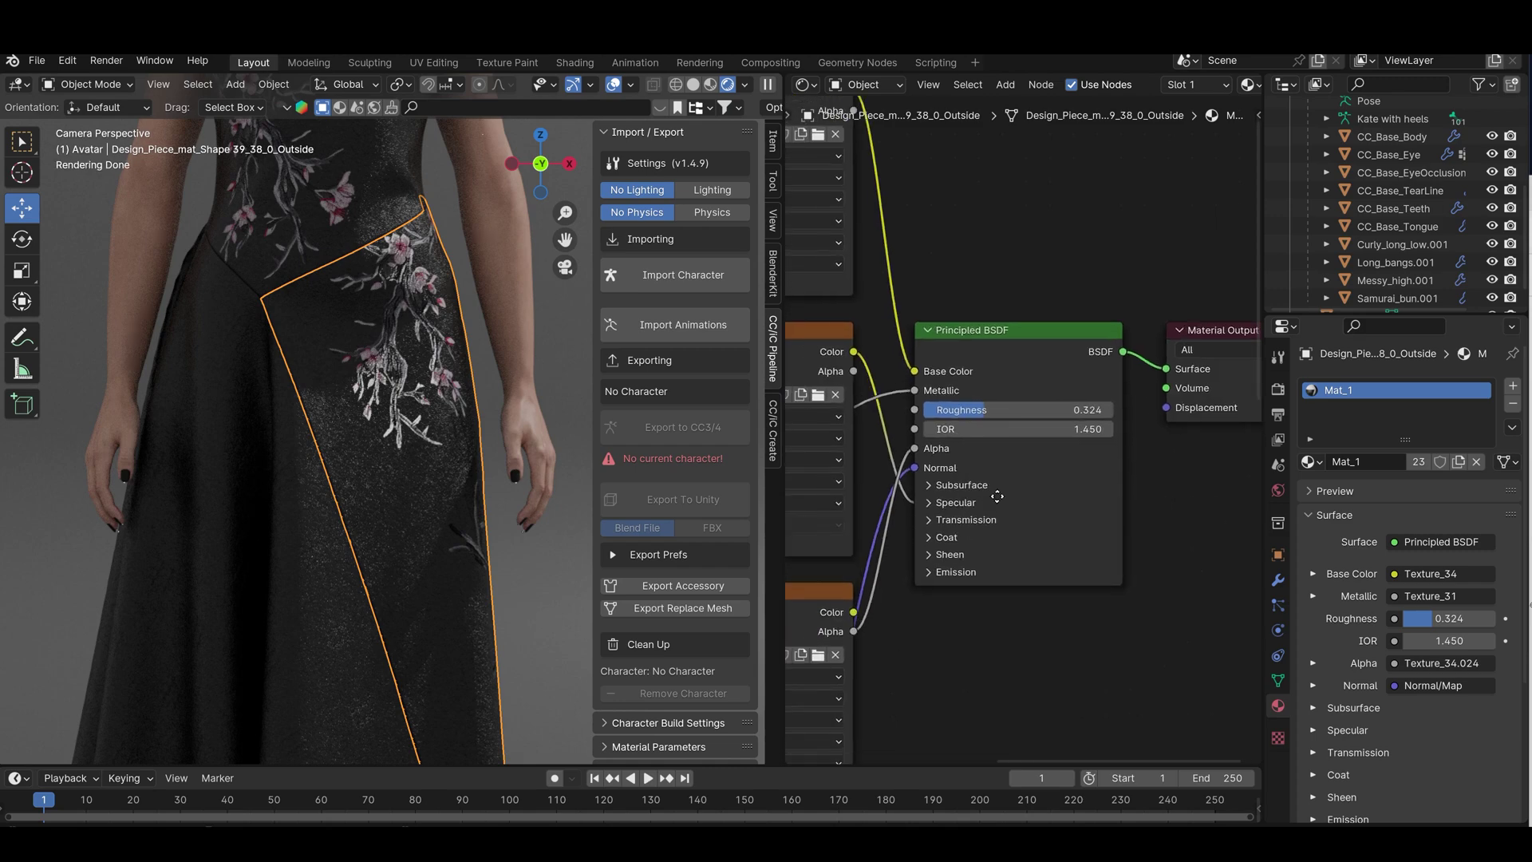
{"action": "middle_click_drag", "start_coordinate": [872, 680], "coordinate": [992, 601]}
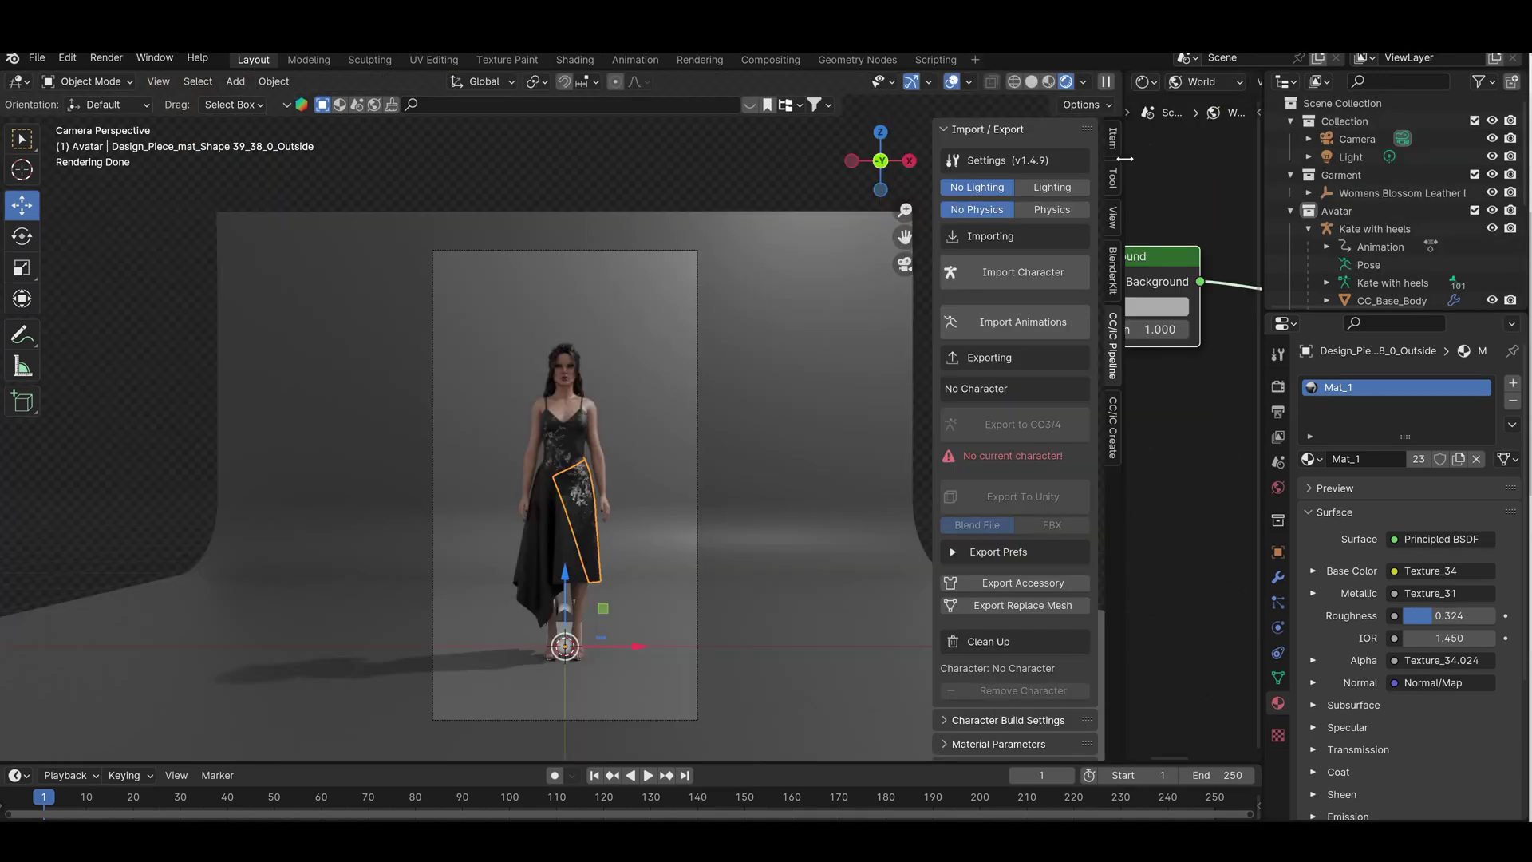
- Set the World shader's Background colour to black by dragging its Value to 0
{"action": "left_click_drag", "start_coordinate": [1125, 159], "coordinate": [933, 159]}
{"action": "left_click", "coordinate": [1013, 82]}
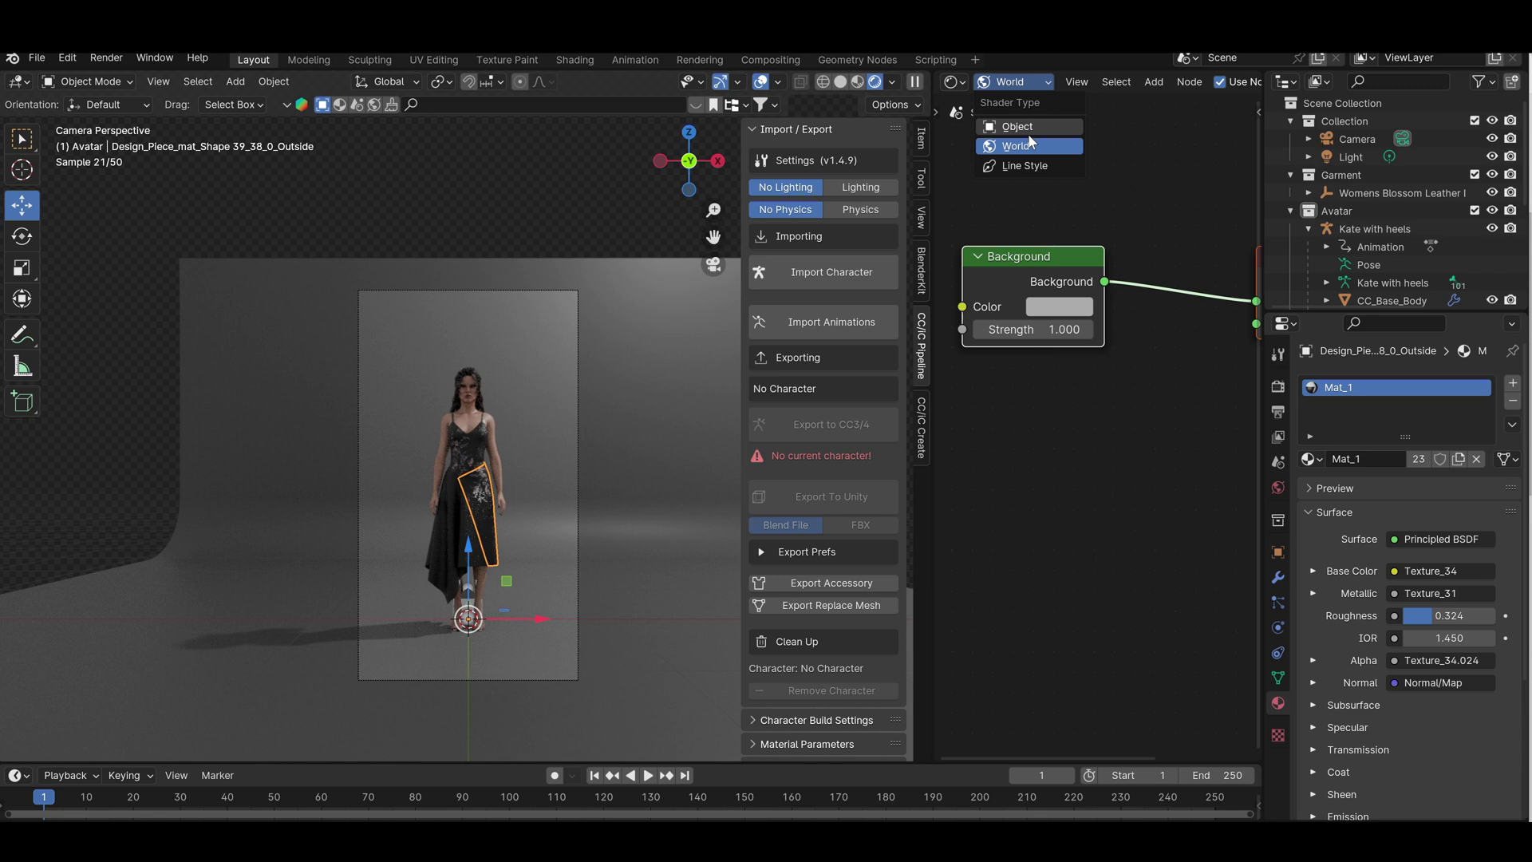
{"action": "left_click", "coordinate": [1029, 144]}
{"action": "left_click", "coordinate": [1062, 310]}
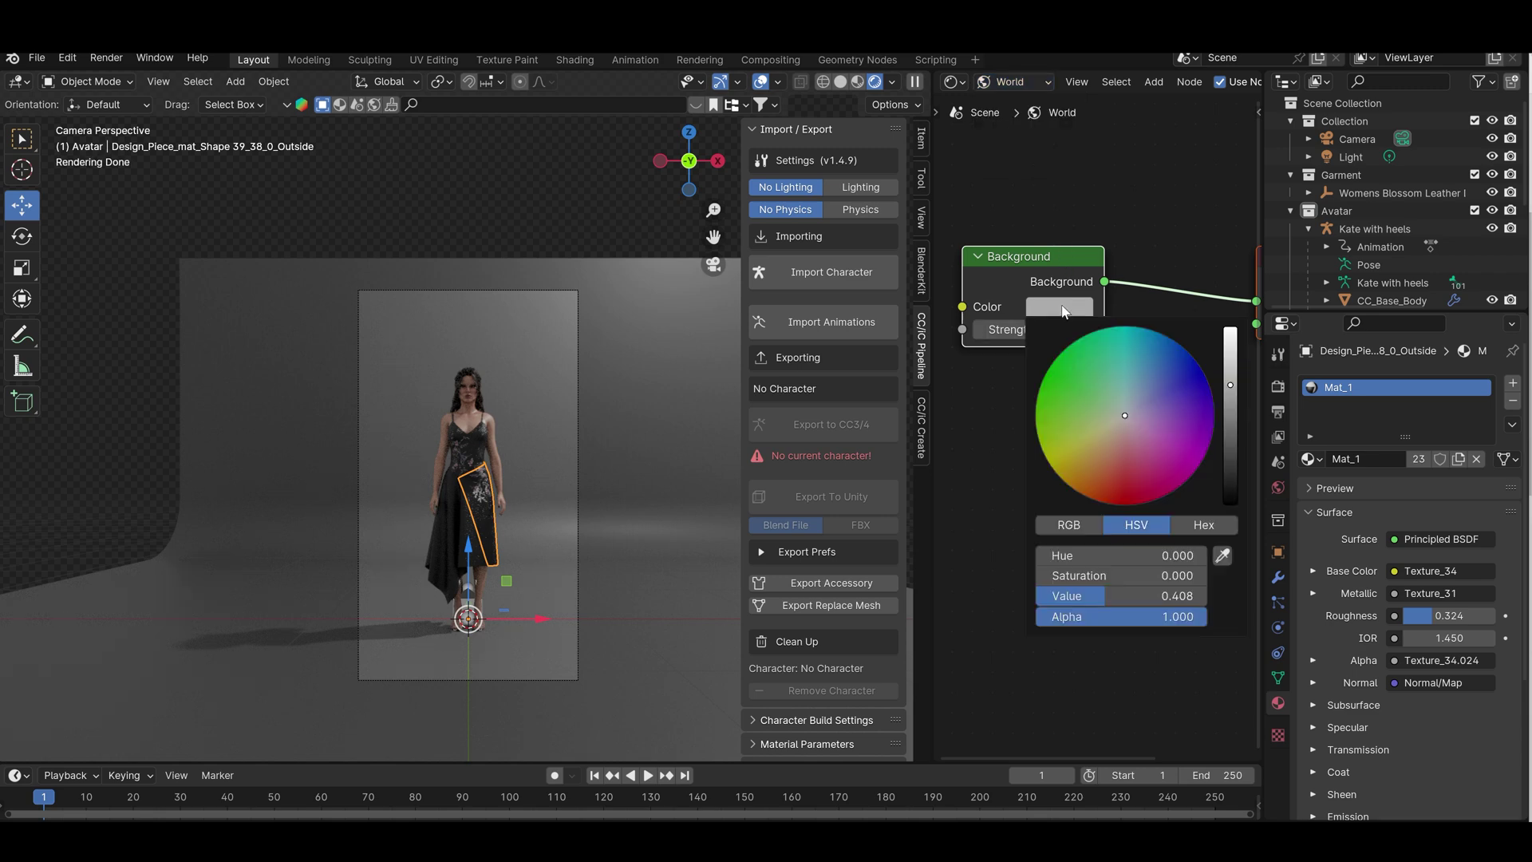
{"action": "left_click_drag", "start_coordinate": [1227, 466], "coordinate": [1229, 511]}
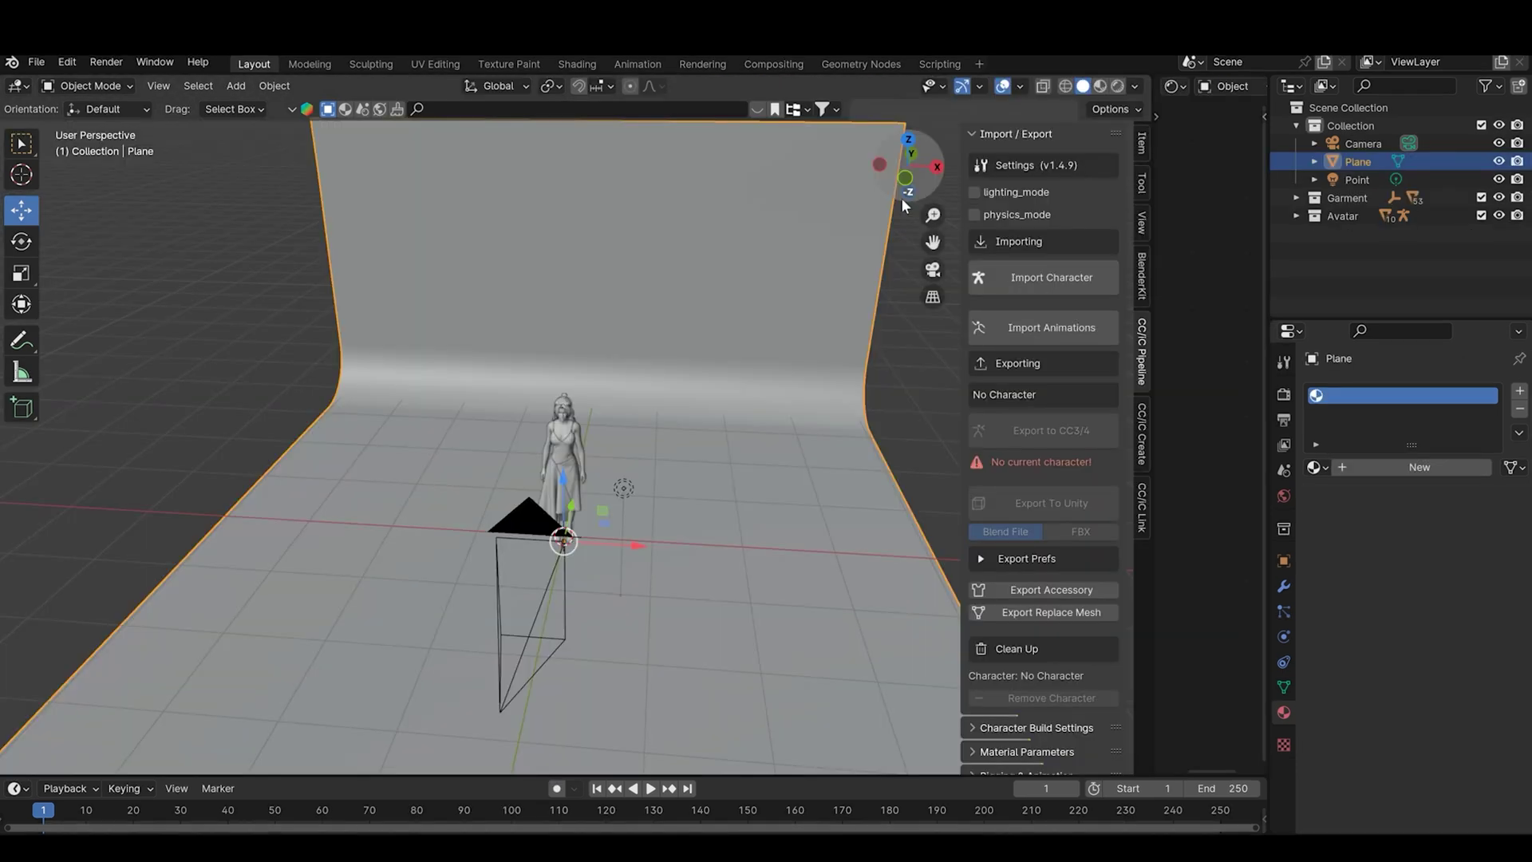
- Preview the scene through the camera in Rendered shading and bring up the Add menu
{"action": "left_click", "coordinate": [931, 270]}
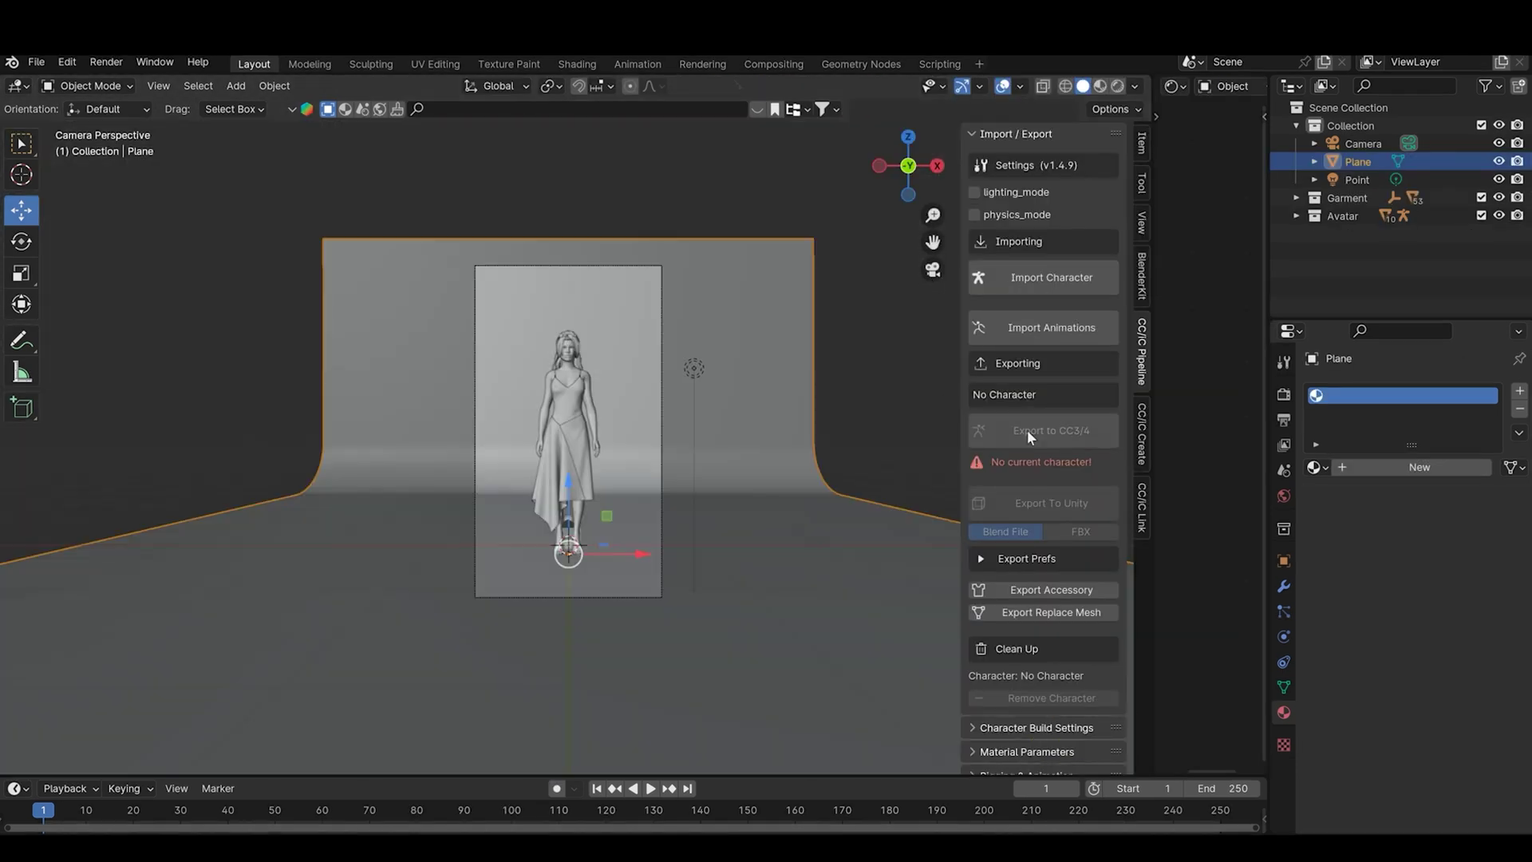
{"action": "left_click", "coordinate": [1116, 86]}
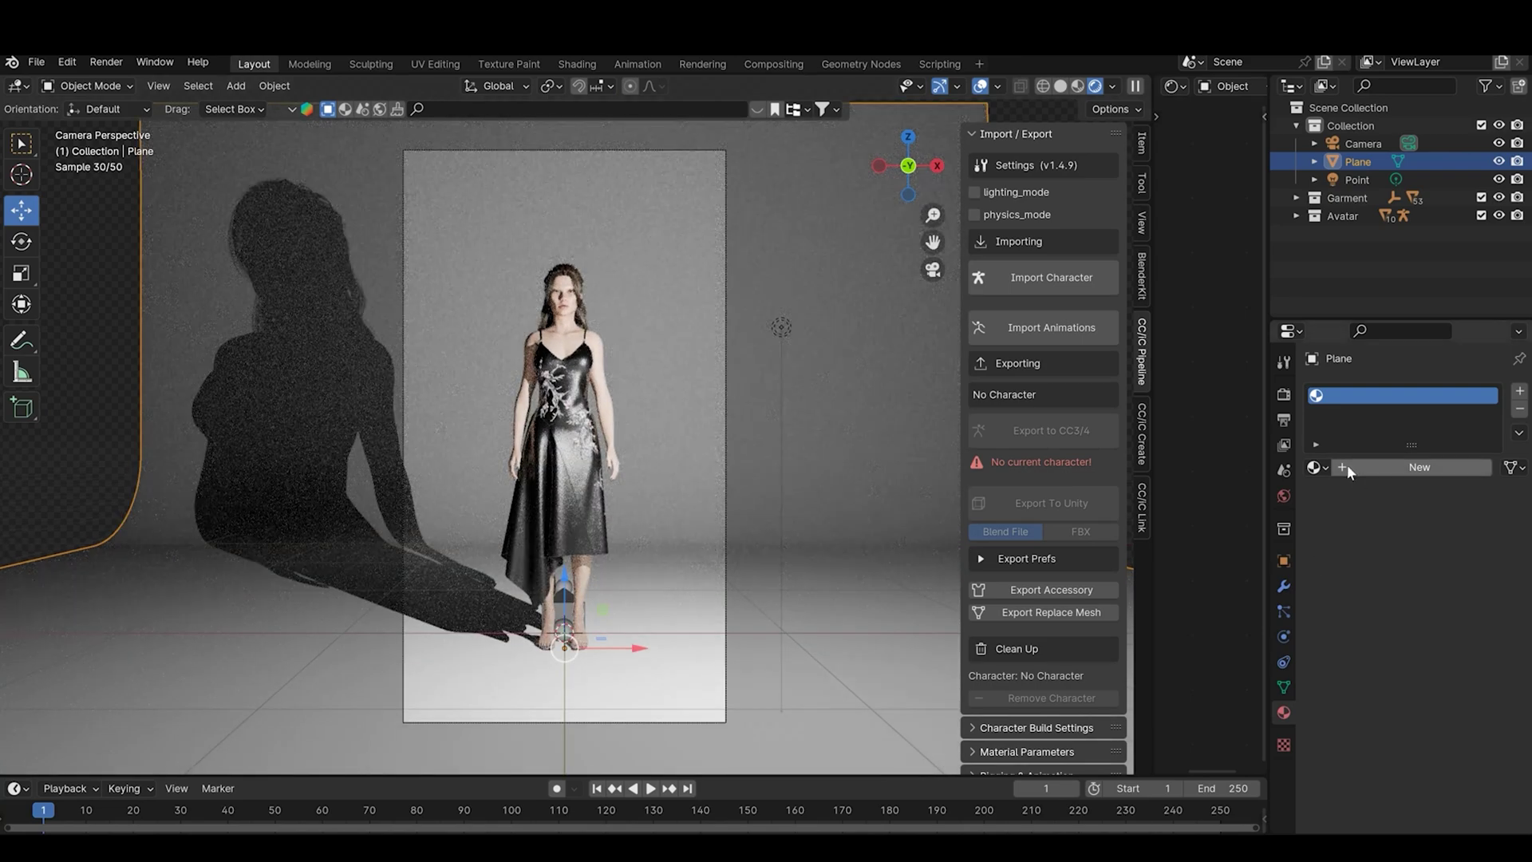
{"action": "scroll", "coordinate": [749, 365], "scroll_direction": "down", "scroll_amount": 3}
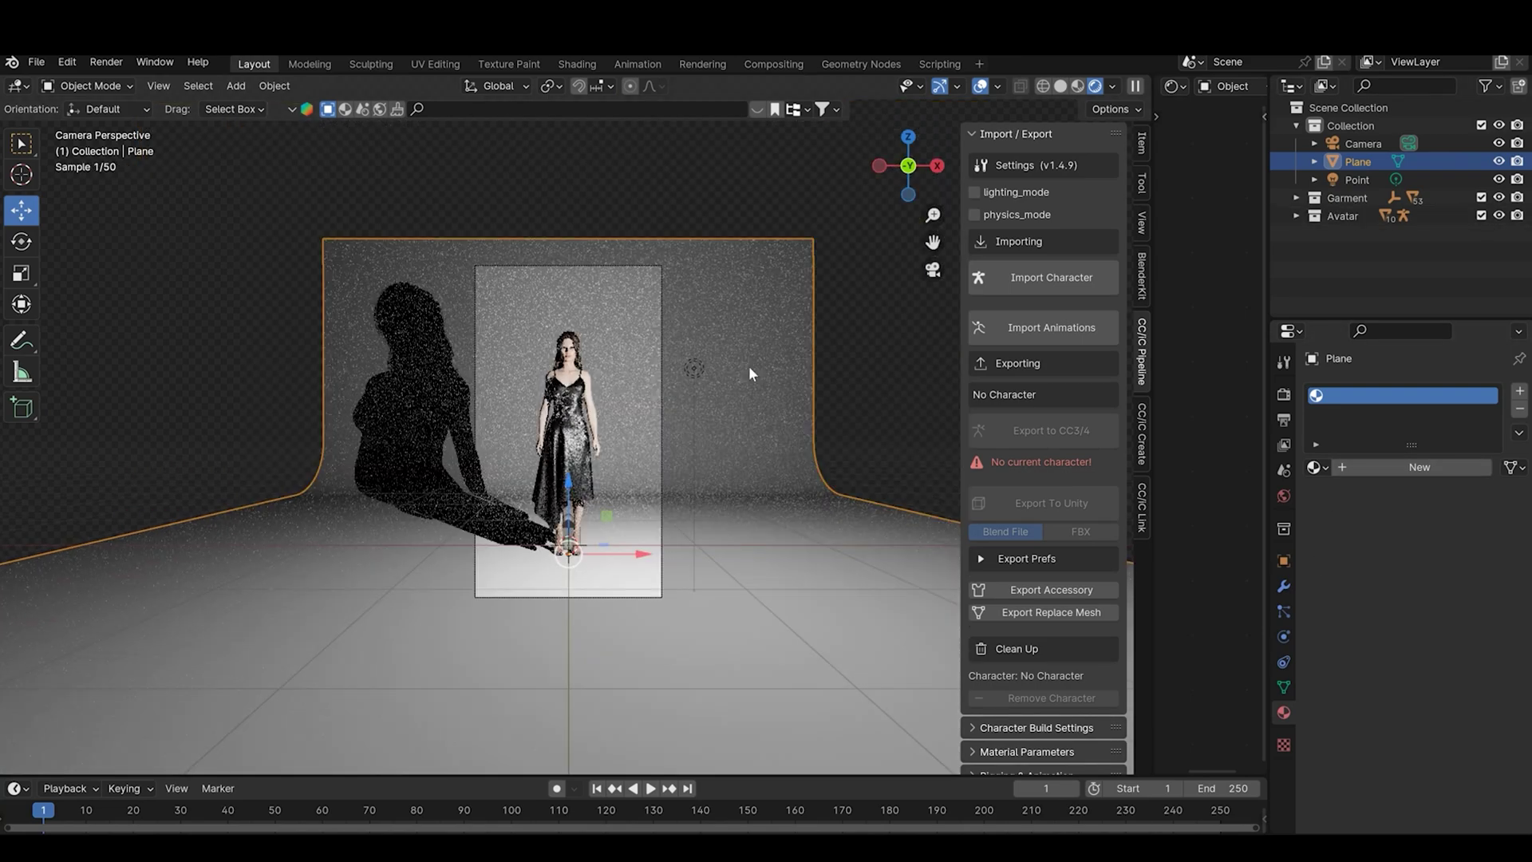
{"action": "key", "text": "shift+a"}
- Add a cube, raise it, and stretch it vertically to a height scale of 2.281
{"action": "mouse_move", "coordinate": [725, 394]}
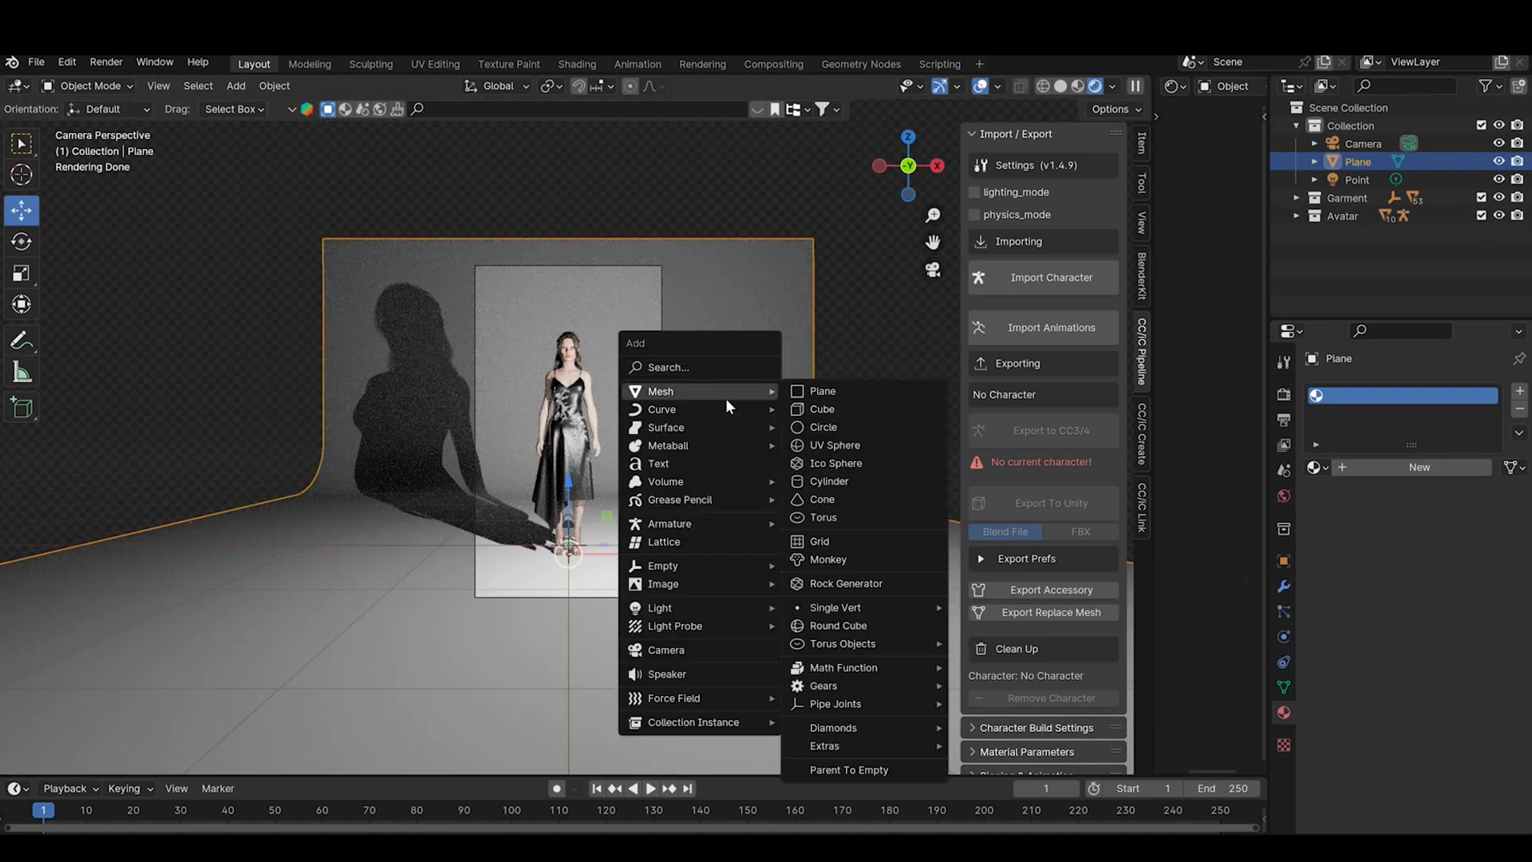
{"action": "left_click", "coordinate": [836, 409]}
{"action": "key", "text": "g"}
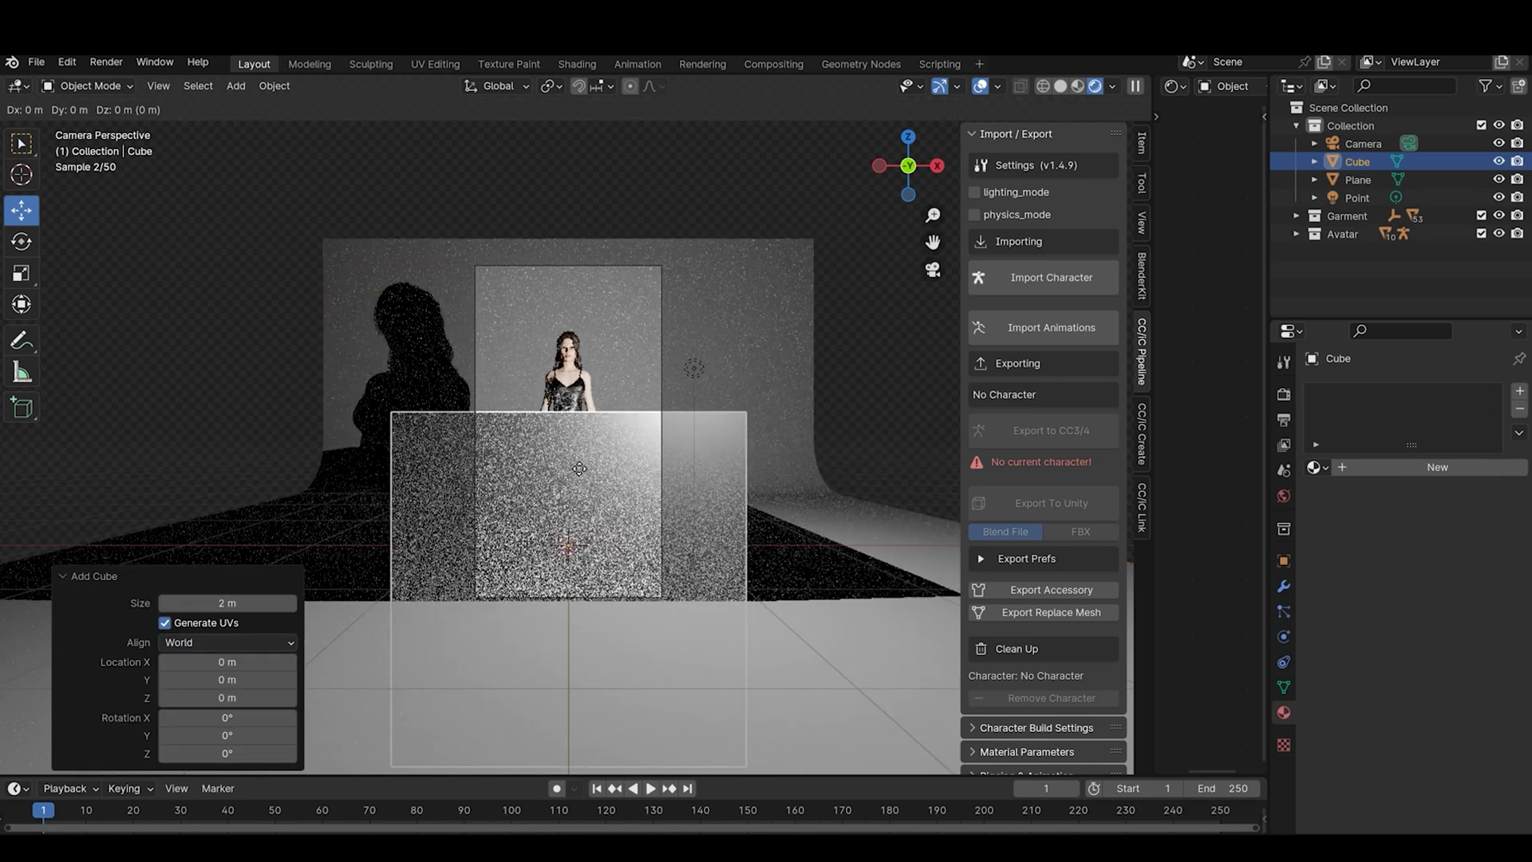
{"action": "key", "text": "z"}
{"action": "left_click", "coordinate": [588, 354]}
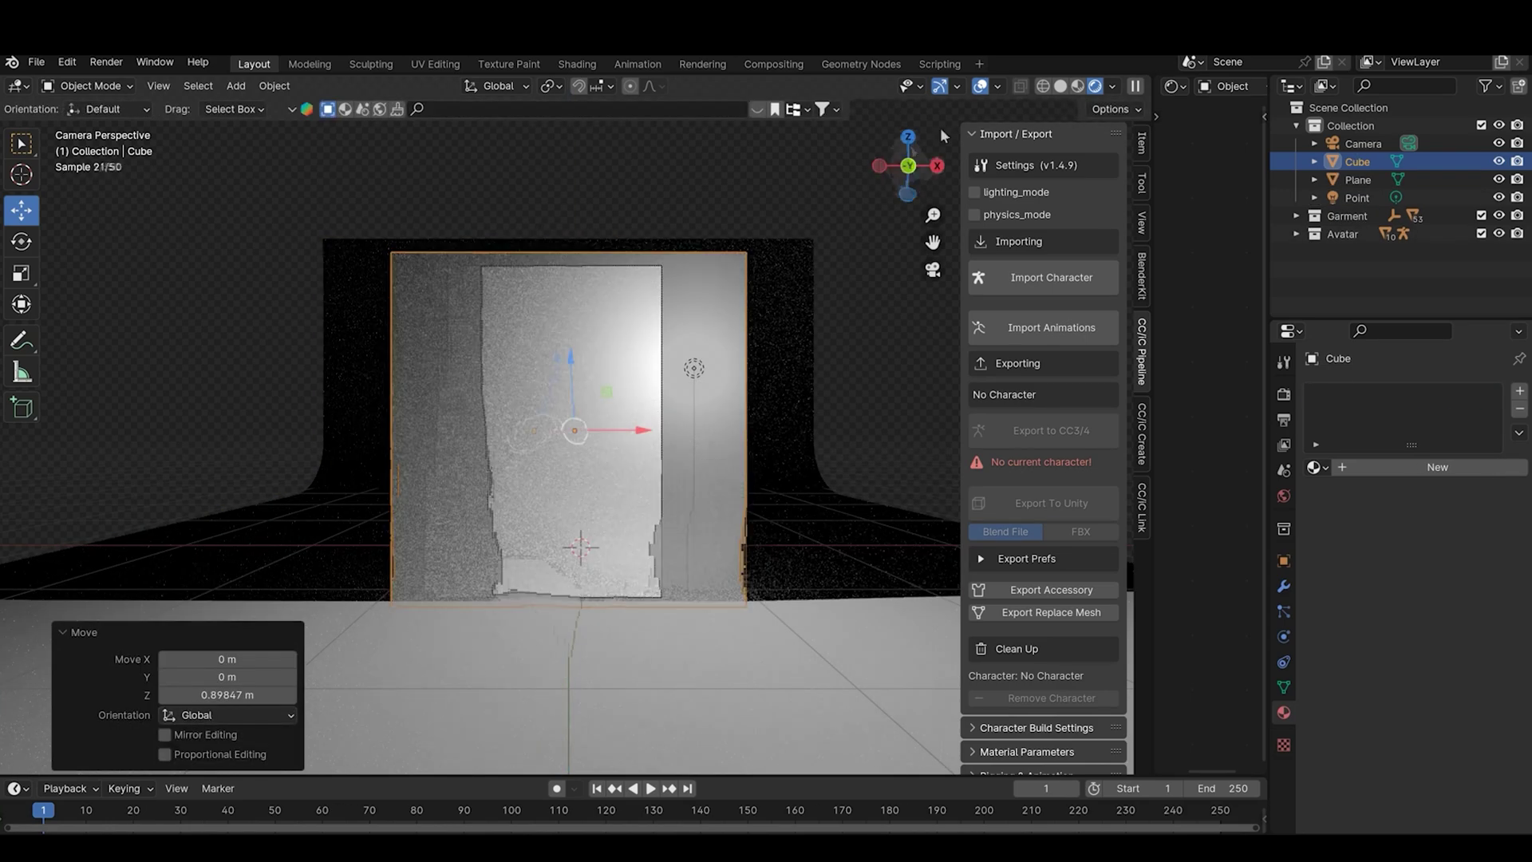
{"action": "left_click", "coordinate": [936, 165]}
{"action": "scroll", "coordinate": [509, 428], "scroll_direction": "up", "scroll_amount": 2}
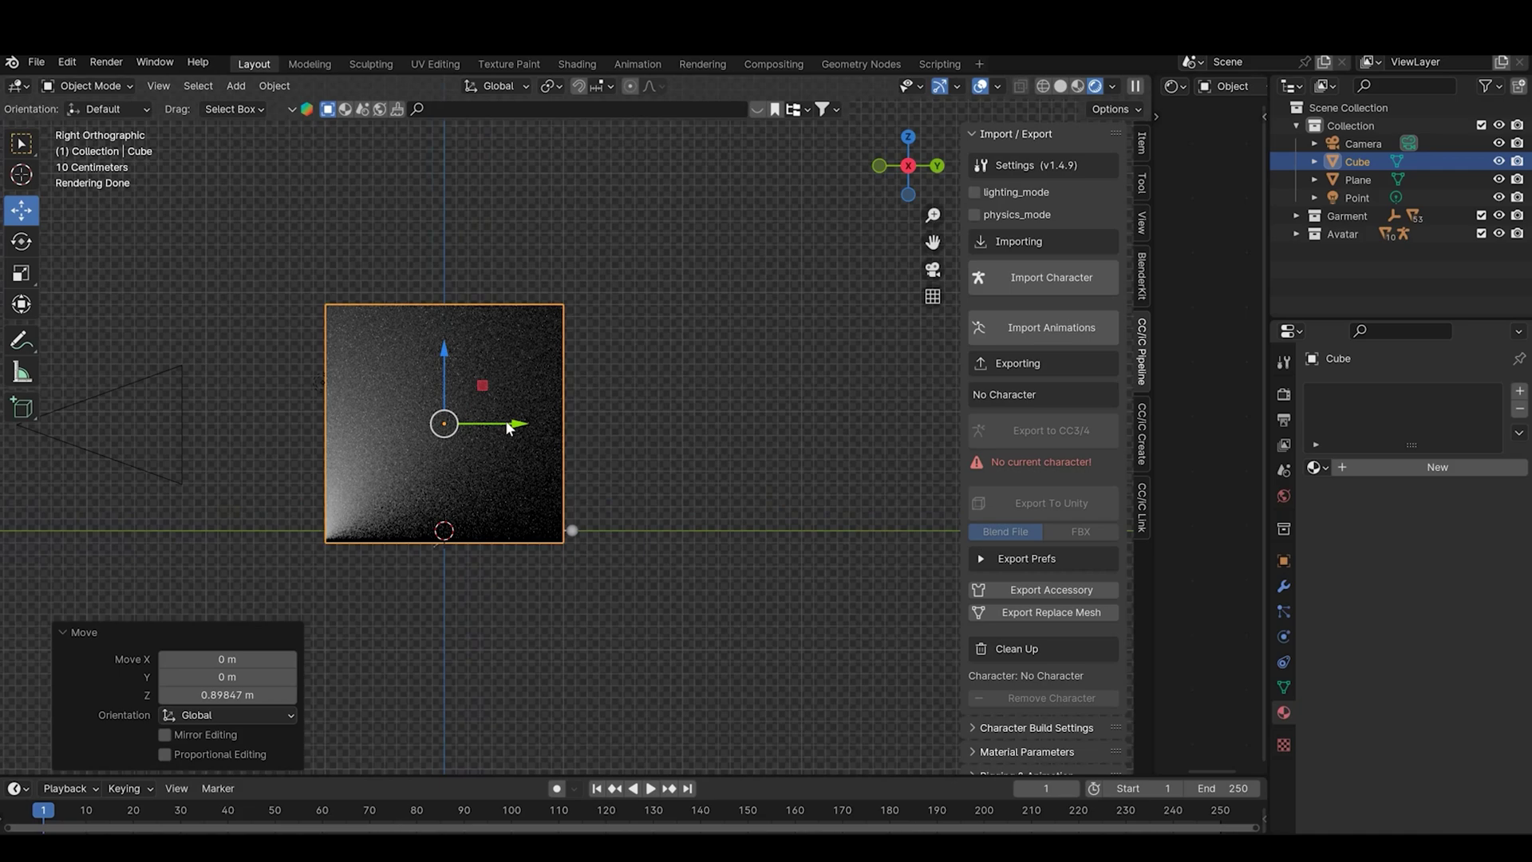
{"action": "key", "text": "s"}
{"action": "key", "text": "z"}
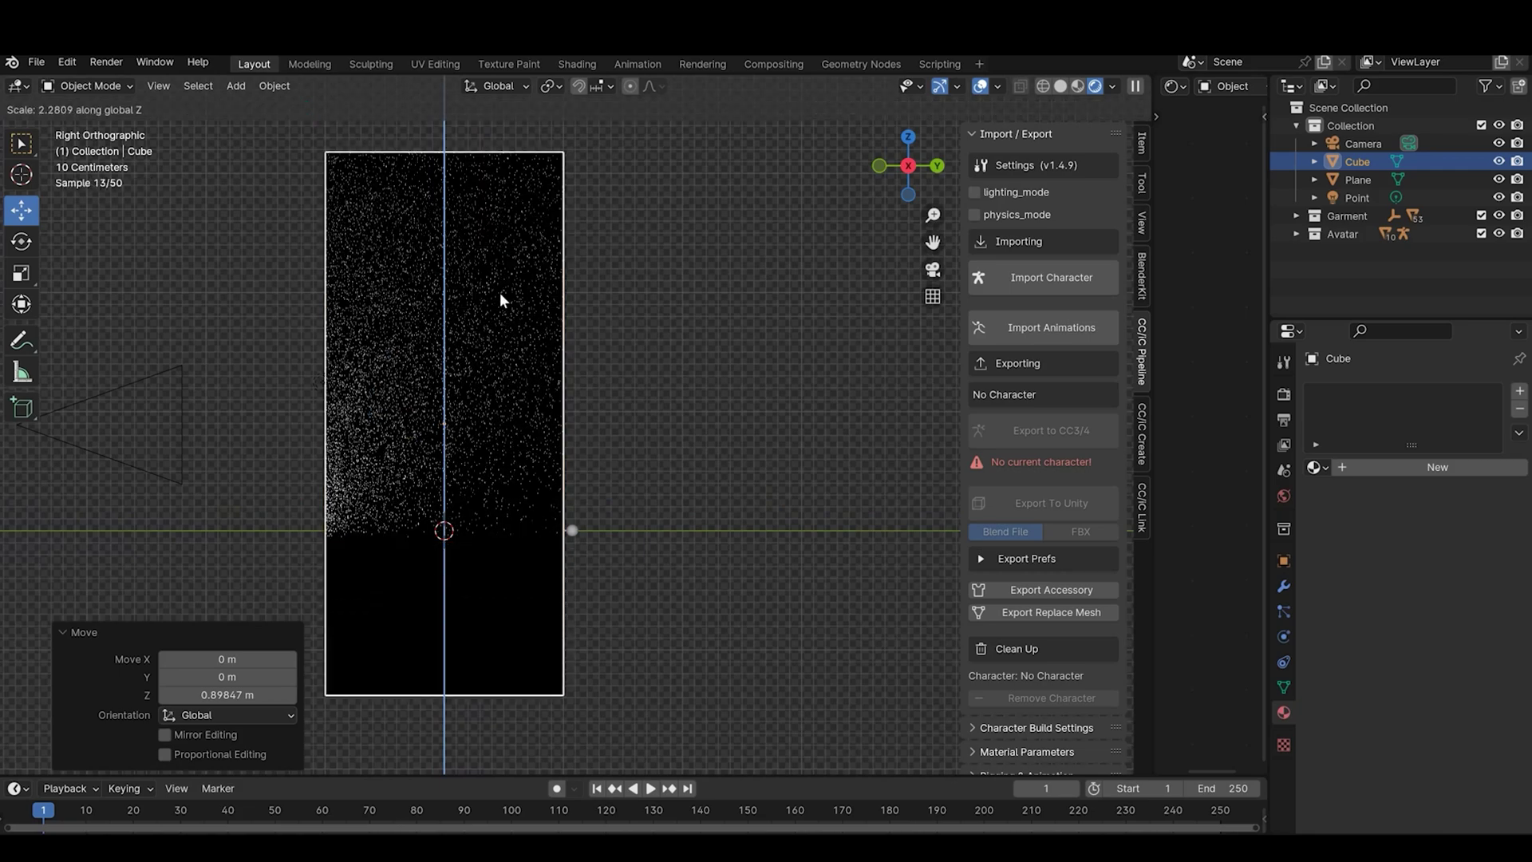
{"action": "left_click", "coordinate": [424, 299]}
- Lift the tall cube and push it 1.3229 m along Y behind the avatar
{"action": "key", "text": "g"}
{"action": "key", "text": "z"}
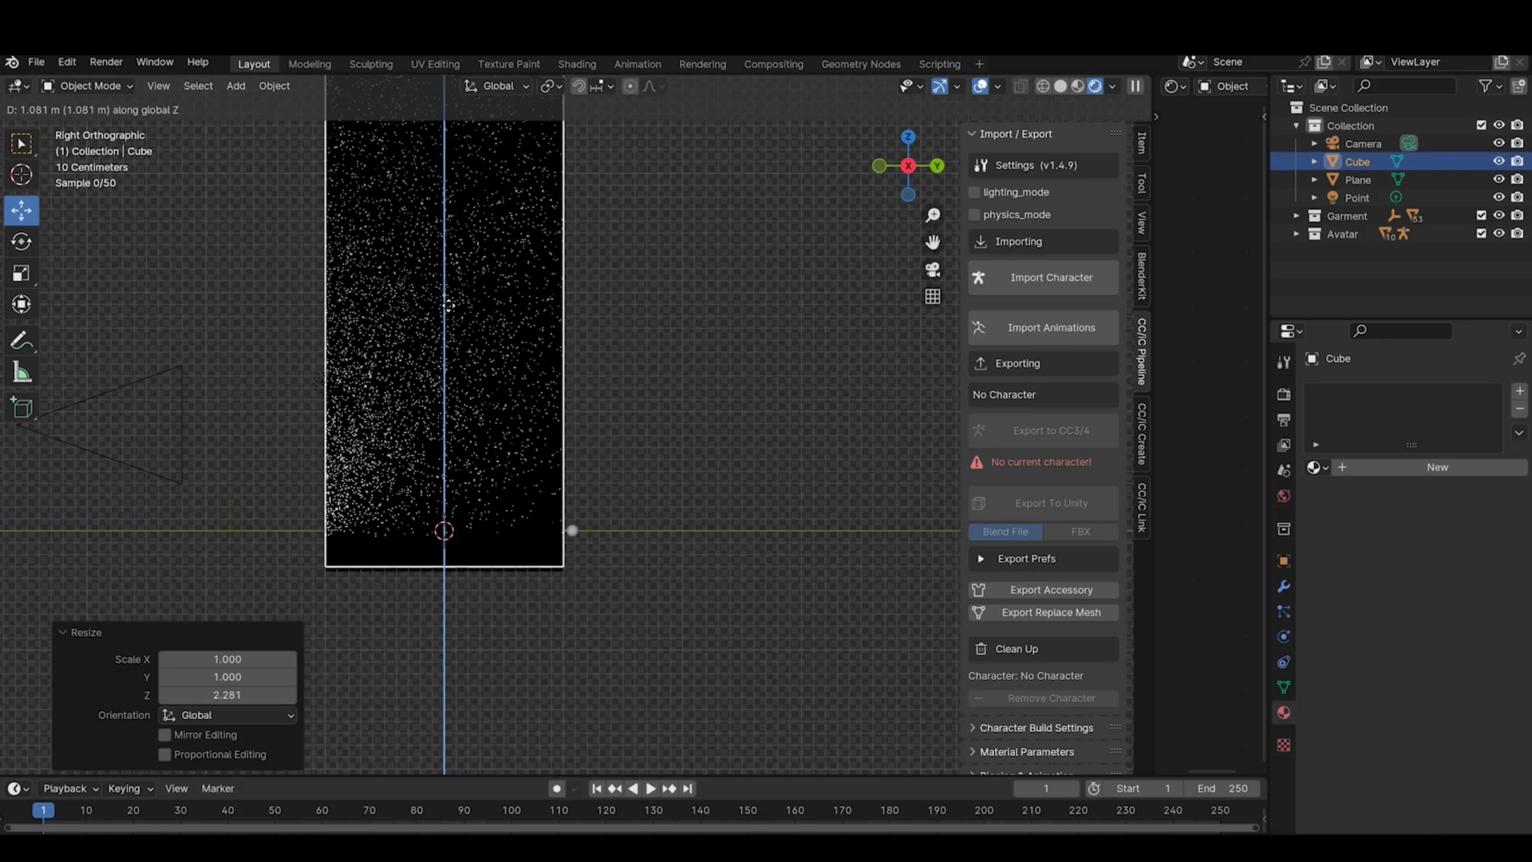
{"action": "left_click", "coordinate": [445, 285]}
{"action": "left_click_drag", "start_coordinate": [524, 279], "coordinate": [681, 278]}
{"action": "left_click", "coordinate": [933, 269]}
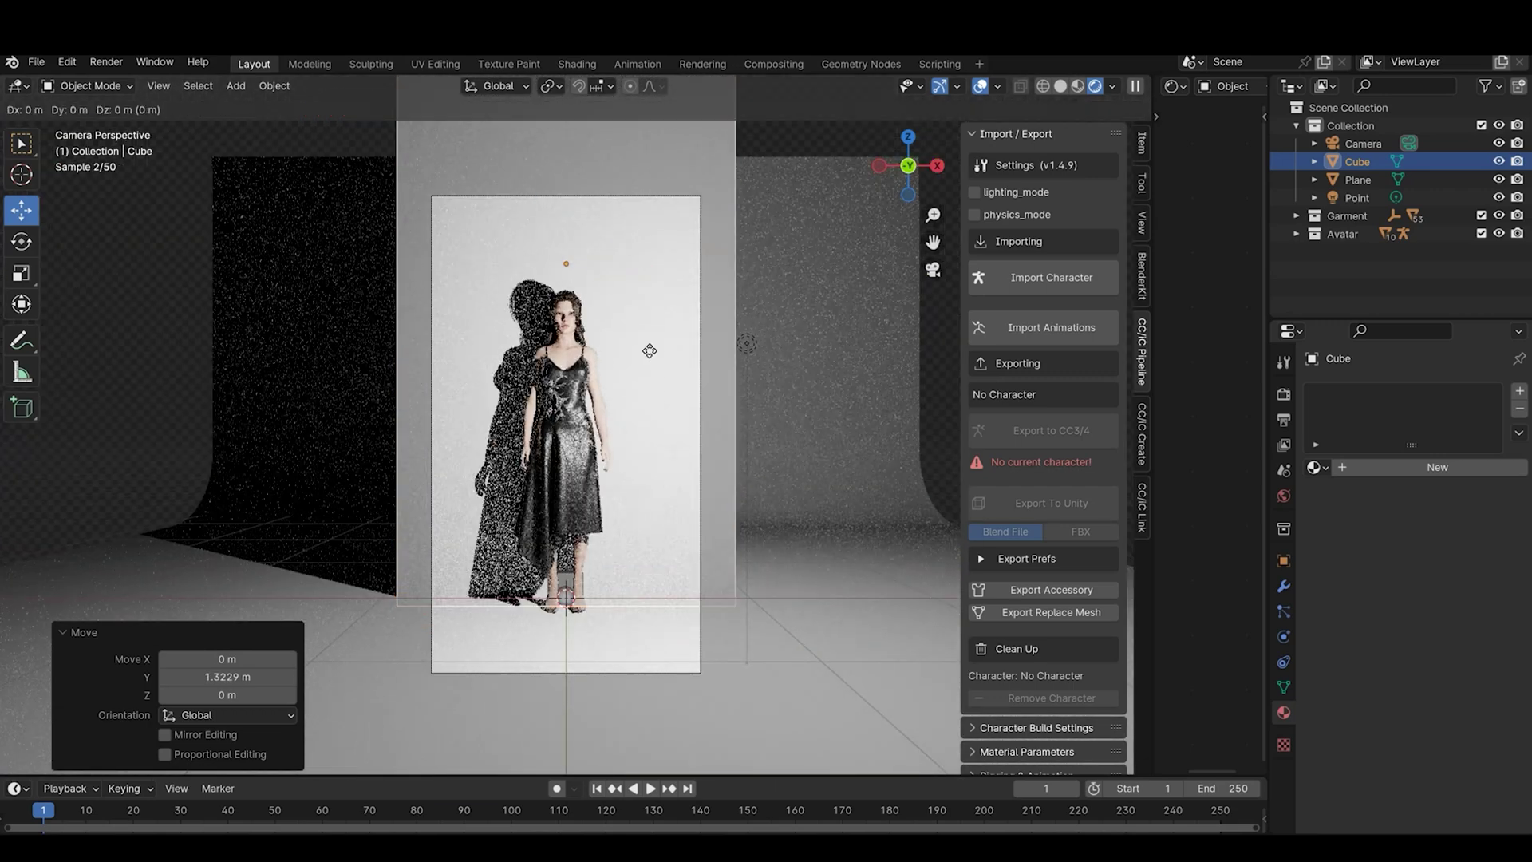
- Widen the cube to 2.169 along X and give it a new Material.004
{"action": "key", "text": "g"}
{"action": "key", "text": "x"}
{"action": "key", "text": "Escape"}
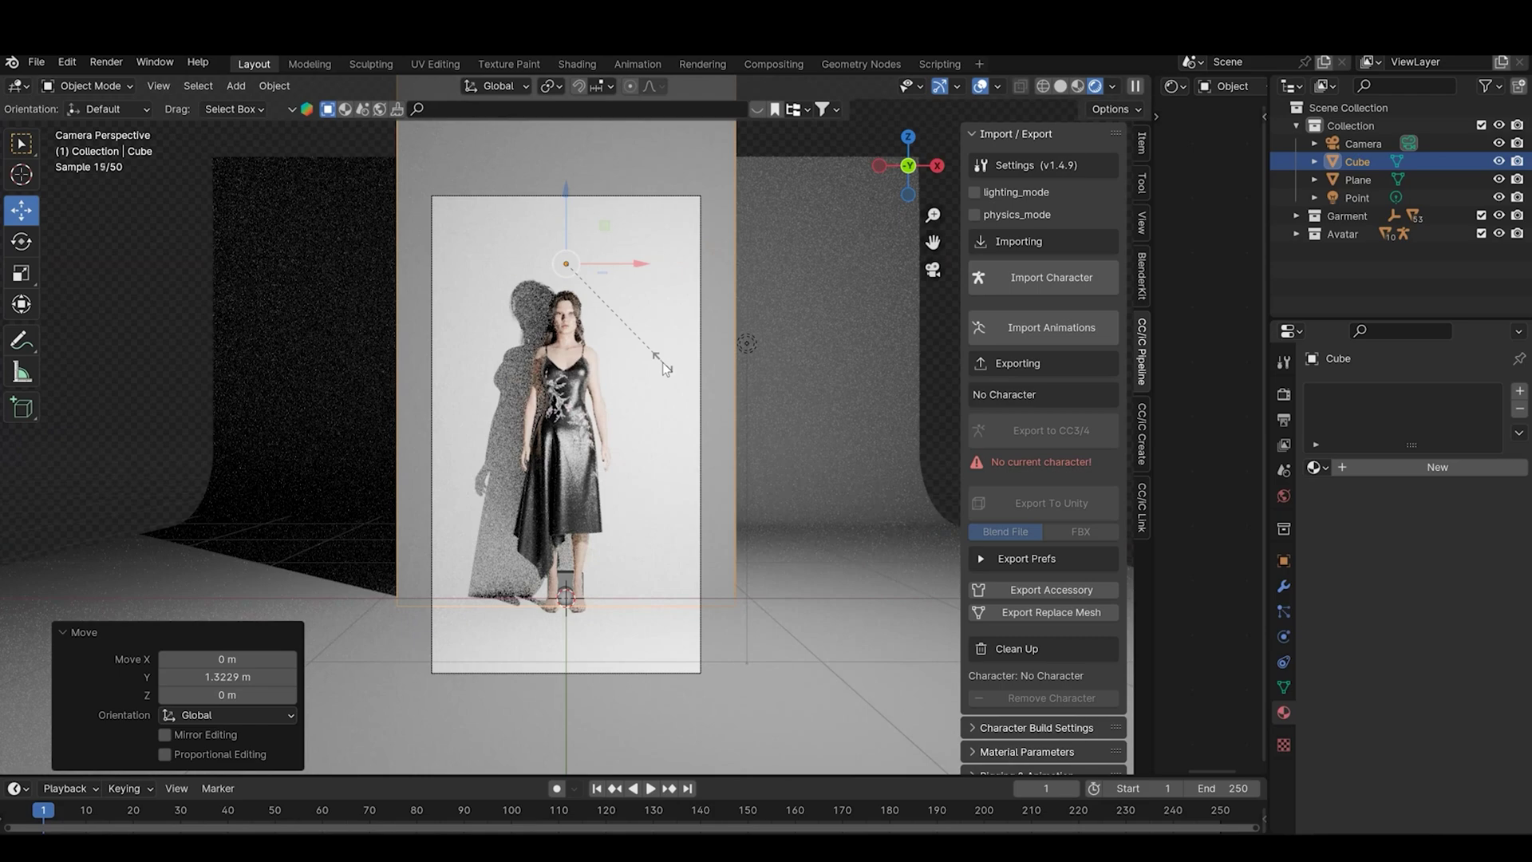
{"action": "key", "text": "s"}
{"action": "key", "text": "x"}
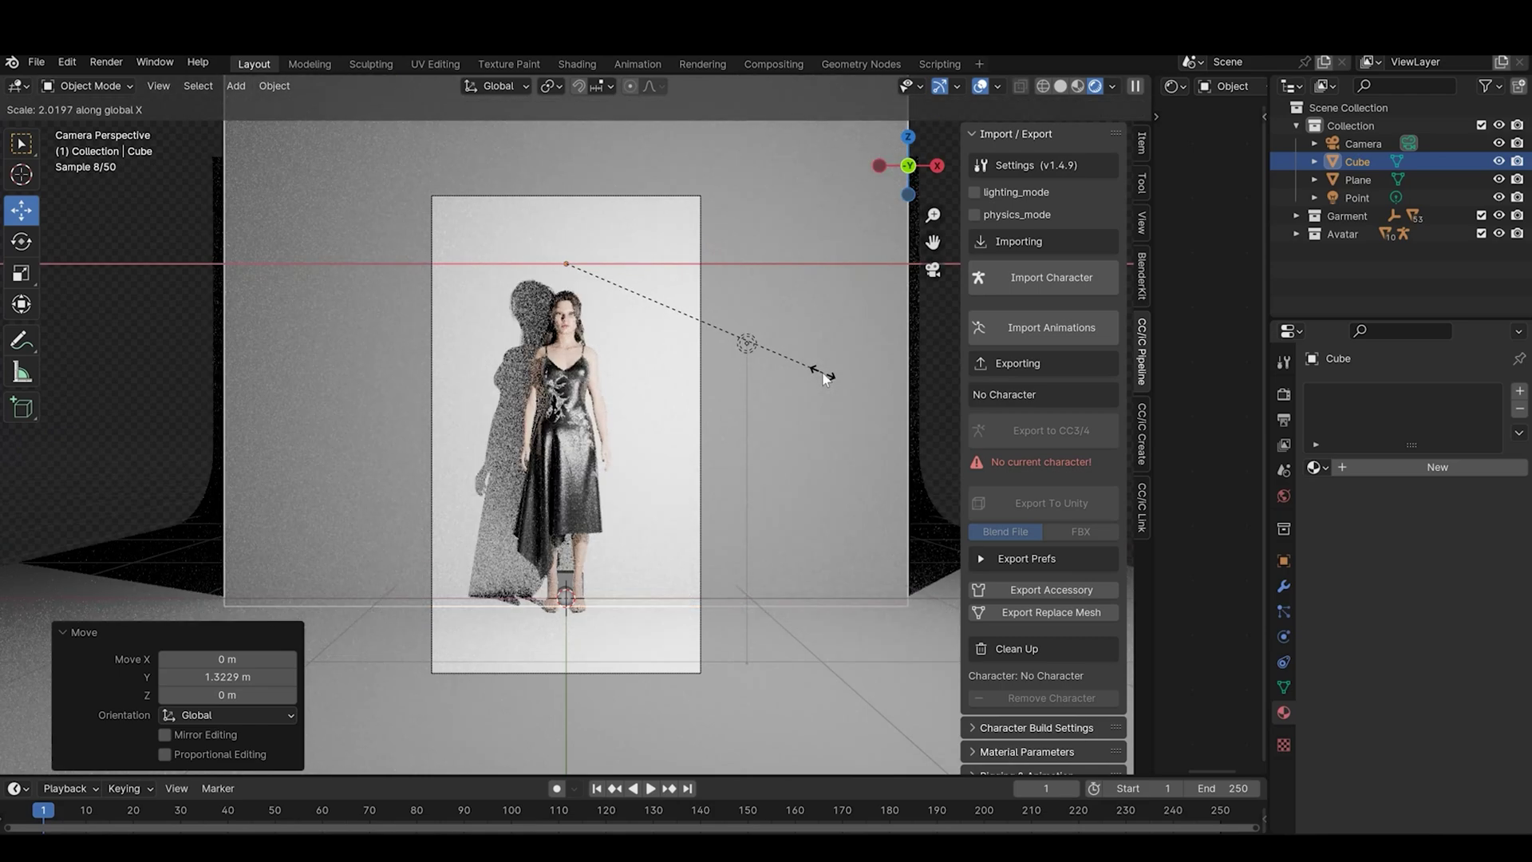
{"action": "left_click", "coordinate": [841, 383]}
{"action": "scroll", "coordinate": [670, 393], "scroll_direction": "up", "scroll_amount": 2}
{"action": "scroll", "coordinate": [670, 394], "scroll_direction": "up", "scroll_amount": 1}
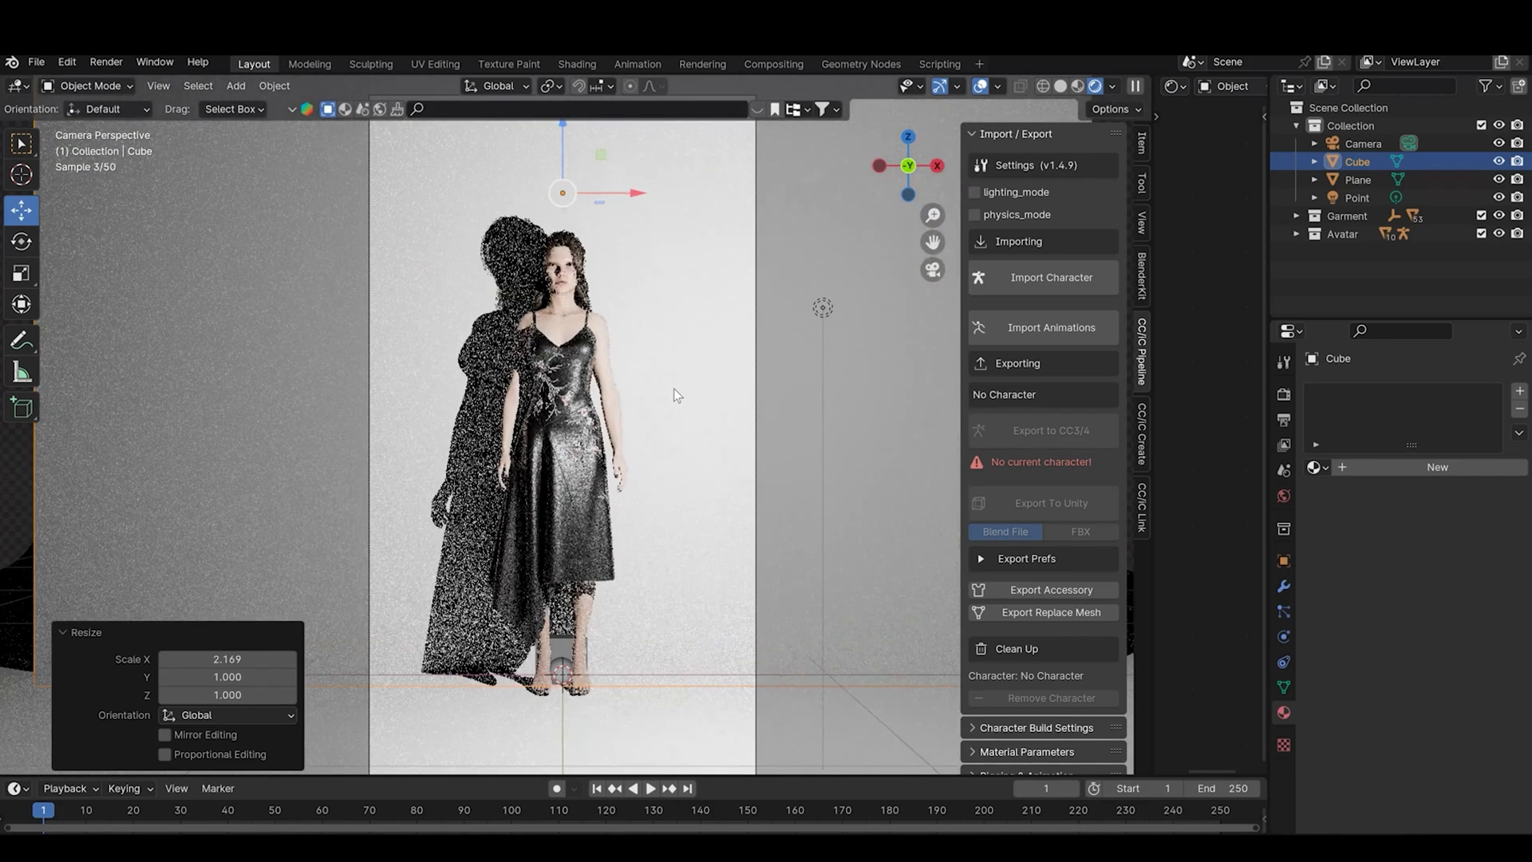
{"action": "left_click", "coordinate": [1356, 467]}
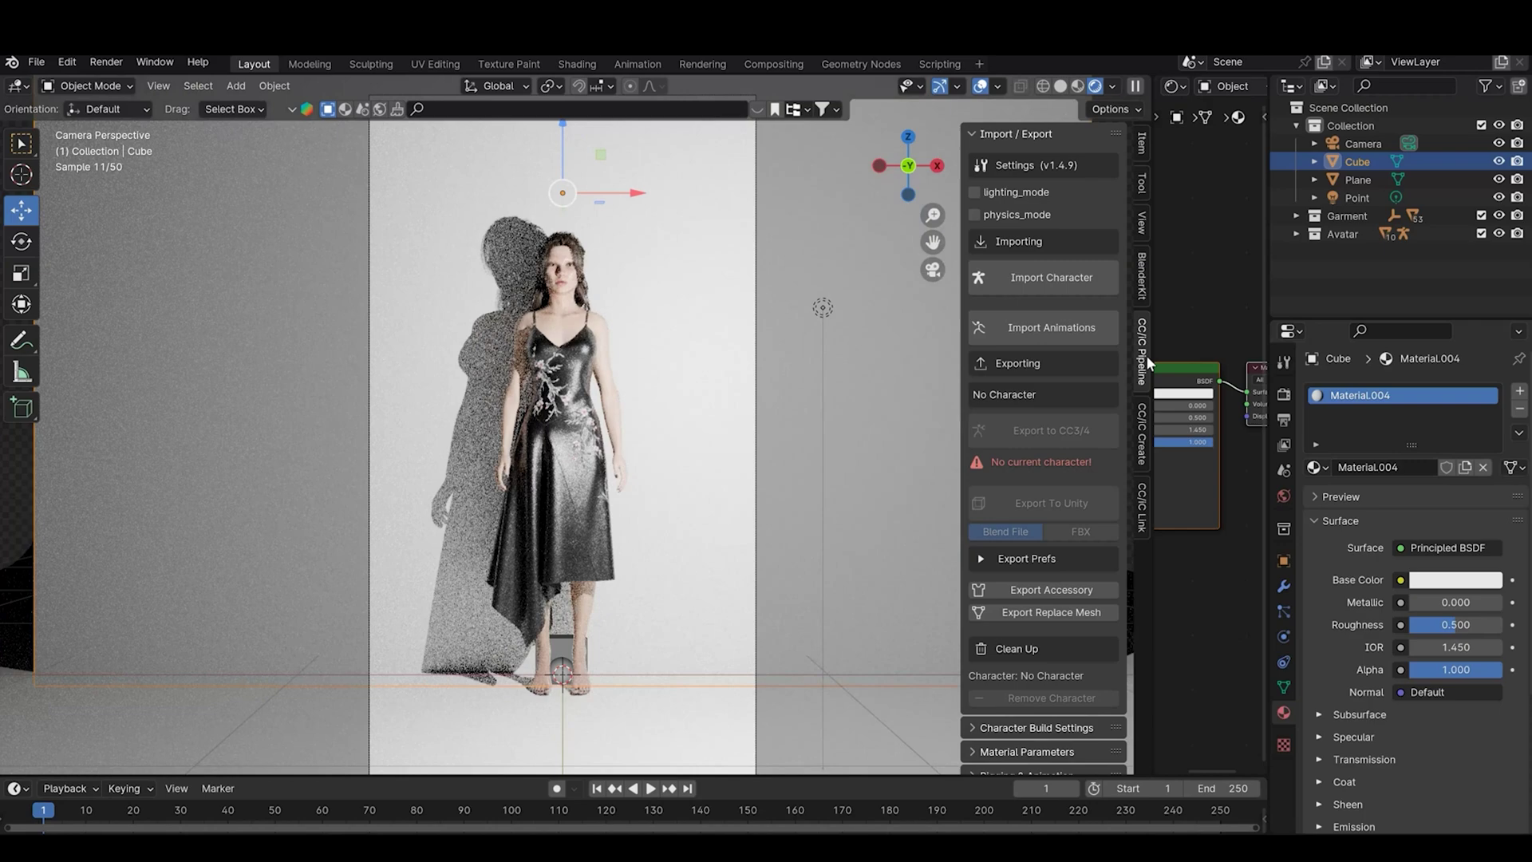
- Replace the cube's Principled BSDF with a Volume Scatter node wired to the Volume output
{"action": "left_click_drag", "start_coordinate": [1149, 319], "coordinate": [972, 319]}
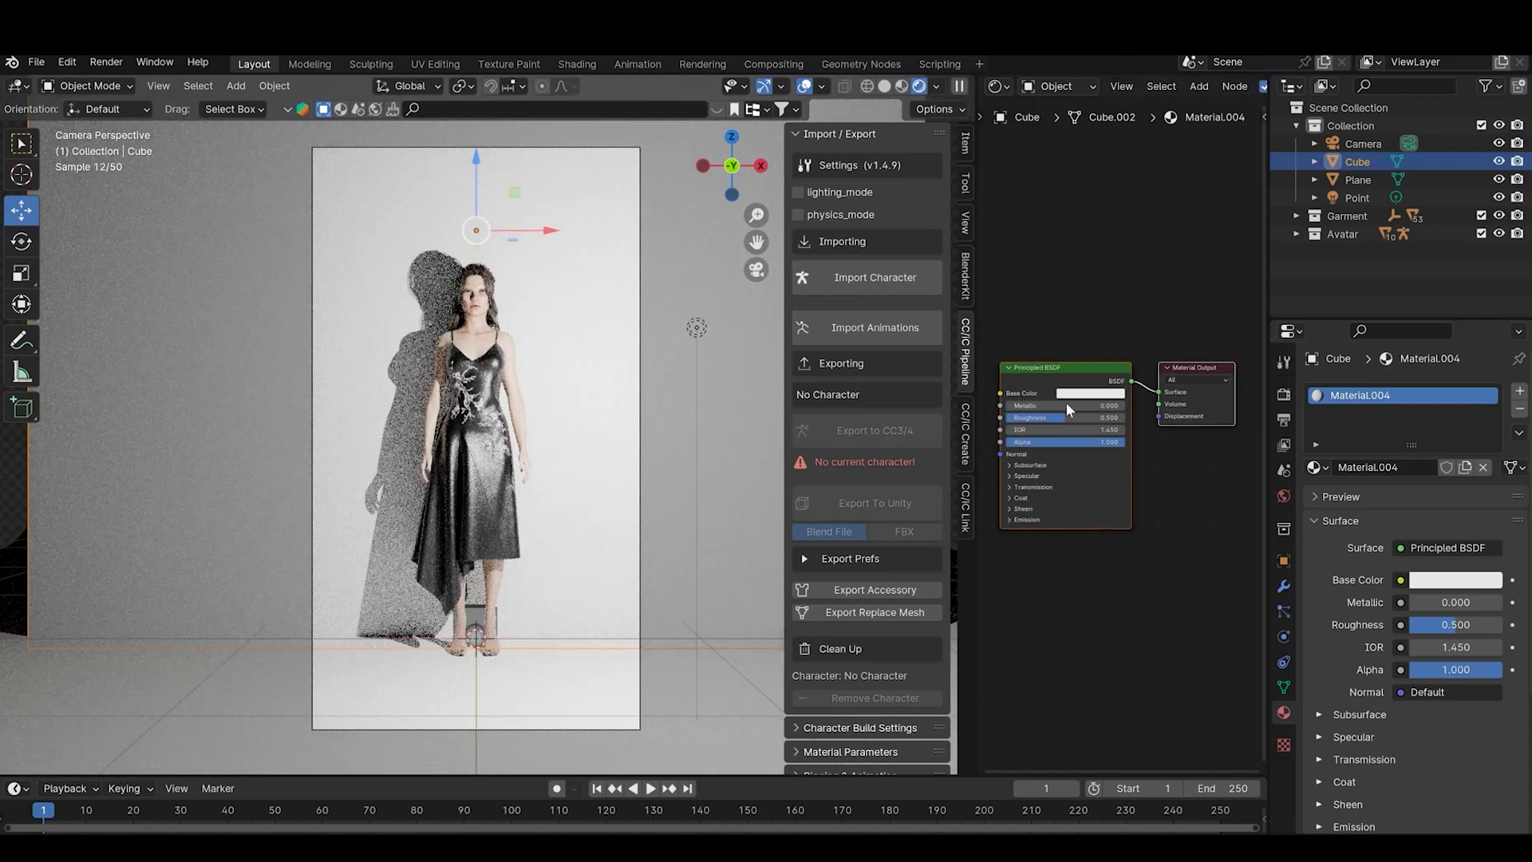
{"action": "right_click", "coordinate": [1086, 381]}
{"action": "left_click", "coordinate": [1082, 369]}
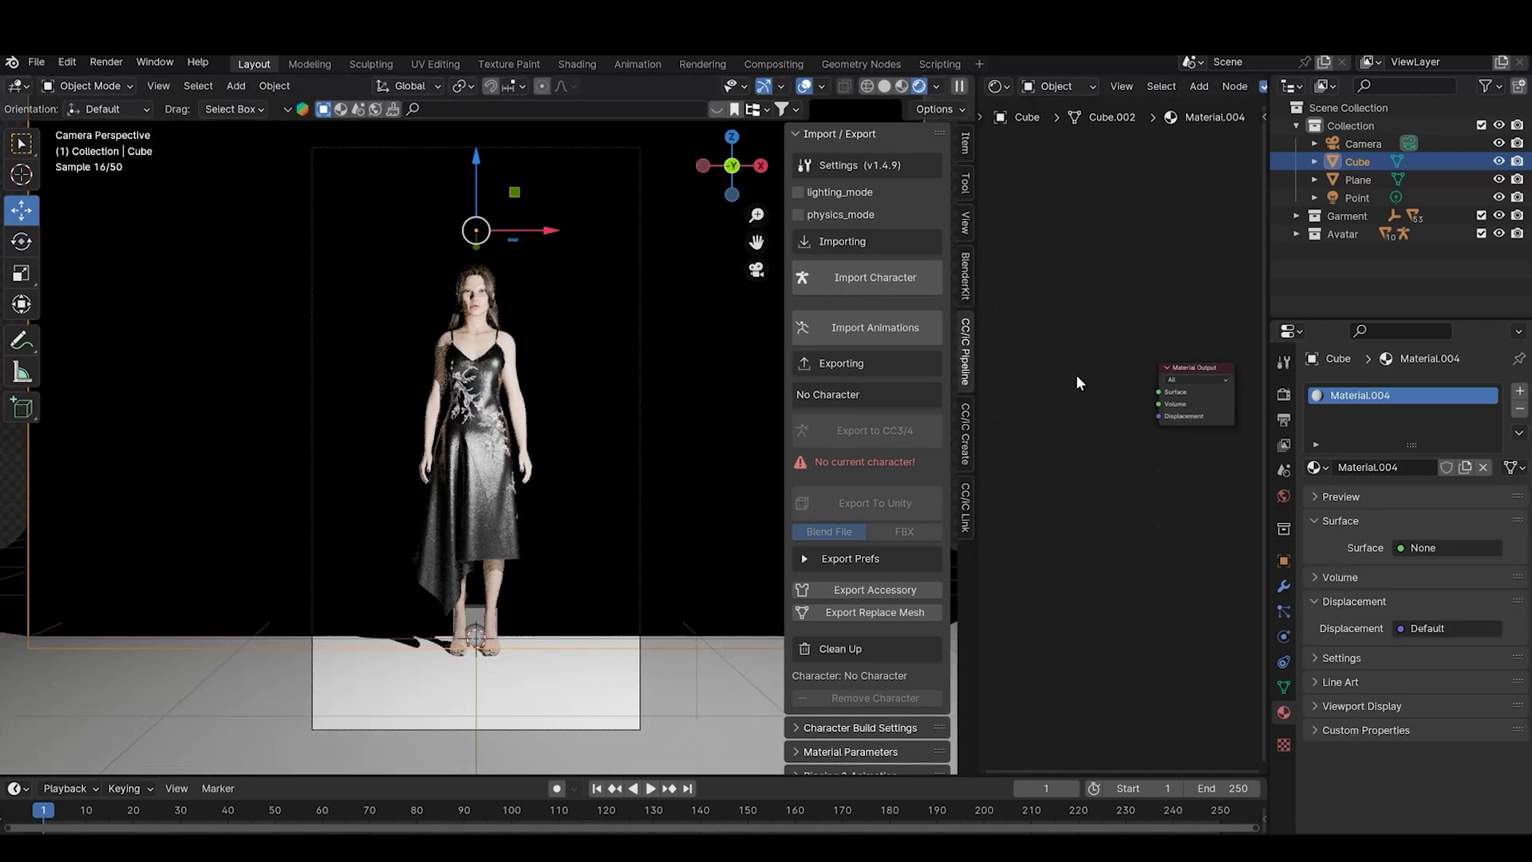
{"action": "key", "text": "shift+a"}
{"action": "type", "text": "vol"}
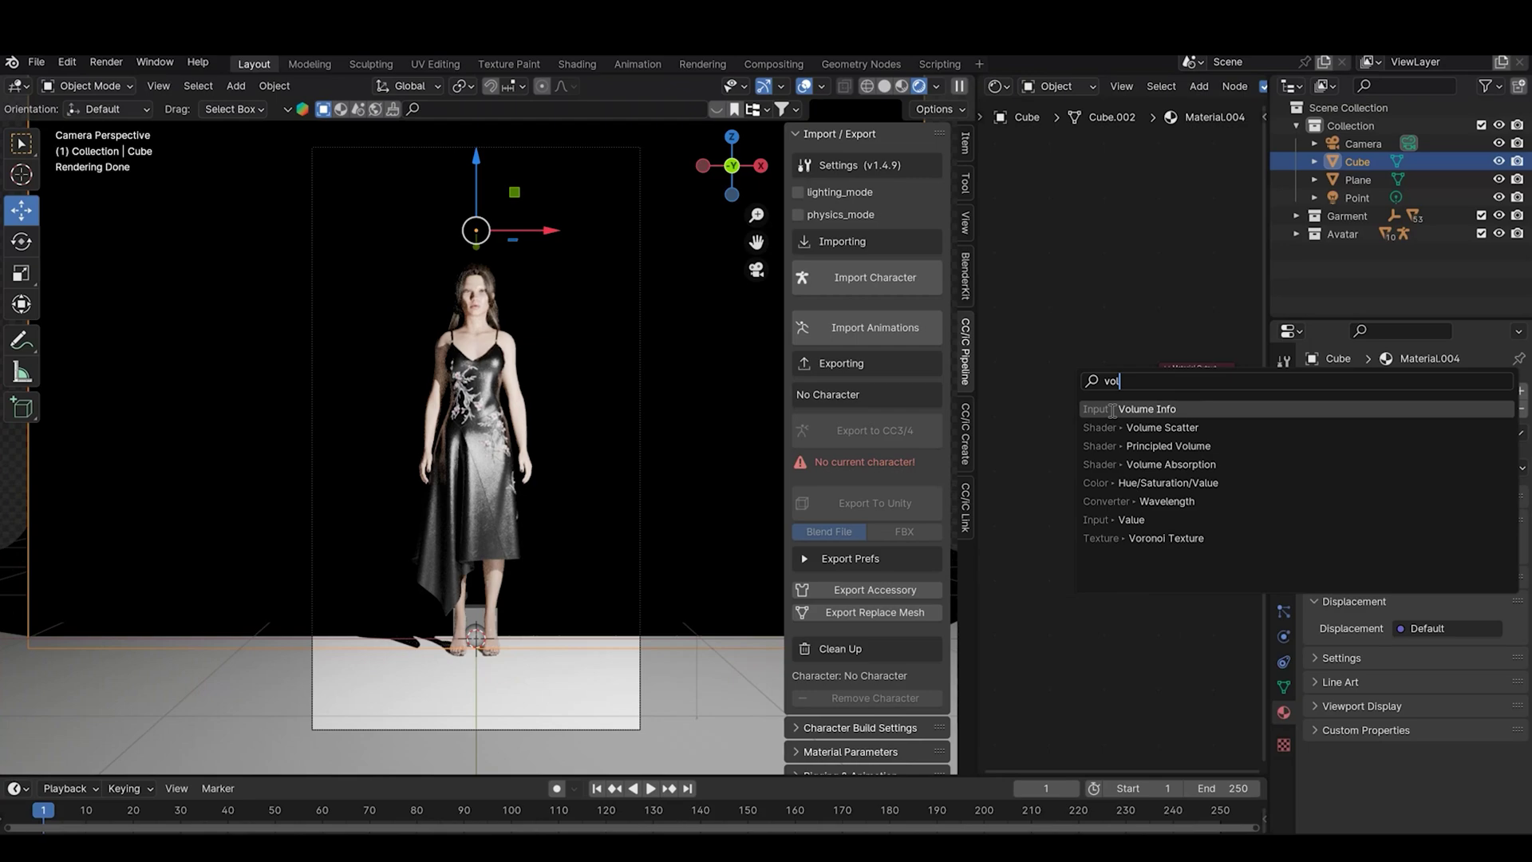
{"action": "key", "text": "Return"}
{"action": "left_click", "coordinate": [1084, 381]}
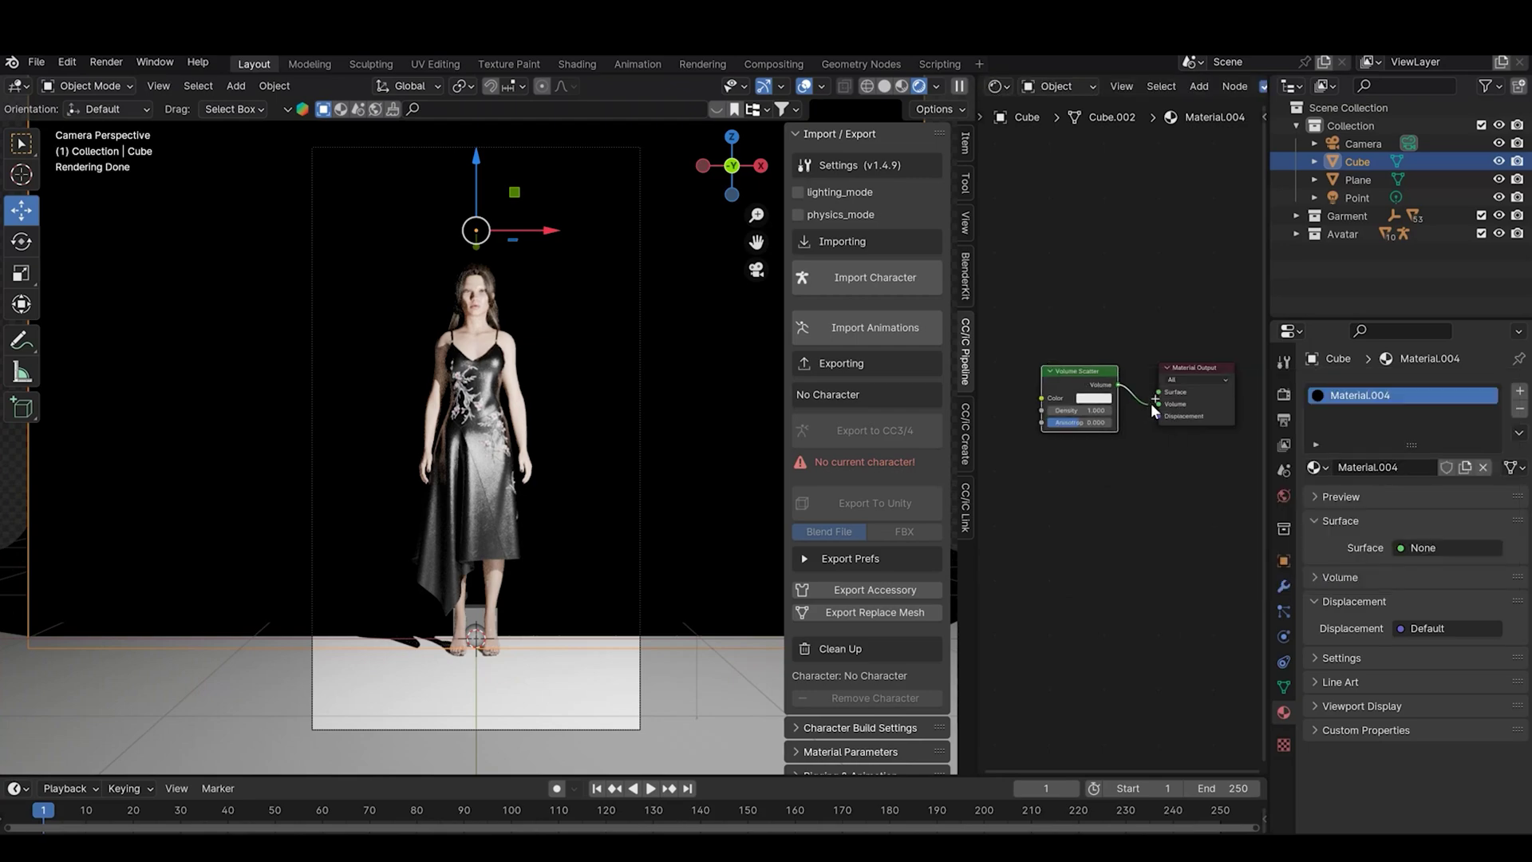
{"action": "left_click_drag", "start_coordinate": [1151, 404], "coordinate": [1091, 418]}
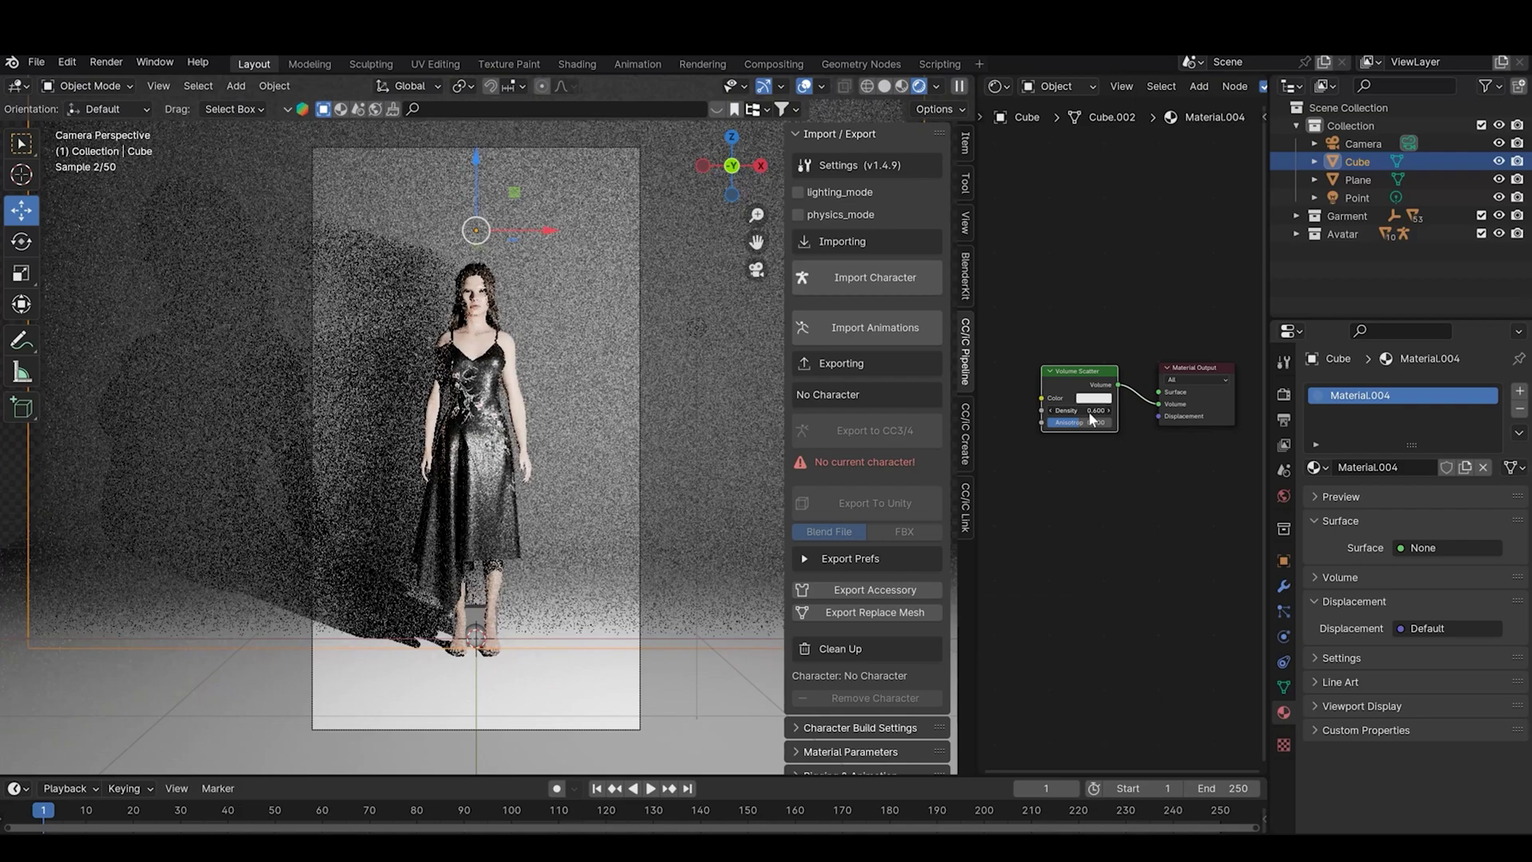
- Raise the Volume Scatter anisotropy to 0.047 and select the floor plane
{"action": "mouse_move", "coordinate": [447, 415]}
{"action": "middle_mouse_down"}
{"action": "mouse_move", "coordinate": [357, 427]}
{"action": "mouse_move", "coordinate": [456, 426]}
{"action": "middle_mouse_up"}
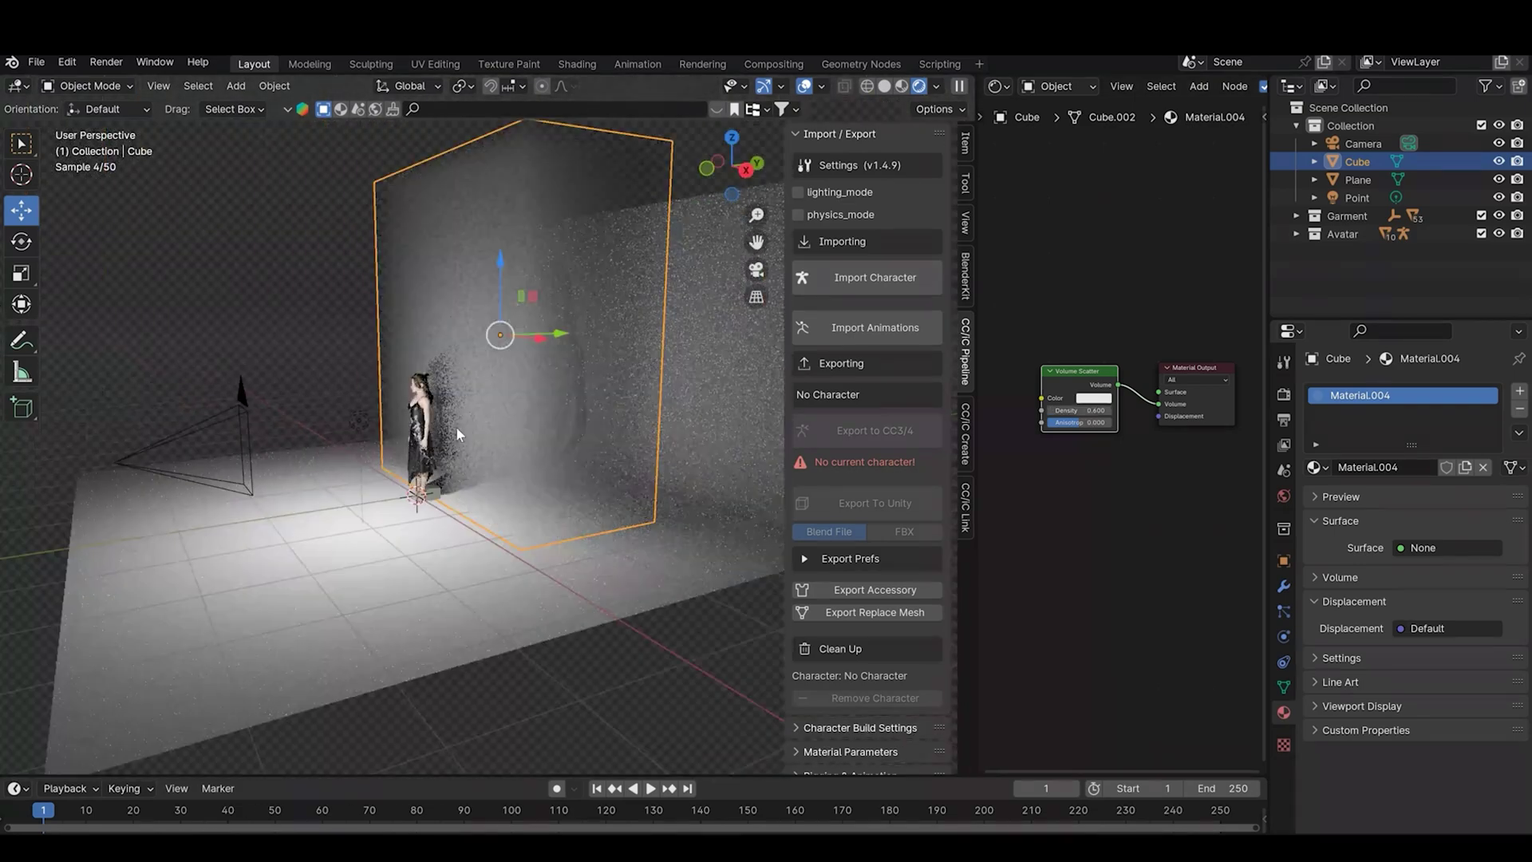
{"action": "left_click", "coordinate": [757, 268]}
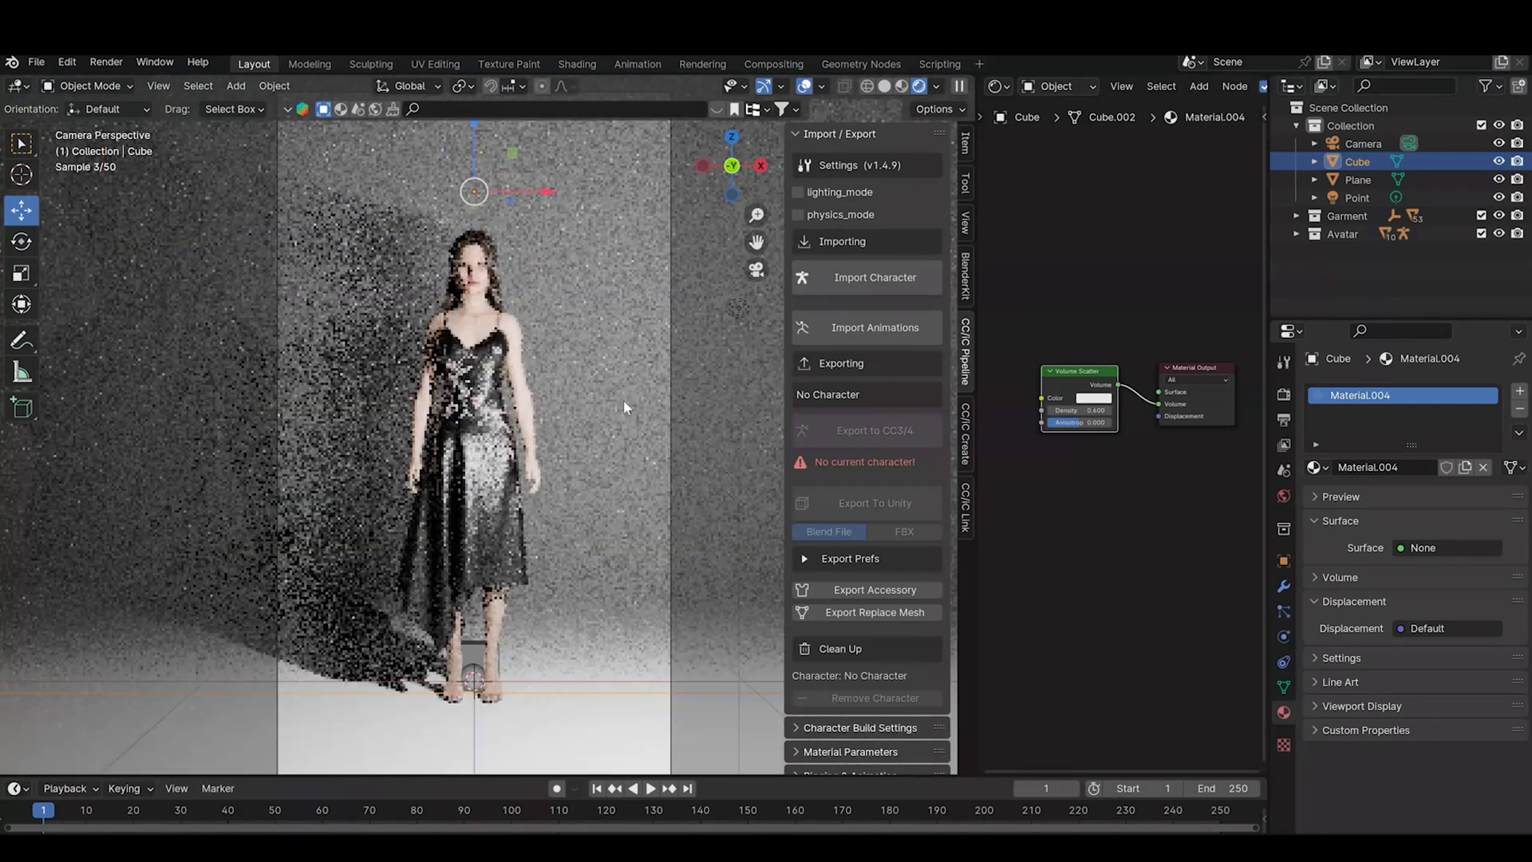
{"action": "middle_click_drag", "start_coordinate": [623, 400], "coordinate": [811, 425]}
{"action": "mouse_move", "coordinate": [1083, 422]}
{"action": "left_mouse_down"}
{"action": "mouse_move", "coordinate": [1101, 424]}
{"action": "mouse_move", "coordinate": [1075, 424]}
{"action": "left_mouse_up"}
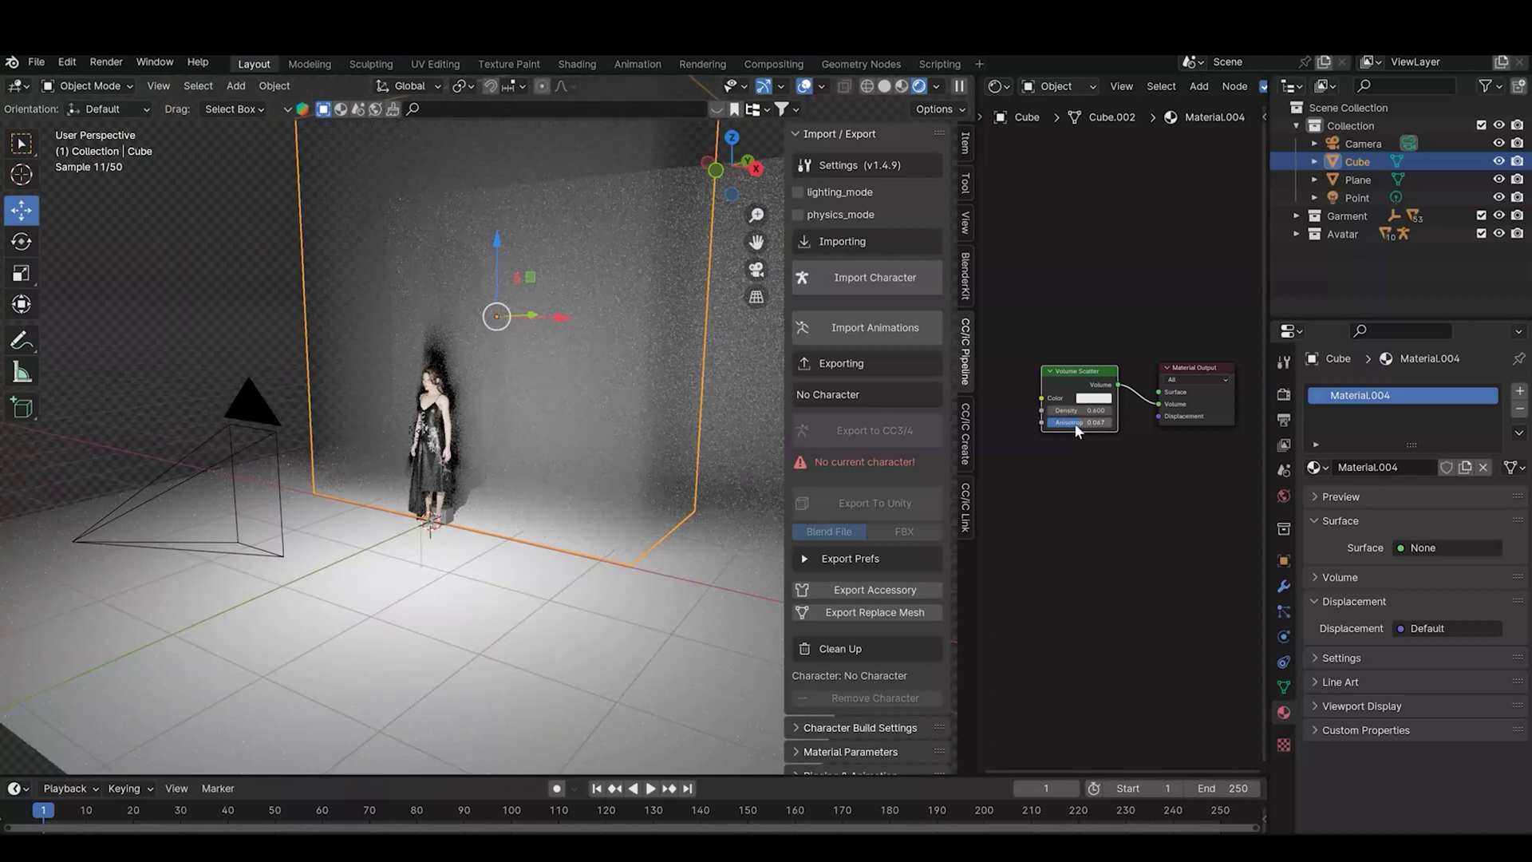
{"action": "left_click", "coordinate": [757, 271]}
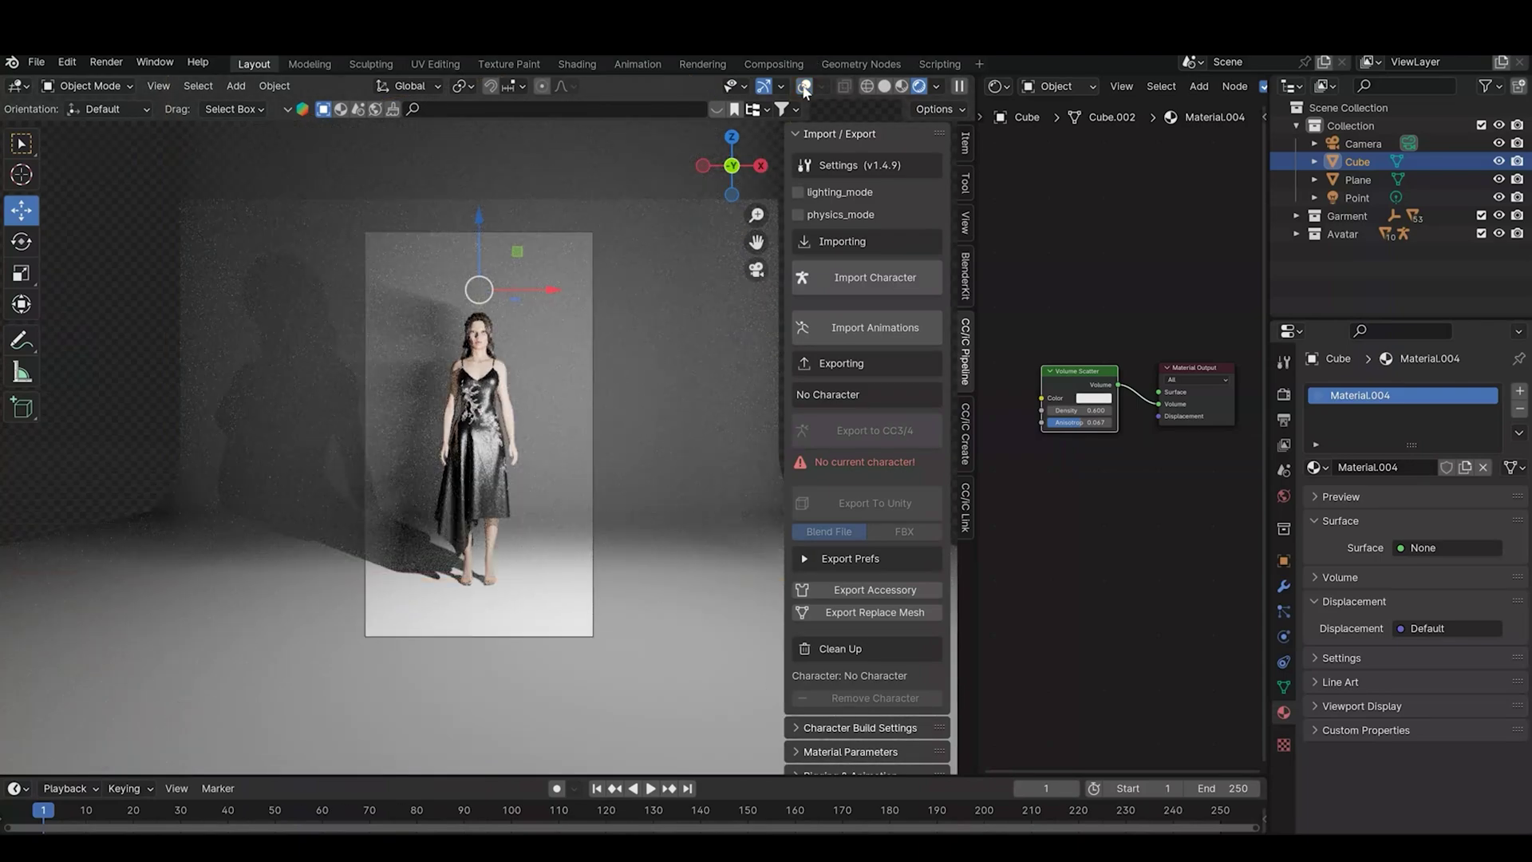
{"action": "scroll", "coordinate": [563, 510], "scroll_direction": "up", "scroll_amount": 2}
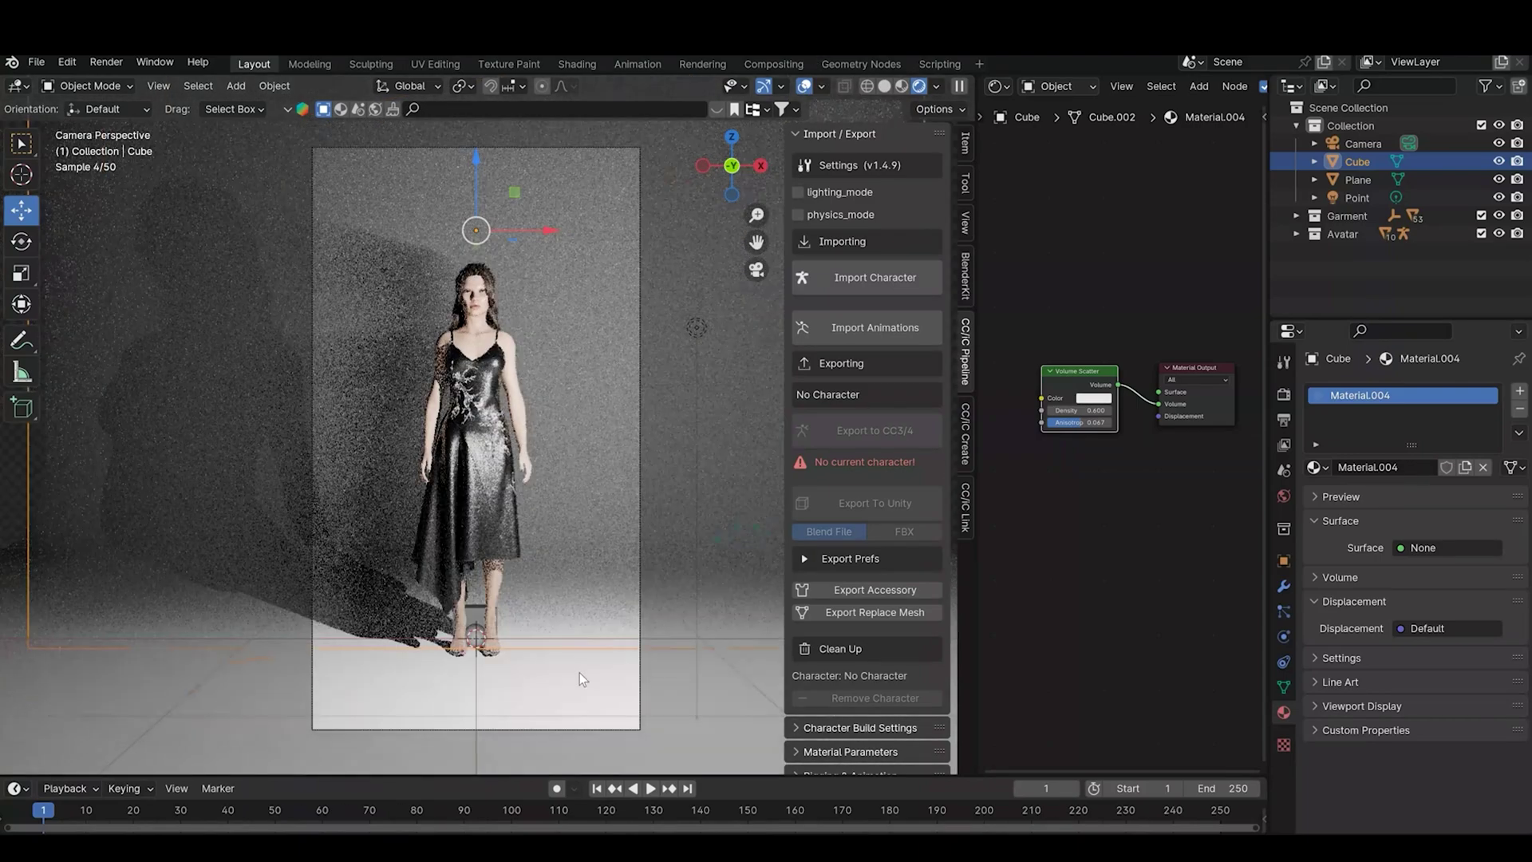
{"action": "left_click", "coordinate": [579, 673]}
- Give the plane a new material with black base colour, Roughness 0 and Transmission Weight 1.0
{"action": "left_click", "coordinate": [1344, 462]}
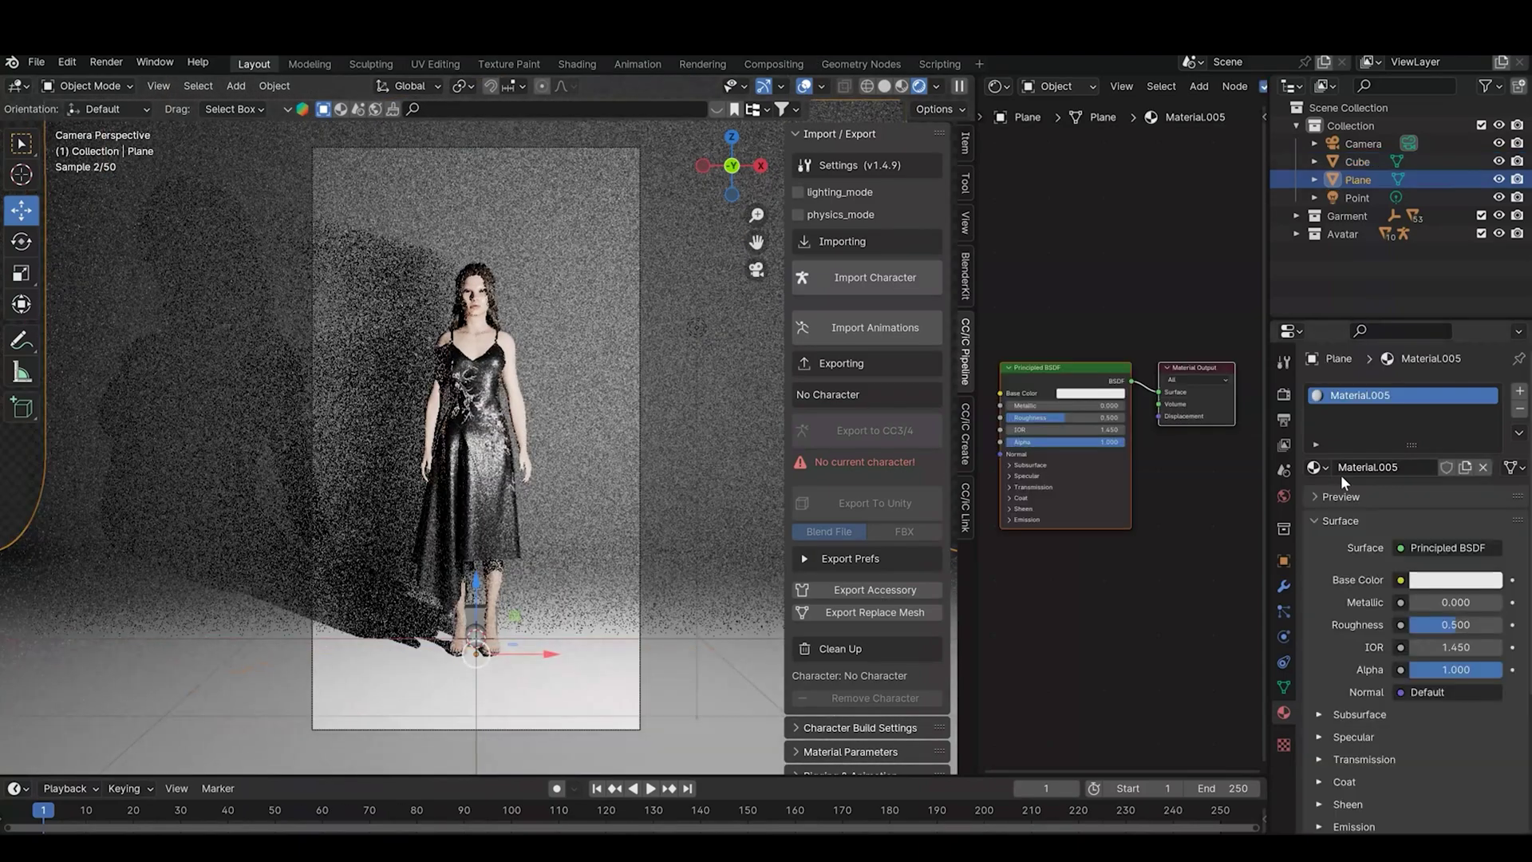
{"action": "left_click", "coordinate": [1426, 582]}
{"action": "left_click_drag", "start_coordinate": [1477, 390], "coordinate": [1489, 455]}
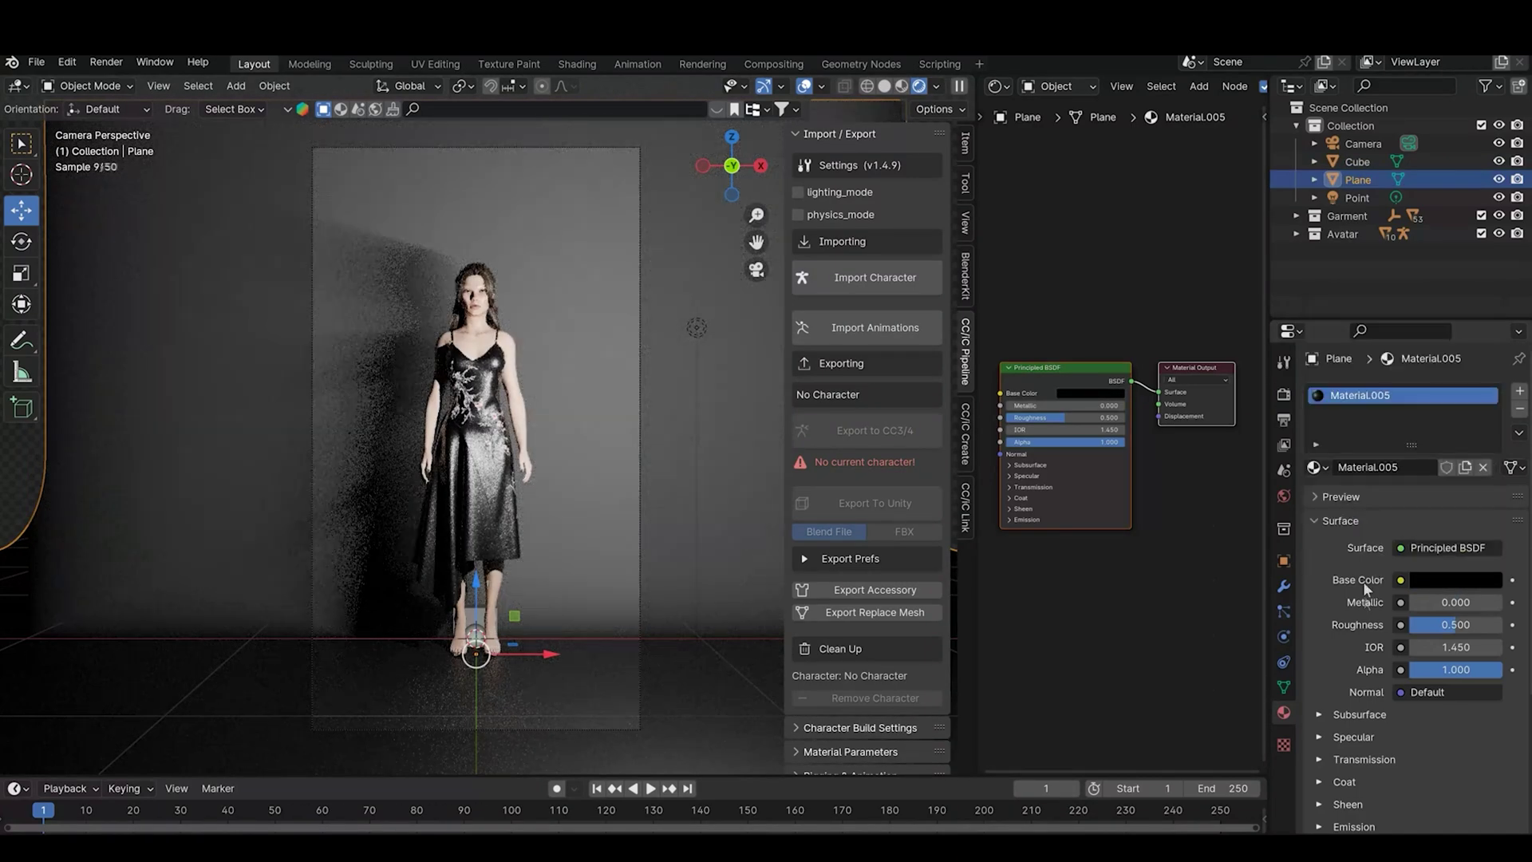
{"action": "left_click_drag", "start_coordinate": [1447, 629], "coordinate": [1410, 630]}
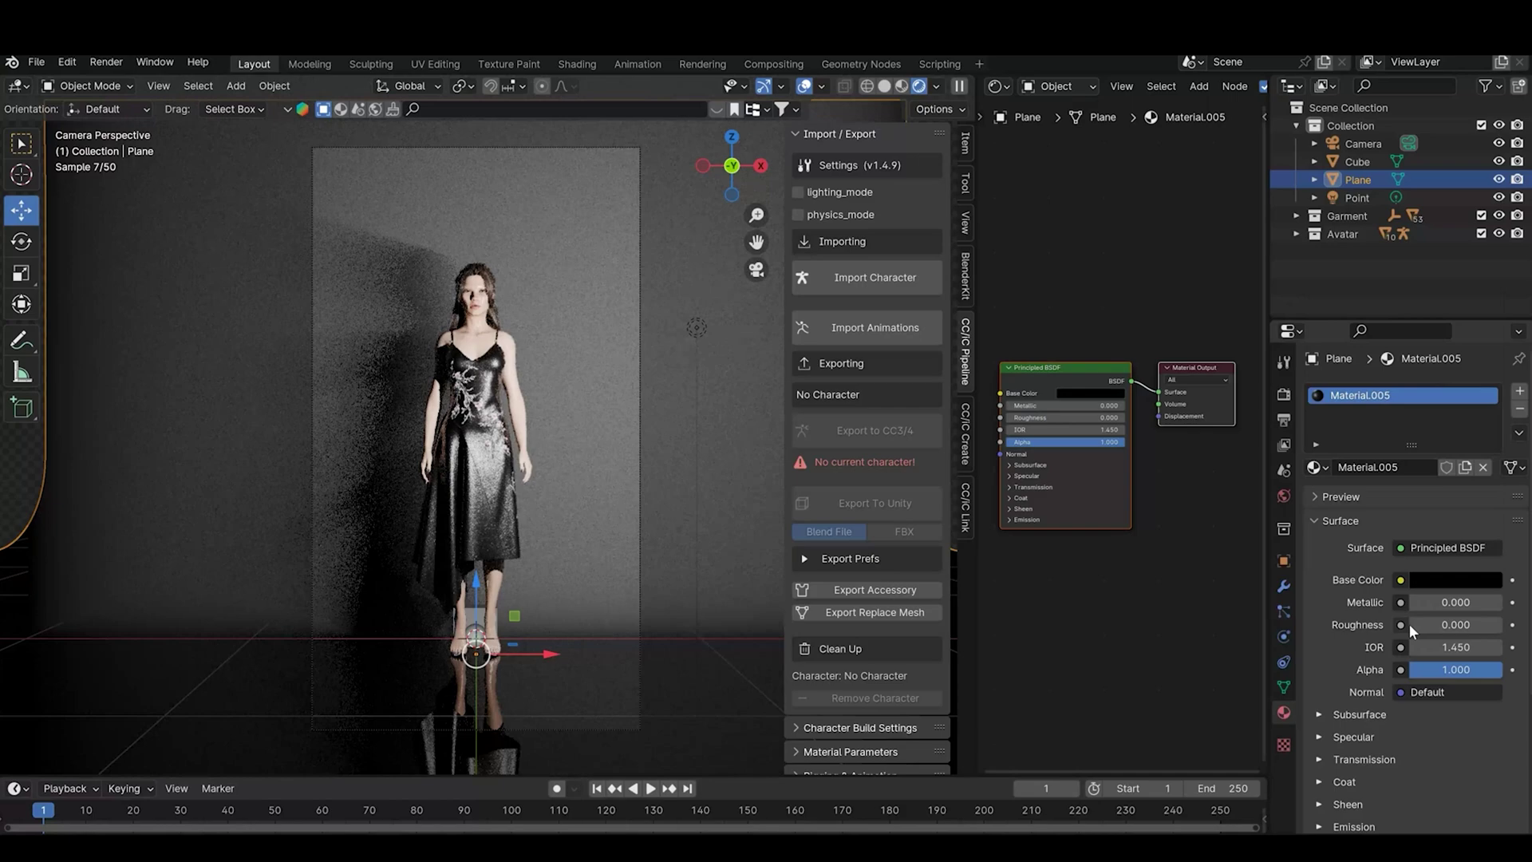
{"action": "left_click", "coordinate": [1337, 760]}
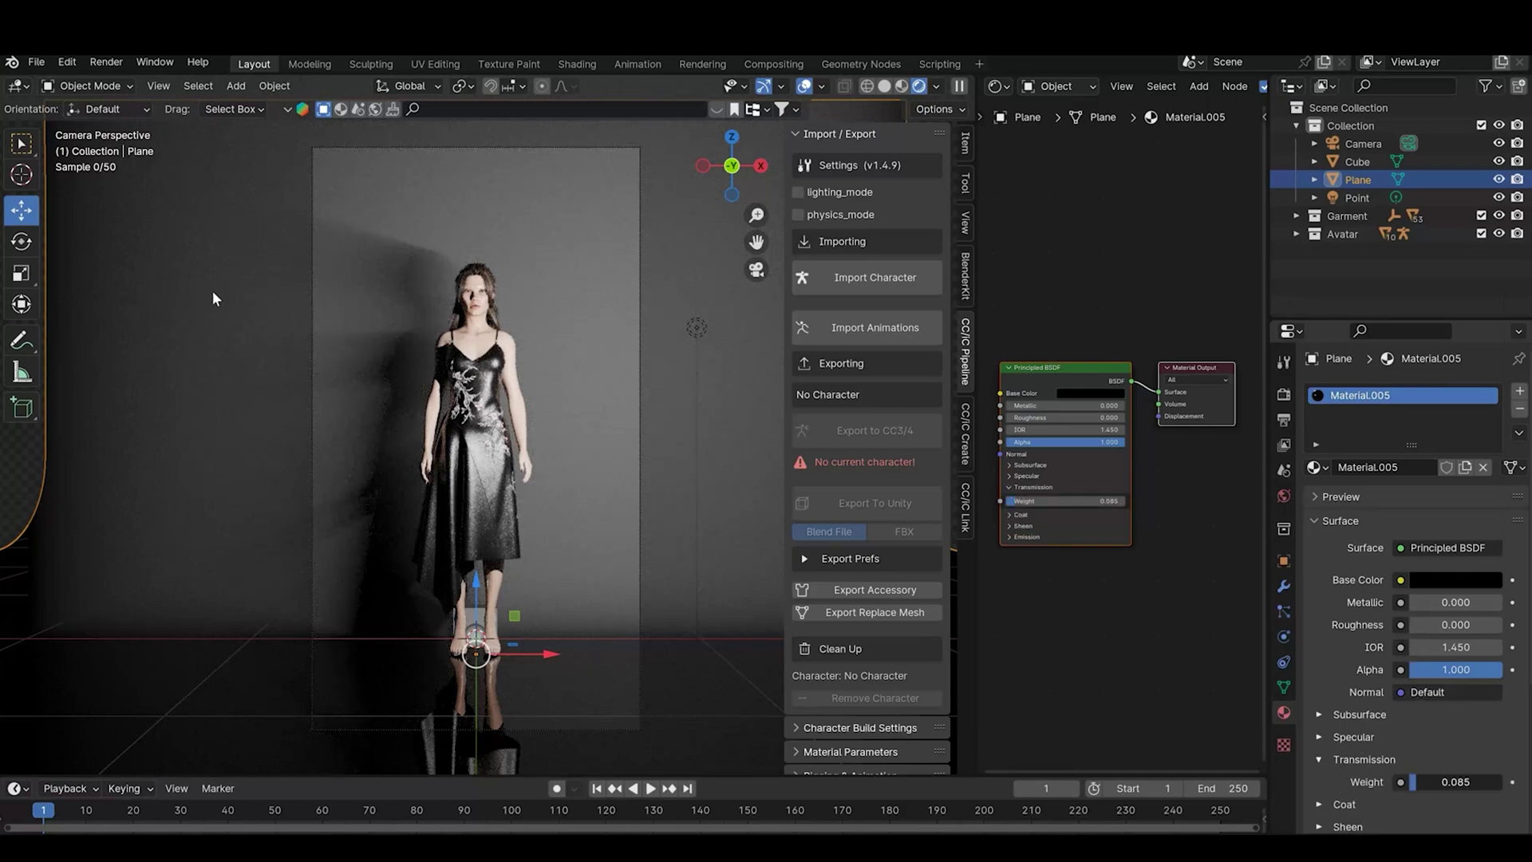
{"action": "left_click_drag", "start_coordinate": [214, 299], "coordinate": [323, 308]}
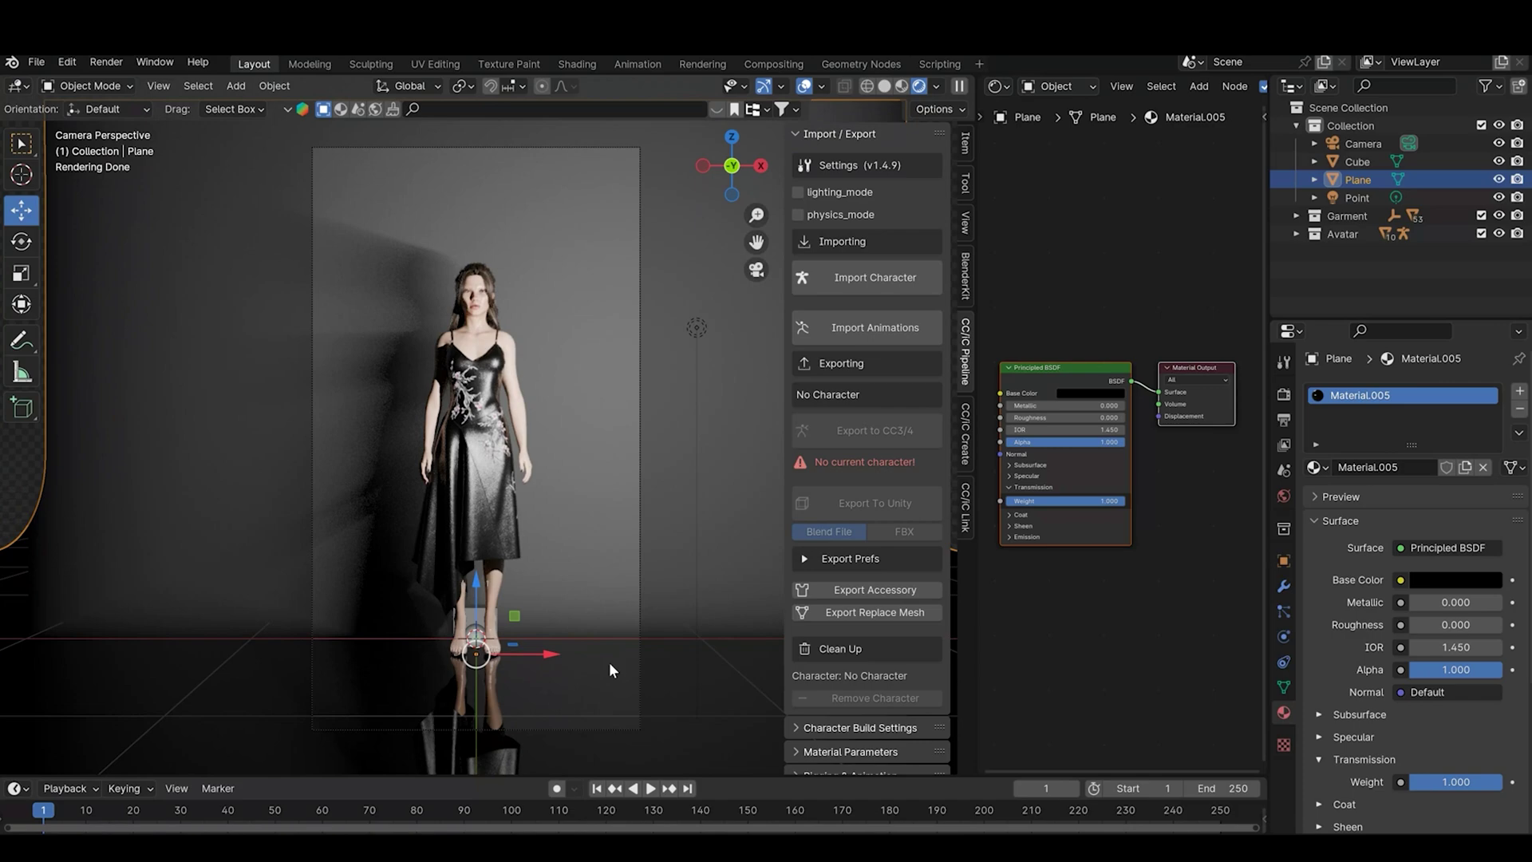
- Brighten the plane's base colour to light grey, keeping Transmission Weight at 1.0
{"action": "scroll", "coordinate": [611, 671], "scroll_direction": "down", "scroll_amount": 1}
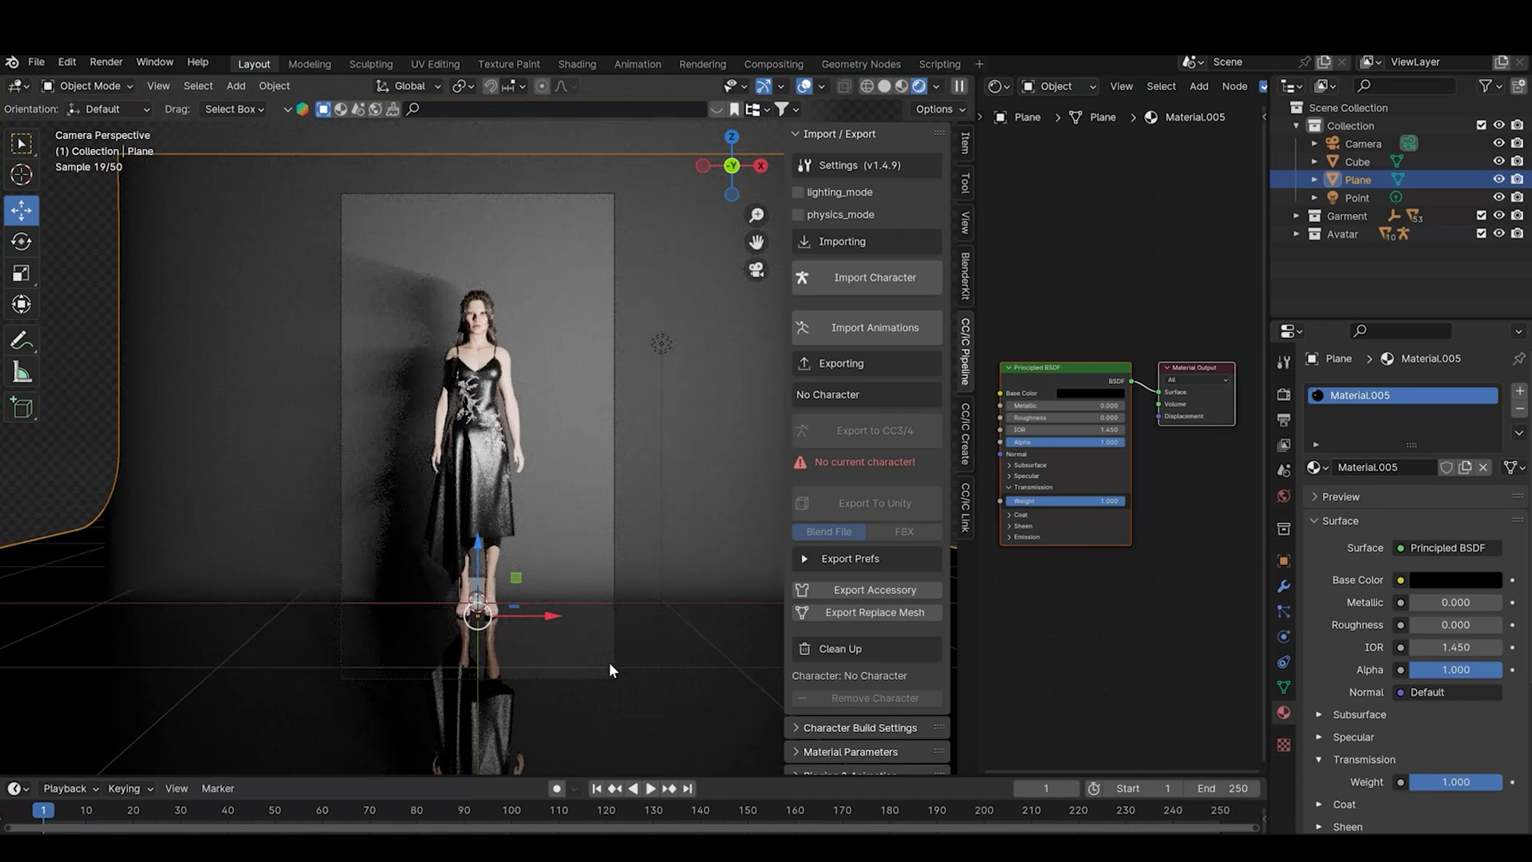
{"action": "scroll", "coordinate": [612, 670], "scroll_direction": "up", "scroll_amount": 2}
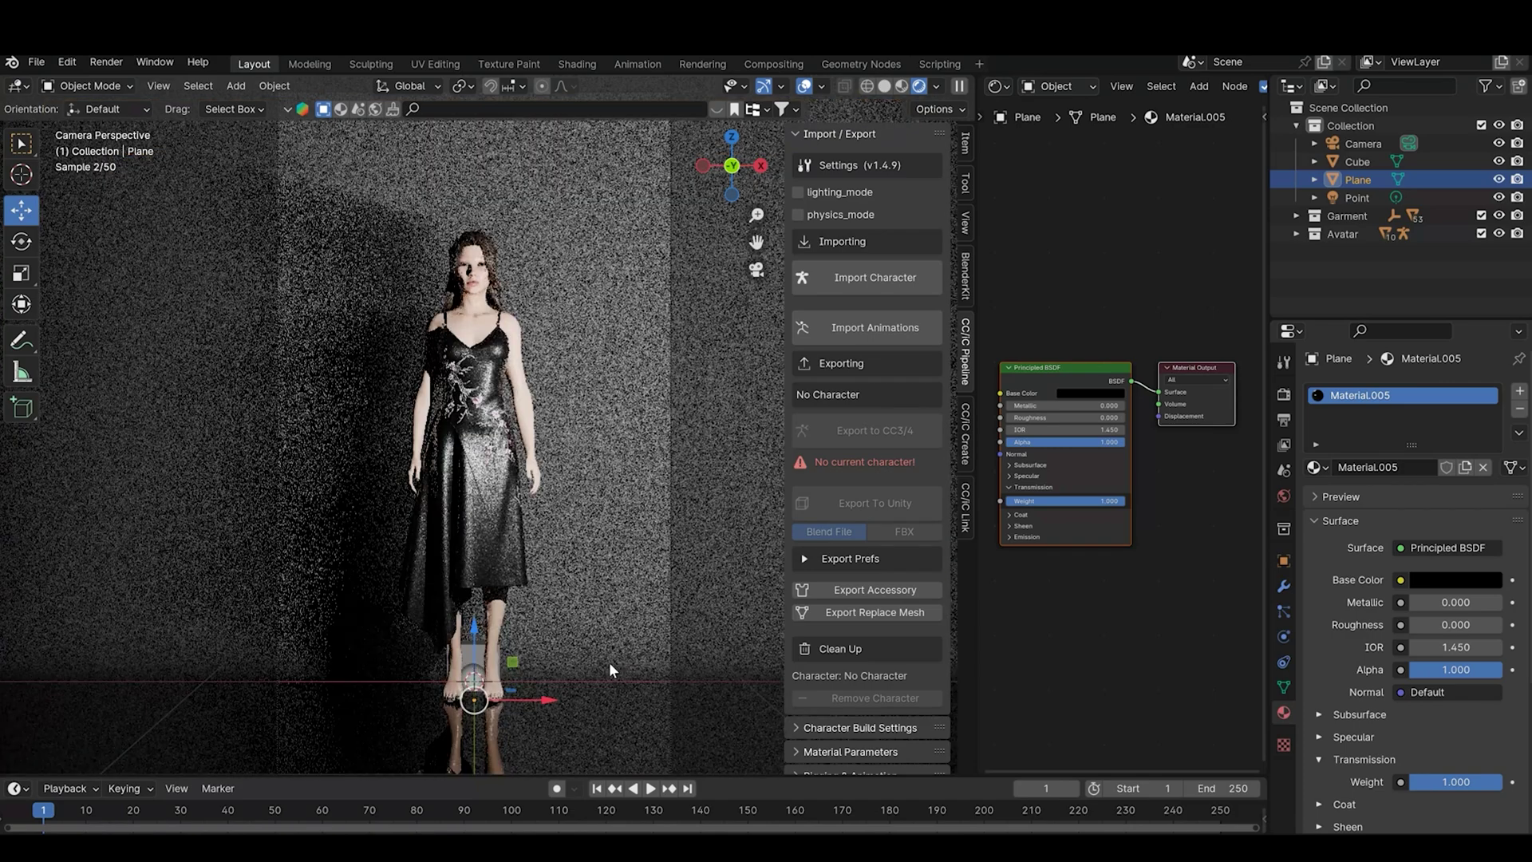
{"action": "left_click", "coordinate": [806, 86]}
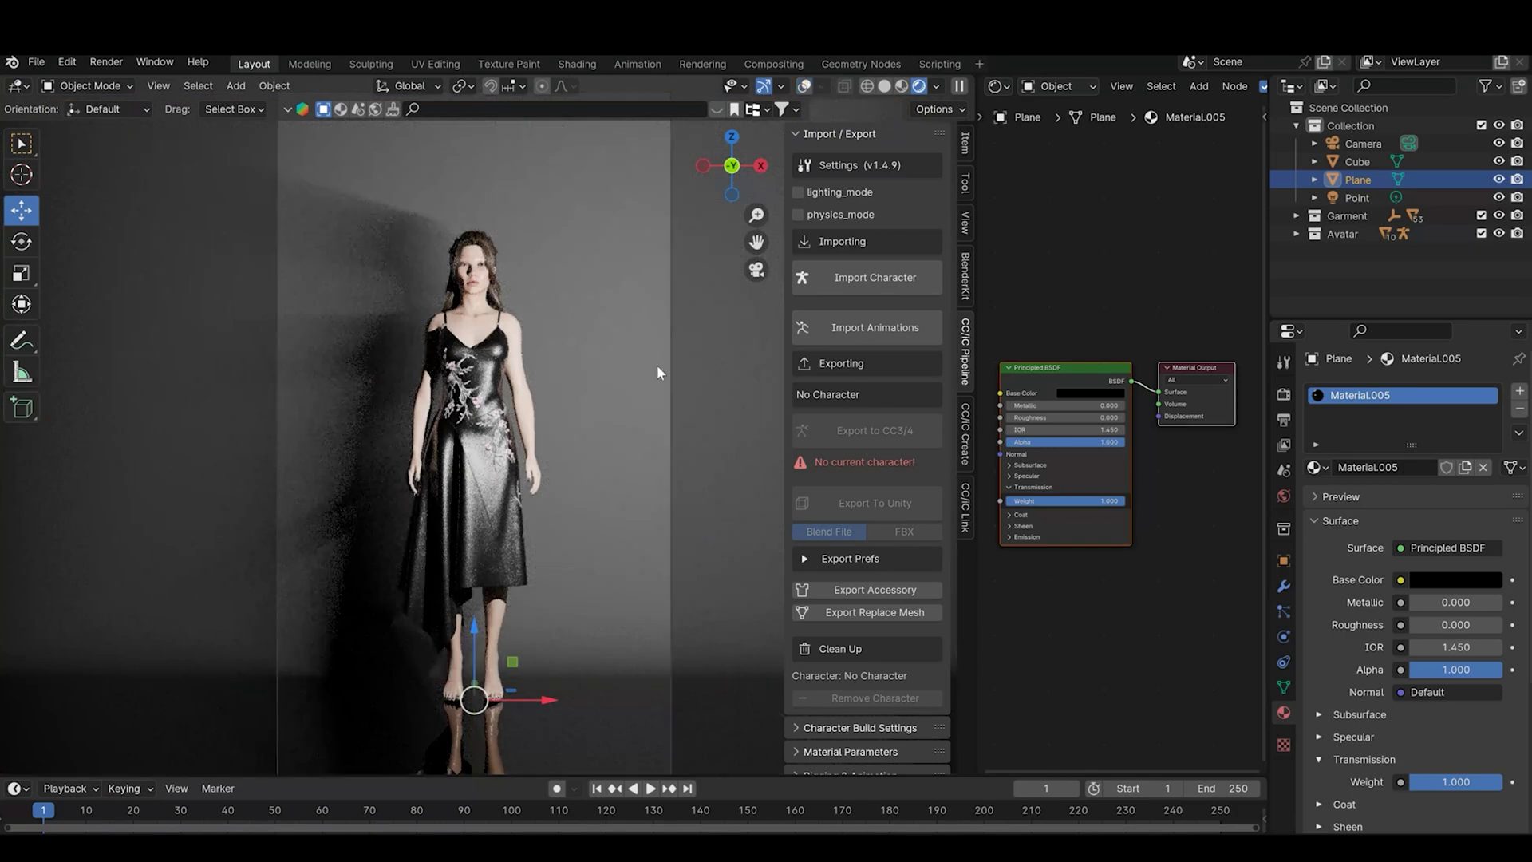
{"action": "scroll", "coordinate": [658, 372], "scroll_direction": "down", "scroll_amount": 1}
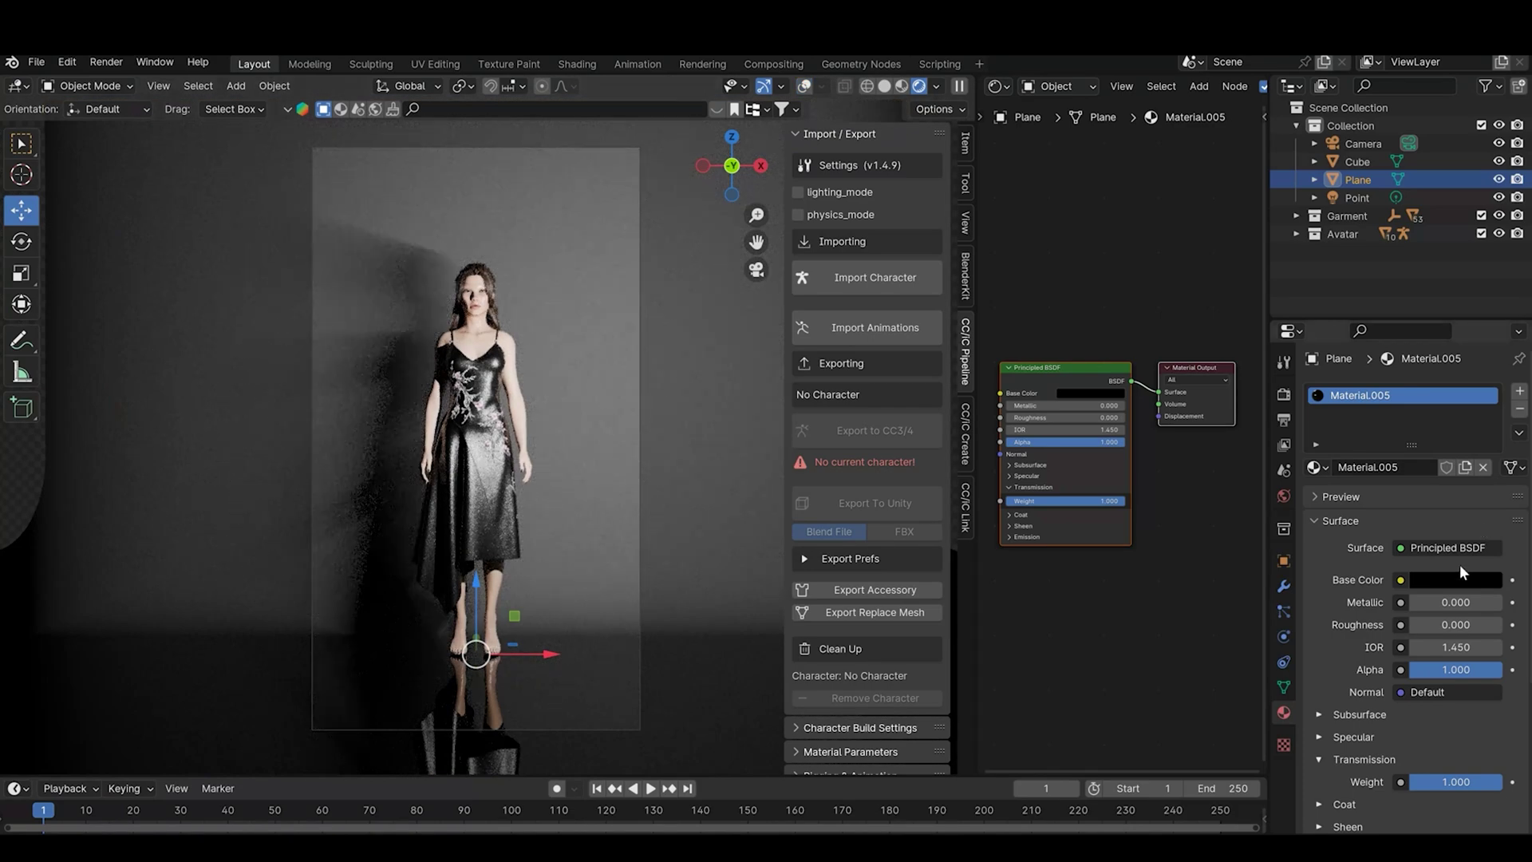
{"action": "left_click", "coordinate": [1460, 581]}
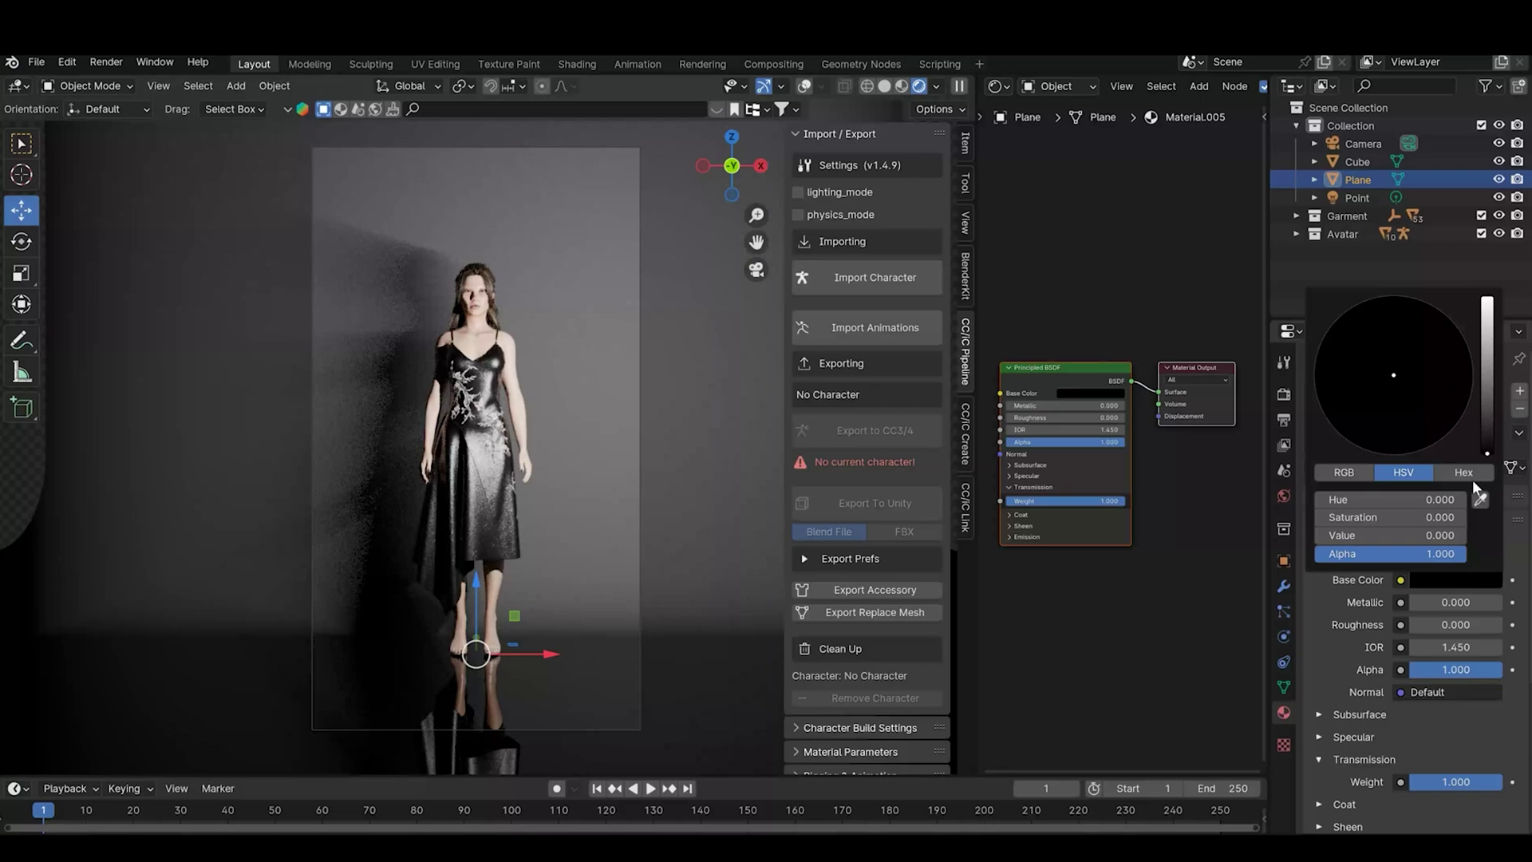
{"action": "left_click_drag", "start_coordinate": [1487, 424], "coordinate": [1488, 347]}
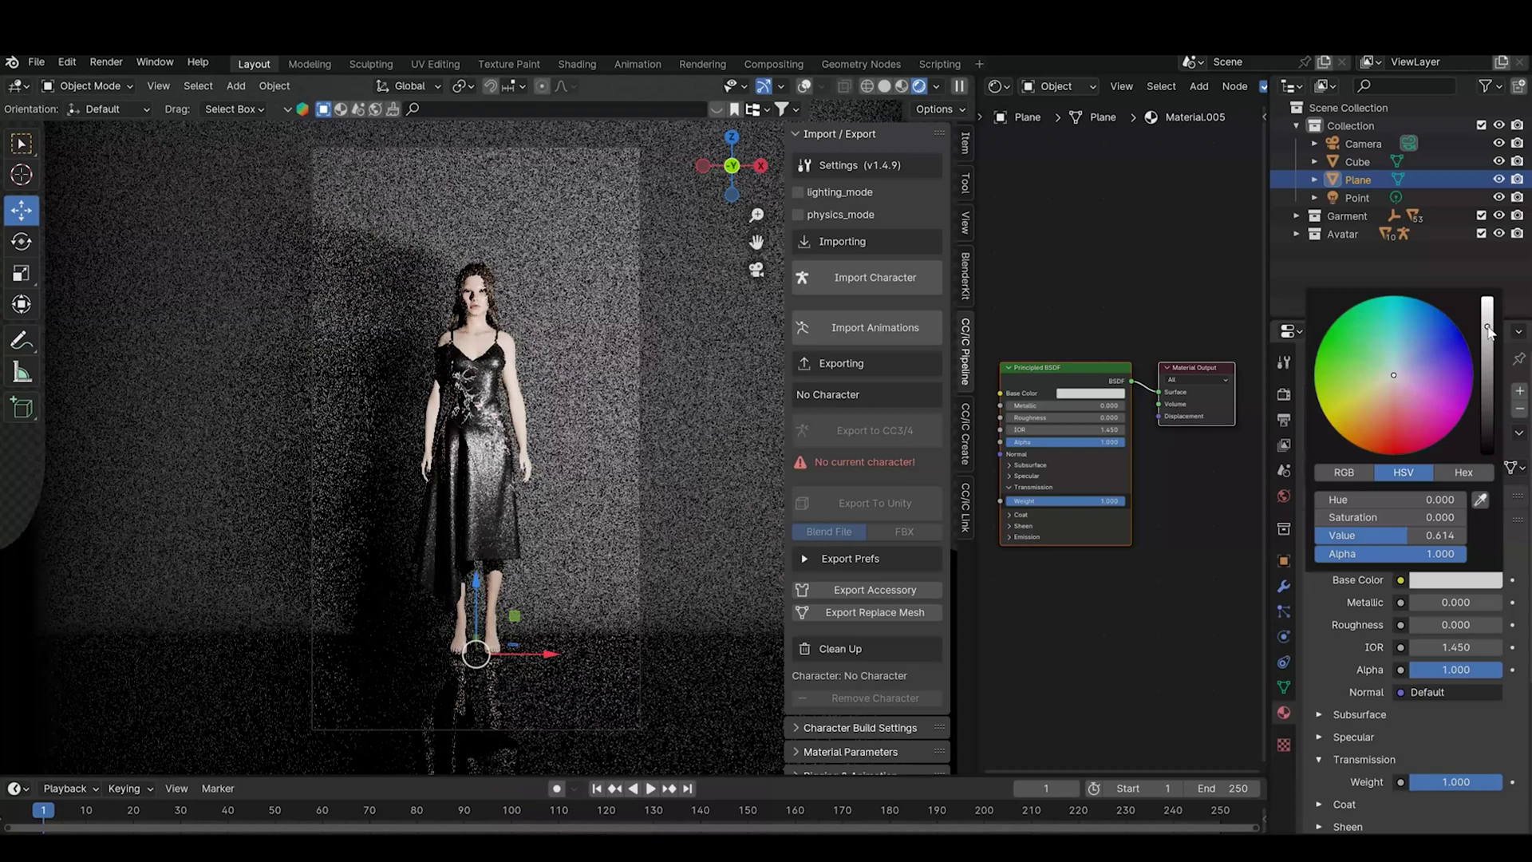
{"action": "left_click_drag", "start_coordinate": [1440, 789], "coordinate": [1428, 790]}
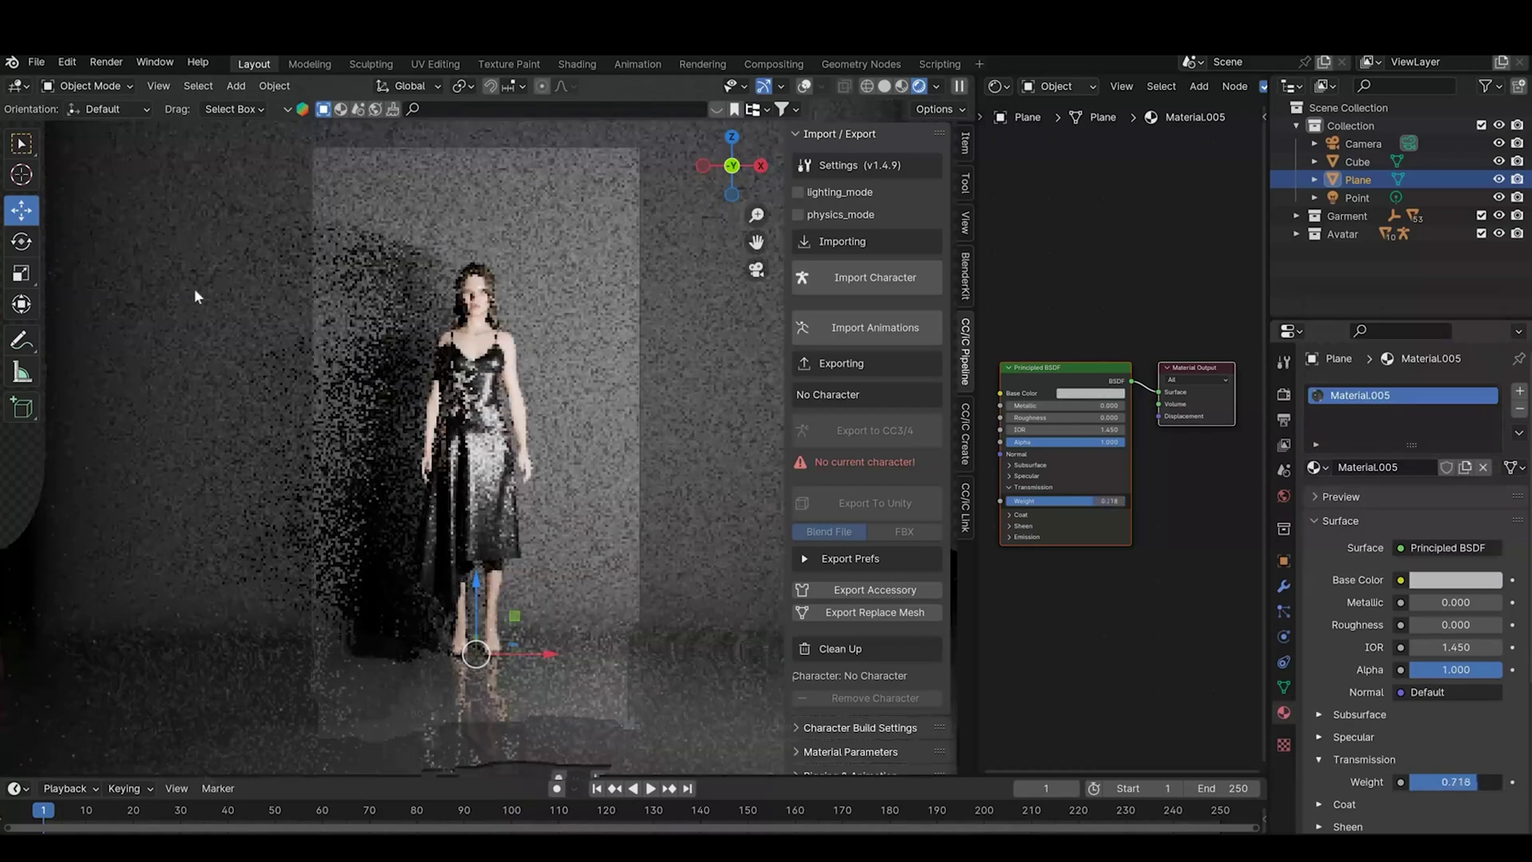
{"action": "key", "text": "ctrl+z"}
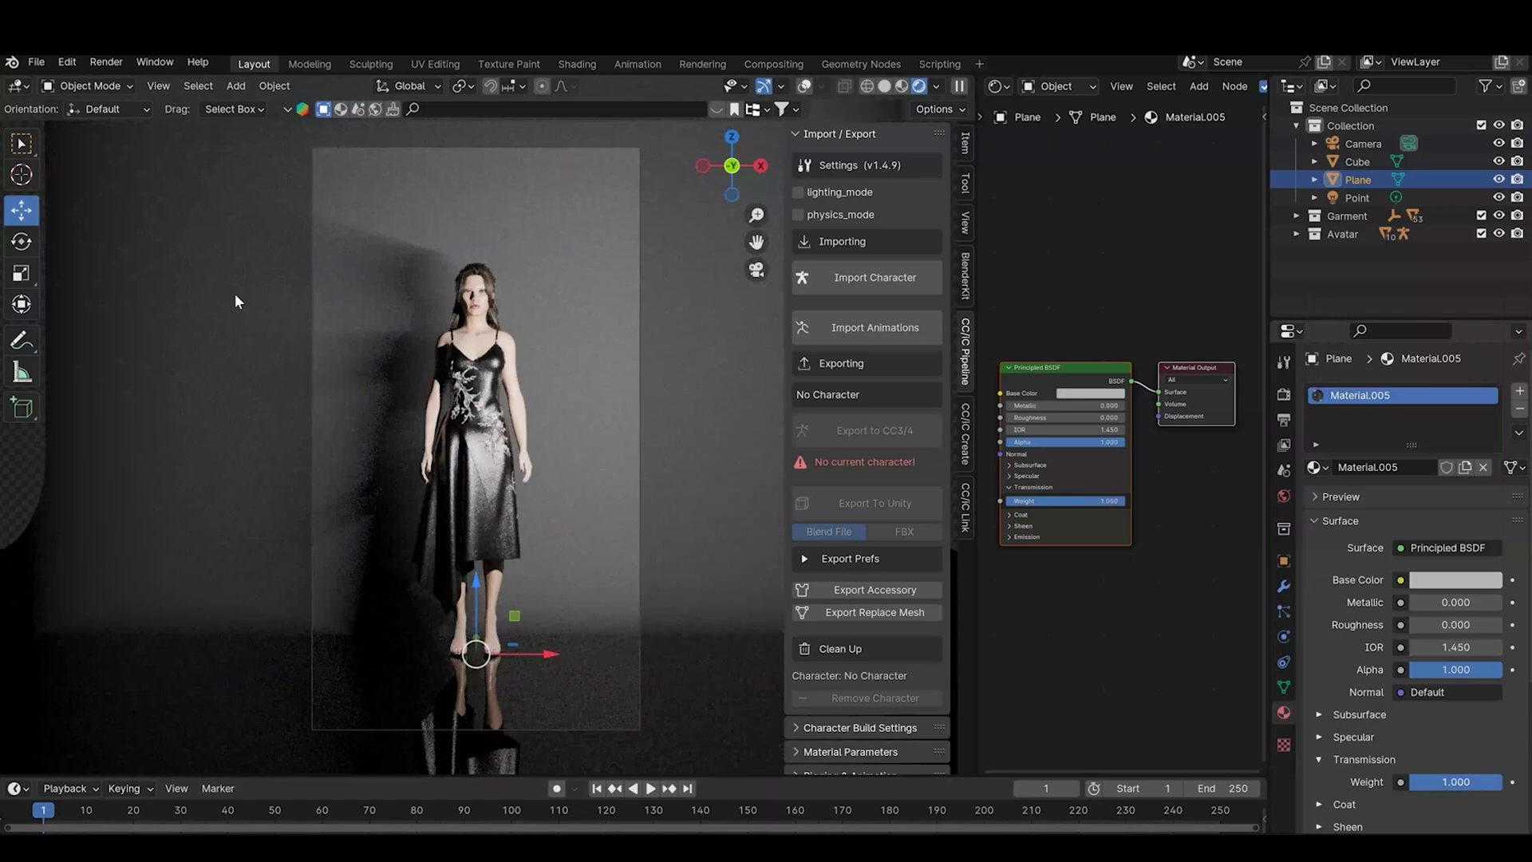
- Widen the 3D viewport to inspect the reflective floor
{"action": "left_click_drag", "start_coordinate": [975, 153], "coordinate": [1233, 154]}
{"action": "scroll", "coordinate": [824, 493], "scroll_direction": "up", "scroll_amount": 1}
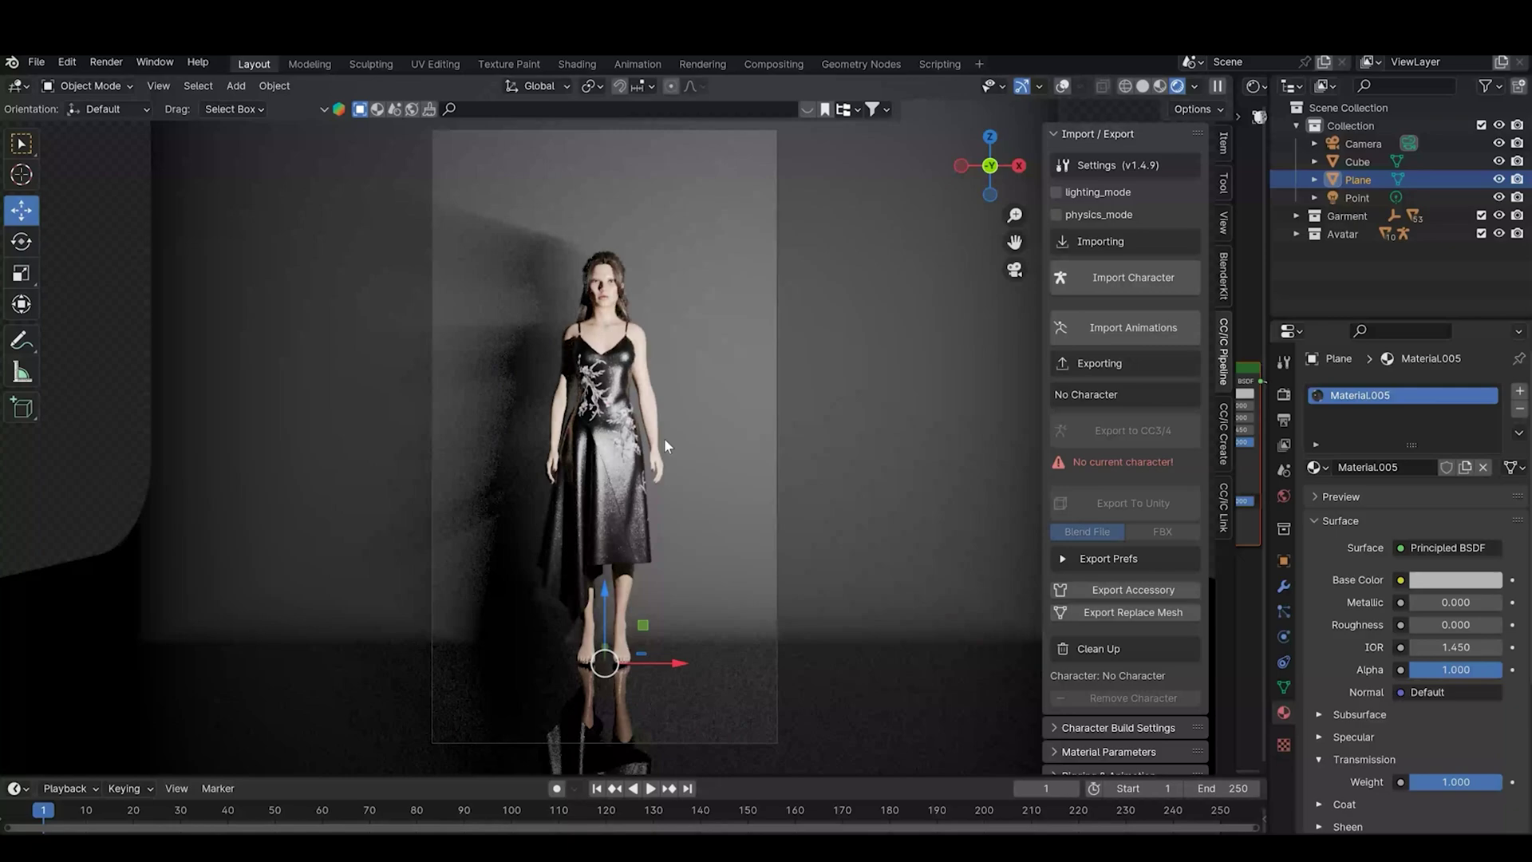
{"action": "scroll", "coordinate": [695, 396], "scroll_direction": "down", "scroll_amount": 1}
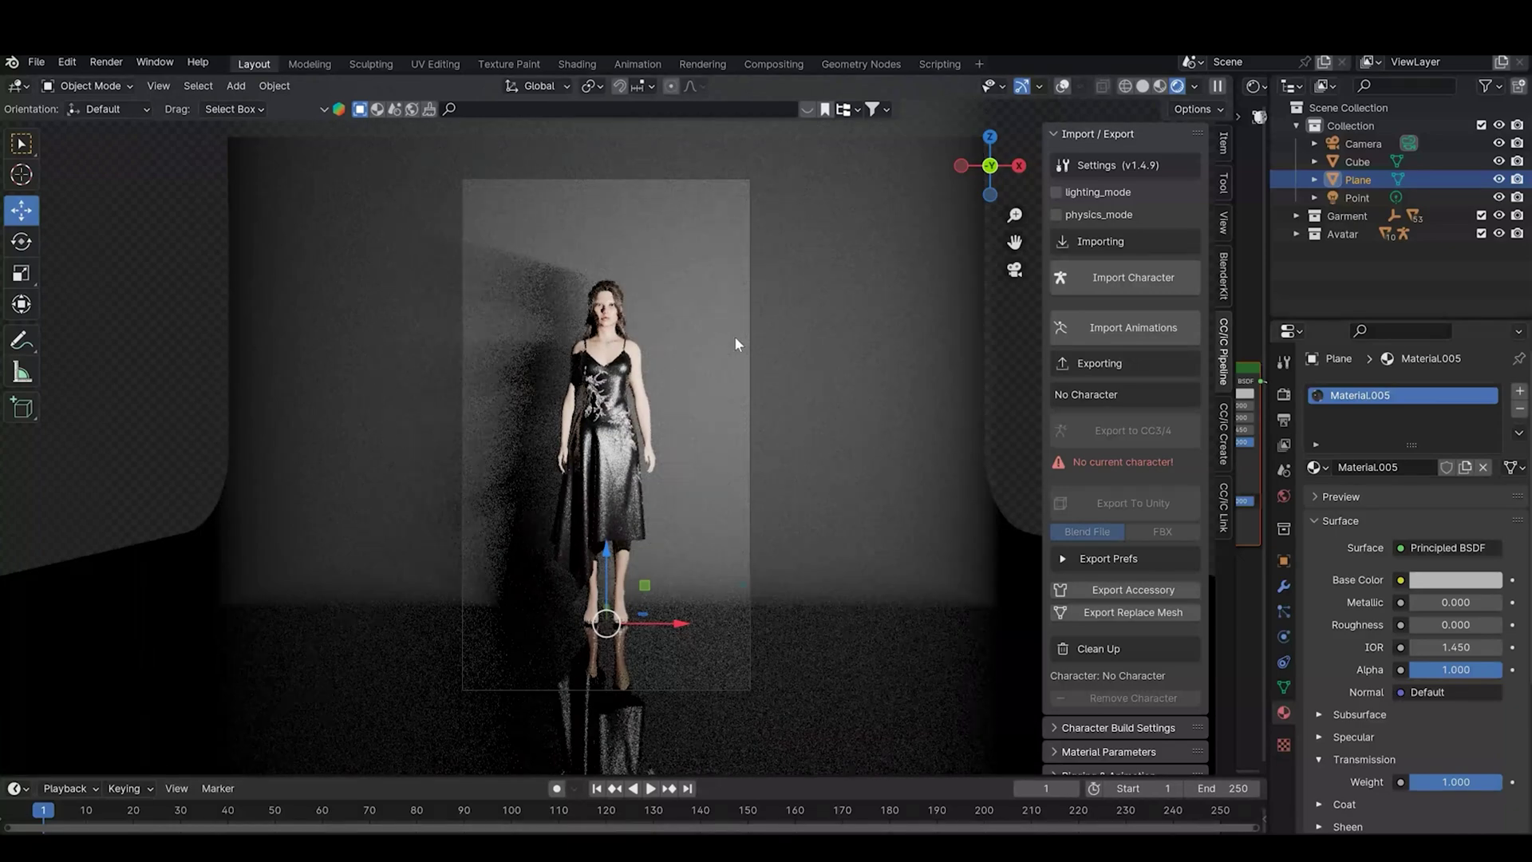
{"action": "scroll", "coordinate": [735, 343], "scroll_direction": "down", "scroll_amount": 3}
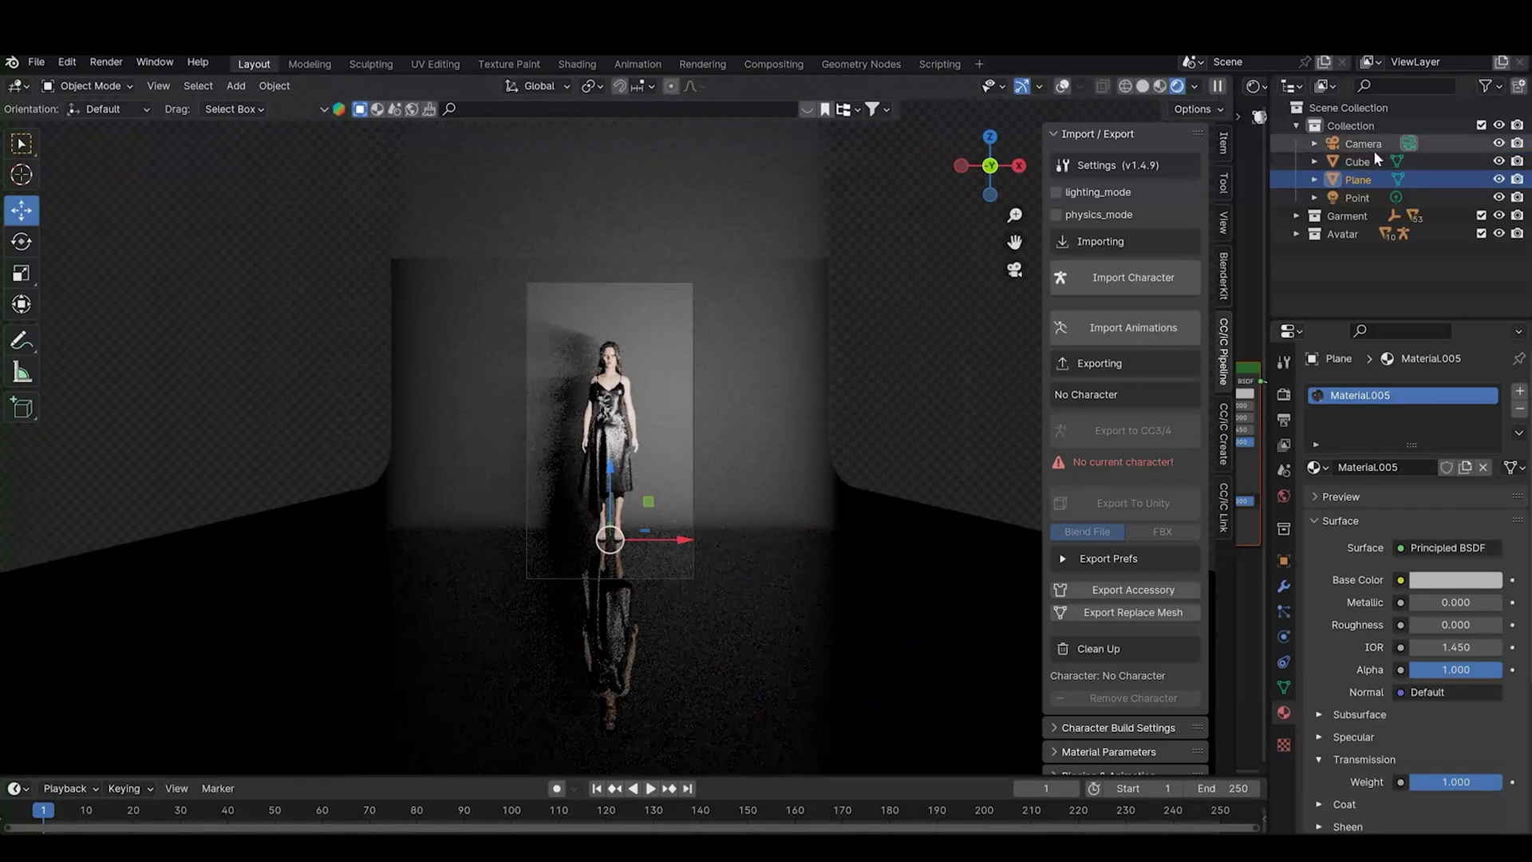
- Hide the Point light and switch the viewport to solid shading
{"action": "left_click", "coordinate": [1363, 196]}
{"action": "left_click", "coordinate": [1499, 197]}
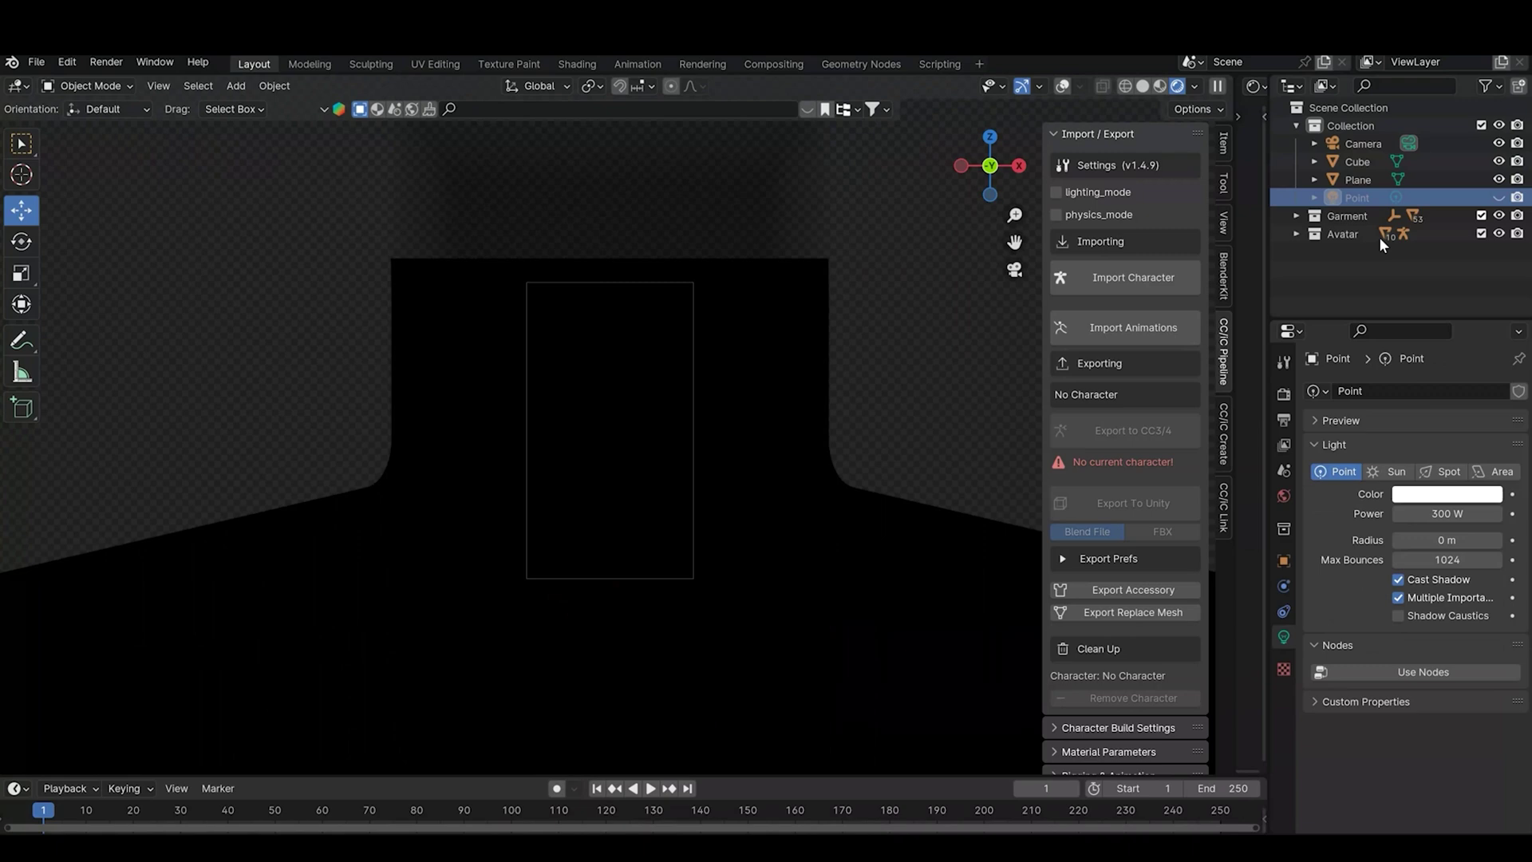
{"action": "key", "text": "z"}
{"action": "mouse_move", "coordinate": [894, 366]}
{"action": "middle_mouse_down"}
{"action": "mouse_move", "coordinate": [783, 418]}
{"action": "mouse_move", "coordinate": [505, 404]}
{"action": "middle_mouse_up"}
- Add an Area light, raising it 2.3254 m and moving it 1.0163 m along Y
{"action": "key", "text": "shift+a"}
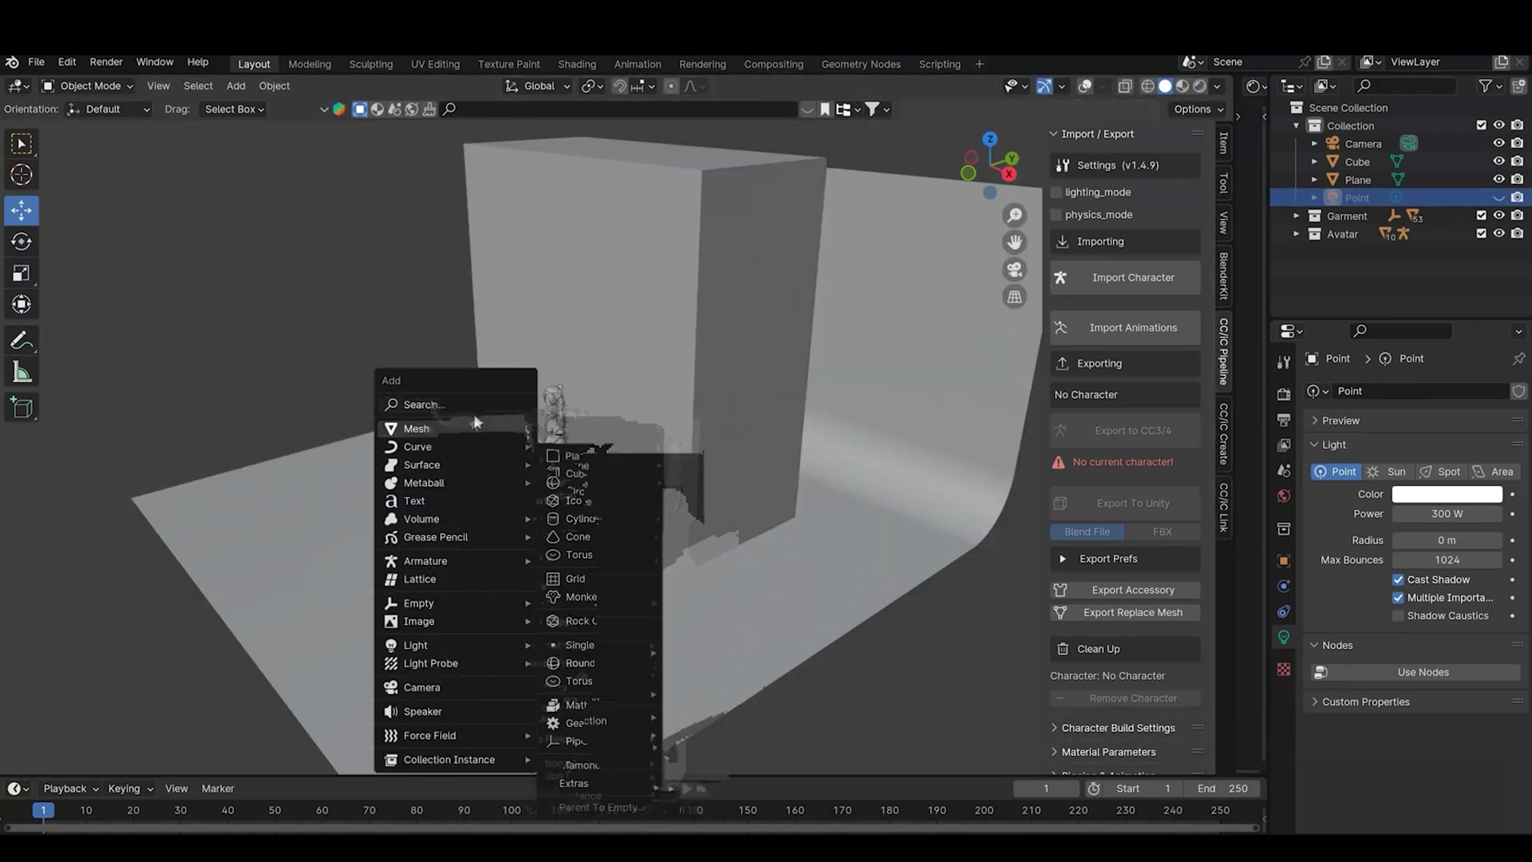
{"action": "mouse_move", "coordinate": [488, 643]}
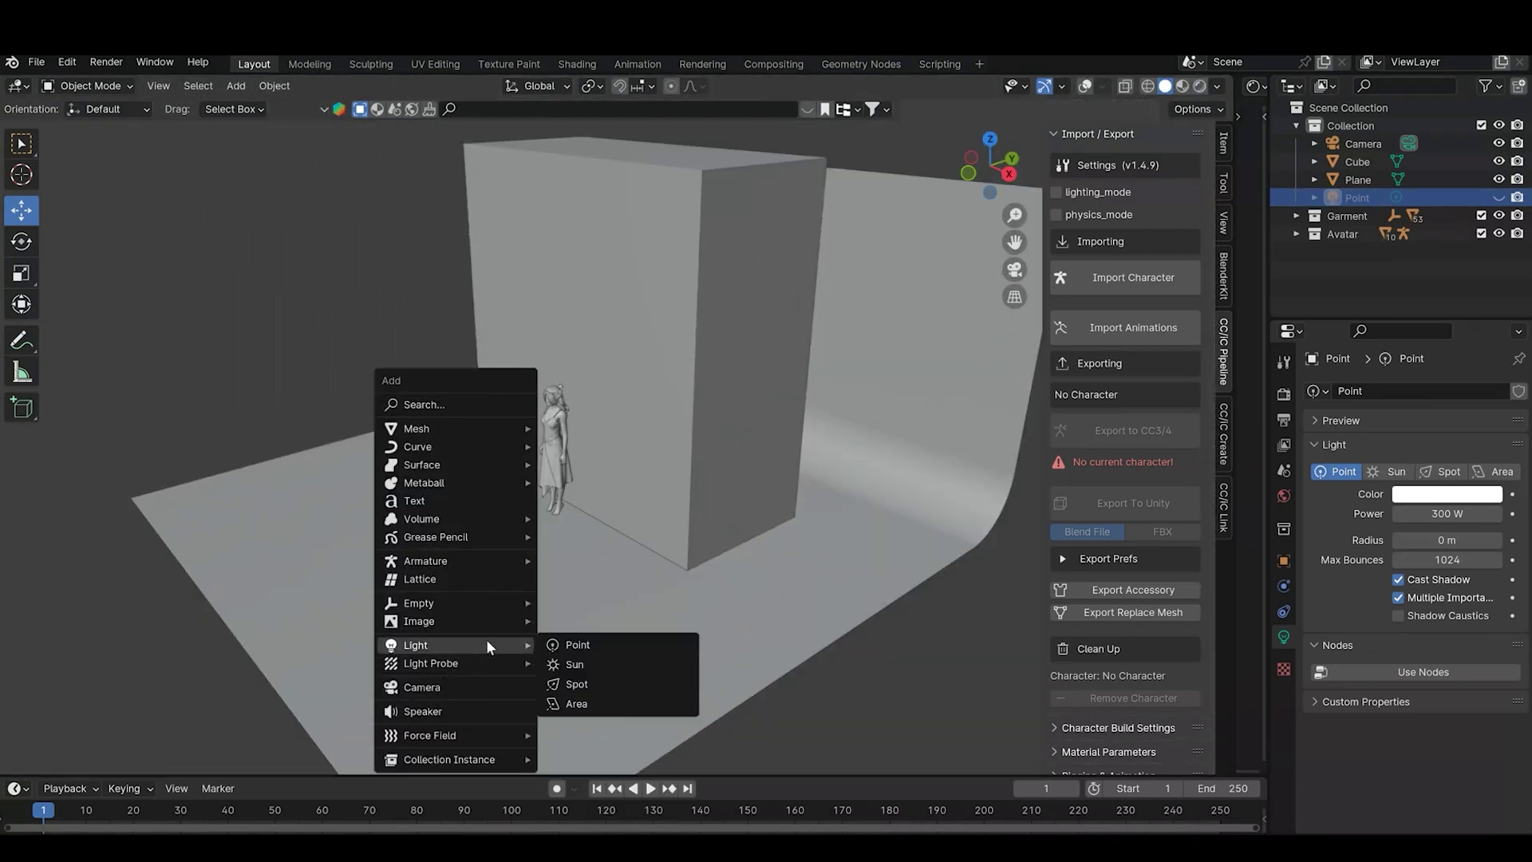
{"action": "left_click", "coordinate": [596, 704]}
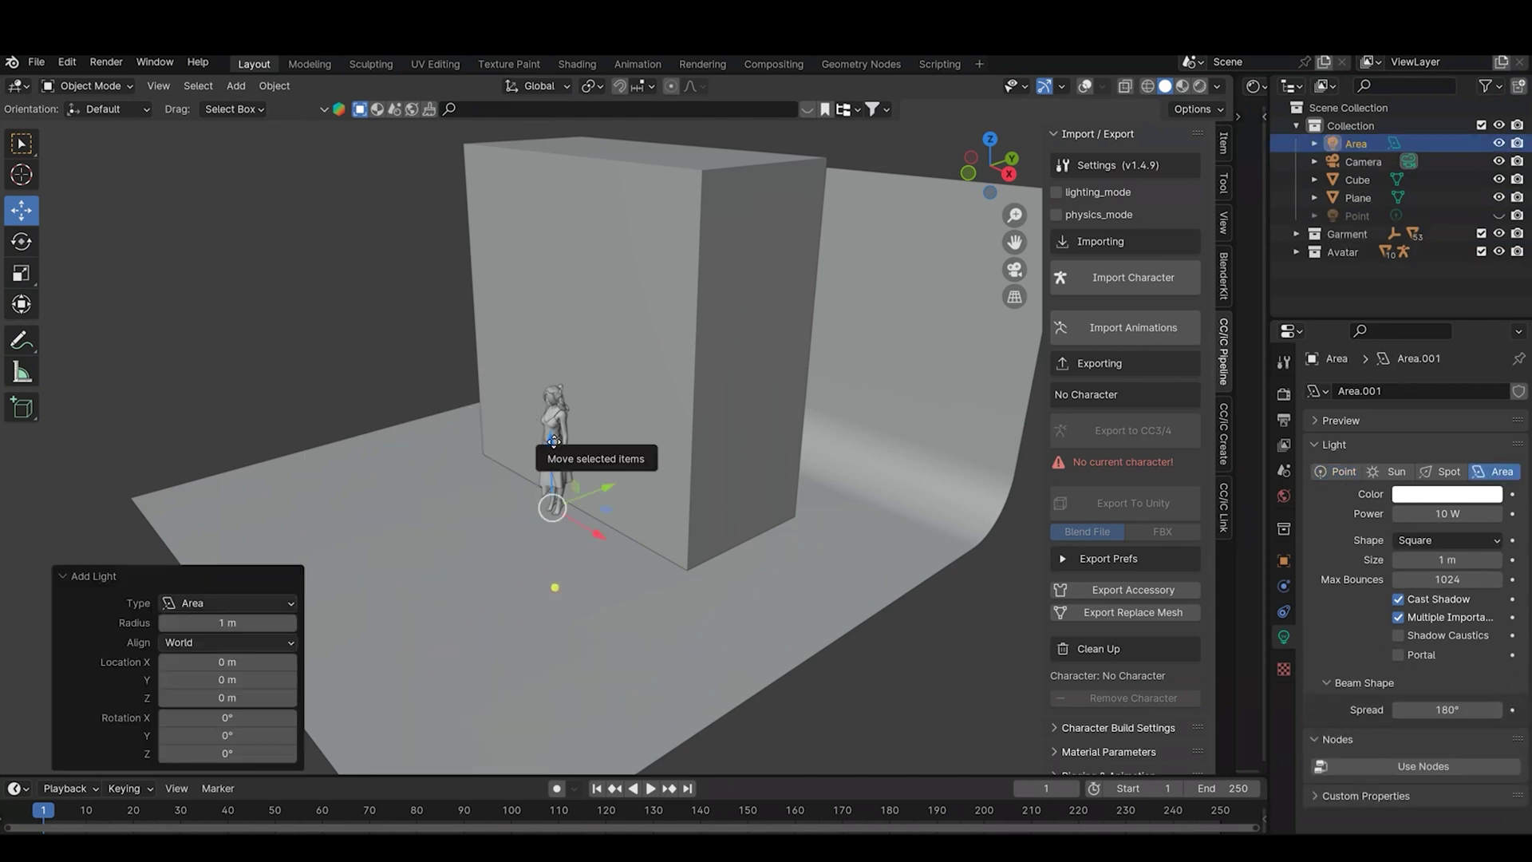
{"action": "left_click_drag", "start_coordinate": [553, 441], "coordinate": [549, 270]}
{"action": "middle_click_drag", "start_coordinate": [549, 269], "coordinate": [597, 343]}
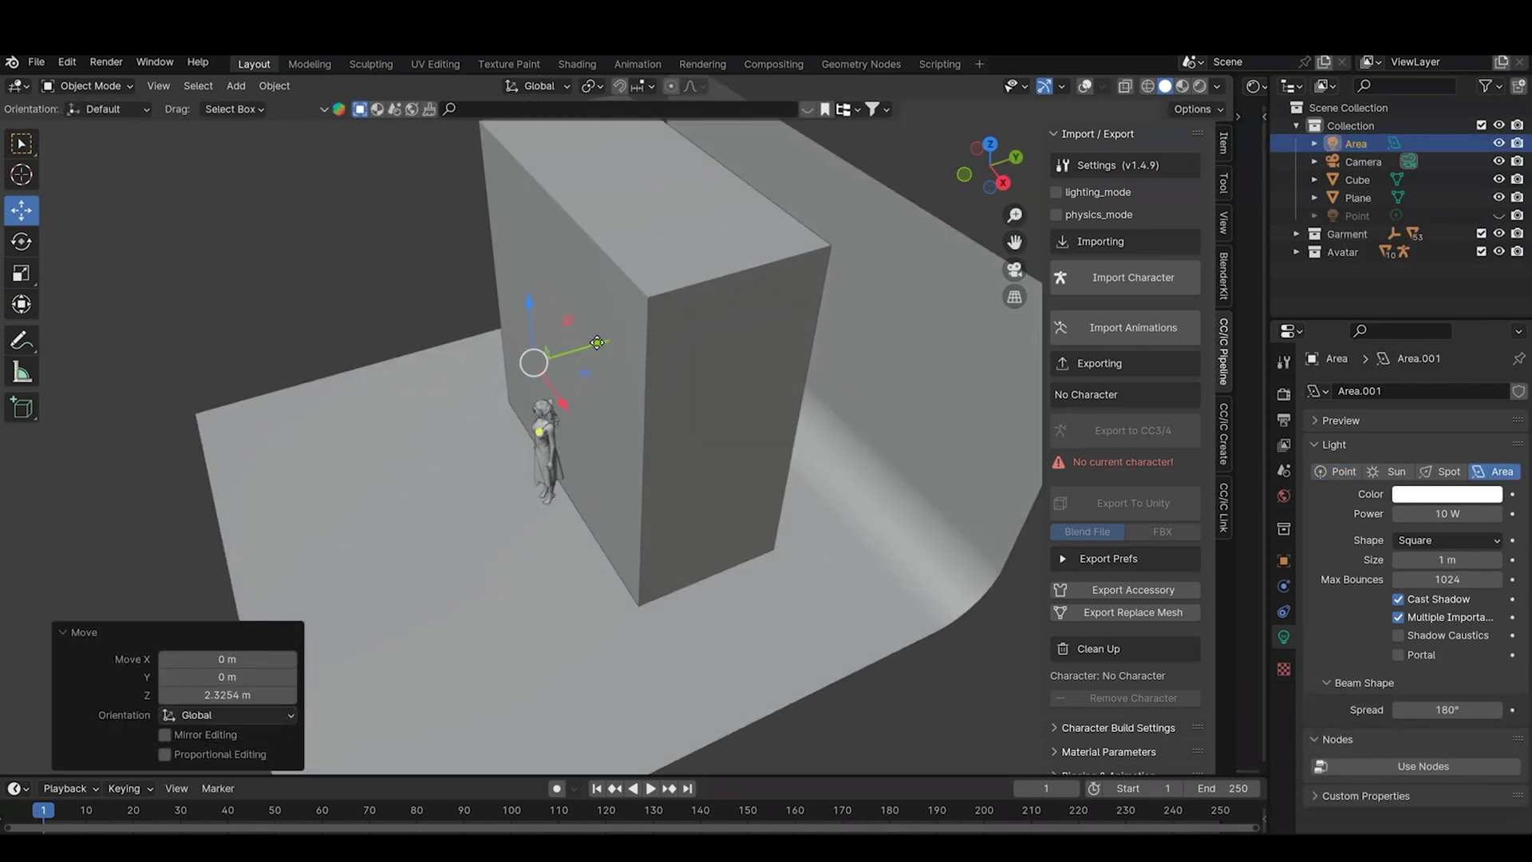
{"action": "left_click_drag", "start_coordinate": [597, 342], "coordinate": [682, 328]}
{"action": "middle_click_drag", "start_coordinate": [681, 329], "coordinate": [620, 338]}
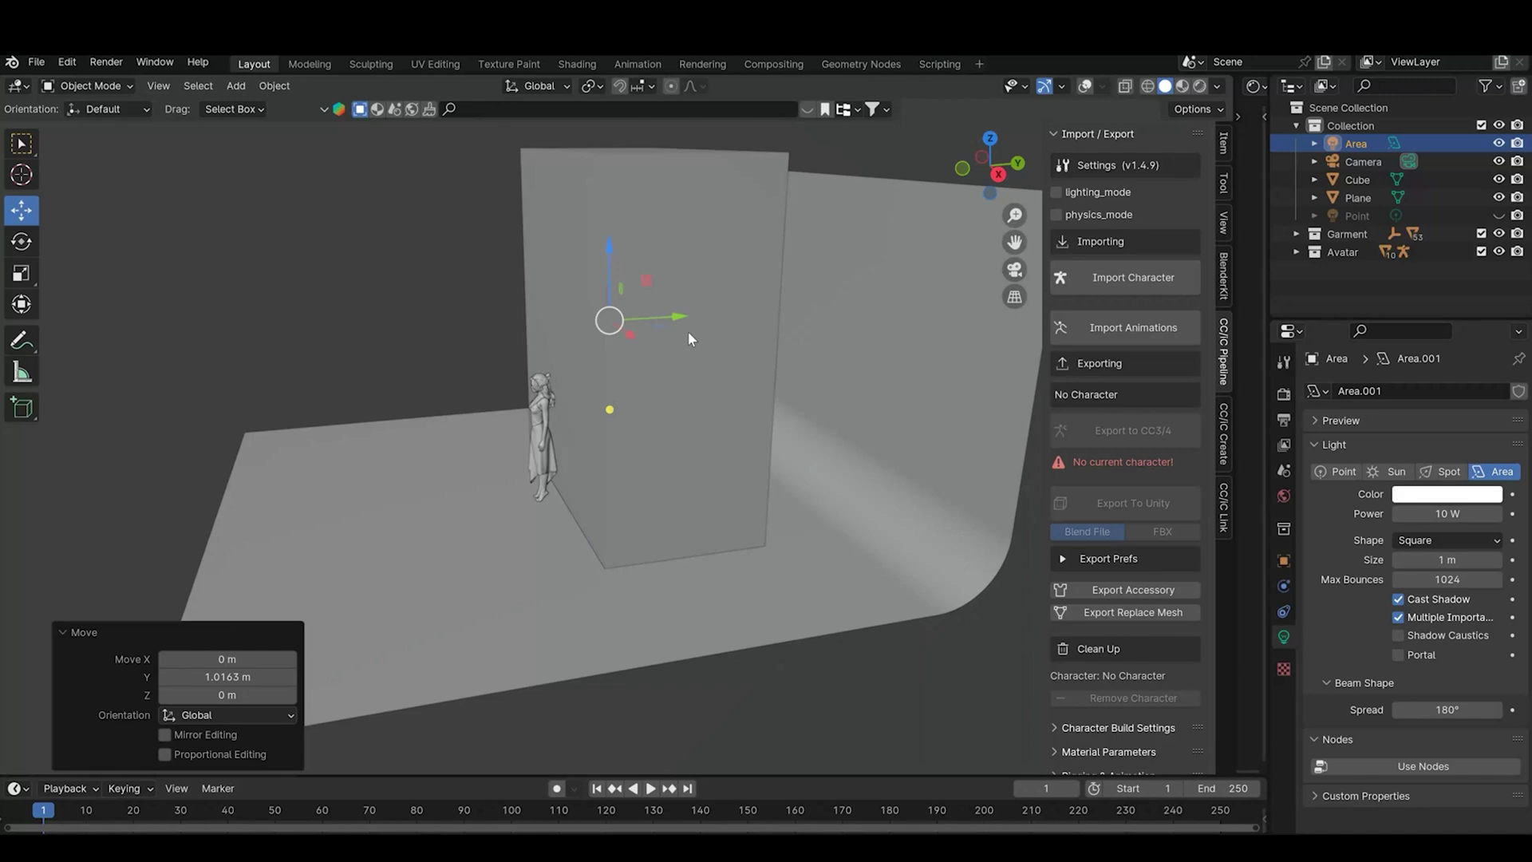
- In the rendered camera view, raise the area light 0.1313 m and shrink it to 0.0212 m
{"action": "left_click", "coordinate": [1200, 88]}
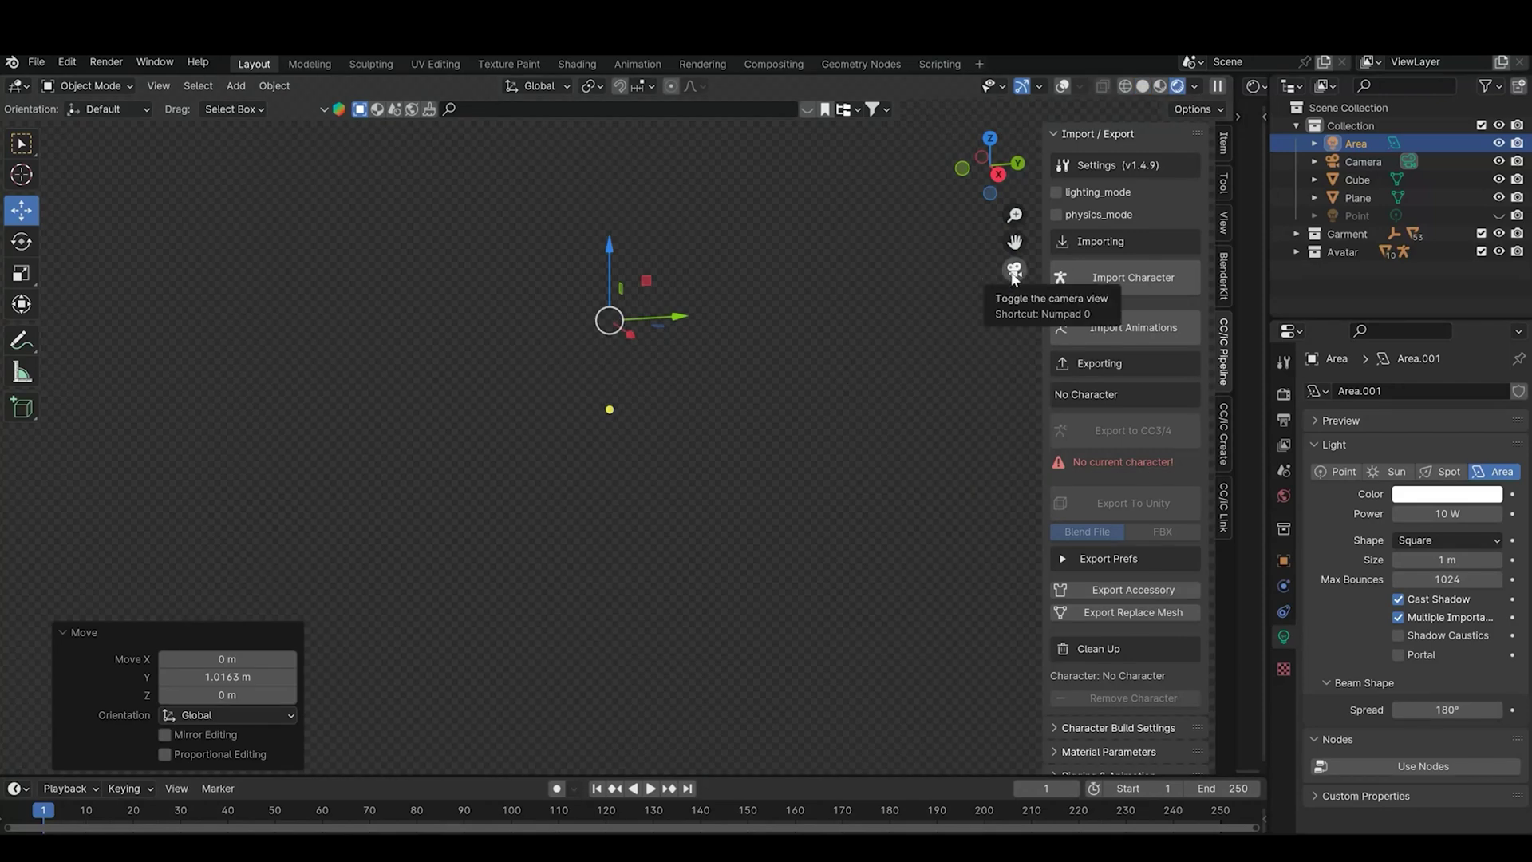
{"action": "left_click", "coordinate": [1013, 273]}
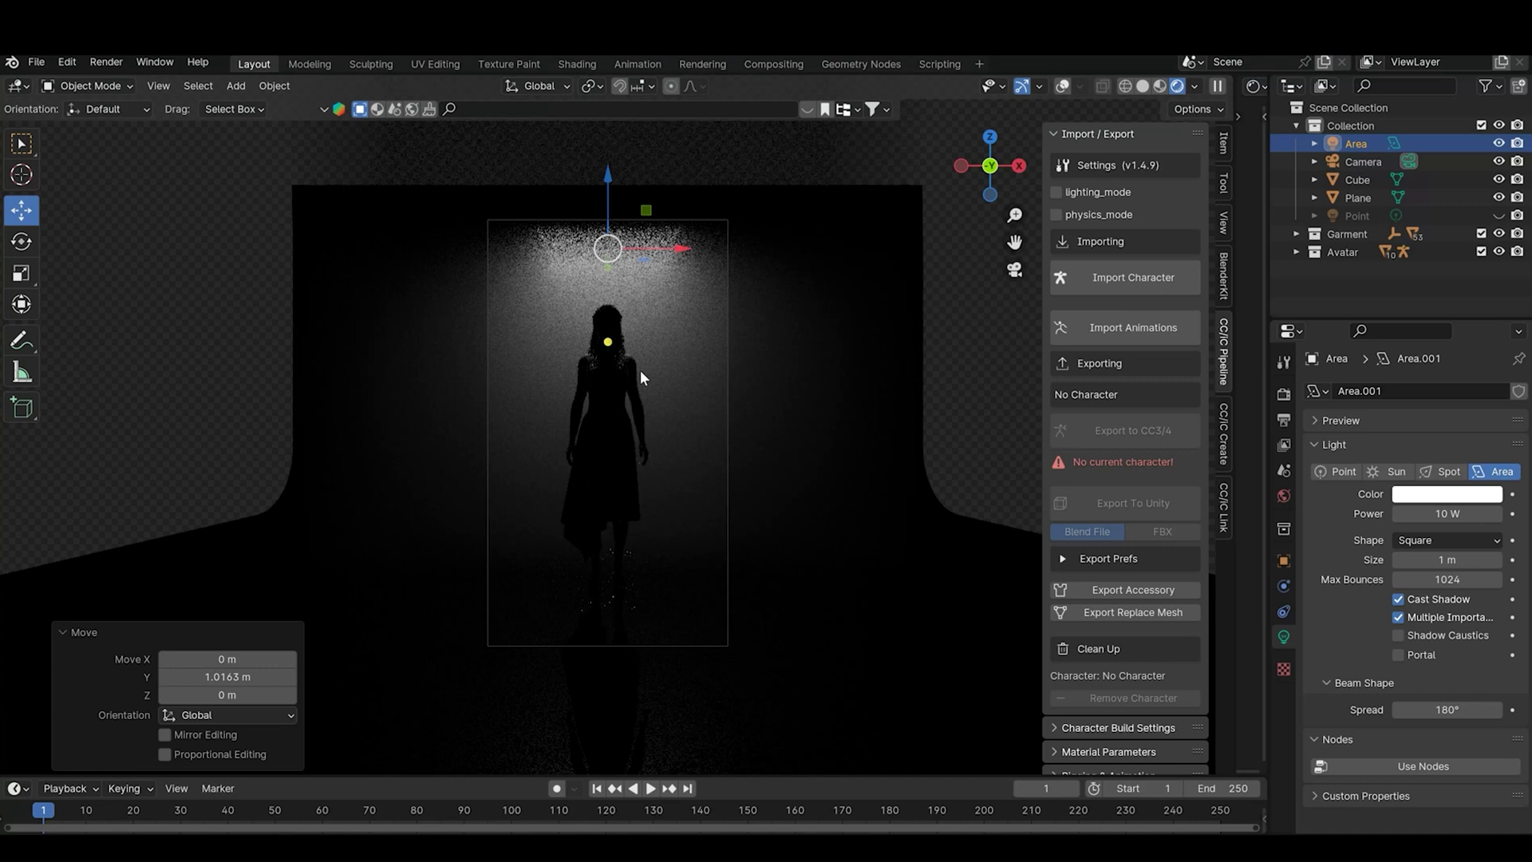
{"action": "left_click_drag", "start_coordinate": [608, 177], "coordinate": [613, 154]}
{"action": "middle_click_drag", "start_coordinate": [611, 174], "coordinate": [723, 415]}
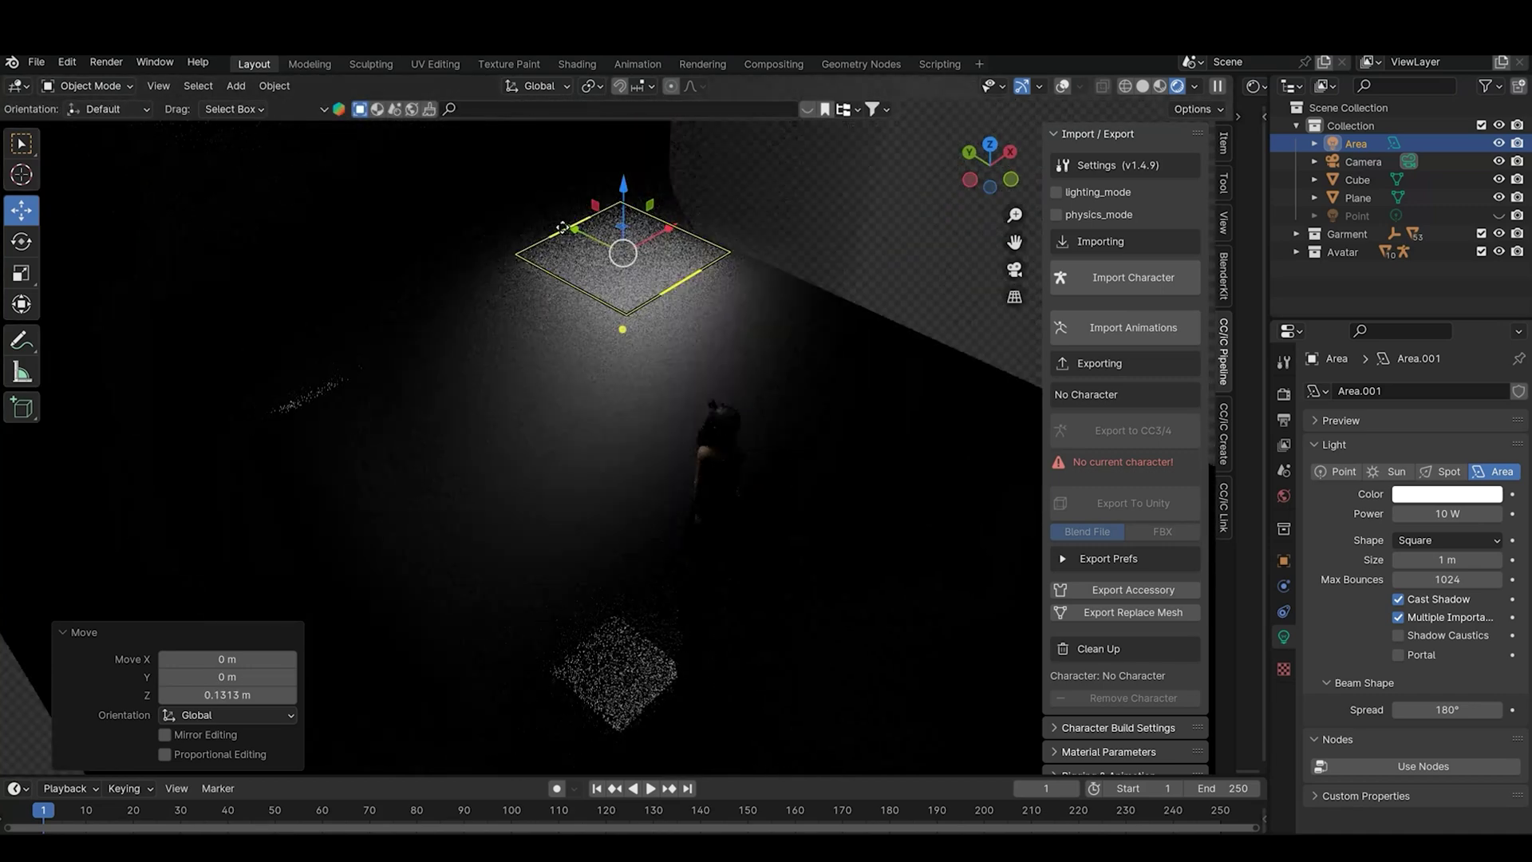
{"action": "left_click_drag", "start_coordinate": [562, 228], "coordinate": [653, 289]}
- Slide the area light along Y toward the wall and enlarge it to 0.191 m
{"action": "left_click", "coordinate": [1062, 86]}
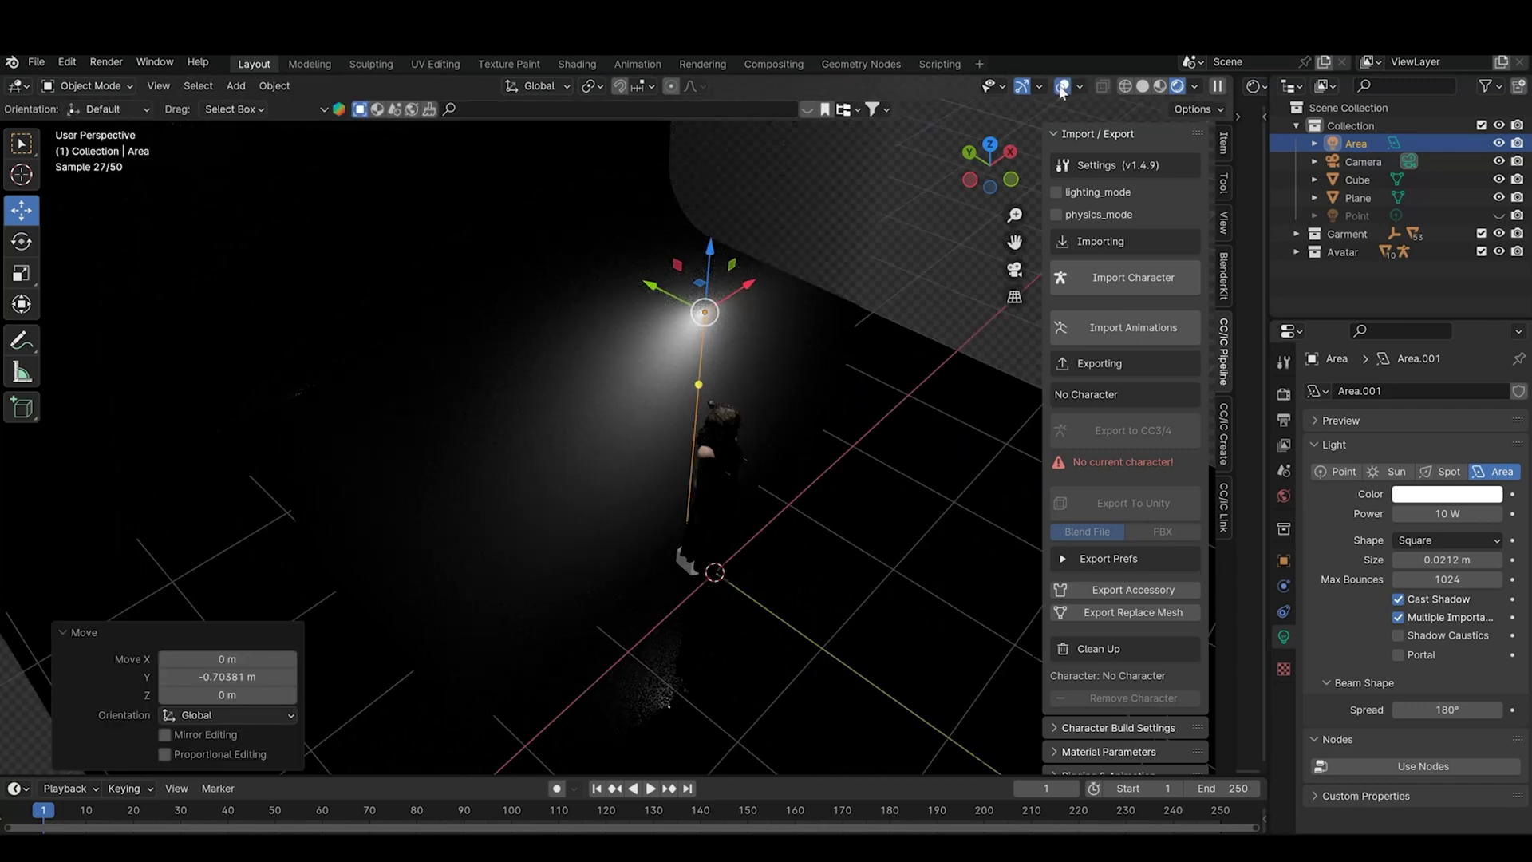
{"action": "middle_click_drag", "start_coordinate": [782, 375], "coordinate": [734, 423]}
{"action": "left_click_drag", "start_coordinate": [659, 302], "coordinate": [651, 311]}
{"action": "middle_click_drag", "start_coordinate": [677, 315], "coordinate": [404, 274]}
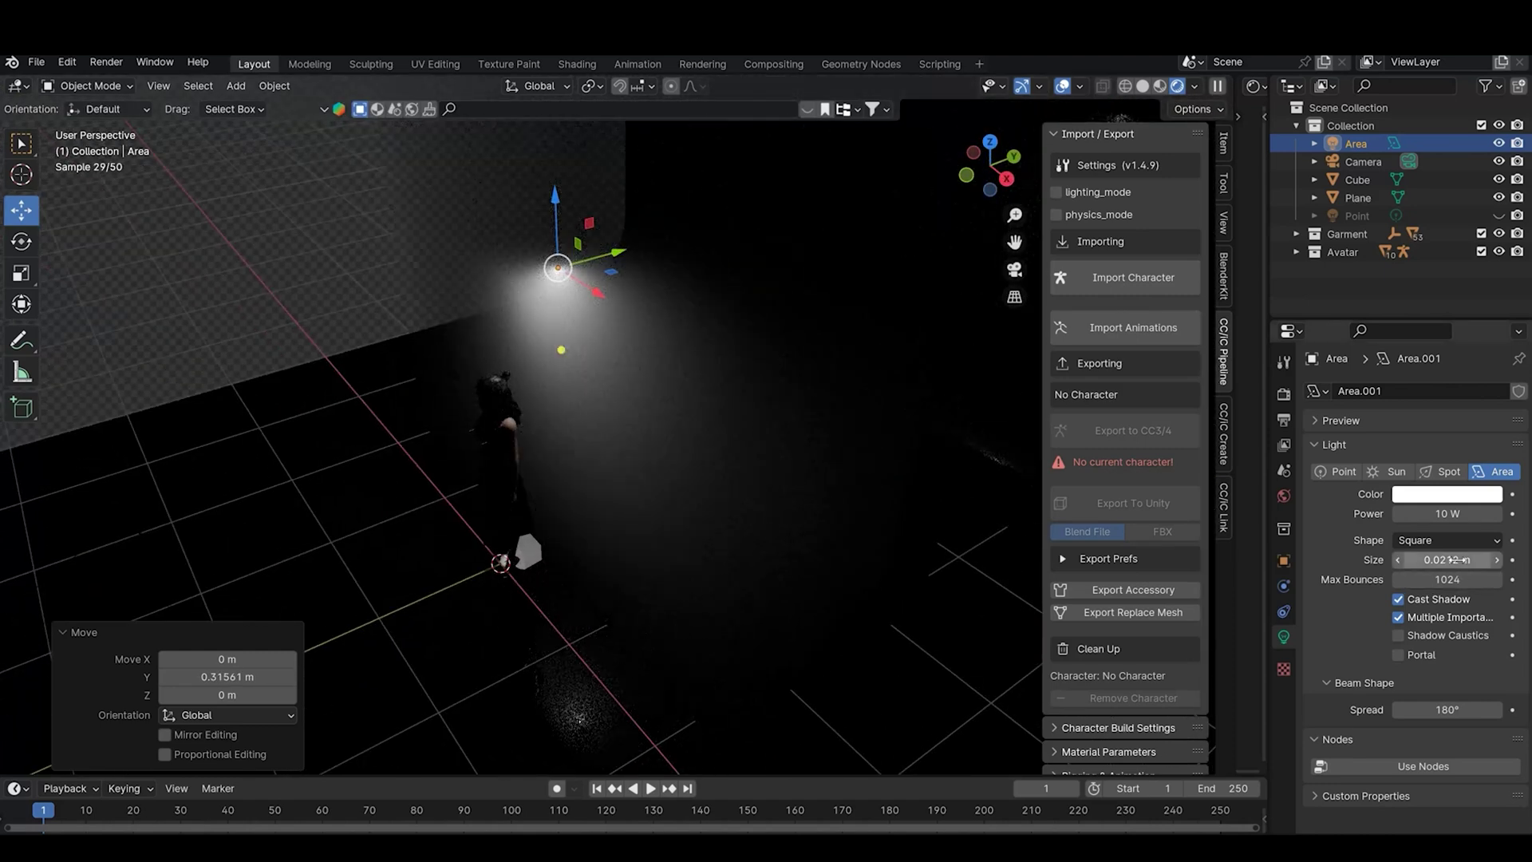
{"action": "left_click_drag", "start_coordinate": [1458, 561], "coordinate": [1512, 561]}
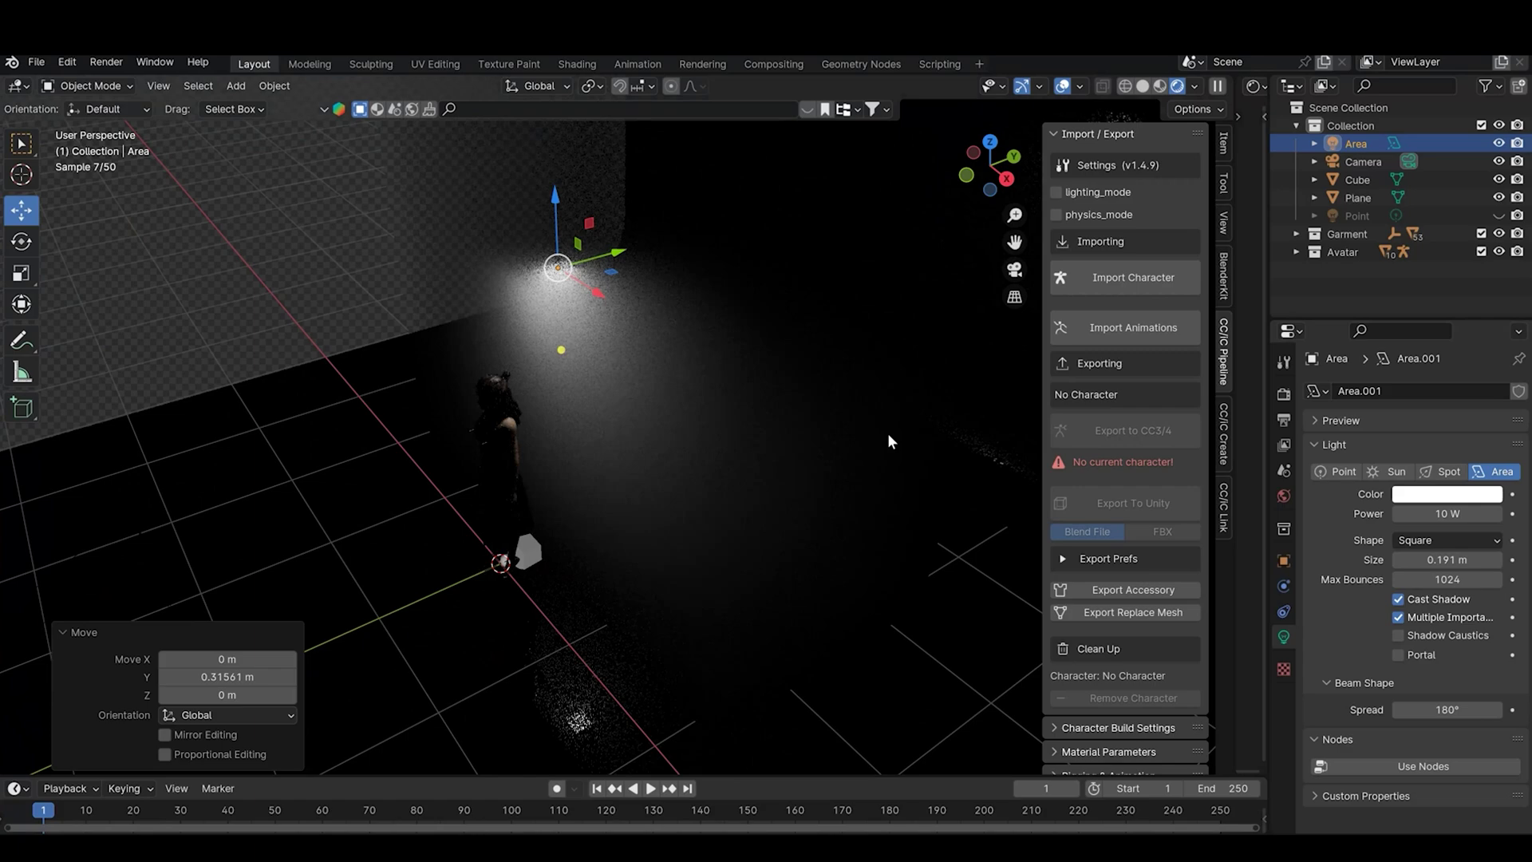
- Lower the area light 0.51764 m along Z and aim it at the character
{"action": "middle_click_drag", "start_coordinate": [887, 432], "coordinate": [940, 465]}
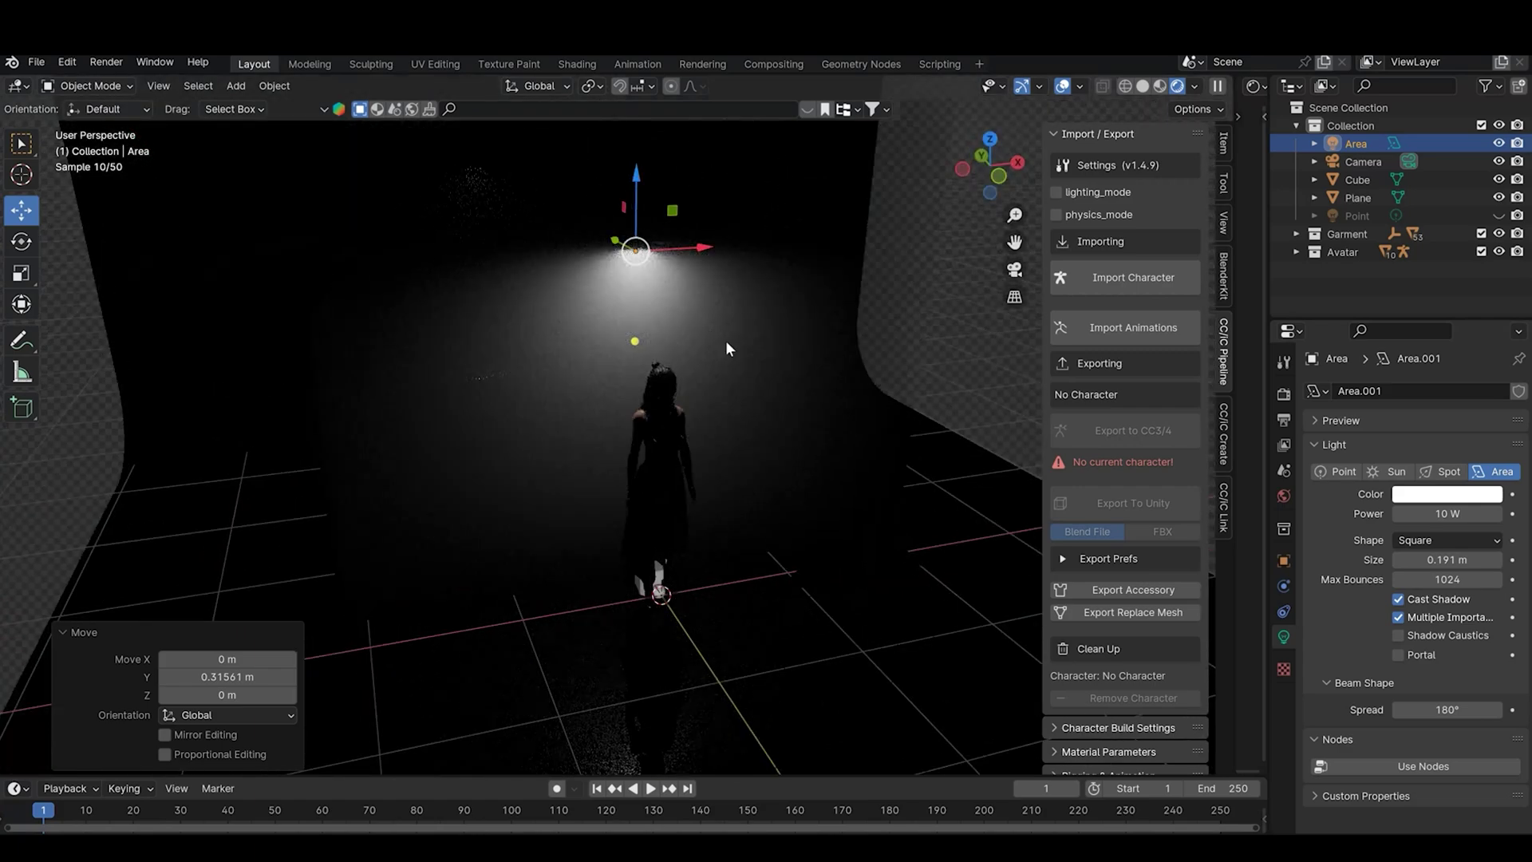
{"action": "middle_click_drag", "start_coordinate": [729, 353], "coordinate": [853, 375]}
{"action": "left_click_drag", "start_coordinate": [687, 183], "coordinate": [688, 254]}
{"action": "middle_click_drag", "start_coordinate": [690, 359], "coordinate": [718, 335]}
{"action": "key", "text": "ctrl+KP_3"}
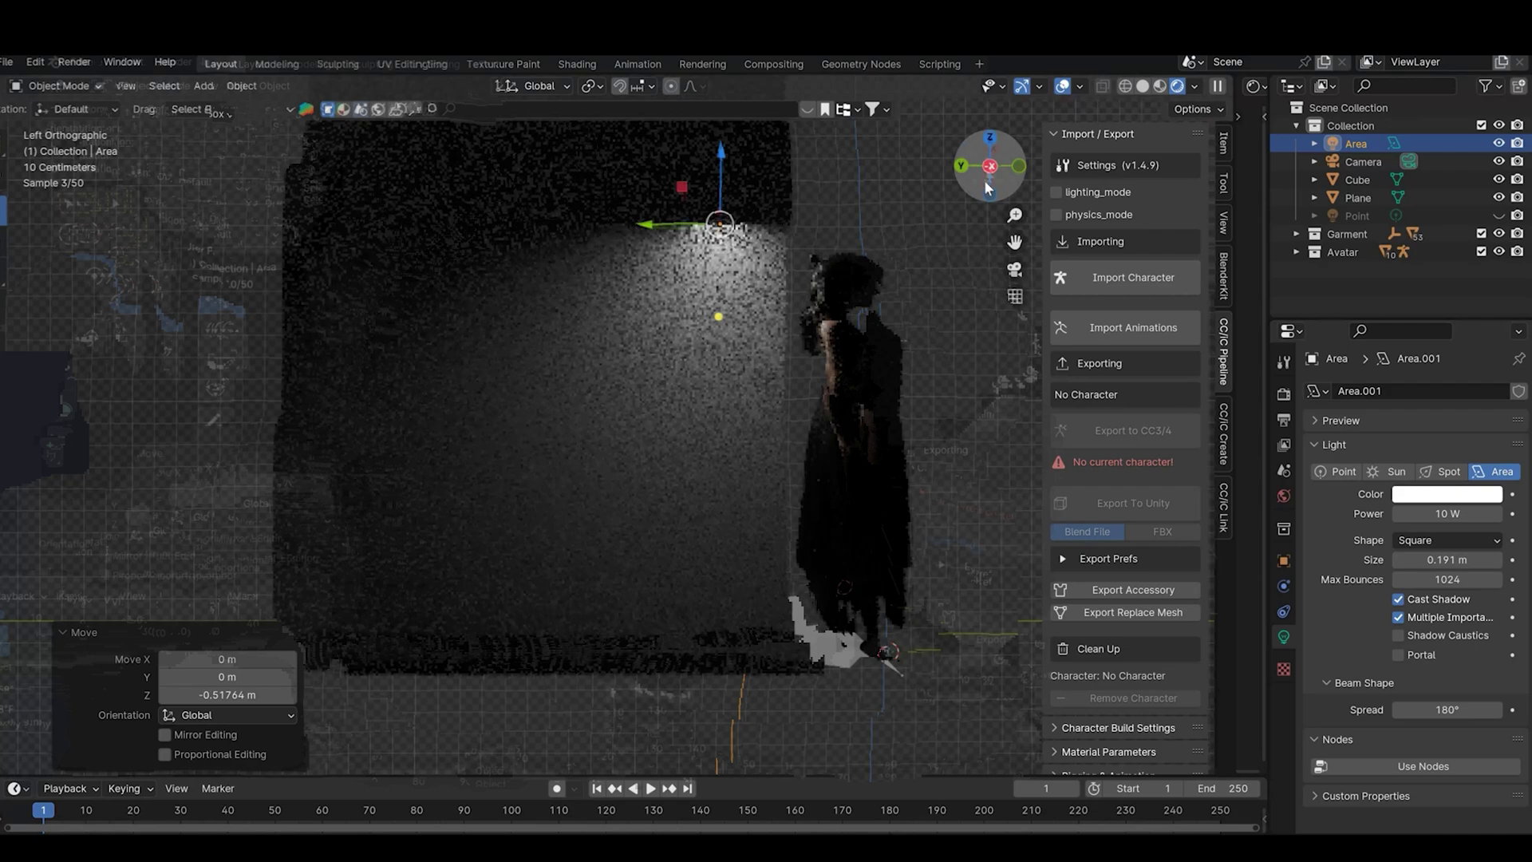
{"action": "left_click_drag", "start_coordinate": [716, 316], "coordinate": [815, 299]}
{"action": "left_click", "coordinate": [1014, 270]}
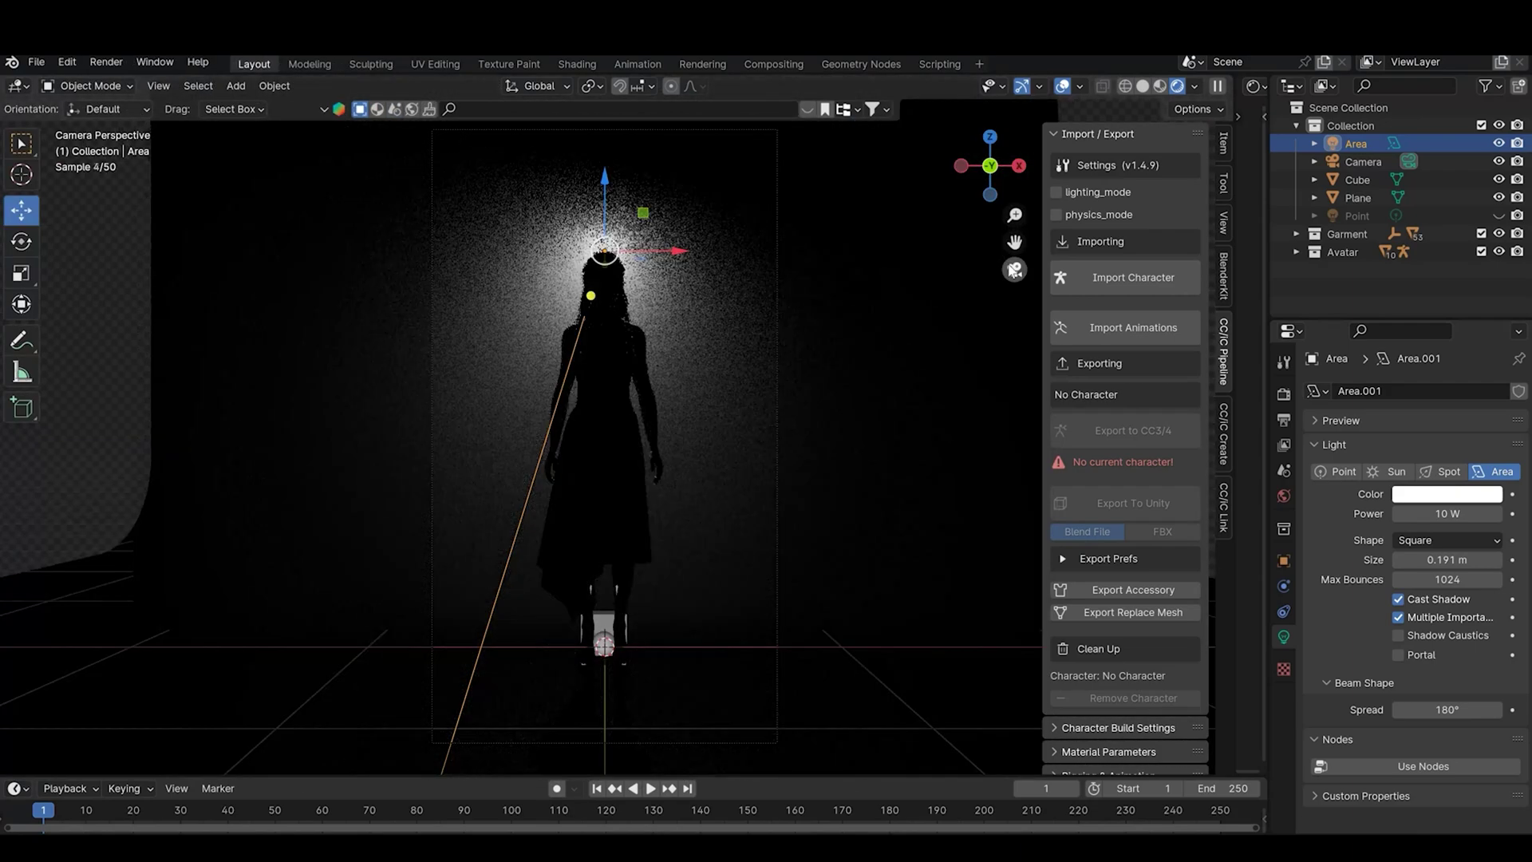
{"action": "left_click", "coordinate": [961, 166]}
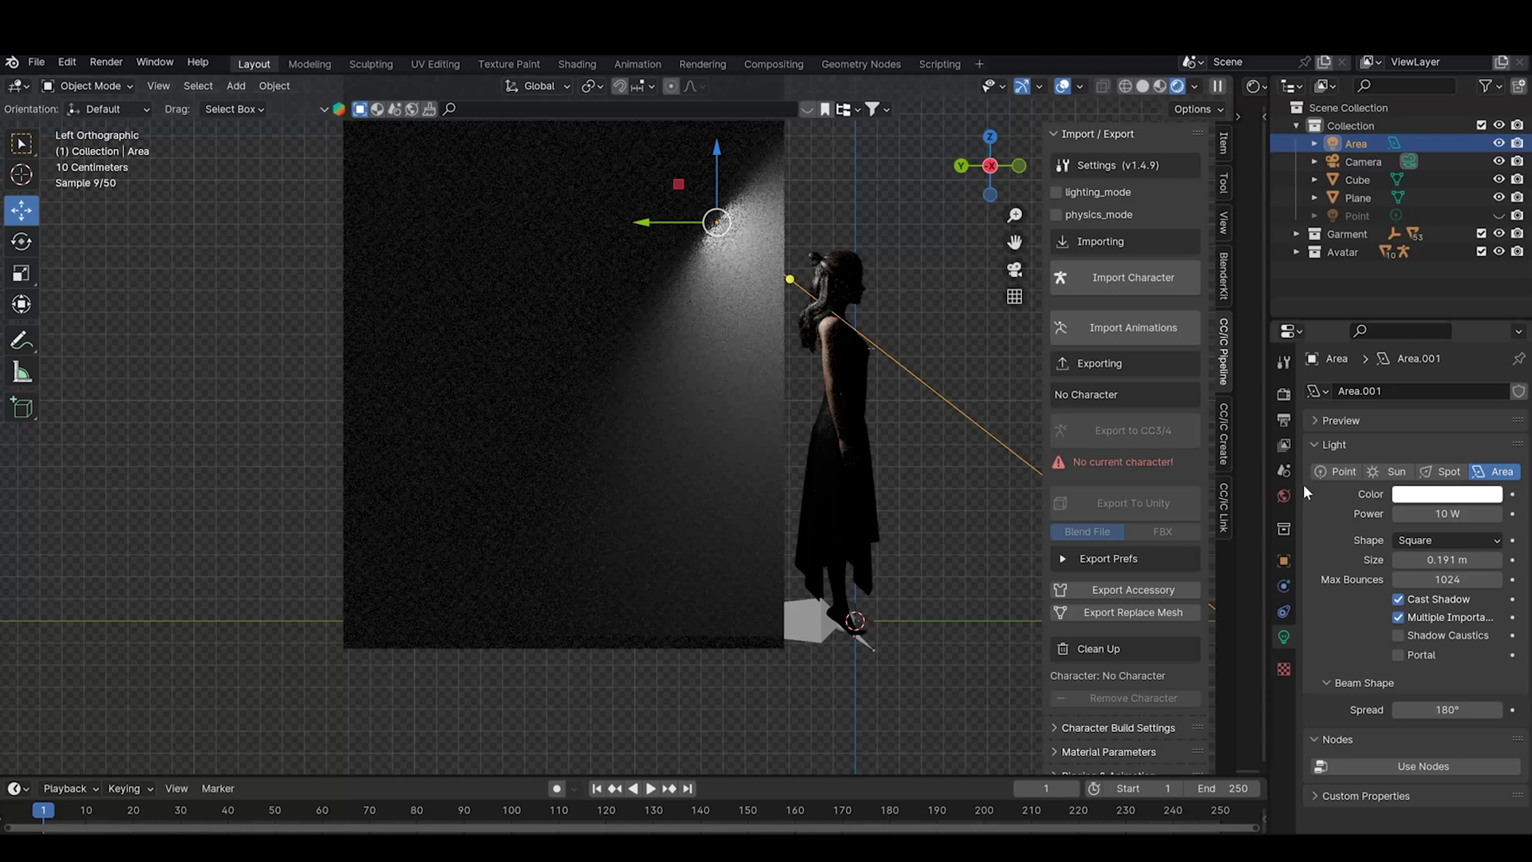
- Slide the dark Cube panel 0.36 m along Y and check it through the camera
{"action": "left_click", "coordinate": [610, 304]}
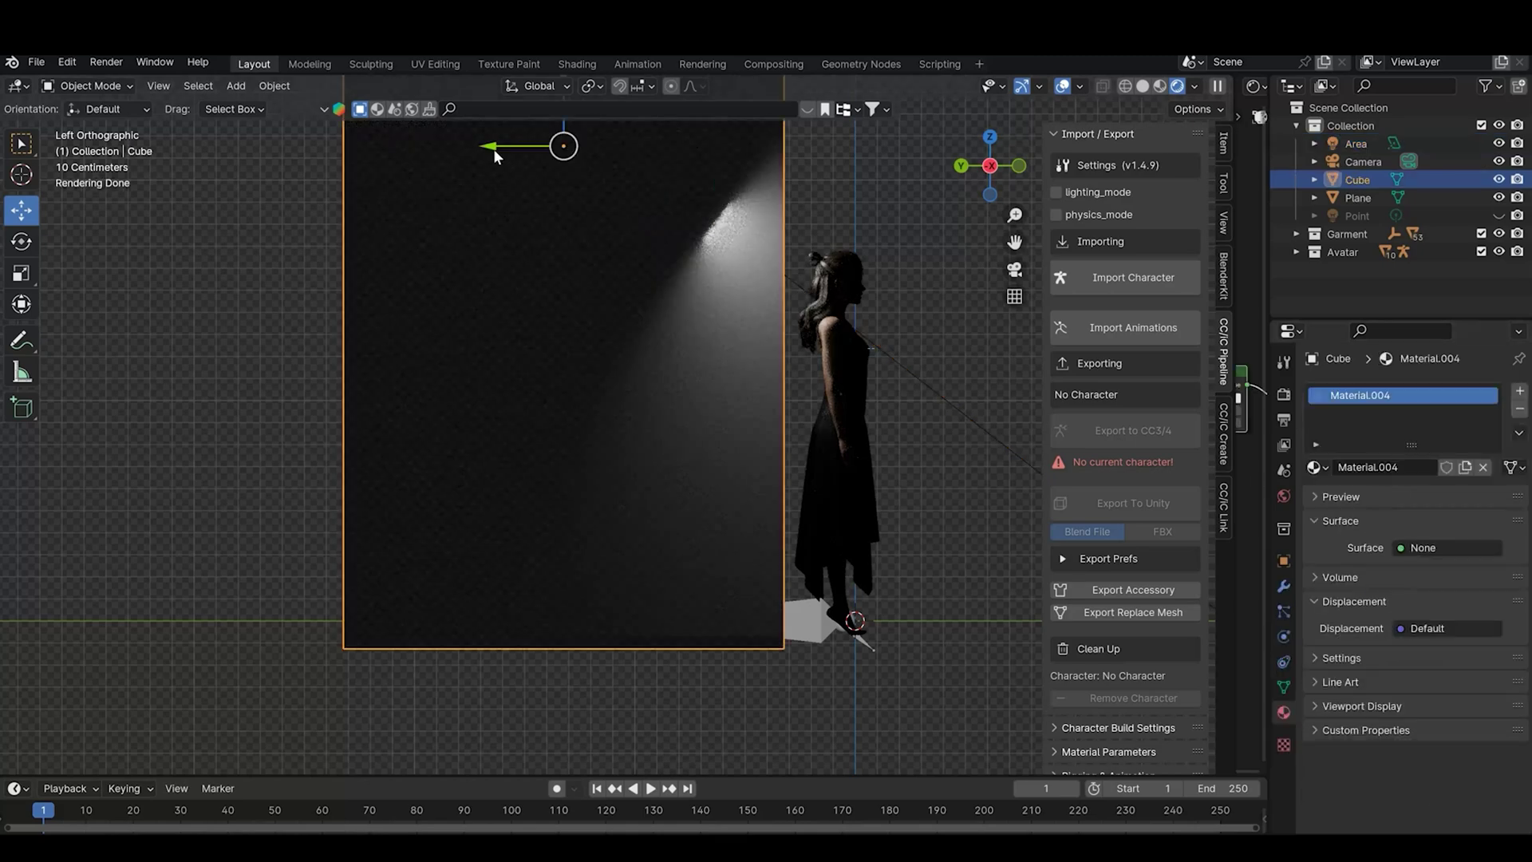
{"action": "left_click_drag", "start_coordinate": [493, 149], "coordinate": [411, 148]}
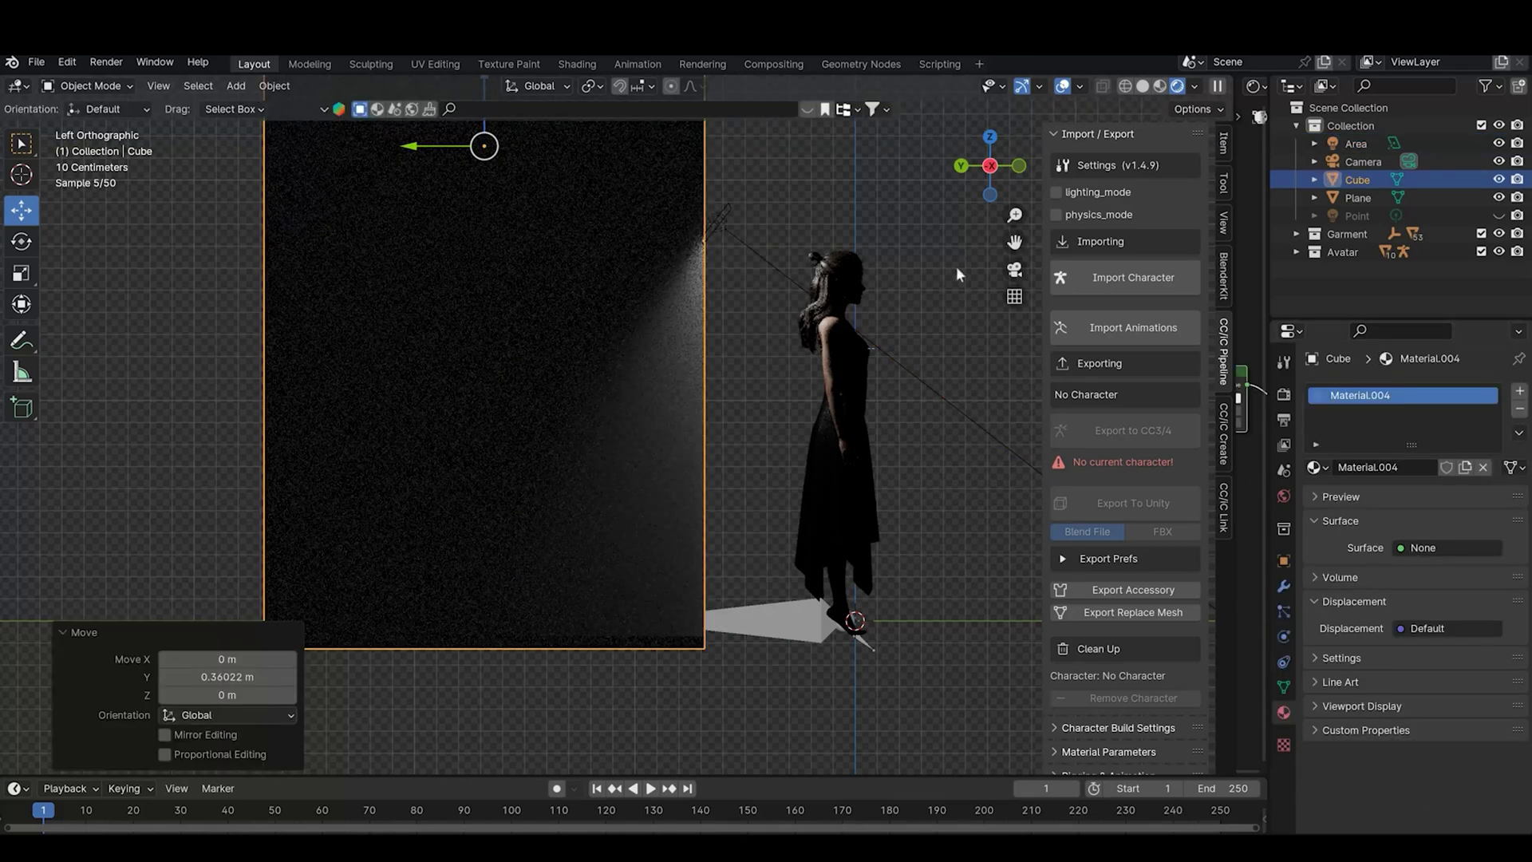
{"action": "left_click", "coordinate": [1014, 272]}
{"action": "scroll", "coordinate": [638, 308], "scroll_direction": "up", "scroll_amount": 5}
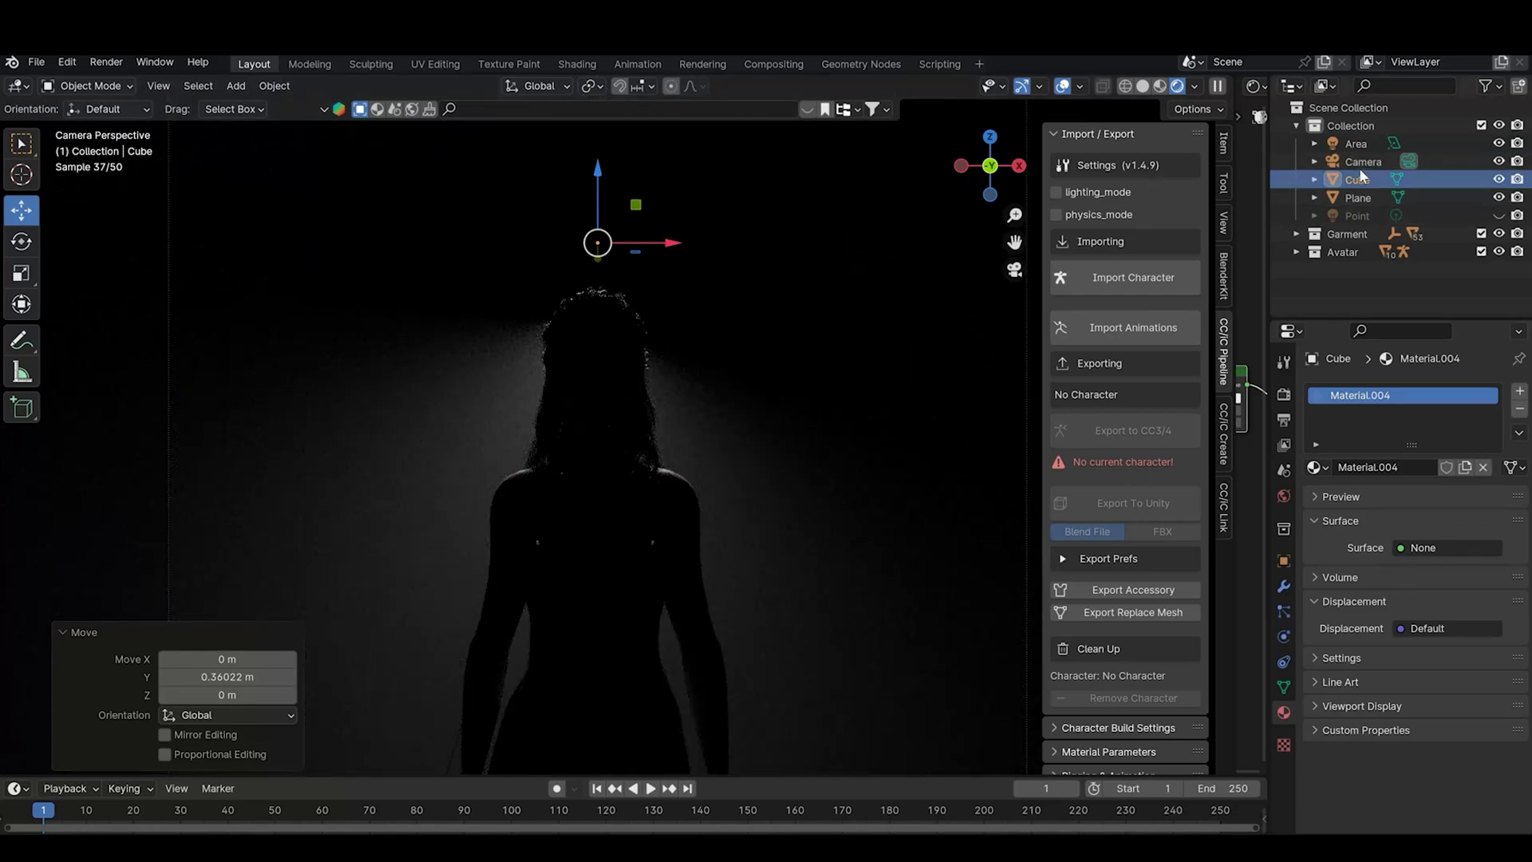
- Raise the Area light's power to 400 W
{"action": "left_click", "coordinate": [1356, 144]}
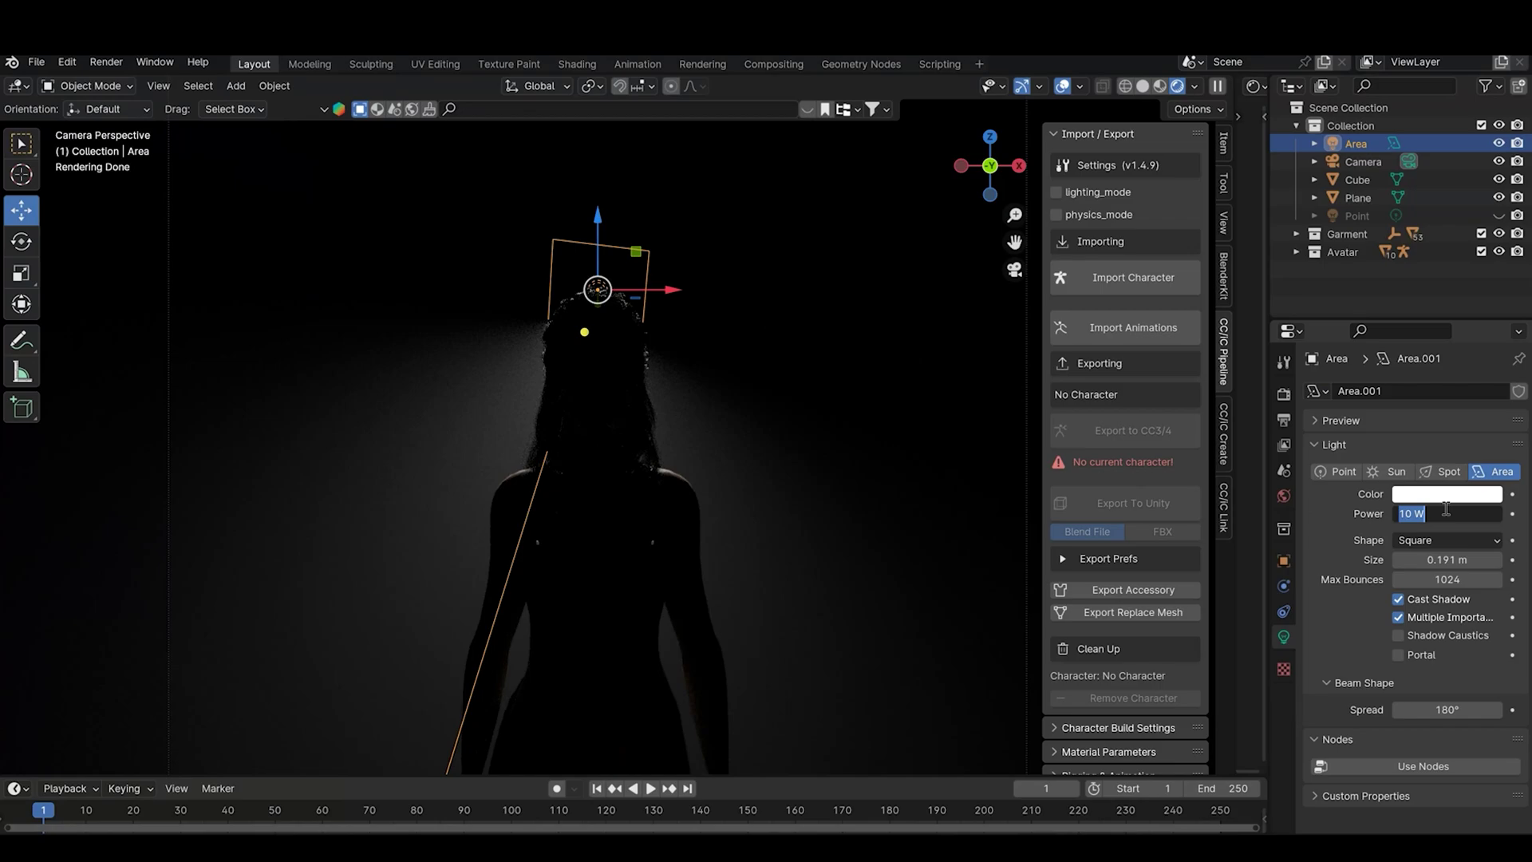
{"action": "type", "text": "400"}
{"action": "key", "text": "Return"}
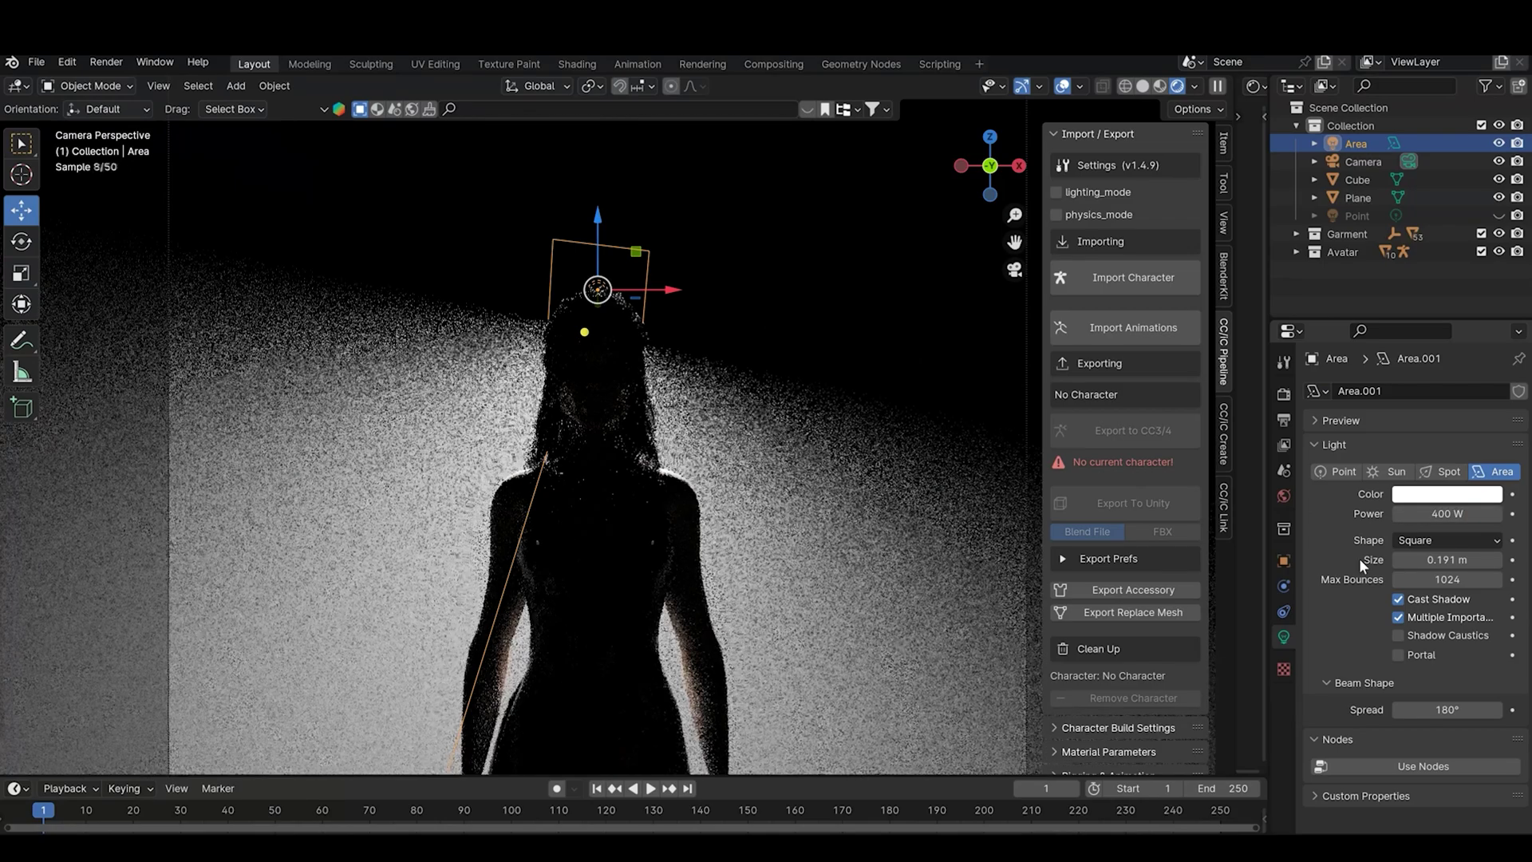
{"action": "scroll", "coordinate": [709, 530], "scroll_direction": "down", "scroll_amount": 3}
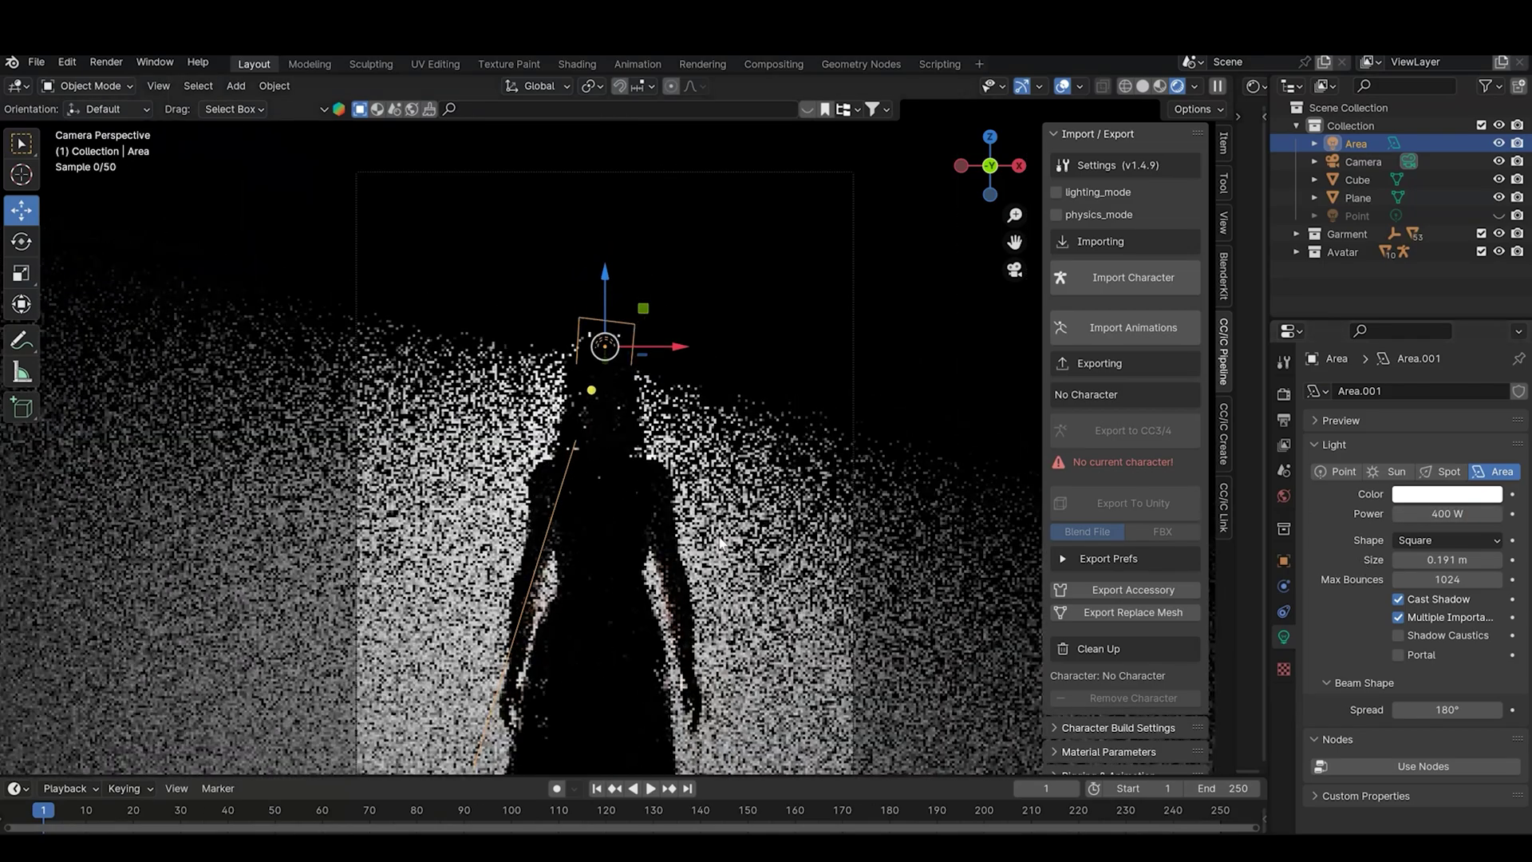
{"action": "scroll", "coordinate": [709, 530], "scroll_direction": "up", "scroll_amount": 1}
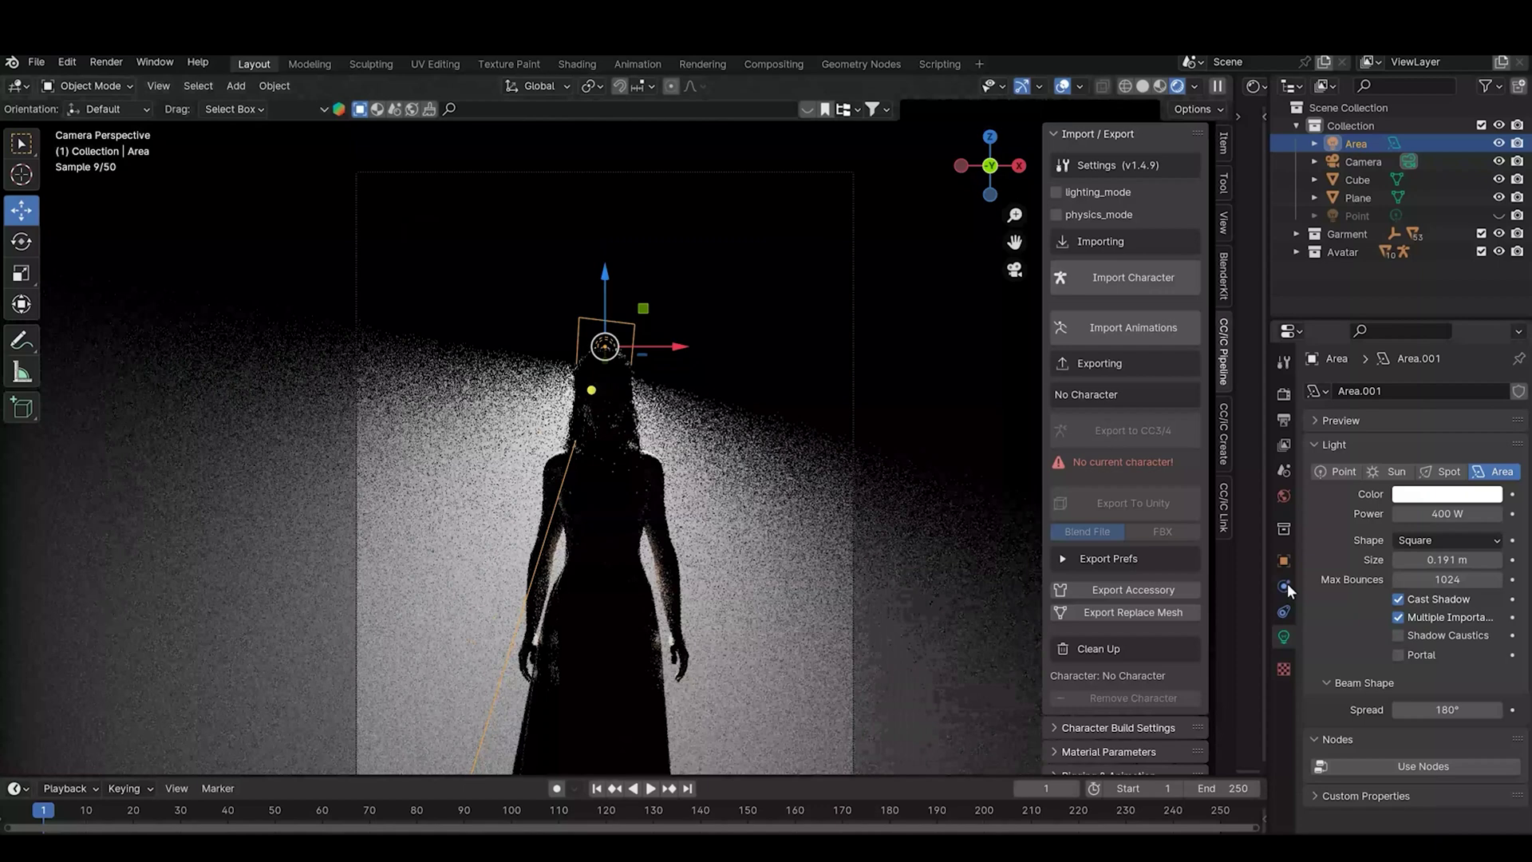
- Turn off Volume Scatter in the area light's Ray Visibility settings
{"action": "left_click", "coordinate": [1284, 560]}
{"action": "scroll", "coordinate": [1320, 644], "scroll_direction": "down", "scroll_amount": 5}
{"action": "scroll", "coordinate": [1320, 642], "scroll_direction": "down", "scroll_amount": 6}
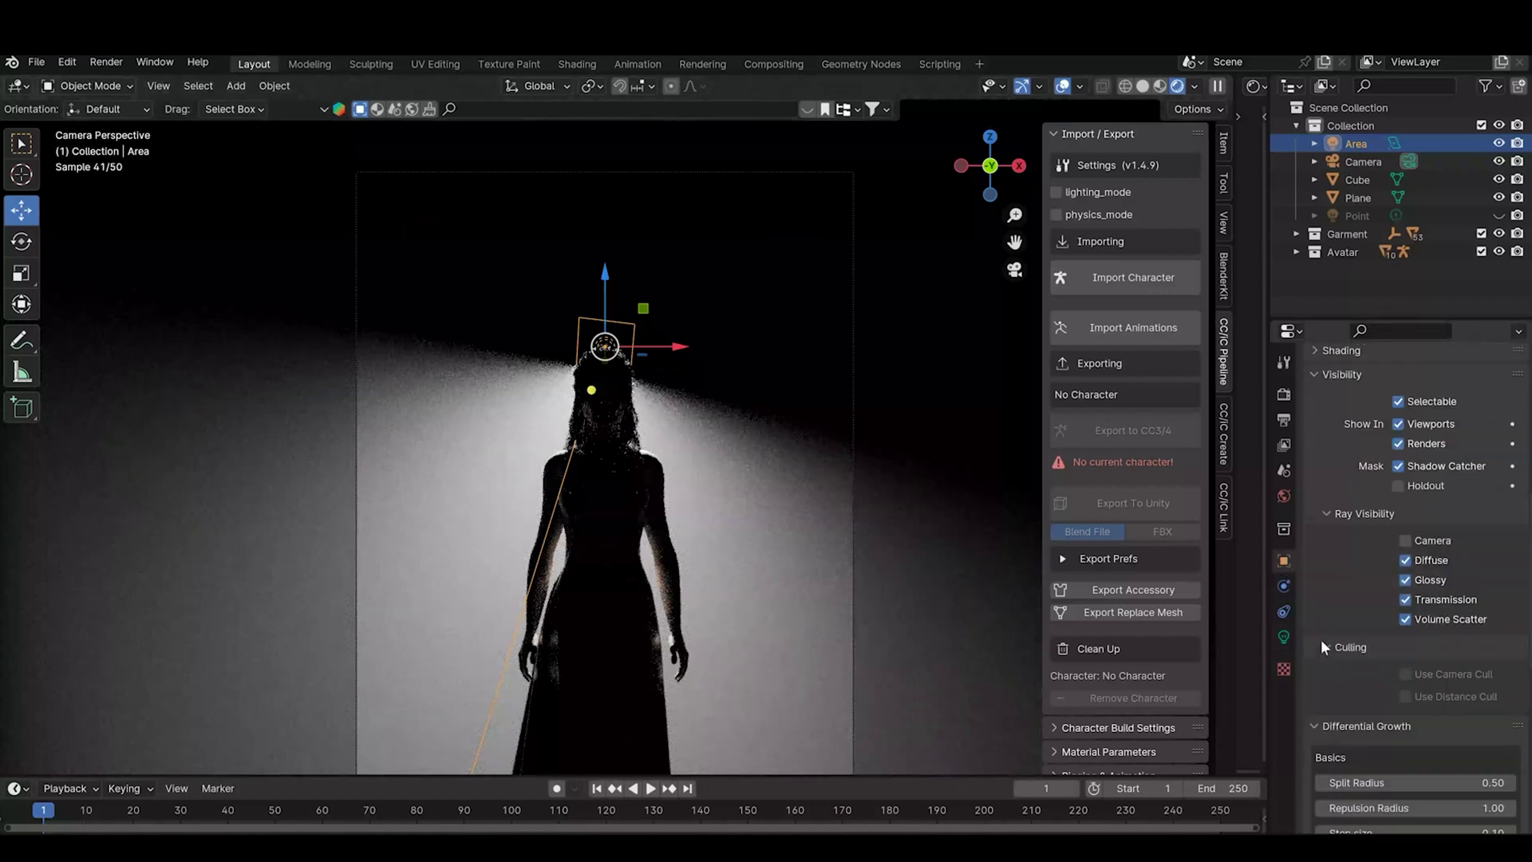
{"action": "left_click", "coordinate": [1445, 621]}
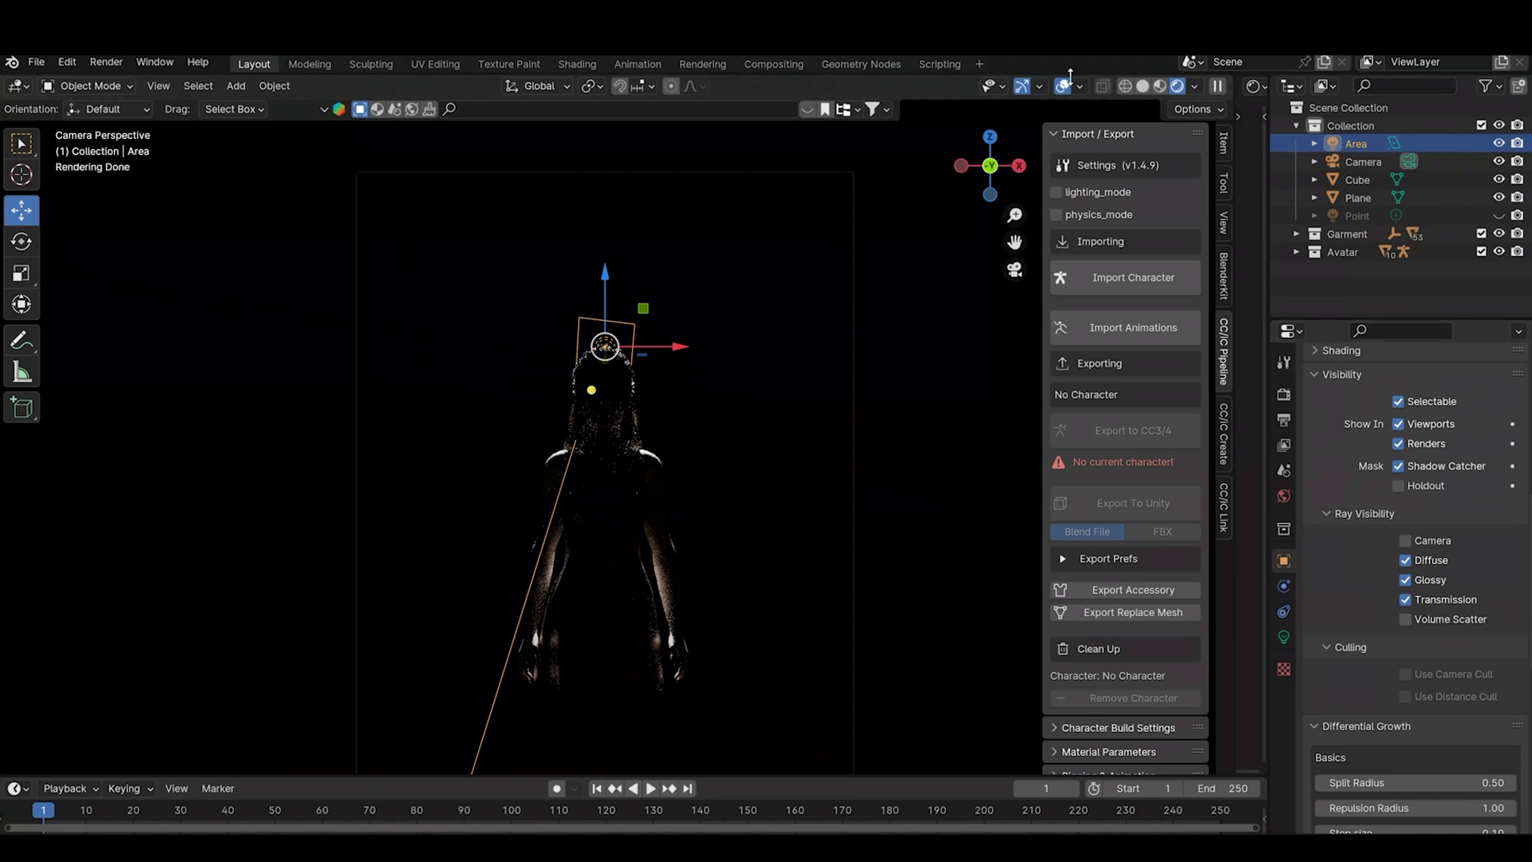
{"action": "scroll", "coordinate": [357, 268], "scroll_direction": "up", "scroll_amount": 2}
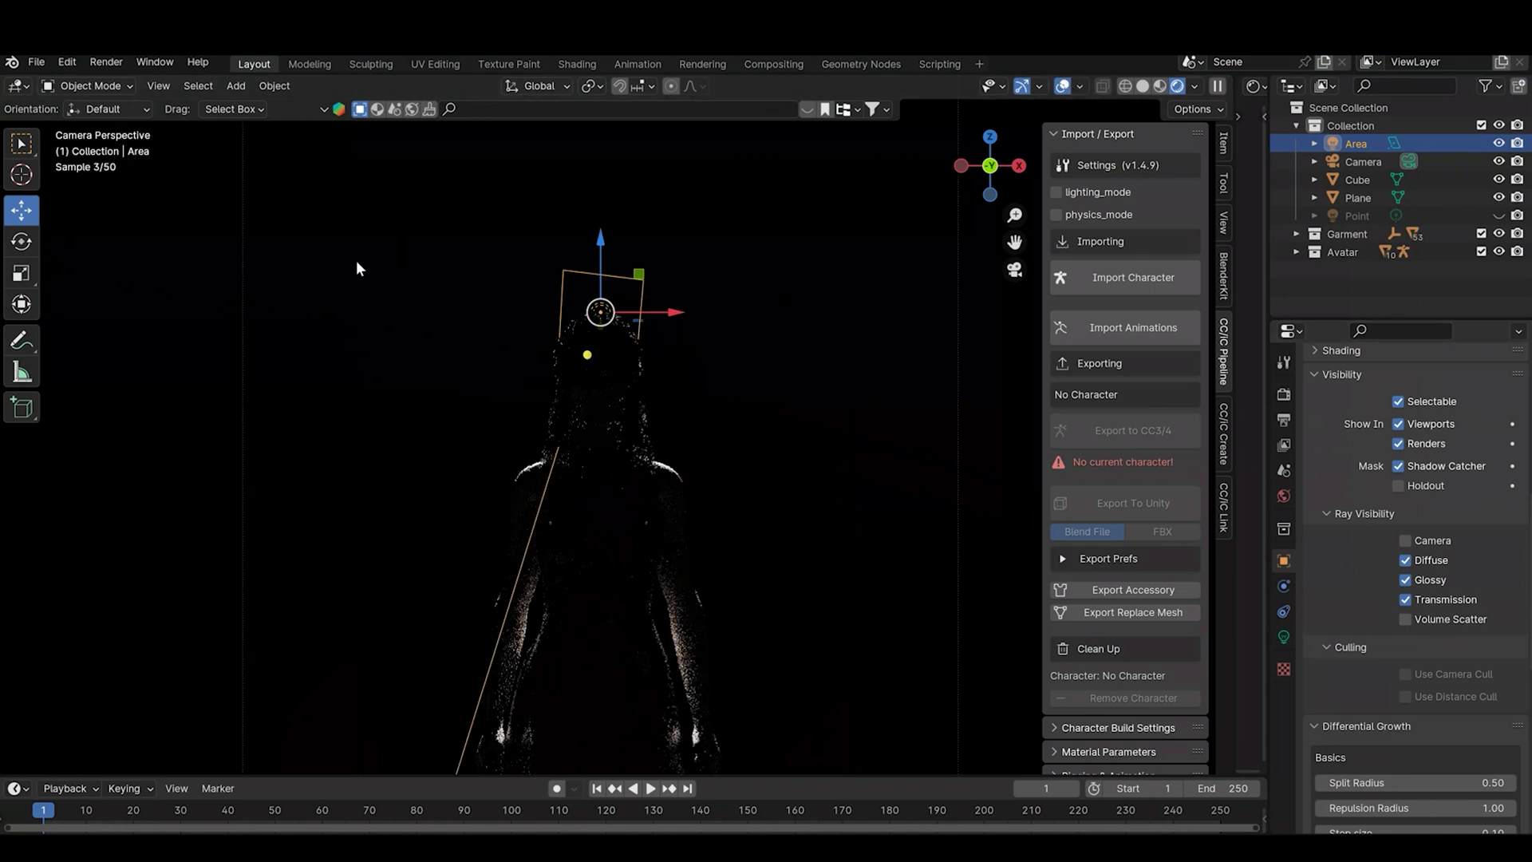
- Rotate the area light -2.3° around Z and check it from the camera
{"action": "left_click", "coordinate": [24, 243]}
{"action": "left_click_drag", "start_coordinate": [635, 312], "coordinate": [659, 284]}
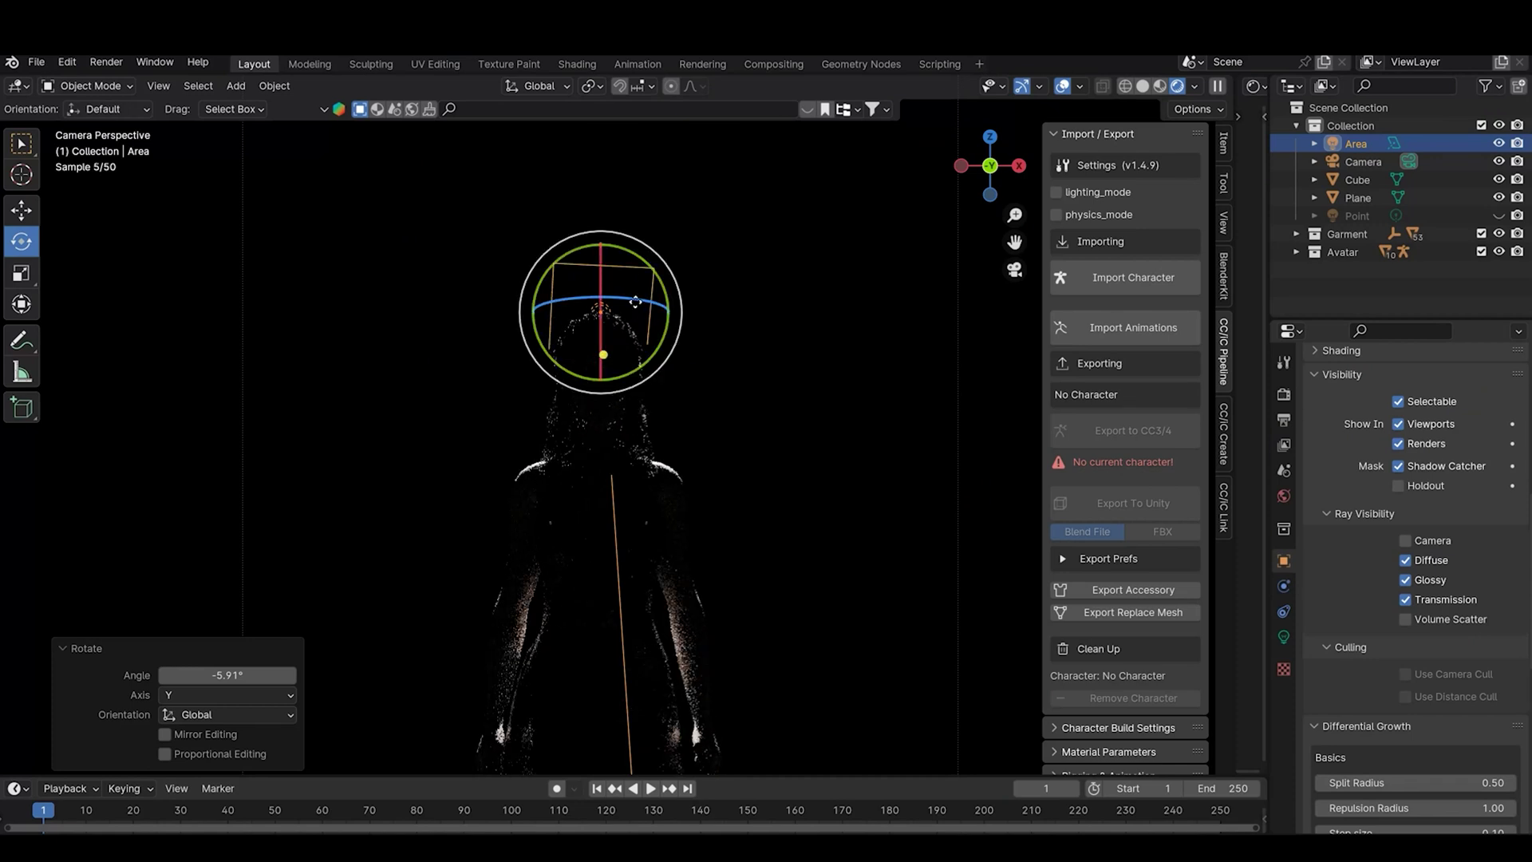
{"action": "left_click_drag", "start_coordinate": [628, 298], "coordinate": [627, 295]}
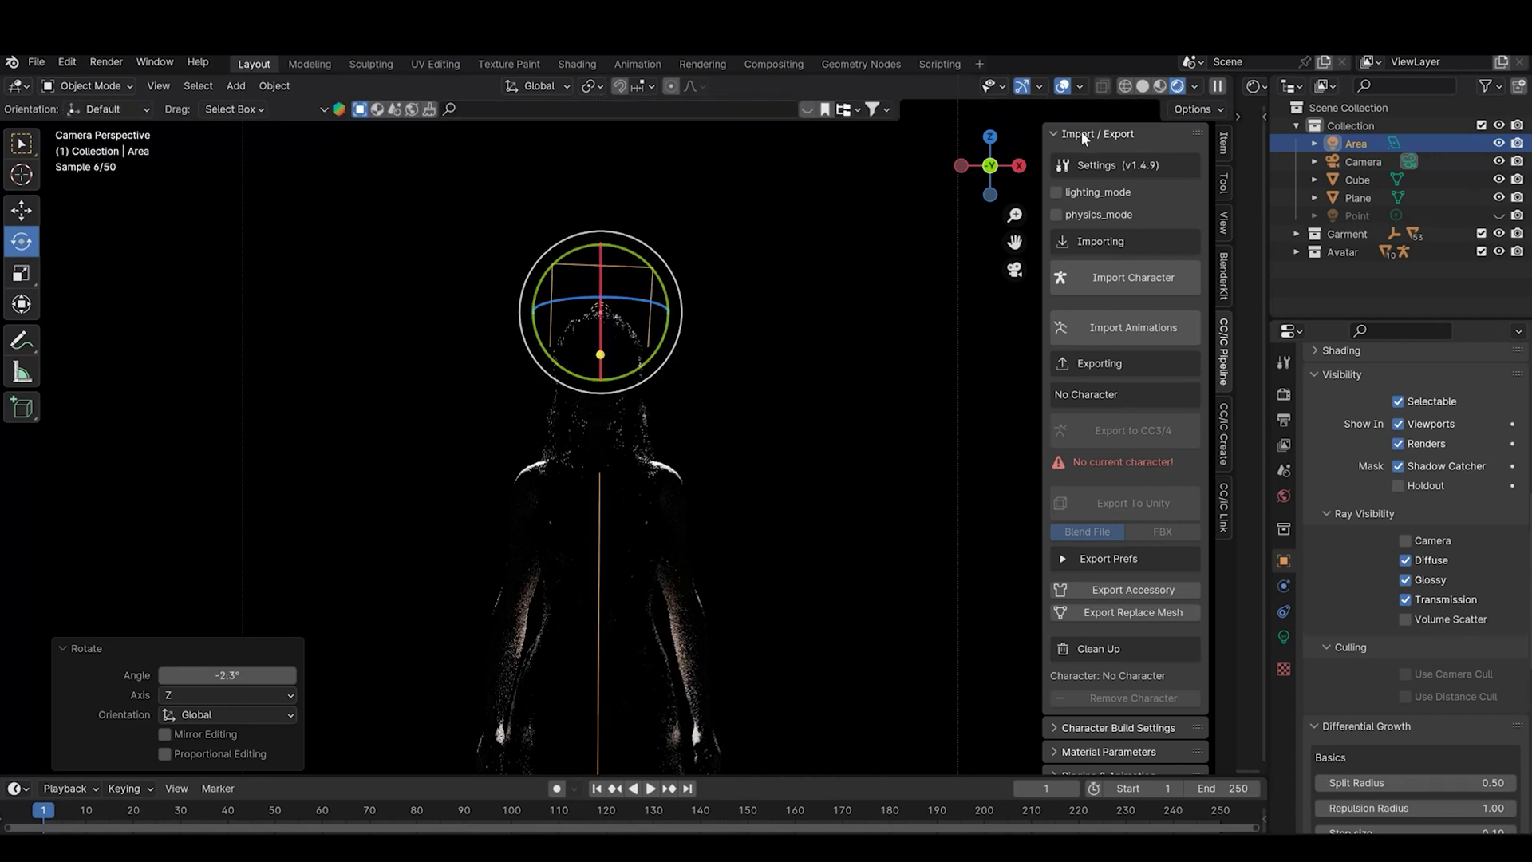
{"action": "key", "text": "KP_0"}
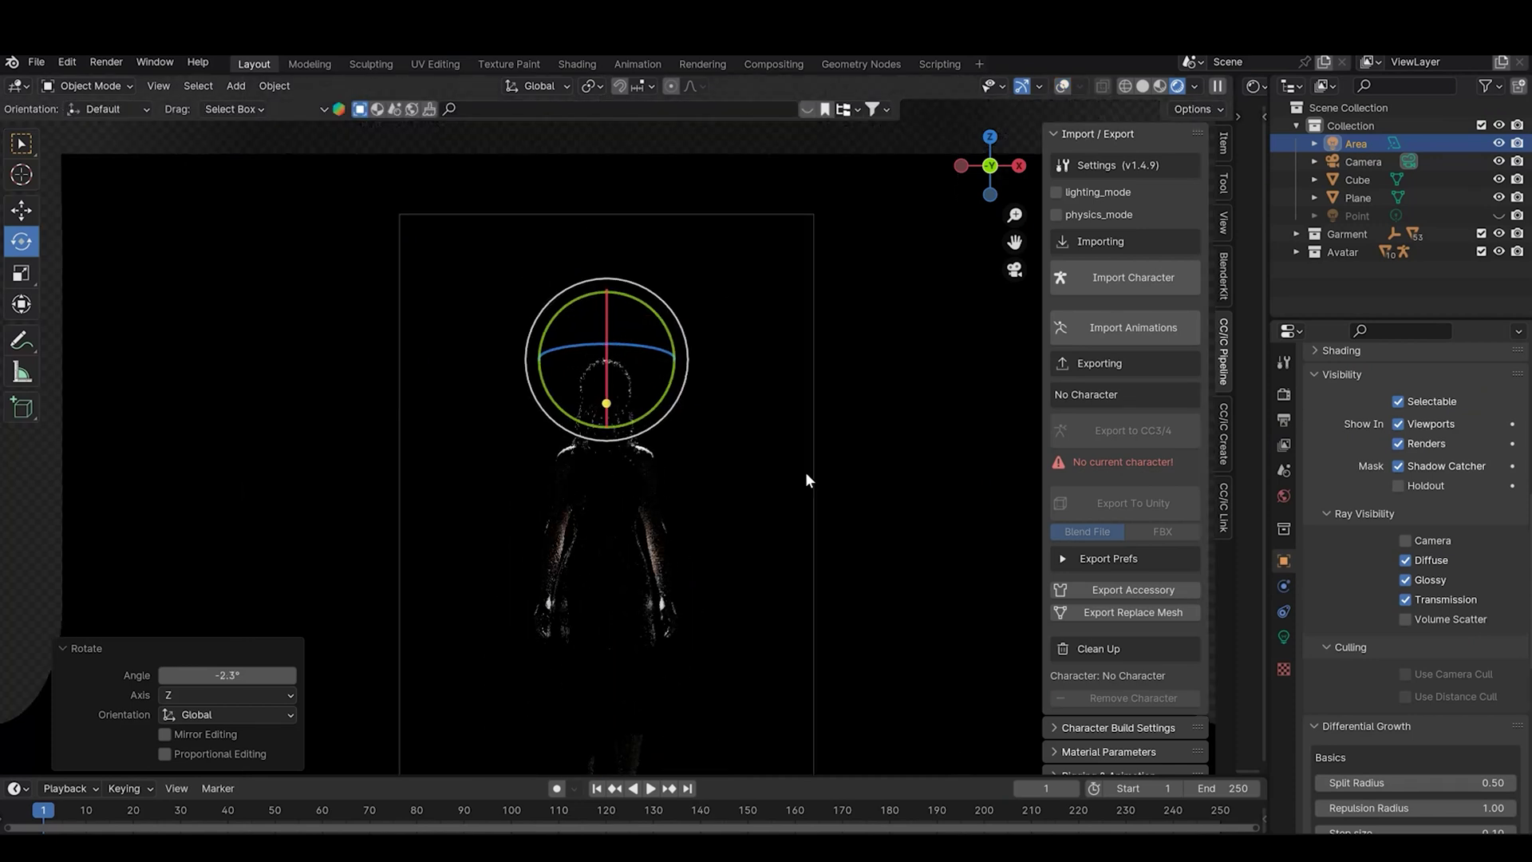
{"action": "key", "text": "KP_0"}
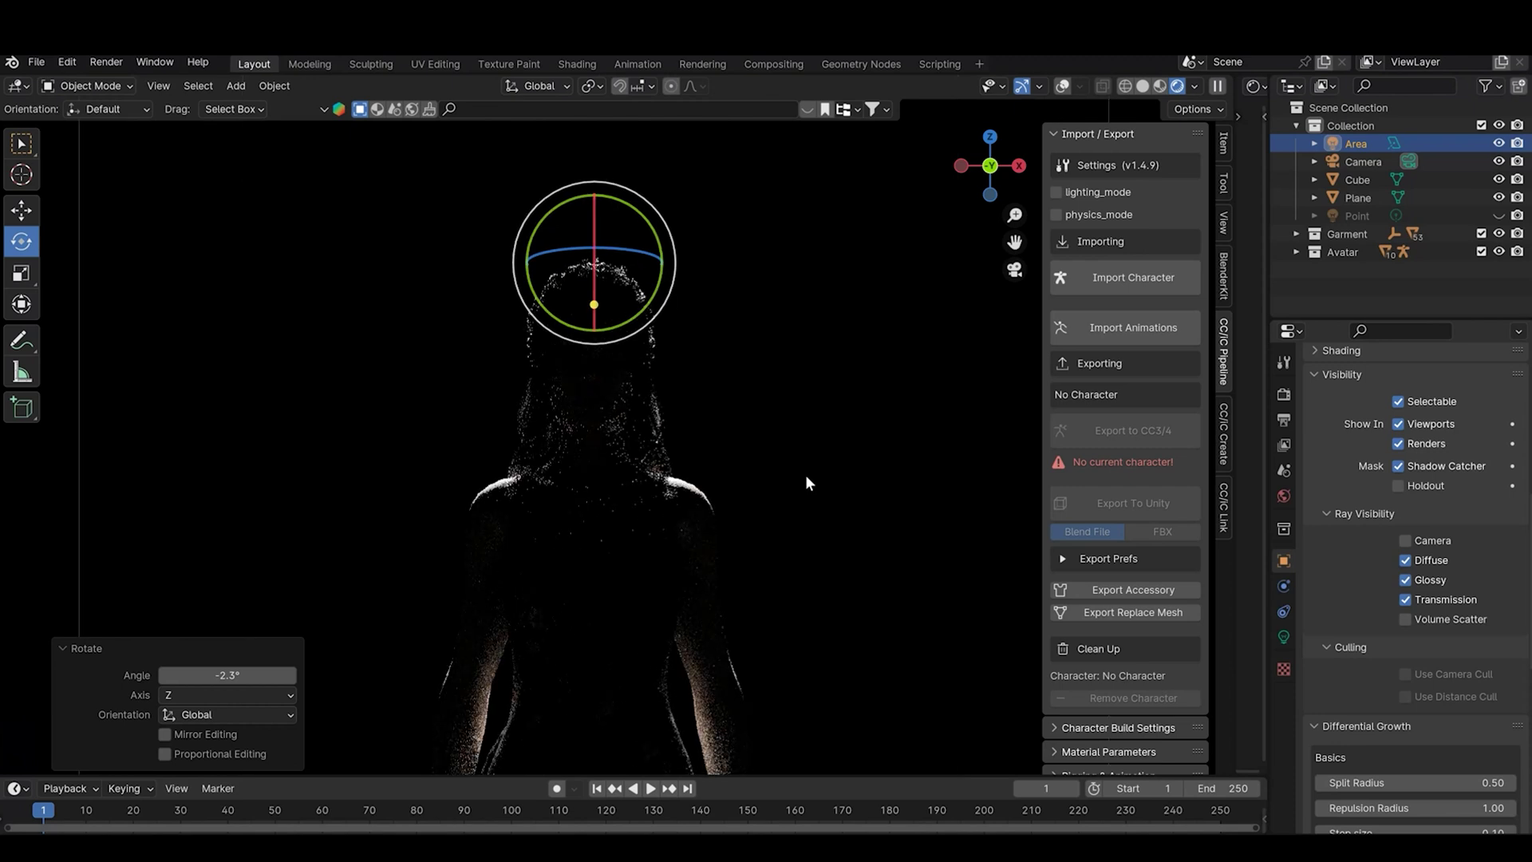
- Duplicate the area light in place and lower the copy, Area.001, to -1.5258 m on Z
{"action": "key", "text": "KP_0"}
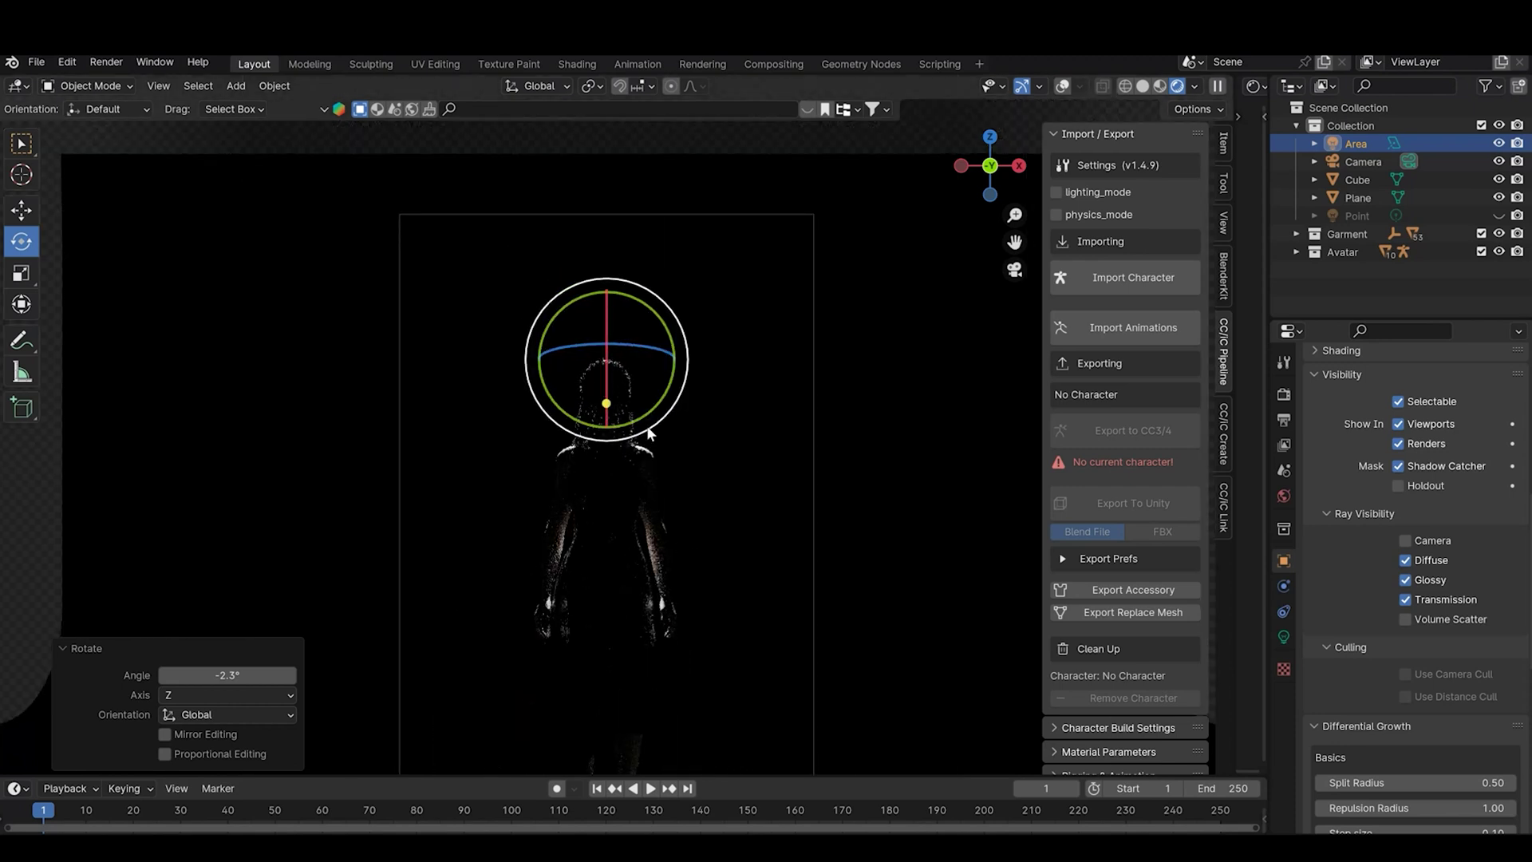
{"action": "scroll", "coordinate": [789, 356], "scroll_direction": "down", "scroll_amount": 4}
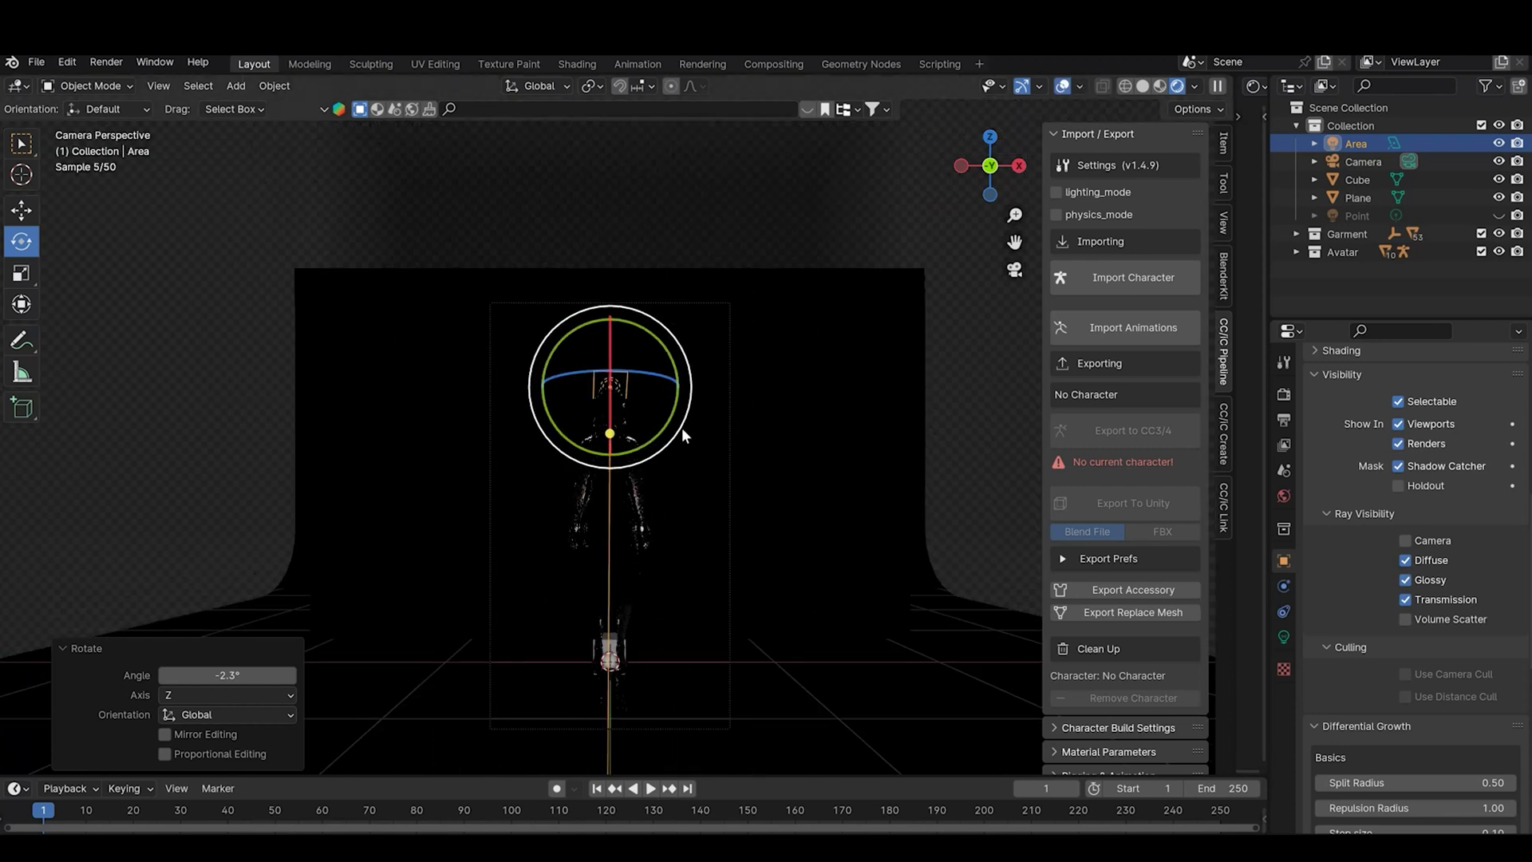
{"action": "key", "text": "shift+d"}
{"action": "key", "text": "Escape"}
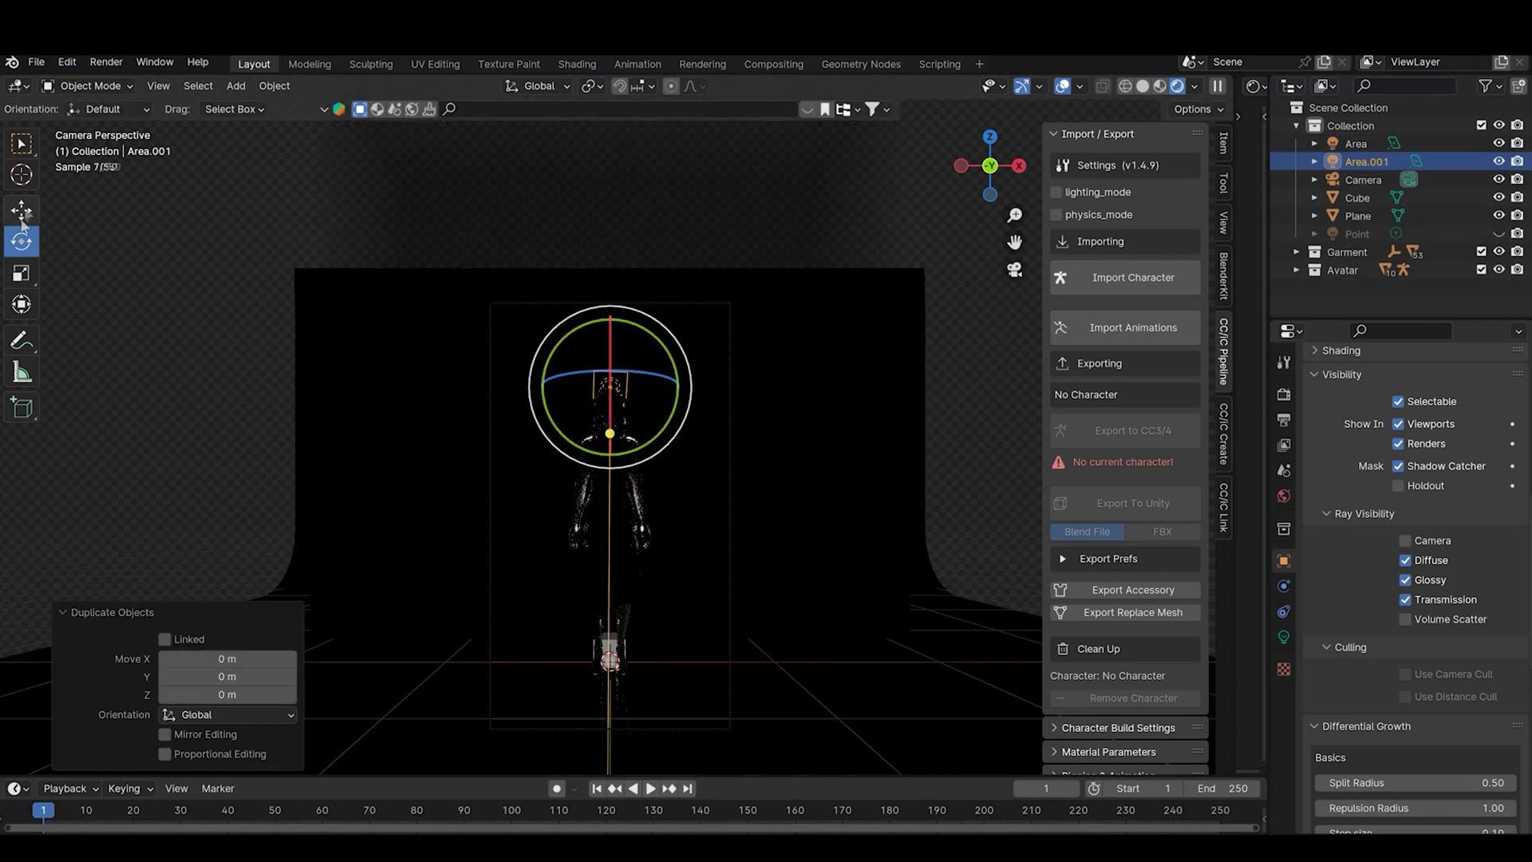
{"action": "left_click", "coordinate": [21, 210]}
{"action": "left_click_drag", "start_coordinate": [609, 316], "coordinate": [611, 398]}
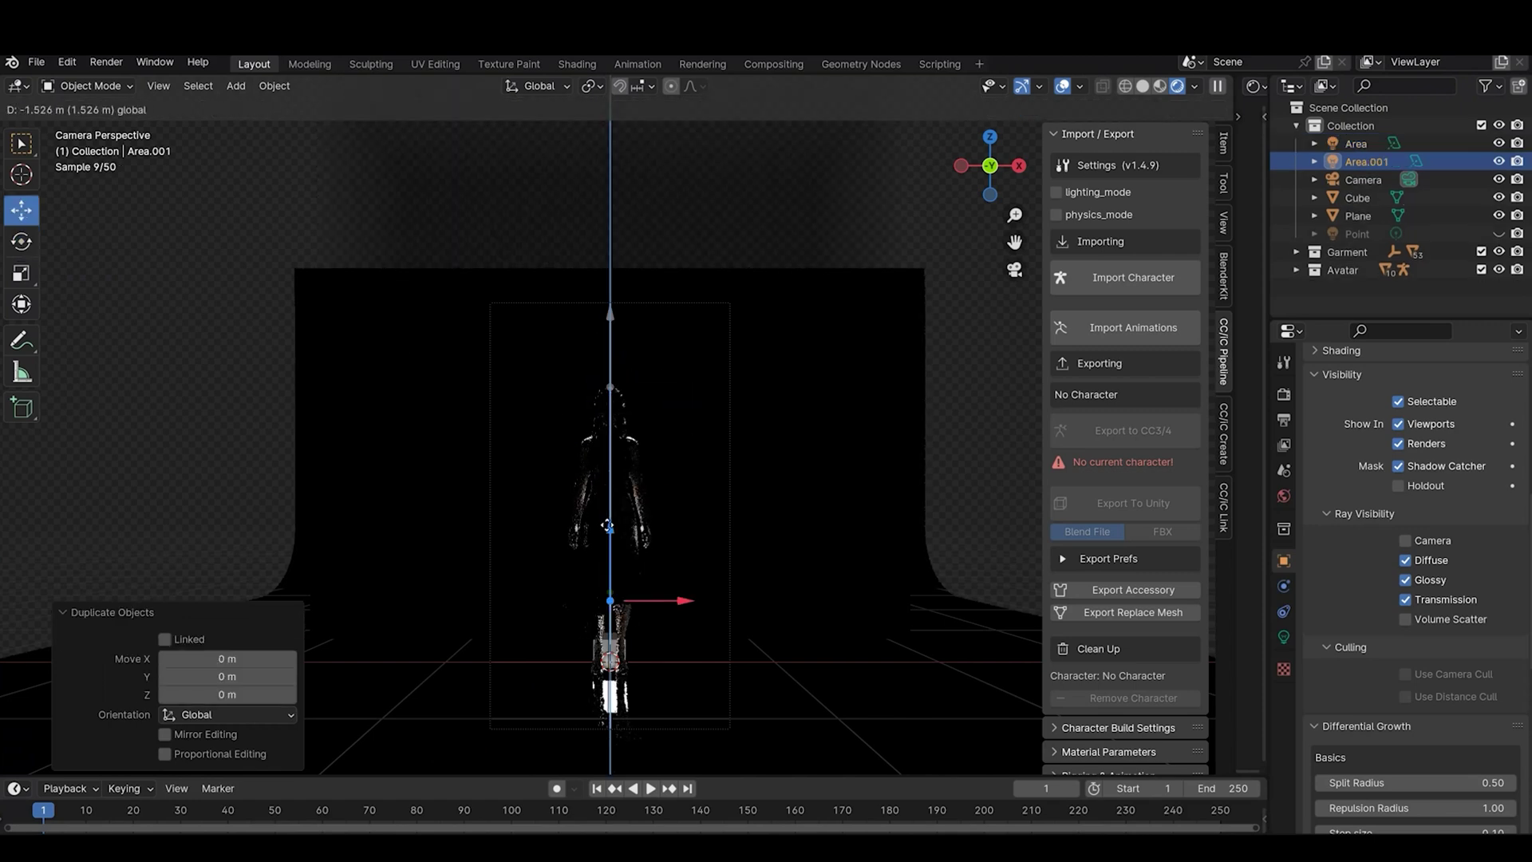
{"action": "left_click_drag", "start_coordinate": [607, 525], "coordinate": [607, 525]}
{"action": "scroll", "coordinate": [685, 361], "scroll_direction": "up", "scroll_amount": 5}
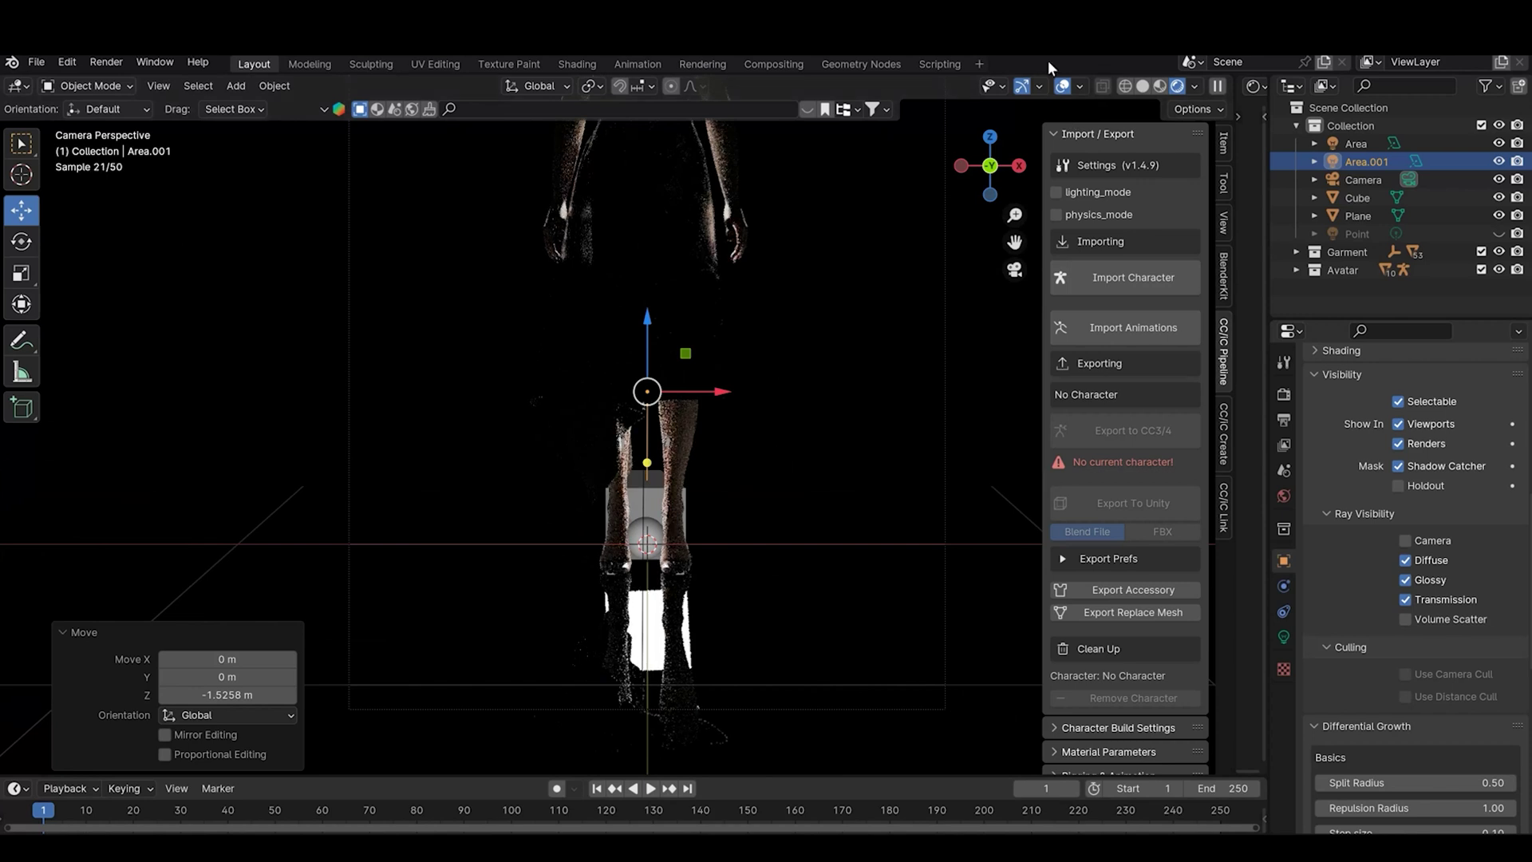
{"action": "left_click", "coordinate": [1064, 87]}
{"action": "left_click", "coordinate": [1064, 86]}
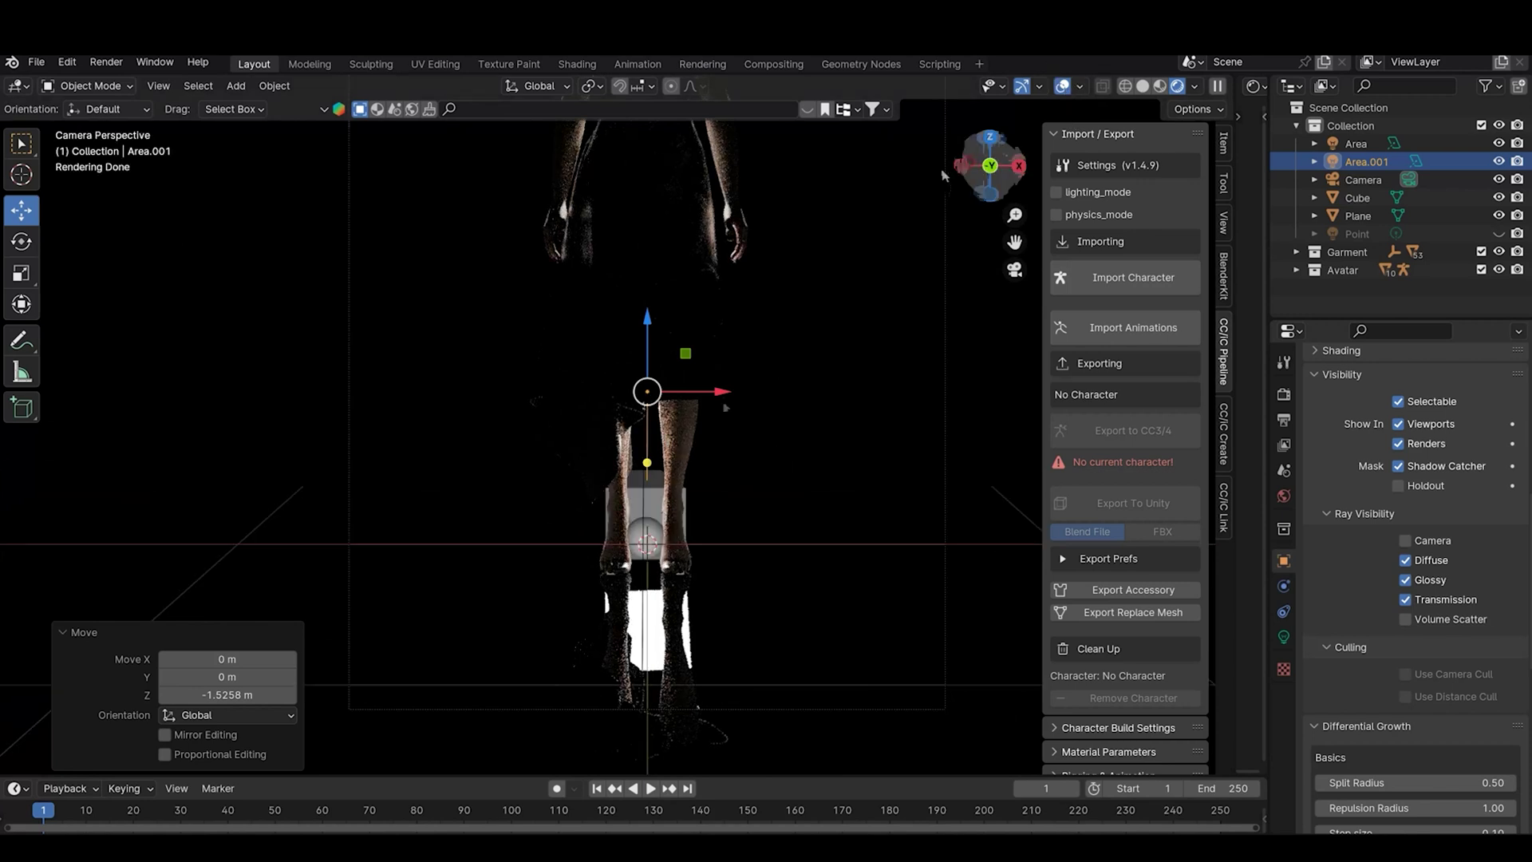
- Disable Glossy ray visibility on the Area.001 light
{"action": "middle_click_drag", "start_coordinate": [702, 511], "coordinate": [649, 533]}
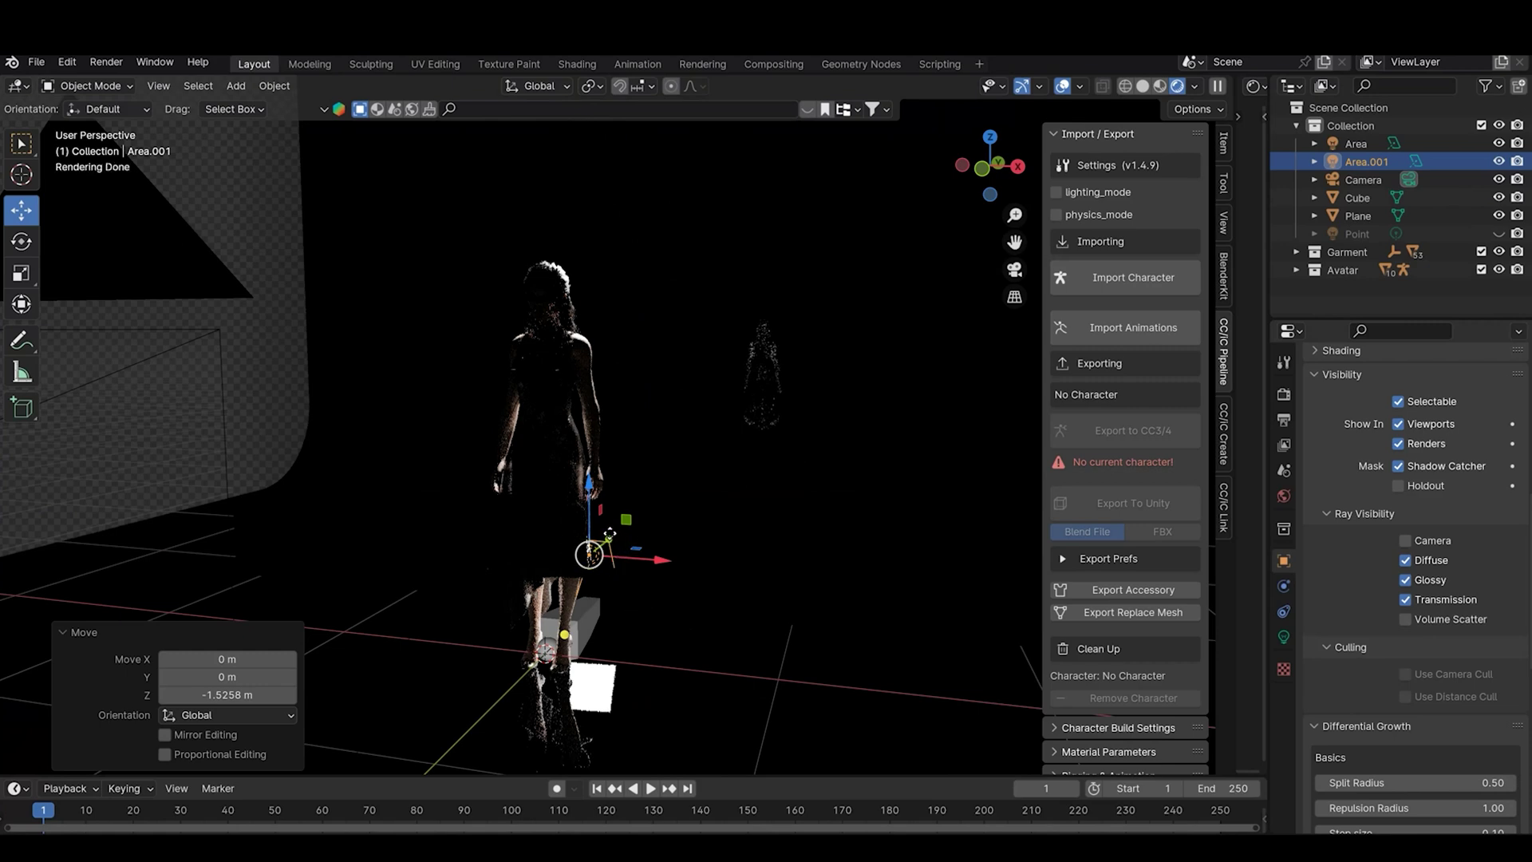
{"action": "left_click", "coordinate": [1429, 581]}
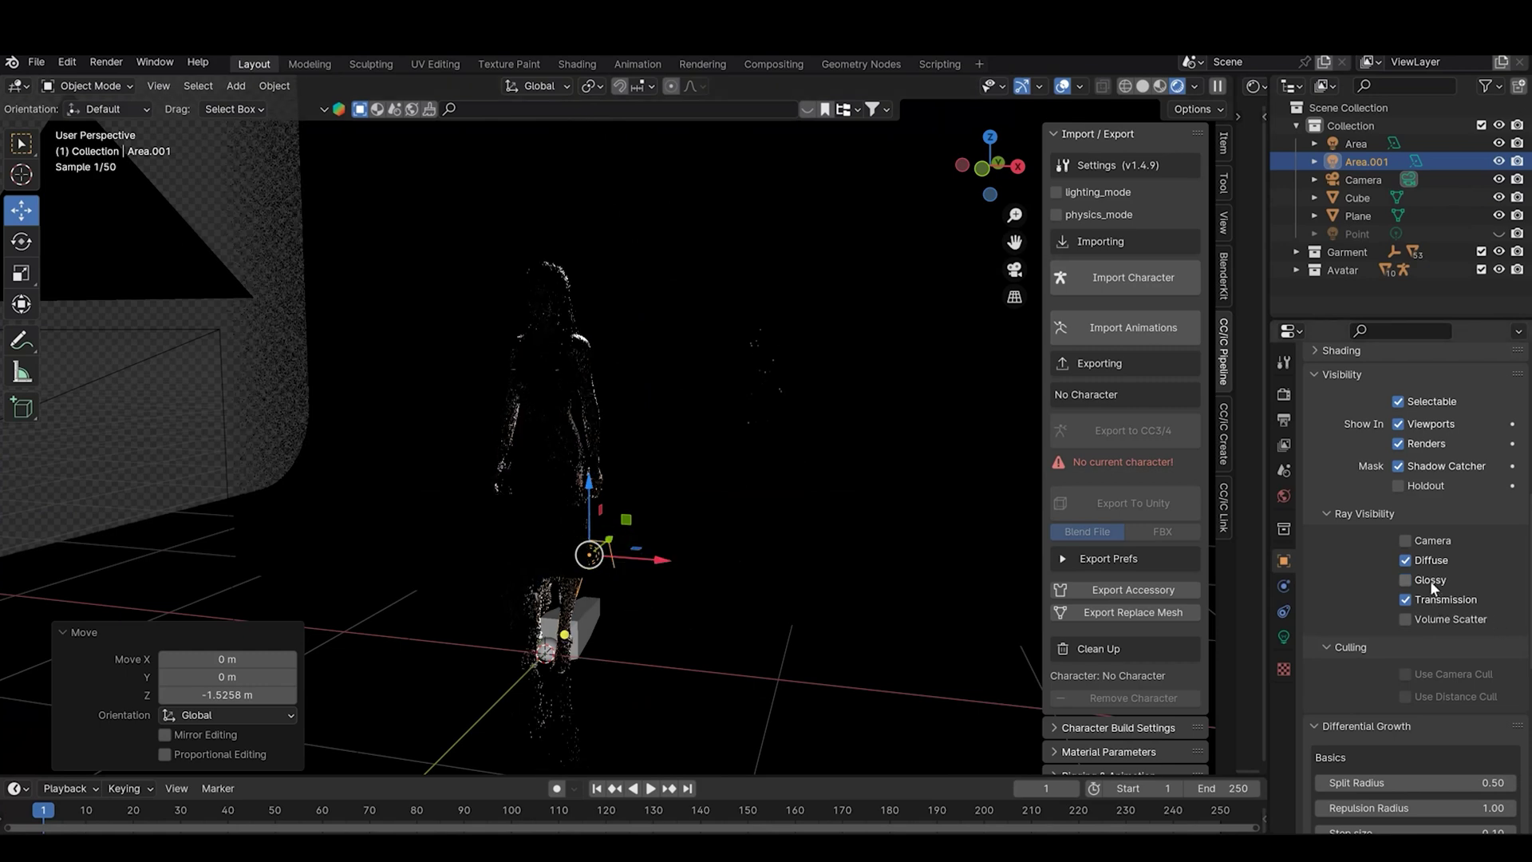
{"action": "left_click", "coordinate": [1016, 271]}
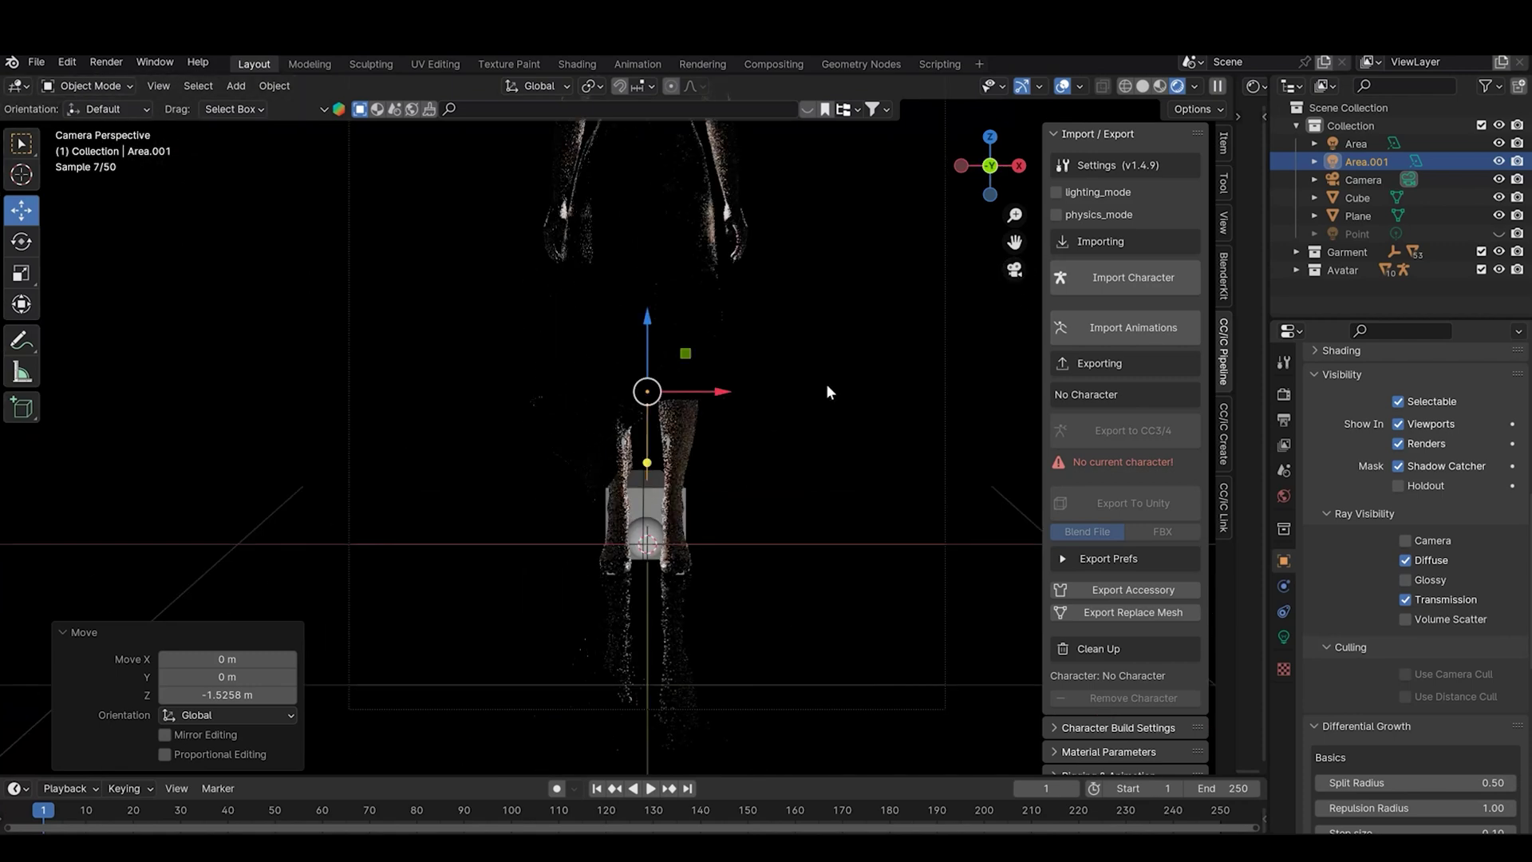
{"action": "scroll", "coordinate": [849, 323], "scroll_direction": "down", "scroll_amount": 4}
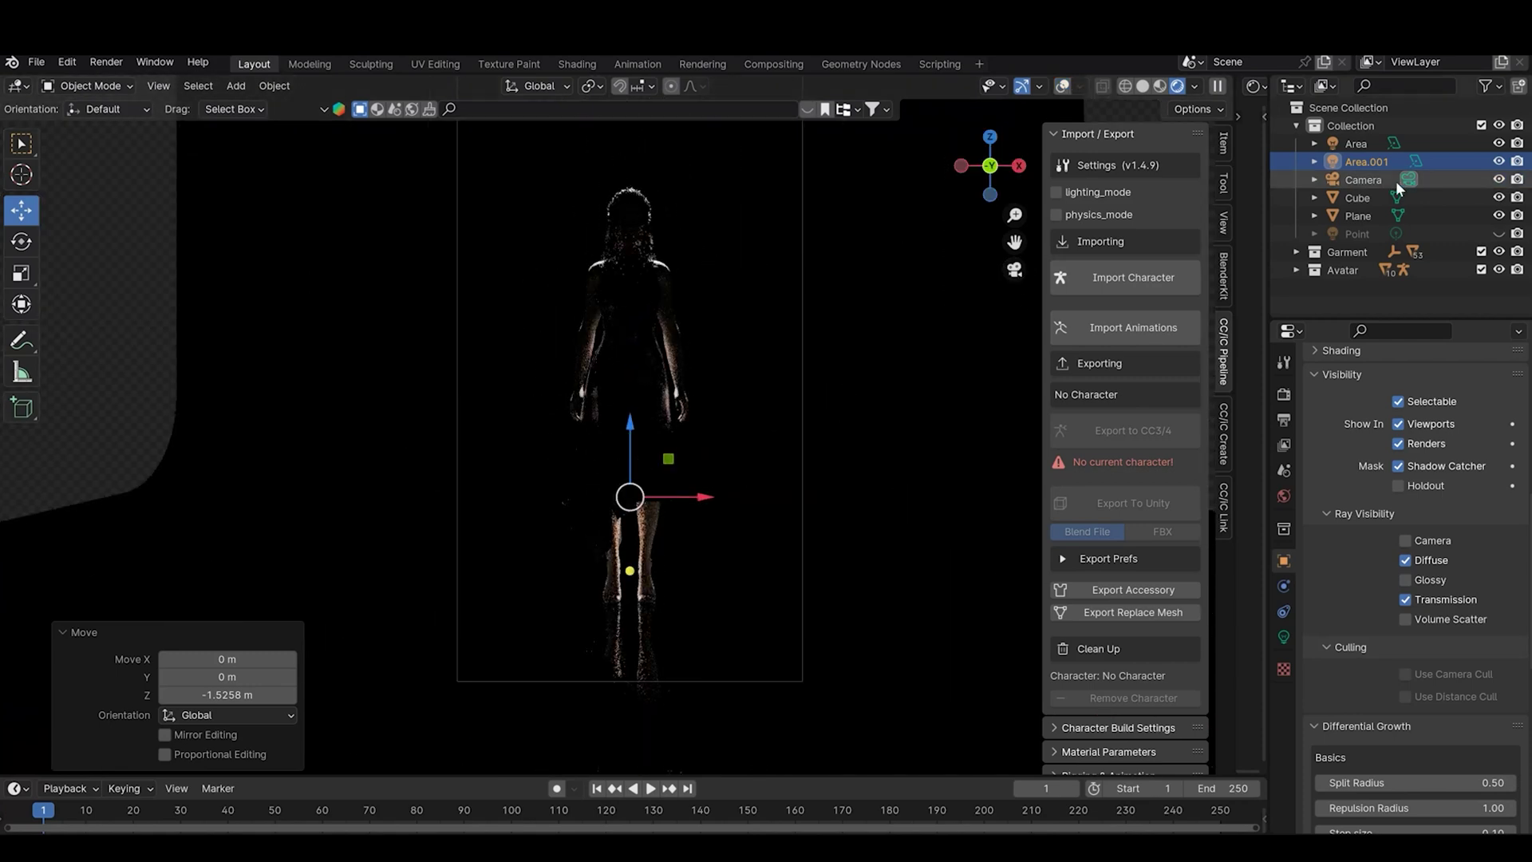
- Briefly show the Point light to compare, hide it again, and select the Area light
{"action": "left_click", "coordinate": [1498, 234]}
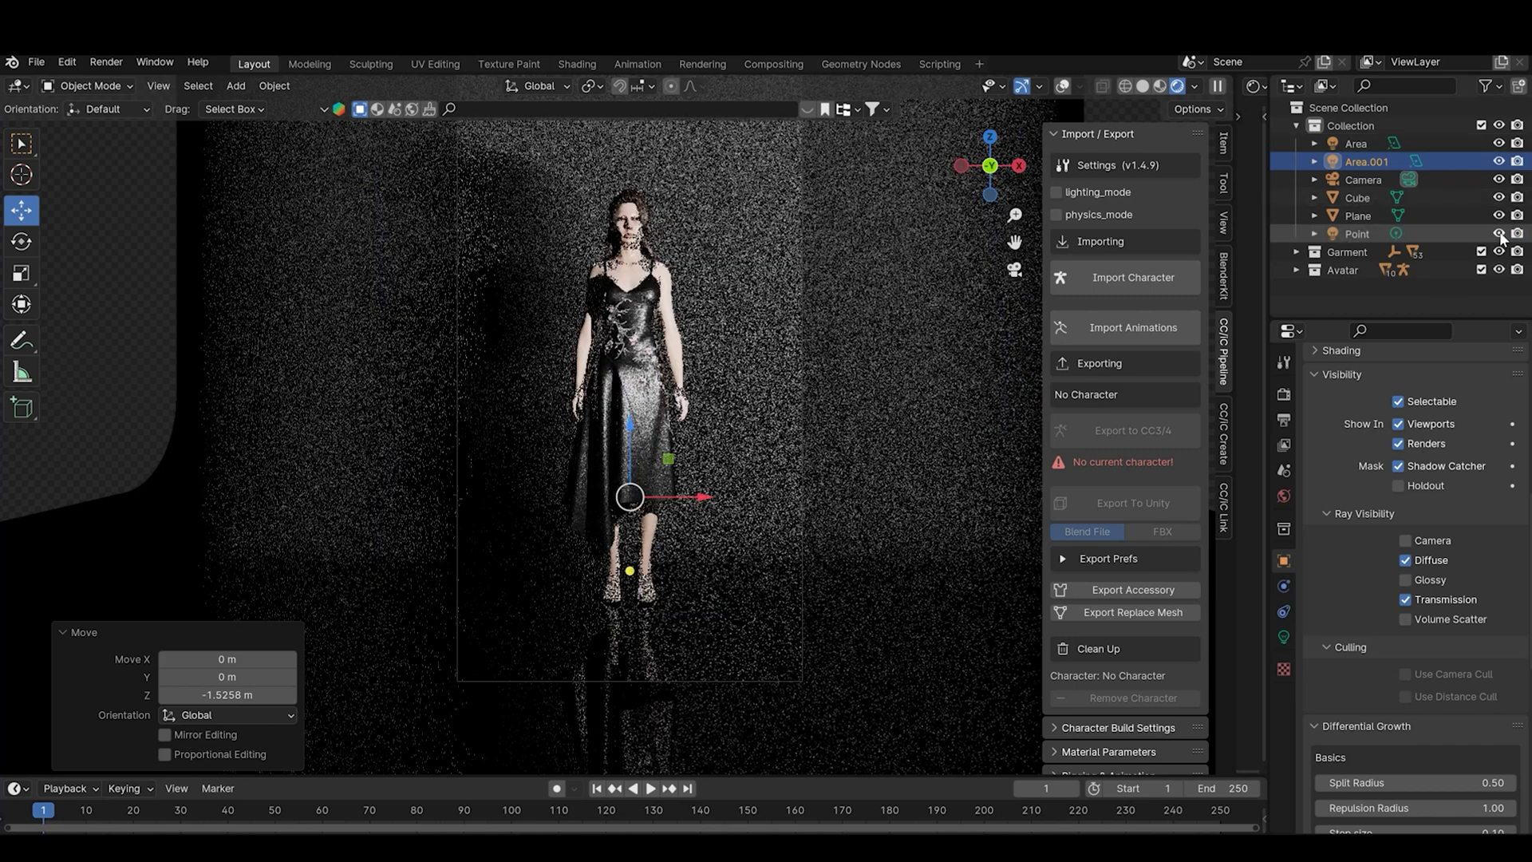
{"action": "left_click", "coordinate": [1498, 234]}
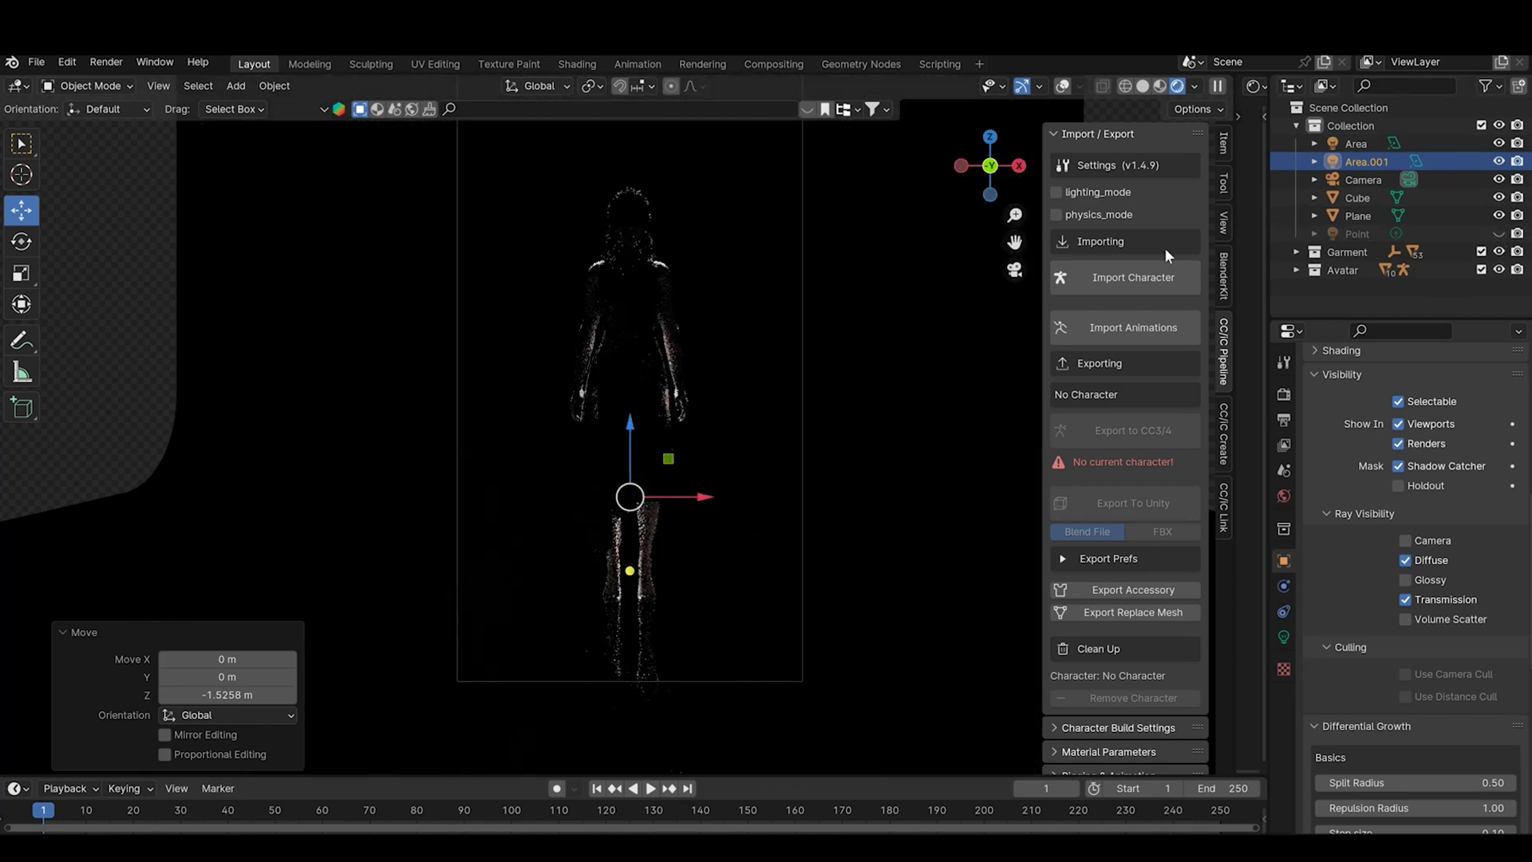
{"action": "left_click", "coordinate": [1366, 145]}
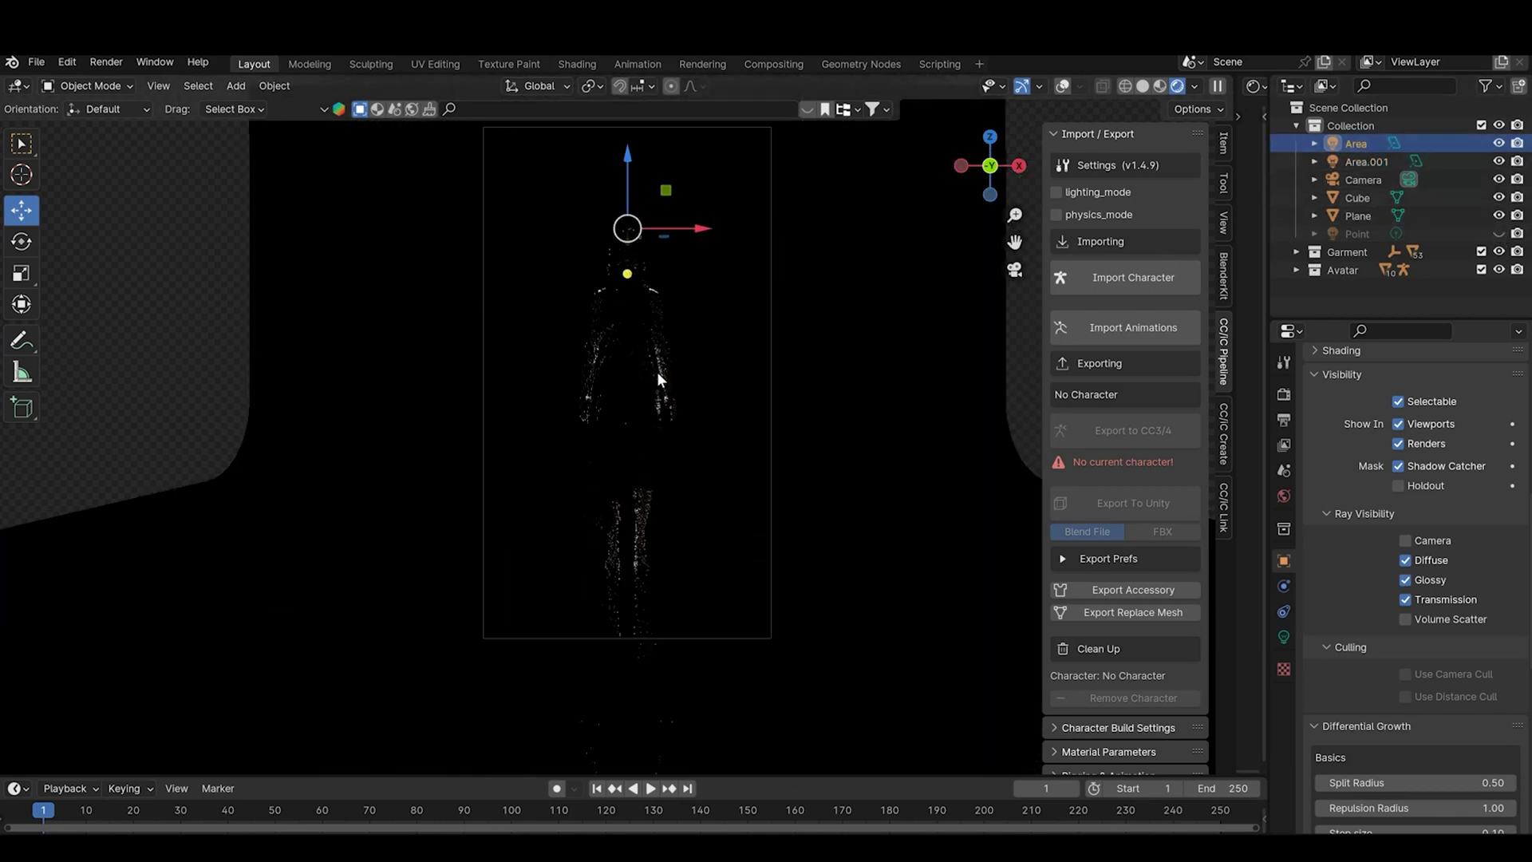
{"action": "middle_click_drag", "start_coordinate": [657, 371], "coordinate": [1069, 101]}
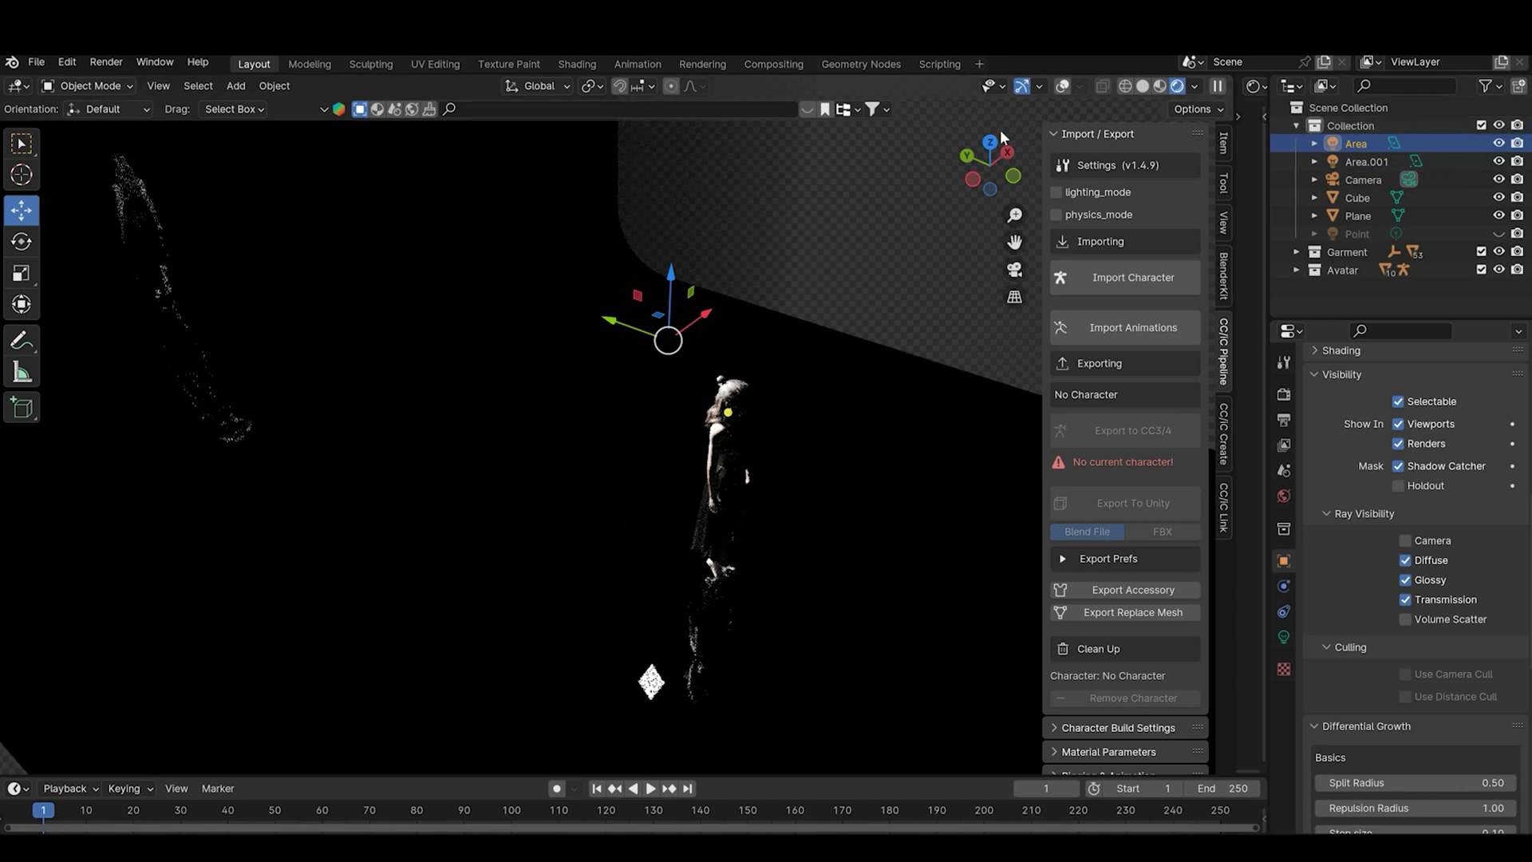
{"action": "middle_click_drag", "start_coordinate": [878, 335], "coordinate": [714, 233]}
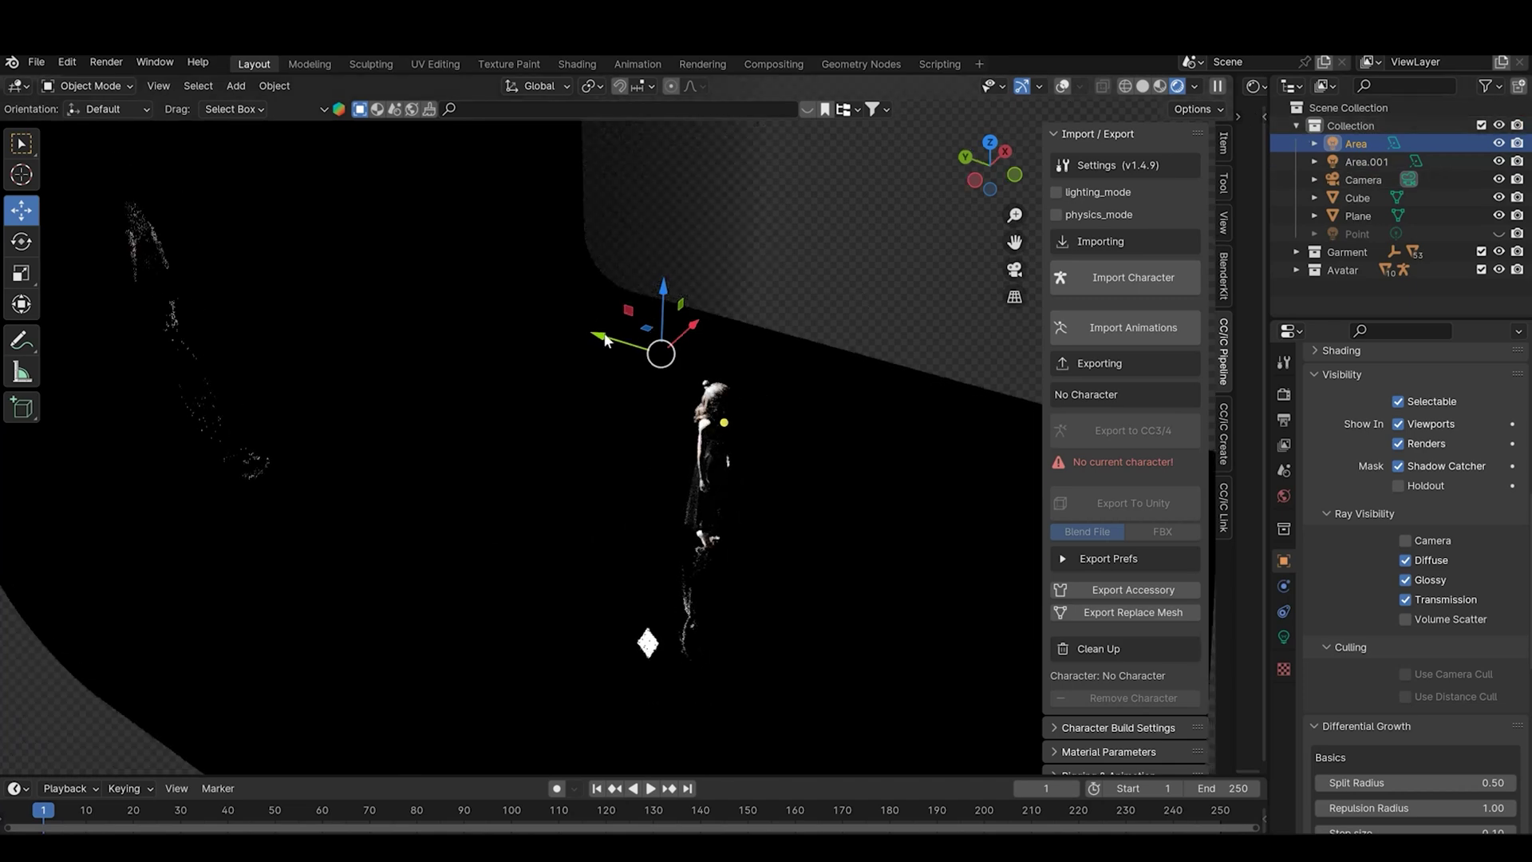
- Lower the fog Cube's Volume Scatter density to 2.000
{"action": "left_click", "coordinate": [674, 217]}
{"action": "left_click_drag", "start_coordinate": [1233, 336], "coordinate": [1003, 343]}
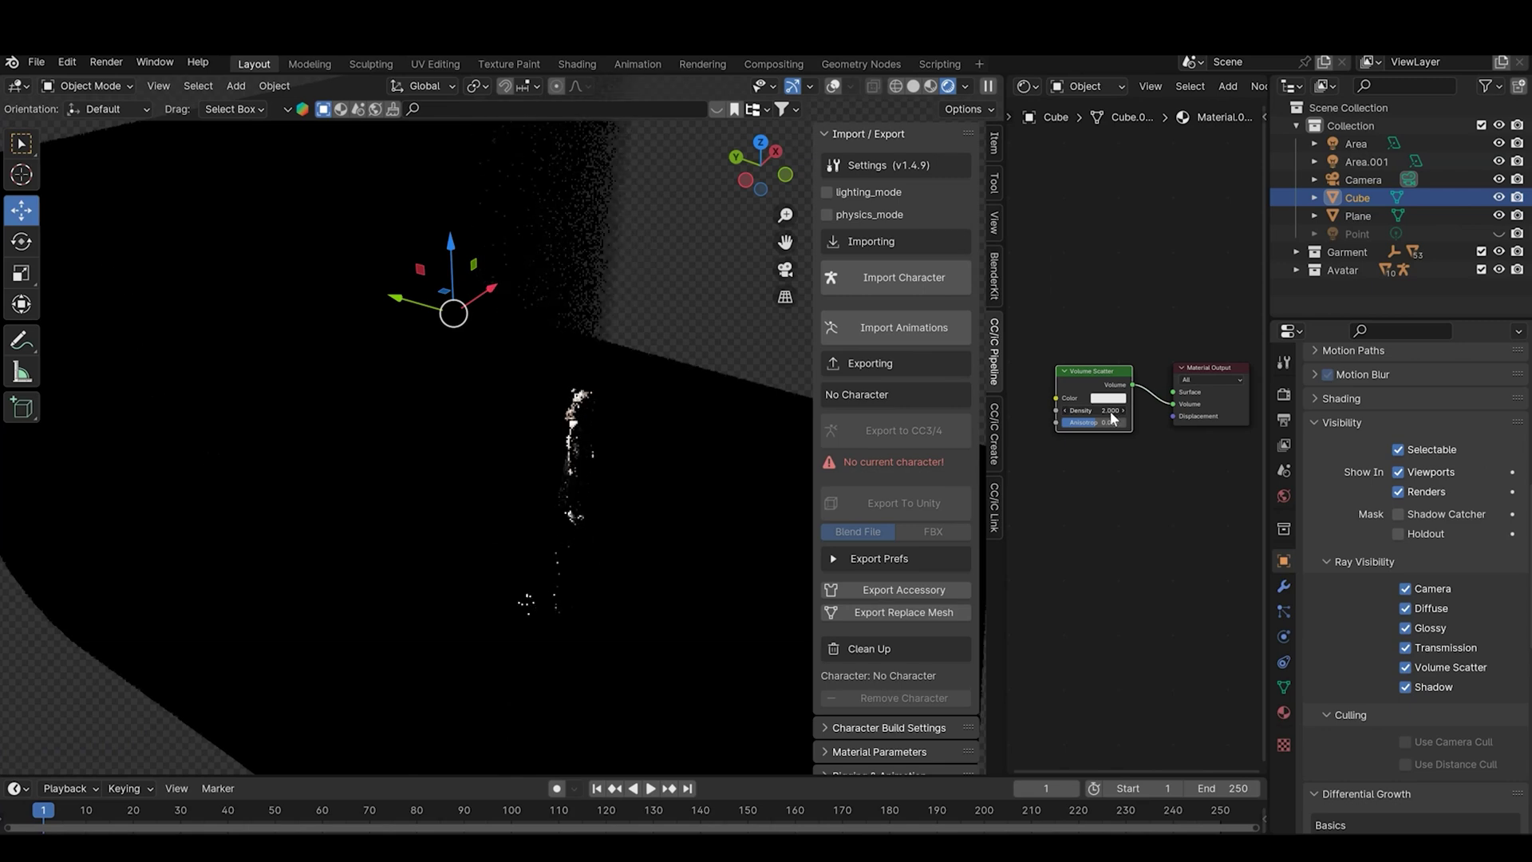
{"action": "left_click_drag", "start_coordinate": [1115, 417], "coordinate": [1061, 421]}
- Select the Area light and turn viewport overlays back on
{"action": "middle_click_drag", "start_coordinate": [525, 384], "coordinate": [654, 383]}
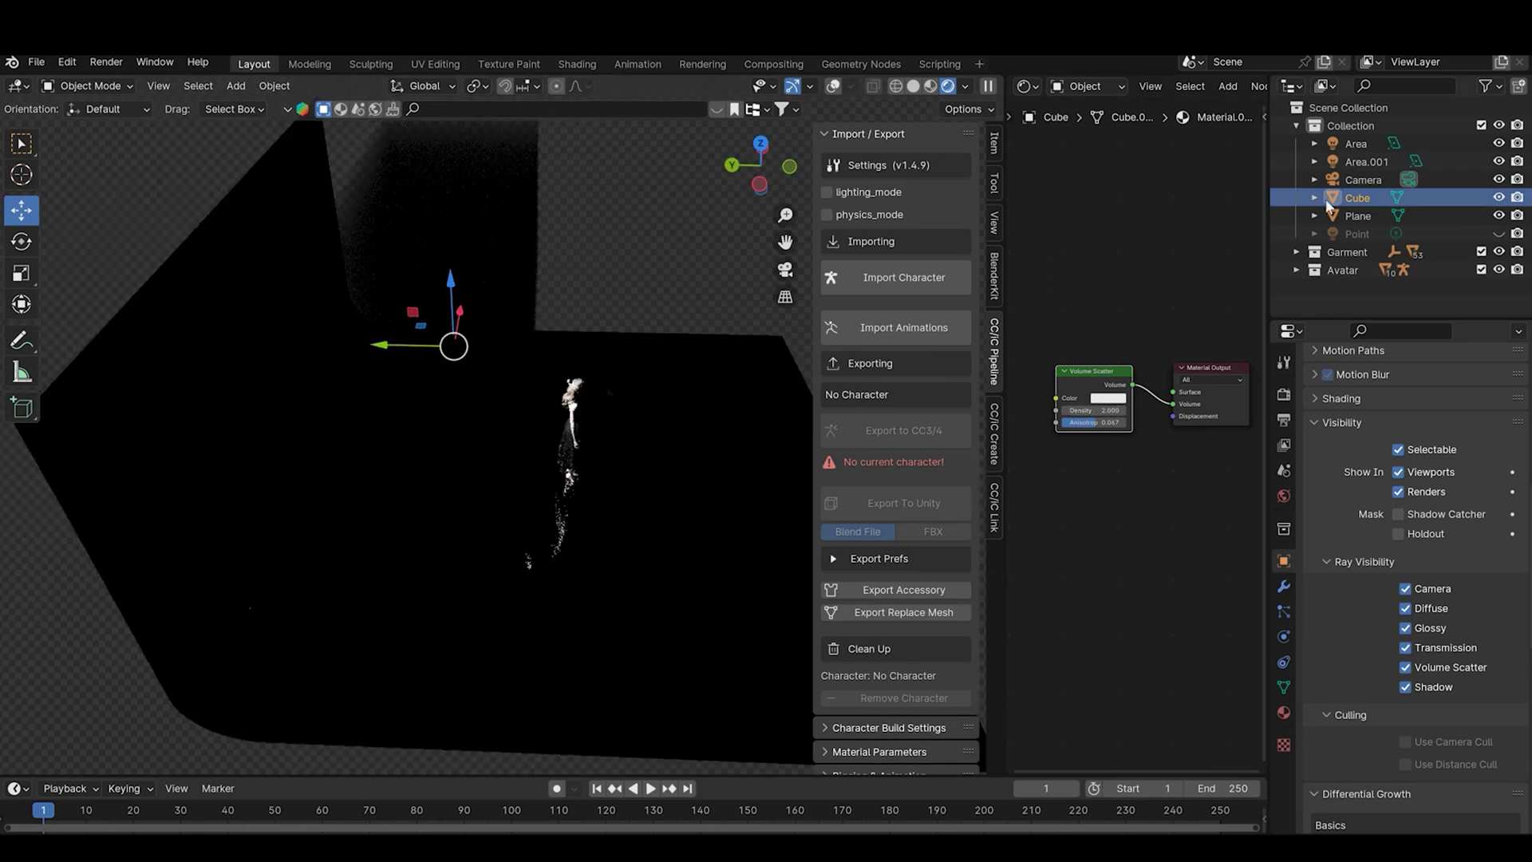
{"action": "left_click", "coordinate": [1367, 144]}
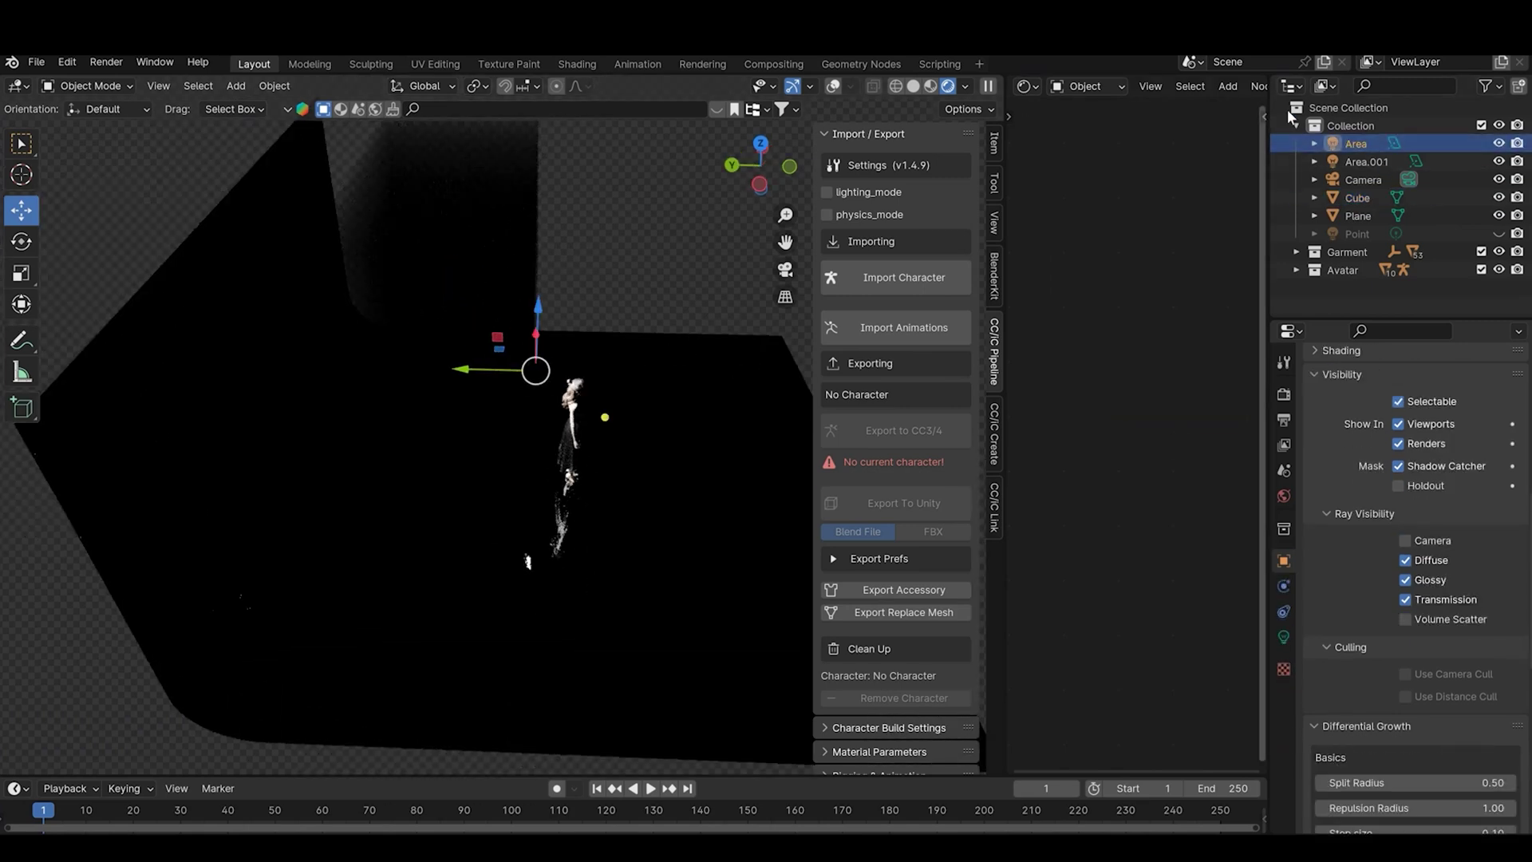
{"action": "left_click", "coordinate": [835, 87]}
{"action": "middle_click_drag", "start_coordinate": [650, 289], "coordinate": [599, 304]}
{"action": "scroll", "coordinate": [518, 347], "scroll_direction": "up", "scroll_amount": 3}
- Add a new area light, Area.002, and raise it along Z
{"action": "key", "text": "shift+a"}
{"action": "mouse_move", "coordinate": [603, 312]}
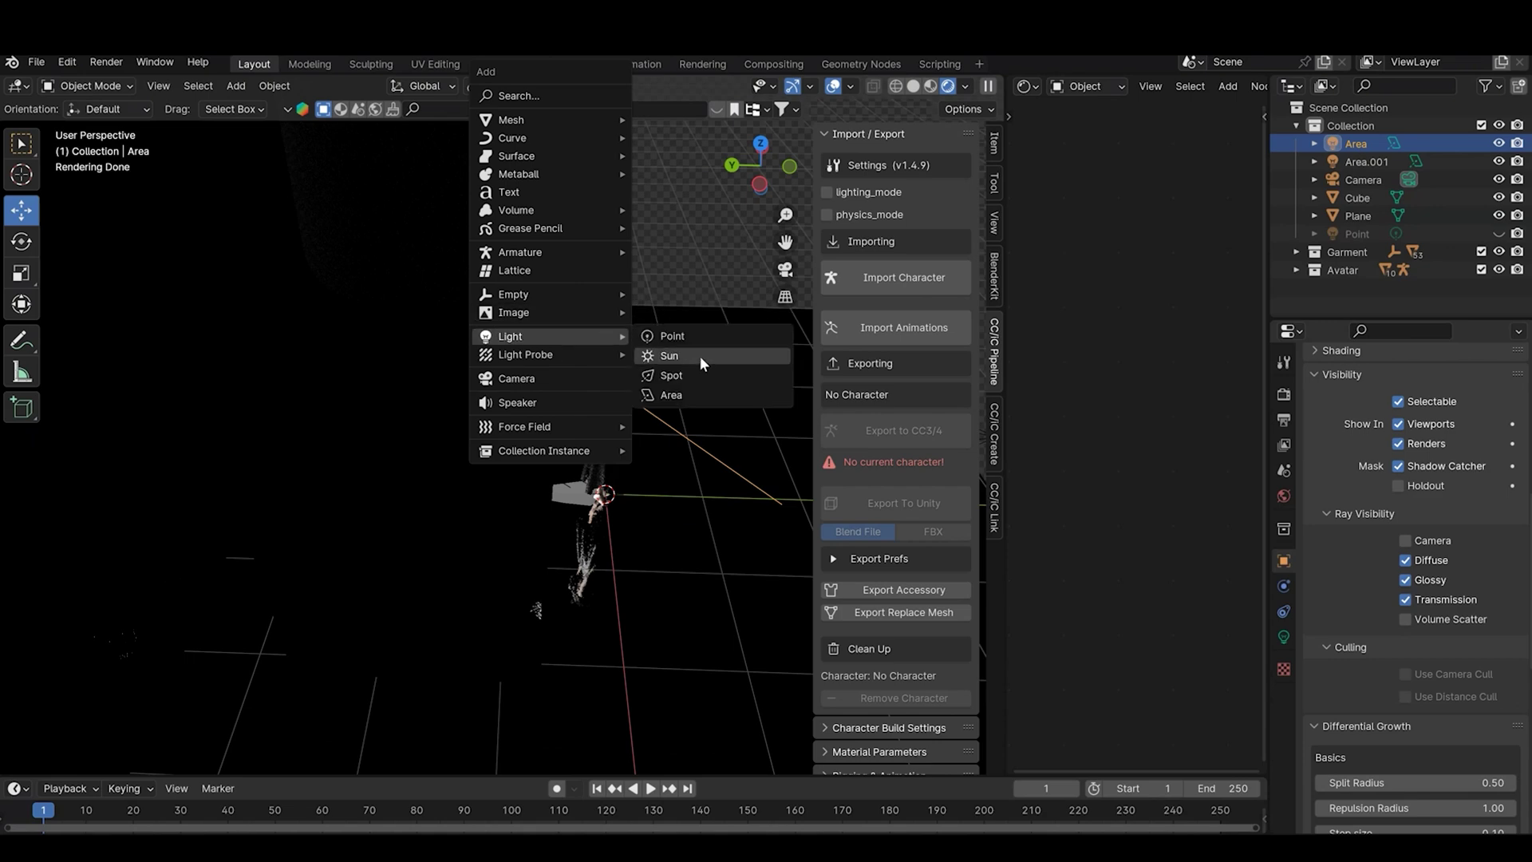
{"action": "left_click", "coordinate": [696, 389]}
{"action": "left_click_drag", "start_coordinate": [613, 439], "coordinate": [603, 131]}
- Position Area.002 along Y in the side ortho view, then adjust its height on Z
{"action": "key", "text": "KP_0"}
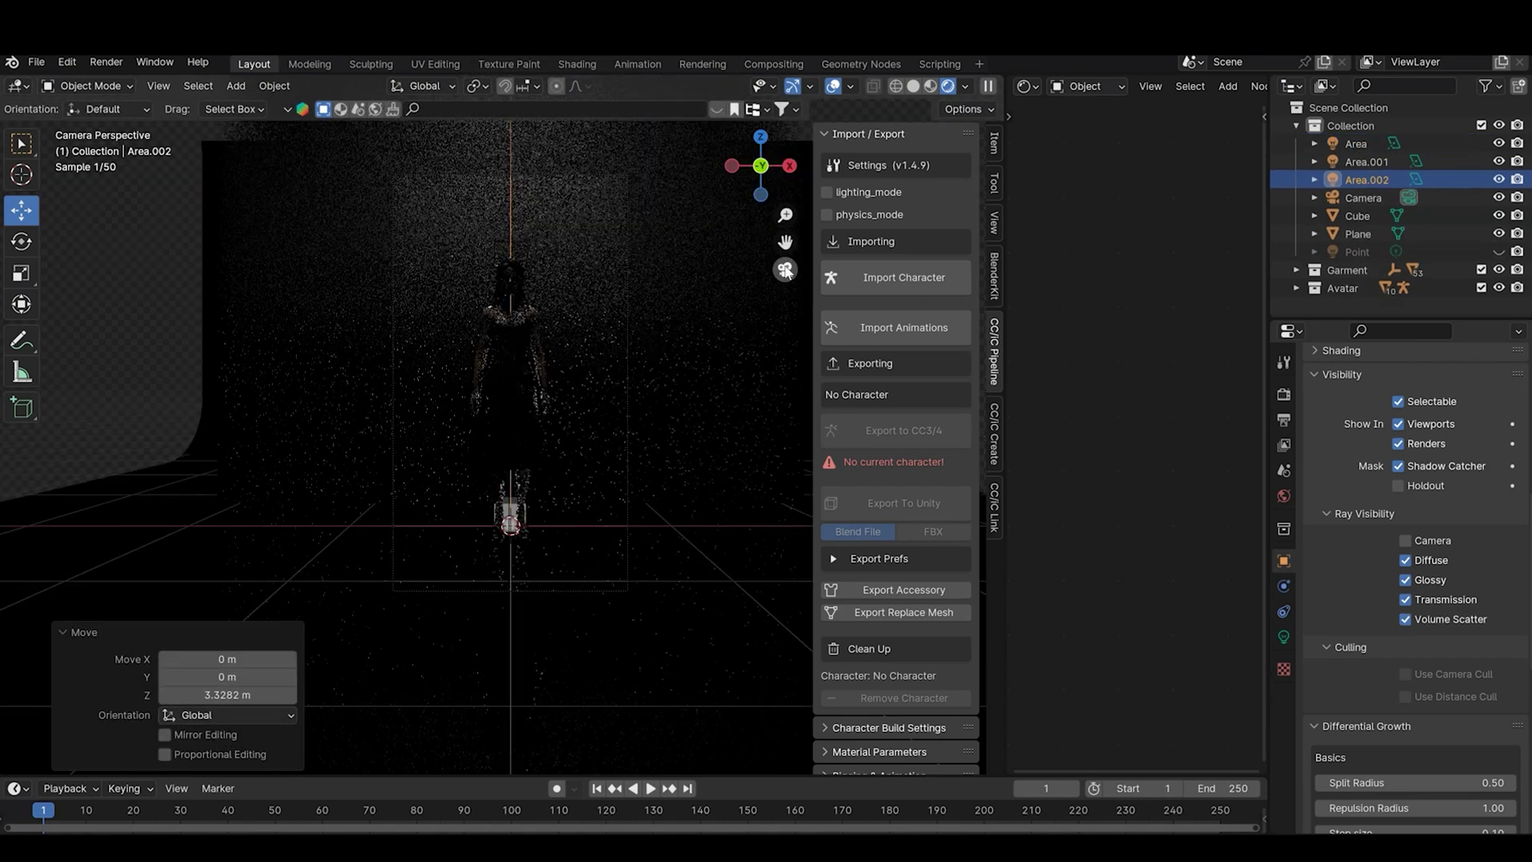
{"action": "key", "text": "ctrl+KP_3"}
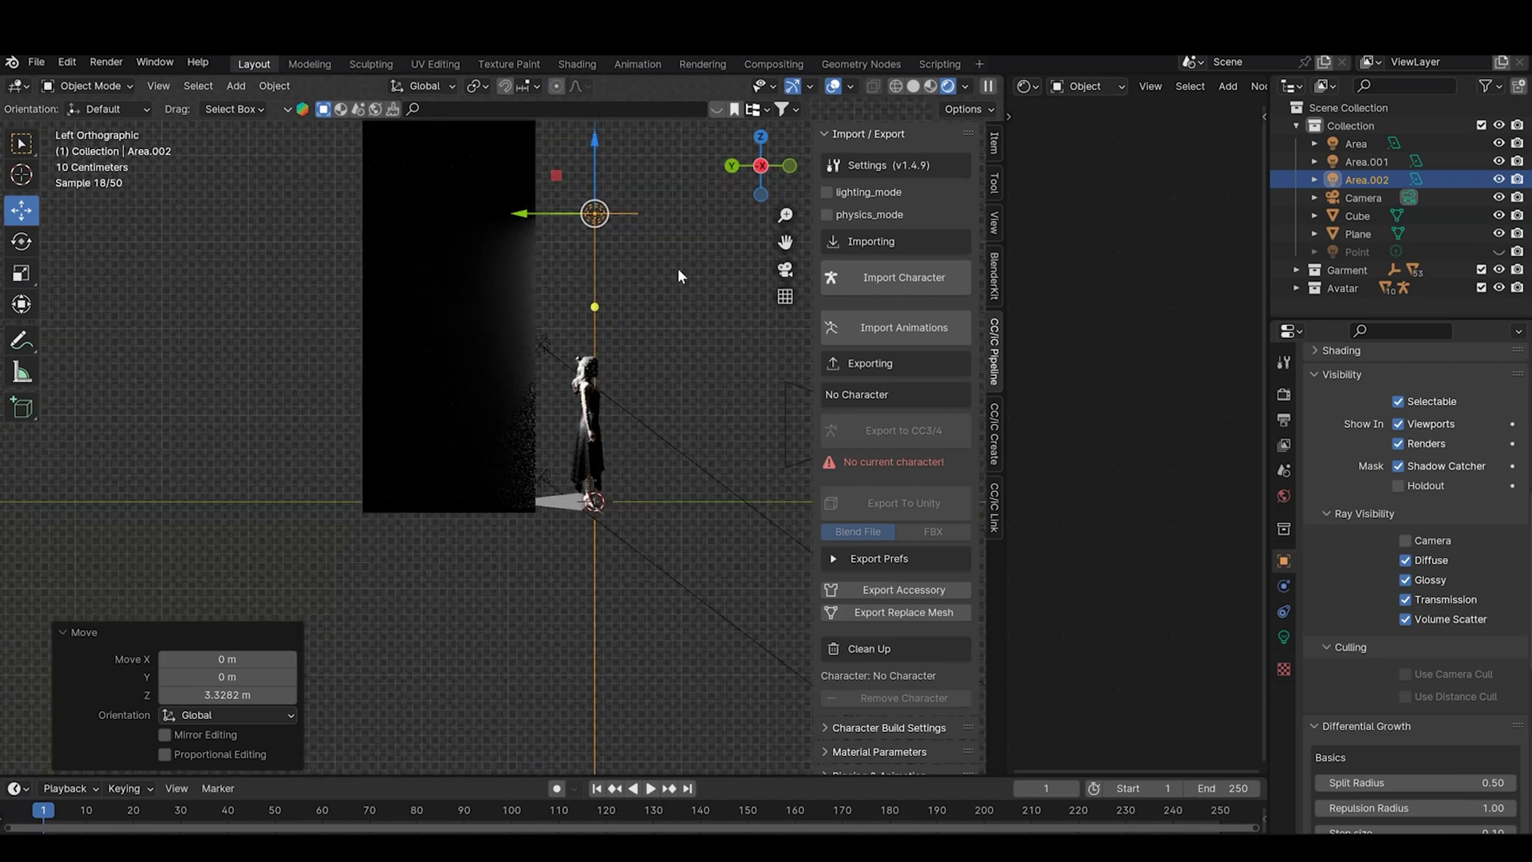
{"action": "key", "text": "g"}
{"action": "key", "text": "y"}
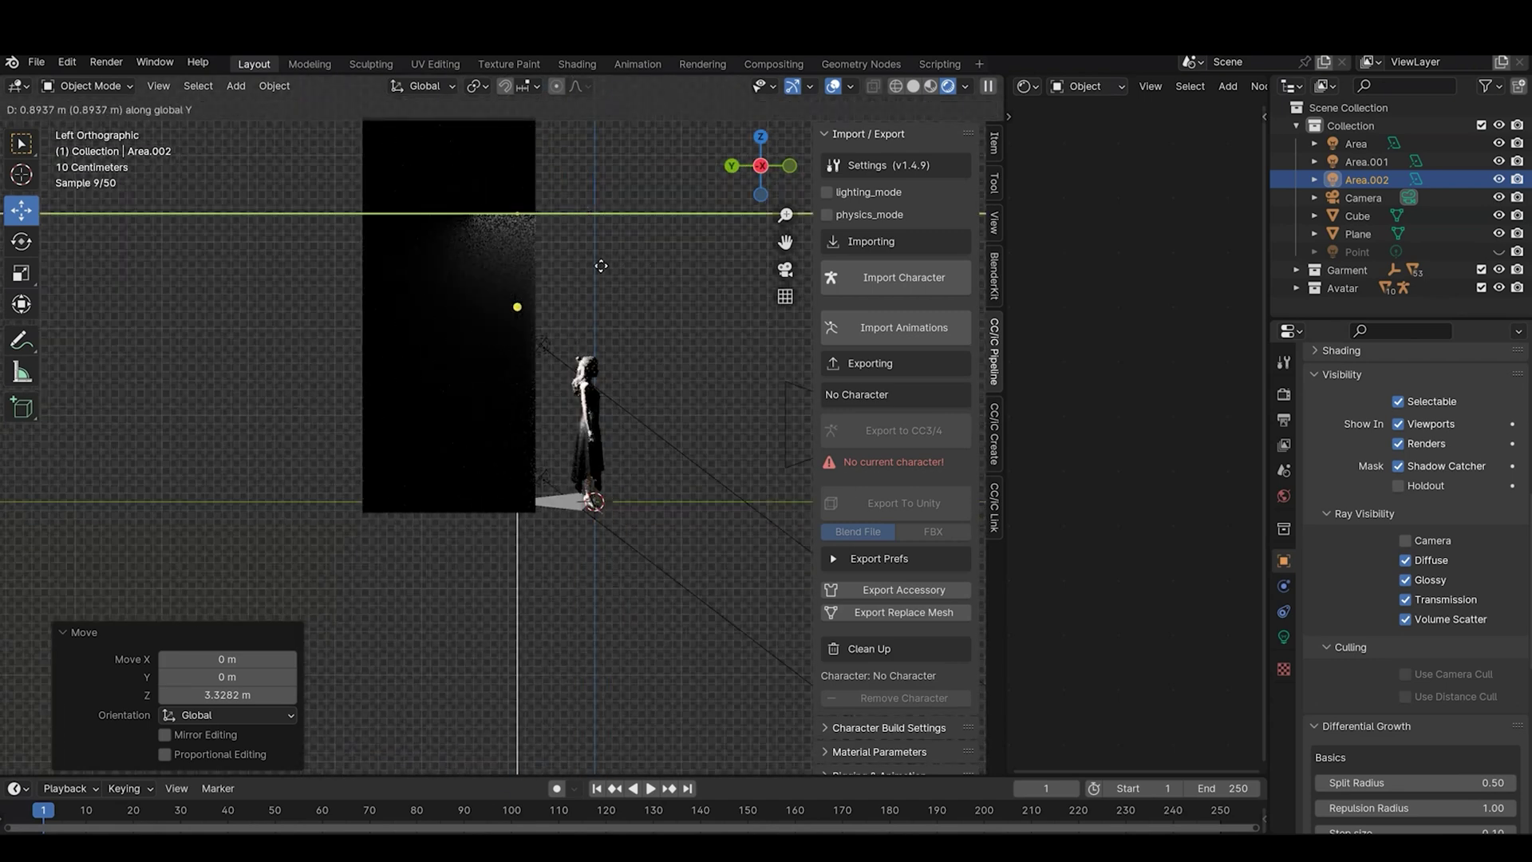
{"action": "left_click", "coordinate": [600, 271]}
{"action": "left_click", "coordinate": [785, 272]}
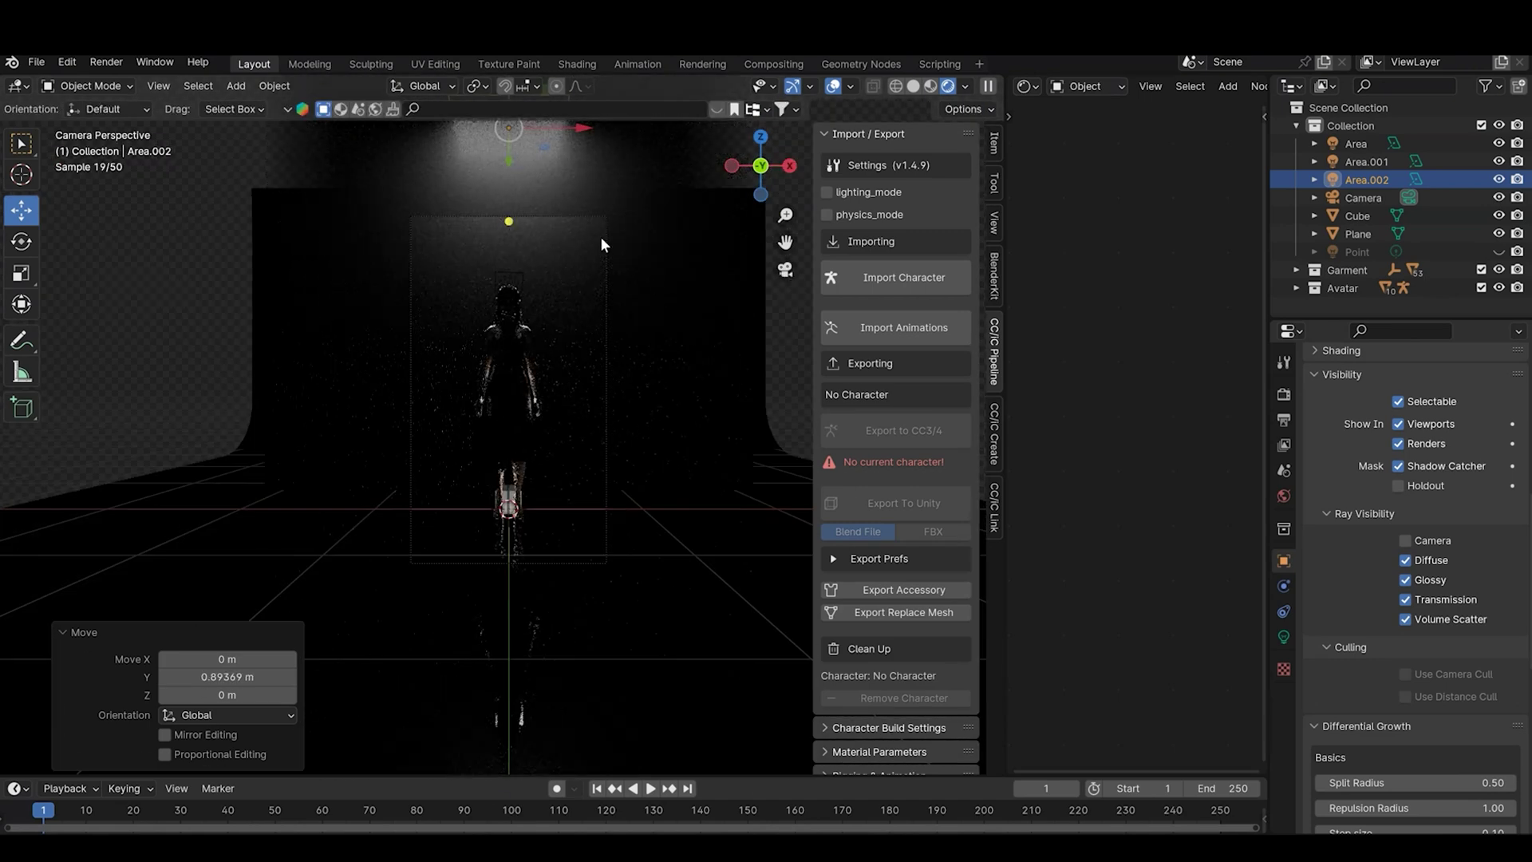
{"action": "key", "text": "g"}
{"action": "key", "text": "z"}
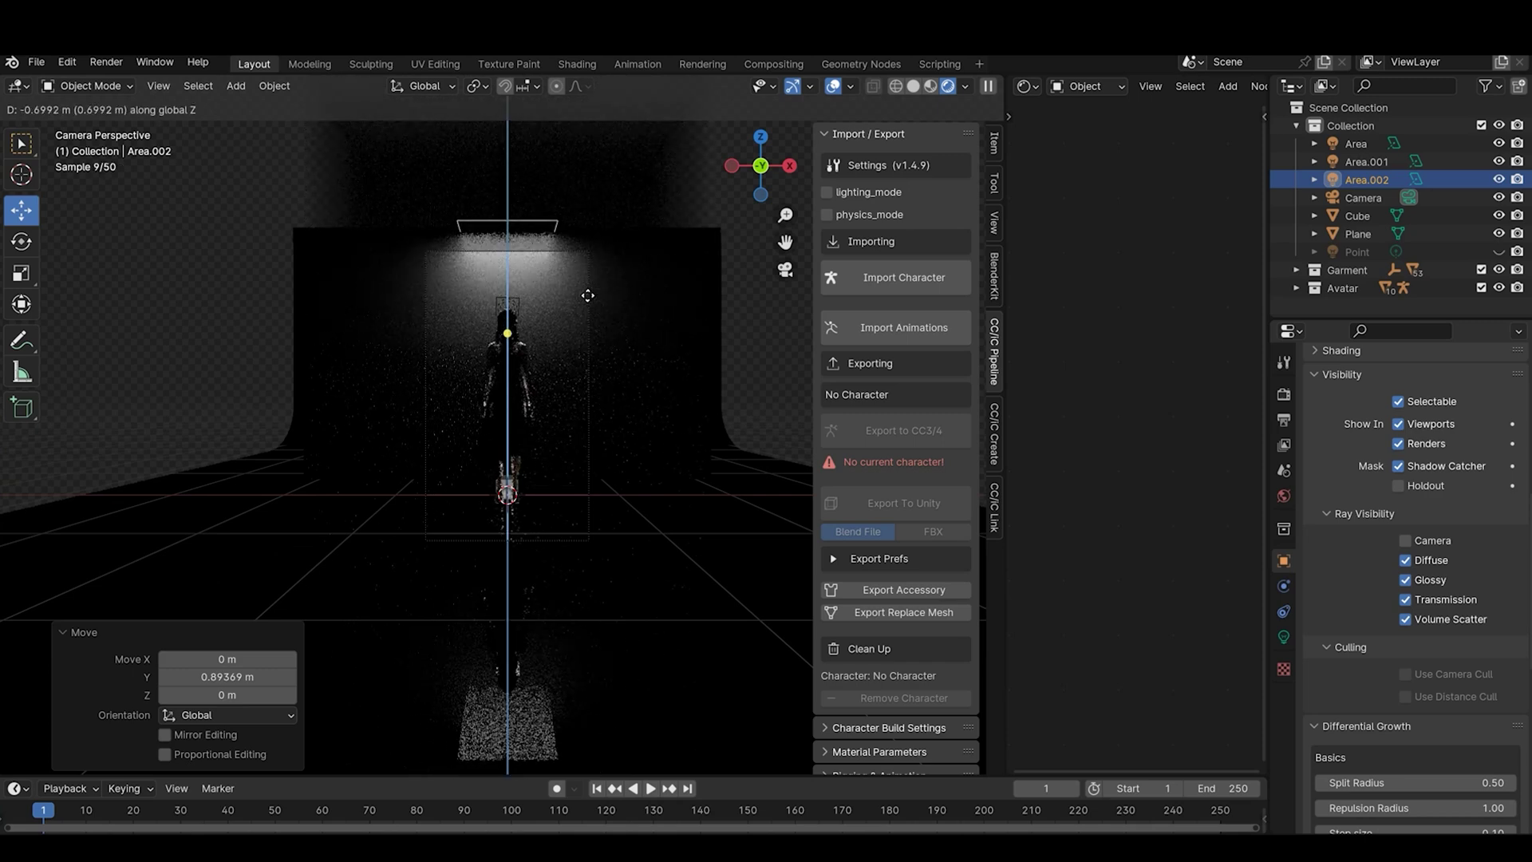
{"action": "left_click", "coordinate": [587, 295]}
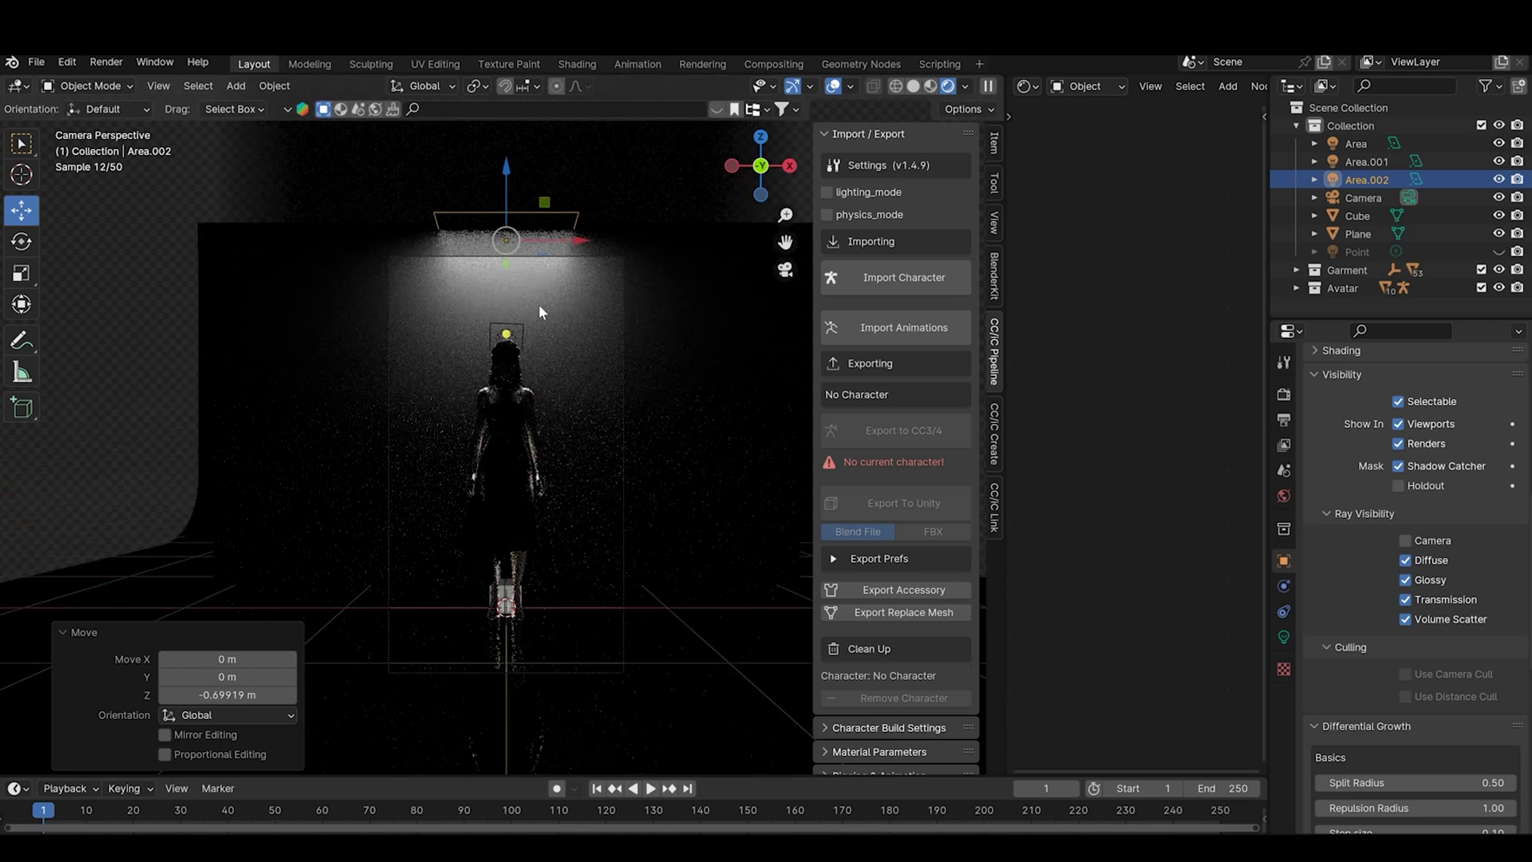
- Scale Area.002 to 1.824 along X and hide the overlays
{"action": "key", "text": "s"}
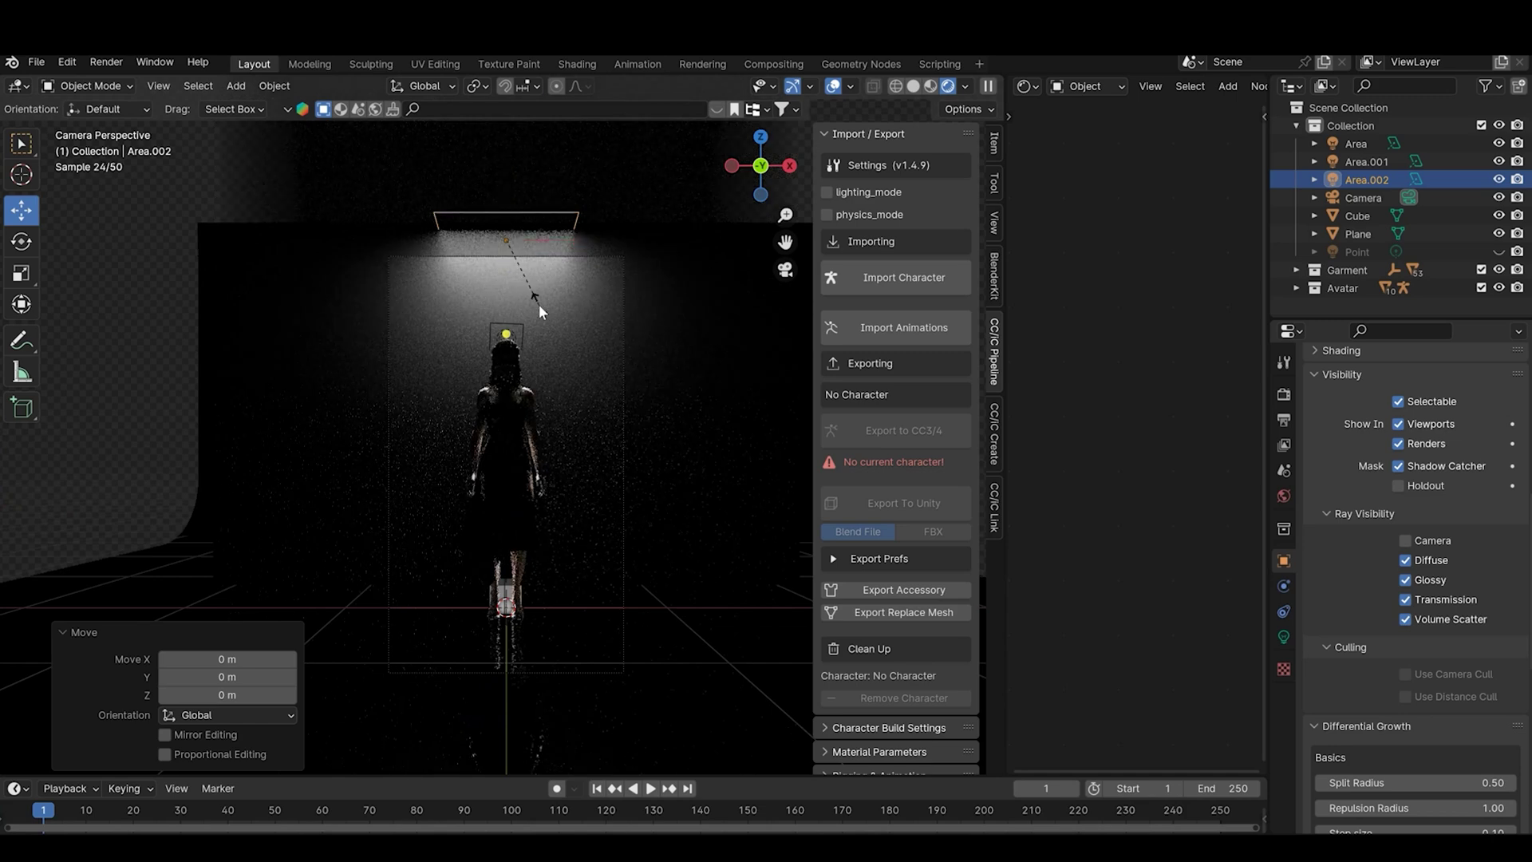
{"action": "key", "text": "x"}
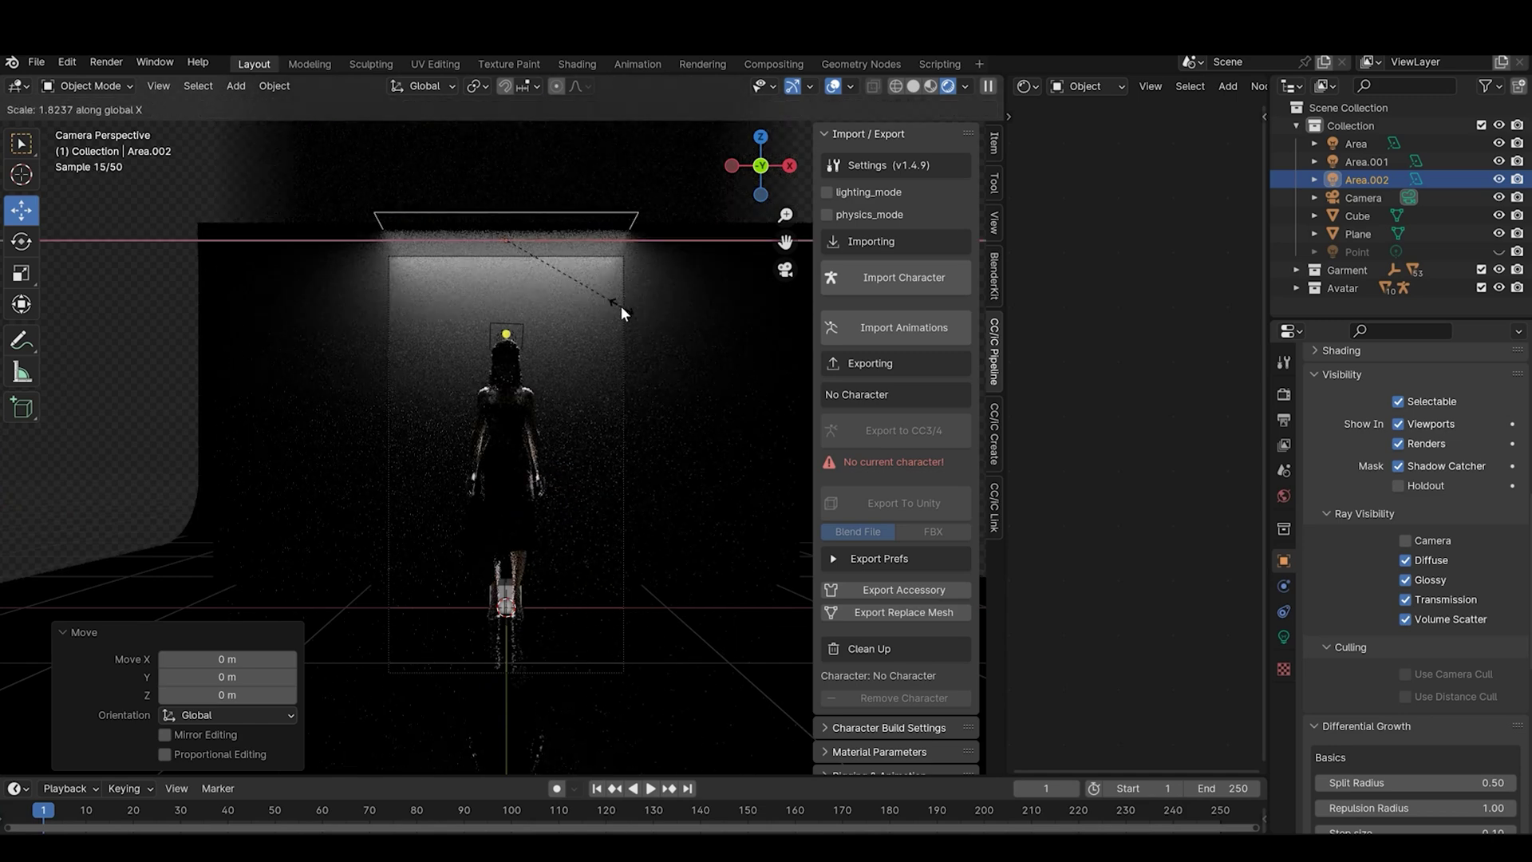
{"action": "left_click", "coordinate": [620, 305]}
{"action": "scroll", "coordinate": [619, 288], "scroll_direction": "up", "scroll_amount": 2}
{"action": "left_click", "coordinate": [833, 85]}
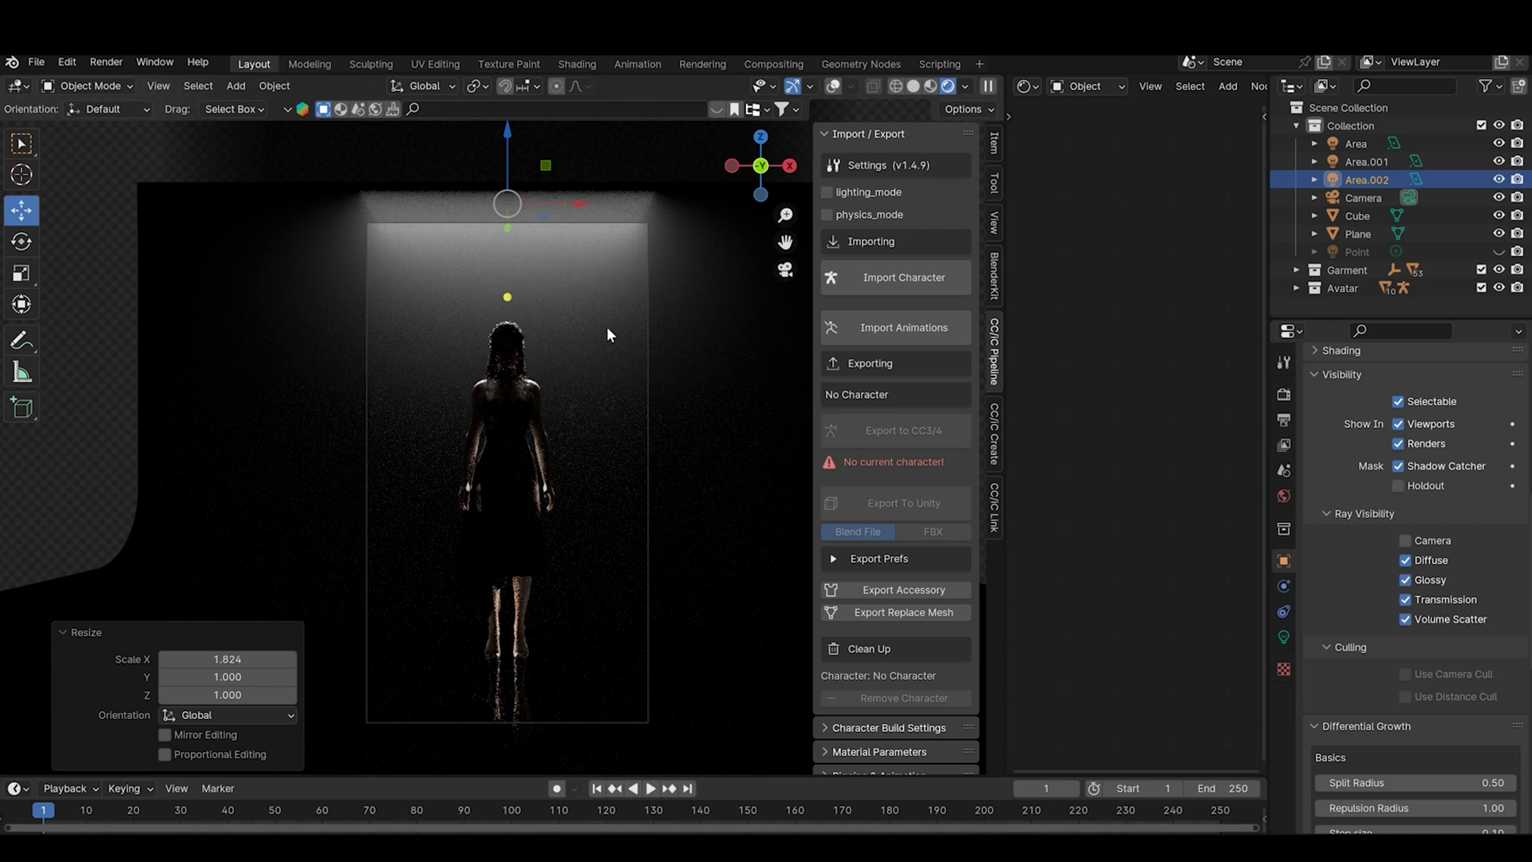
{"action": "scroll", "coordinate": [606, 327], "scroll_direction": "up", "scroll_amount": 1}
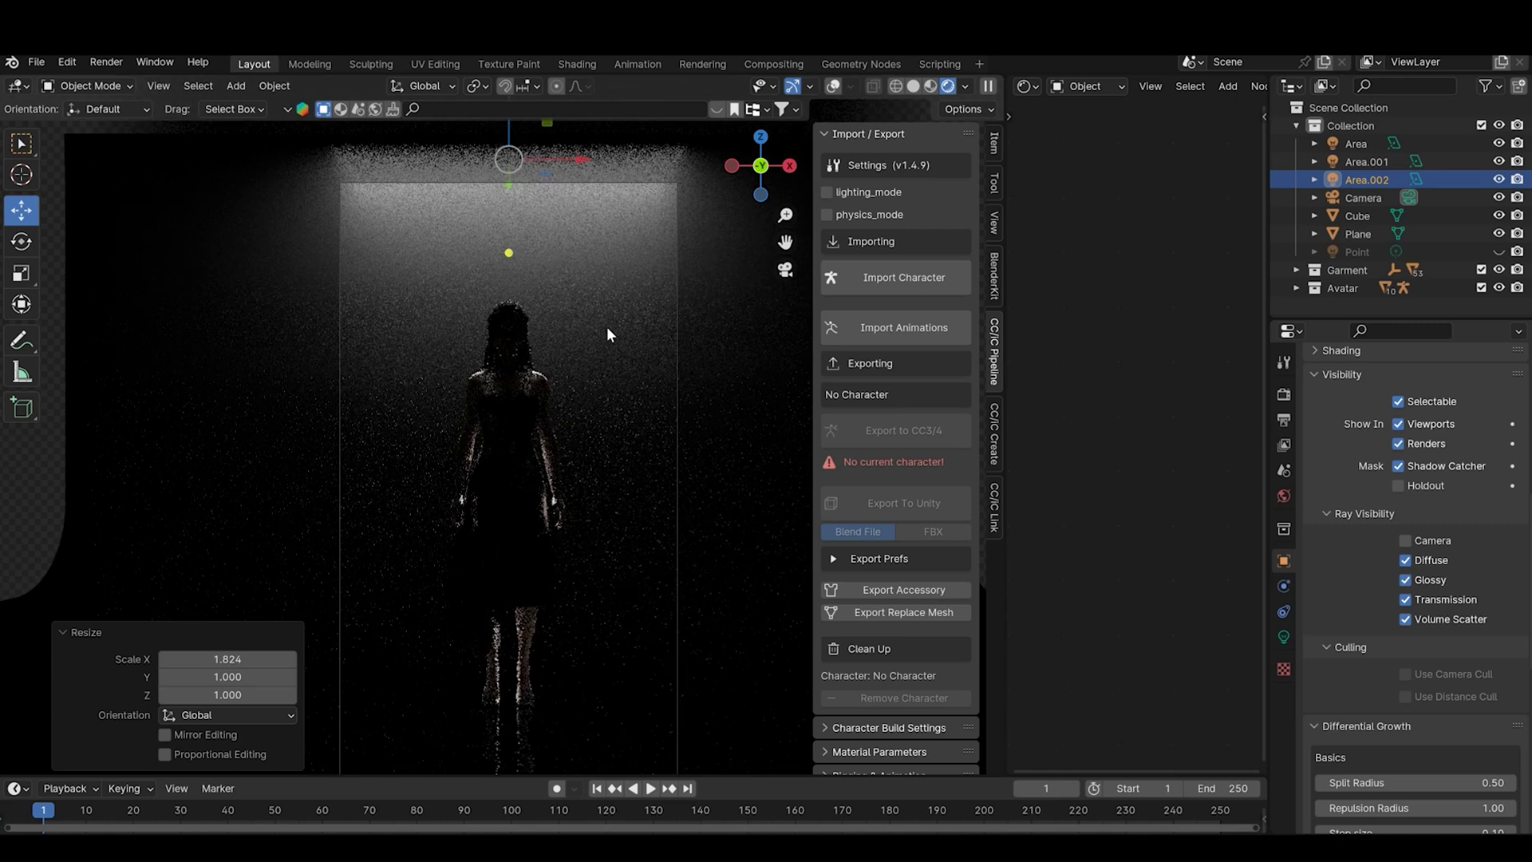
- Set the fog Cube's Volume Scatter density to 0.2, then to 1.300
{"action": "left_click", "coordinate": [1283, 636]}
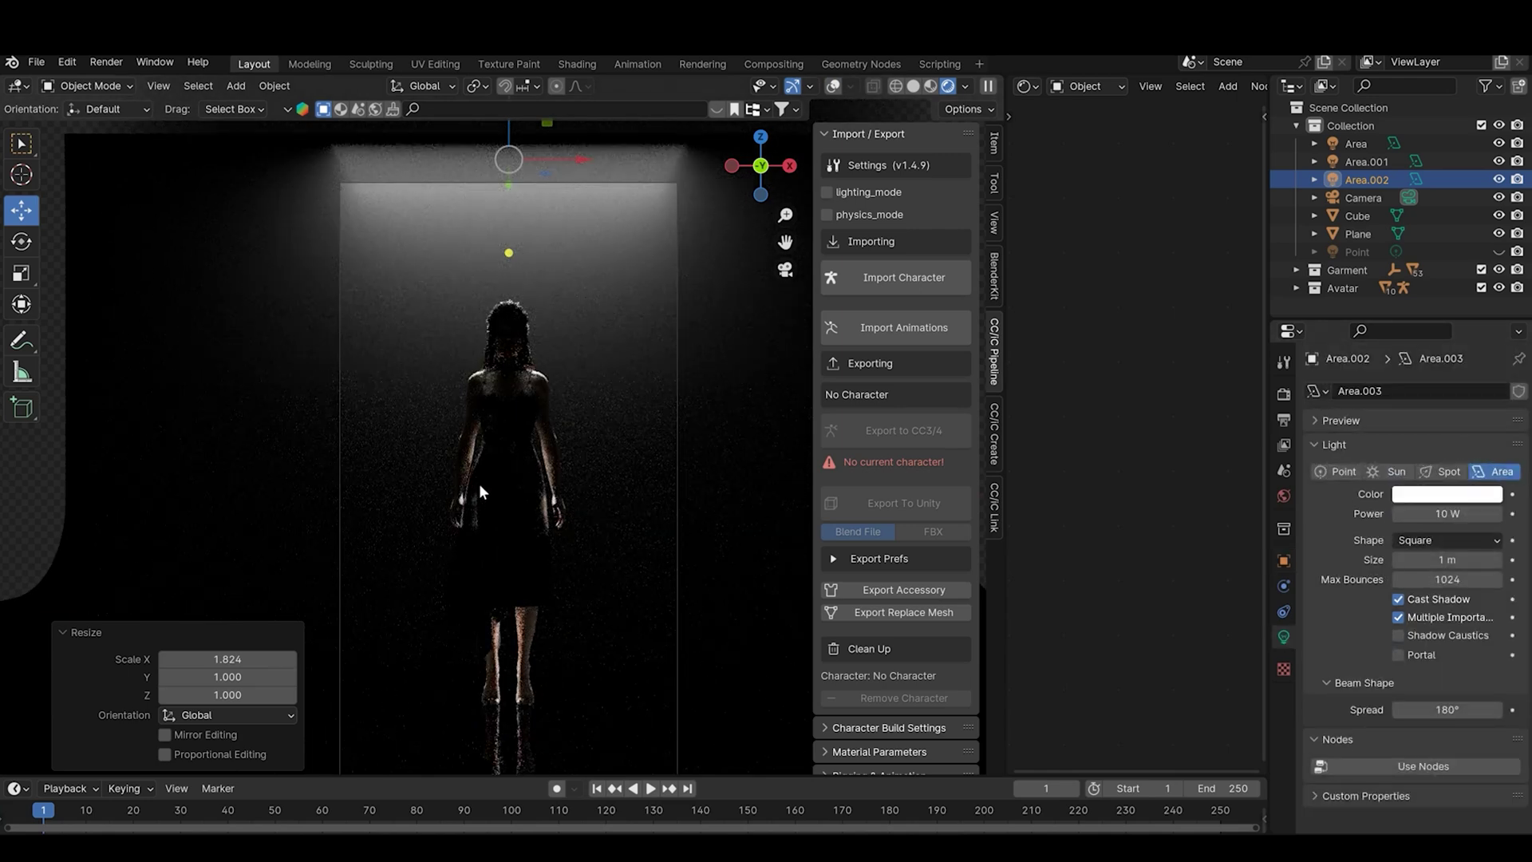
{"action": "left_click", "coordinate": [638, 275]}
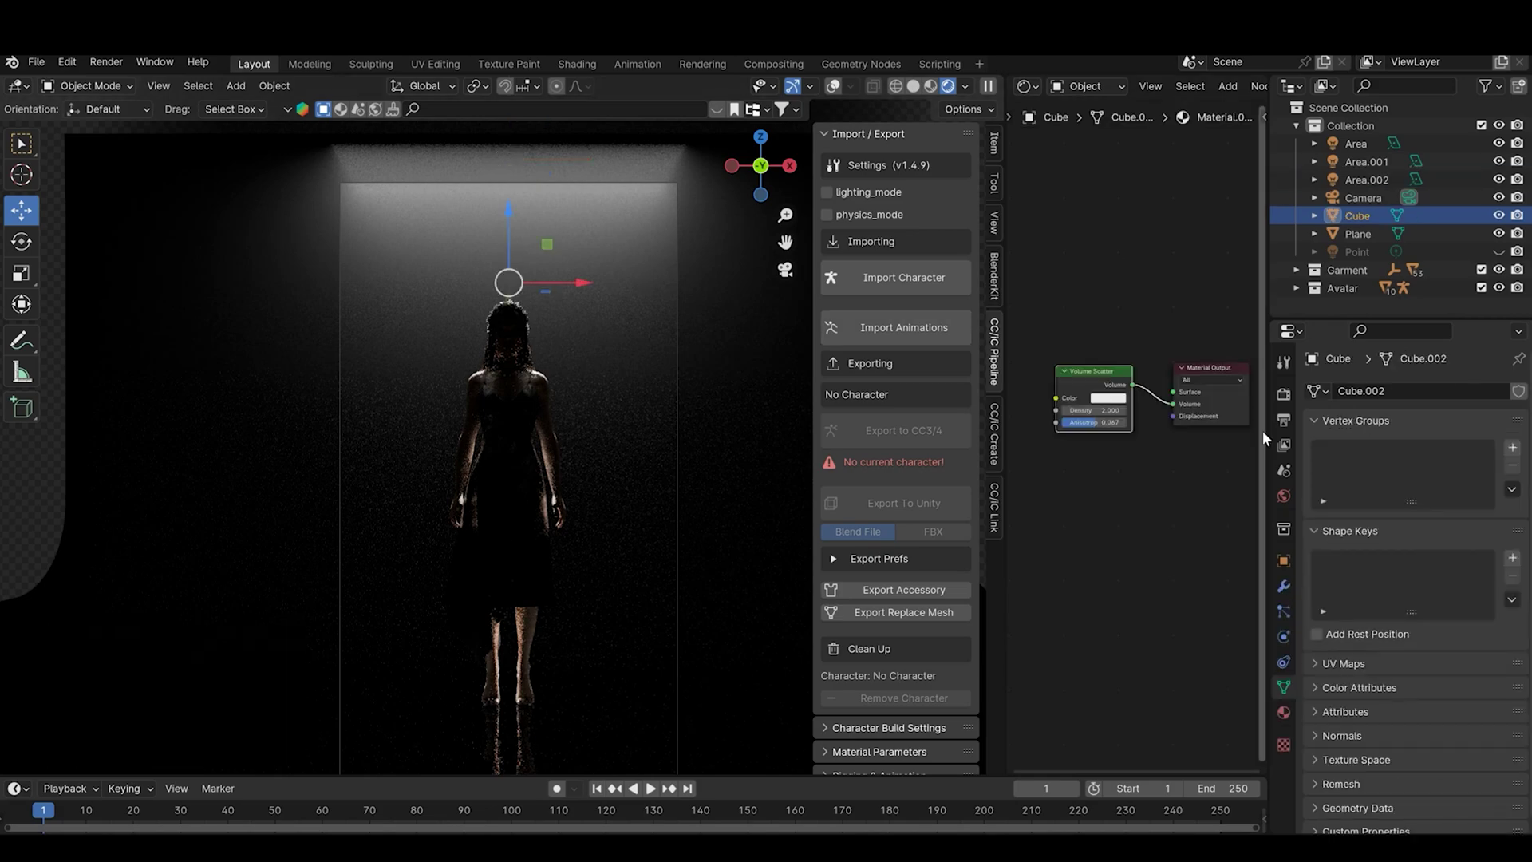
{"action": "scroll", "coordinate": [1107, 412], "scroll_direction": "up", "scroll_amount": 3}
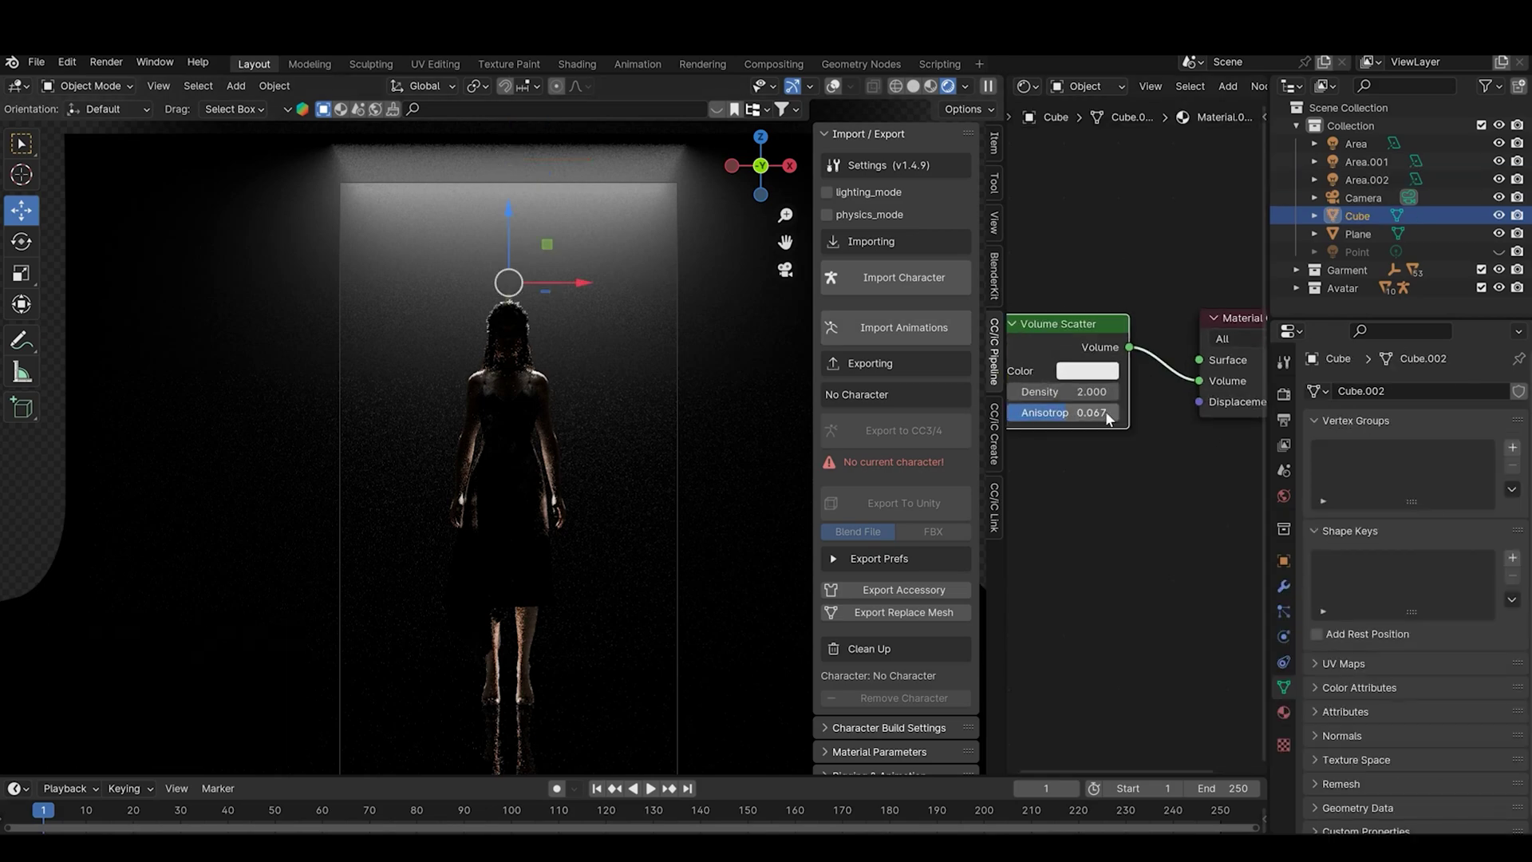
{"action": "double_click", "coordinate": [1098, 392]}
{"action": "type", "text": "0.2"}
{"action": "key", "text": "Return"}
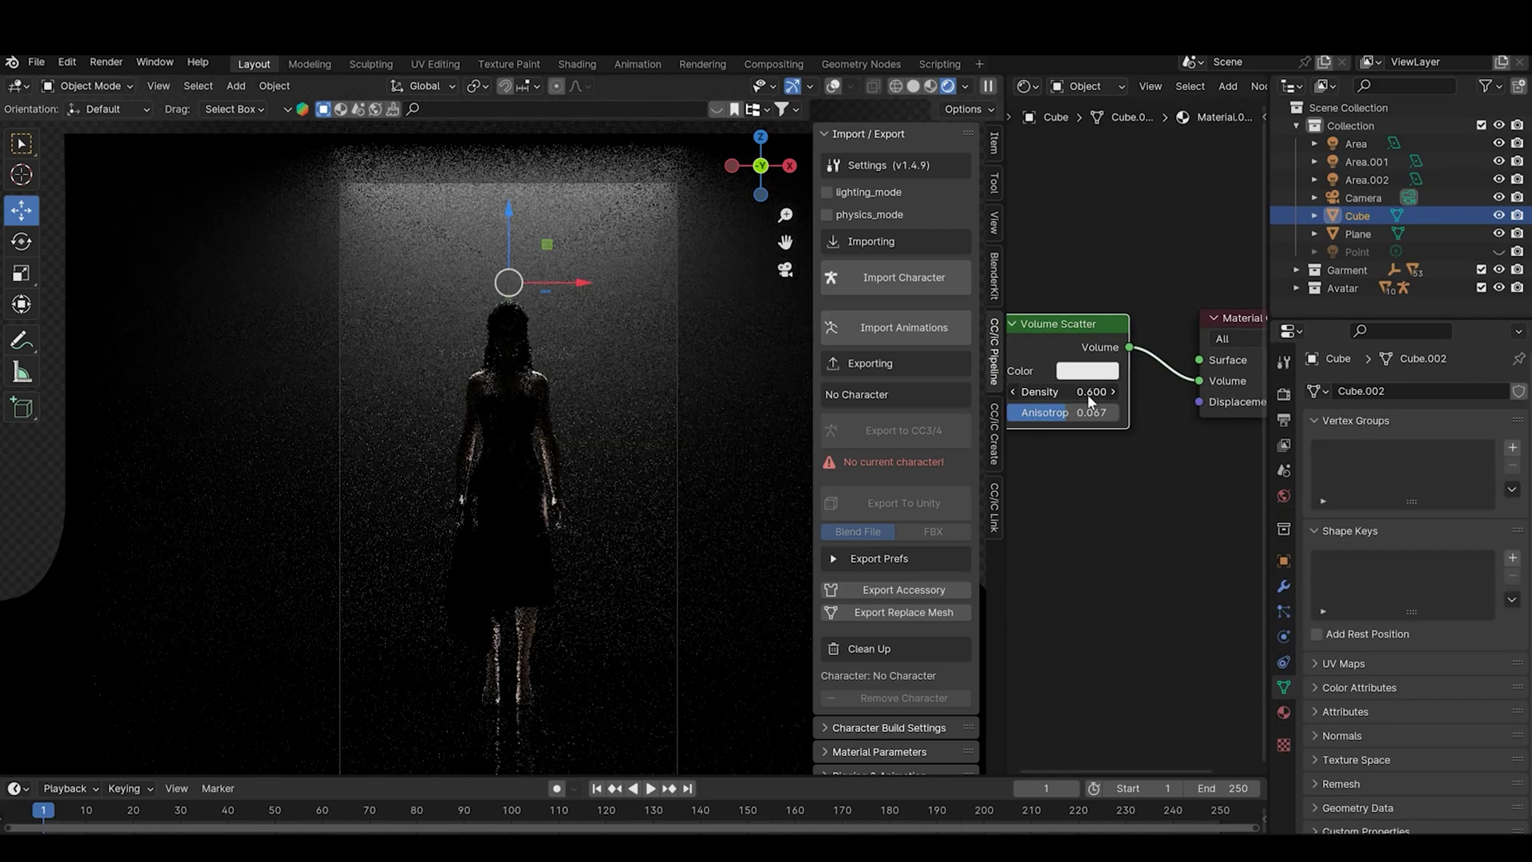
{"action": "double_click", "coordinate": [1091, 392]}
{"action": "type", "text": "1.3"}
{"action": "key", "text": "Return"}
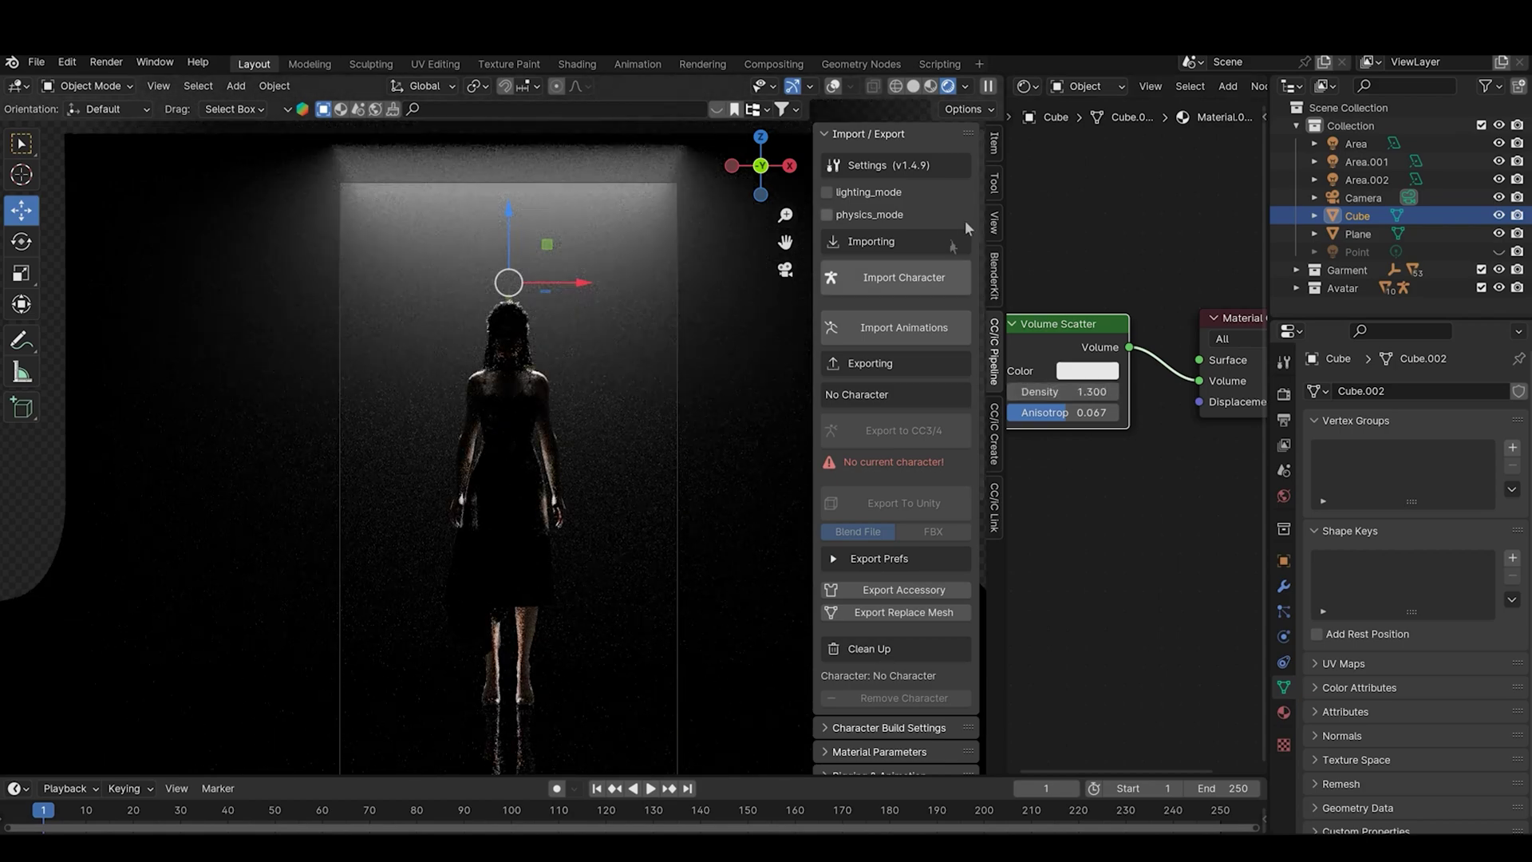
- Widen the viewport, show overlays again, and re-enable the Point light
{"action": "left_click_drag", "start_coordinate": [1002, 200], "coordinate": [1150, 200]}
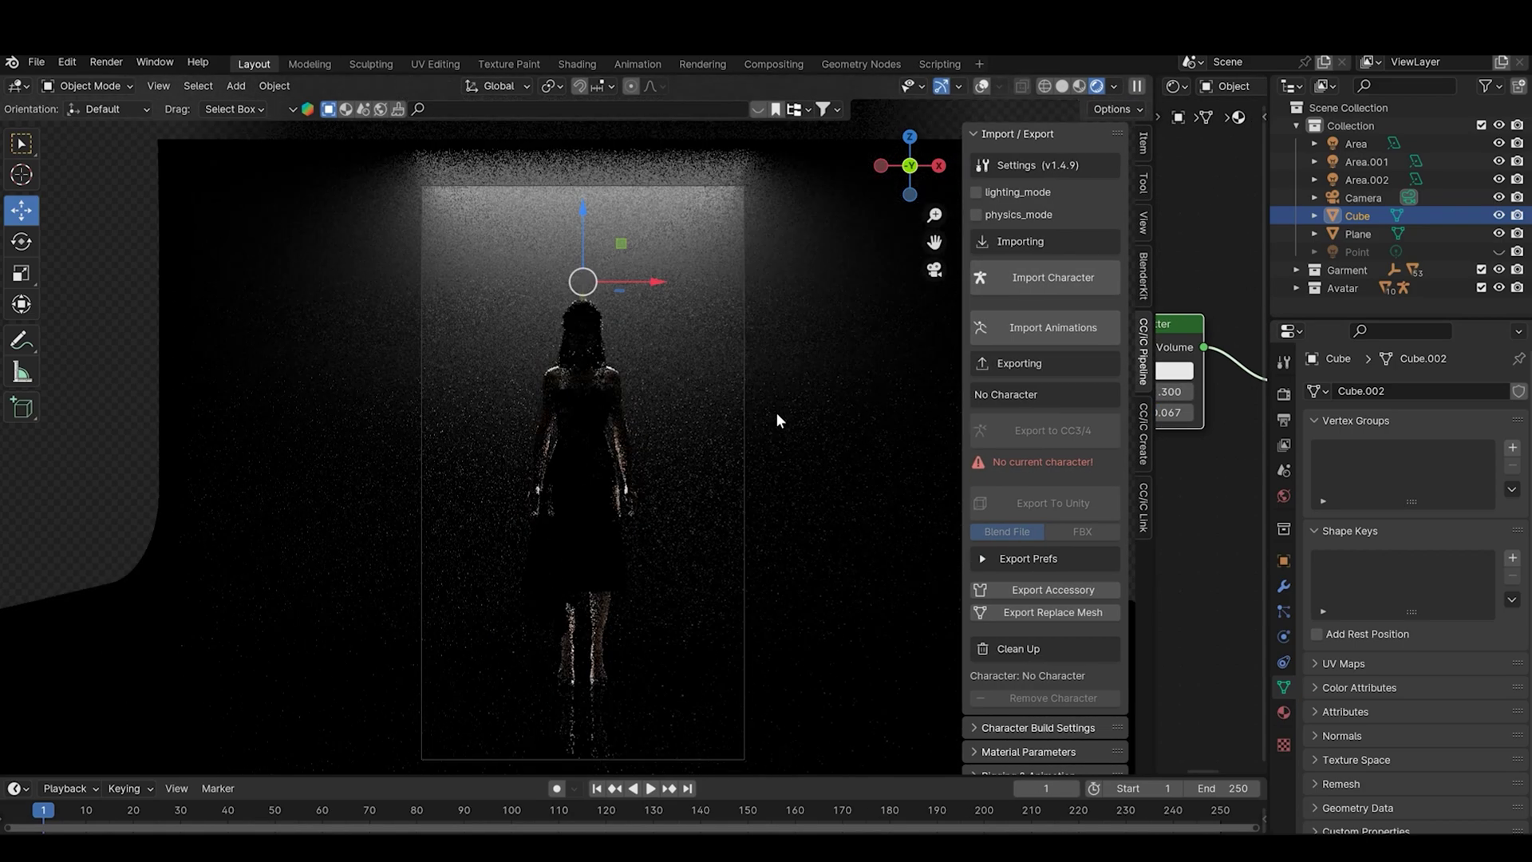
{"action": "left_click", "coordinate": [982, 86]}
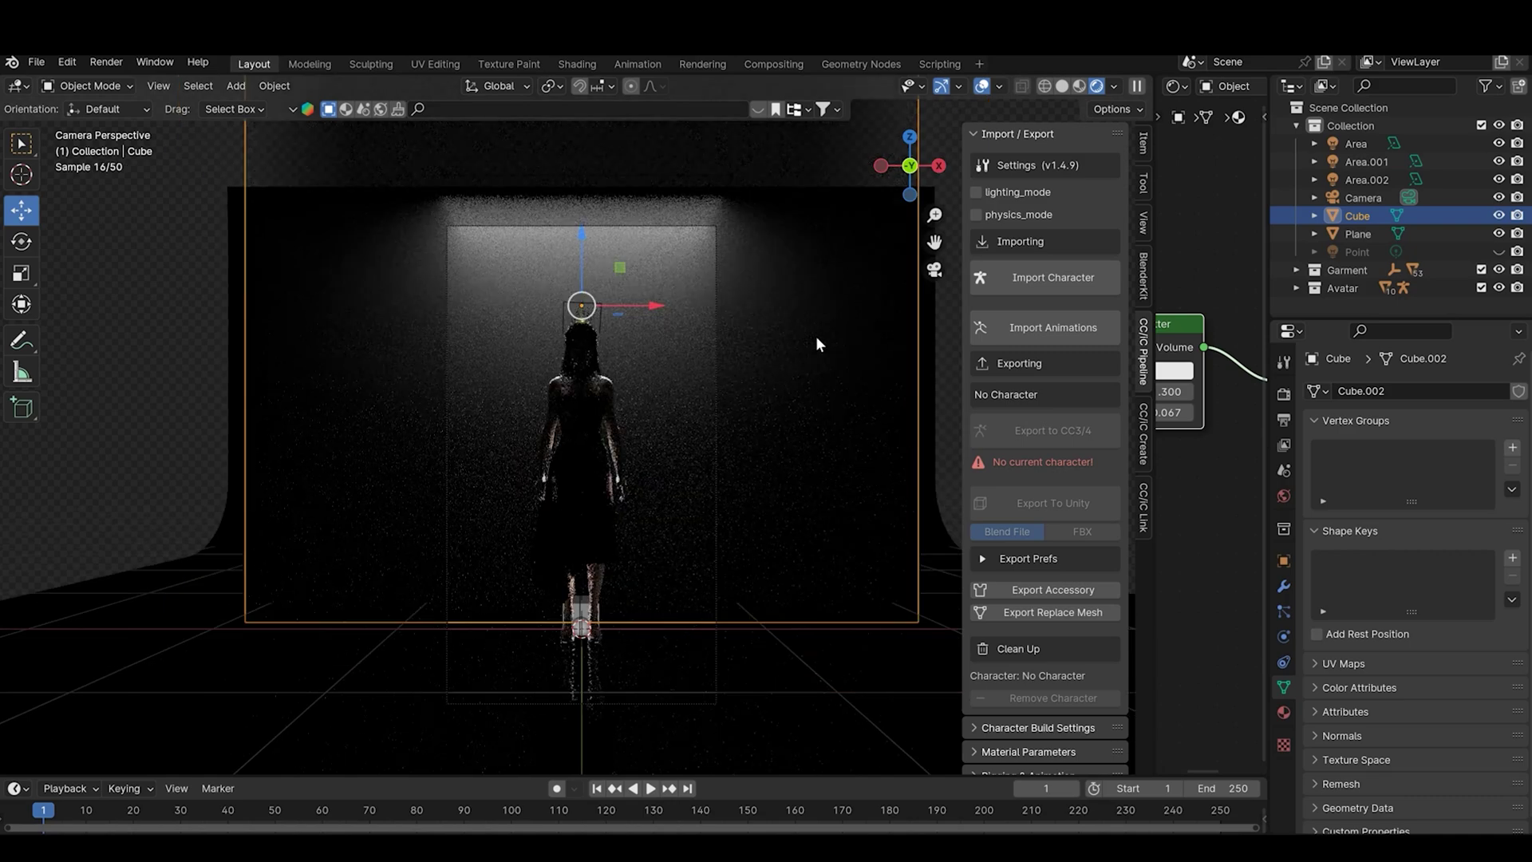
{"action": "scroll", "coordinate": [816, 343], "scroll_direction": "down", "scroll_amount": 1}
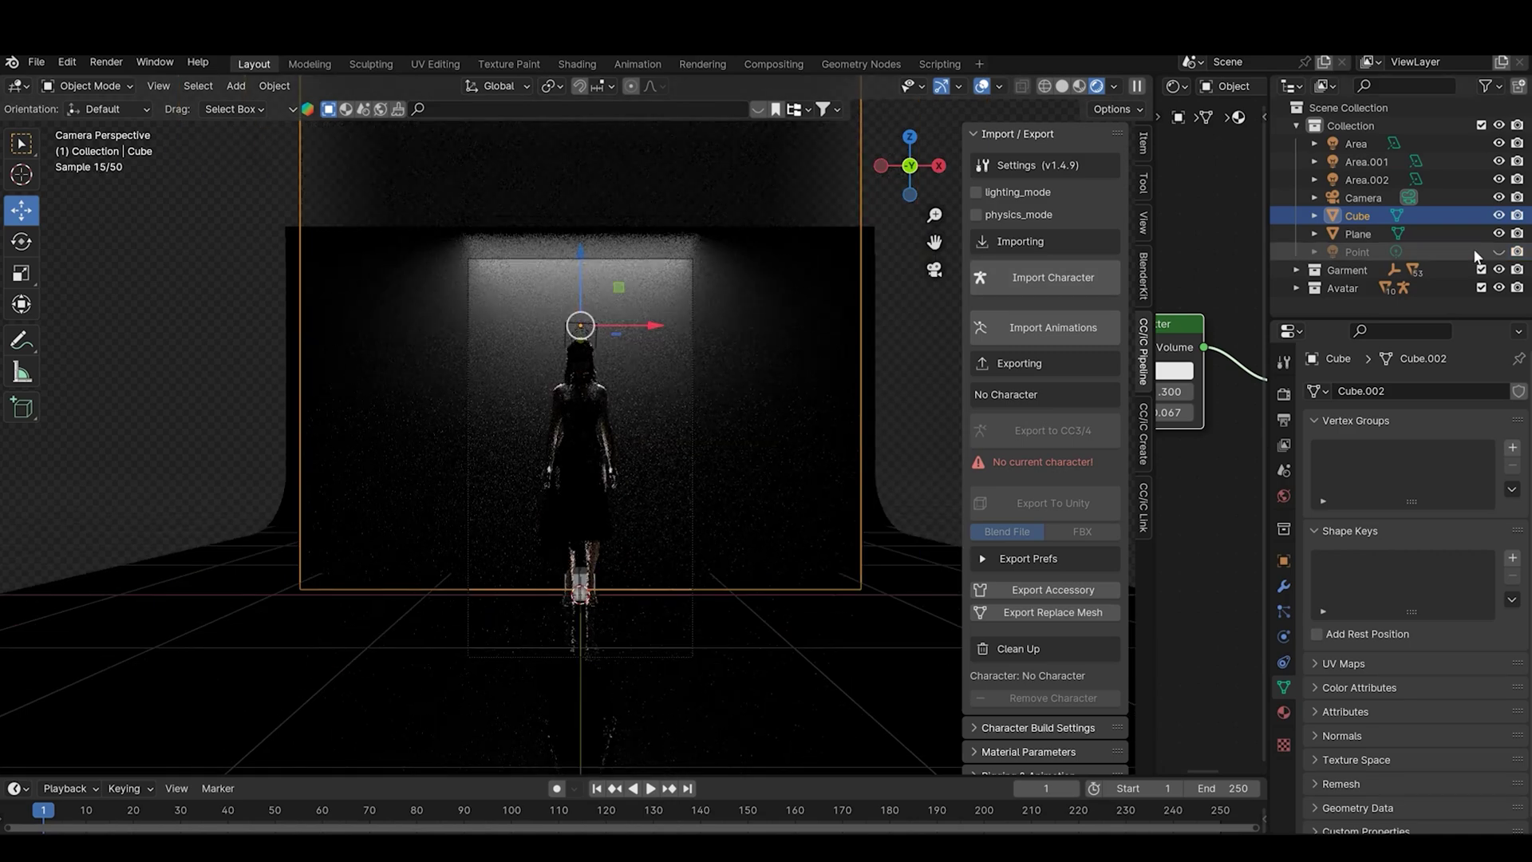
{"action": "left_click", "coordinate": [1500, 252]}
{"action": "scroll", "coordinate": [731, 335], "scroll_direction": "up", "scroll_amount": 2}
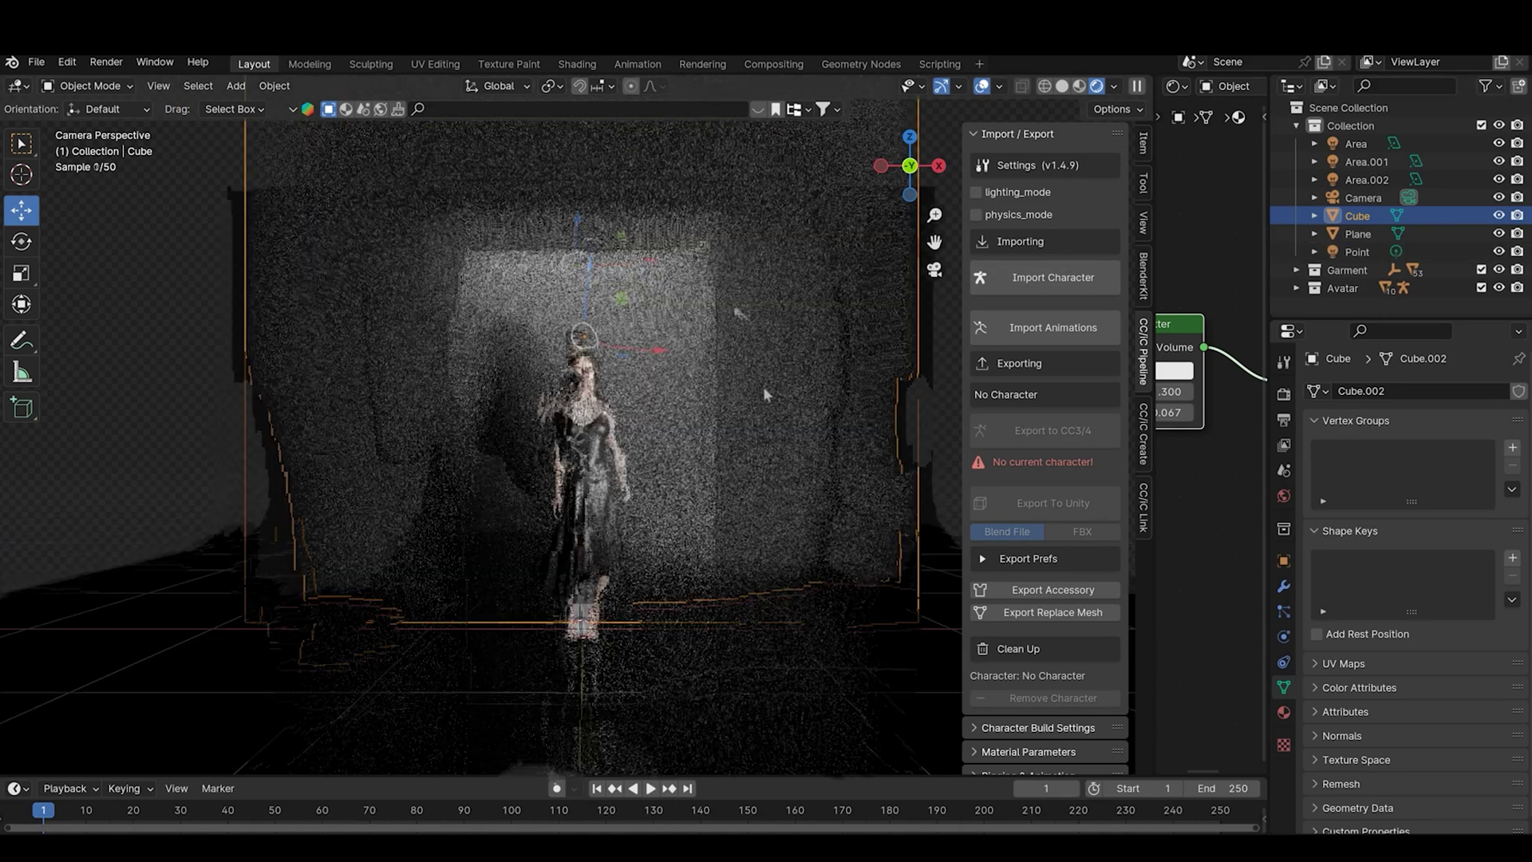
- Select the Point light and move it back and higher in side view
{"action": "left_click", "coordinate": [762, 375]}
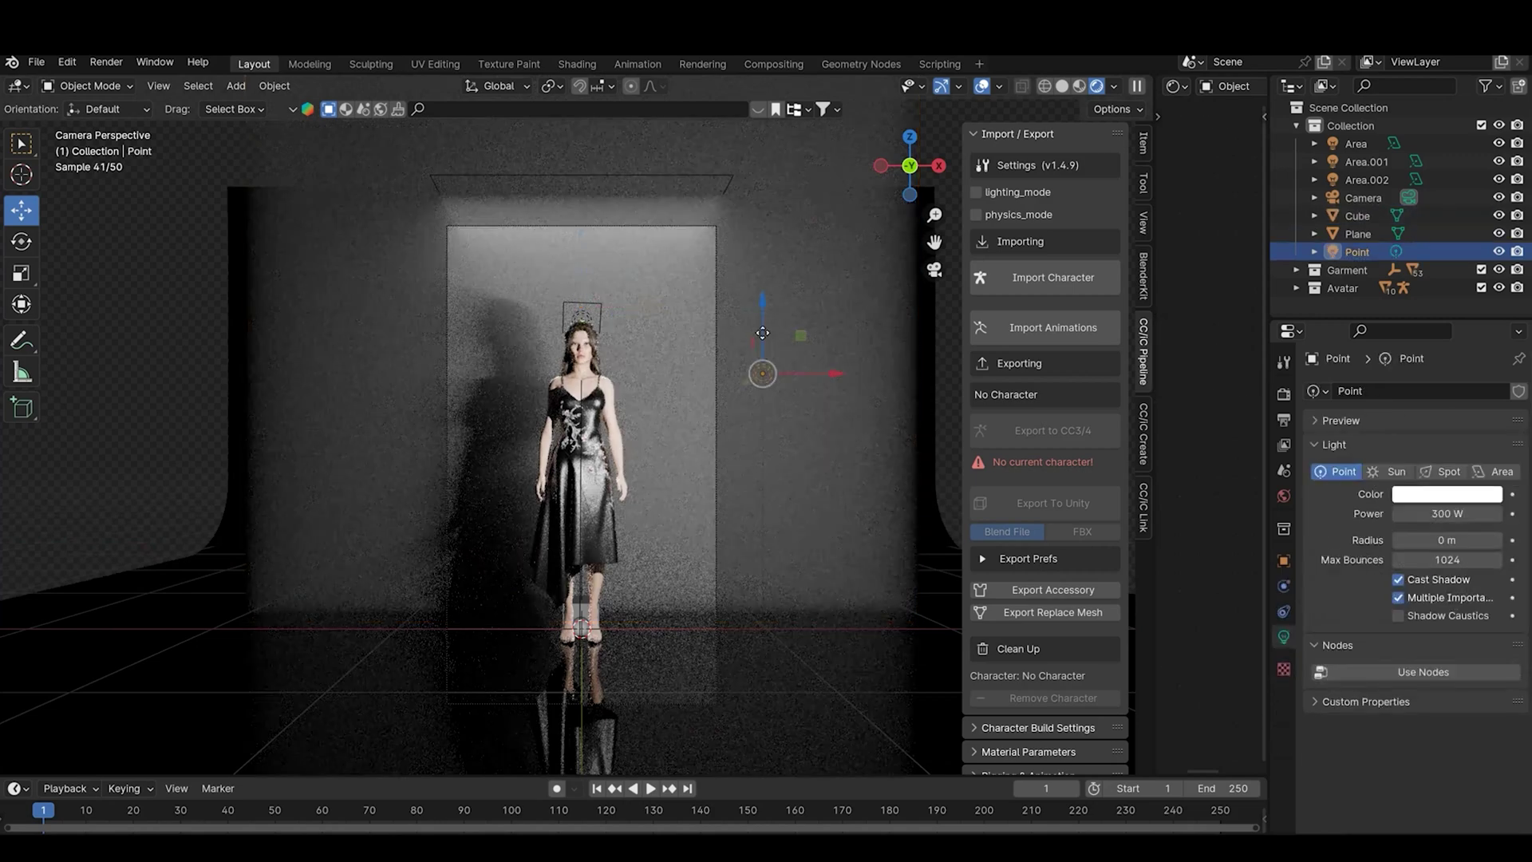
{"action": "left_click", "coordinate": [939, 166]}
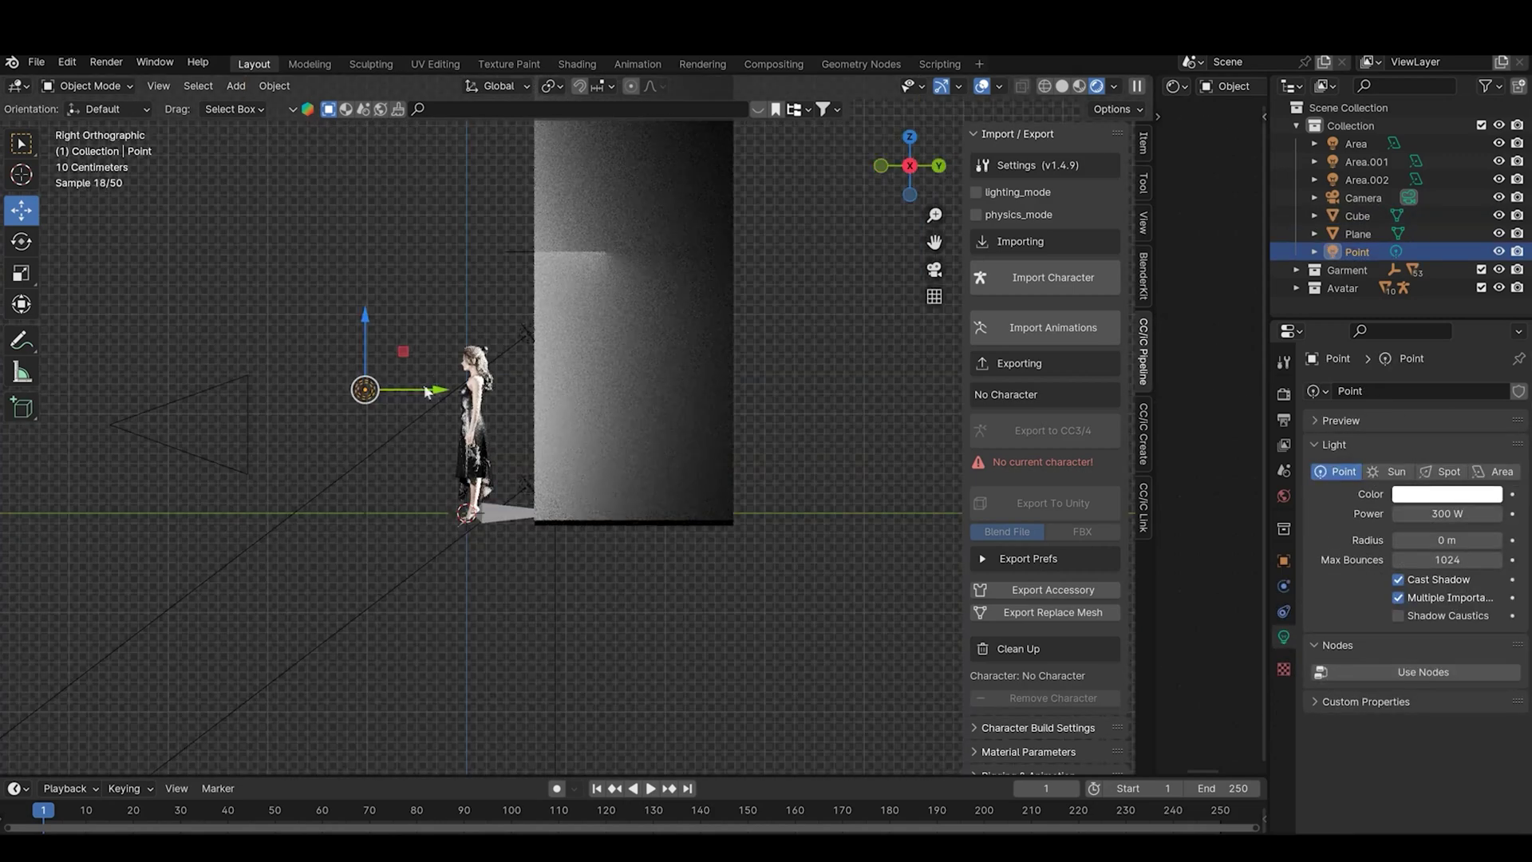
{"action": "left_click_drag", "start_coordinate": [427, 391], "coordinate": [477, 391]}
{"action": "left_click_drag", "start_coordinate": [408, 315], "coordinate": [406, 241]}
- Change the Point light's type to Area with 50 W power
{"action": "left_click", "coordinate": [1492, 473]}
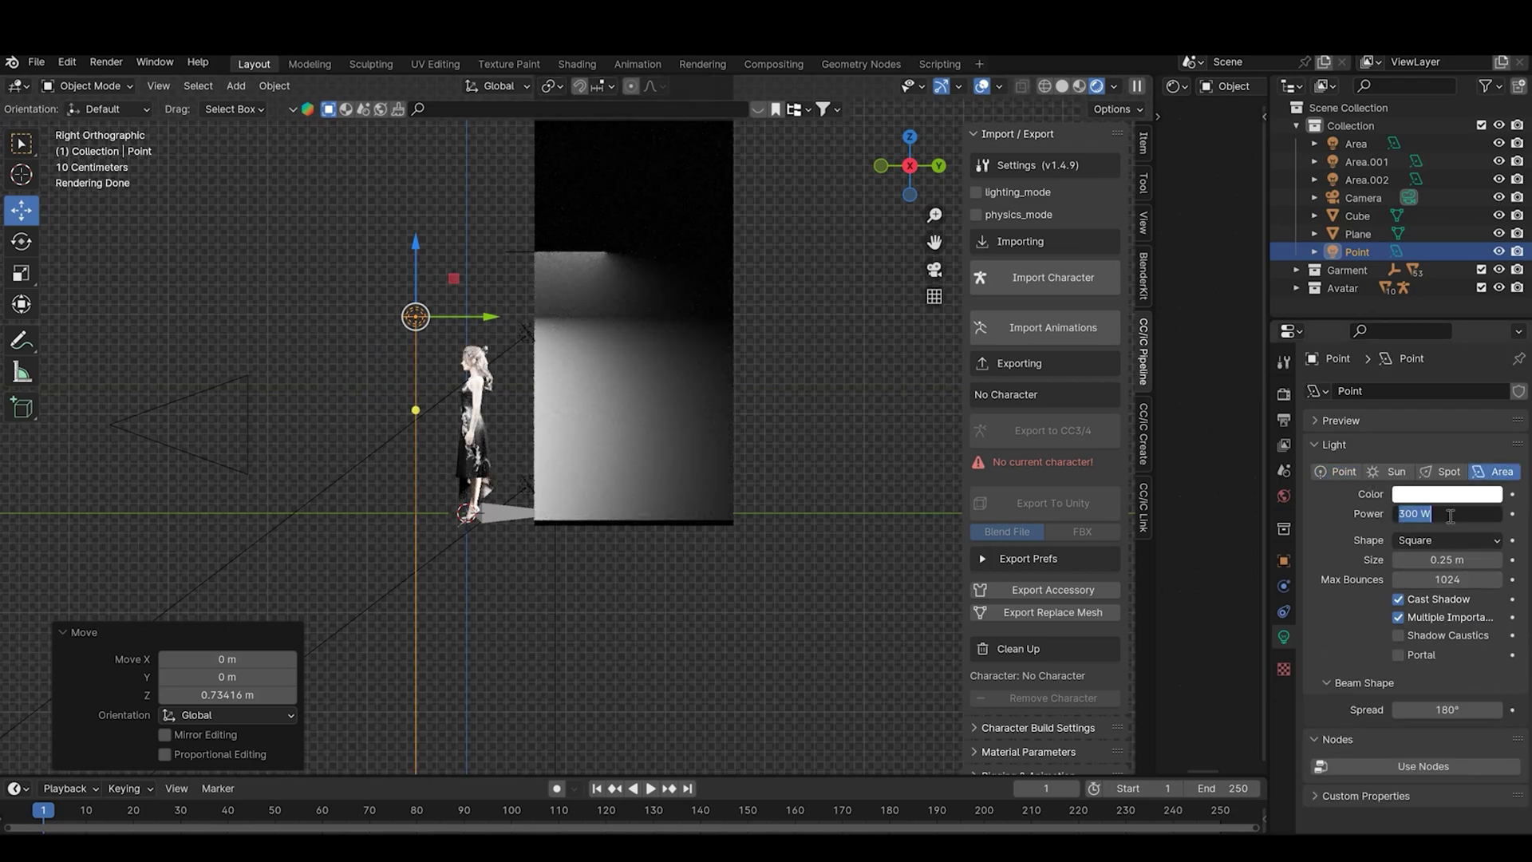
{"action": "type", "text": "50"}
{"action": "key", "text": "Return"}
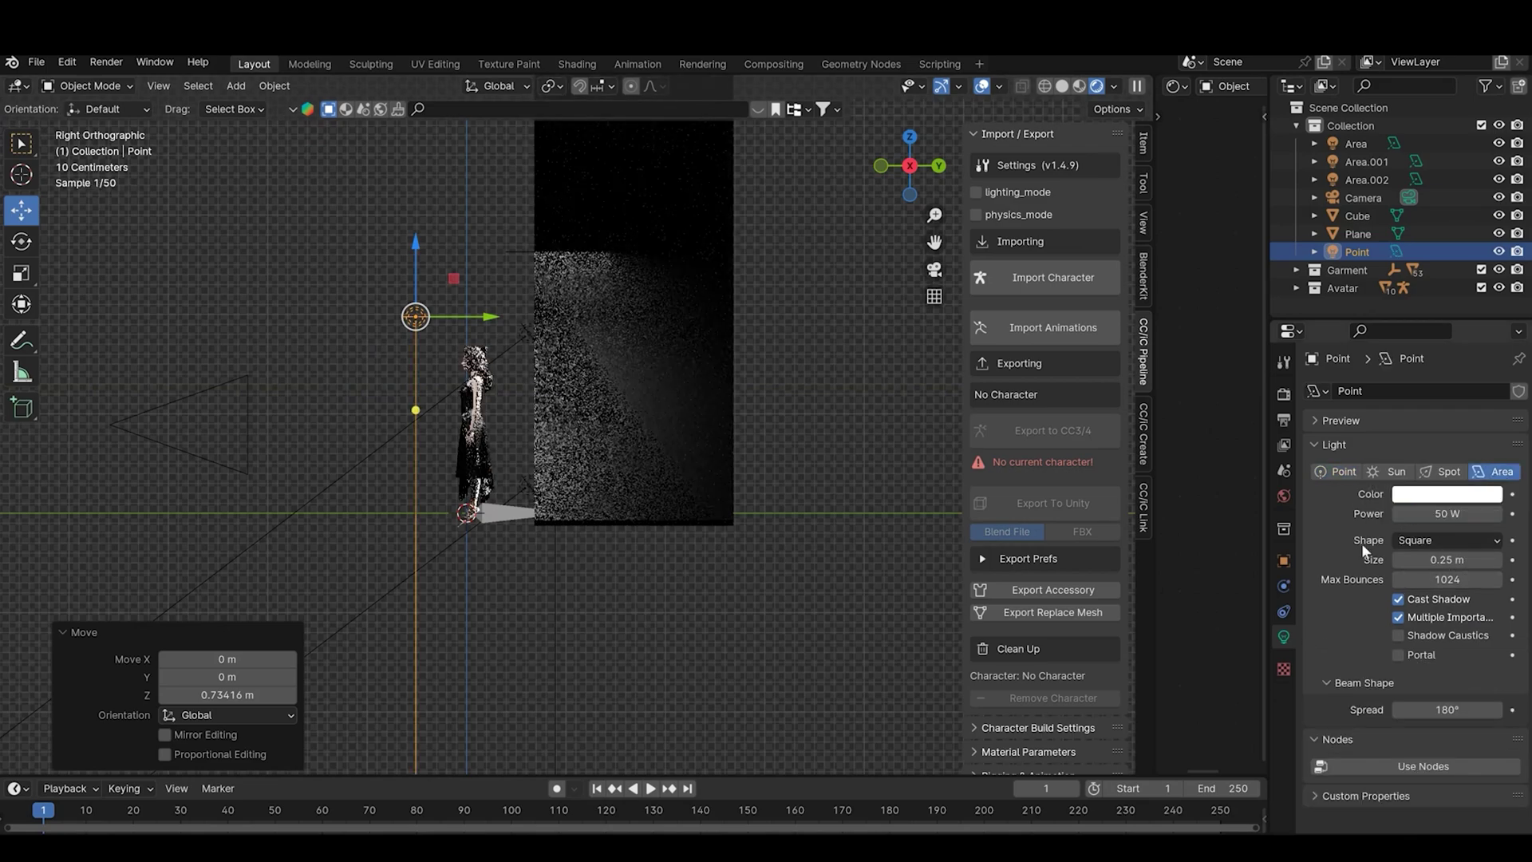
{"action": "left_click", "coordinate": [934, 269]}
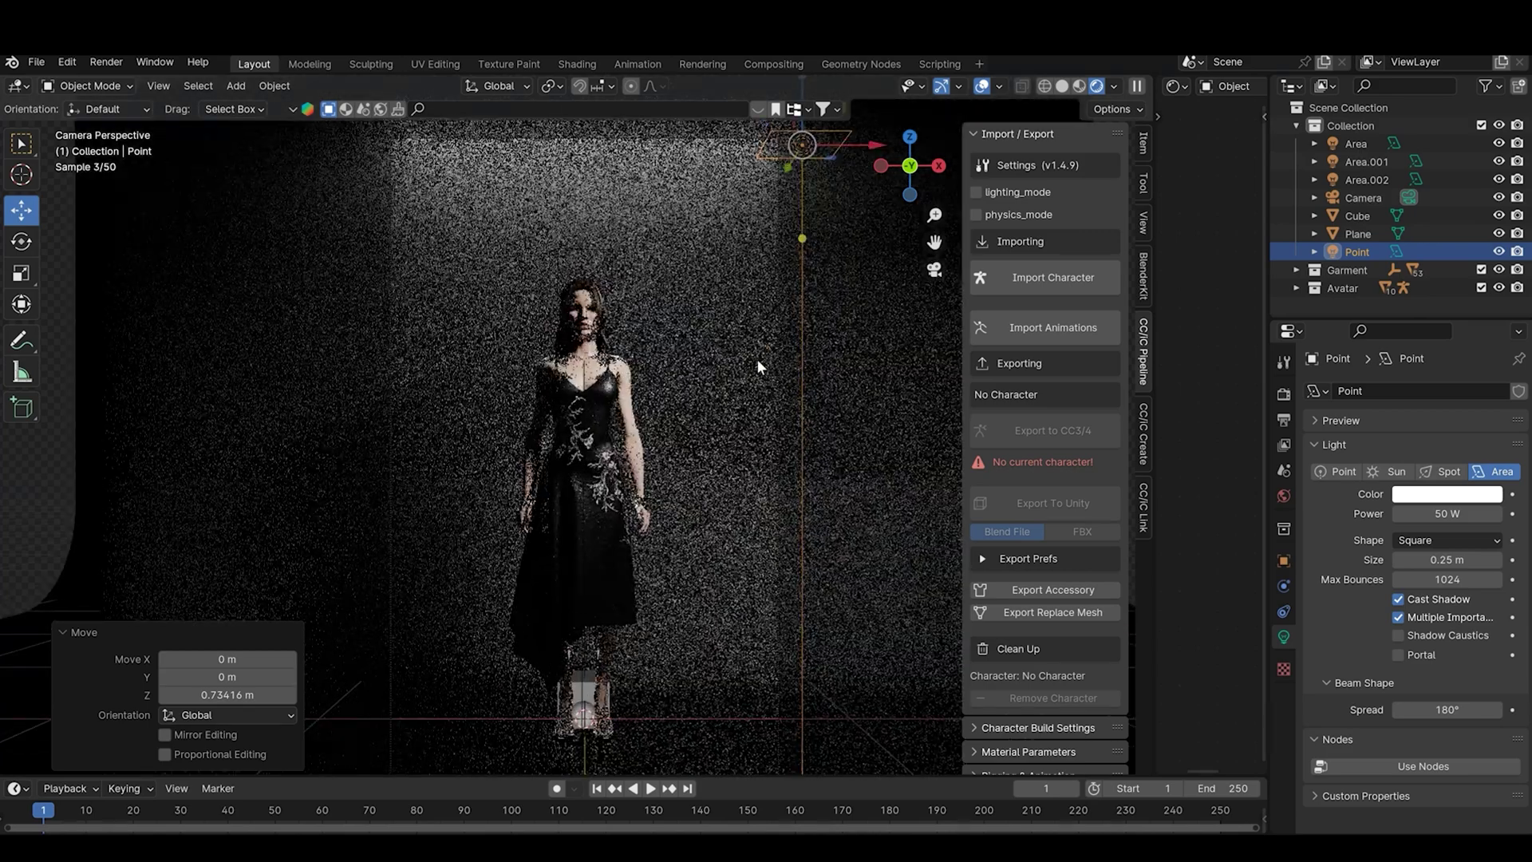
{"action": "scroll", "coordinate": [687, 403], "scroll_direction": "up", "scroll_amount": 5}
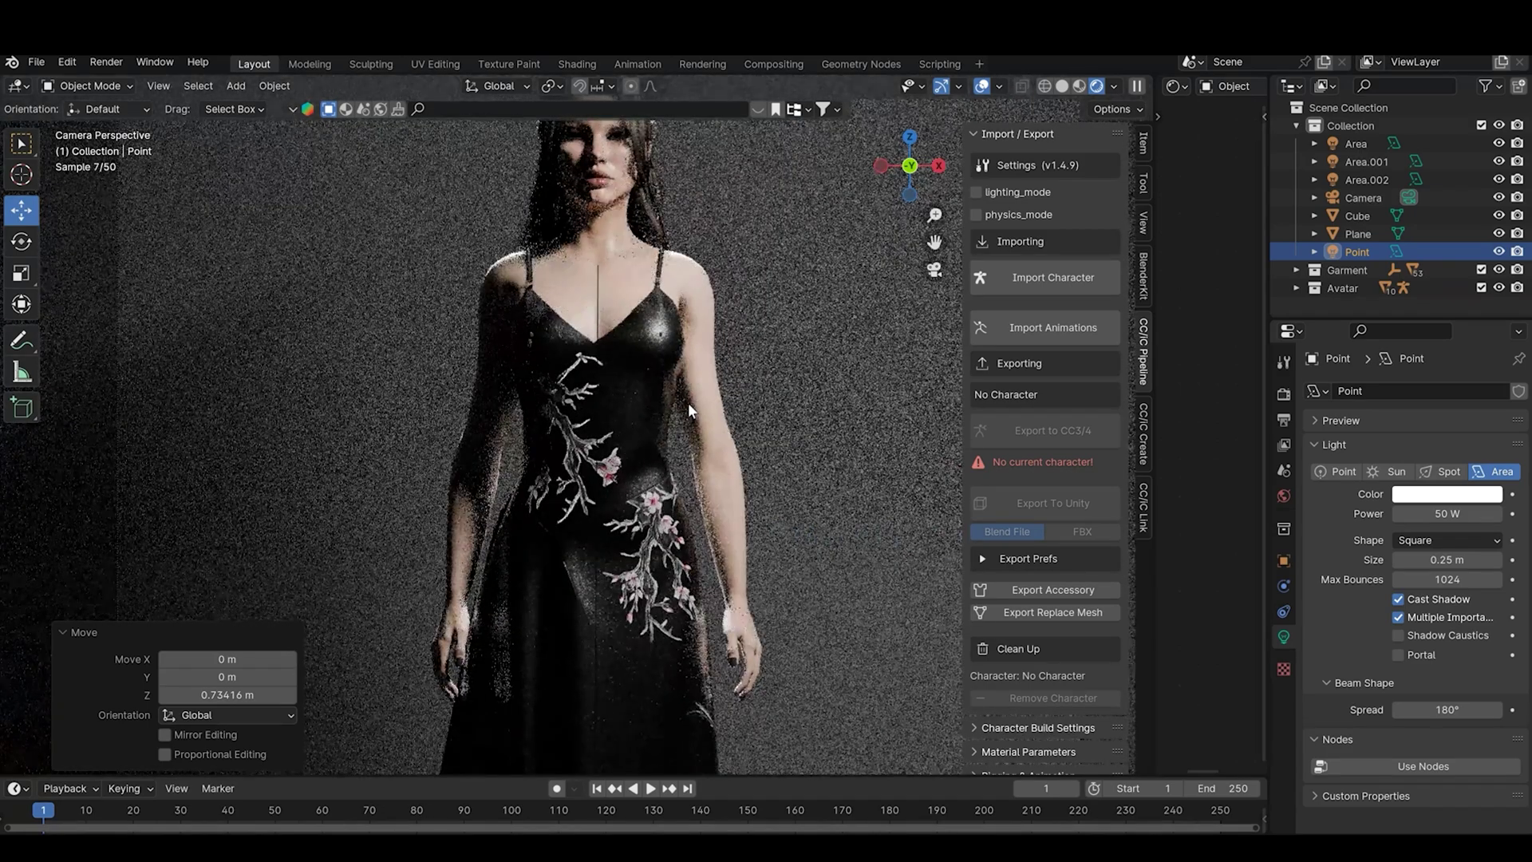
{"action": "scroll", "coordinate": [687, 402], "scroll_direction": "down", "scroll_amount": 5}
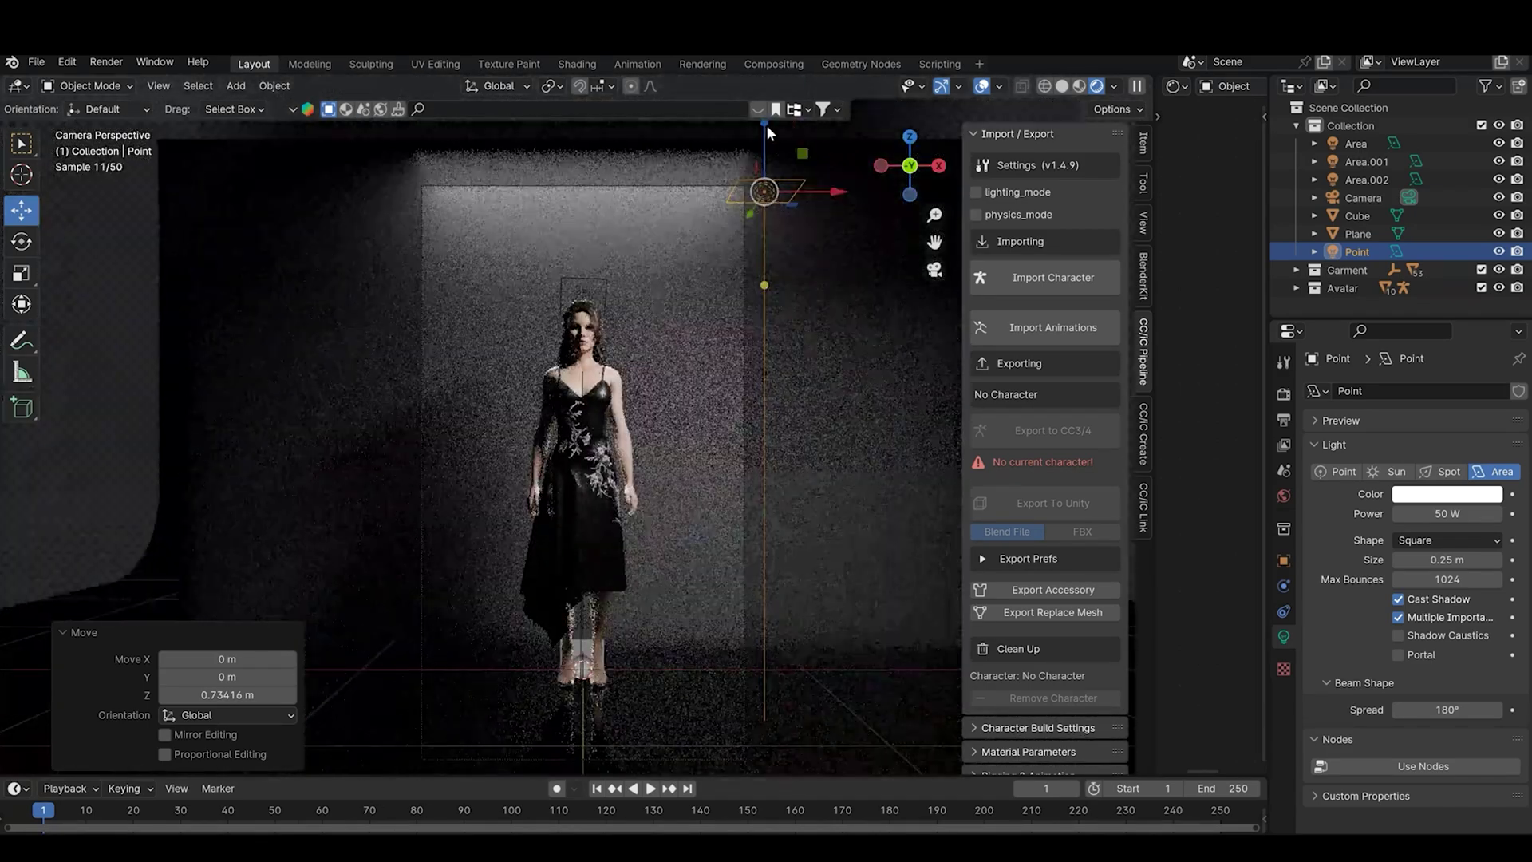
- Lower the light on Z and shift it -0.22456 m along X beside the head
{"action": "key", "text": "g"}
{"action": "key", "text": "z"}
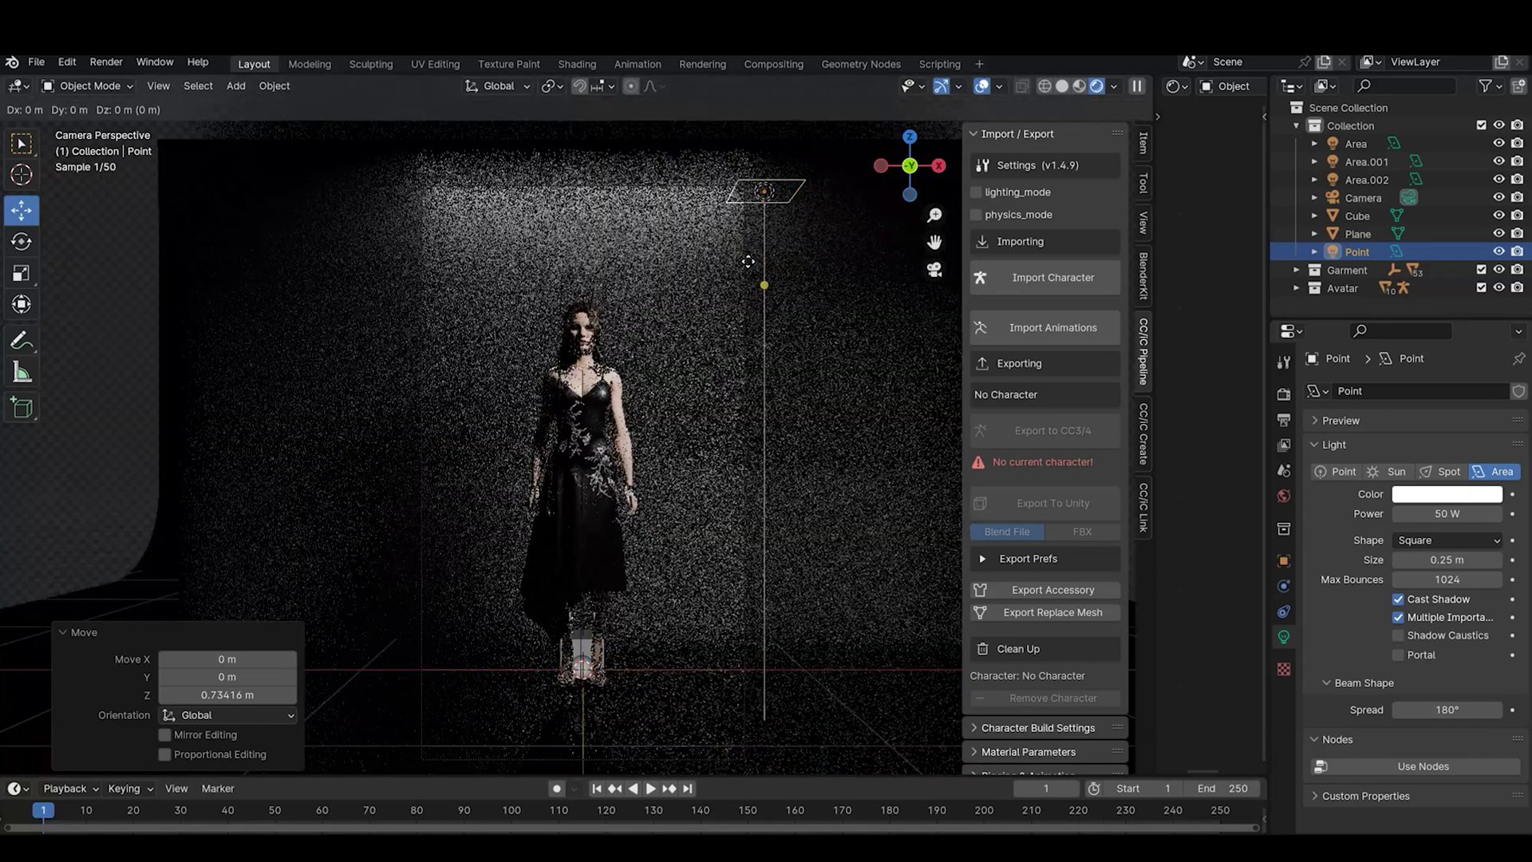
{"action": "left_click", "coordinate": [748, 385]}
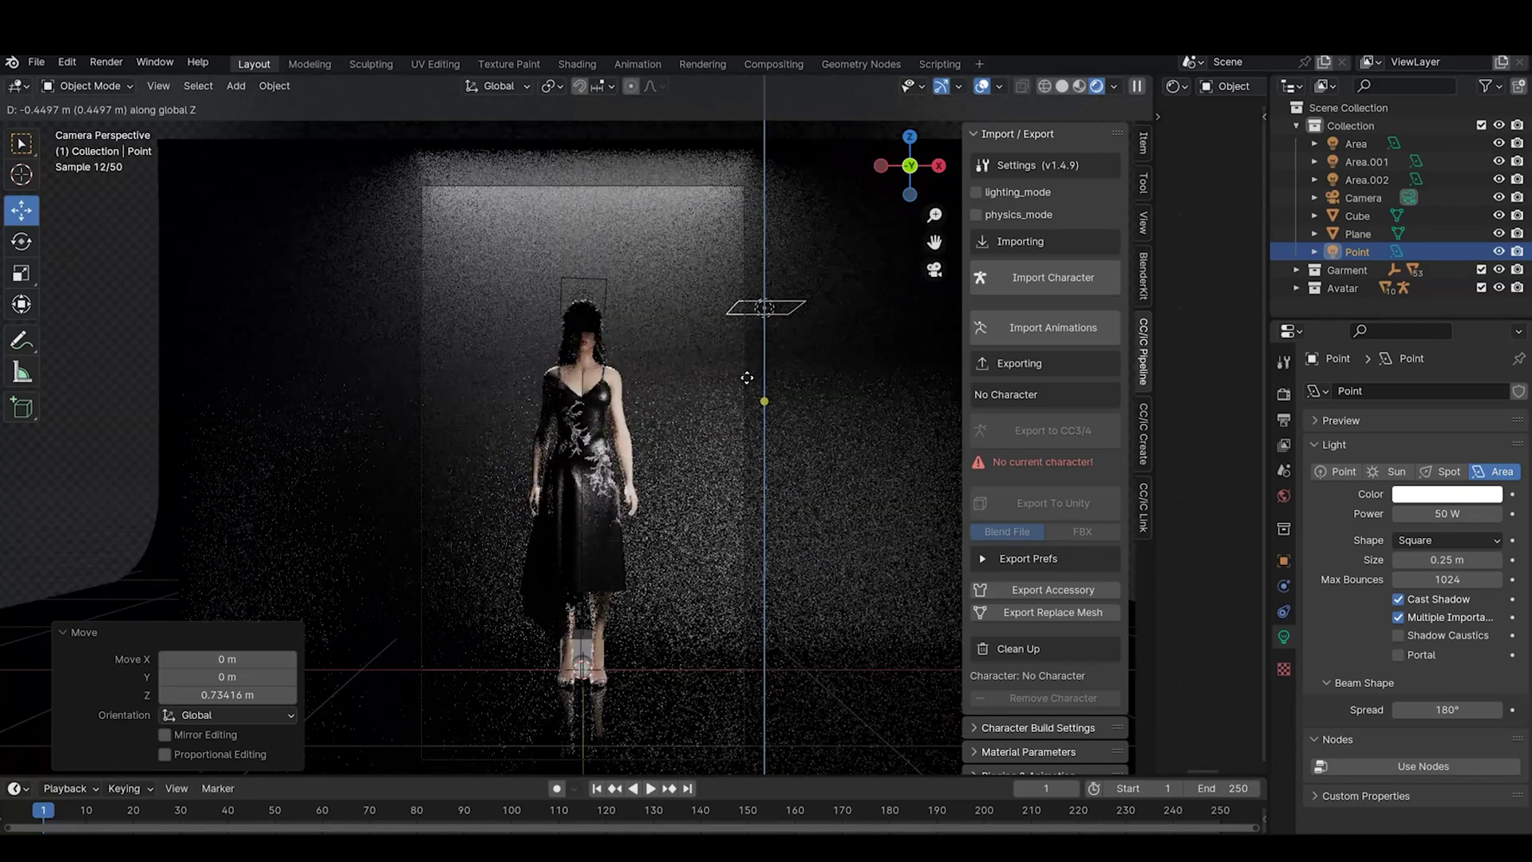
{"action": "key", "text": "g"}
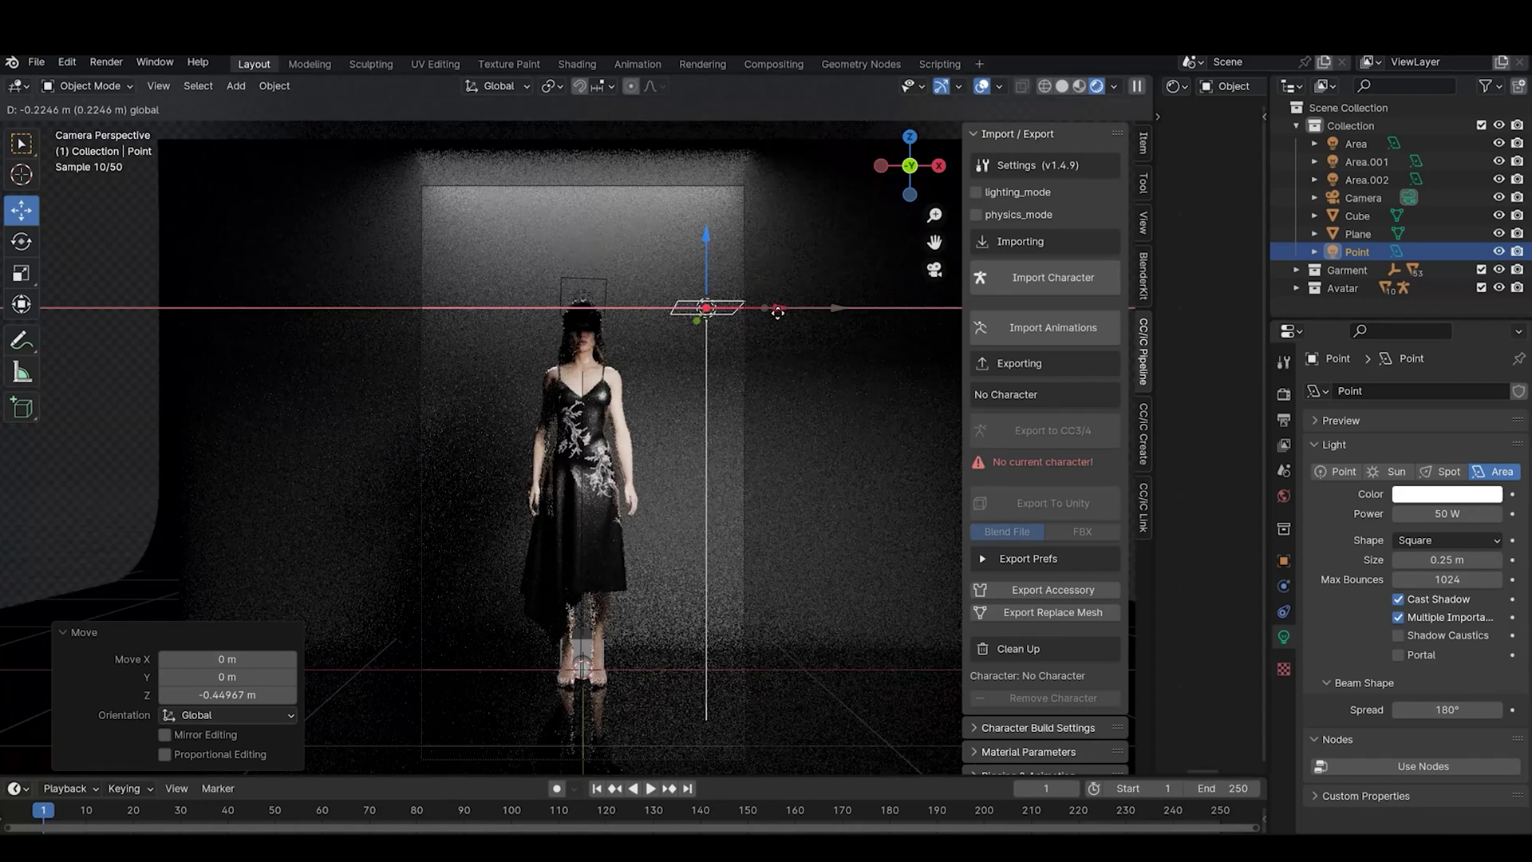
{"action": "left_click", "coordinate": [774, 313]}
{"action": "scroll", "coordinate": [640, 442], "scroll_direction": "up", "scroll_amount": 4}
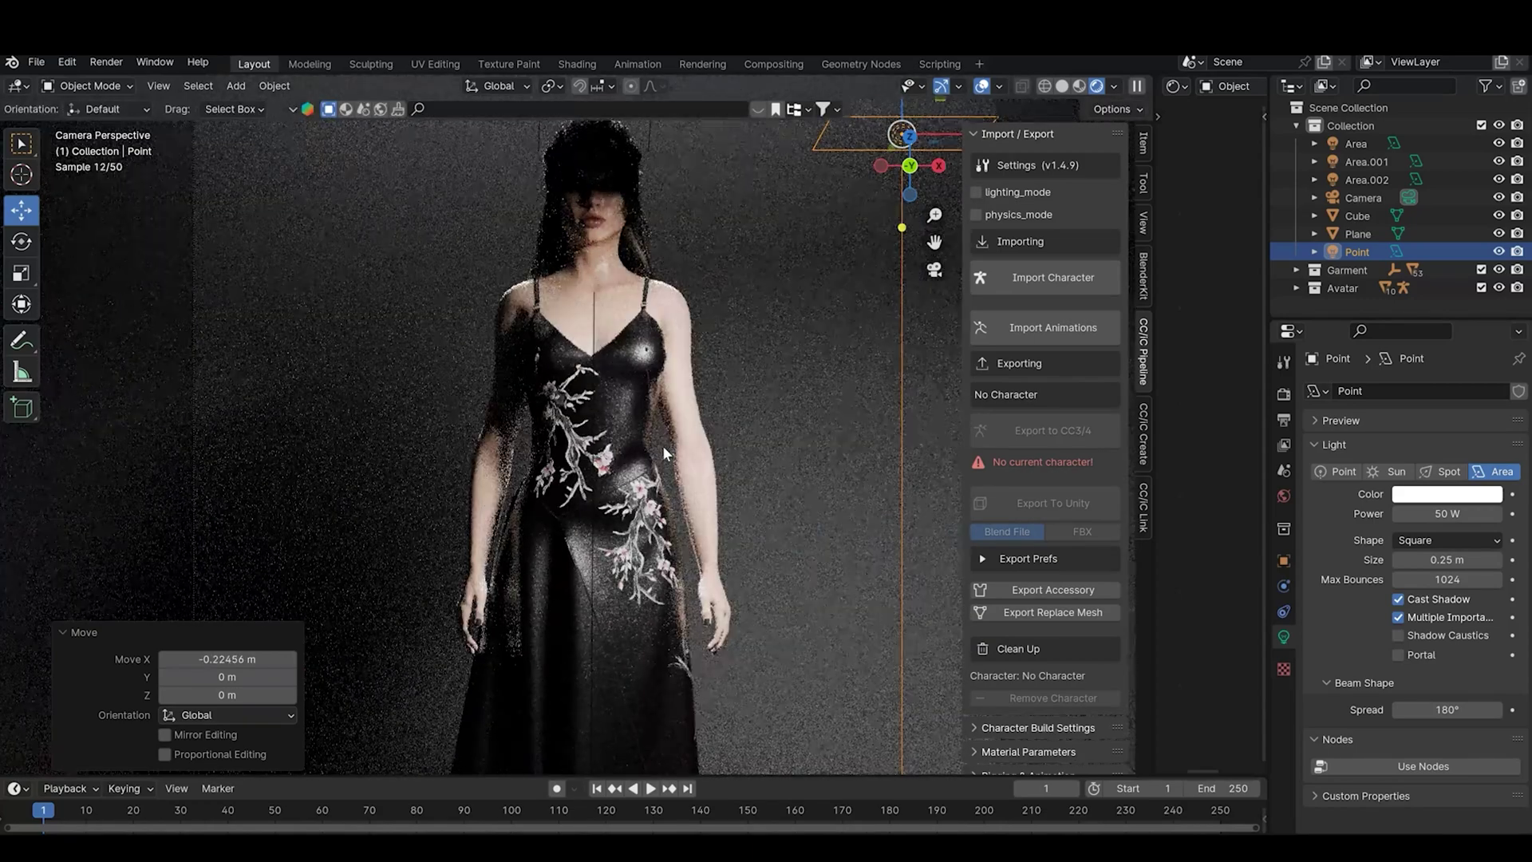
{"action": "scroll", "coordinate": [662, 445], "scroll_direction": "down", "scroll_amount": 5}
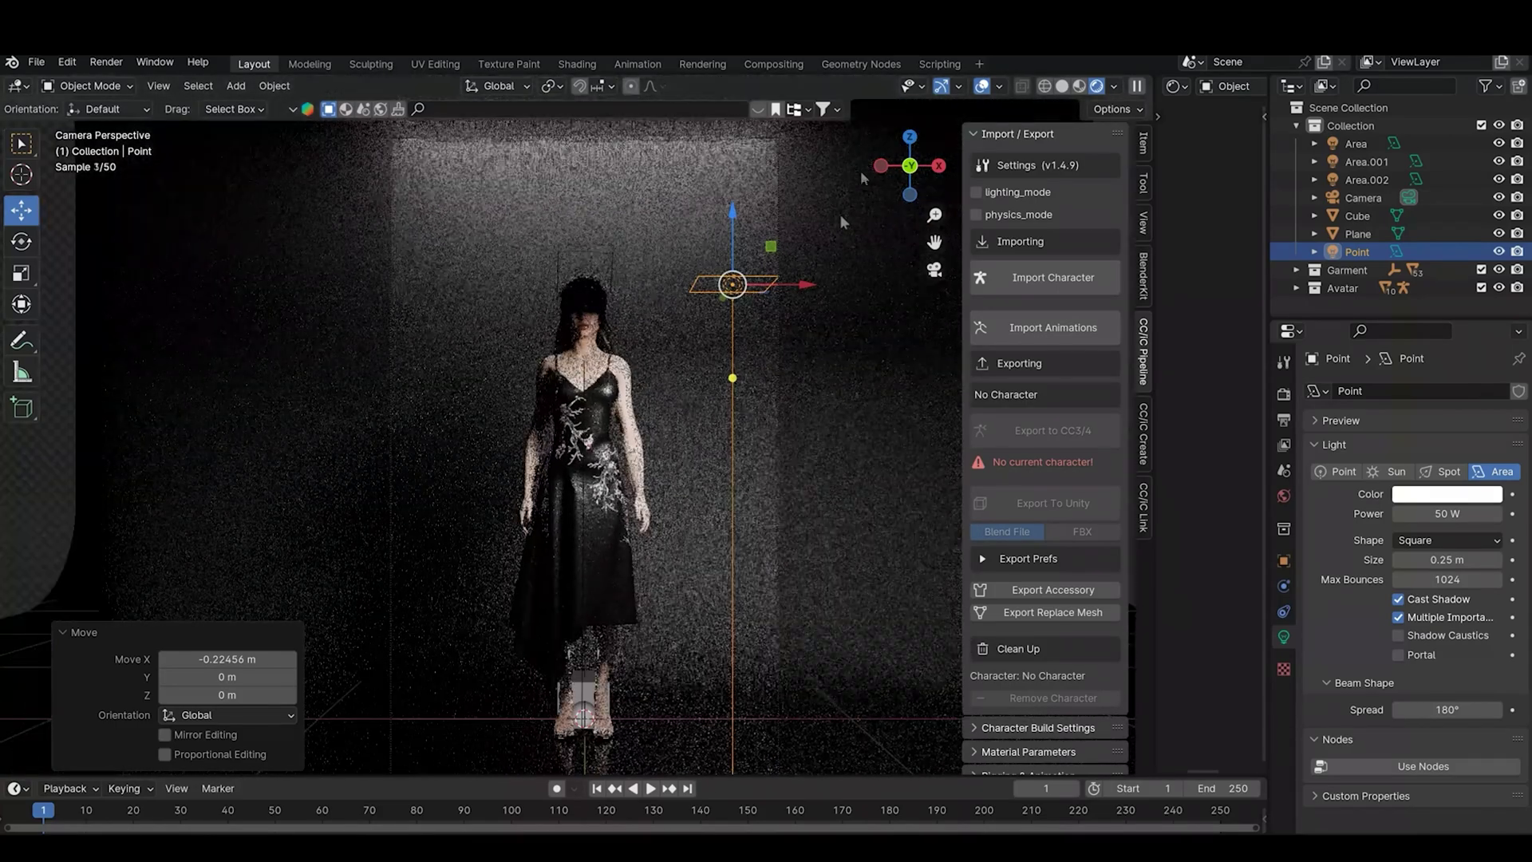
{"action": "left_click", "coordinate": [882, 169]}
{"action": "scroll", "coordinate": [772, 385], "scroll_direction": "up", "scroll_amount": 6}
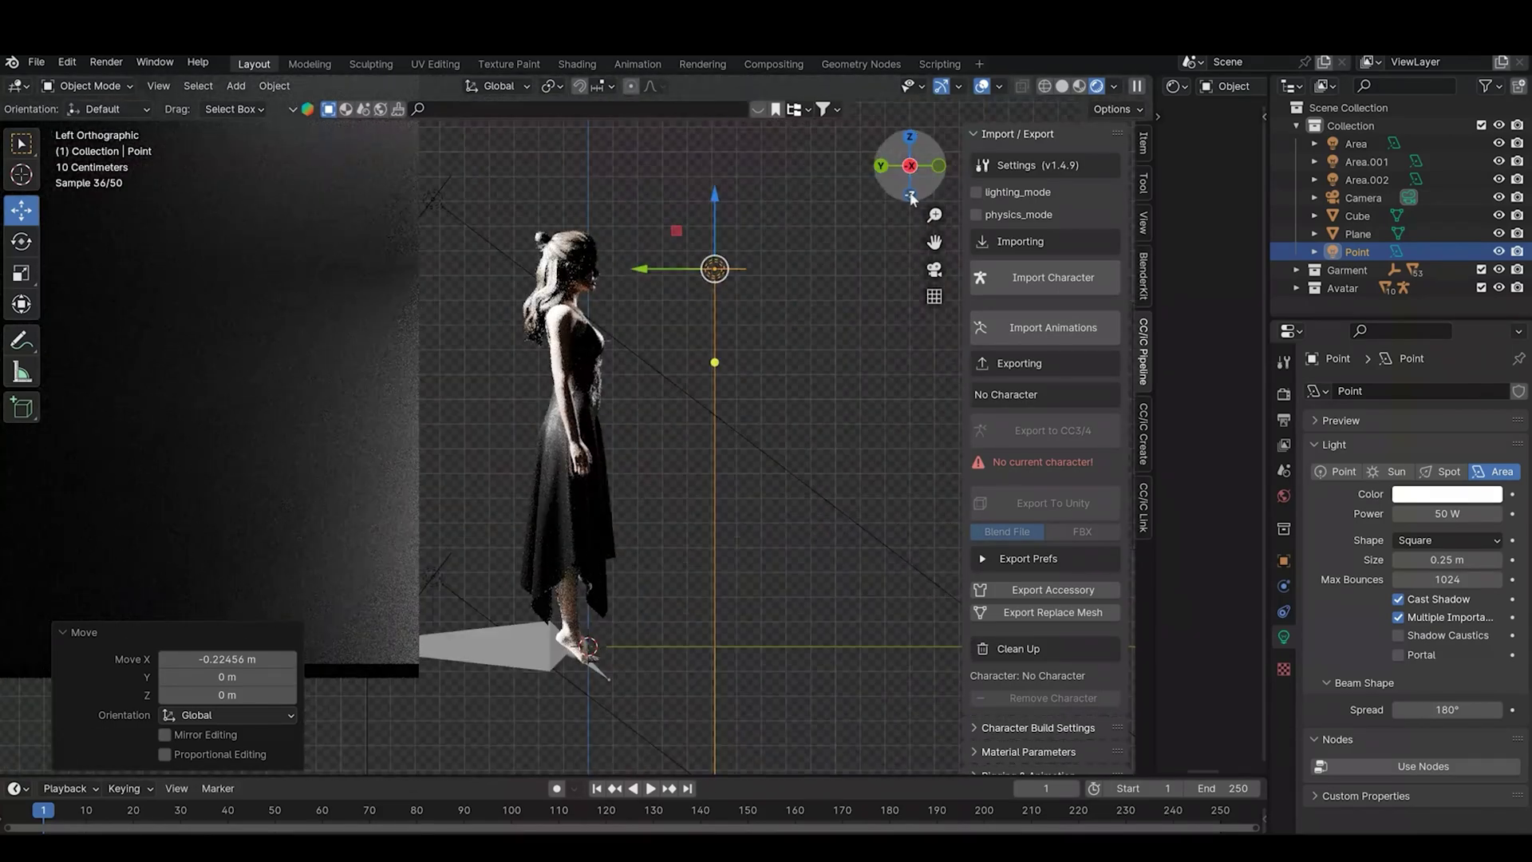
{"action": "left_click", "coordinate": [934, 269]}
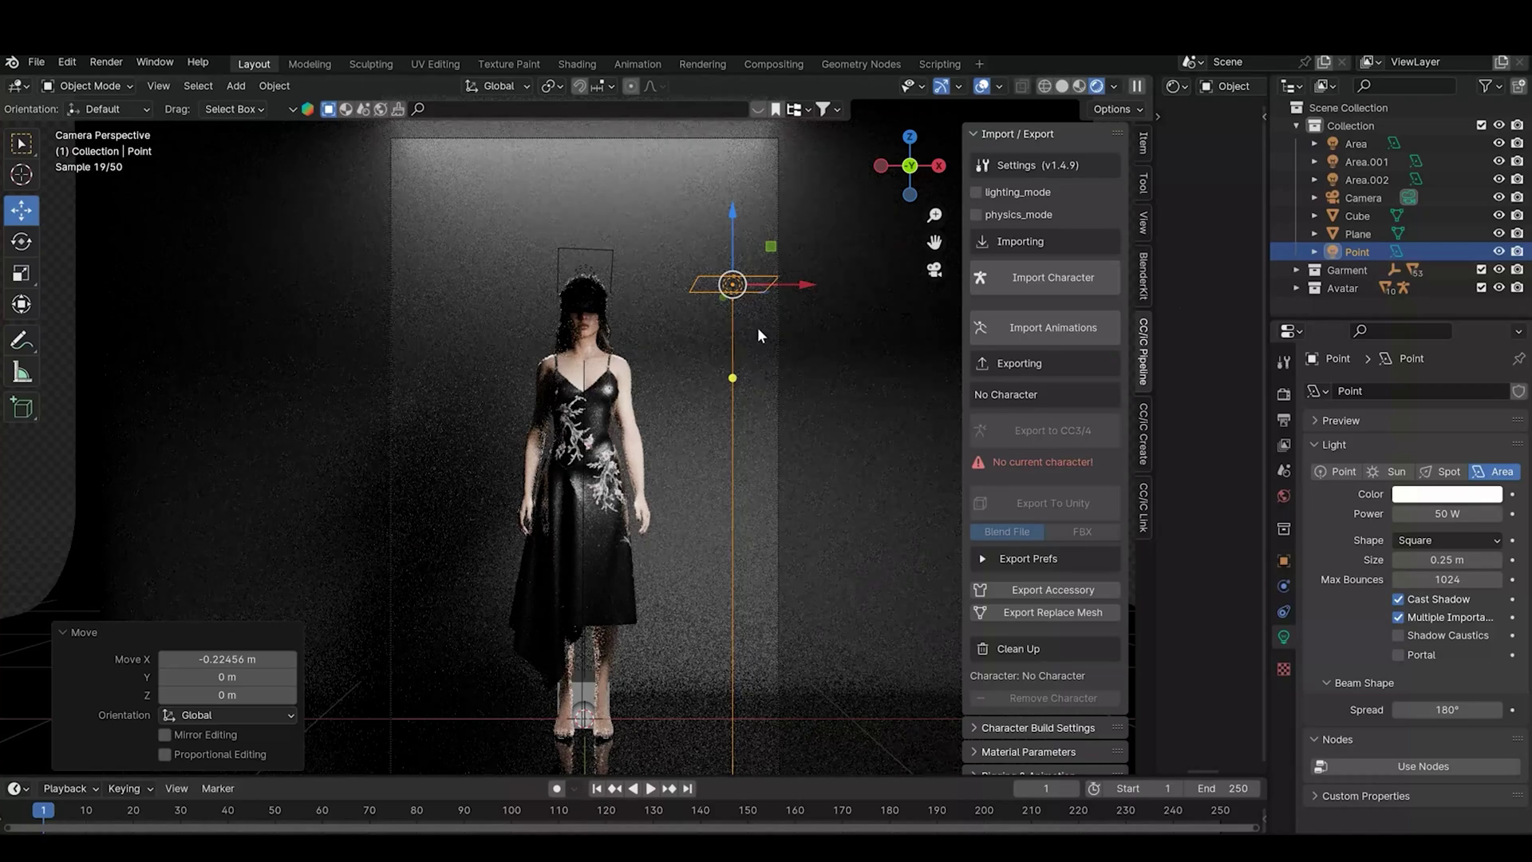
- Duplicate the light as Point.001 and move it 1.0051 m to the avatar's left on X
{"action": "key", "text": "shift+d"}
{"action": "key", "text": "x"}
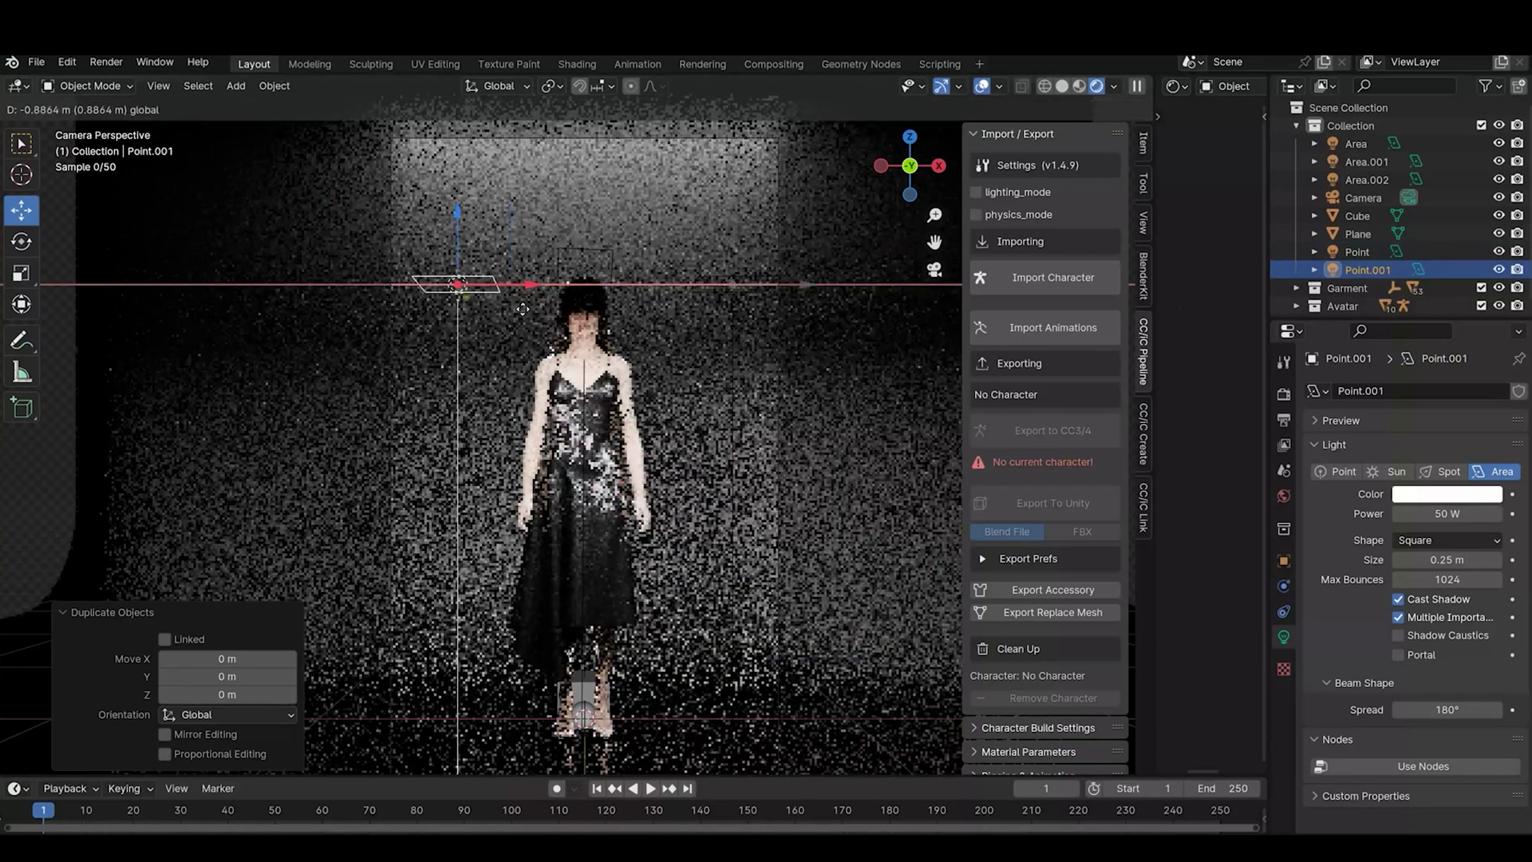
{"action": "left_click", "coordinate": [490, 313]}
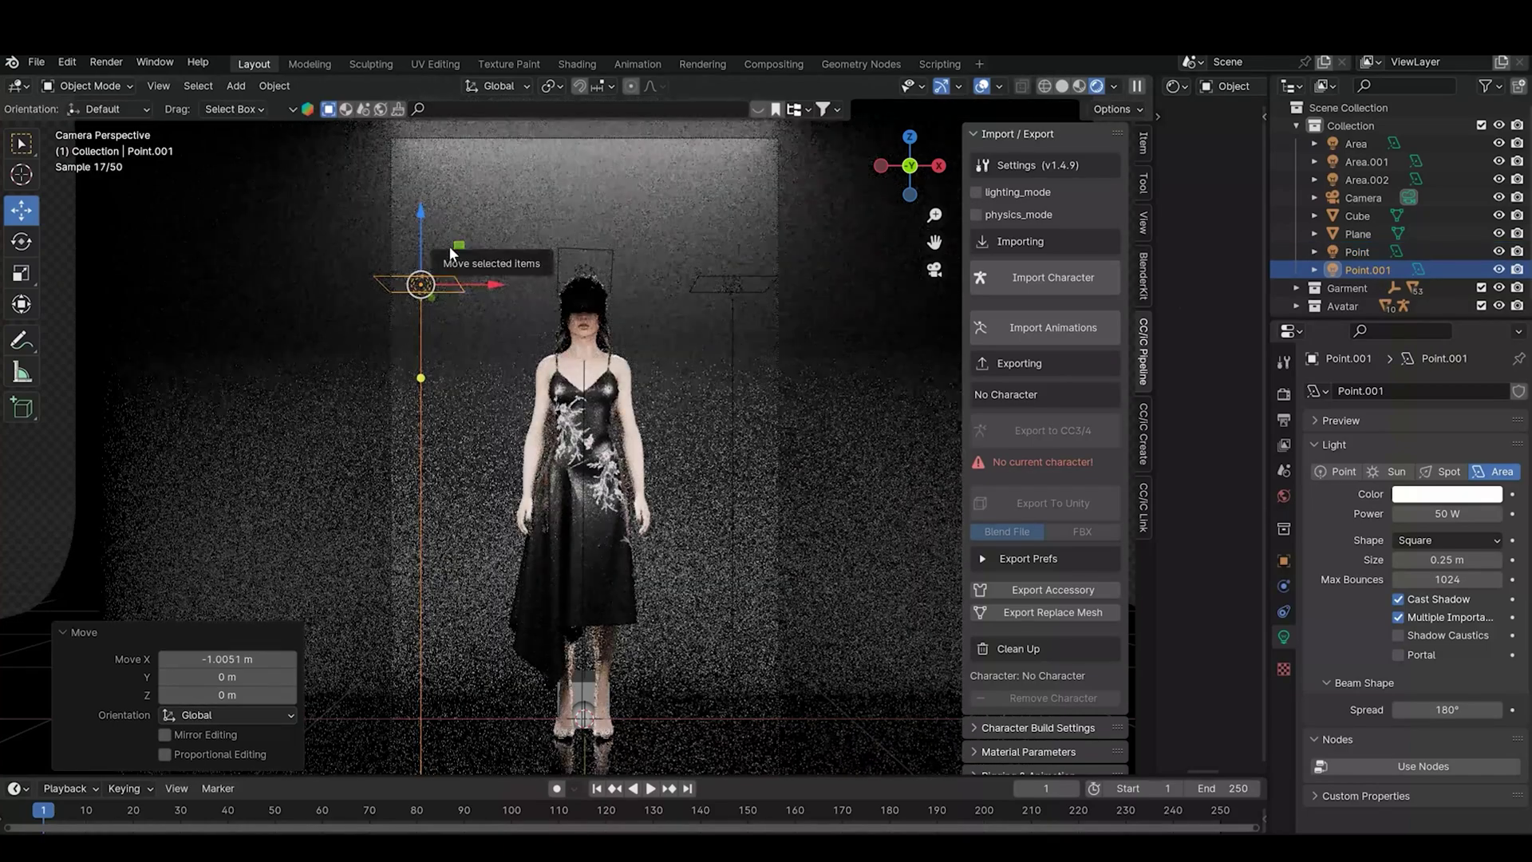
{"action": "scroll", "coordinate": [710, 531], "scroll_direction": "up", "scroll_amount": 5}
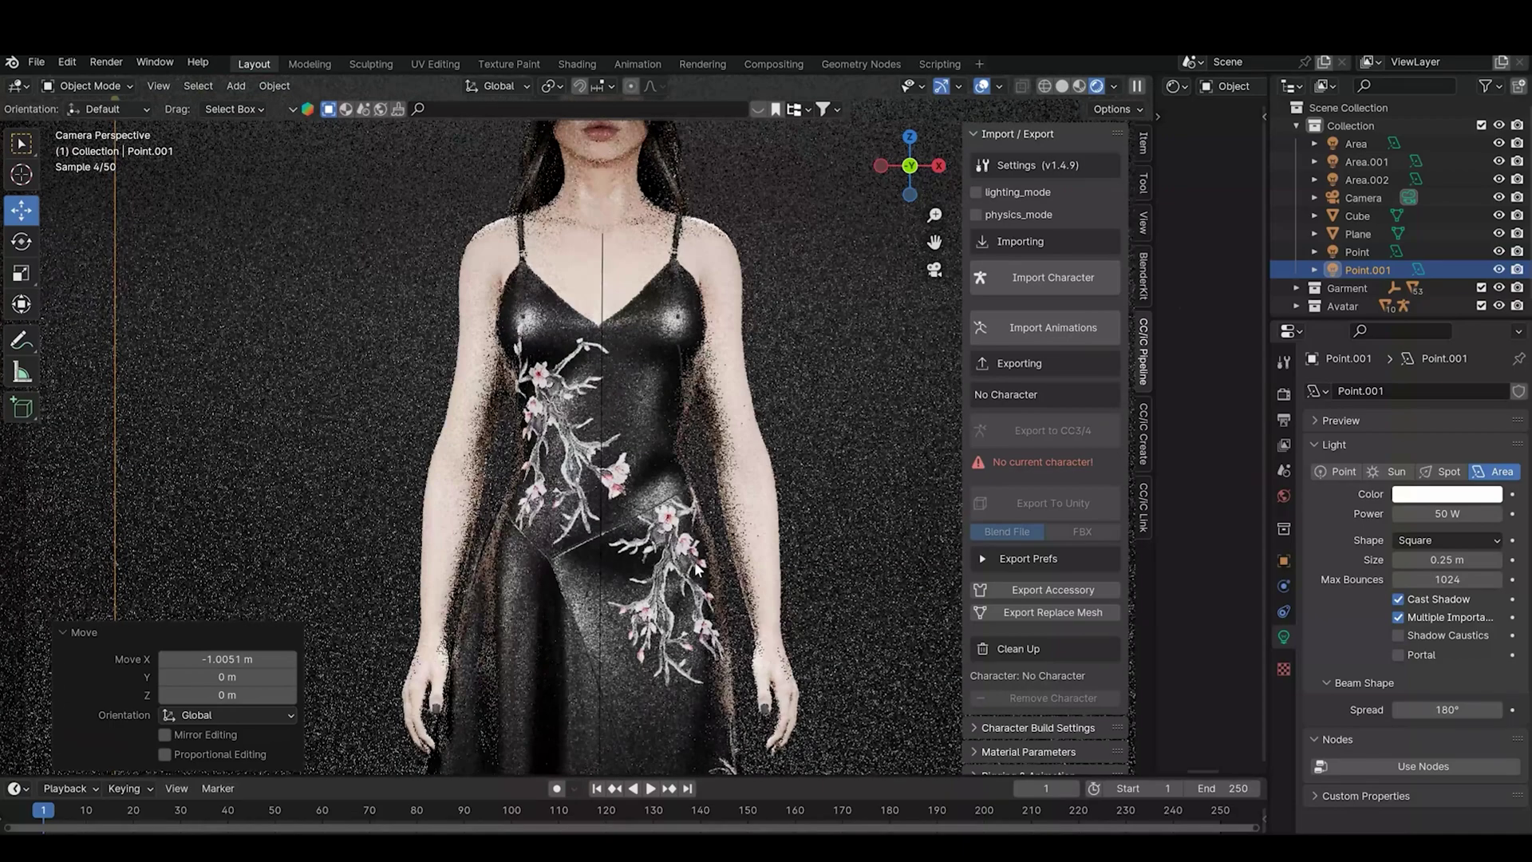
{"action": "scroll", "coordinate": [699, 568], "scroll_direction": "down", "scroll_amount": 5}
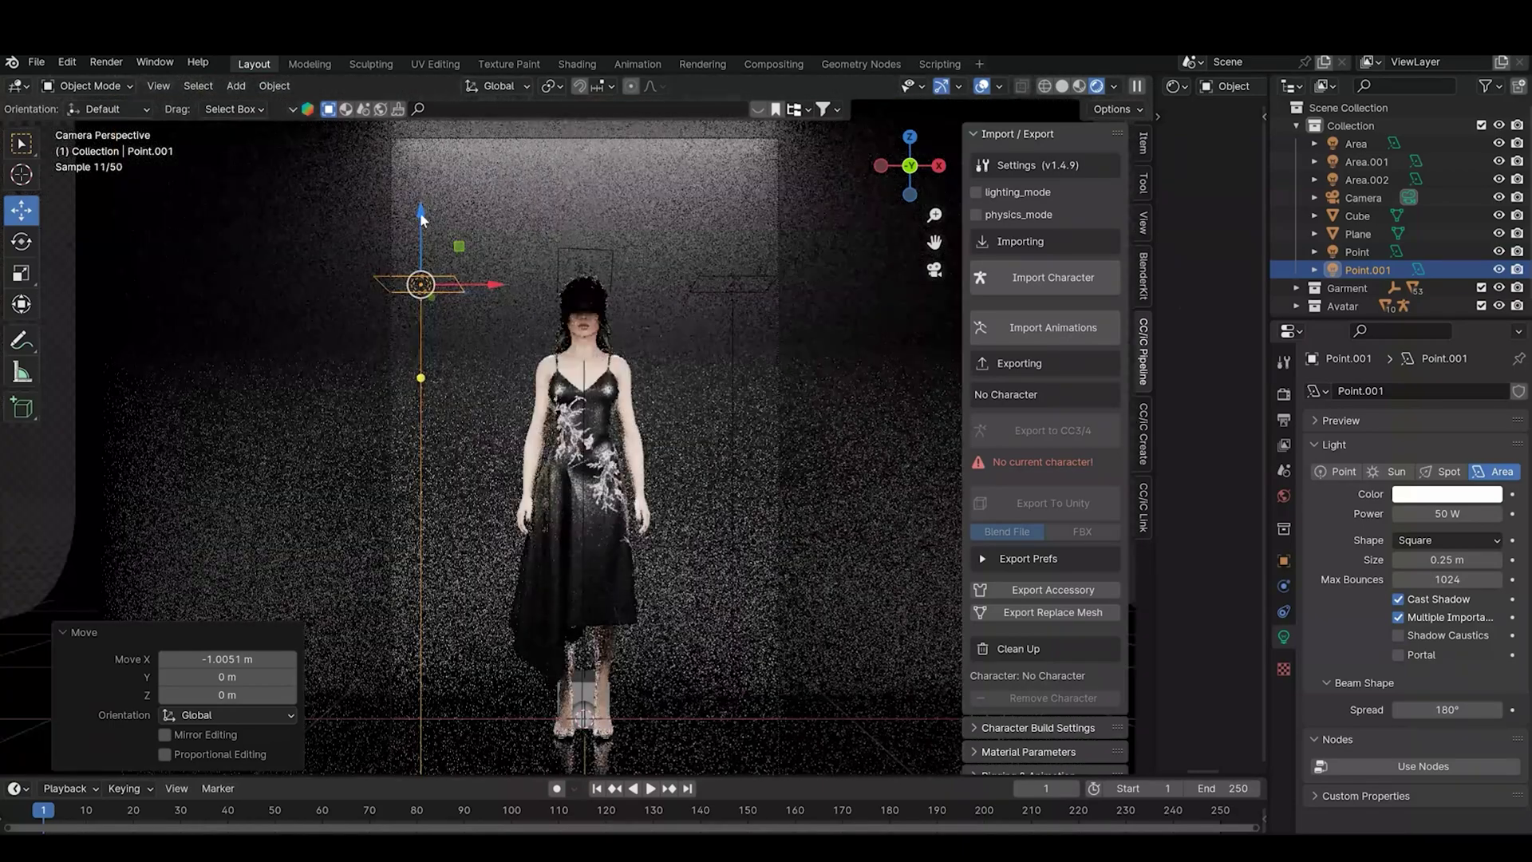
- Lower Point.001 by 0.75236 m to waist height and hide the viewport overlays
{"action": "key", "text": "g"}
{"action": "key", "text": "z"}
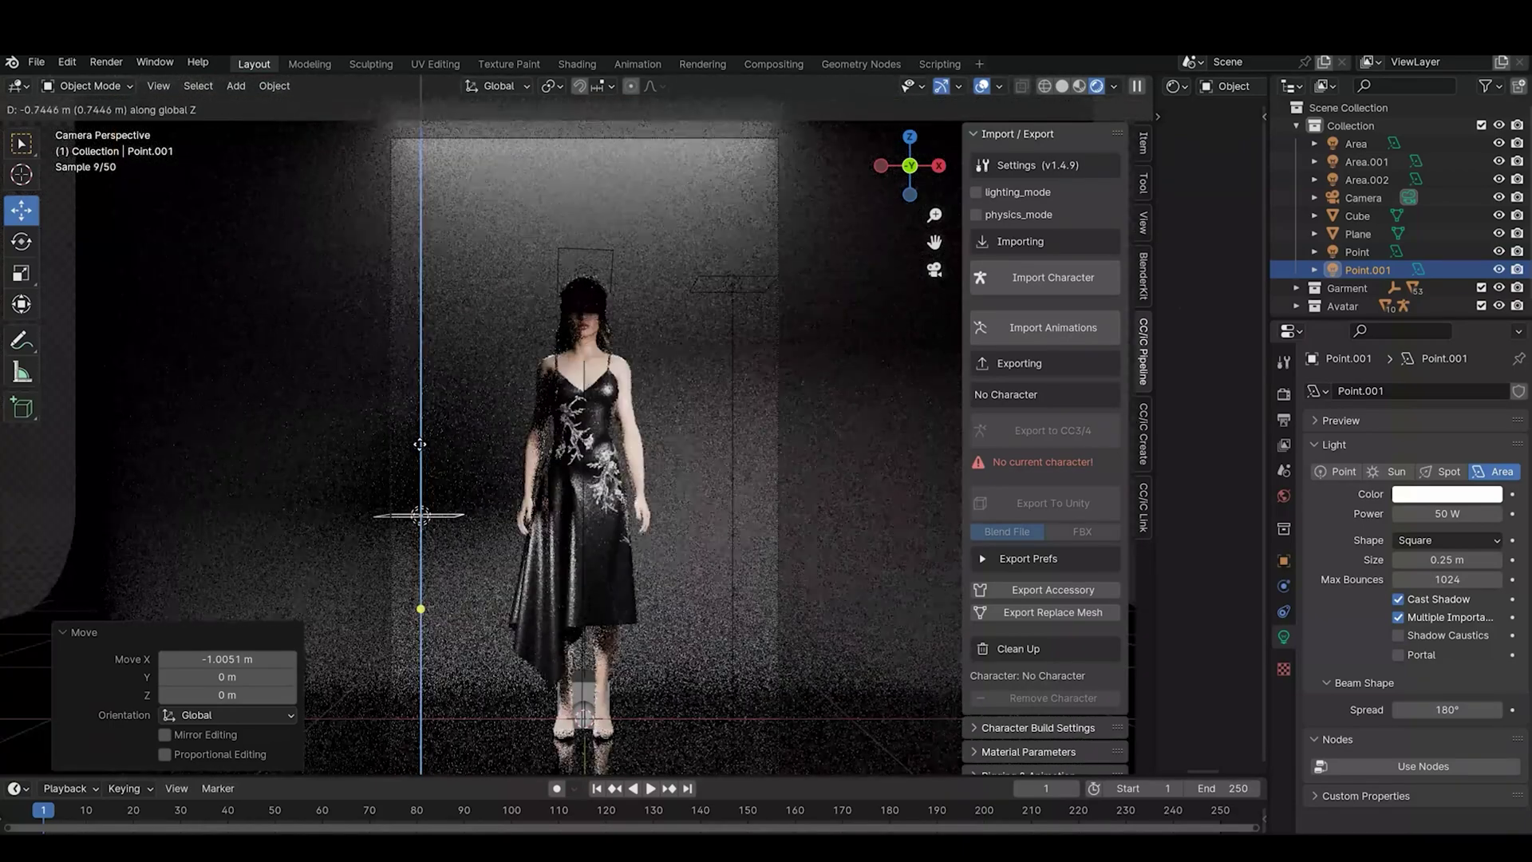
{"action": "left_click", "coordinate": [420, 447]}
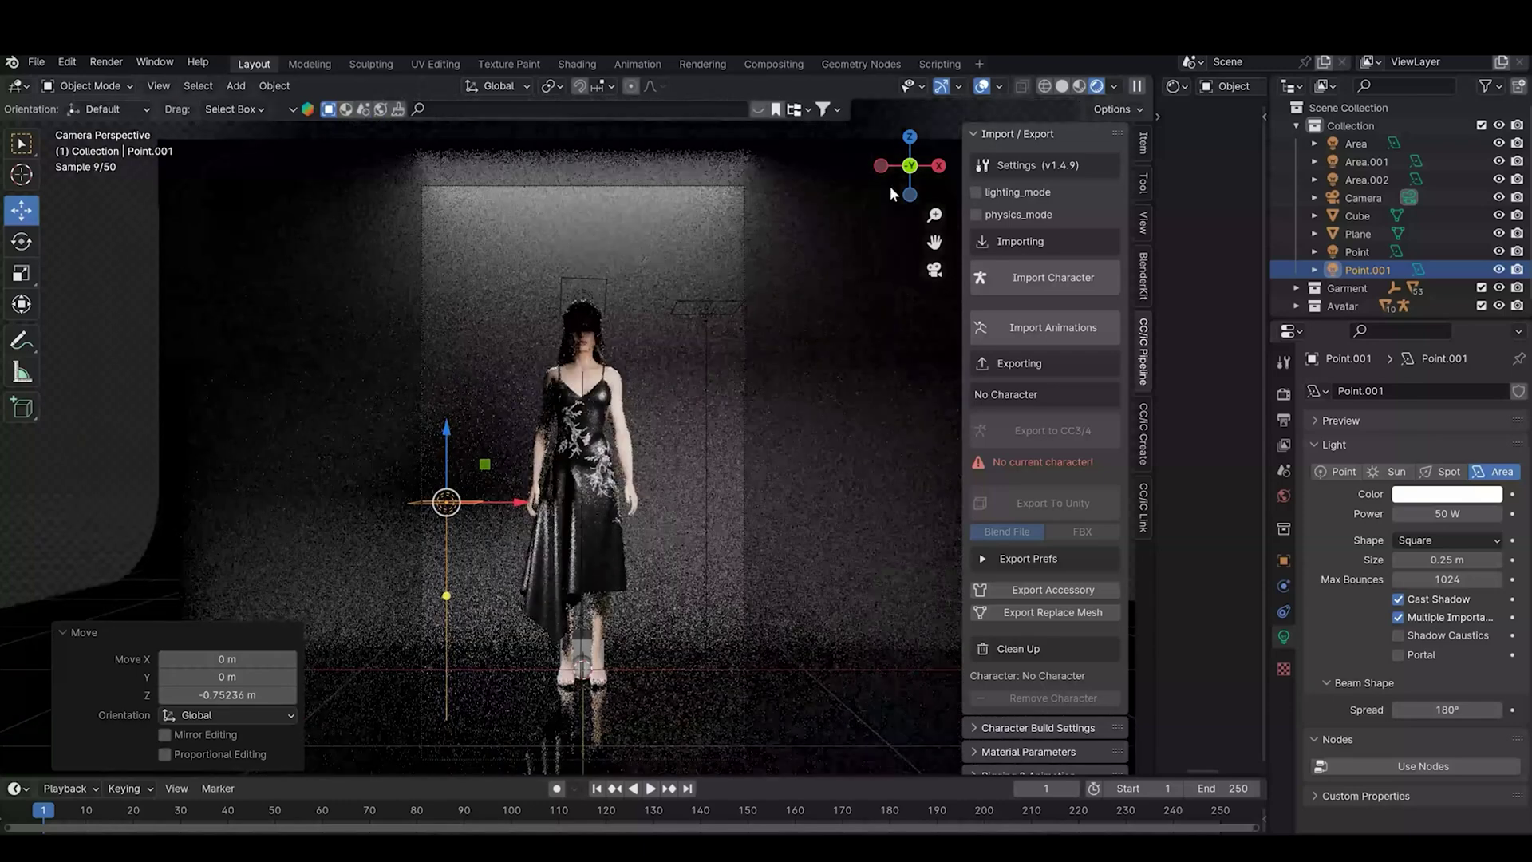
{"action": "left_click", "coordinate": [982, 88]}
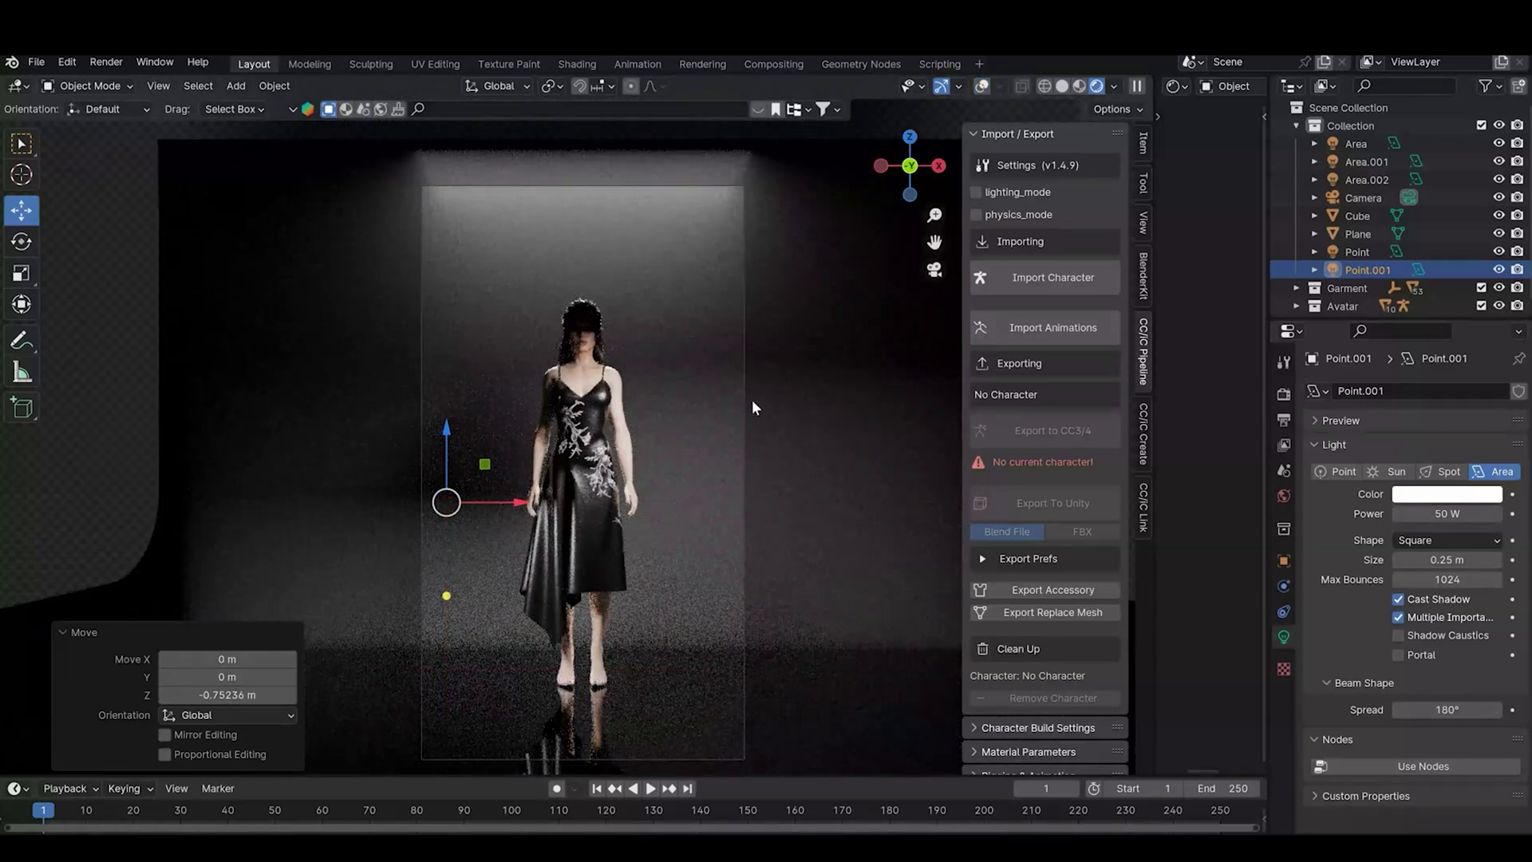
- Turn the overlays back on and select the Area.002 light in the Outliner
{"action": "left_click", "coordinate": [1355, 143]}
{"action": "left_click", "coordinate": [982, 88]}
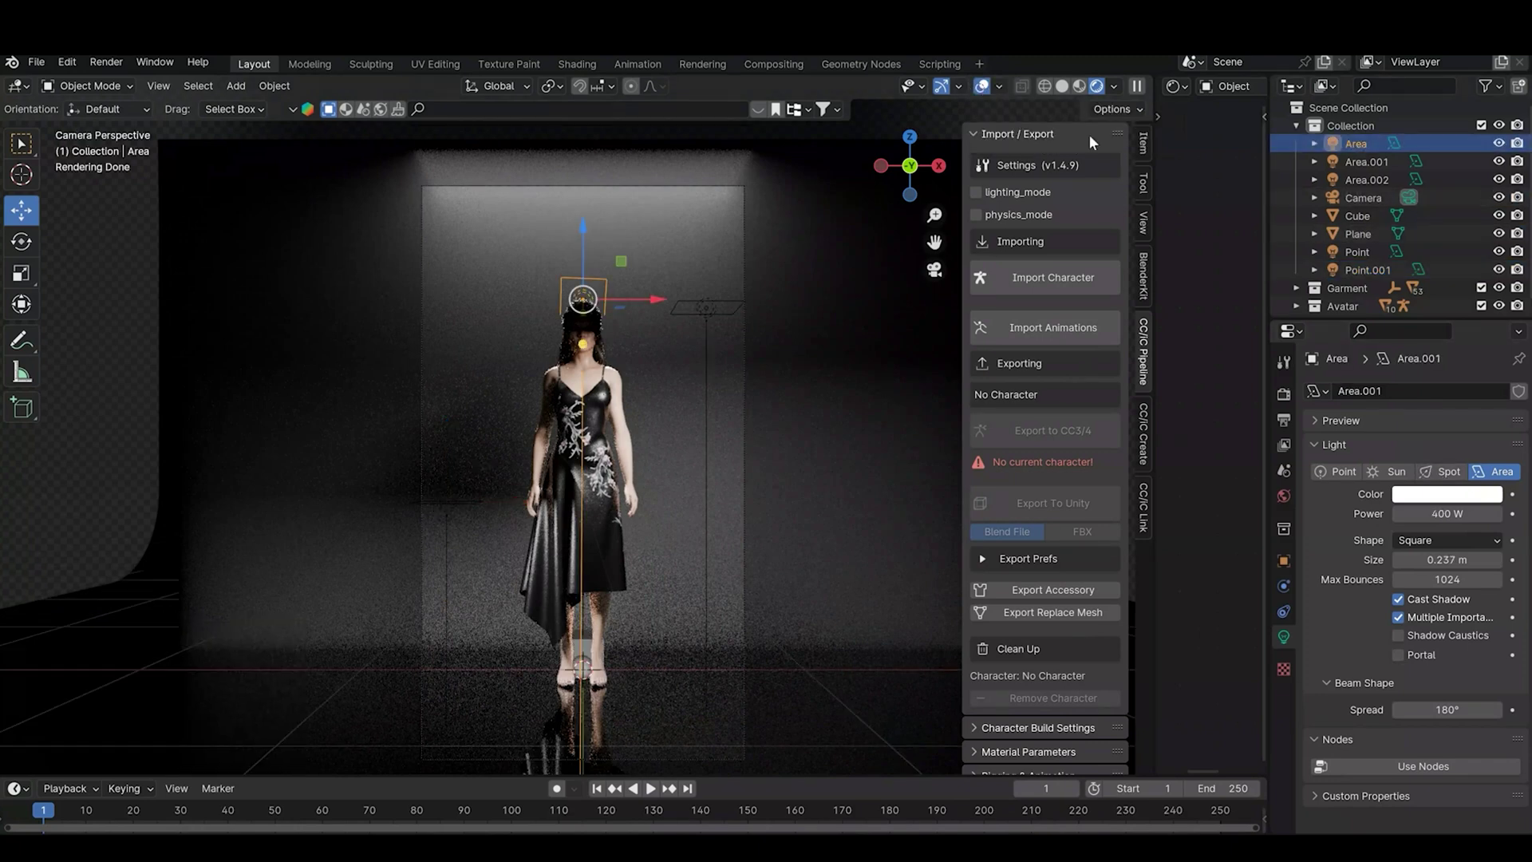
{"action": "left_click", "coordinate": [1385, 160]}
{"action": "left_click", "coordinate": [1366, 180]}
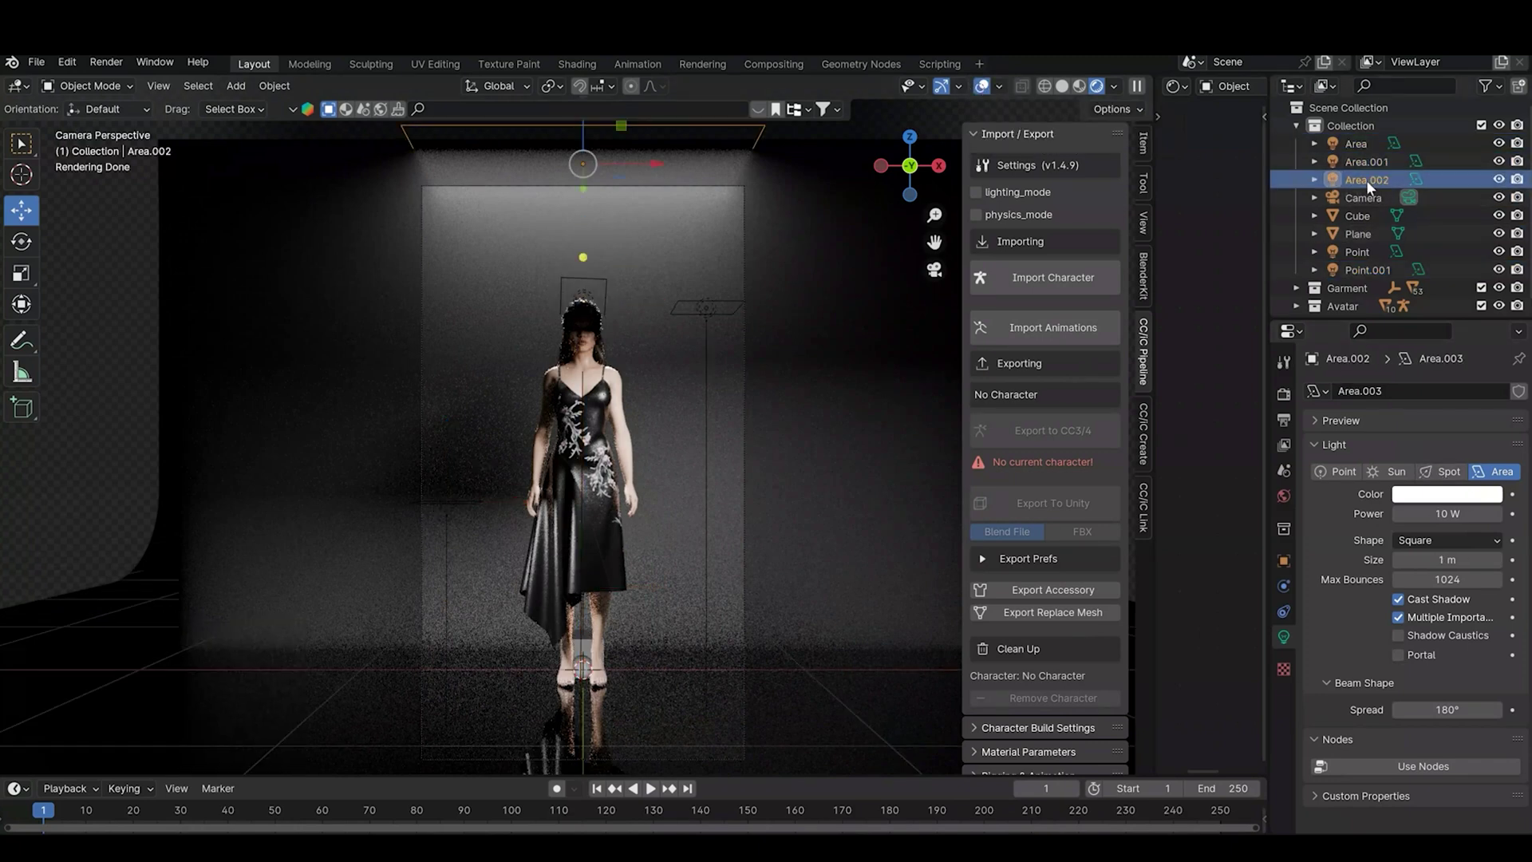
- Tint Area.002 a pale pink and raise its power to 40 W
{"action": "left_click", "coordinate": [1426, 494]}
{"action": "left_click", "coordinate": [1414, 345]}
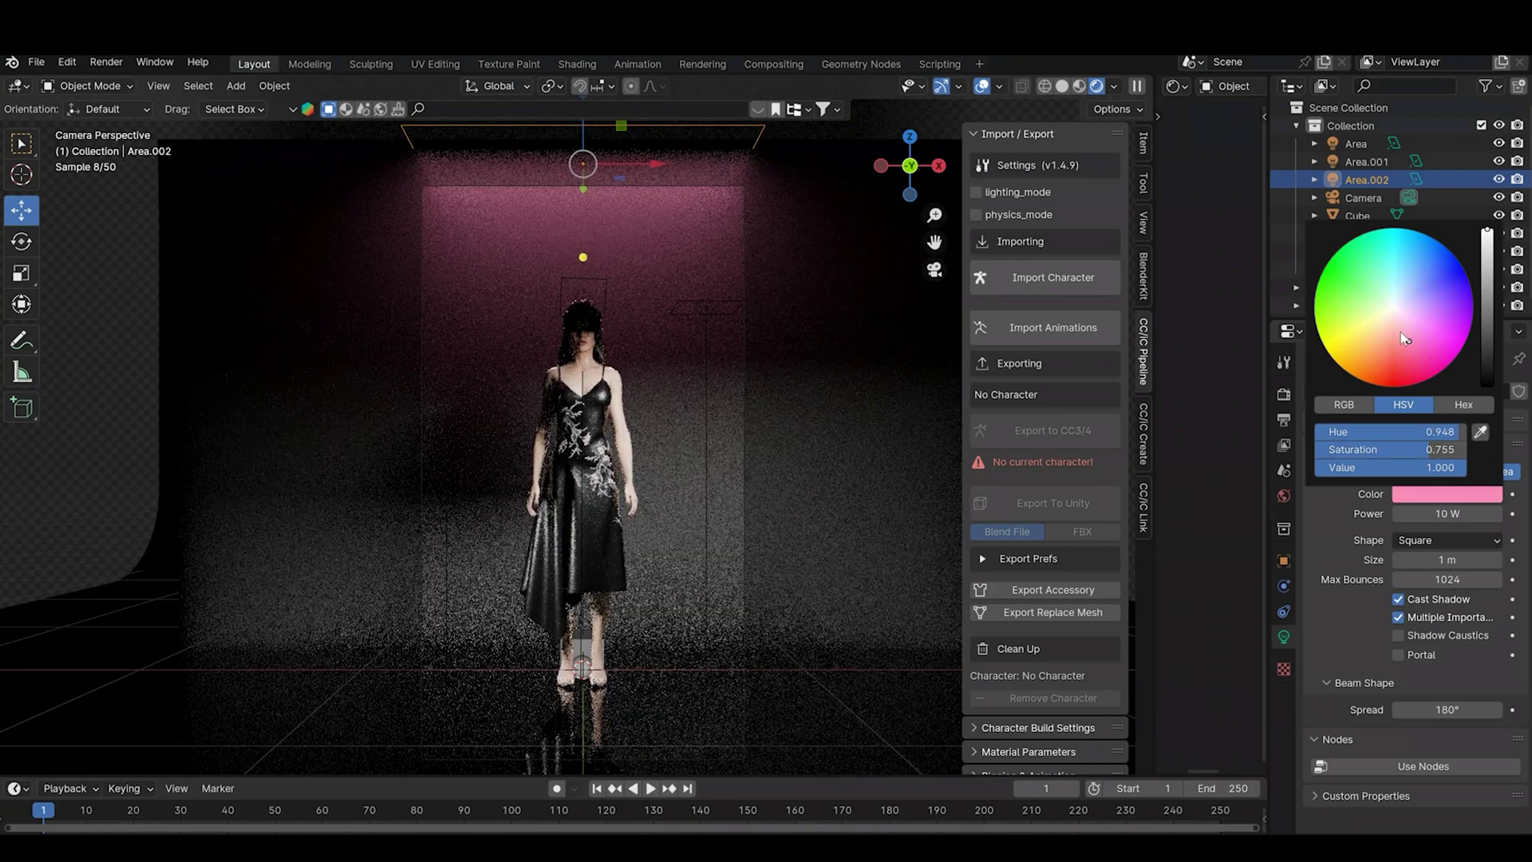
{"action": "left_click", "coordinate": [1393, 316]}
{"action": "left_click", "coordinate": [1397, 319]}
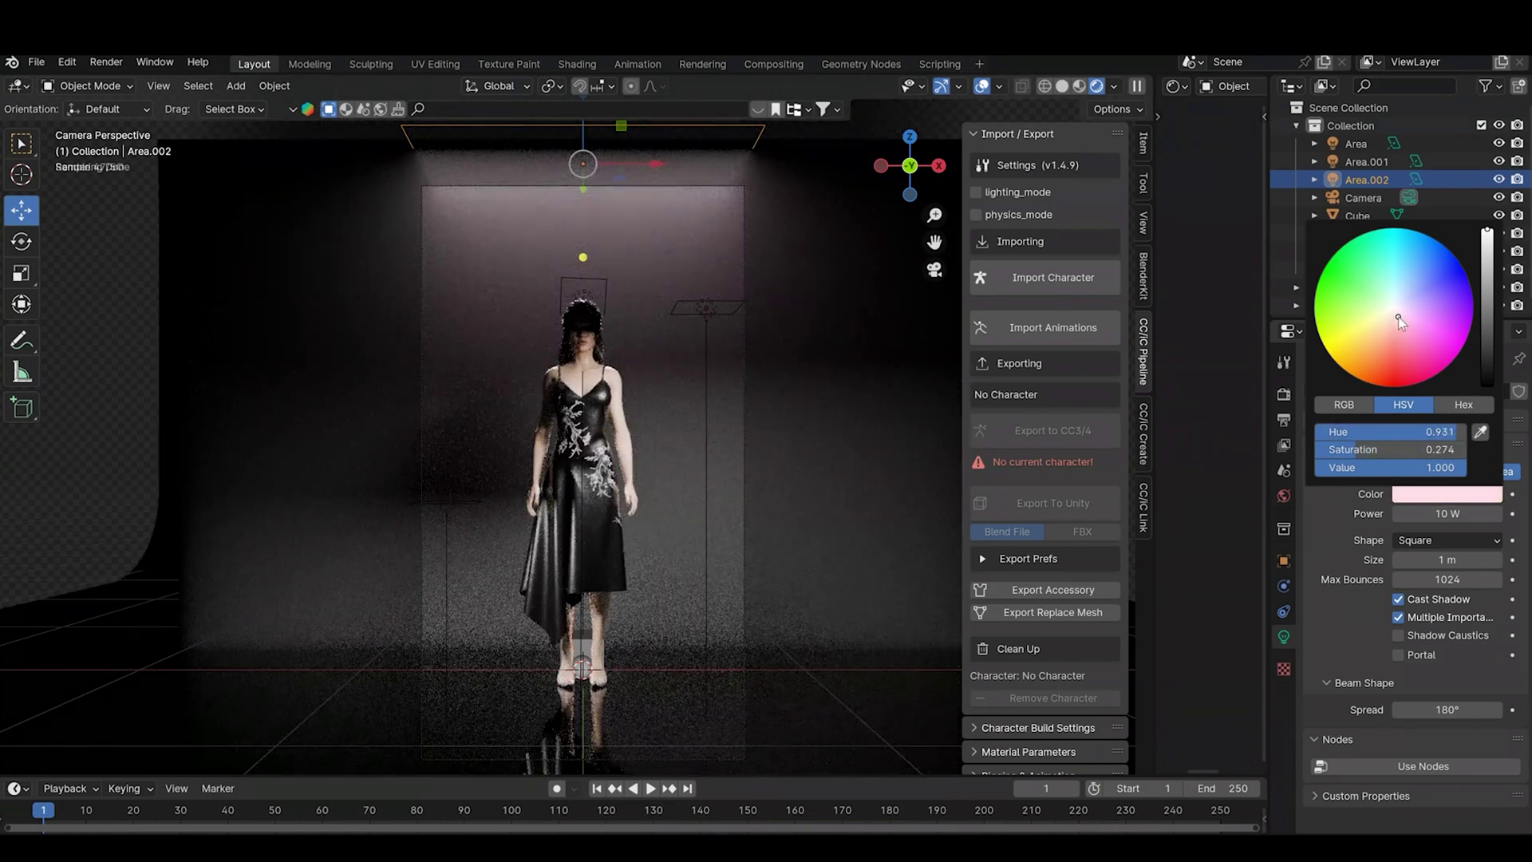
{"action": "mouse_move", "coordinate": [1398, 317]}
{"action": "left_mouse_down"}
{"action": "mouse_move", "coordinate": [1385, 343]}
{"action": "mouse_move", "coordinate": [1367, 334]}
{"action": "mouse_move", "coordinate": [1395, 321]}
{"action": "left_mouse_up"}
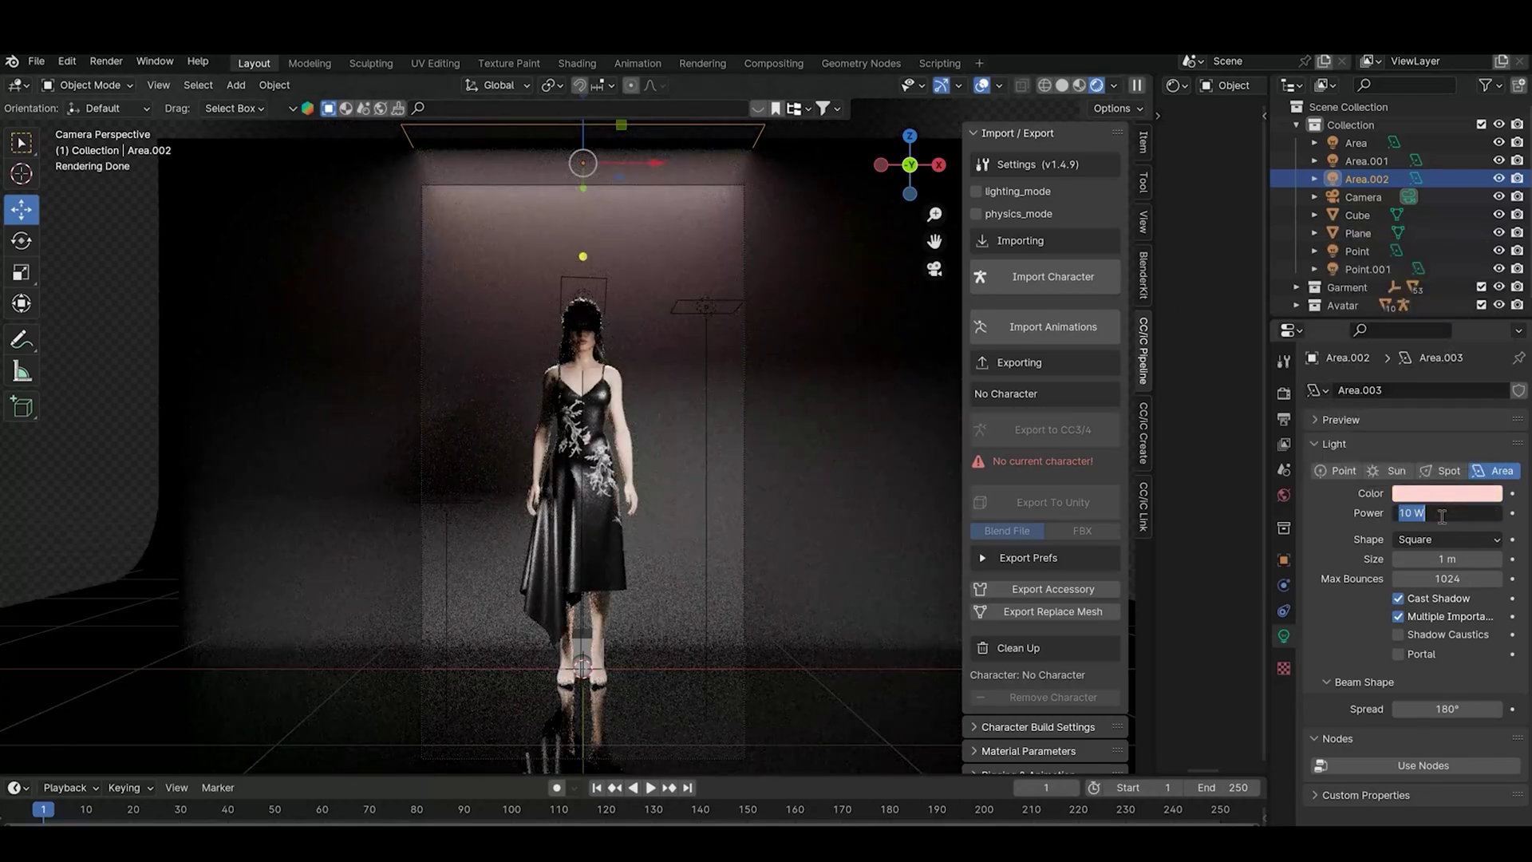
{"action": "type", "text": "40"}
{"action": "key", "text": "Return"}
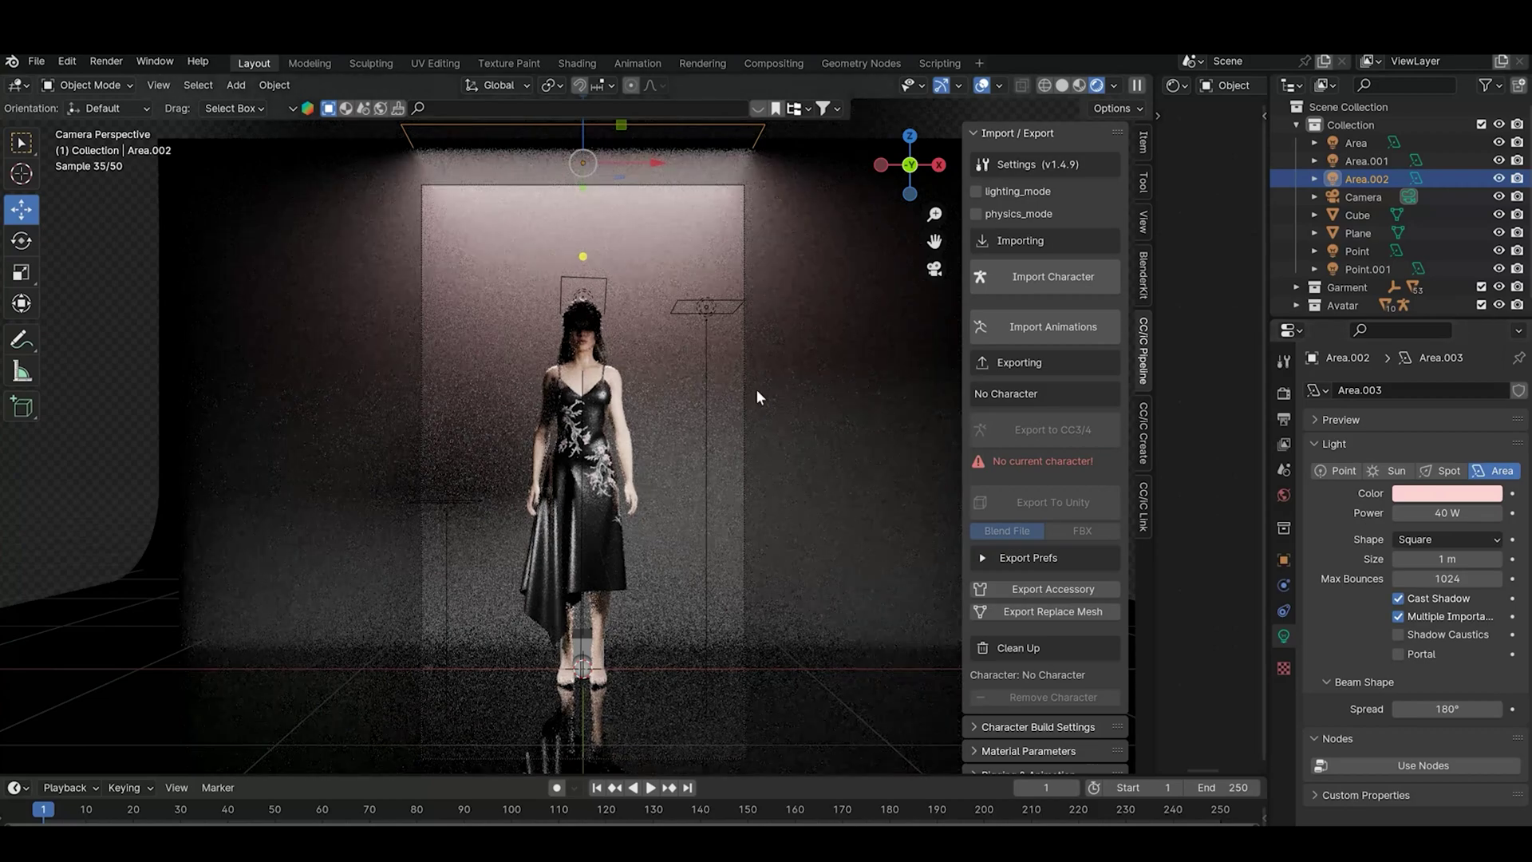
- Adjust the fog Cube's Volume Scatter density and set its anisotropy to 0.763
{"action": "left_click", "coordinate": [729, 356]}
{"action": "middle_click_drag", "start_coordinate": [1181, 462], "coordinate": [1254, 459]}
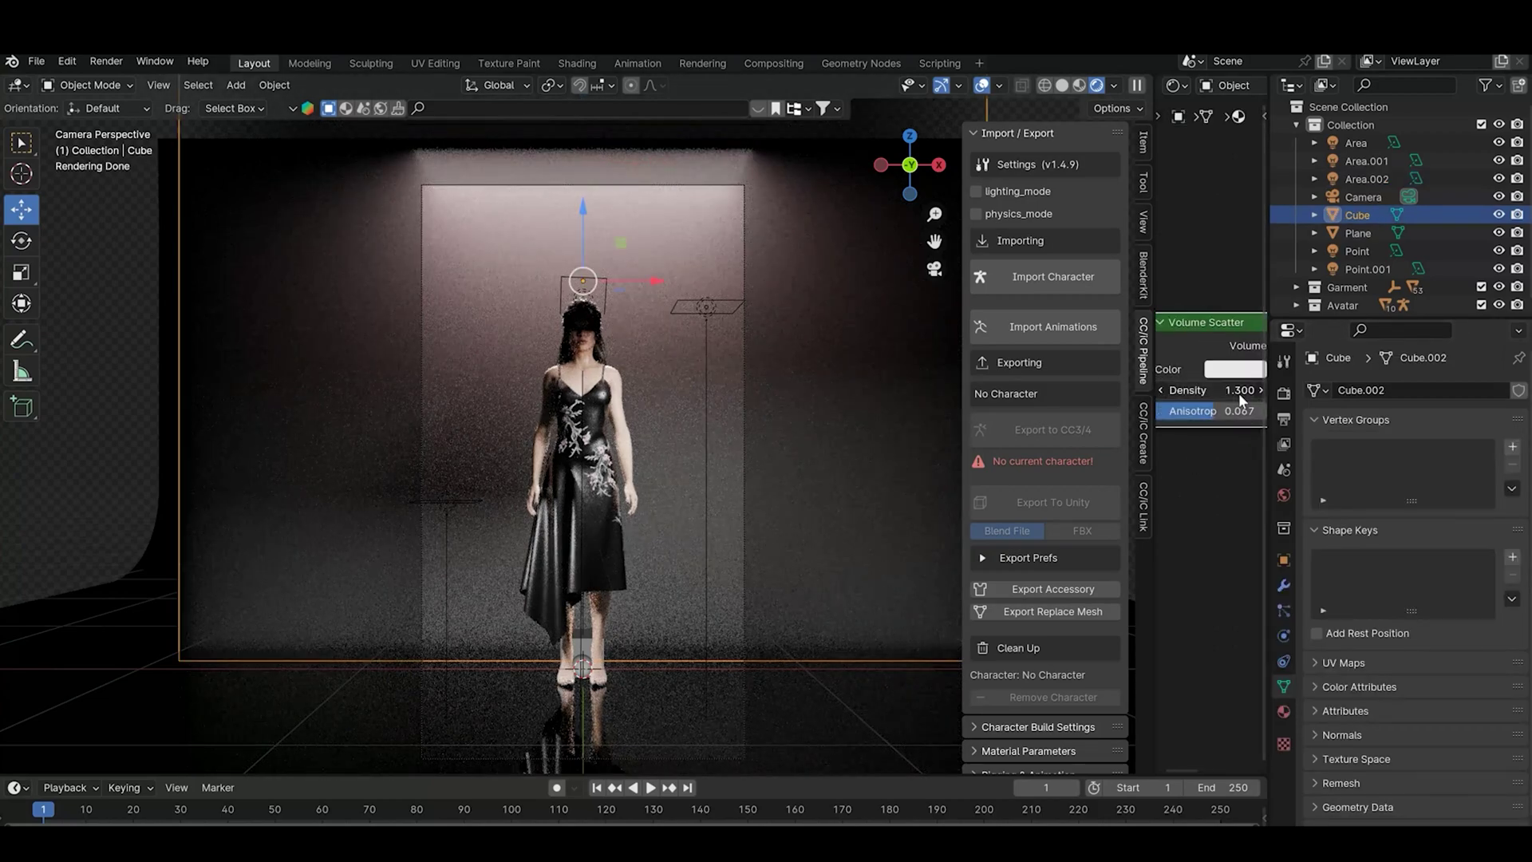
{"action": "left_click_drag", "start_coordinate": [1238, 392], "coordinate": [1239, 429]}
- Try pink, yellow and lavender fog tints, then set the fog colour to white
{"action": "left_click", "coordinate": [1232, 371]}
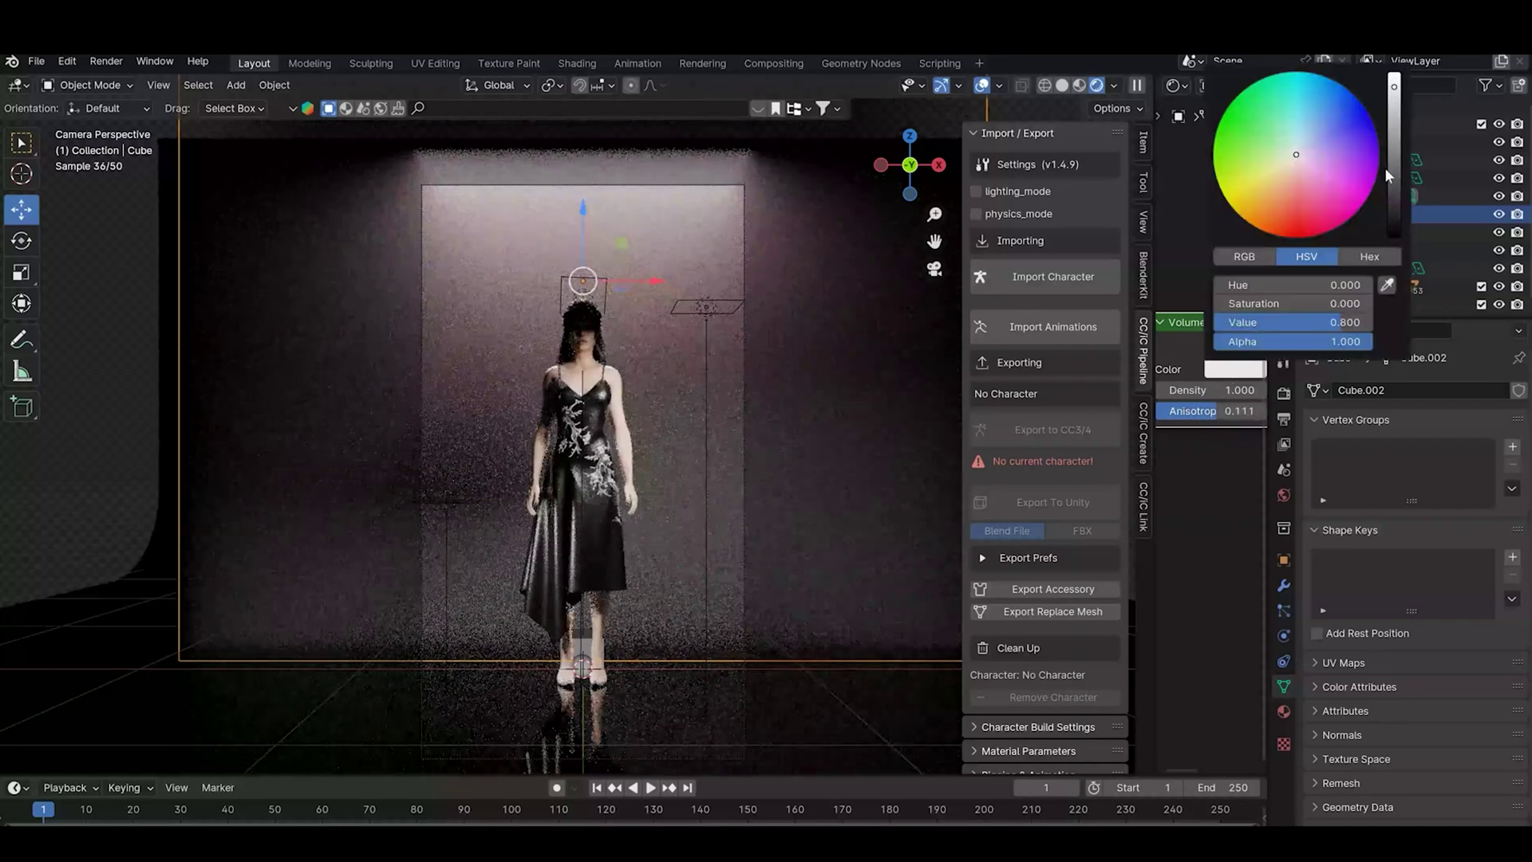
{"action": "left_click_drag", "start_coordinate": [1393, 95], "coordinate": [1394, 82]}
{"action": "left_click", "coordinate": [1323, 169]}
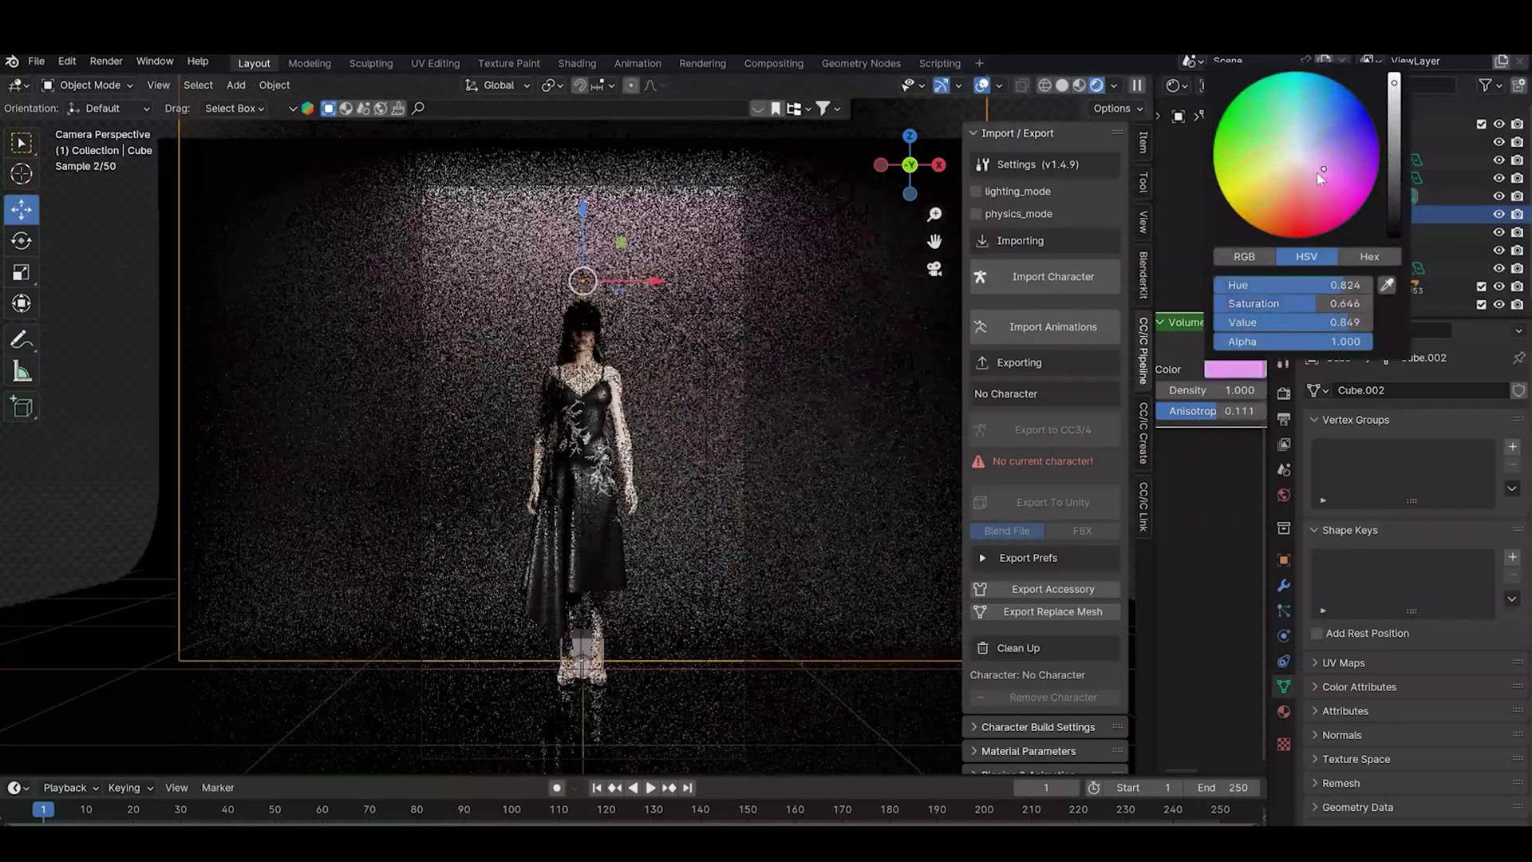
{"action": "left_click", "coordinate": [1269, 177]}
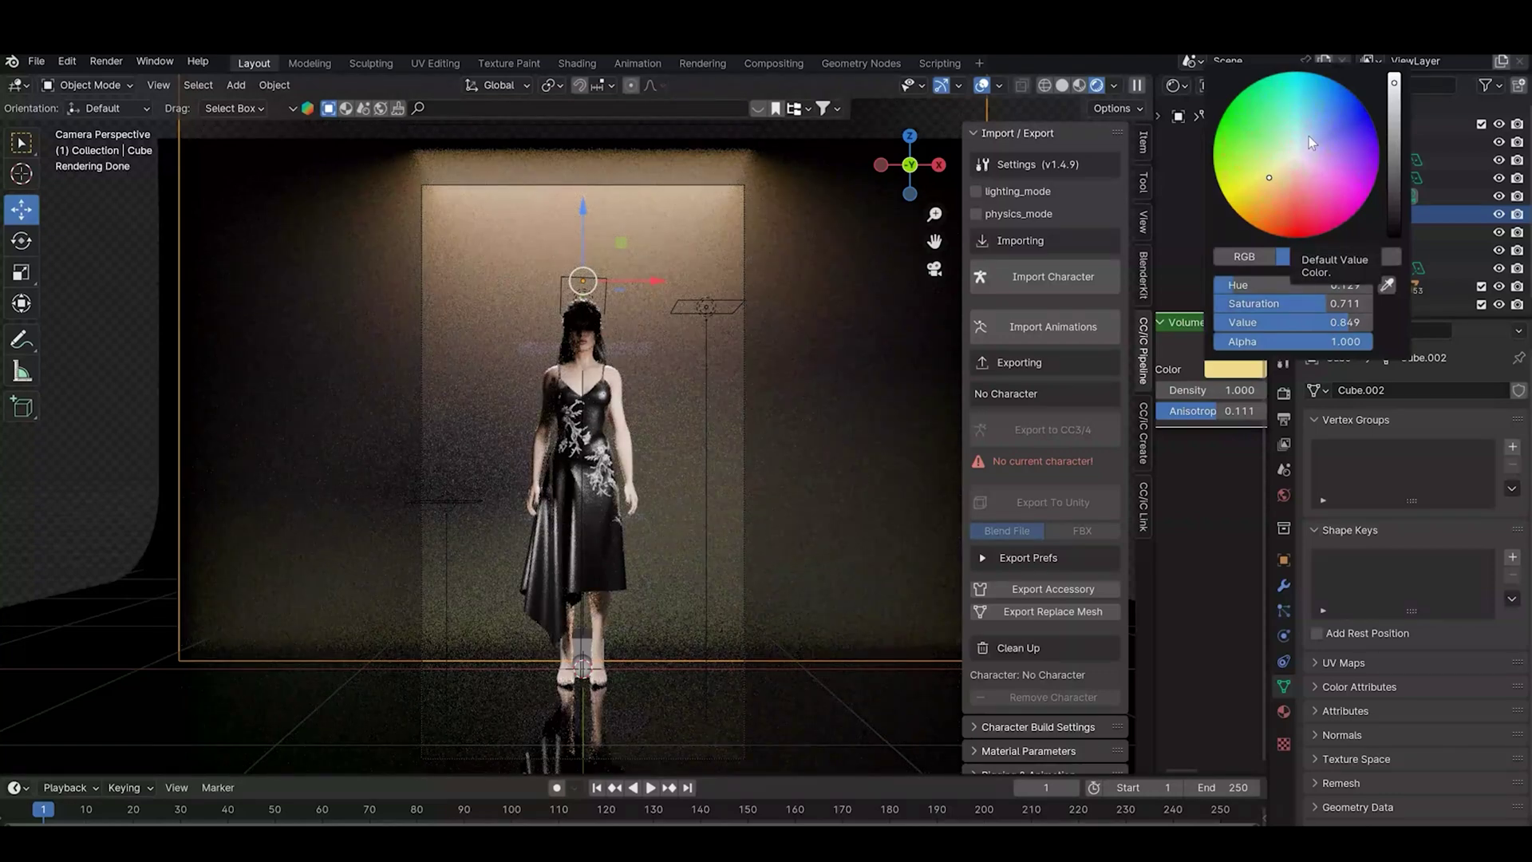
{"action": "left_click_drag", "start_coordinate": [1309, 136], "coordinate": [1313, 159]}
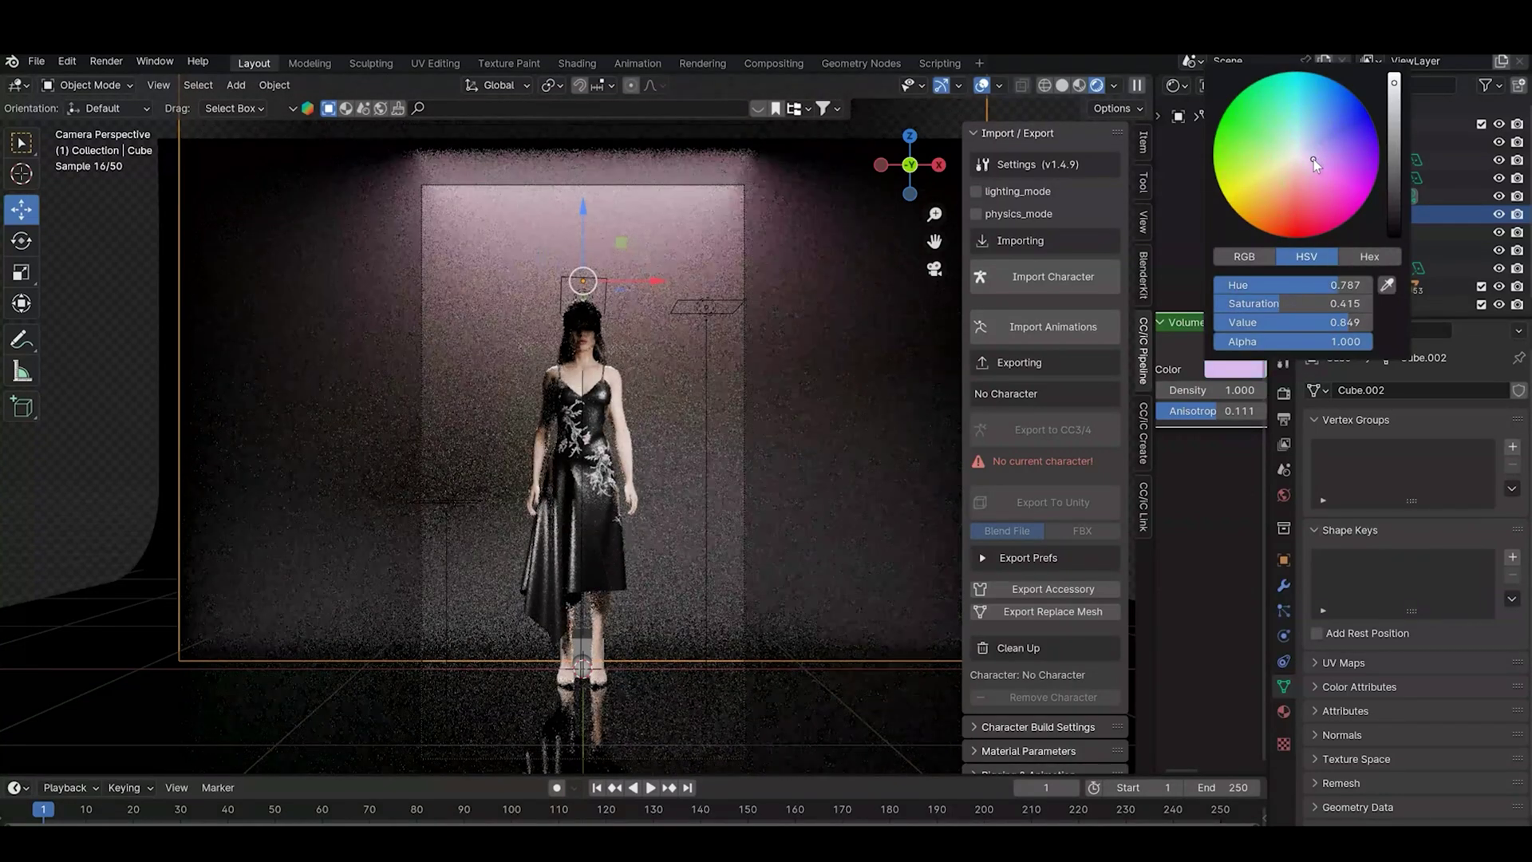
{"action": "left_click", "coordinate": [983, 85]}
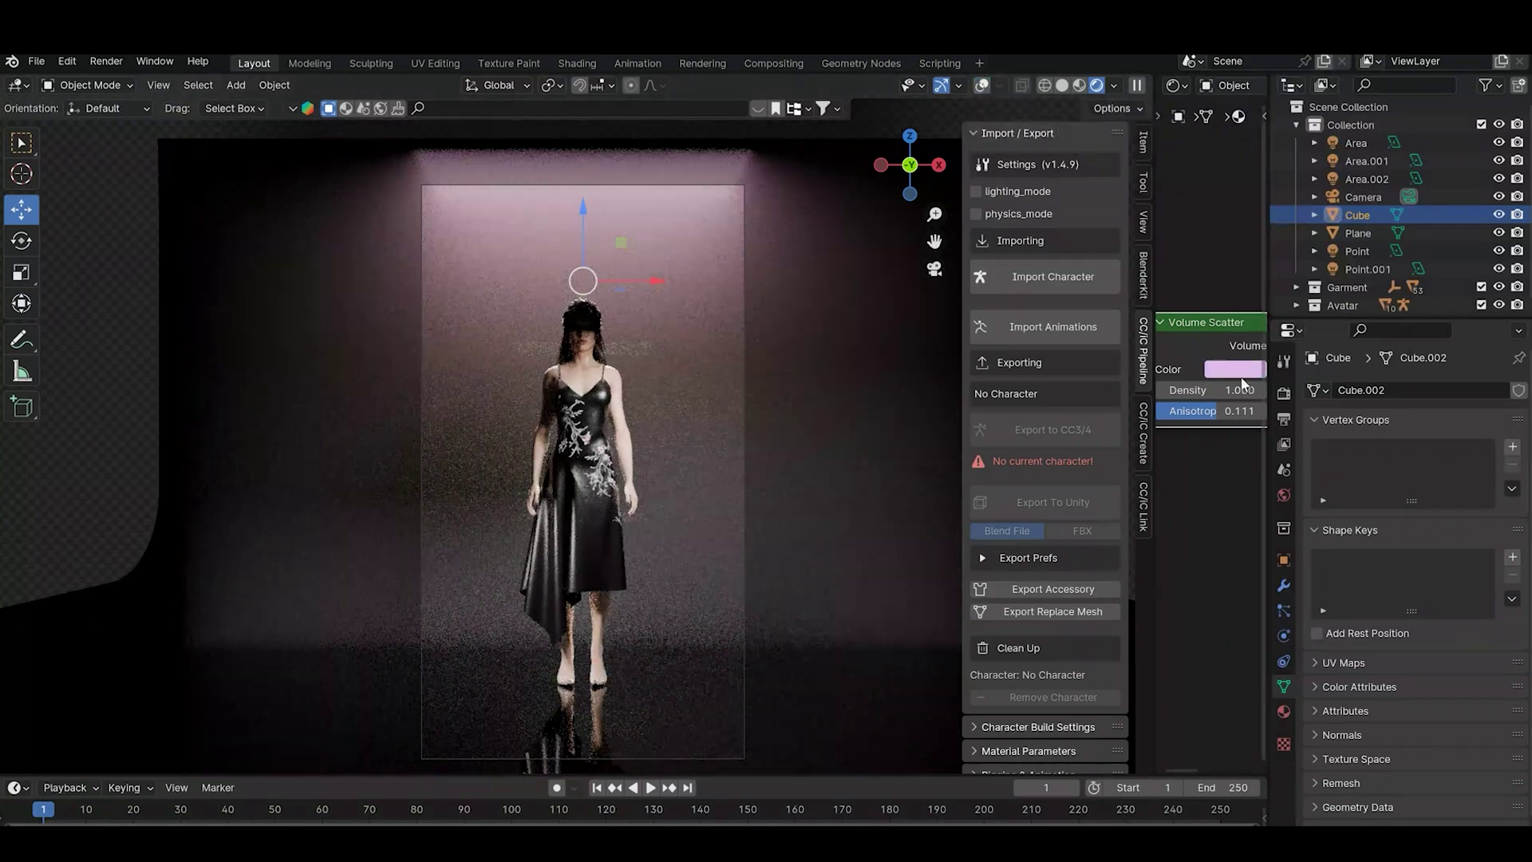
{"action": "left_click", "coordinate": [1242, 372]}
{"action": "left_click", "coordinate": [1294, 158]}
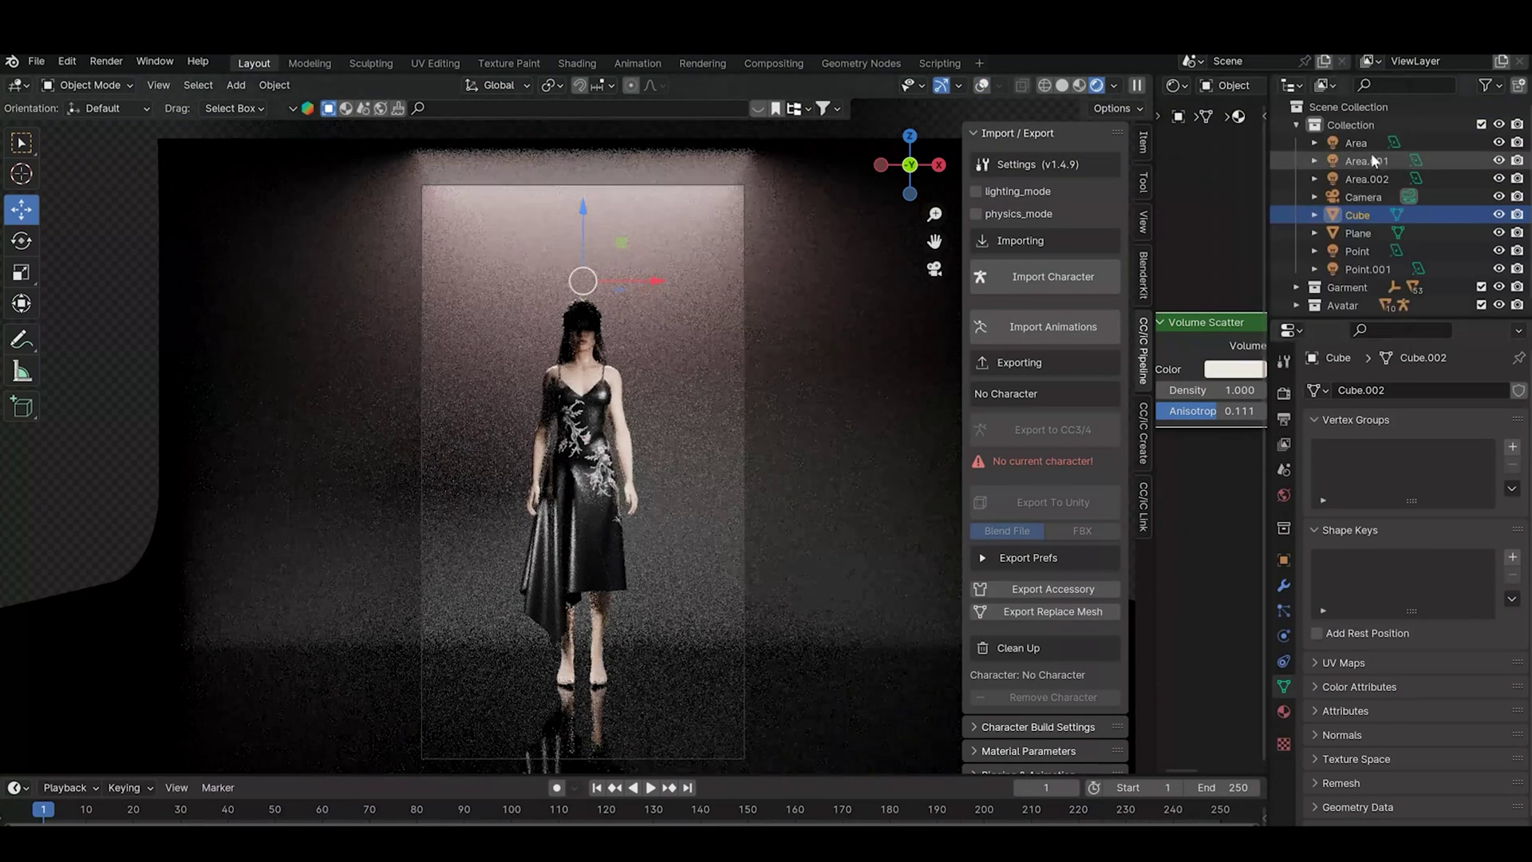
- Make the Area.002 light colour a slightly more saturated pink
{"action": "left_click", "coordinate": [1366, 160]}
{"action": "left_click", "coordinate": [1368, 177]}
{"action": "left_click", "coordinate": [1462, 495]}
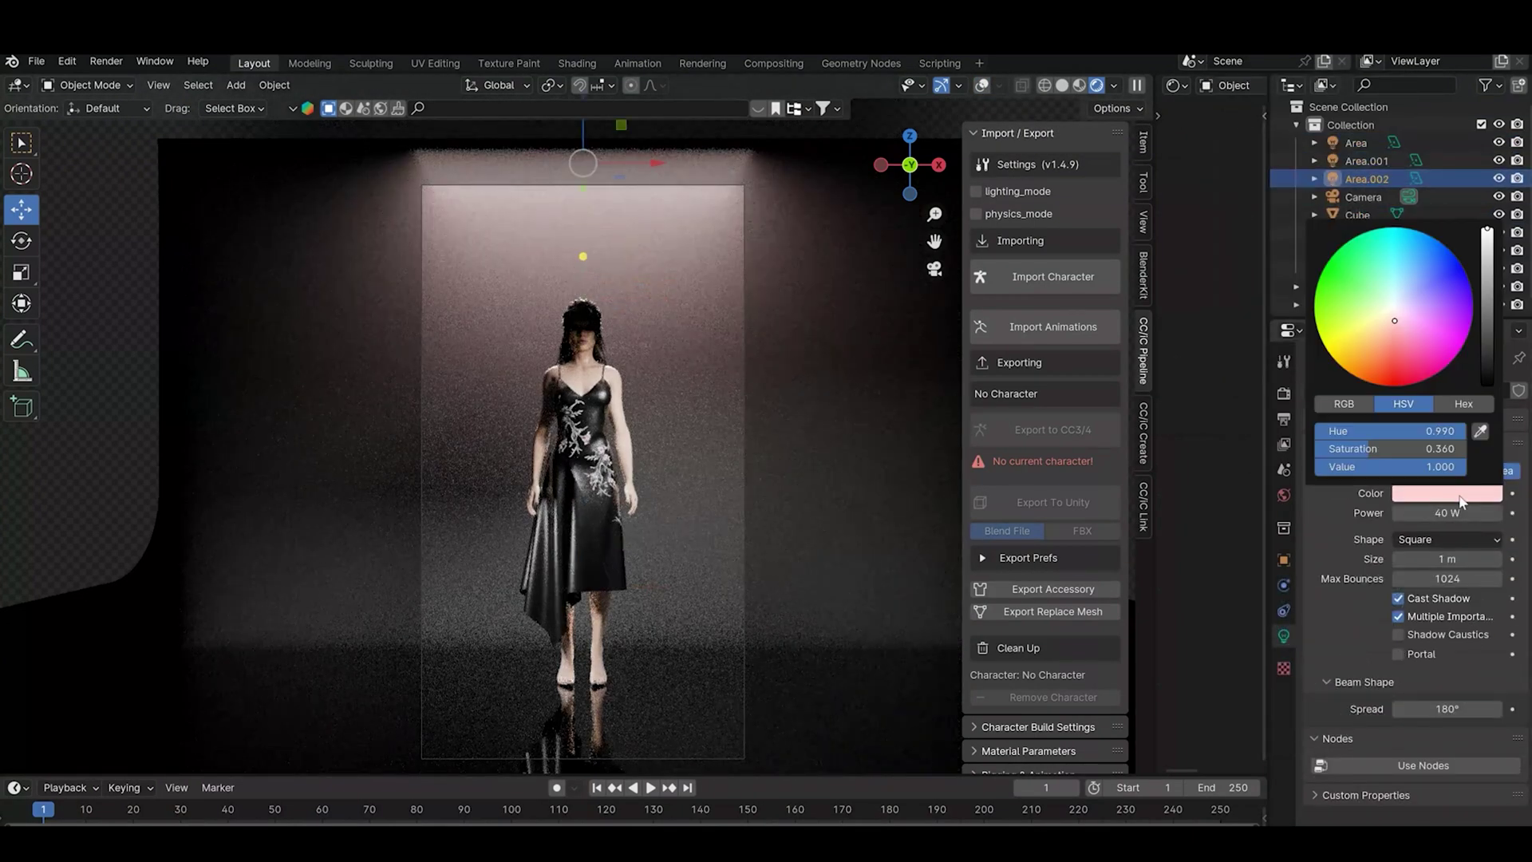
{"action": "left_click_drag", "start_coordinate": [1399, 317], "coordinate": [1395, 324]}
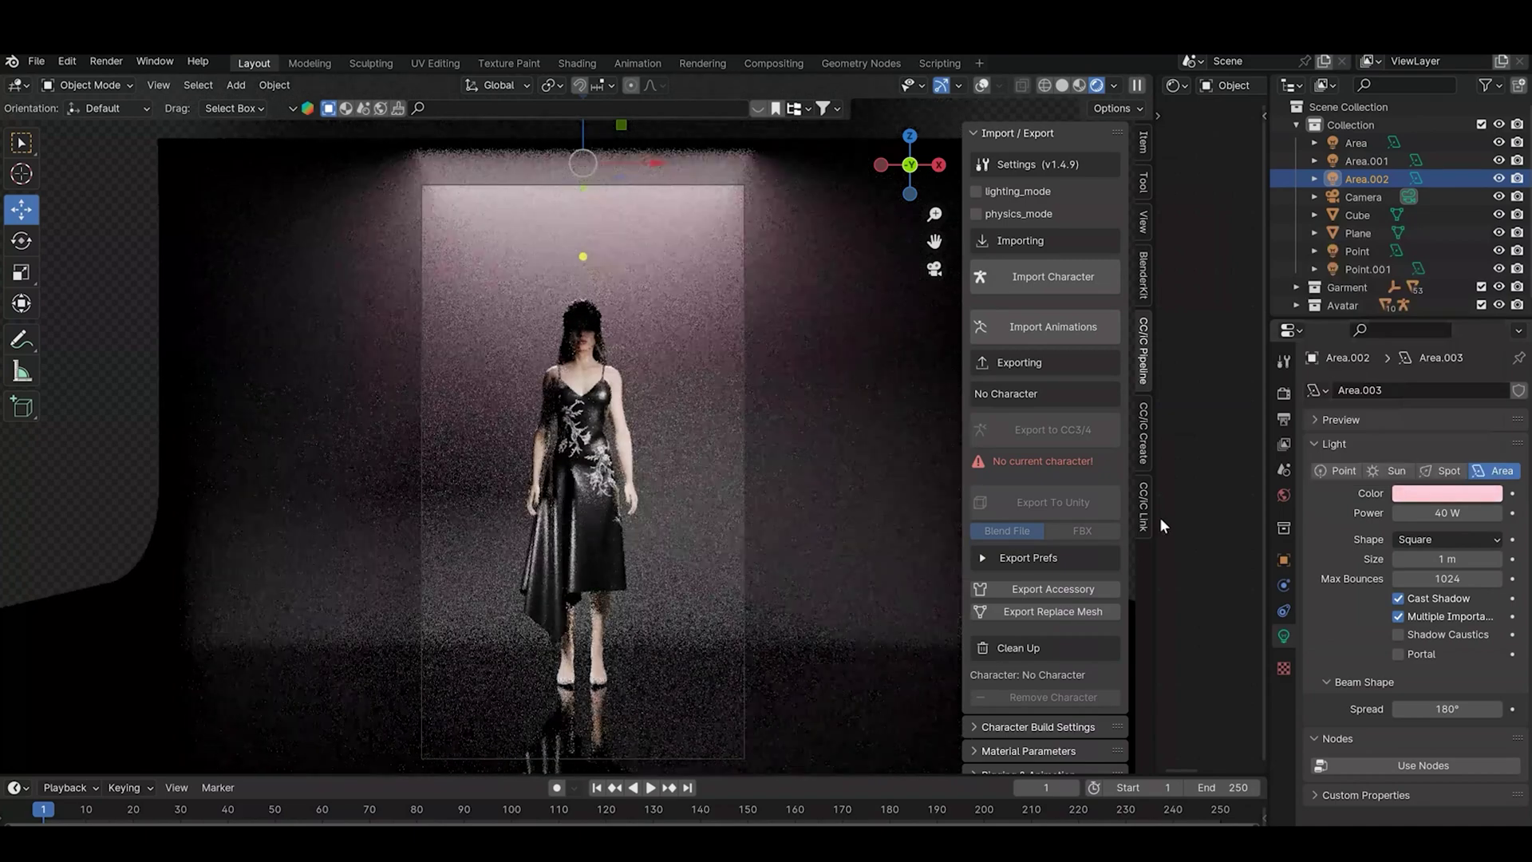
- Raise the fog Cube's density to 3.4 and enlarge the 3D view
{"action": "left_click", "coordinate": [781, 432]}
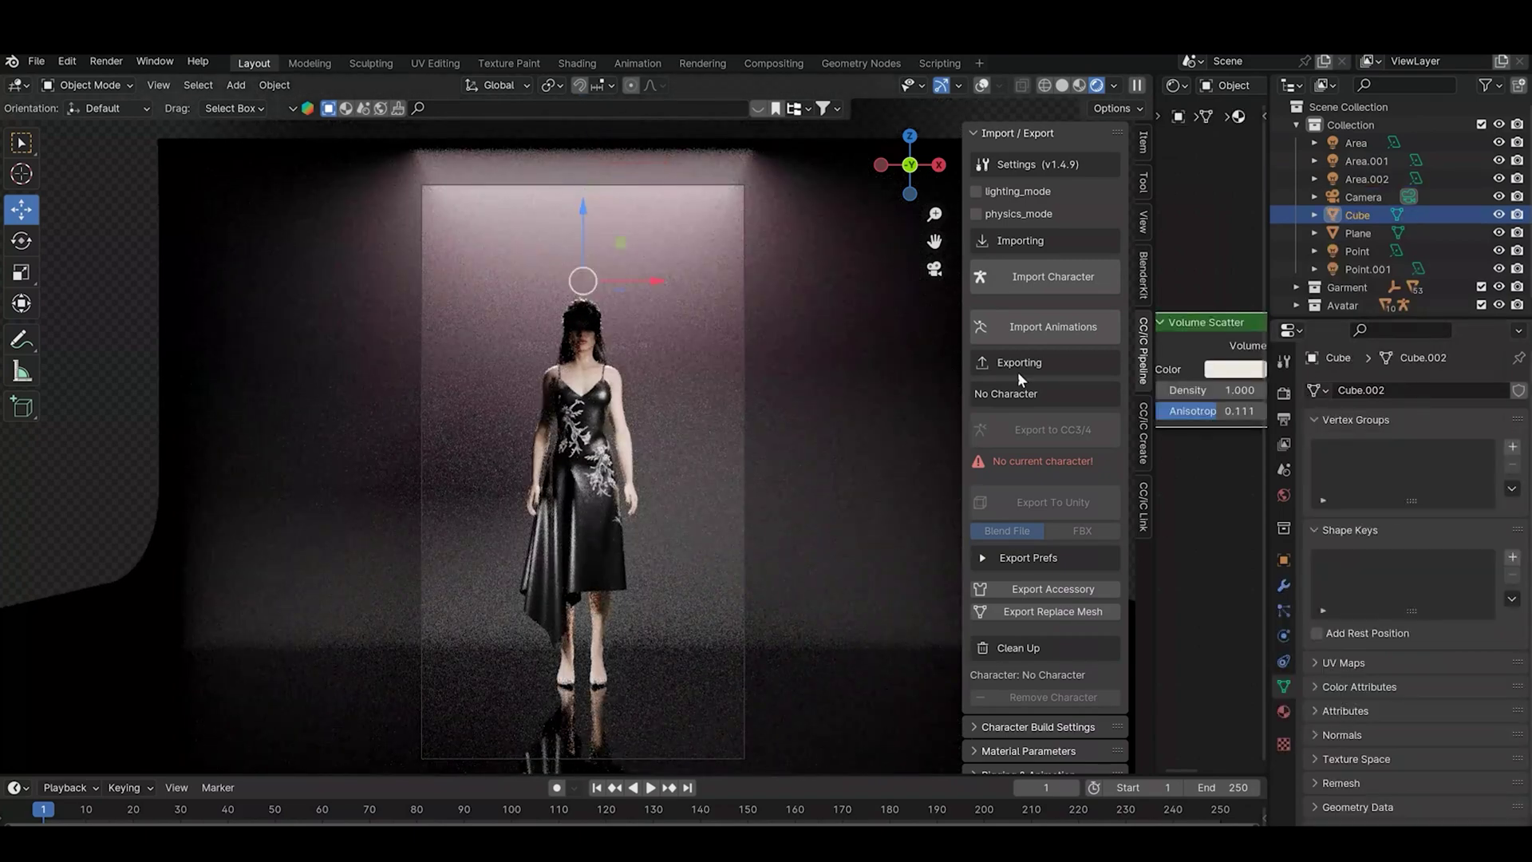
{"action": "left_click_drag", "start_coordinate": [1239, 390], "coordinate": [1266, 425]}
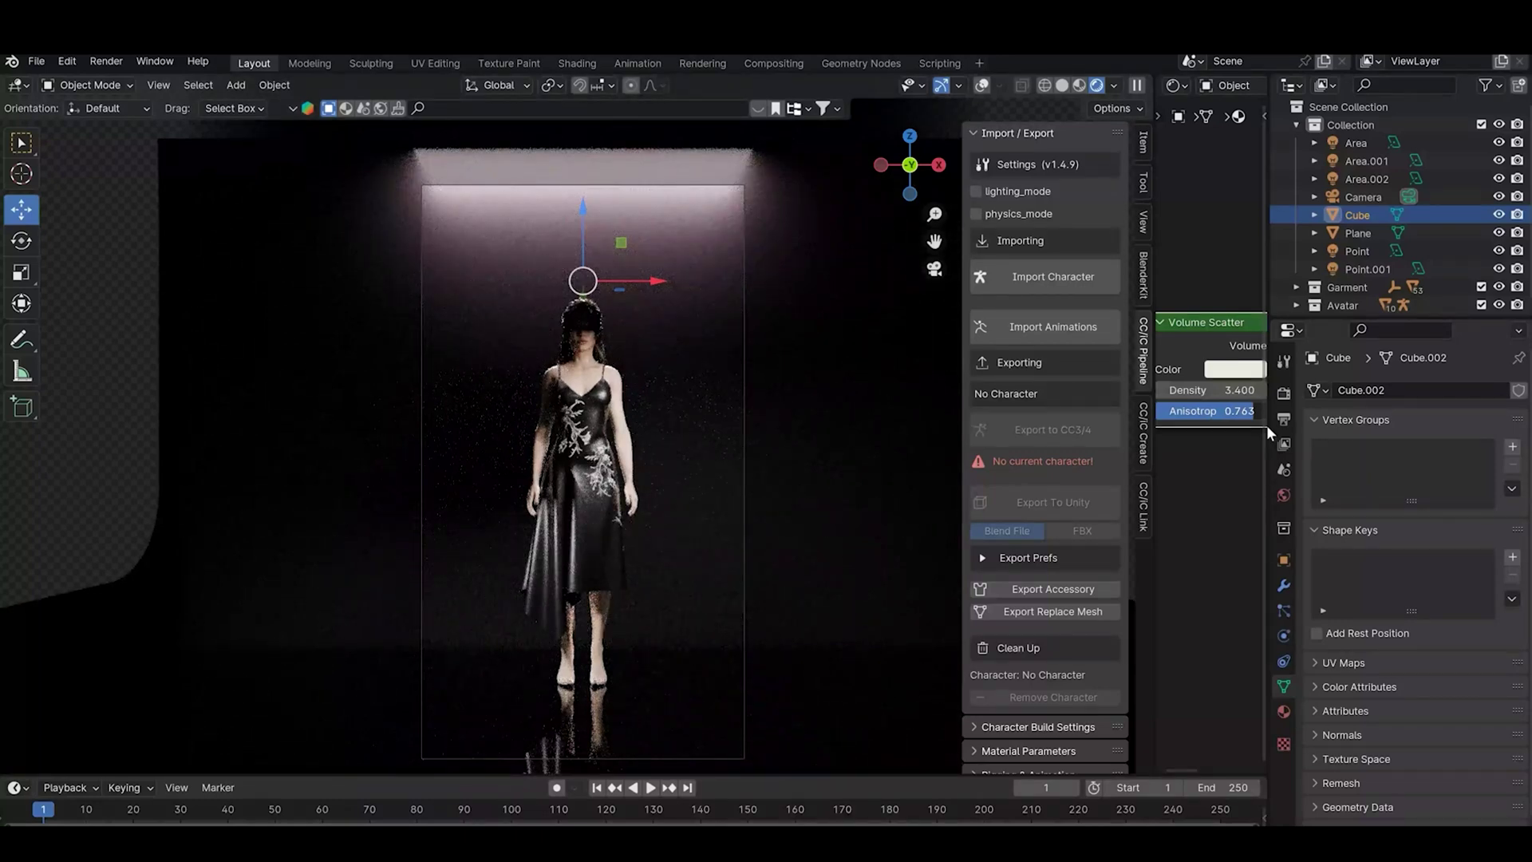
{"action": "left_click_drag", "start_coordinate": [1153, 275], "coordinate": [1241, 275]}
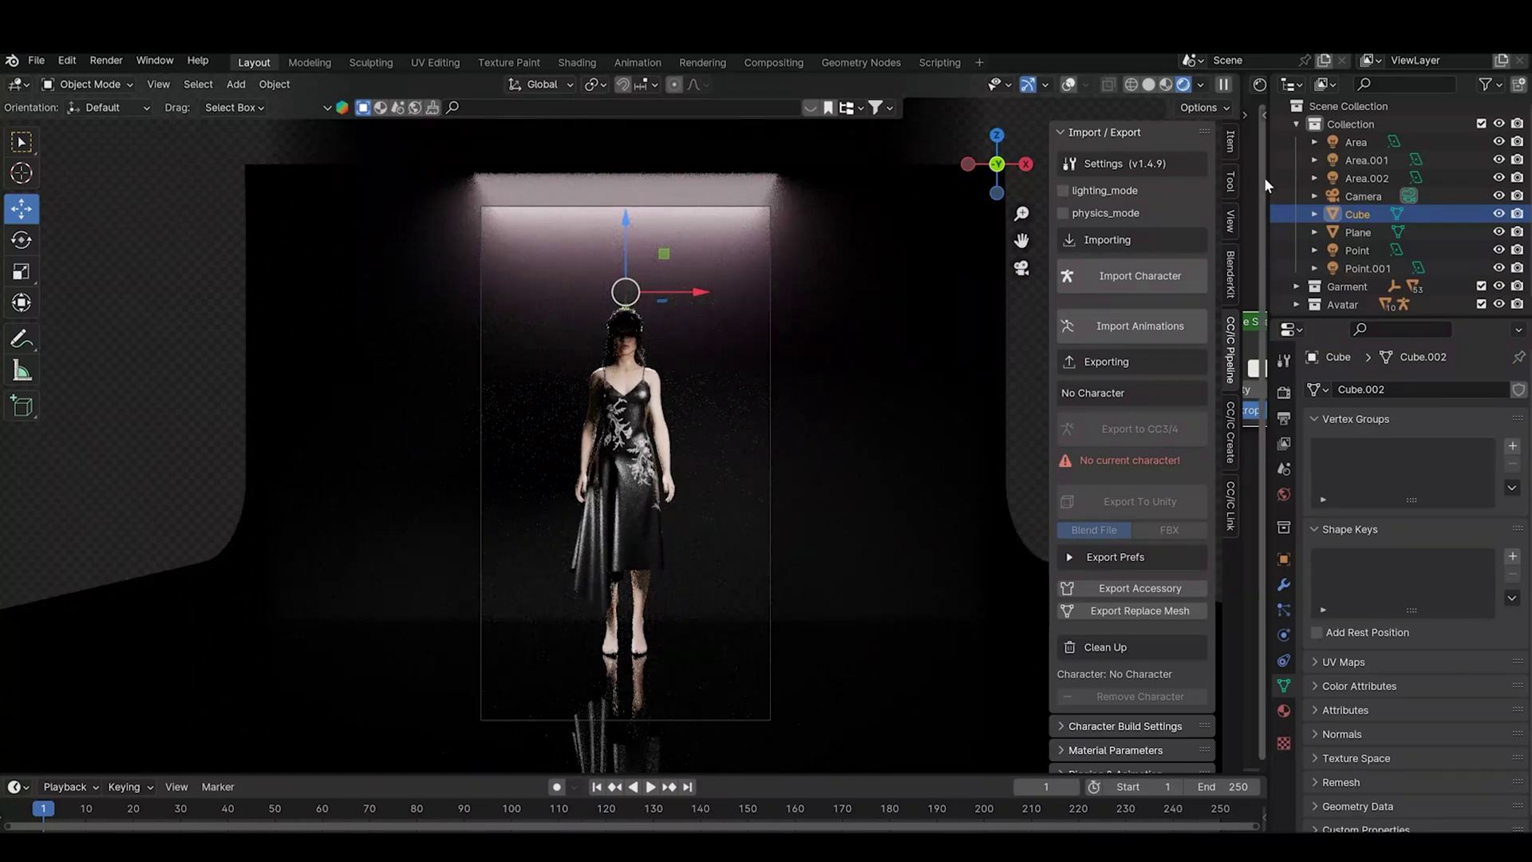
- Review the render sampling settings and turn viewport overlays back on
{"action": "left_click", "coordinate": [1283, 392]}
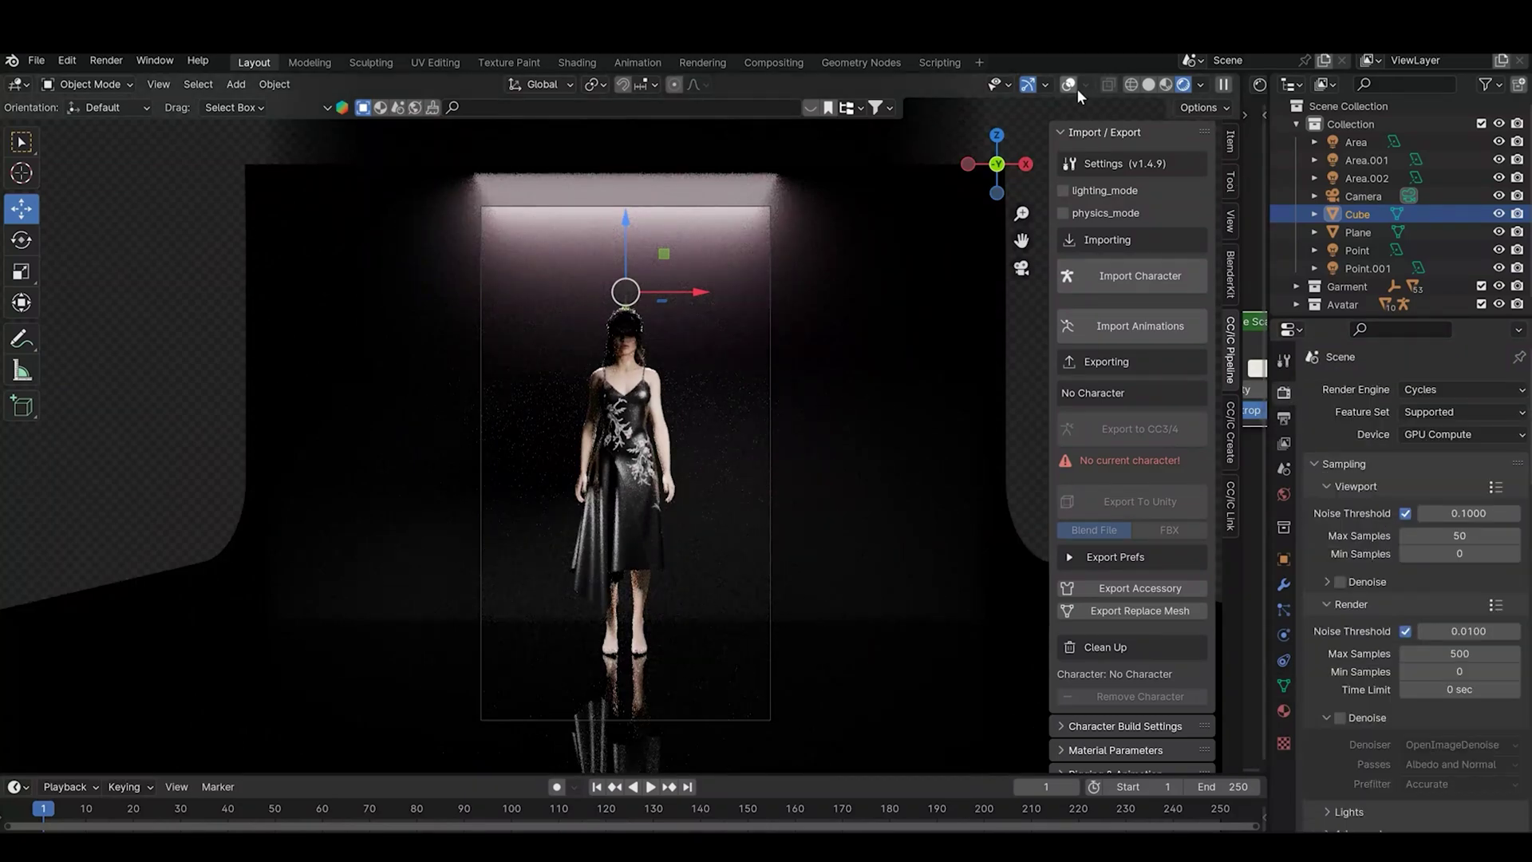
{"action": "scroll", "coordinate": [706, 327], "scroll_direction": "up", "scroll_amount": 6}
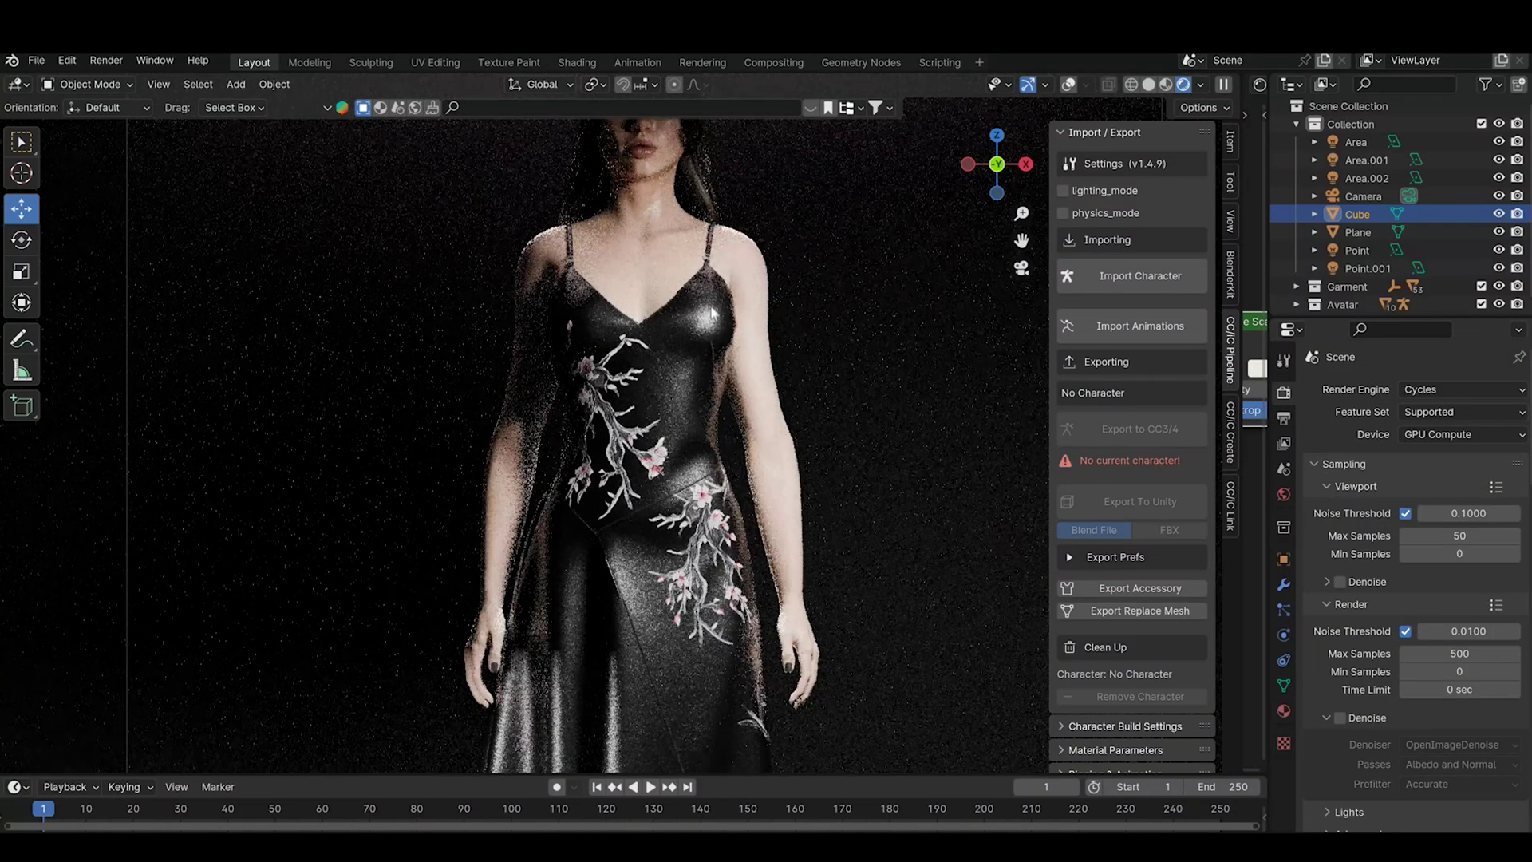
{"action": "scroll", "coordinate": [706, 327], "scroll_direction": "up", "scroll_amount": 4}
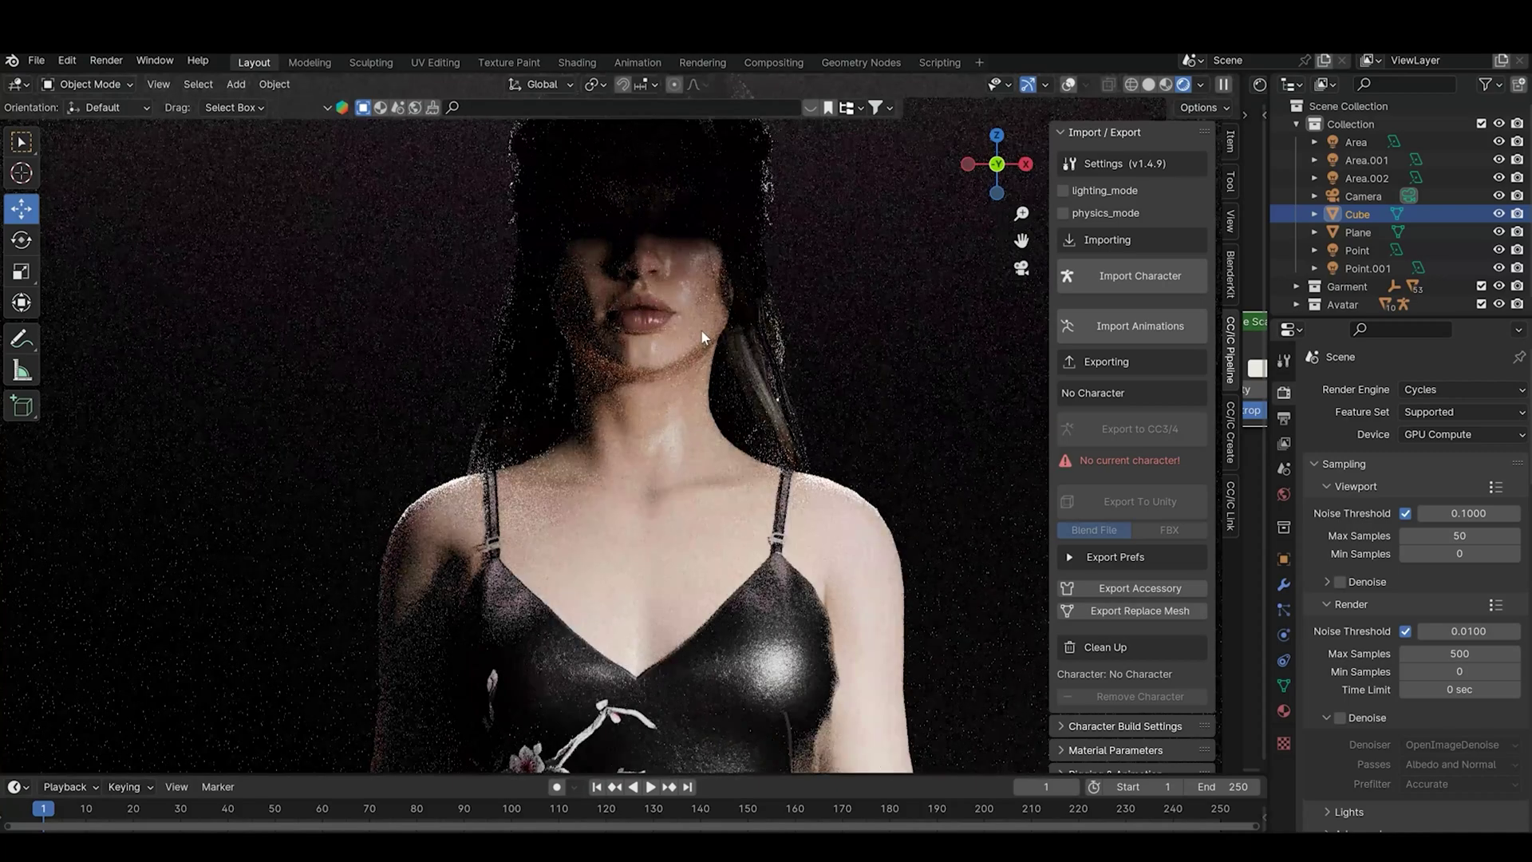
{"action": "scroll", "coordinate": [700, 329], "scroll_direction": "up", "scroll_amount": 5}
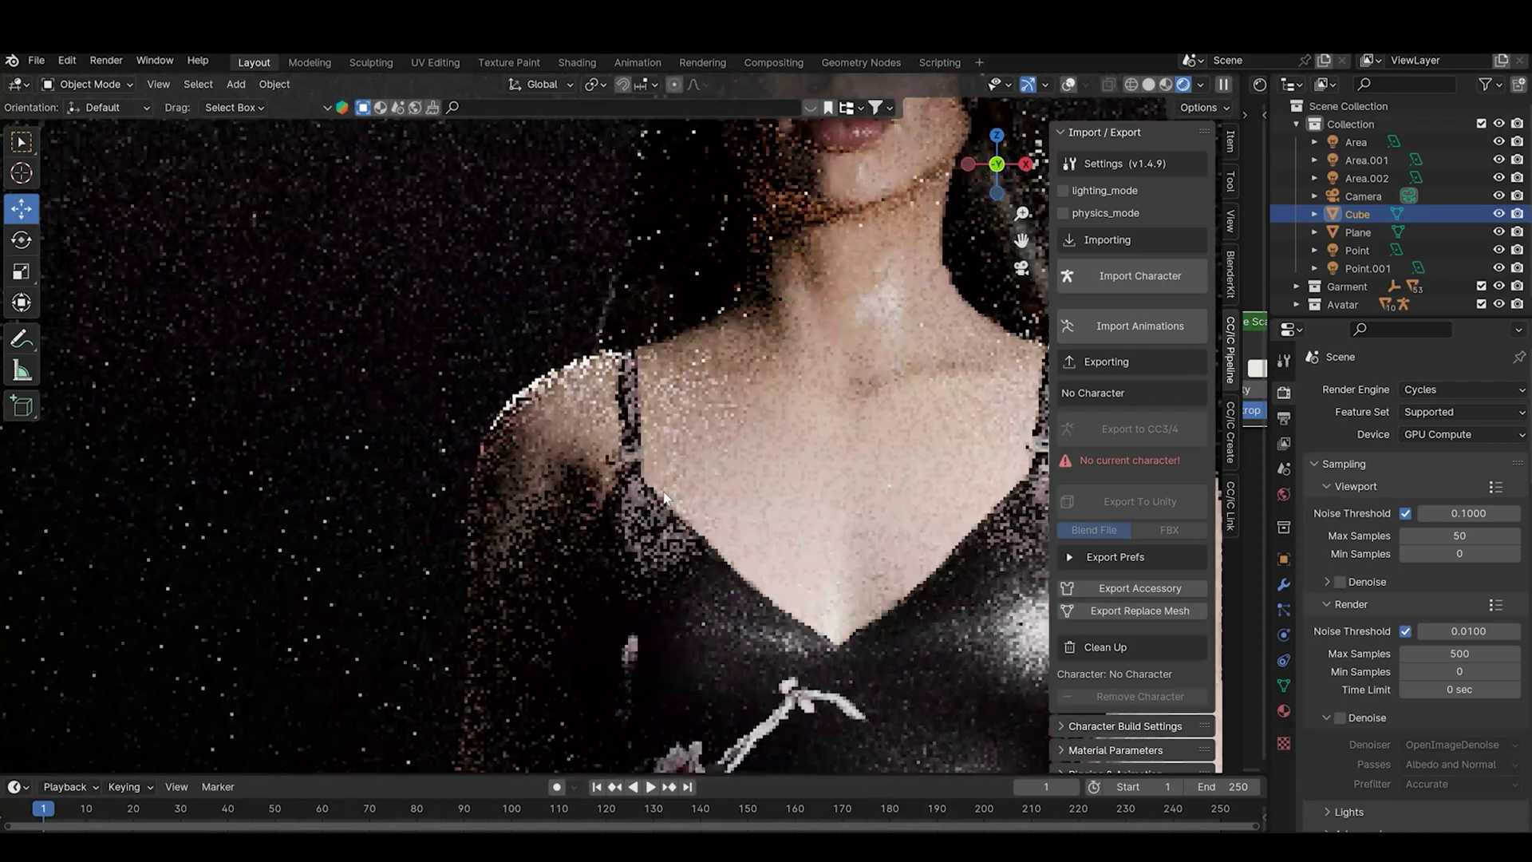
{"action": "scroll", "coordinate": [665, 496], "scroll_direction": "up", "scroll_amount": 3}
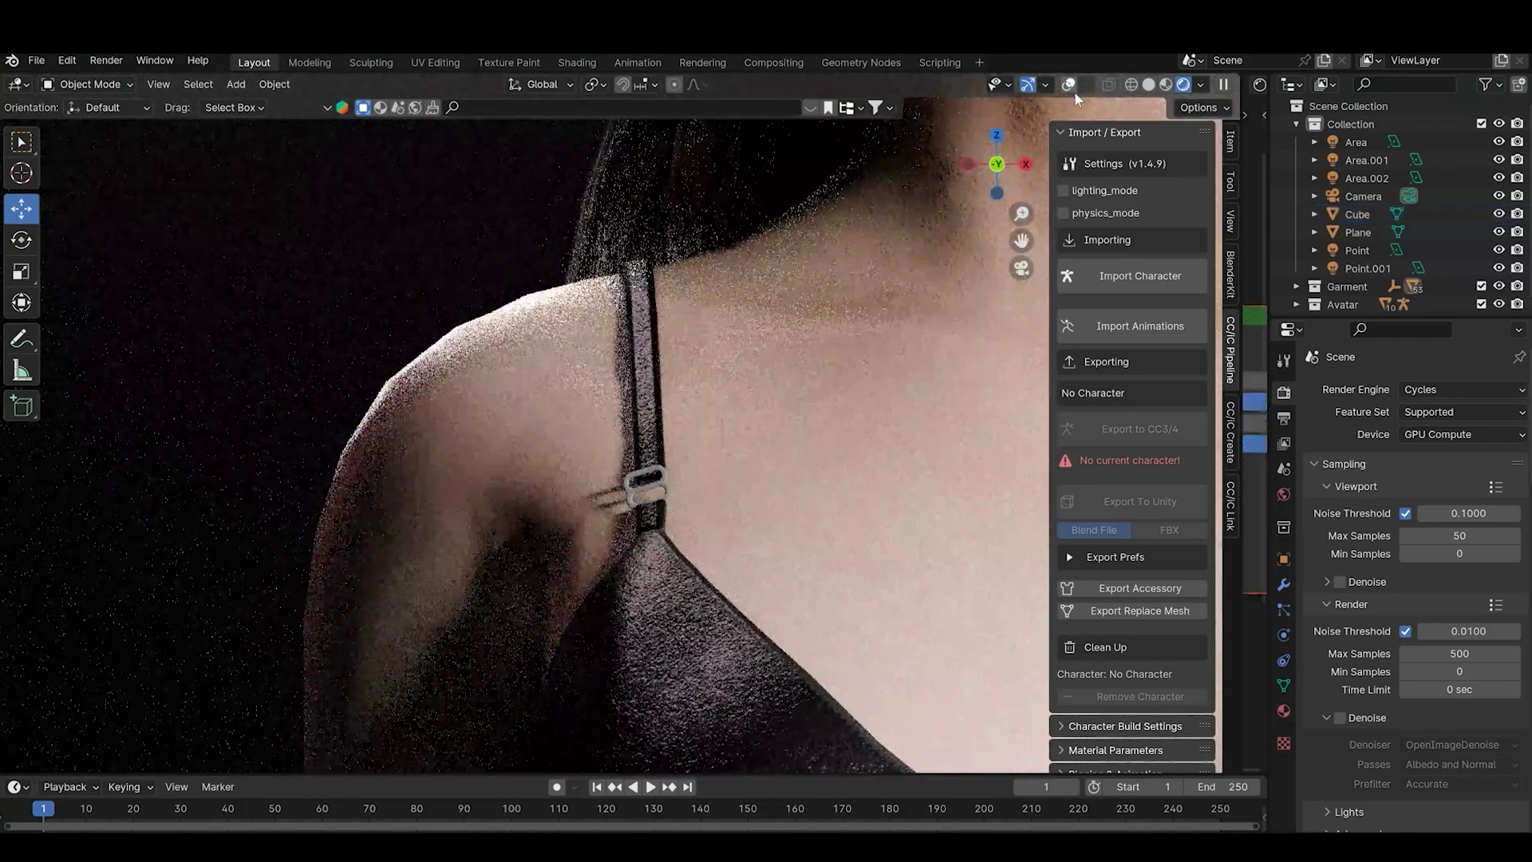
{"action": "left_click", "coordinate": [1069, 85]}
- Replace the buckle's material with a new one: grey base colour, roughness 0.085
{"action": "left_click", "coordinate": [1282, 711]}
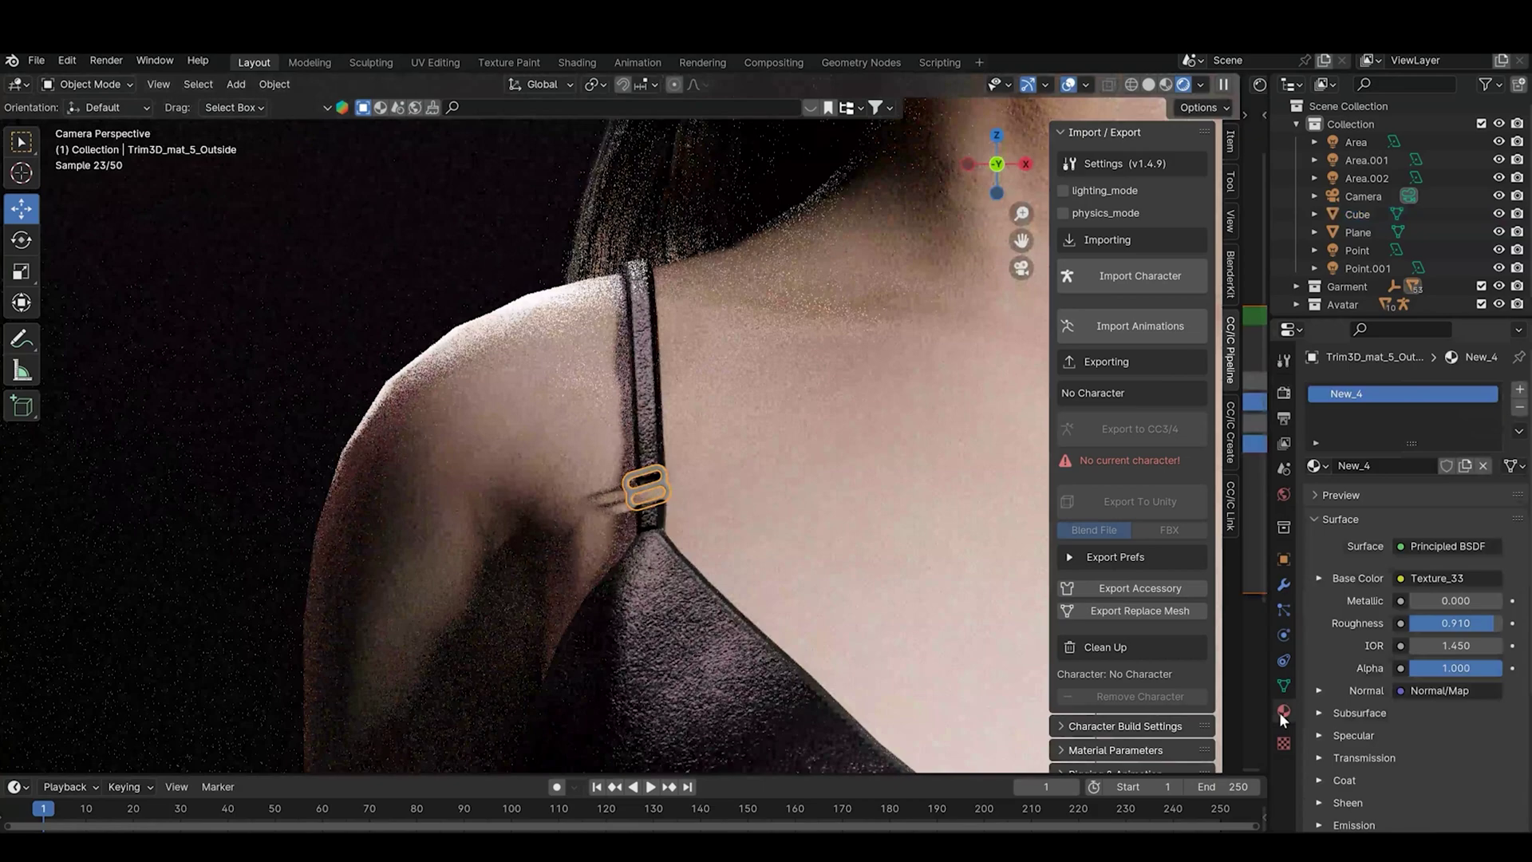
{"action": "left_click", "coordinate": [1482, 465]}
{"action": "left_click", "coordinate": [1348, 462]}
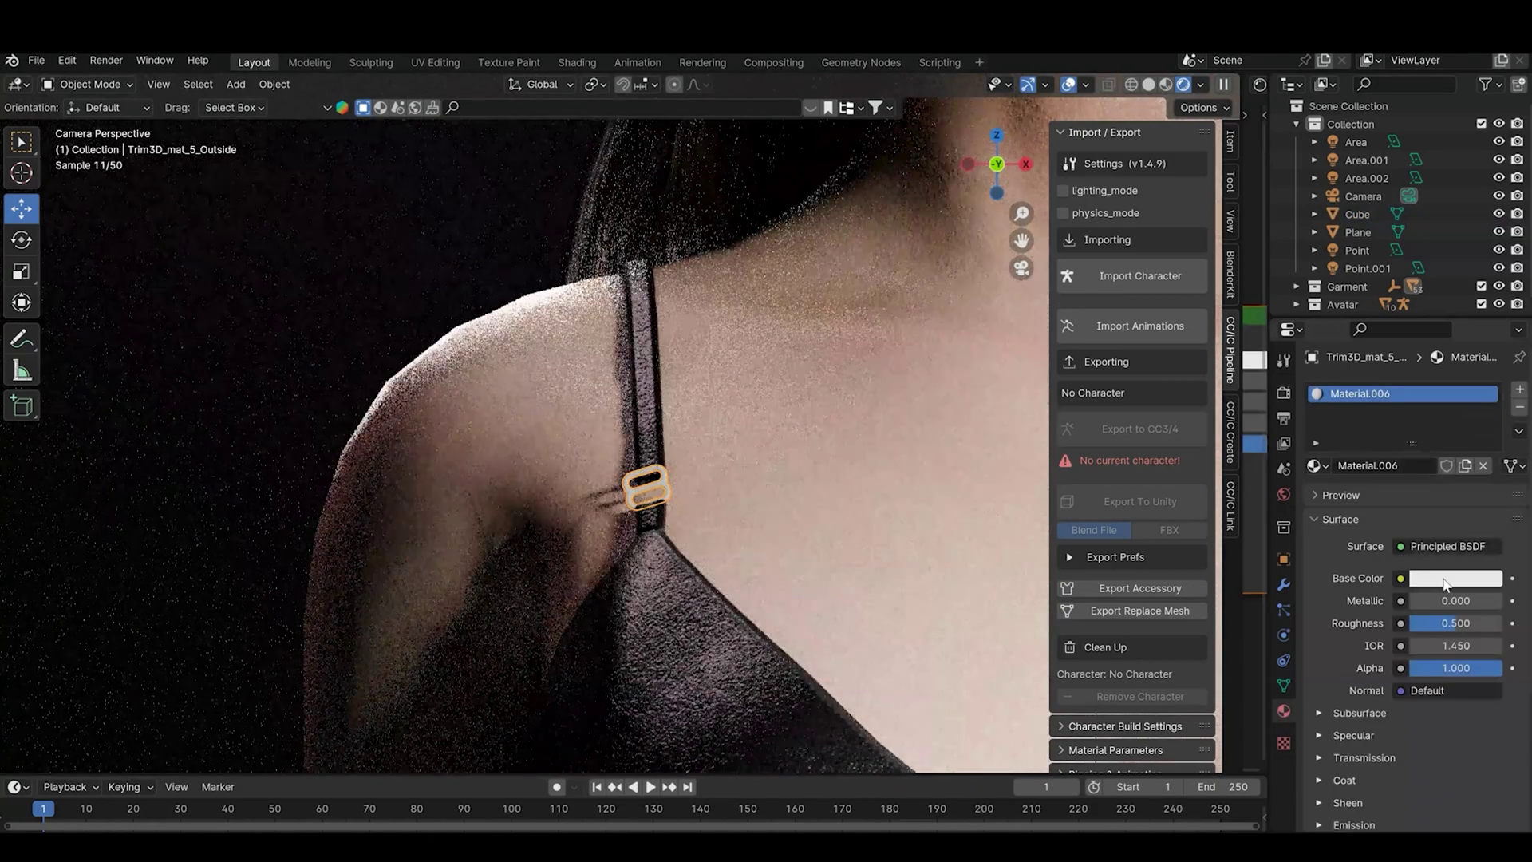
{"action": "left_click", "coordinate": [1446, 579]}
{"action": "left_click_drag", "start_coordinate": [1483, 392], "coordinate": [1482, 406]}
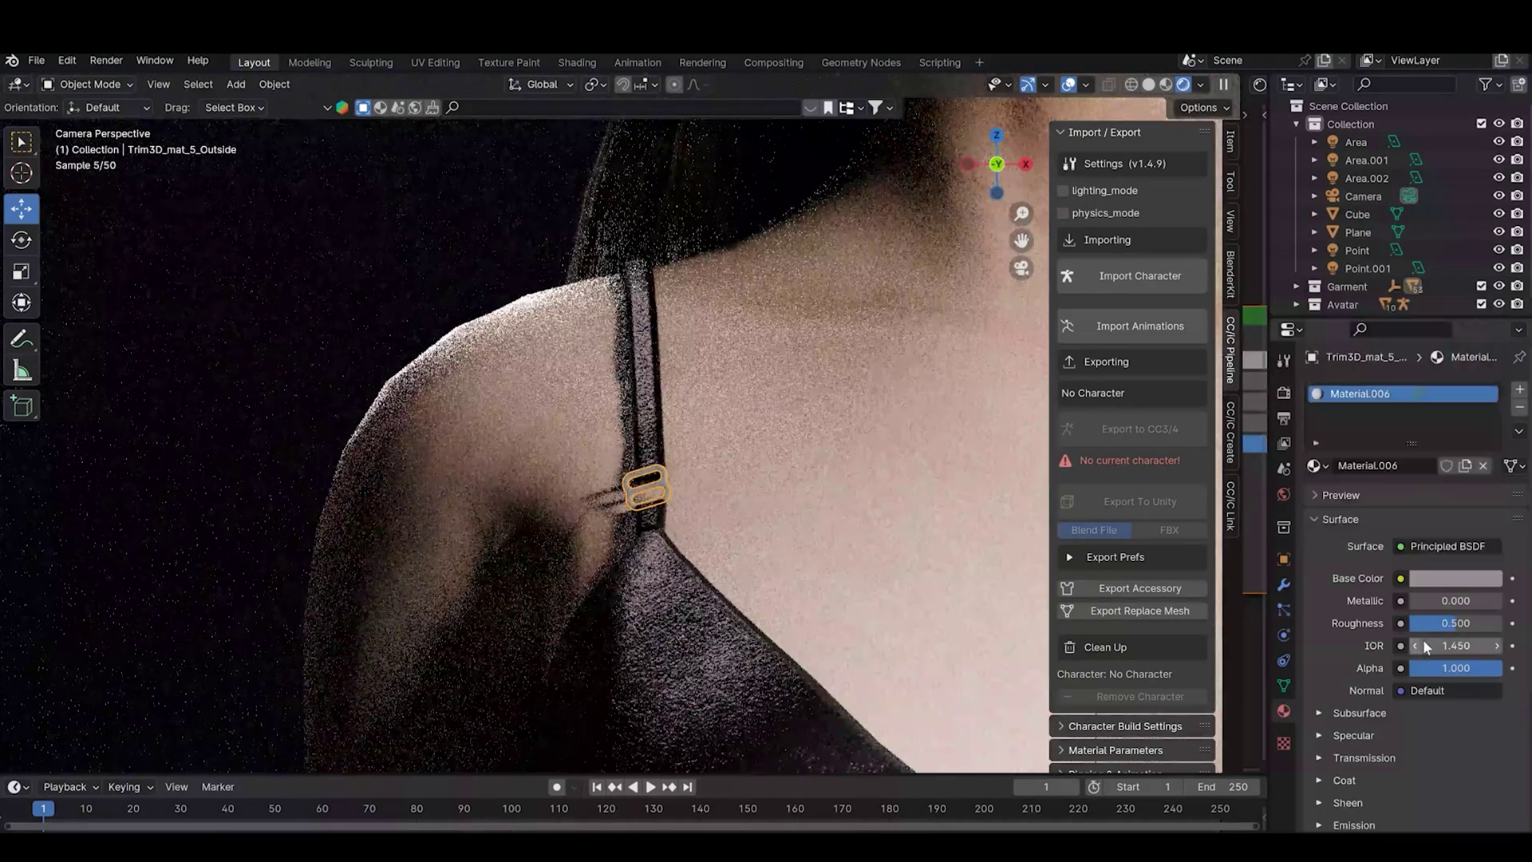
{"action": "left_click_drag", "start_coordinate": [1436, 623], "coordinate": [1414, 623]}
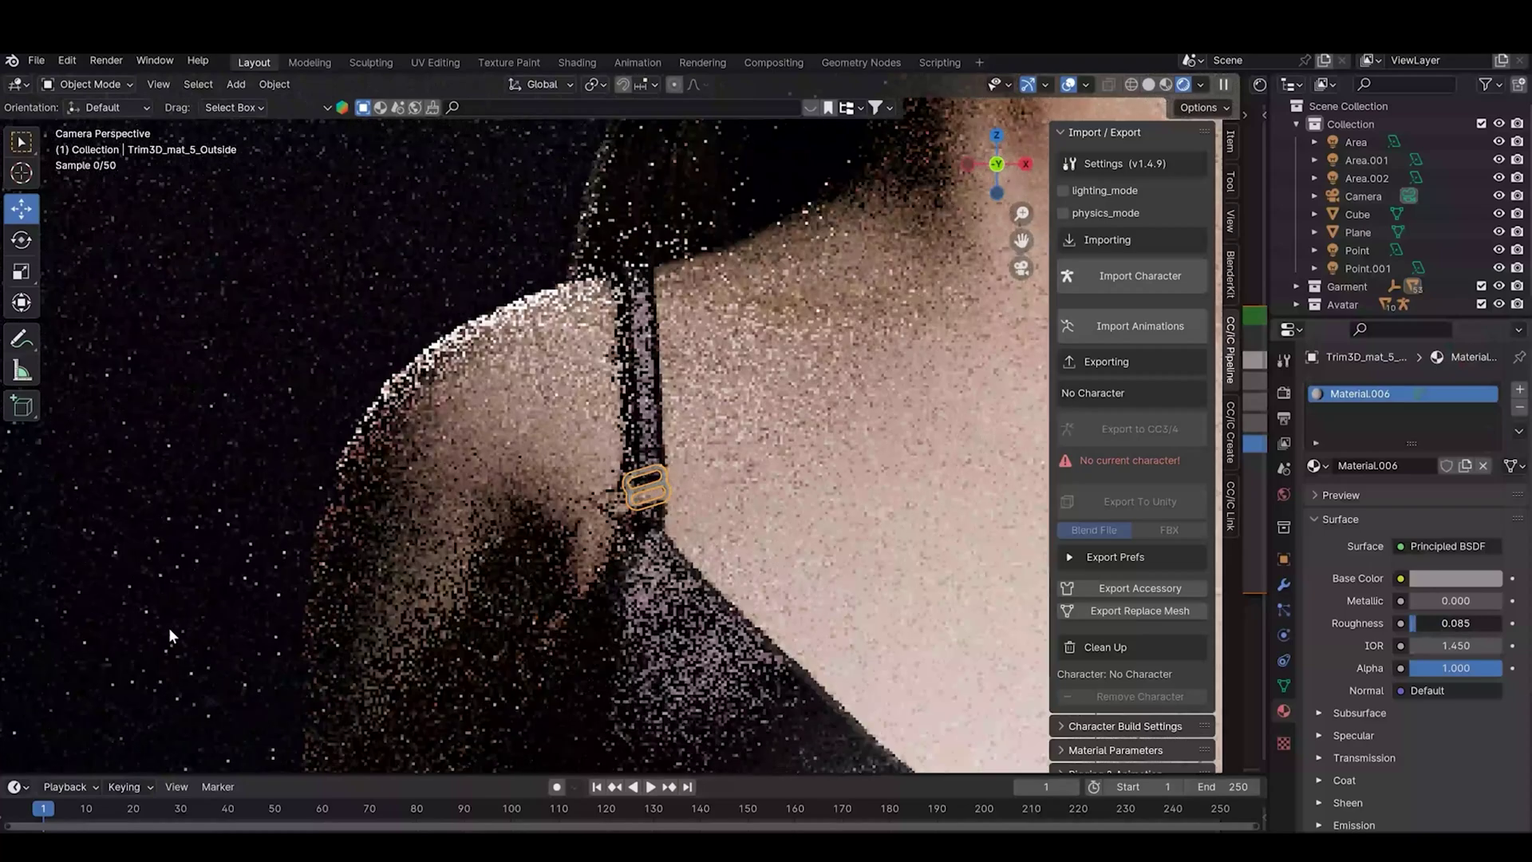
- Switch the buckle's surface shader to Glossy BSDF with a grey 0.306 colour
{"action": "left_click", "coordinate": [1319, 758]}
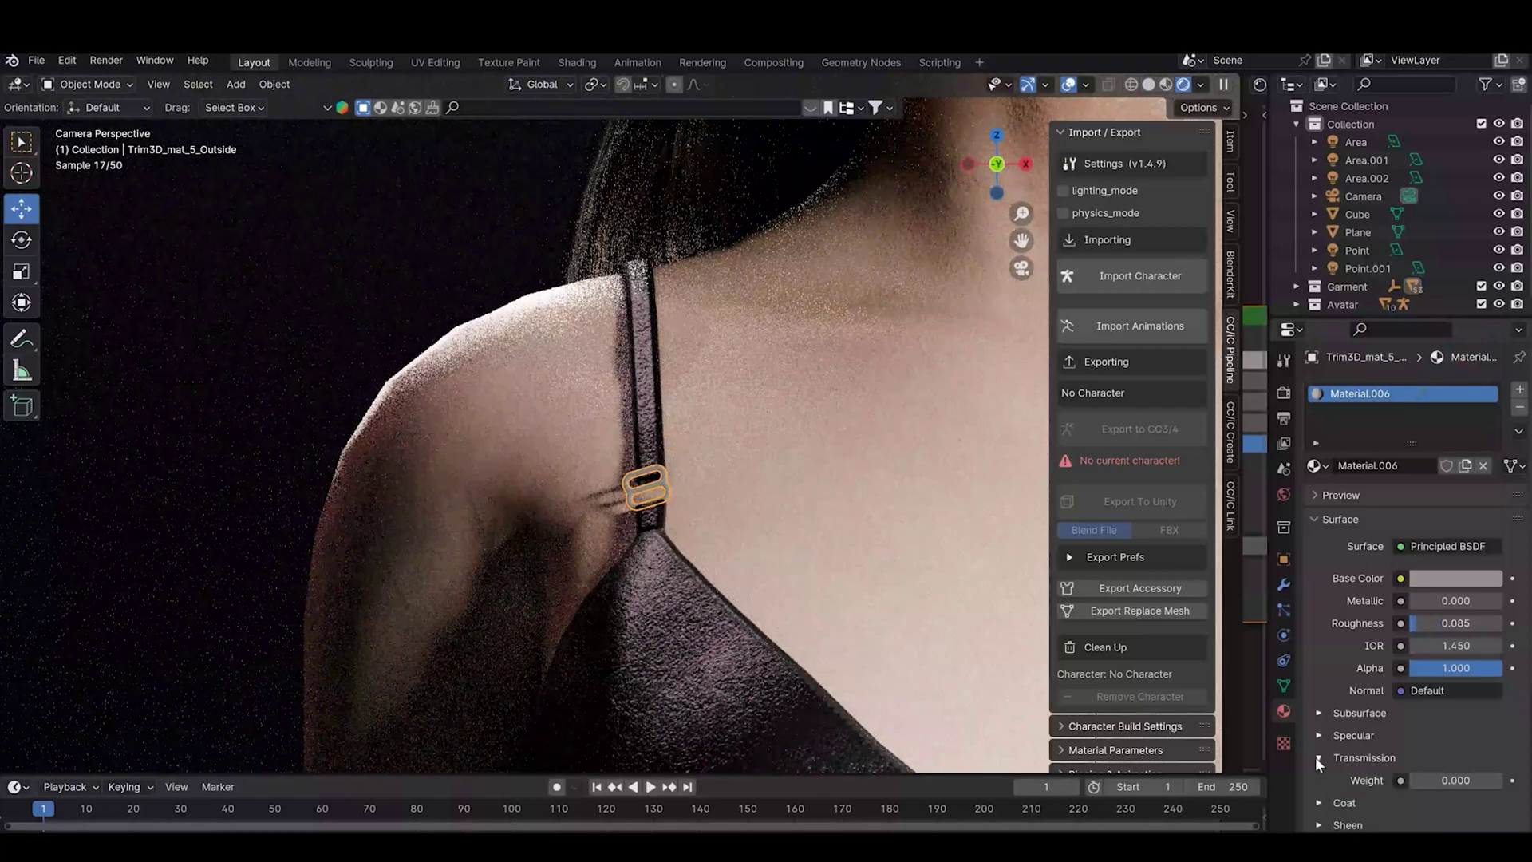
{"action": "left_click", "coordinate": [1428, 546]}
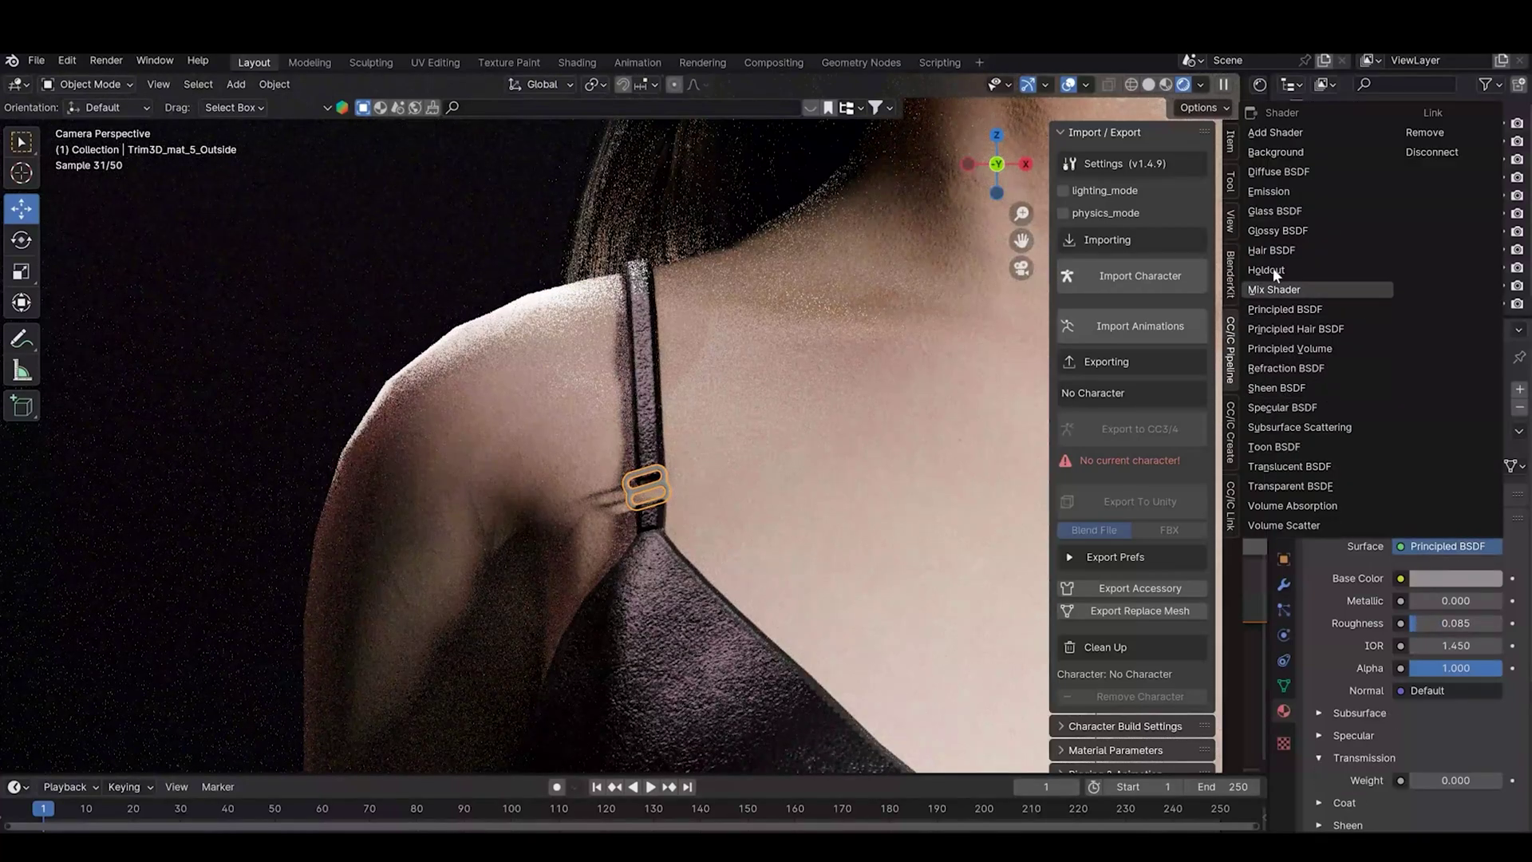
{"action": "left_click", "coordinate": [1276, 230]}
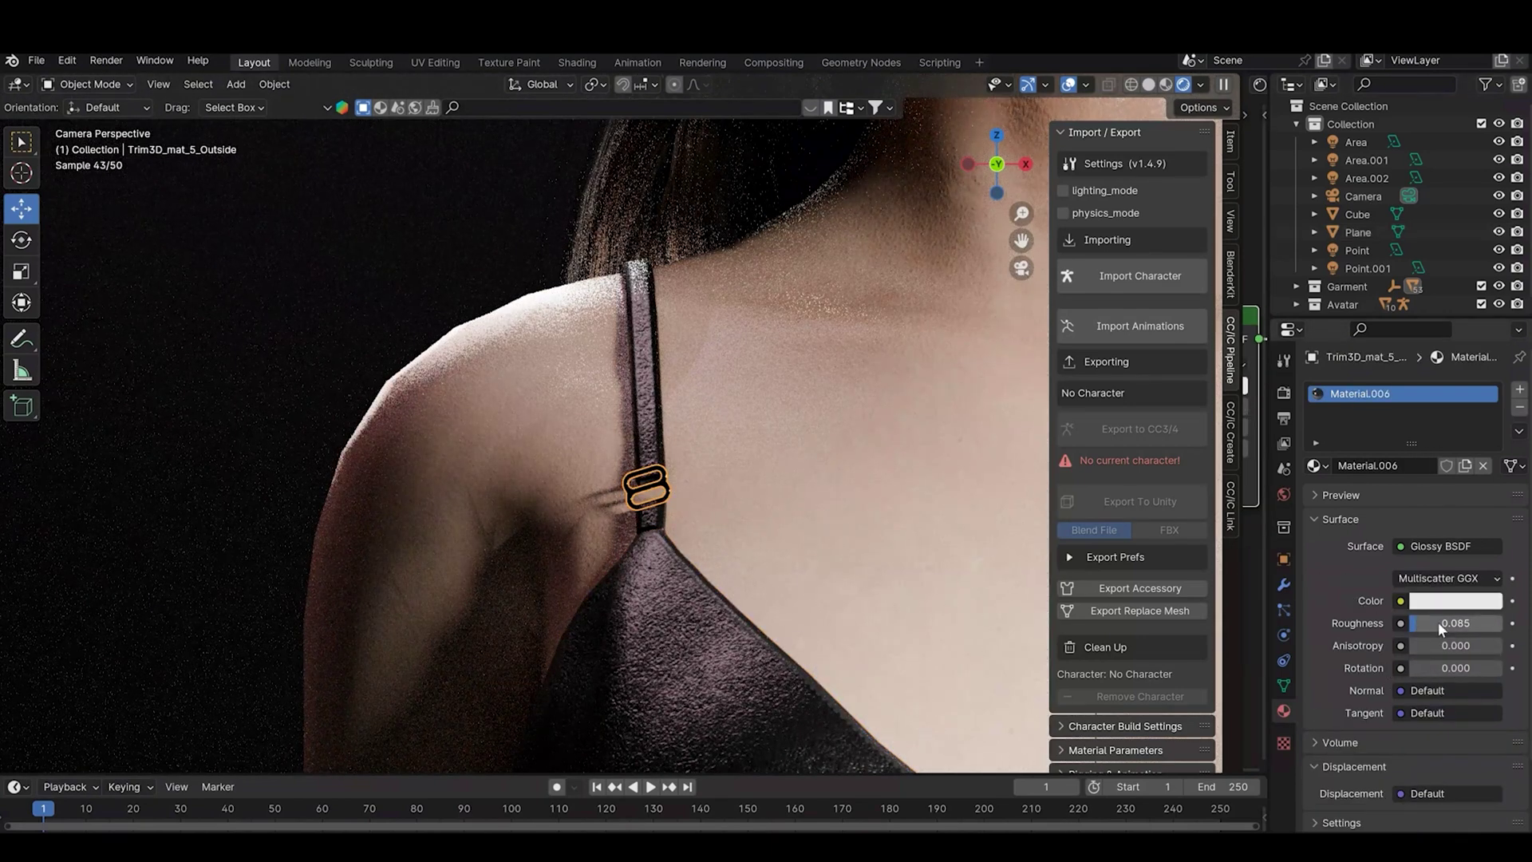
{"action": "scroll", "coordinate": [1404, 654], "scroll_direction": "down", "scroll_amount": 2}
{"action": "left_click", "coordinate": [1452, 564]}
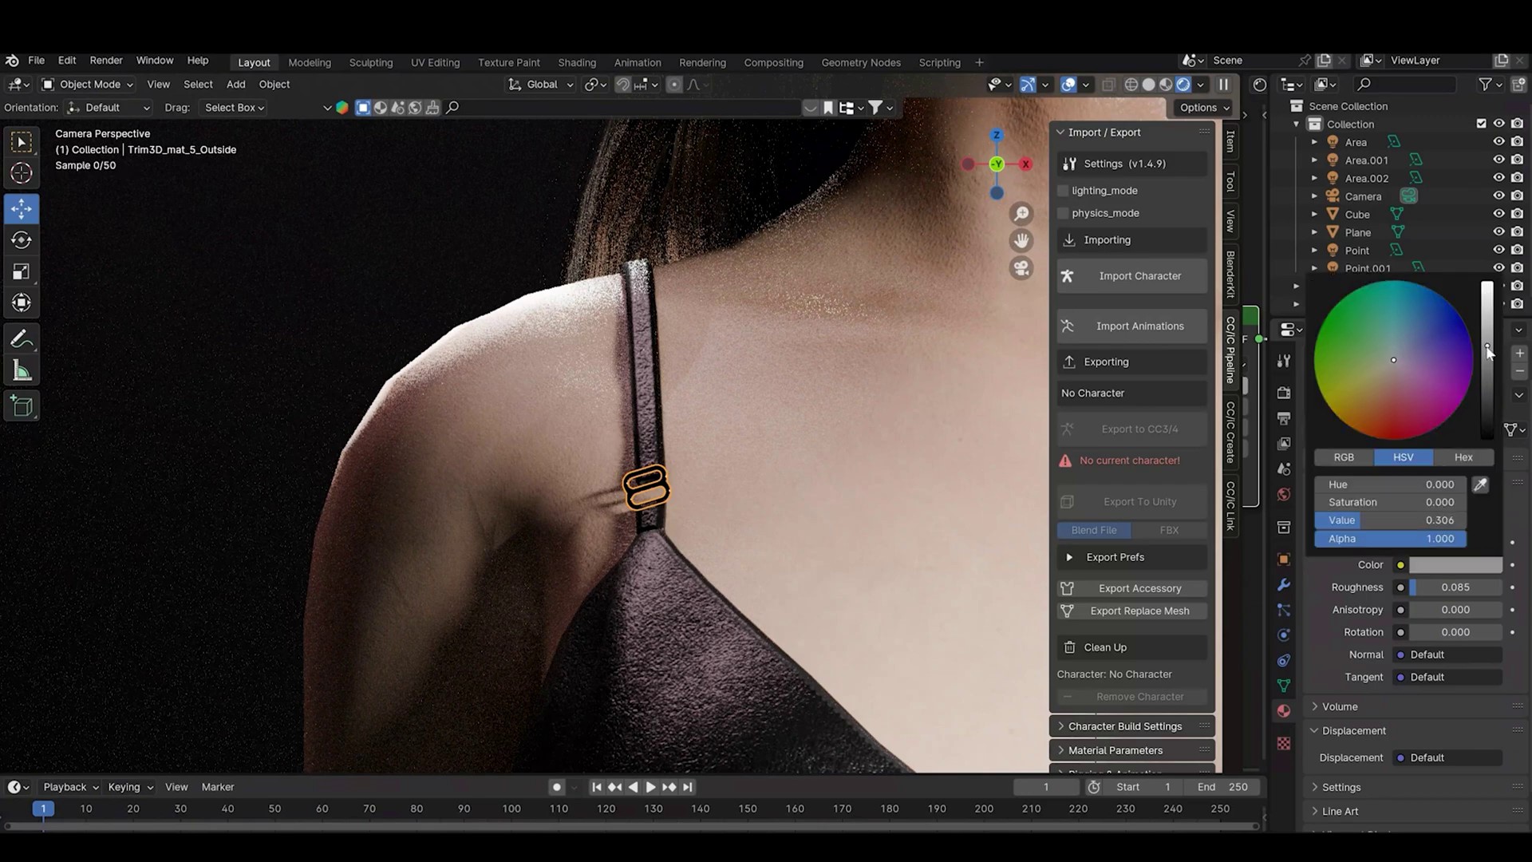
{"action": "scroll", "coordinate": [1334, 669], "scroll_direction": "down", "scroll_amount": 1}
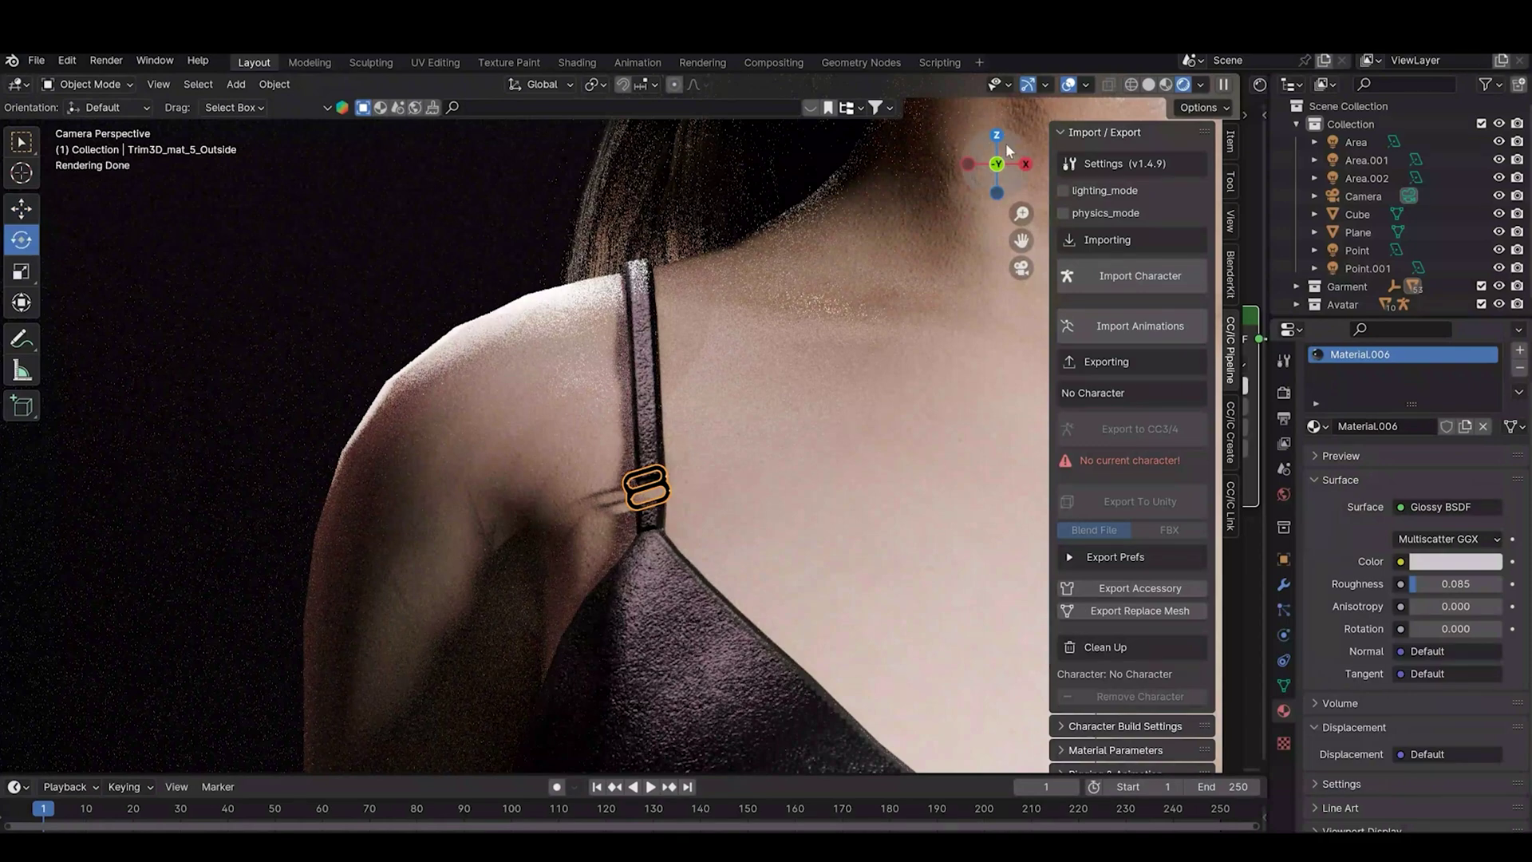
- Set the buckle's origin to its geometry and tilt it about 8° around Y
{"action": "right_click", "coordinate": [637, 432]}
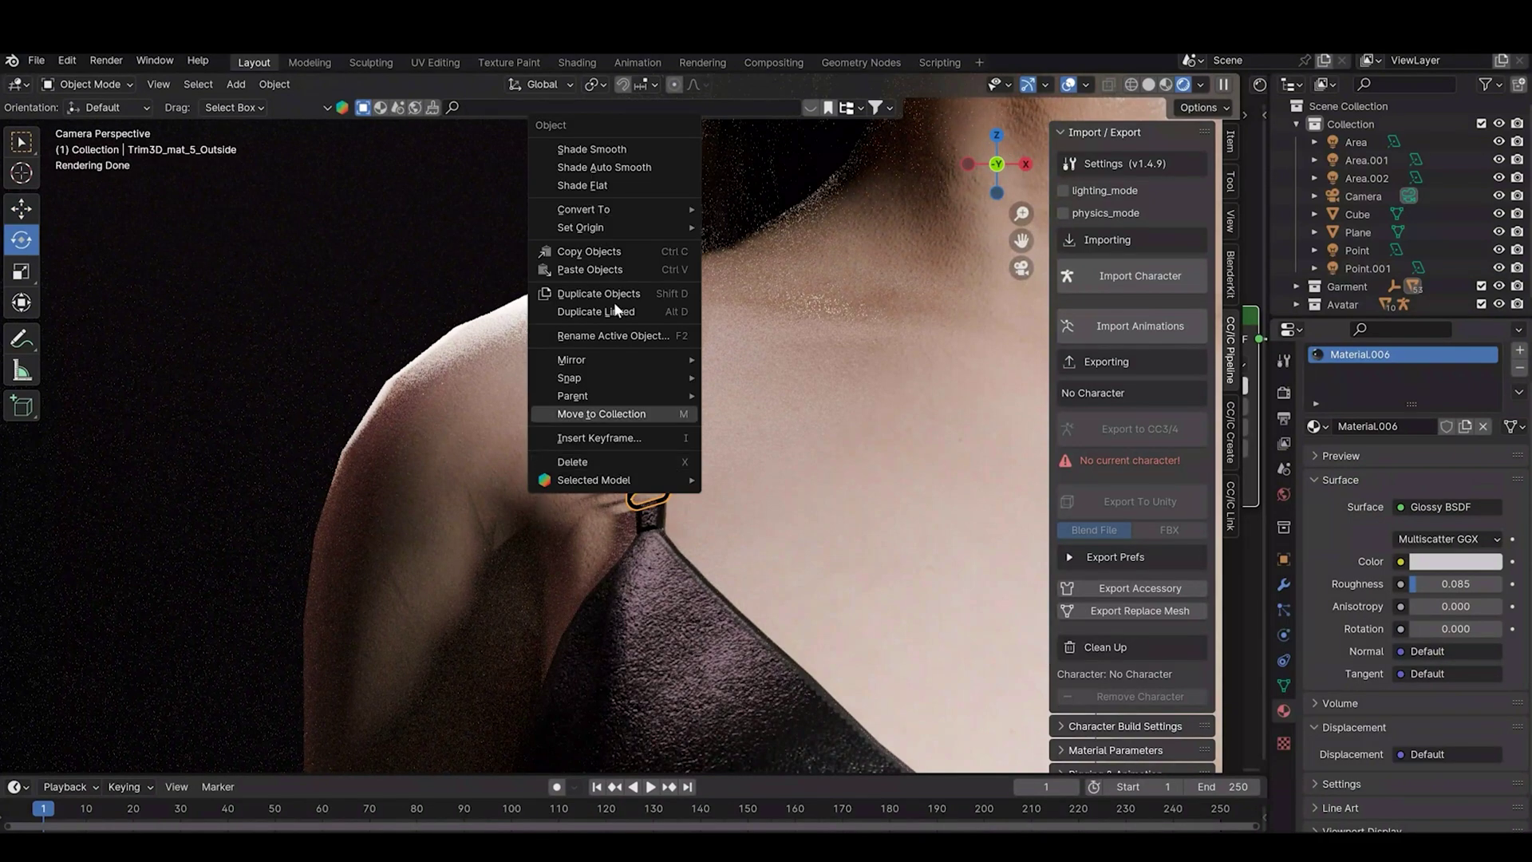
{"action": "mouse_move", "coordinate": [638, 226]}
{"action": "left_click", "coordinate": [756, 252]}
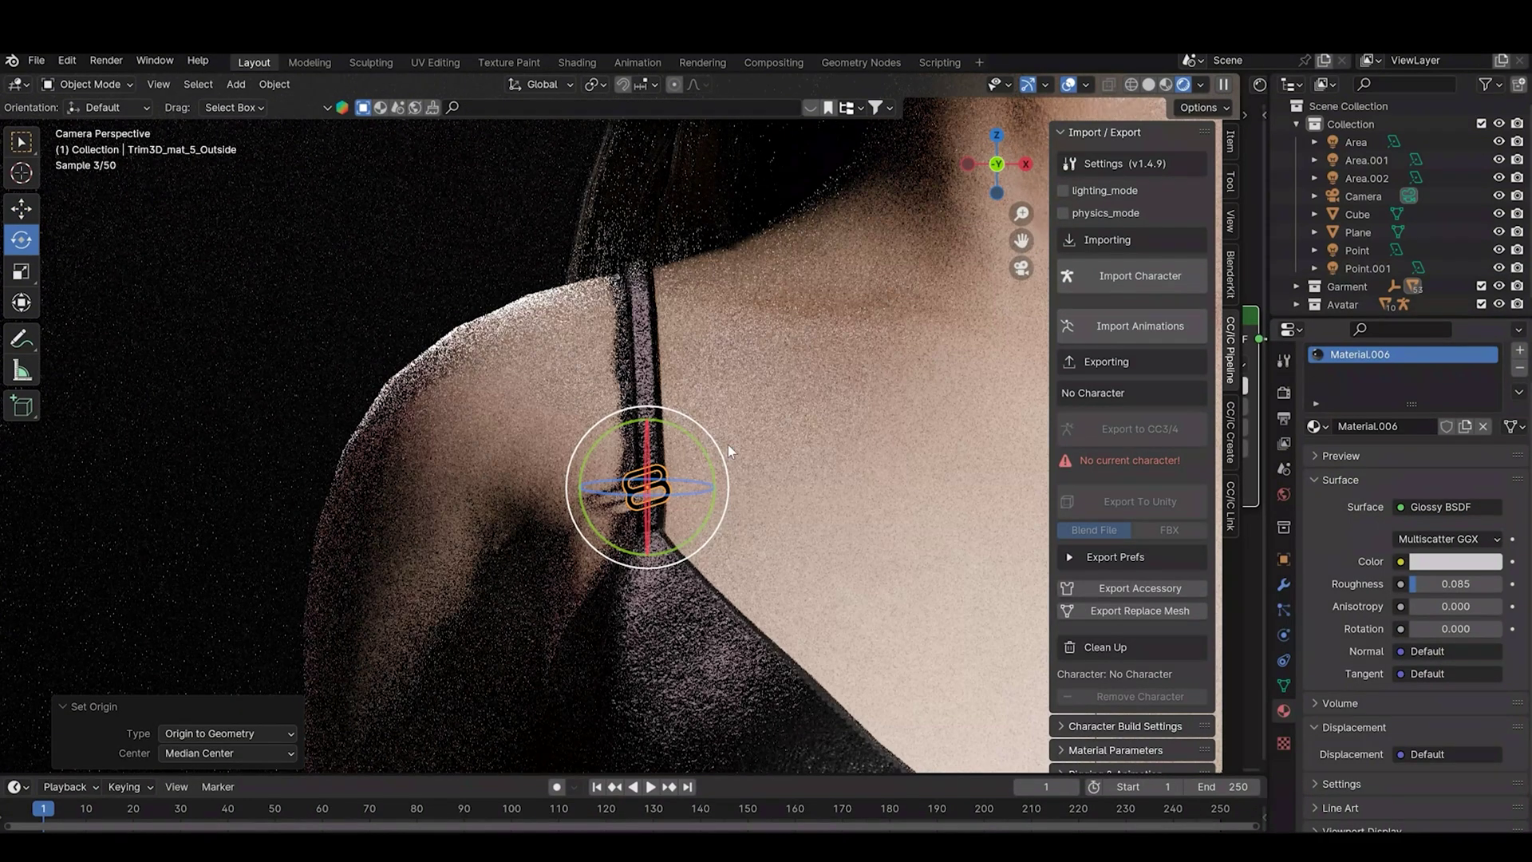
{"action": "left_click_drag", "start_coordinate": [702, 441], "coordinate": [705, 458]}
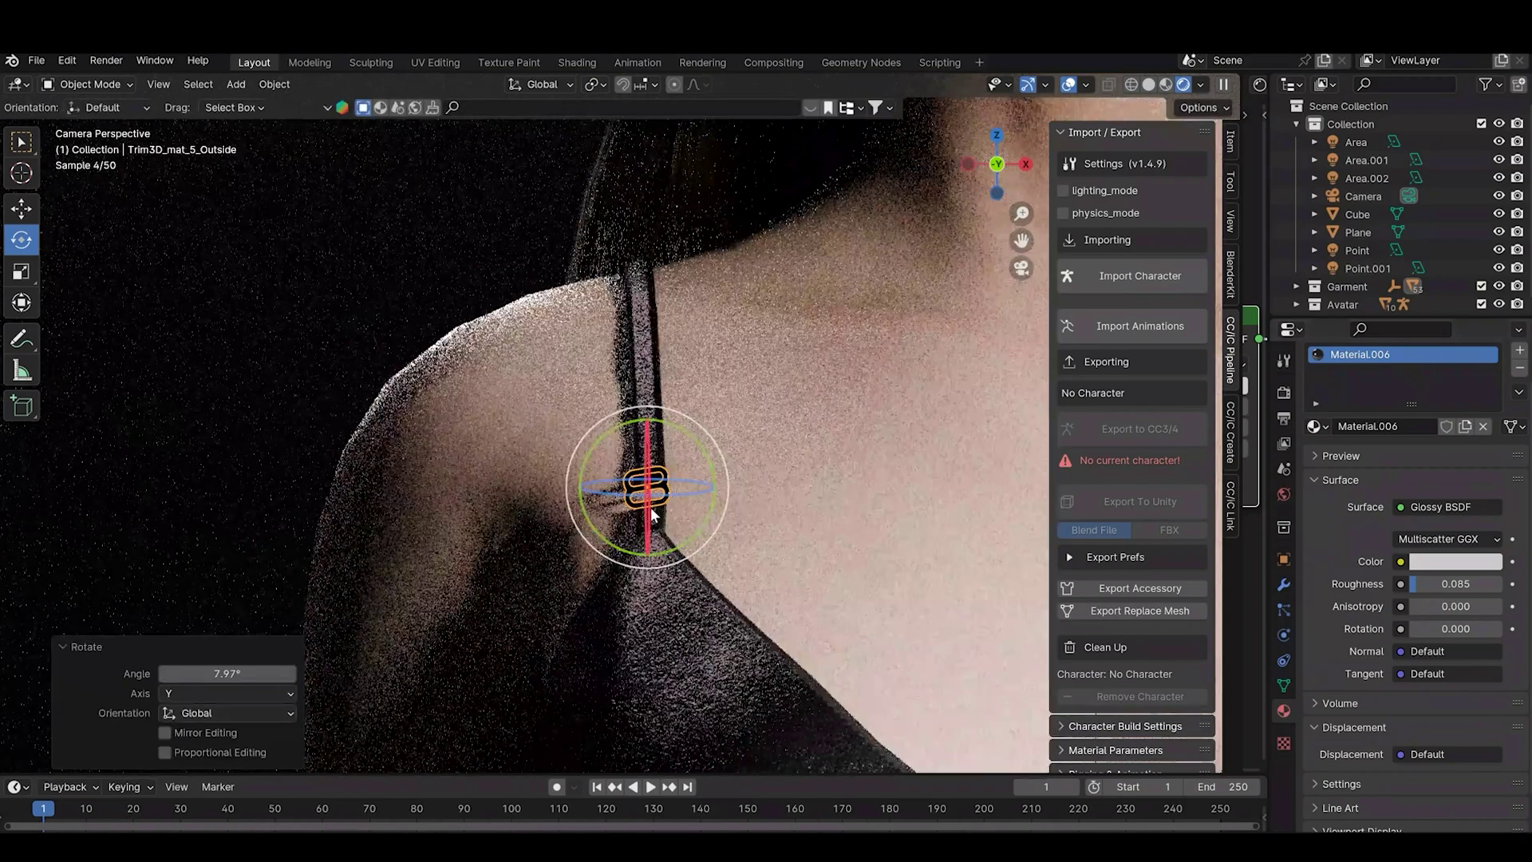
- From a side view of the shoulder, rotate the buckle about -32° around X
{"action": "key", "text": "KP_0"}
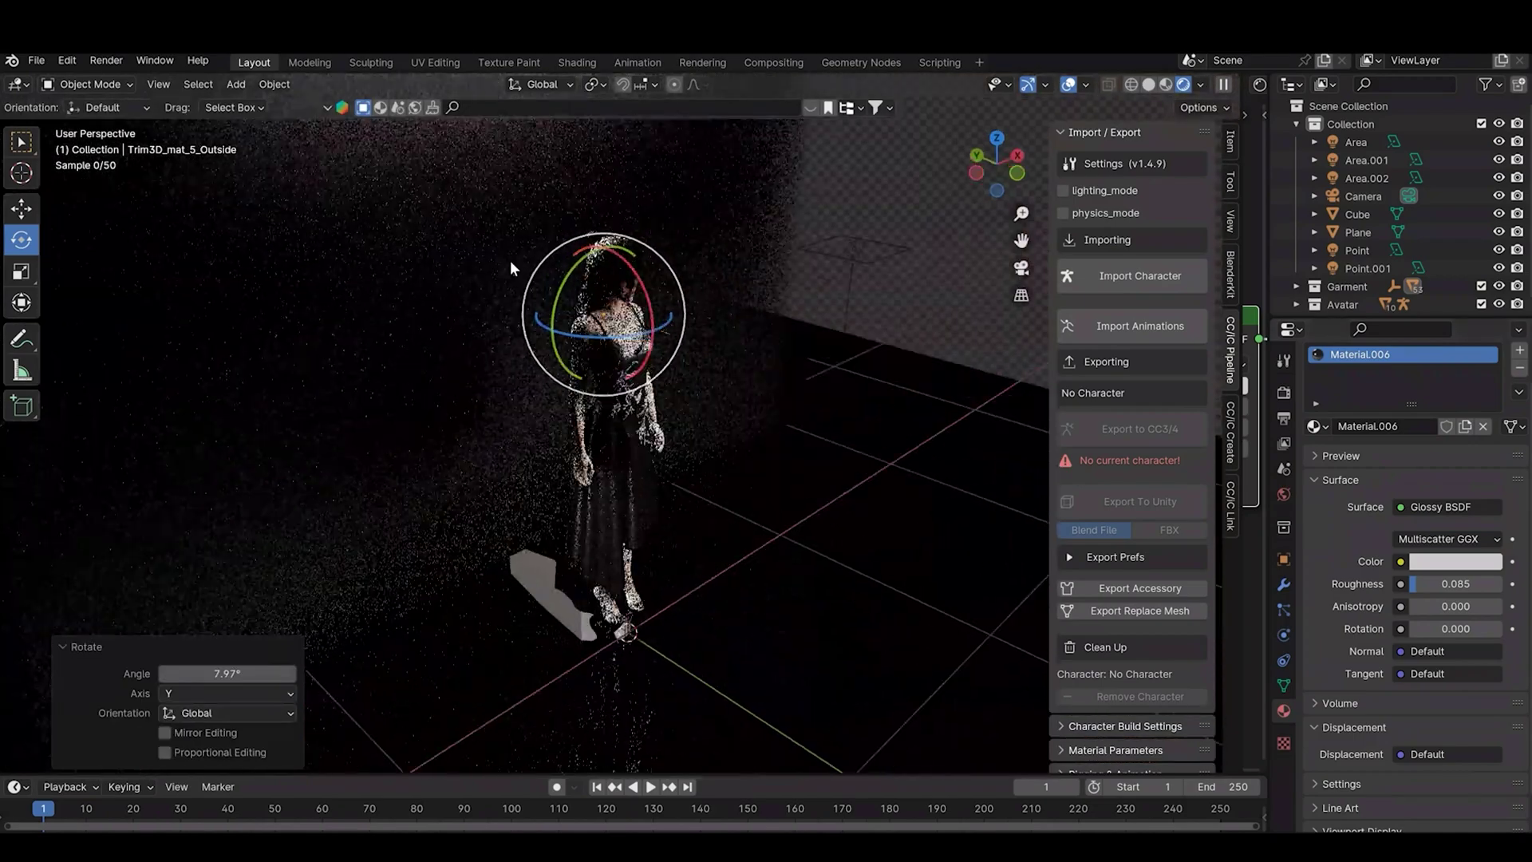
{"action": "scroll", "coordinate": [654, 449], "scroll_direction": "up", "scroll_amount": 6}
{"action": "middle_click_drag", "start_coordinate": [655, 448], "coordinate": [957, 471]}
{"action": "left_click", "coordinate": [980, 180]}
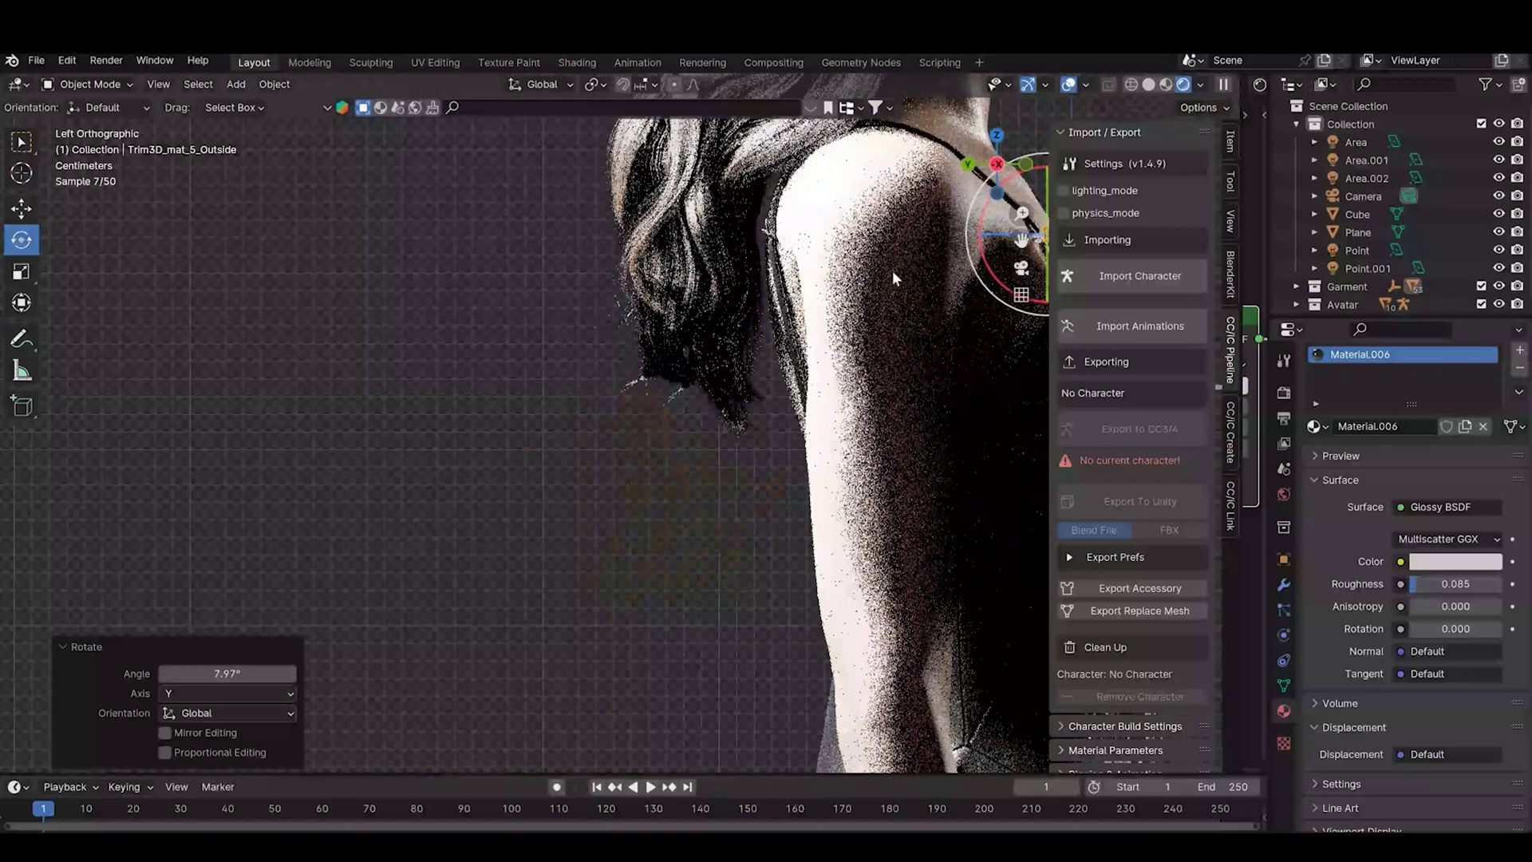
{"action": "scroll", "coordinate": [896, 274], "scroll_direction": "down", "scroll_amount": 3}
{"action": "scroll", "coordinate": [907, 351], "scroll_direction": "up", "scroll_amount": 6}
{"action": "scroll", "coordinate": [907, 375], "scroll_direction": "up", "scroll_amount": 1}
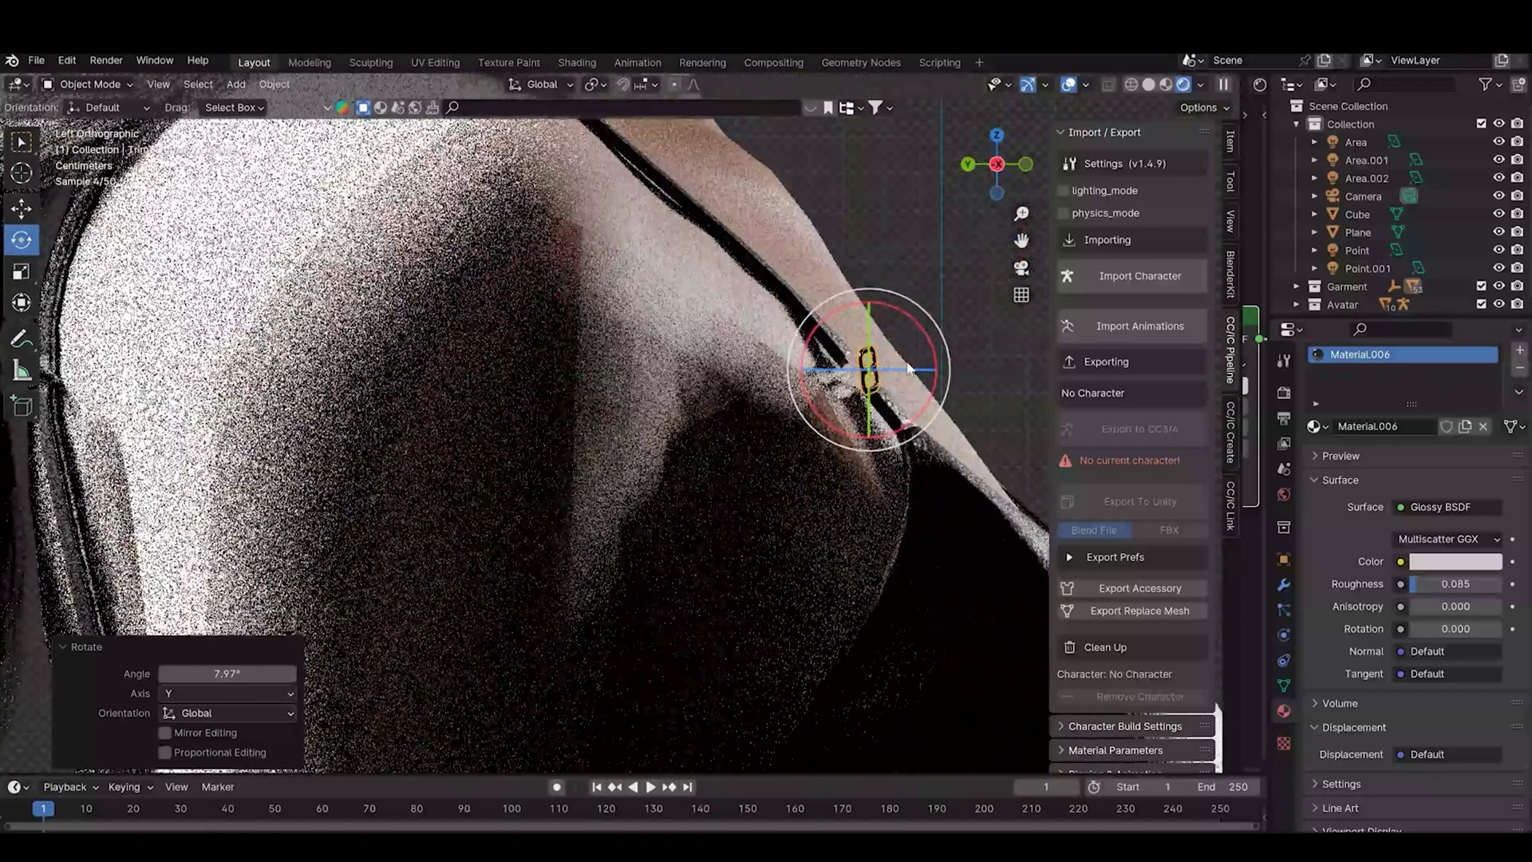
{"action": "left_click_drag", "start_coordinate": [924, 332], "coordinate": [894, 290]}
- Nudge the buckle slightly along Y and -0.001067 m down Z, checking from the front
{"action": "left_click", "coordinate": [20, 208]}
{"action": "left_click_drag", "start_coordinate": [806, 362], "coordinate": [792, 362]}
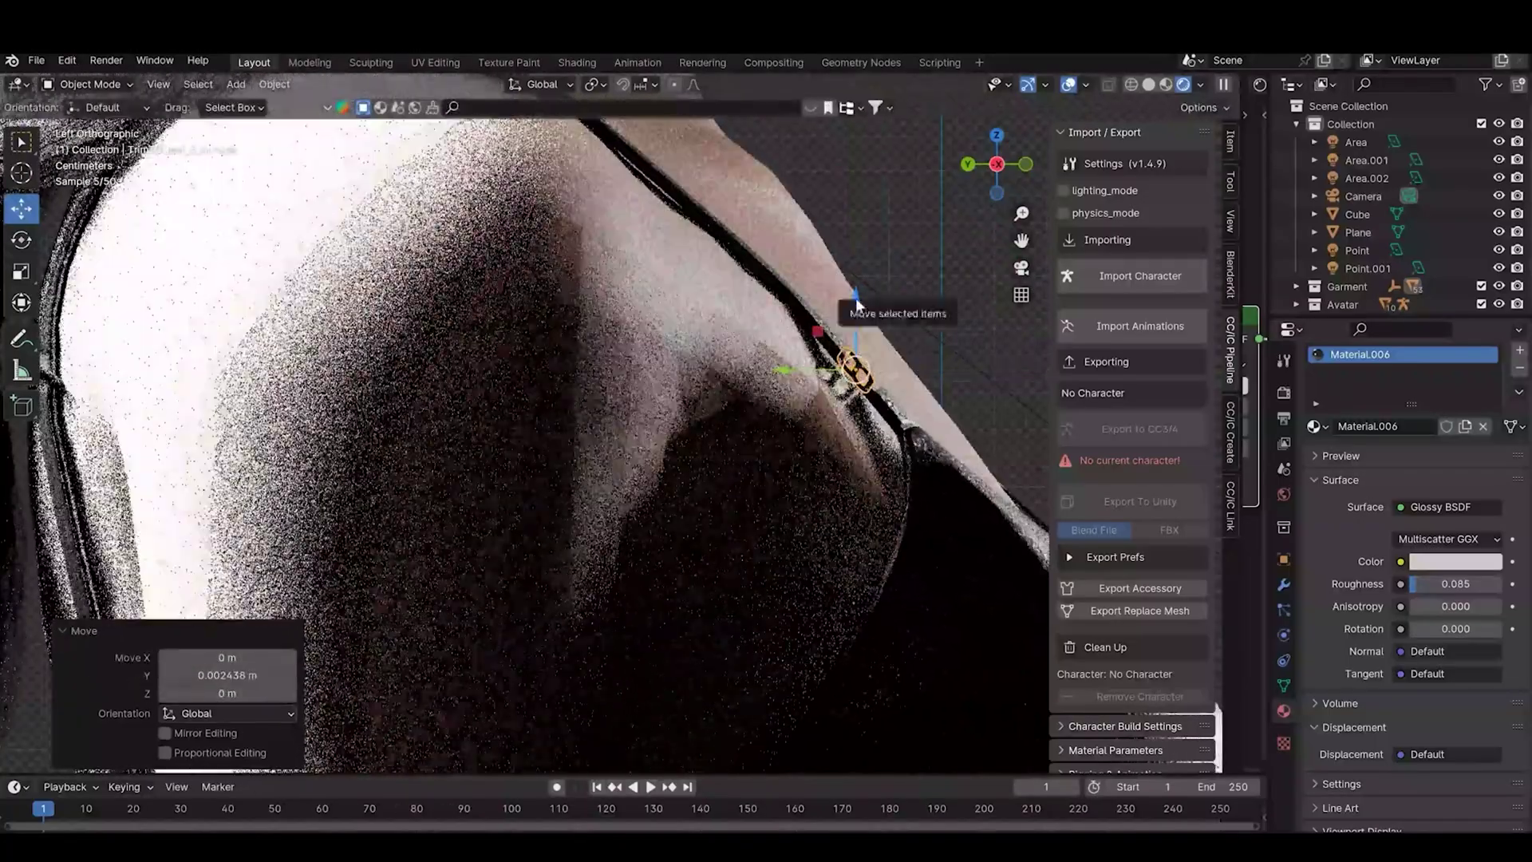
{"action": "left_click_drag", "start_coordinate": [856, 296], "coordinate": [852, 319]}
{"action": "left_click", "coordinate": [997, 164]}
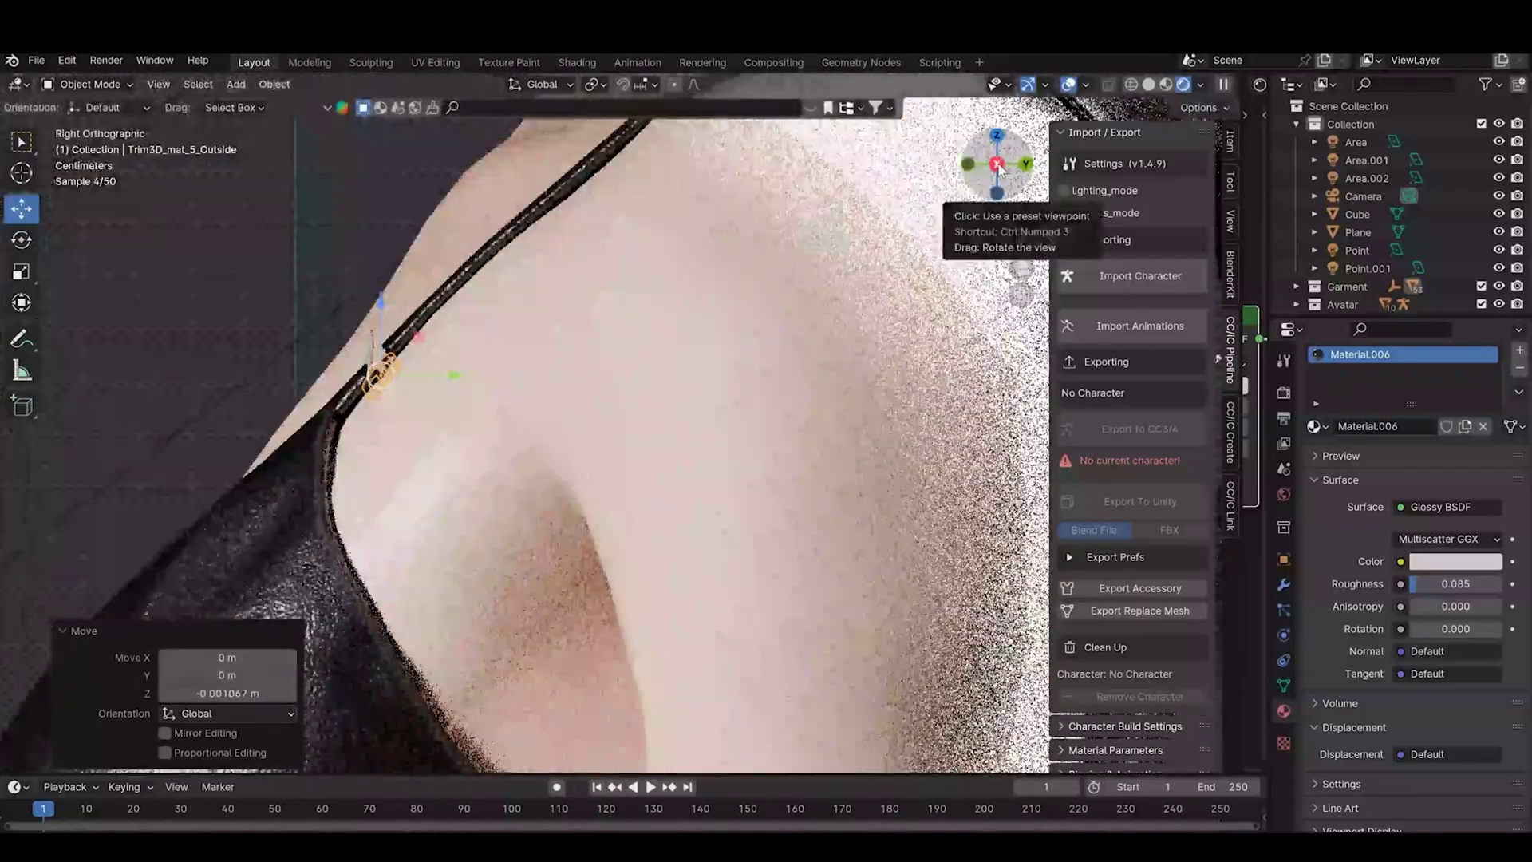
{"action": "left_click", "coordinate": [968, 164]}
{"action": "scroll", "coordinate": [479, 406], "scroll_direction": "down", "scroll_amount": 3}
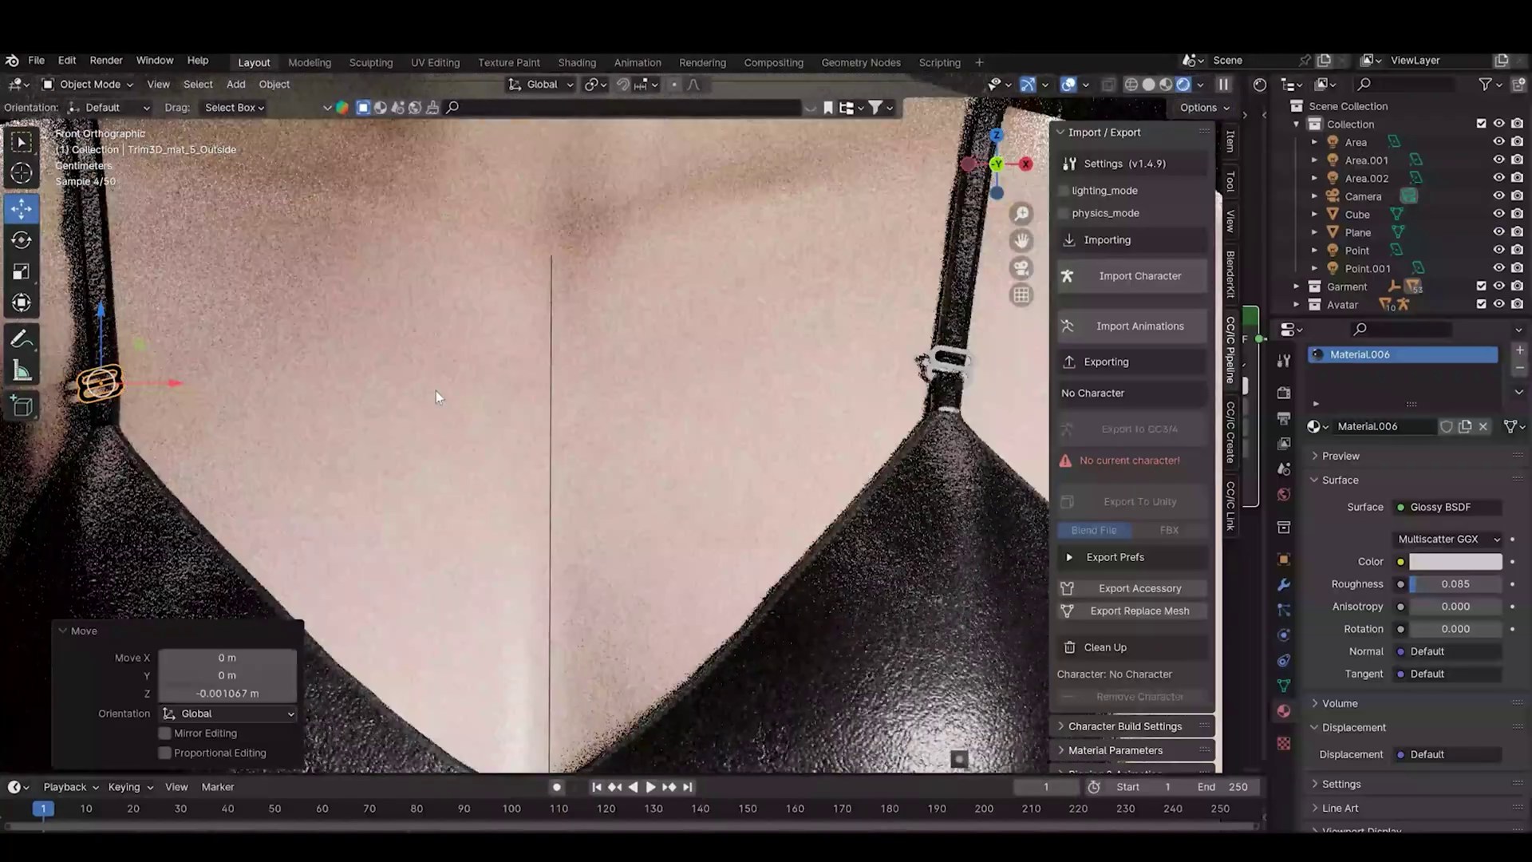
{"action": "scroll", "coordinate": [558, 471], "scroll_direction": "up", "scroll_amount": 10}
{"action": "scroll", "coordinate": [645, 474], "scroll_direction": "up", "scroll_amount": 4}
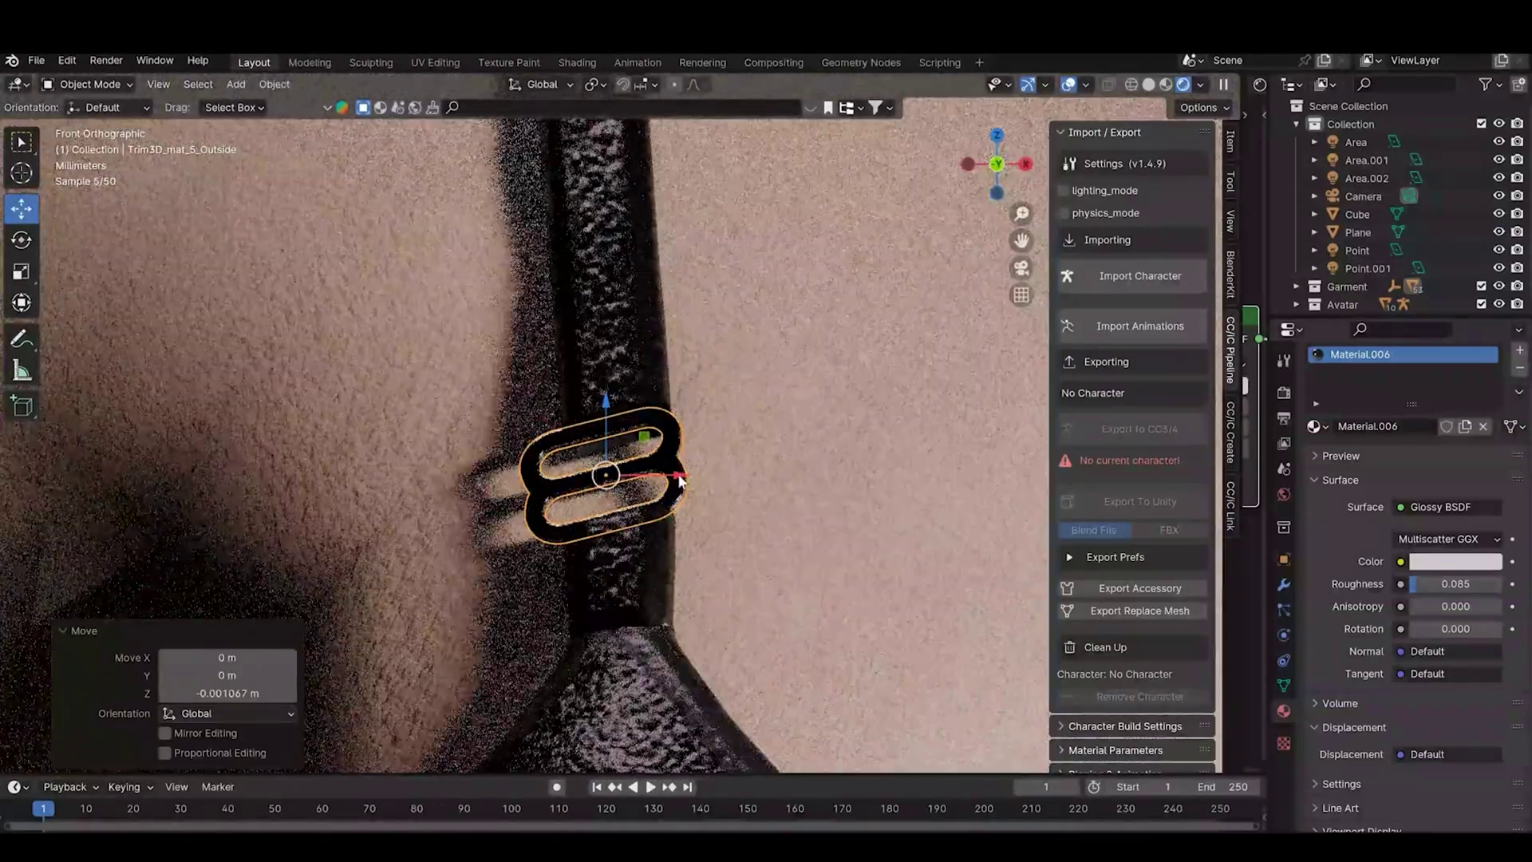
- Nudge the buckle along X and Y and tilt it a further -1.78° around X
{"action": "left_click_drag", "start_coordinate": [680, 477], "coordinate": [690, 476]}
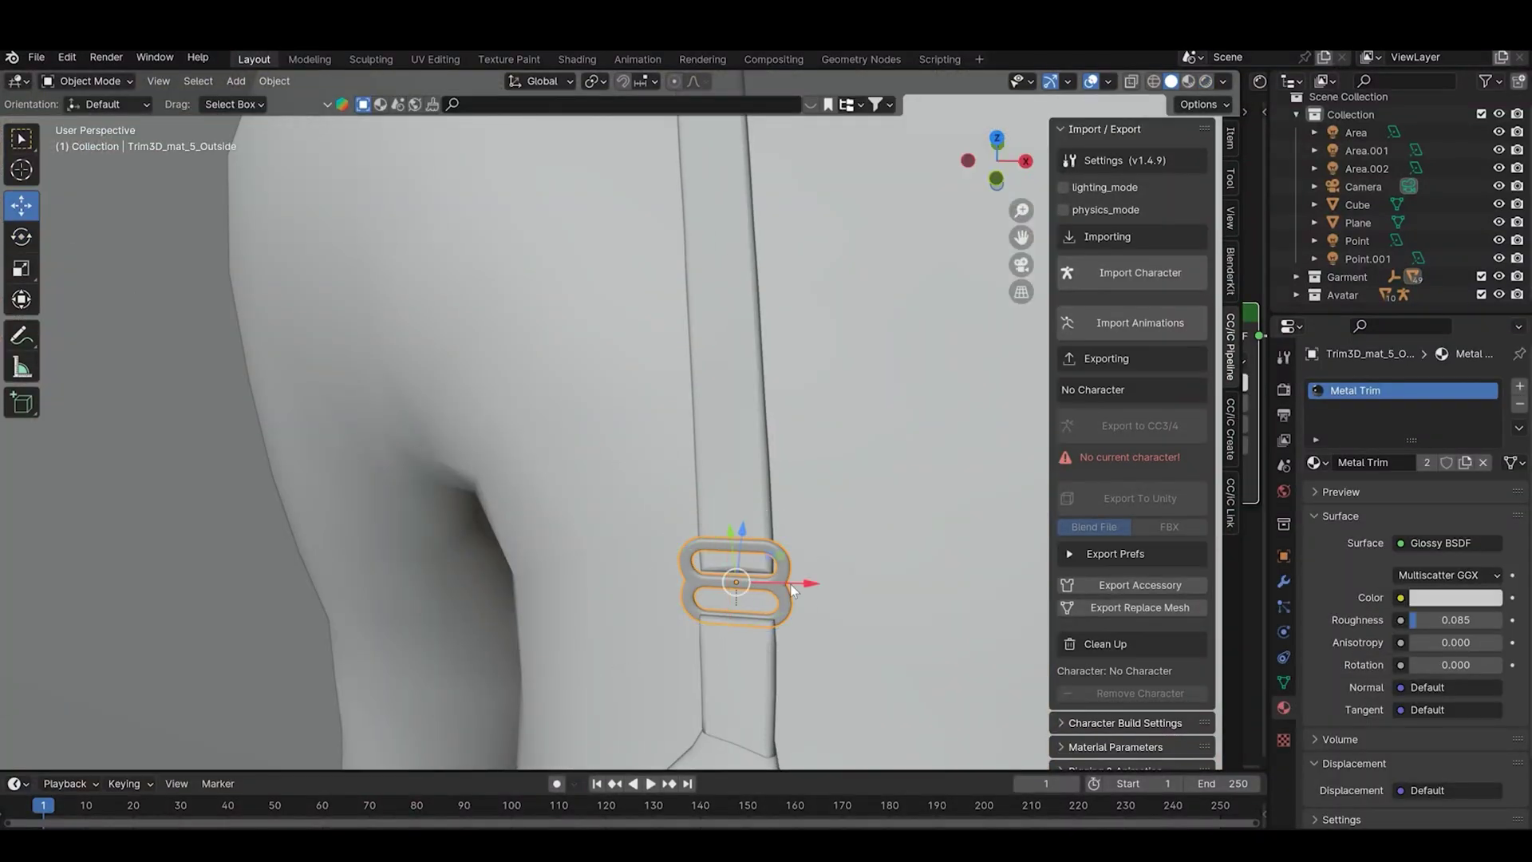
{"action": "left_click_drag", "start_coordinate": [729, 540], "coordinate": [745, 479]}
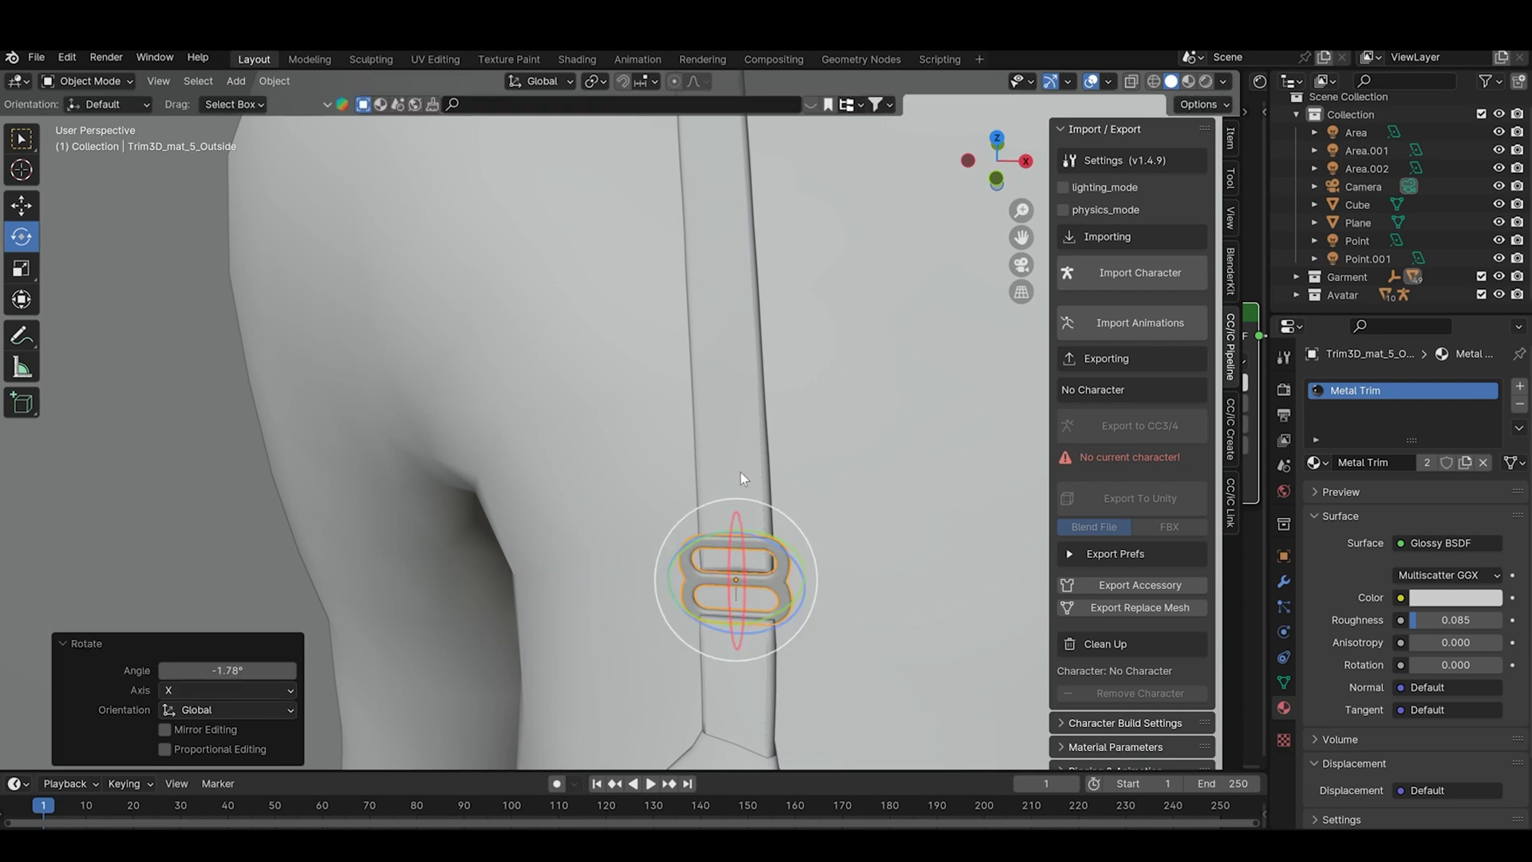
{"action": "middle_click_drag", "start_coordinate": [745, 478], "coordinate": [779, 519]}
{"action": "left_click_drag", "start_coordinate": [779, 519], "coordinate": [775, 507]}
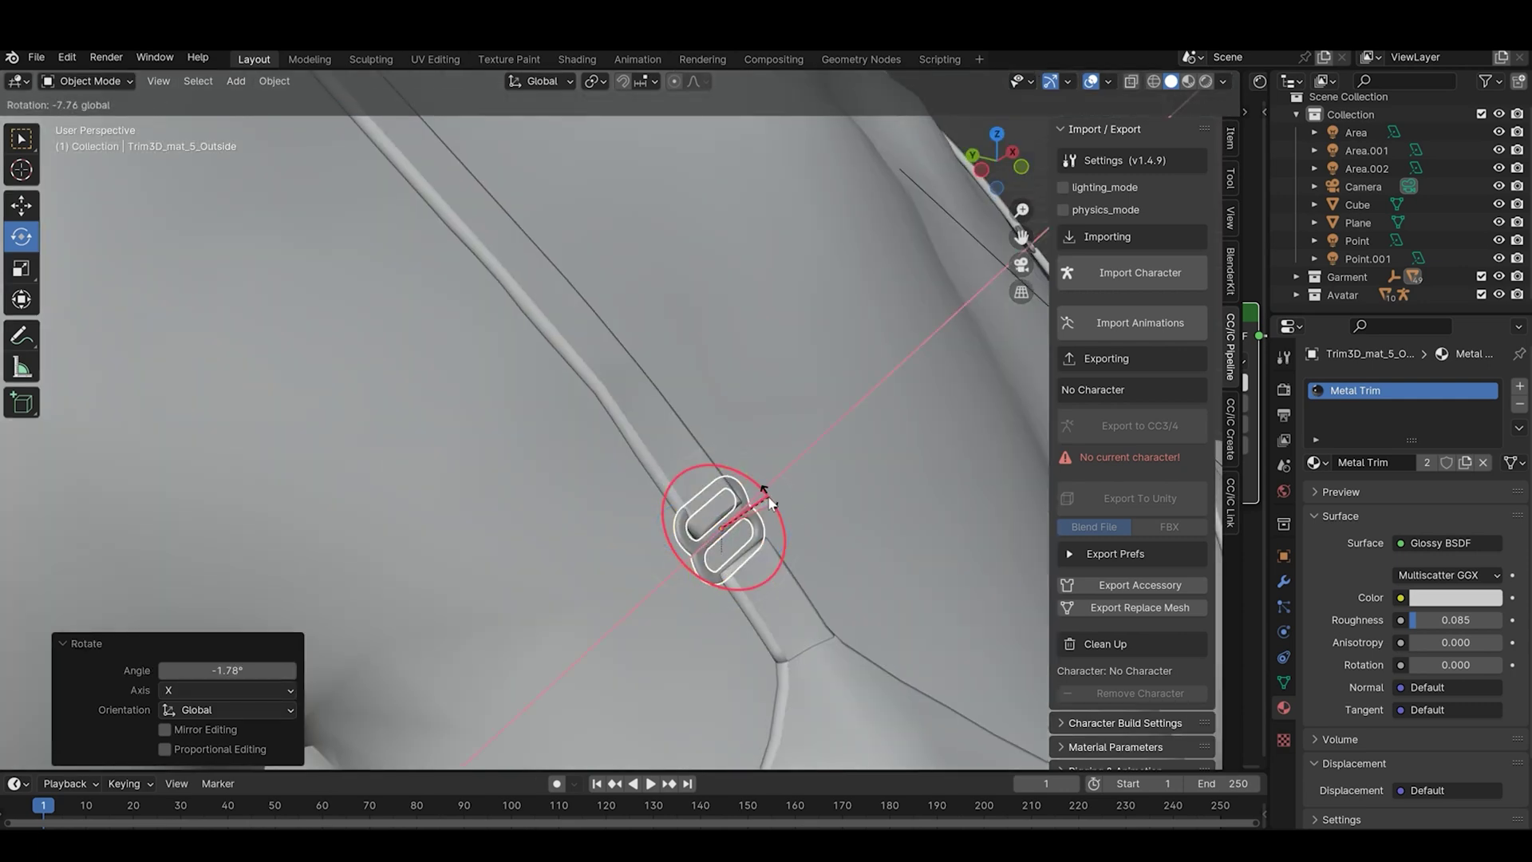
{"action": "left_click", "coordinate": [768, 500]}
{"action": "scroll", "coordinate": [798, 494], "scroll_direction": "down", "scroll_amount": 3}
- Reselect the buckle and slide it slightly along the shoulder strap
{"action": "left_click", "coordinate": [855, 471]}
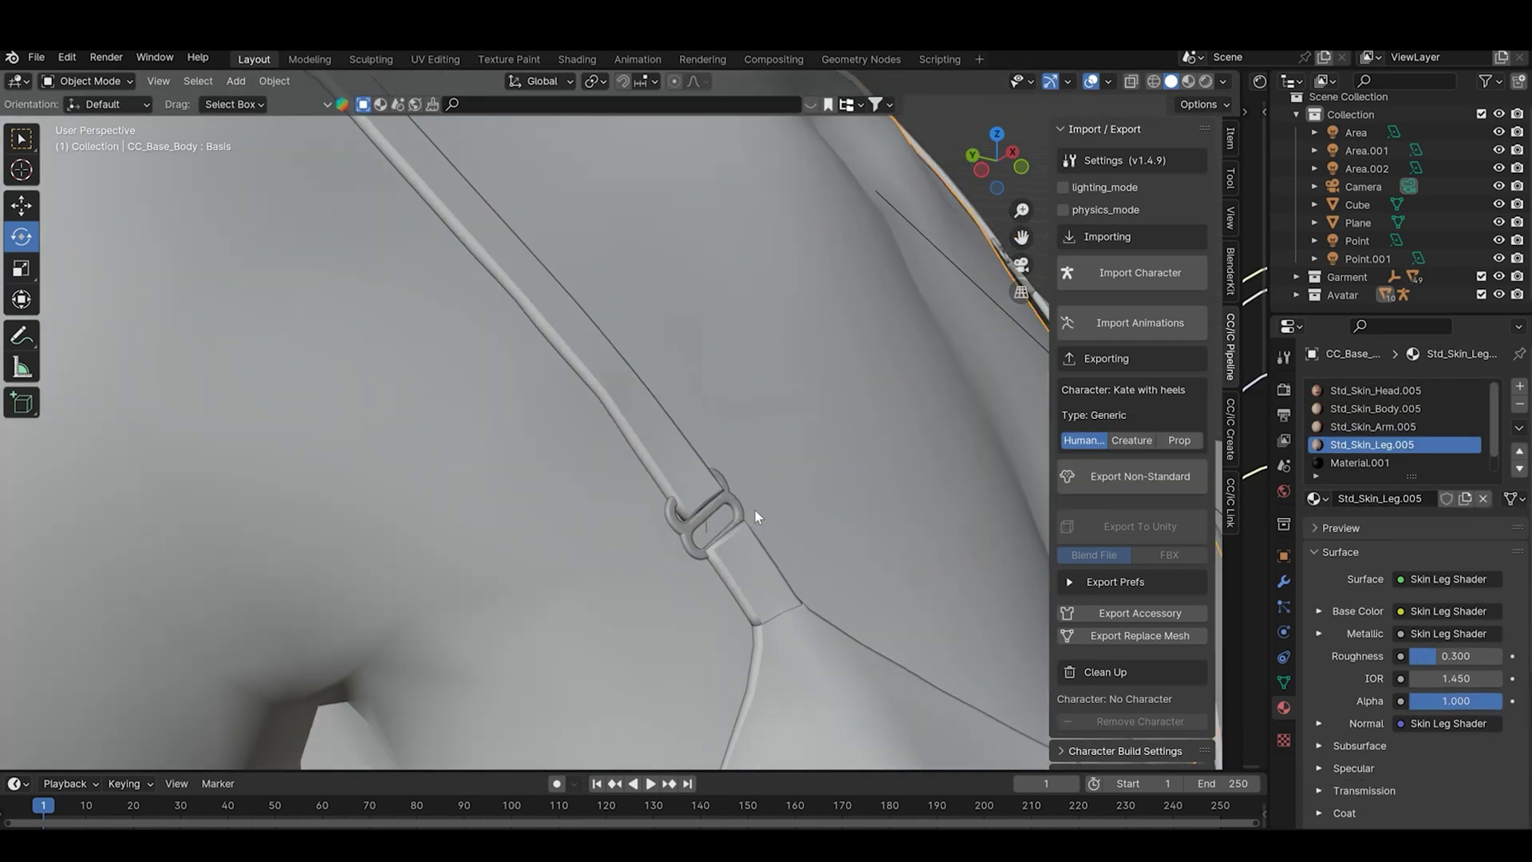
{"action": "left_click", "coordinate": [710, 511]}
{"action": "left_click", "coordinate": [710, 510]}
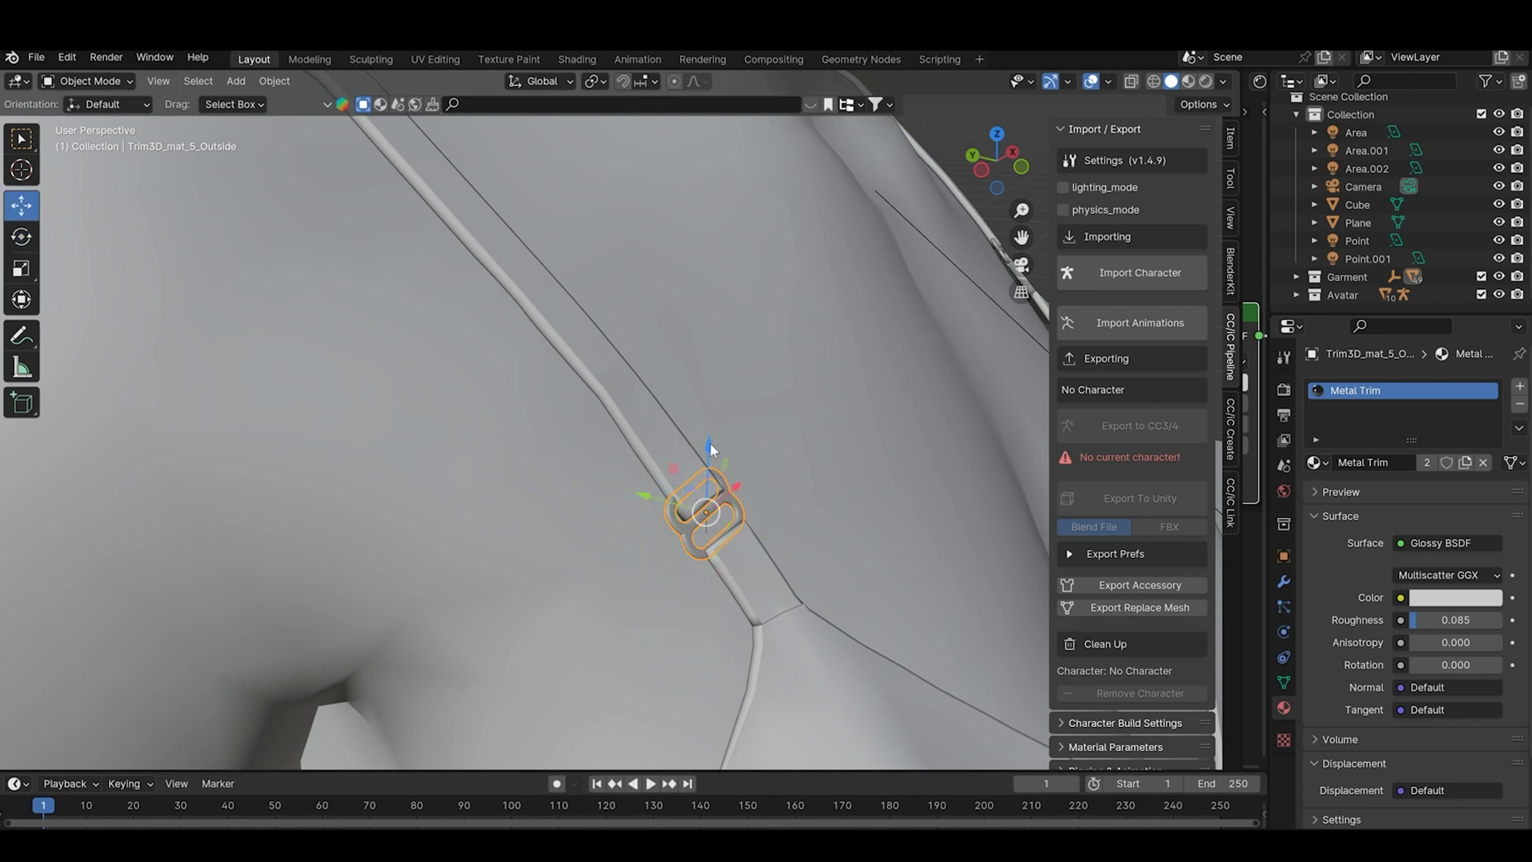
{"action": "left_click_drag", "start_coordinate": [712, 449], "coordinate": [713, 508]}
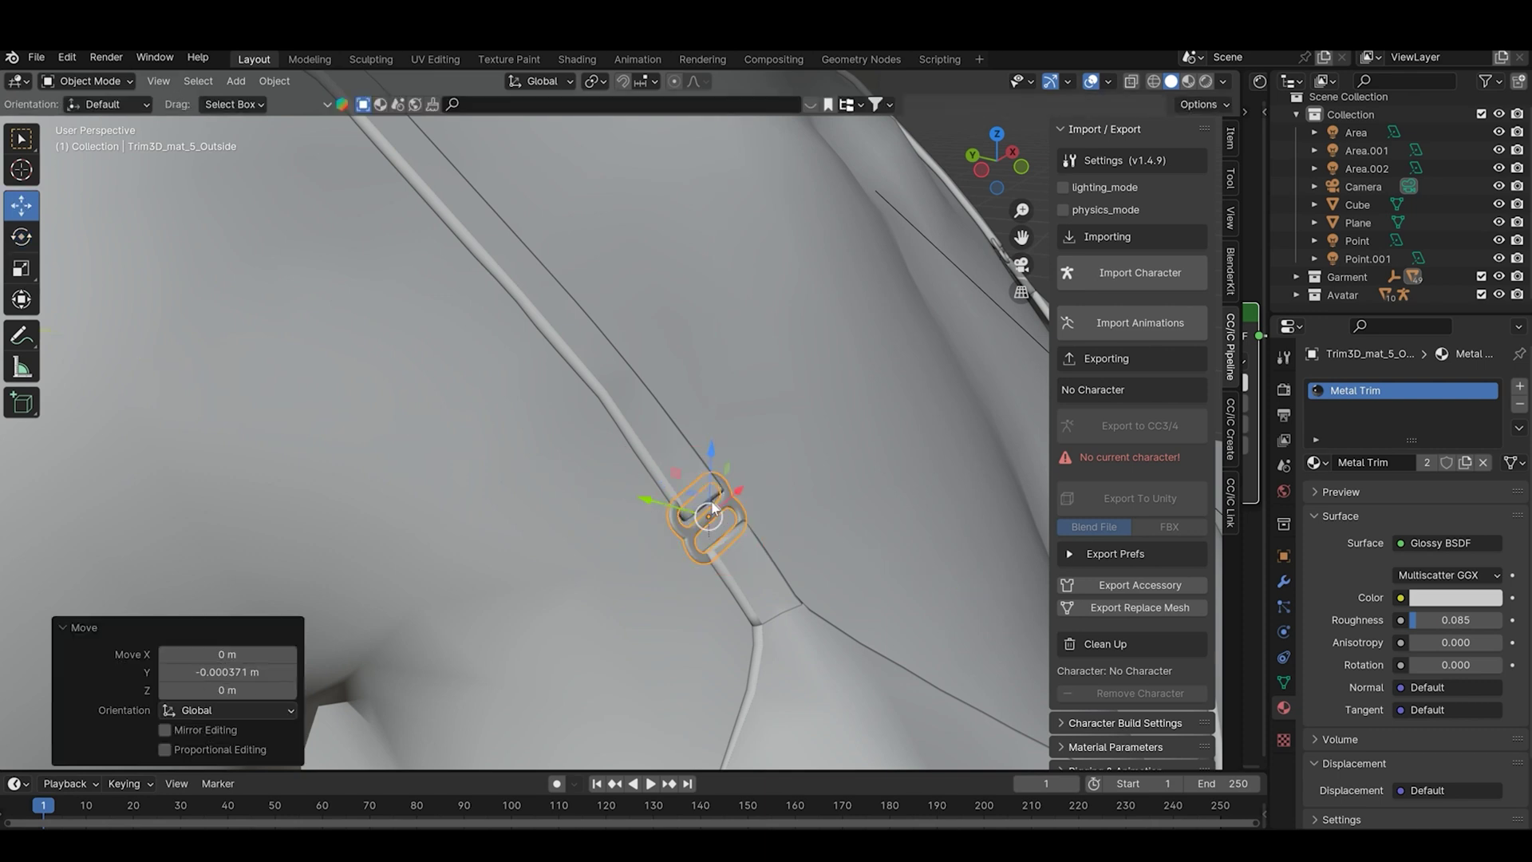
- Preview the avatar's torso from the scene camera in Rendered shading
{"action": "left_click", "coordinate": [803, 489]}
{"action": "scroll", "coordinate": [803, 489], "scroll_direction": "down", "scroll_amount": 3}
{"action": "left_click", "coordinate": [1021, 264]}
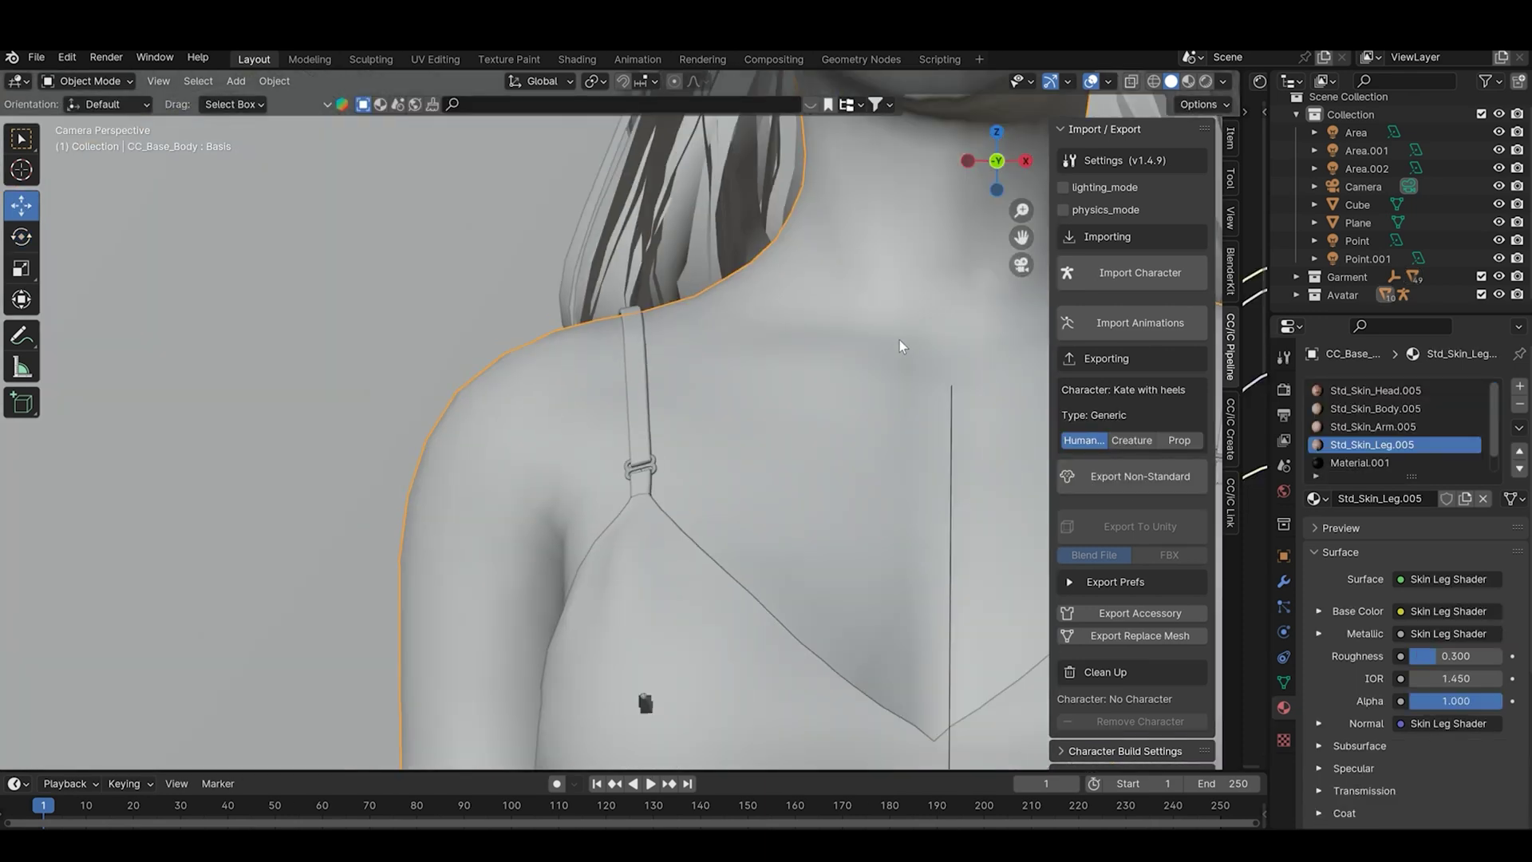
{"action": "key", "text": "z"}
{"action": "key", "text": "8"}
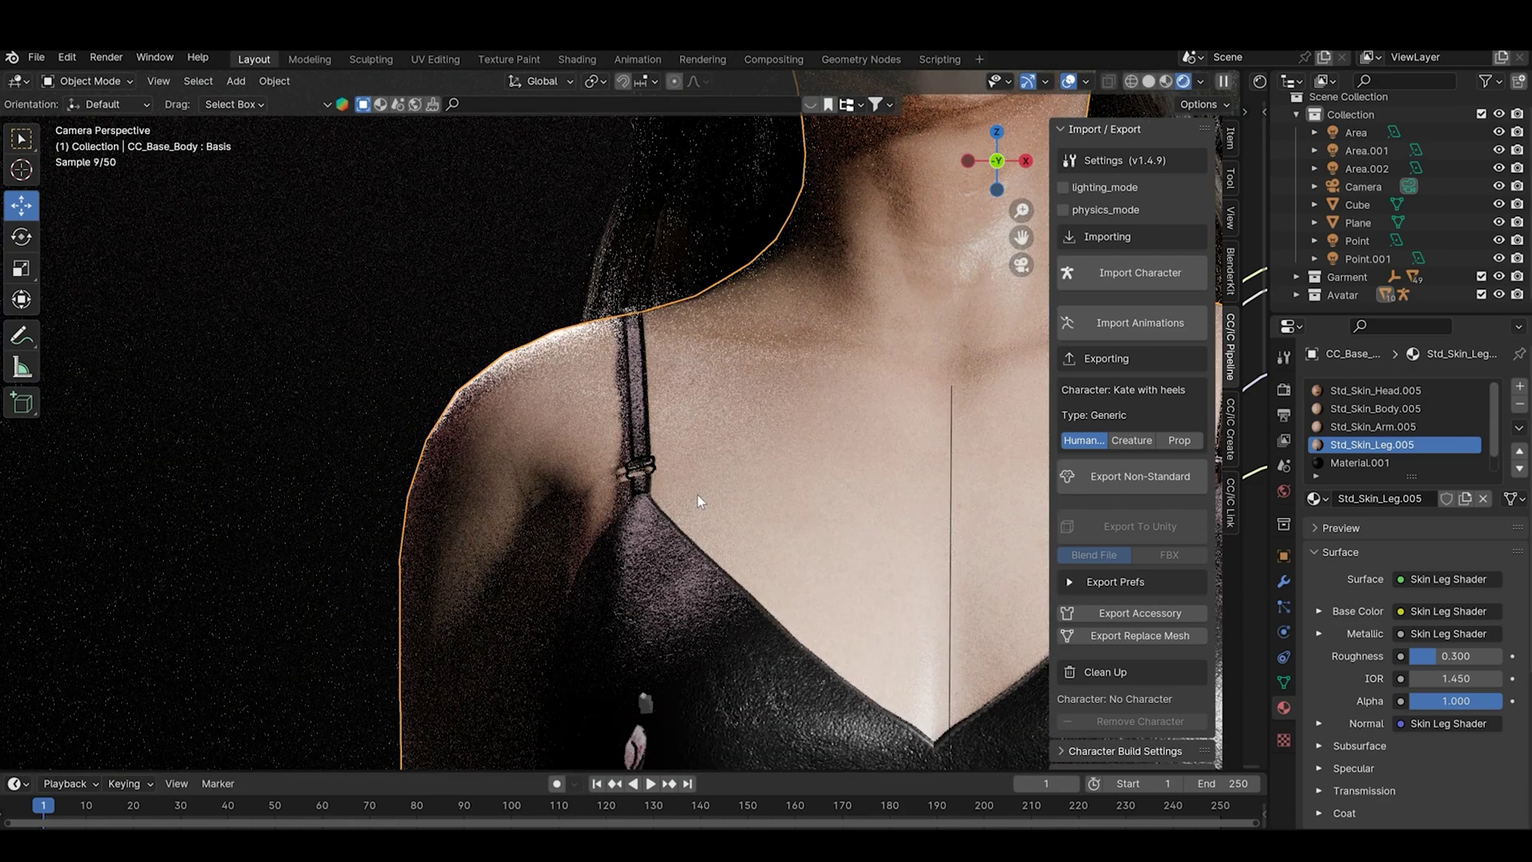
{"action": "middle_click_drag", "start_coordinate": [651, 528], "coordinate": [633, 543]}
{"action": "scroll", "coordinate": [638, 591], "scroll_direction": "down", "scroll_amount": 4}
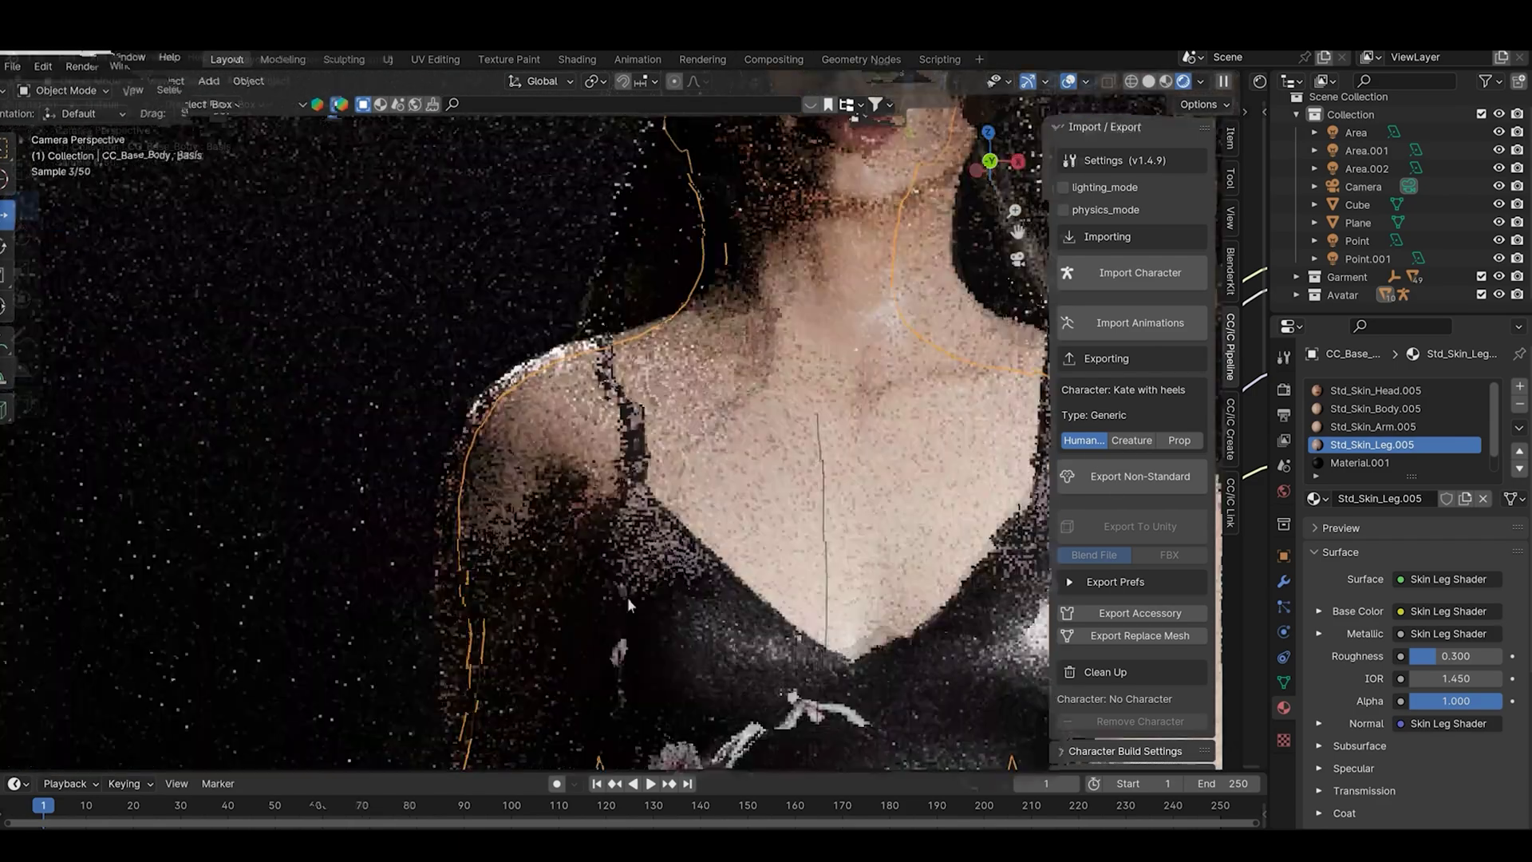
- In side view, move left_shoe.002 vertically and front-to-back under the avatar's foot
{"action": "scroll", "coordinate": [748, 576], "scroll_direction": "down", "scroll_amount": 8}
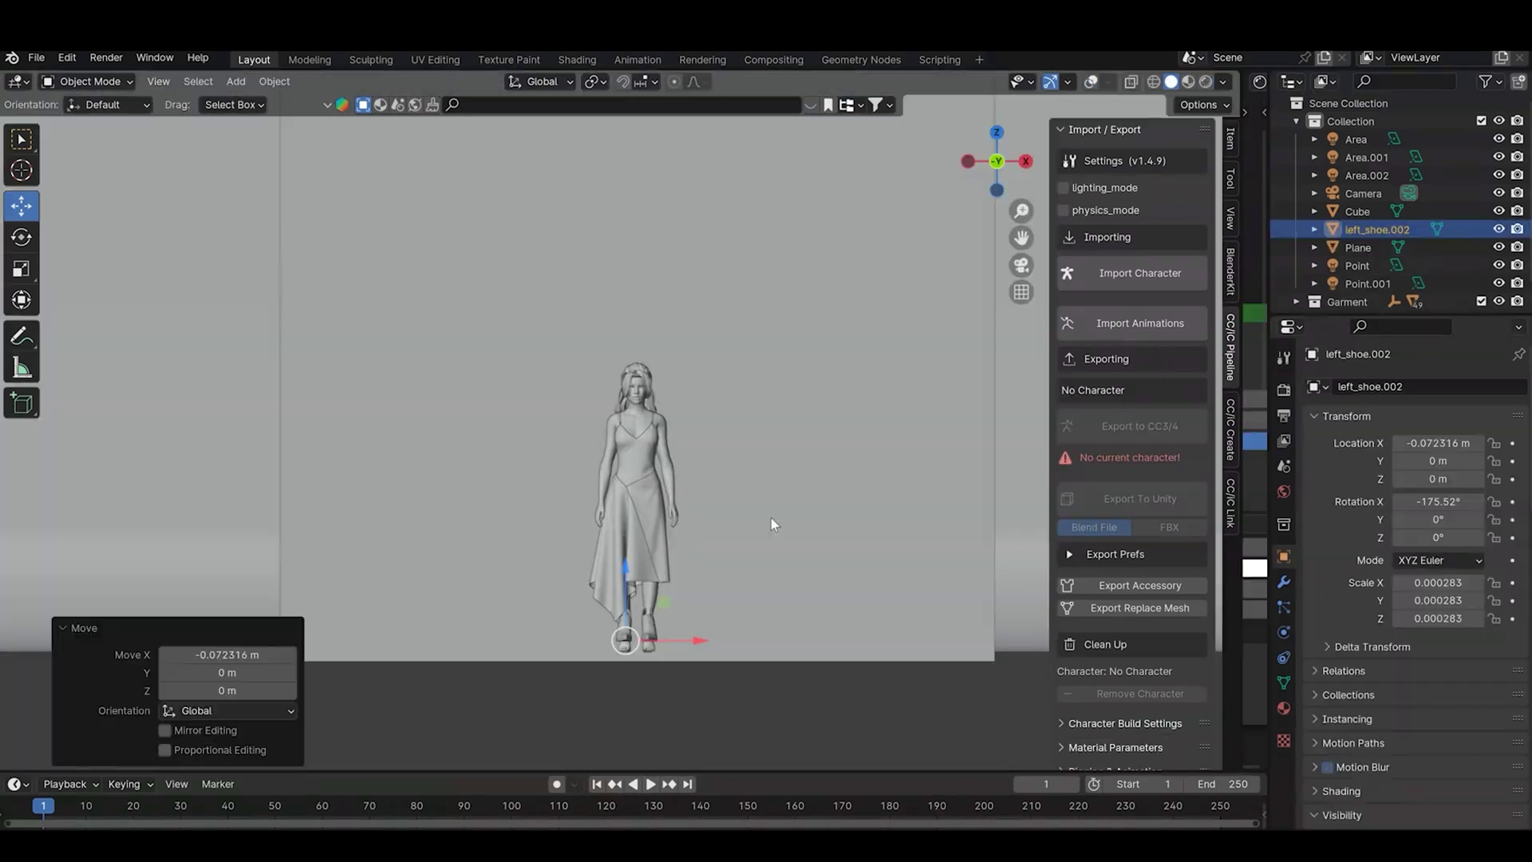
{"action": "key", "text": "KP_3"}
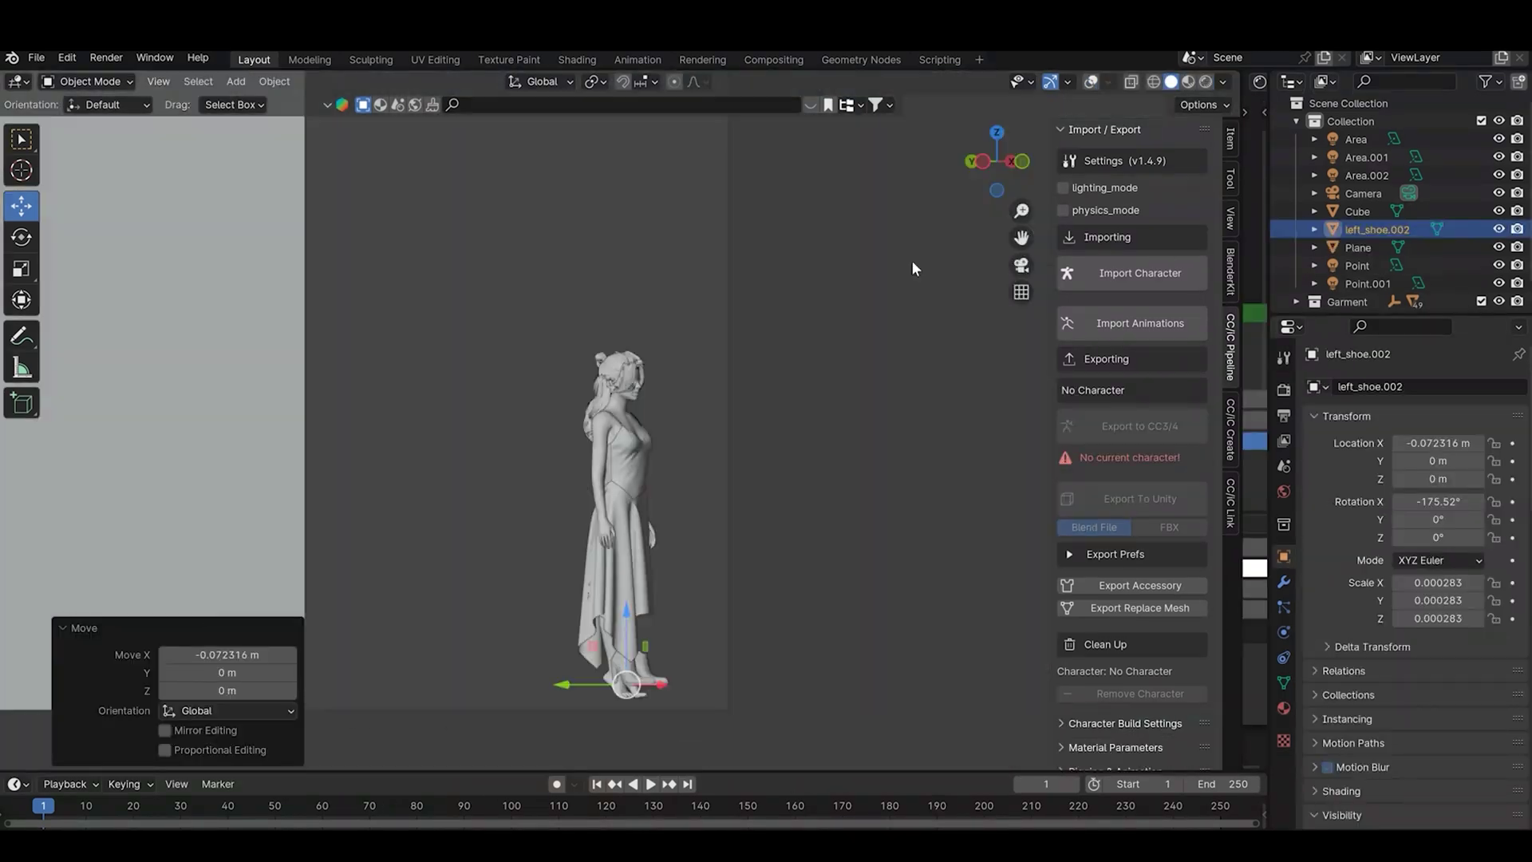
{"action": "scroll", "coordinate": [830, 311], "scroll_direction": "up", "scroll_amount": 8}
{"action": "key", "text": "g"}
{"action": "key", "text": "z"}
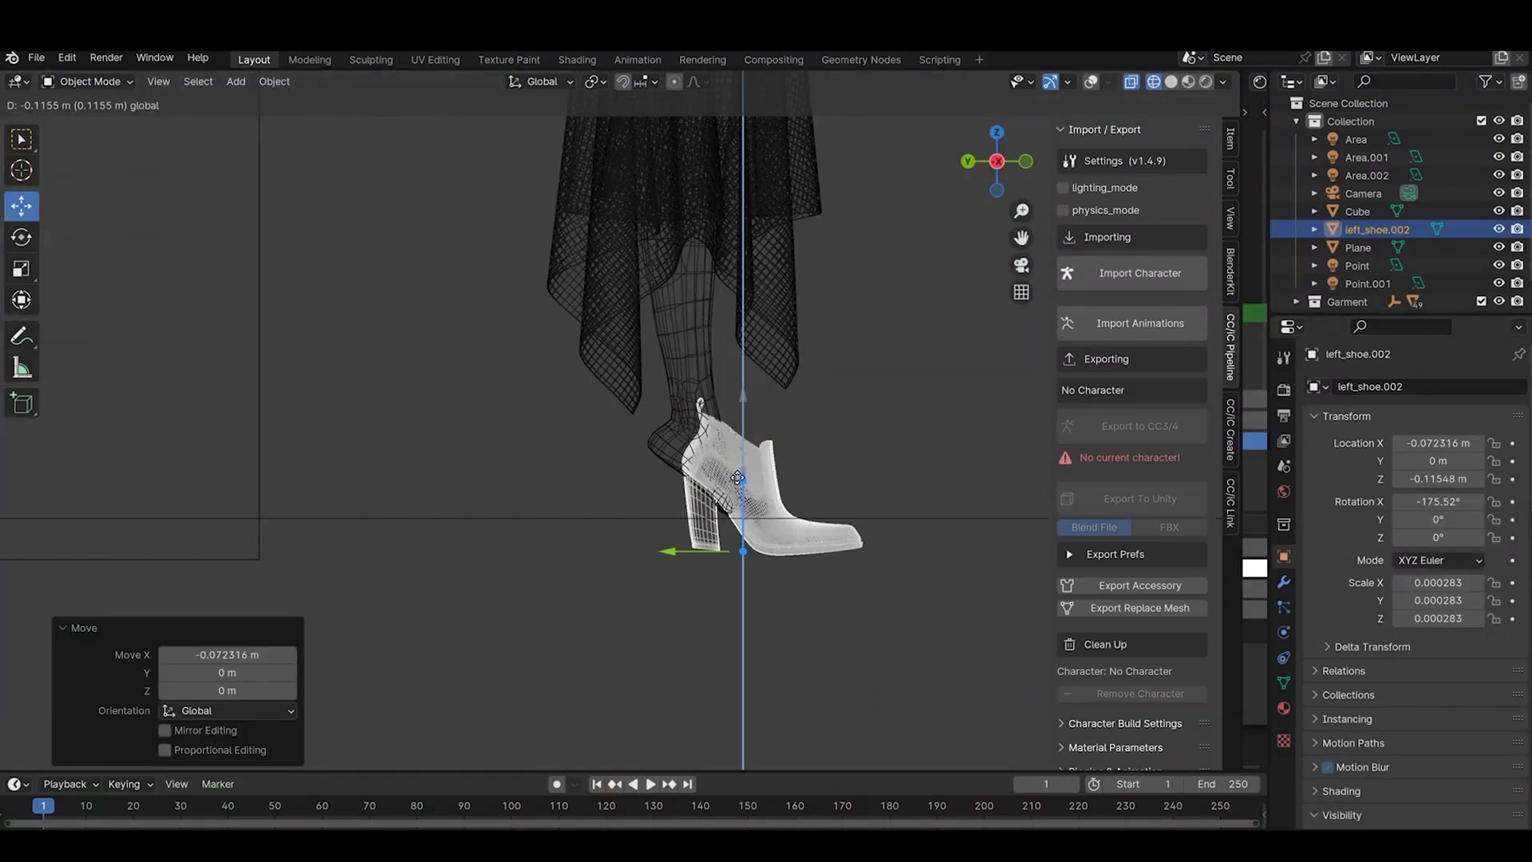
{"action": "left_click", "coordinate": [740, 431]}
{"action": "key", "text": "g"}
{"action": "key", "text": "y"}
{"action": "left_click", "coordinate": [738, 494]}
{"action": "scroll", "coordinate": [739, 495], "scroll_direction": "up", "scroll_amount": 4}
{"action": "key", "text": "g"}
{"action": "key", "text": "z"}
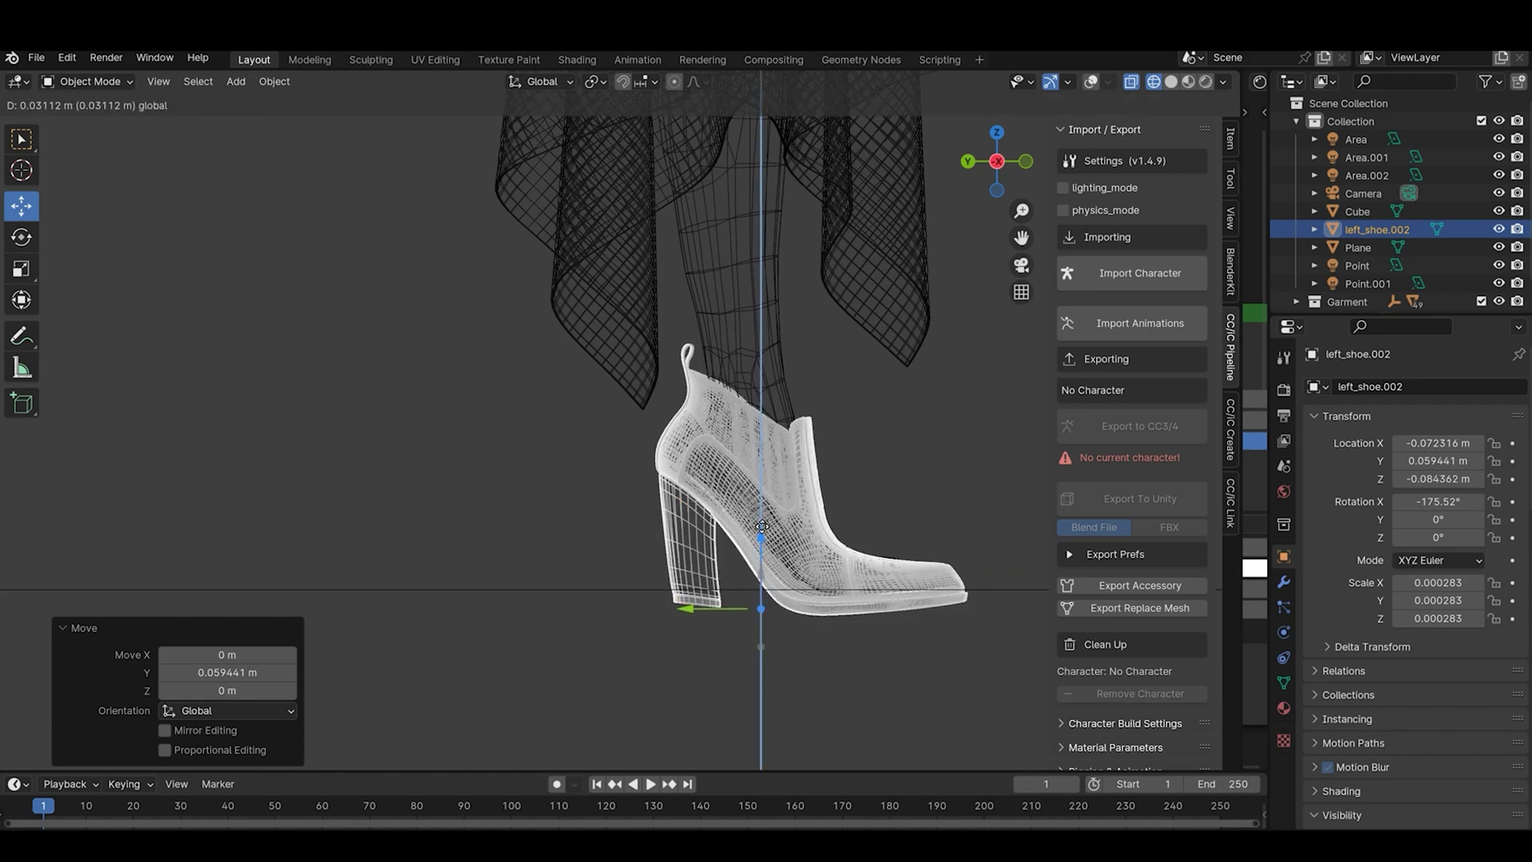
{"action": "left_click", "coordinate": [739, 482]}
- In front view, raise and shift the shoe sideways to -0.072443, 0.059441, -0.0765 m, then return to Solid shading
{"action": "key", "text": "KP_1"}
{"action": "key", "text": "g"}
{"action": "key", "text": "z"}
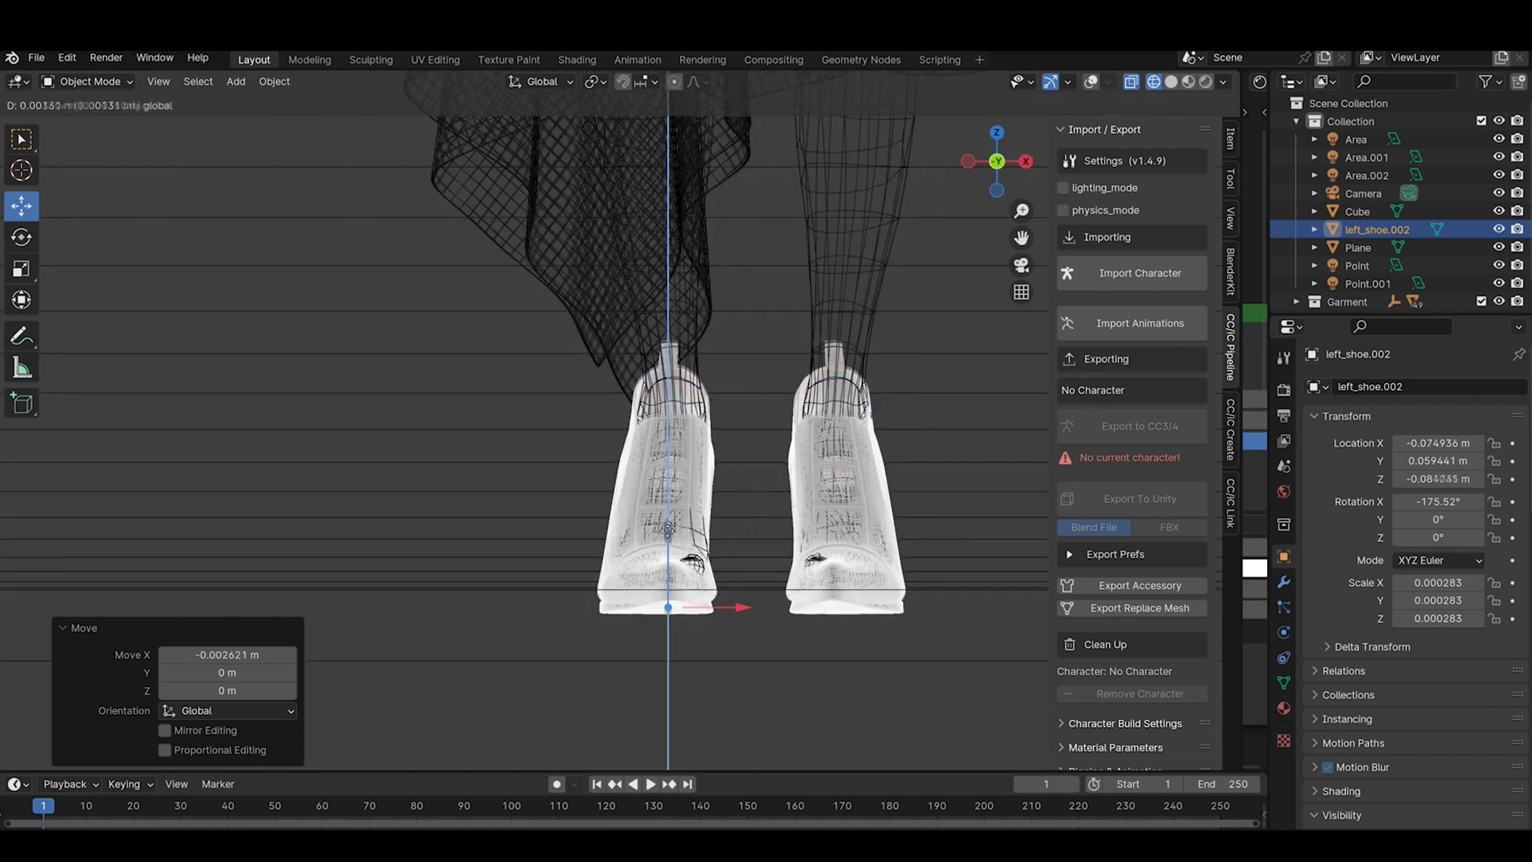
{"action": "left_click", "coordinate": [744, 595]}
{"action": "key", "text": "g"}
{"action": "key", "text": "x"}
{"action": "left_click", "coordinate": [806, 518]}
{"action": "key", "text": "shift+z"}
{"action": "left_click_drag", "start_coordinate": [997, 161], "coordinate": [961, 160]}
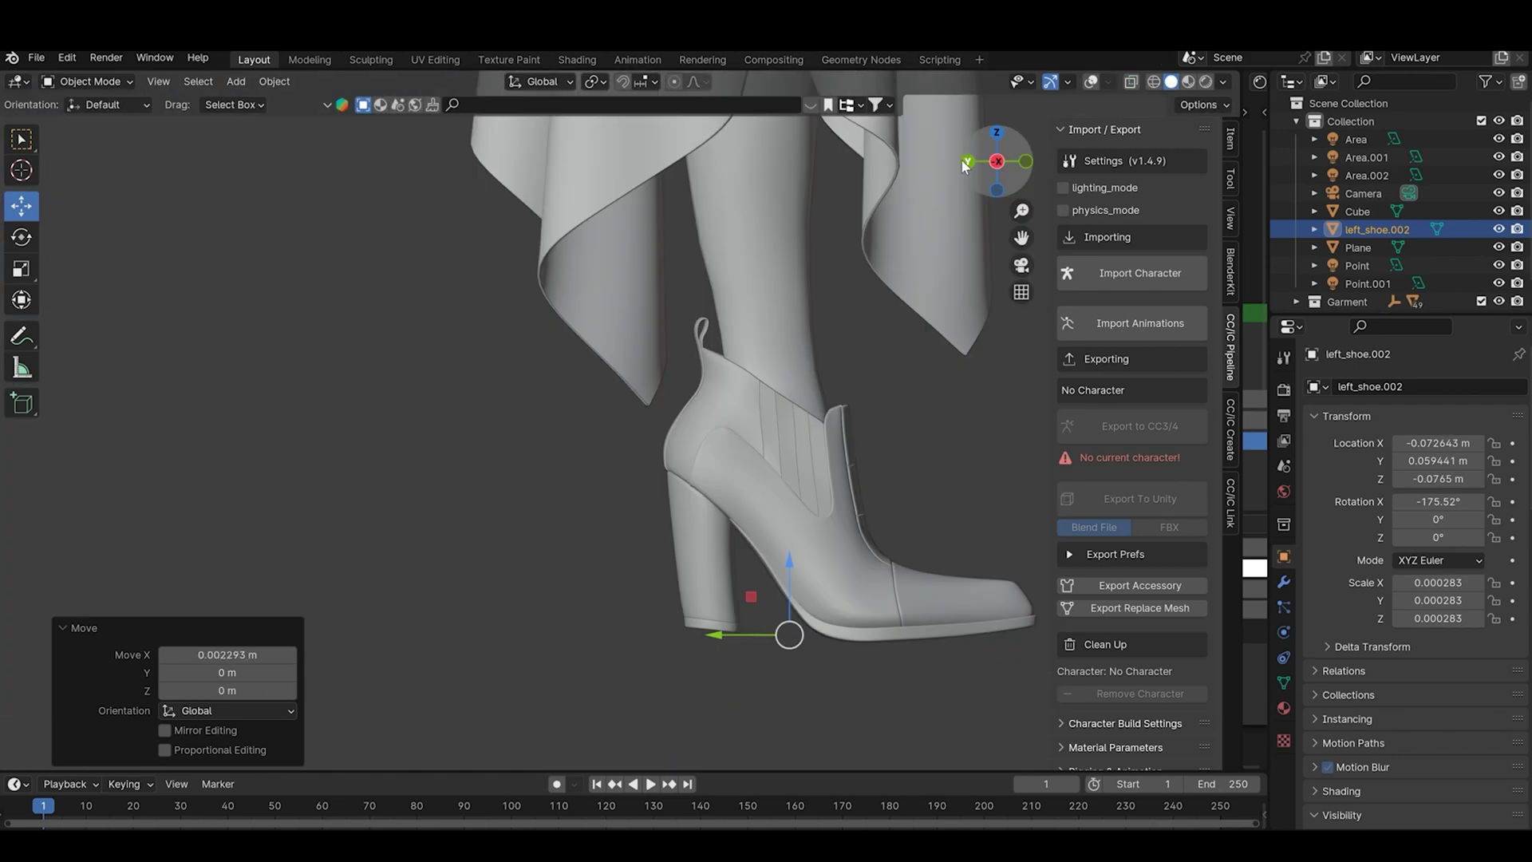
{"action": "scroll", "coordinate": [866, 237], "scroll_direction": "down", "scroll_amount": 6}
- Lower the floor Plane along Z to -0.081415 m so it meets the shoes
{"action": "key", "text": "KP_1"}
{"action": "left_click", "coordinate": [598, 463]}
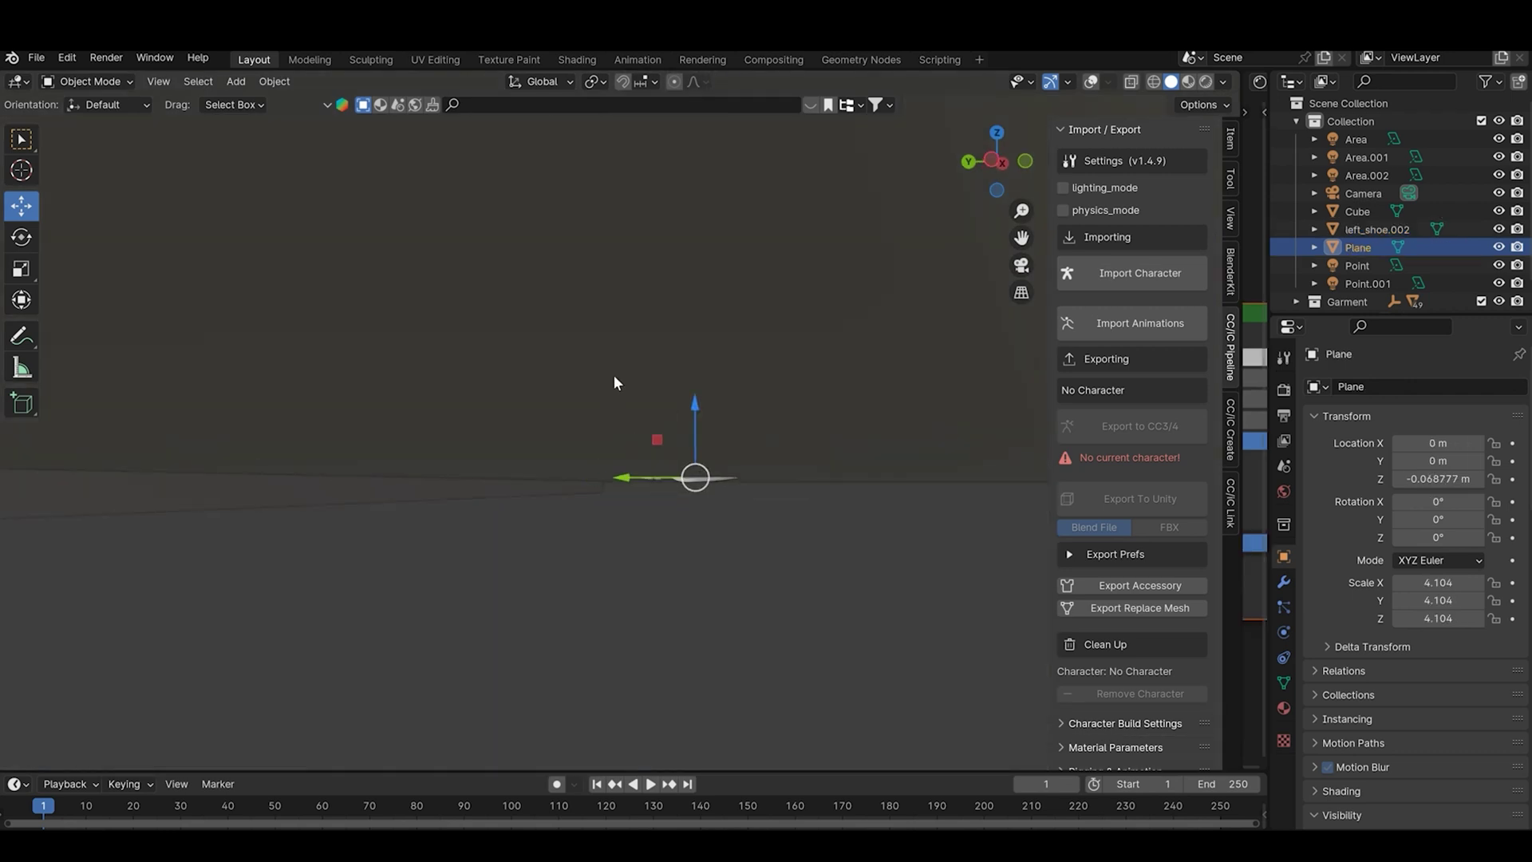
{"action": "middle_click_drag", "start_coordinate": [612, 375], "coordinate": [691, 428]}
{"action": "scroll", "coordinate": [624, 365], "scroll_direction": "up", "scroll_amount": 5}
{"action": "key", "text": "g"}
{"action": "key", "text": "z"}
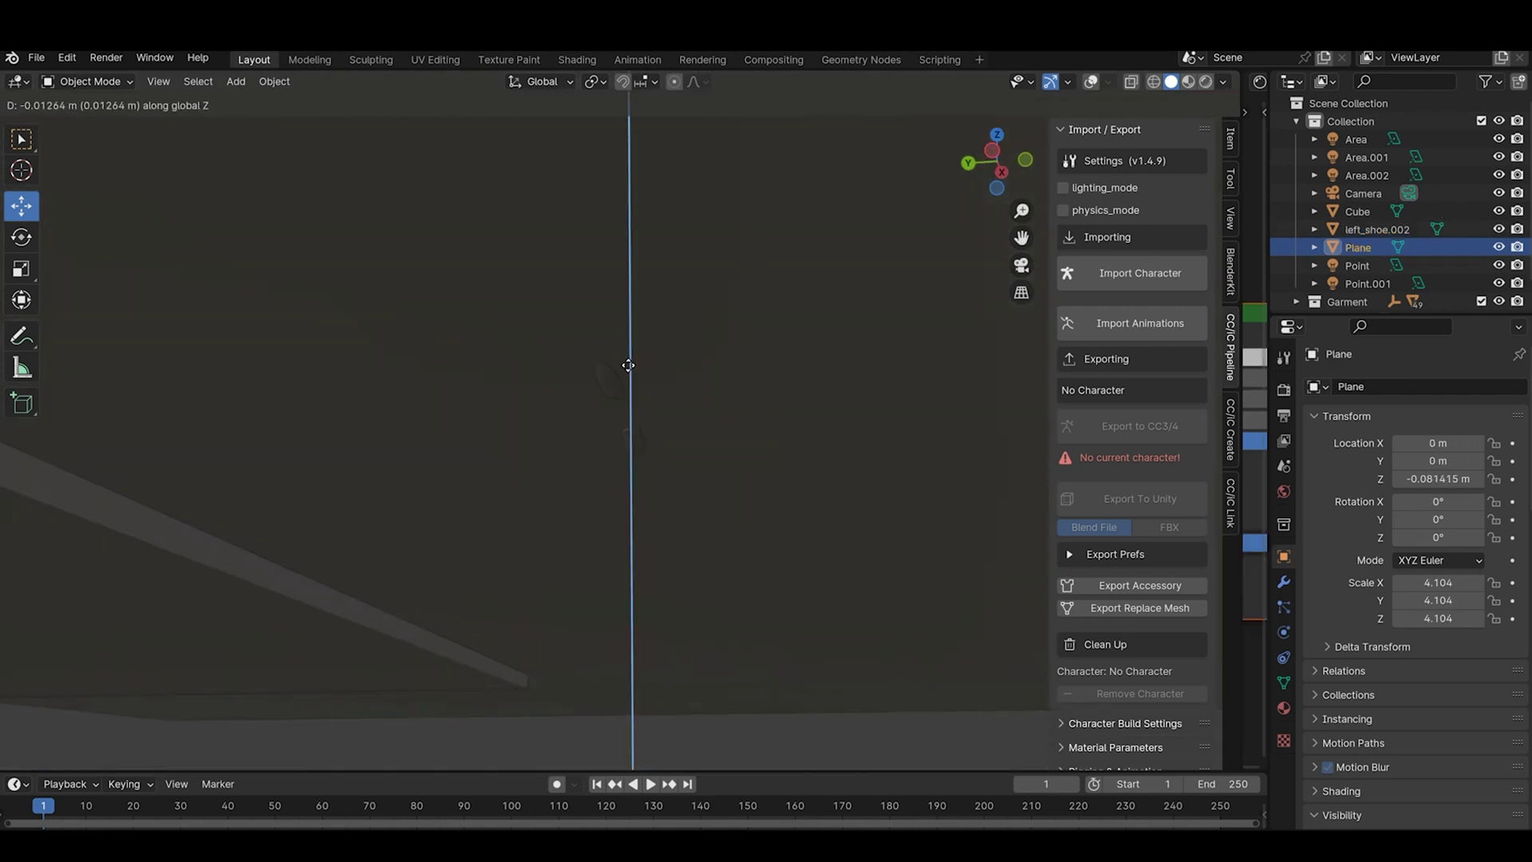
{"action": "left_click", "coordinate": [628, 366]}
- Render the final image from the scene camera
{"action": "key", "text": "KP_0"}
{"action": "left_click", "coordinate": [106, 58]}
{"action": "left_click", "coordinate": [137, 93]}
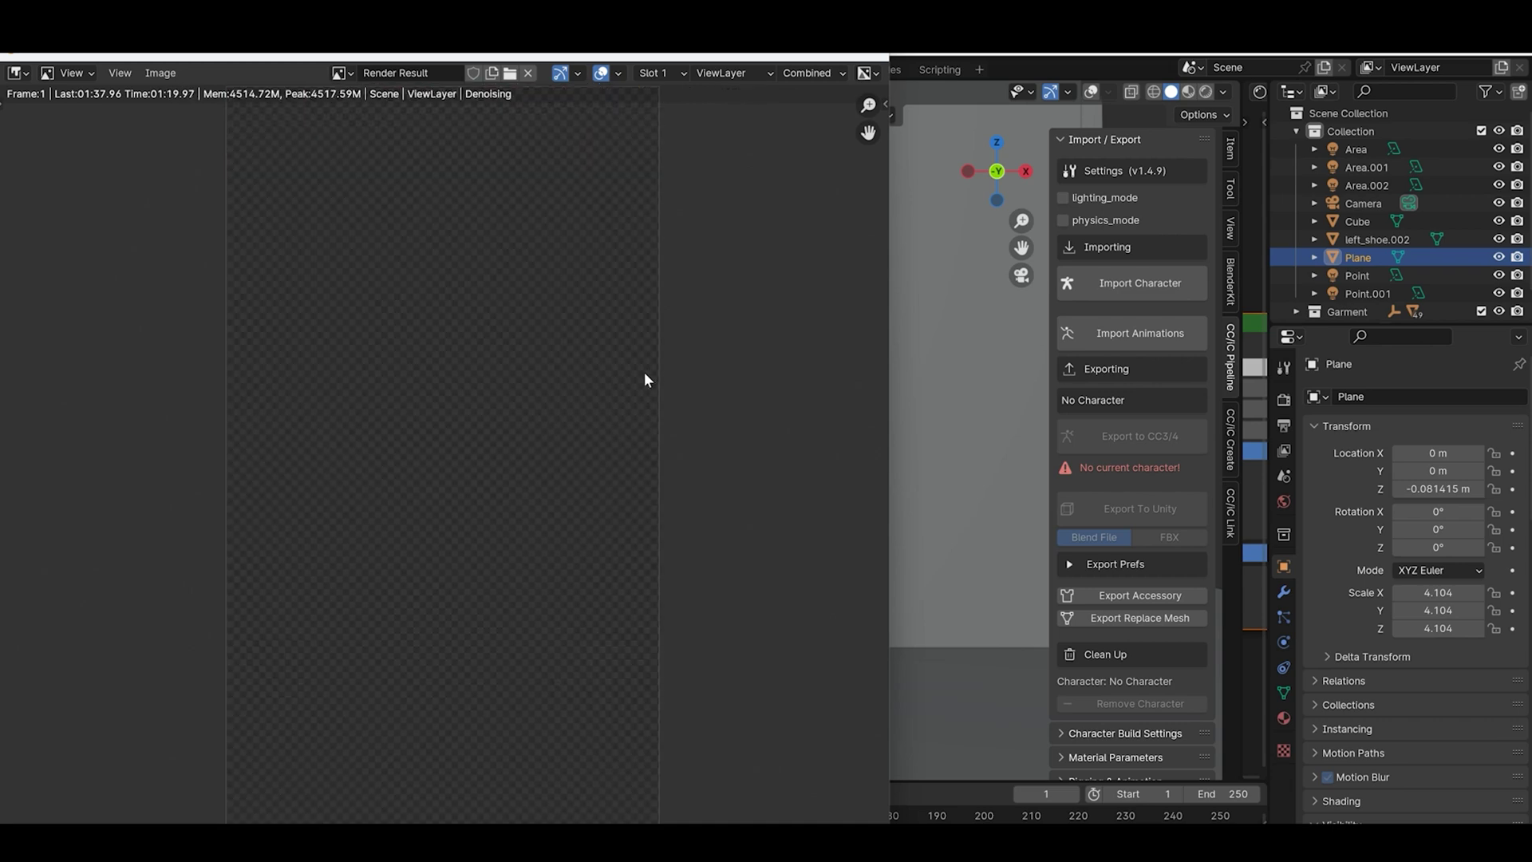
- Inspect the render up close: head, chest to hips, shoulders and straps, then the full view
{"action": "left_click", "coordinate": [160, 72]}
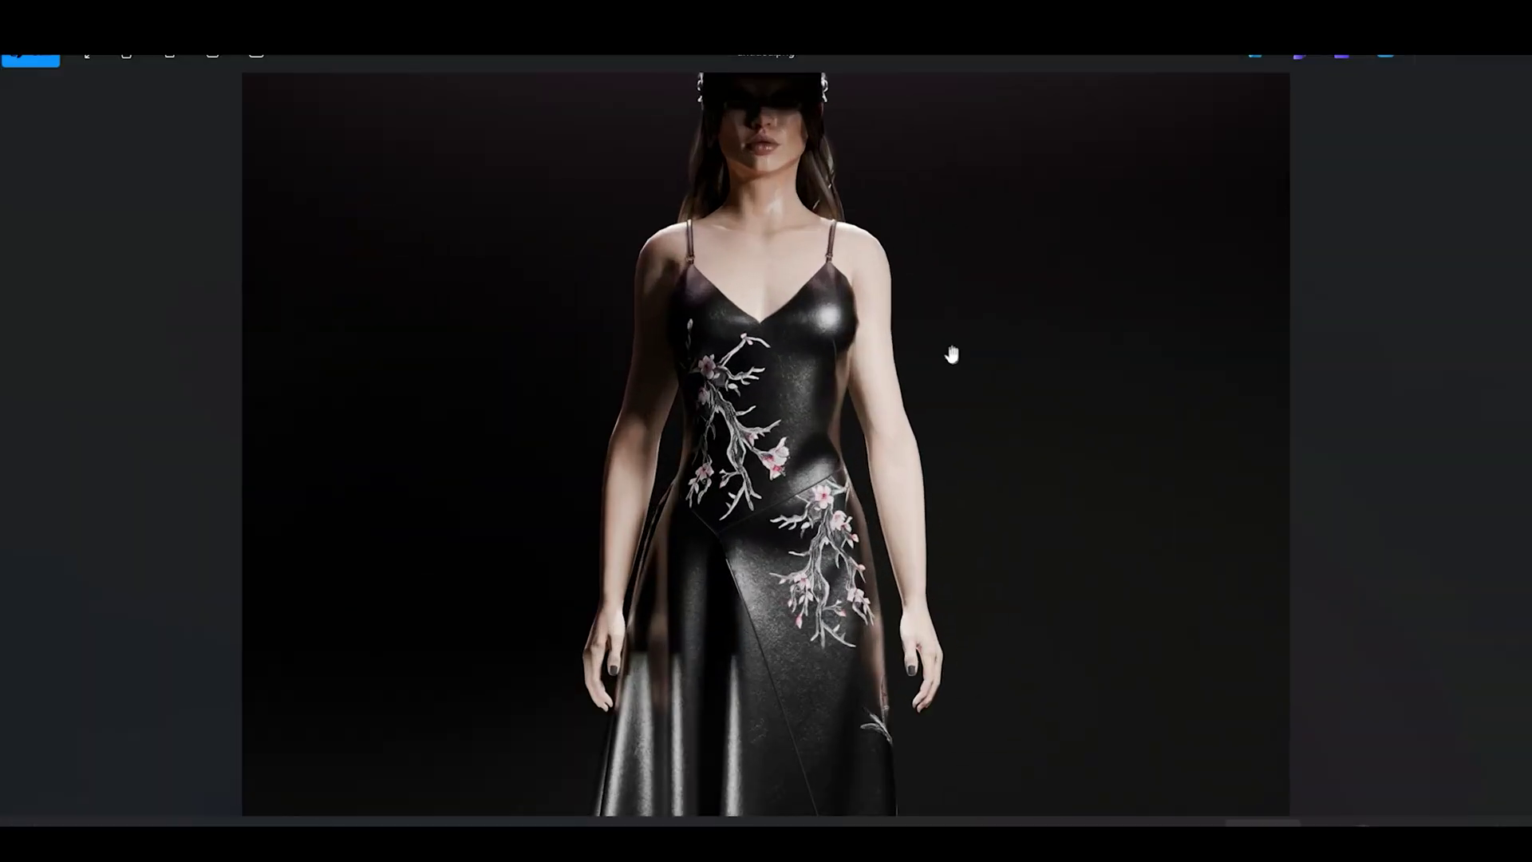
{"action": "left_click_drag", "start_coordinate": [951, 354], "coordinate": [917, 468]}
{"action": "scroll", "coordinate": [909, 504], "scroll_direction": "up", "scroll_amount": 3}
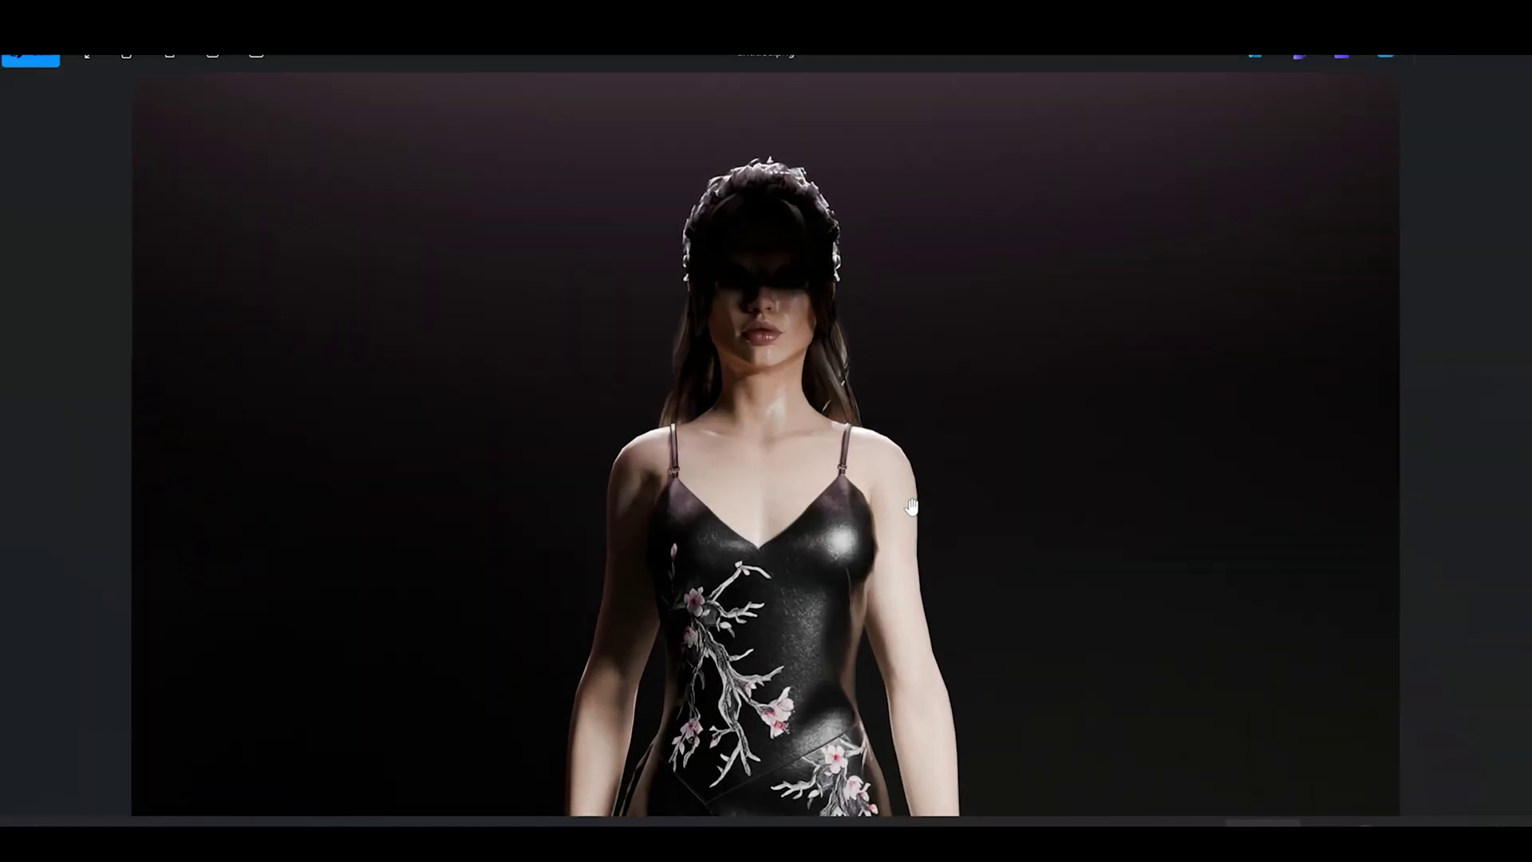
{"action": "scroll", "coordinate": [911, 505], "scroll_direction": "down", "scroll_amount": 3}
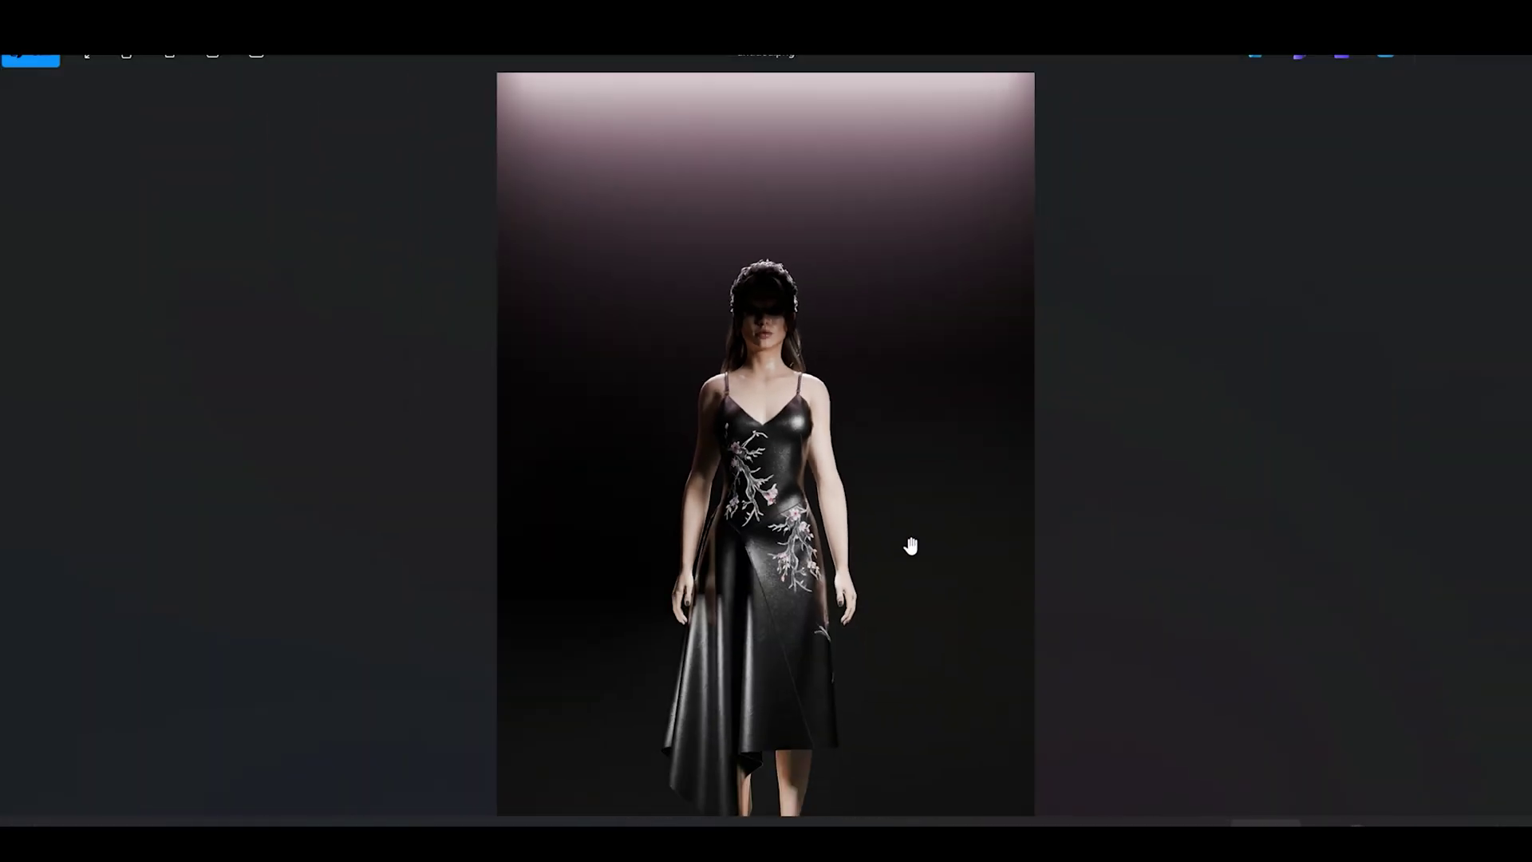
{"action": "scroll", "coordinate": [899, 397], "scroll_direction": "up", "scroll_amount": 4}
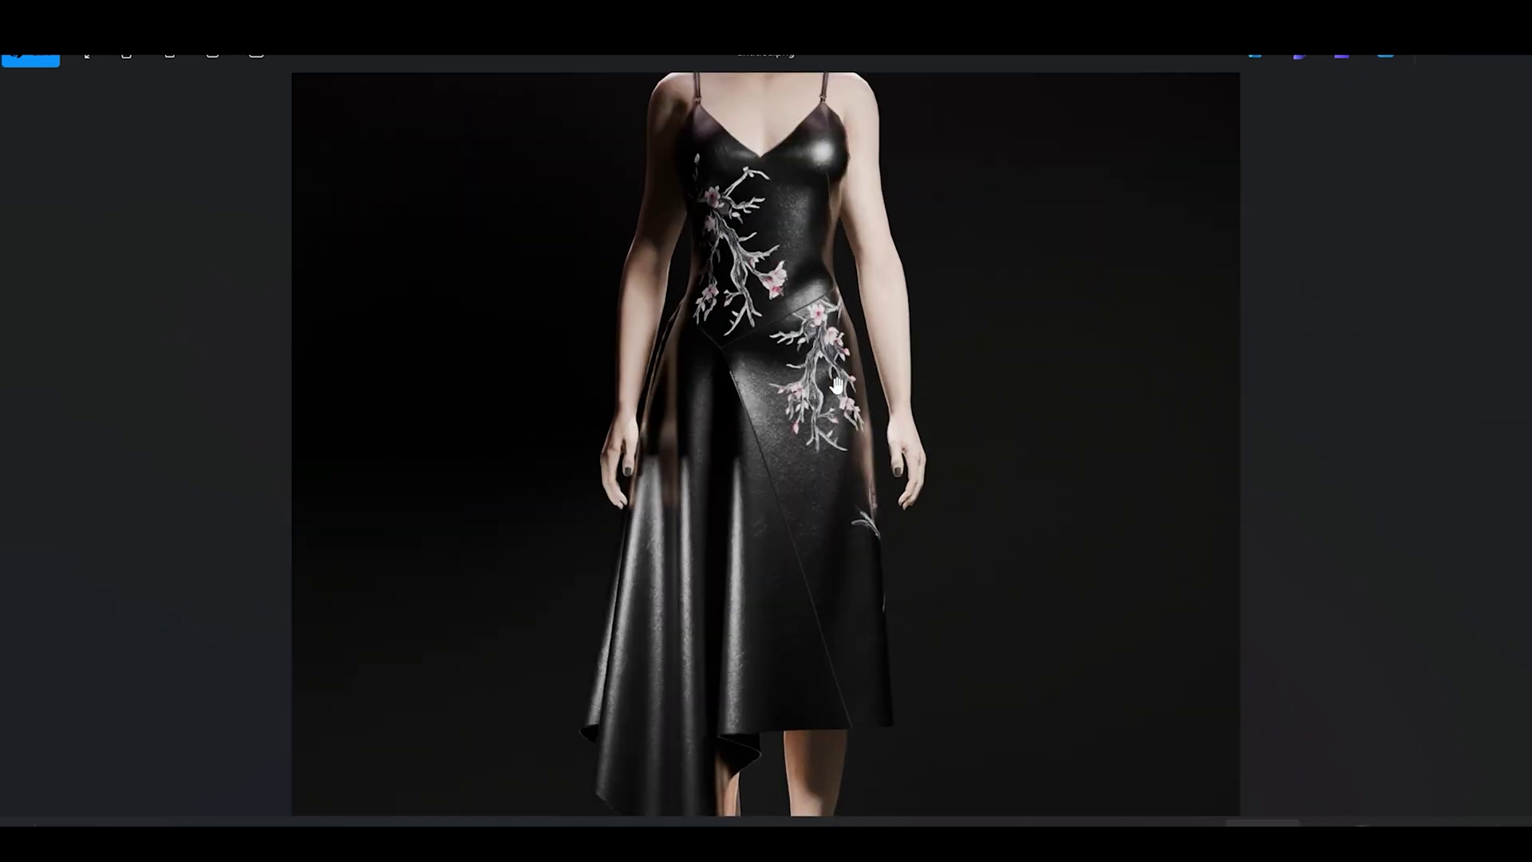
{"action": "scroll", "coordinate": [835, 386], "scroll_direction": "up", "scroll_amount": 4}
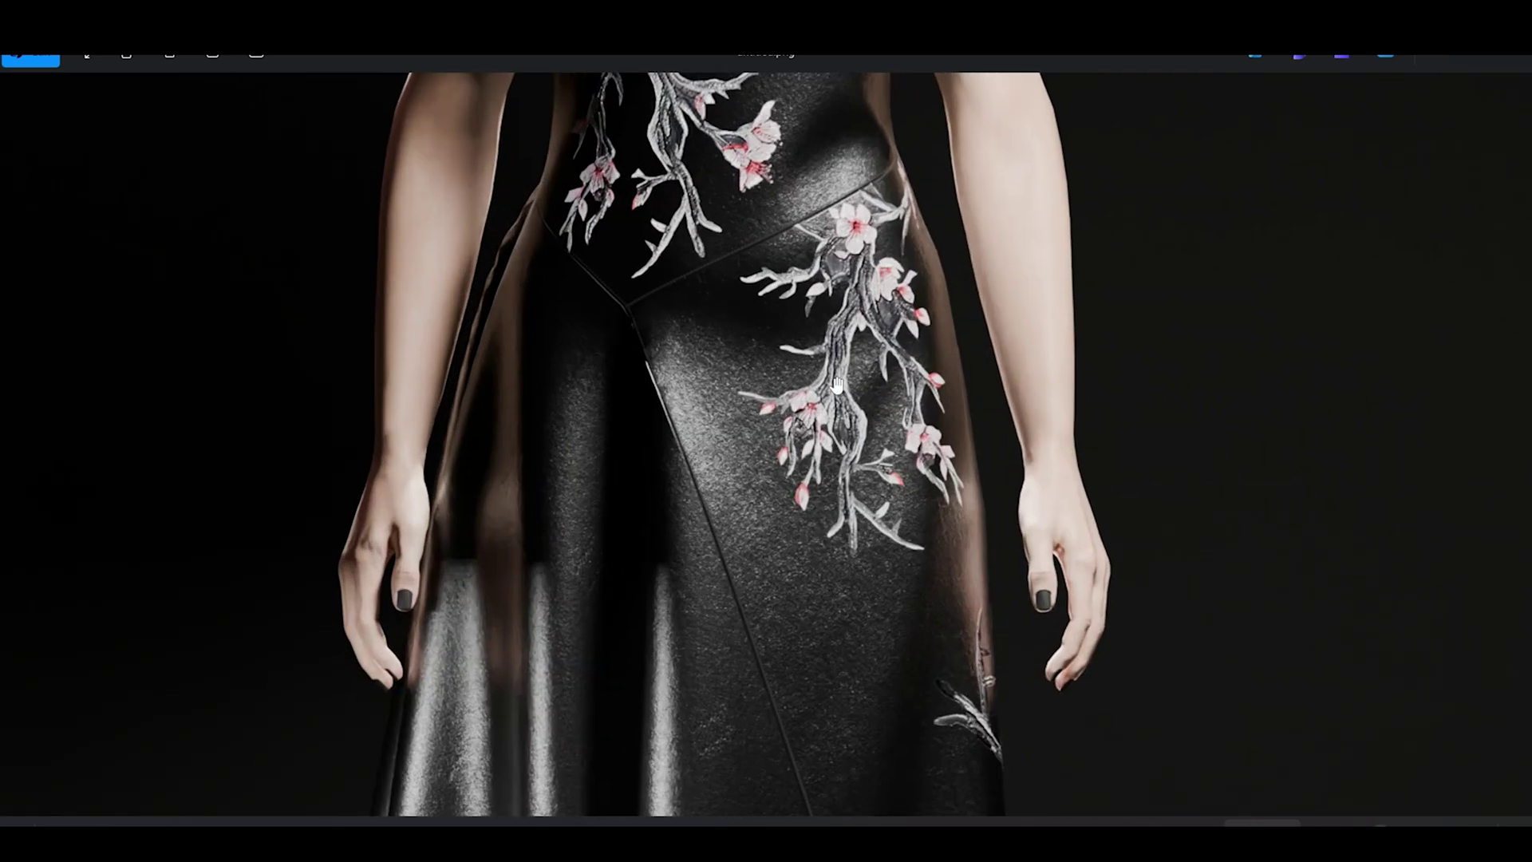
{"action": "left_click_drag", "start_coordinate": [835, 385], "coordinate": [812, 613]}
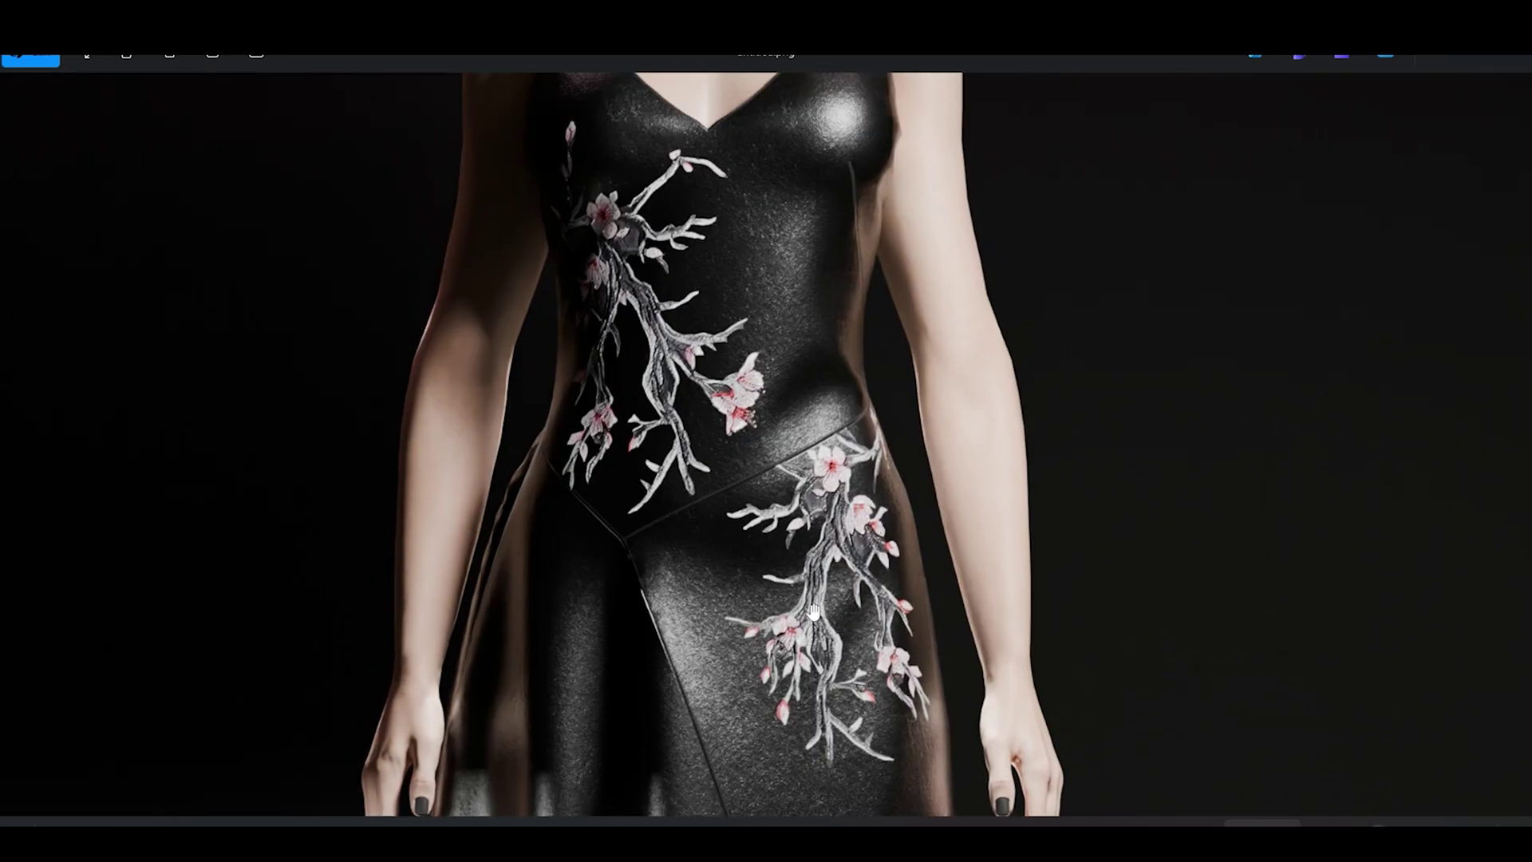
{"action": "left_click_drag", "start_coordinate": [796, 431], "coordinate": [782, 559]}
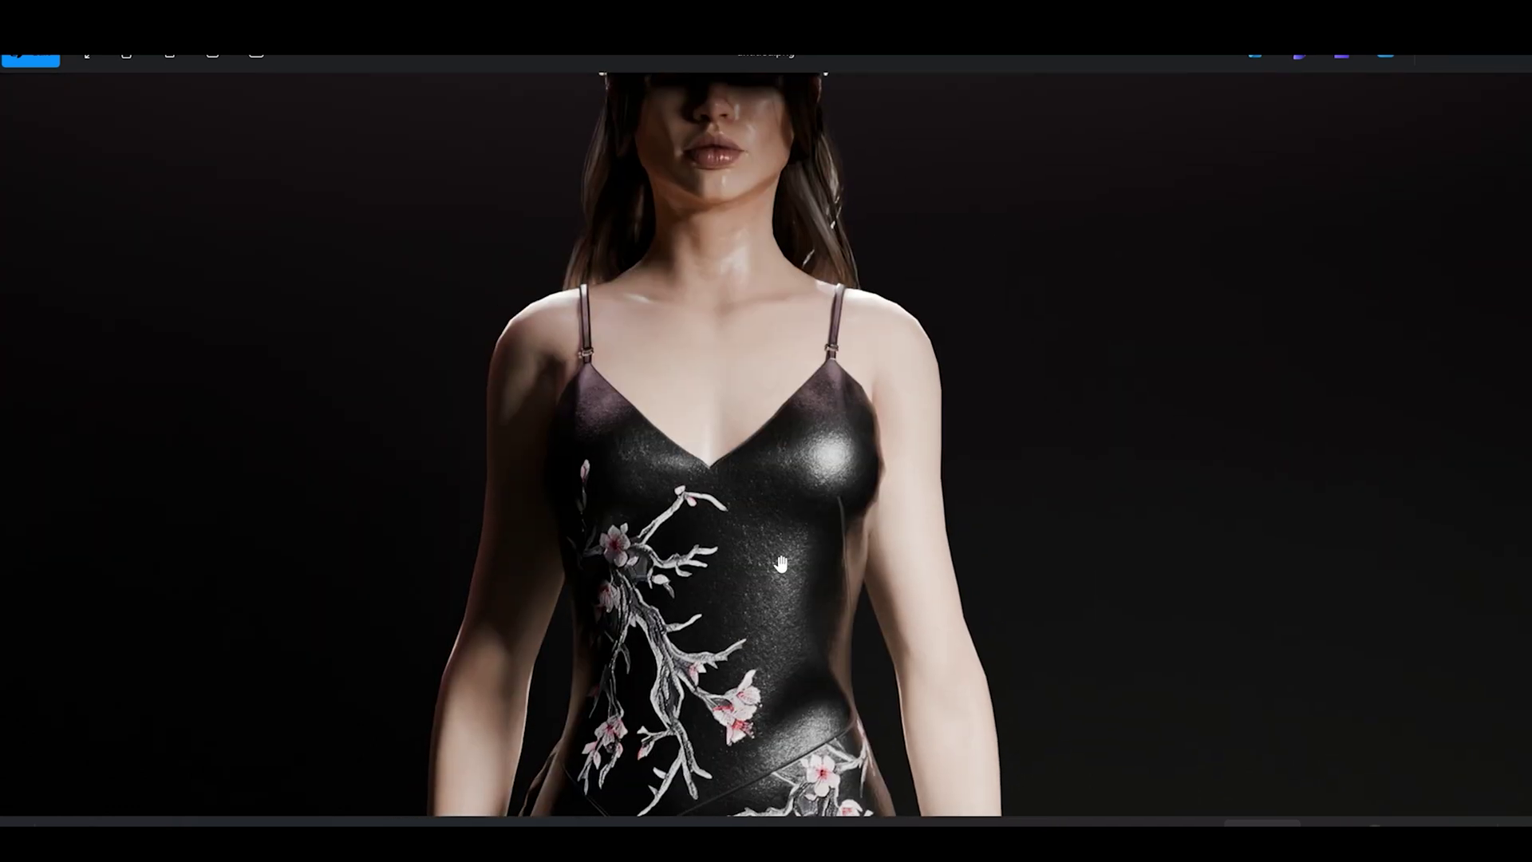
{"action": "scroll", "coordinate": [781, 559], "scroll_direction": "down", "scroll_amount": 3}
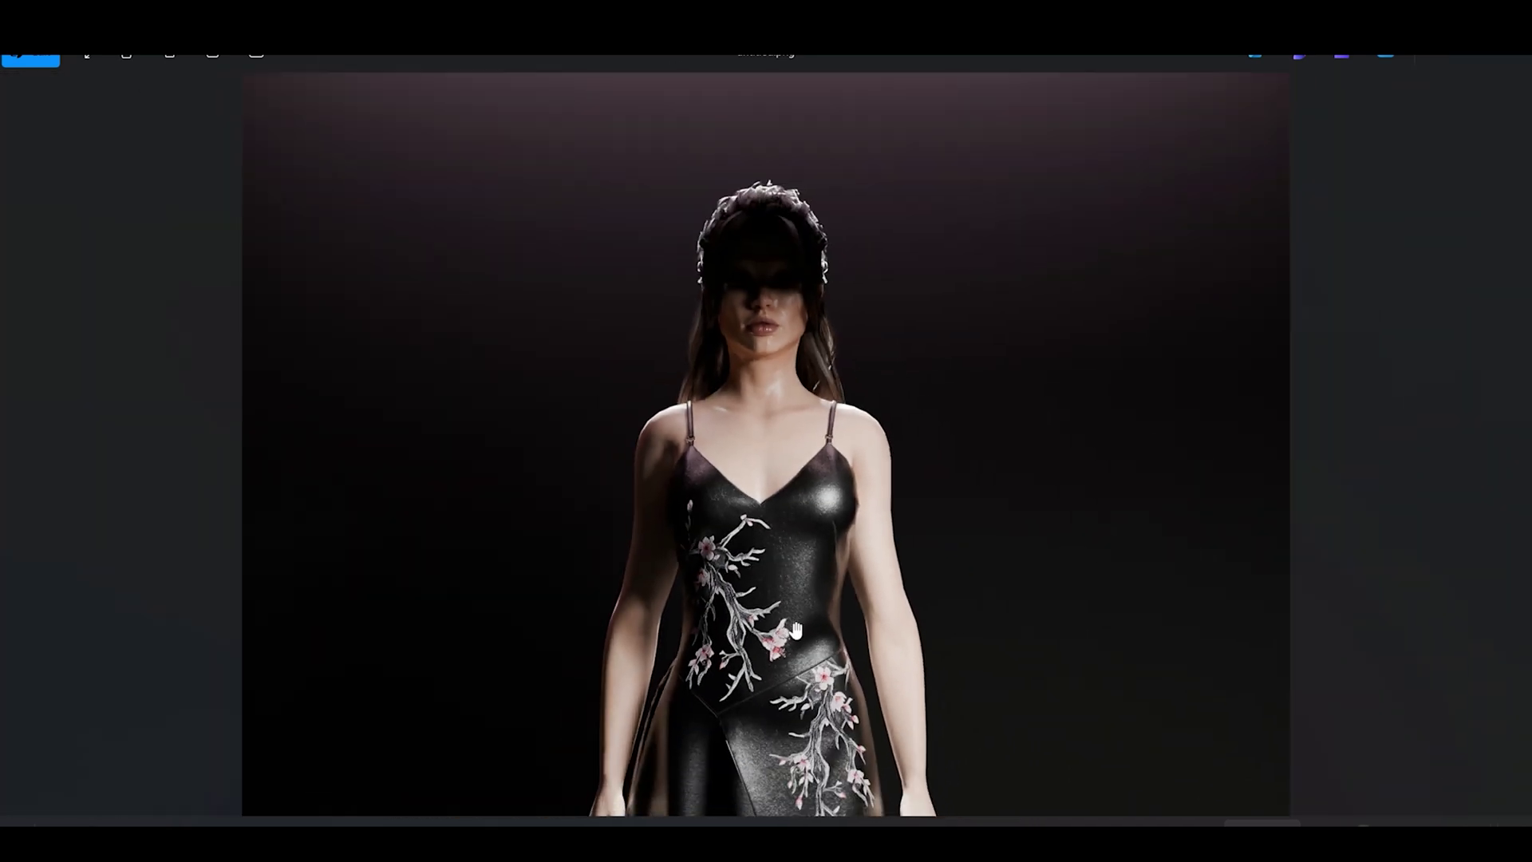
{"action": "scroll", "coordinate": [793, 669], "scroll_direction": "down", "scroll_amount": 3}
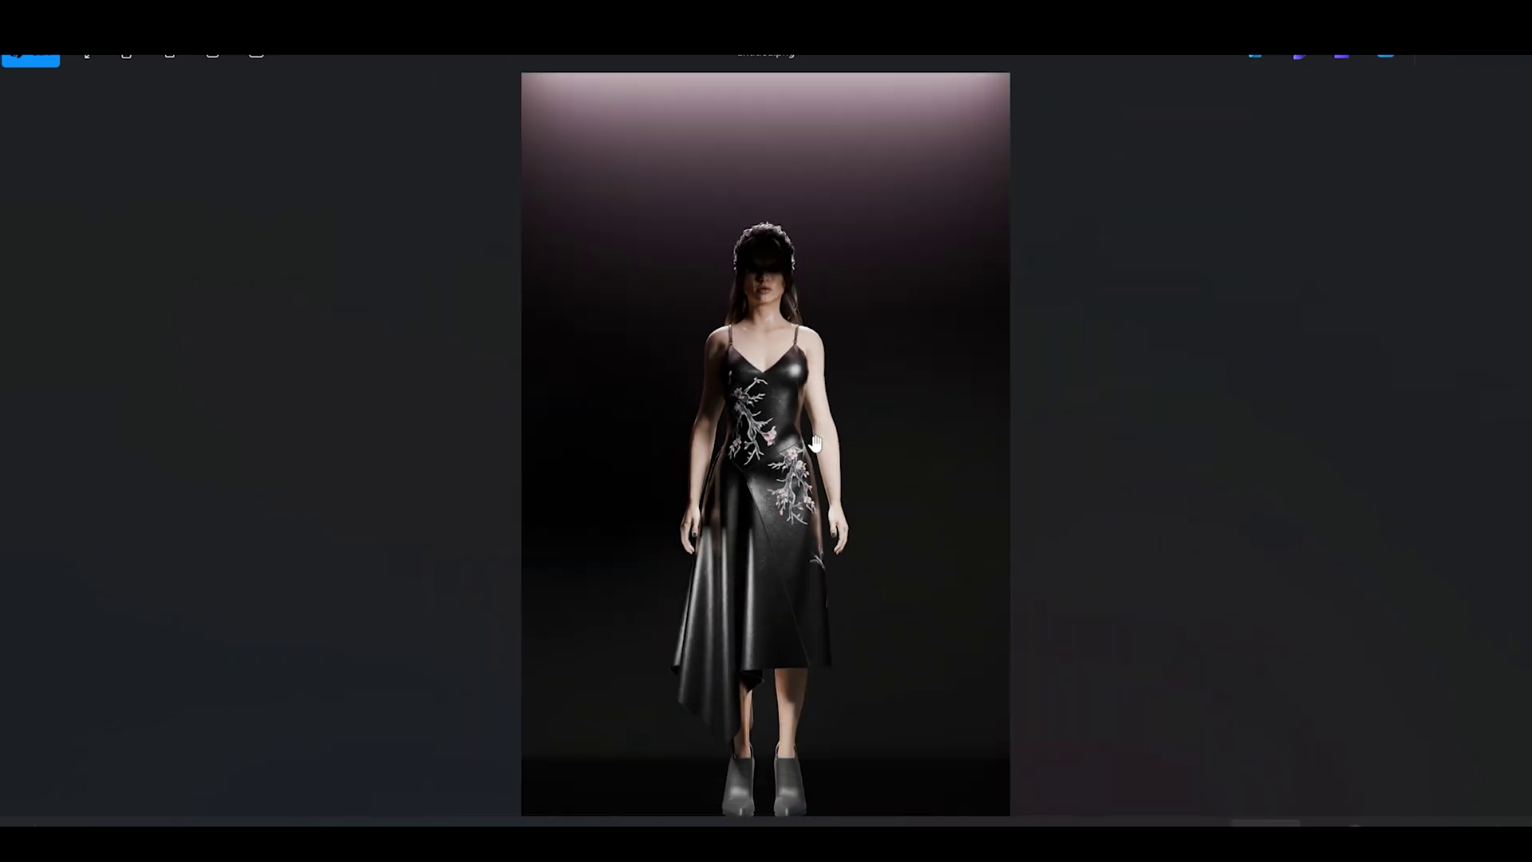